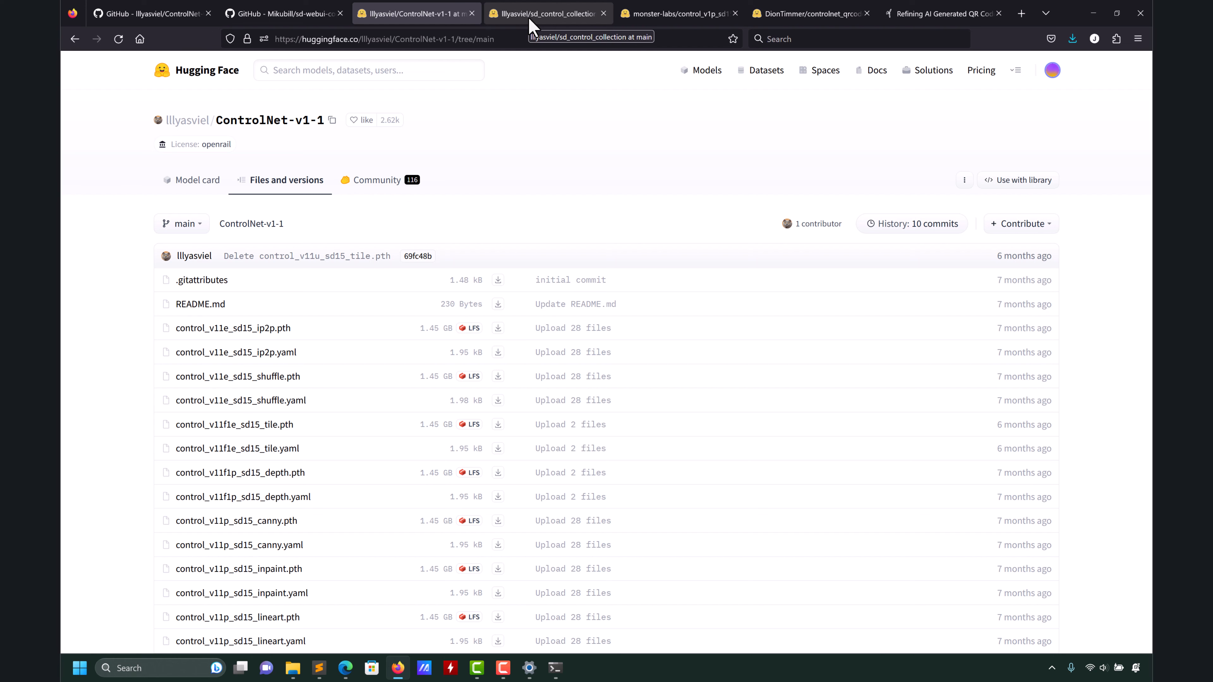
Look through the model files in the sd_control_collection repository.
click(529, 19)
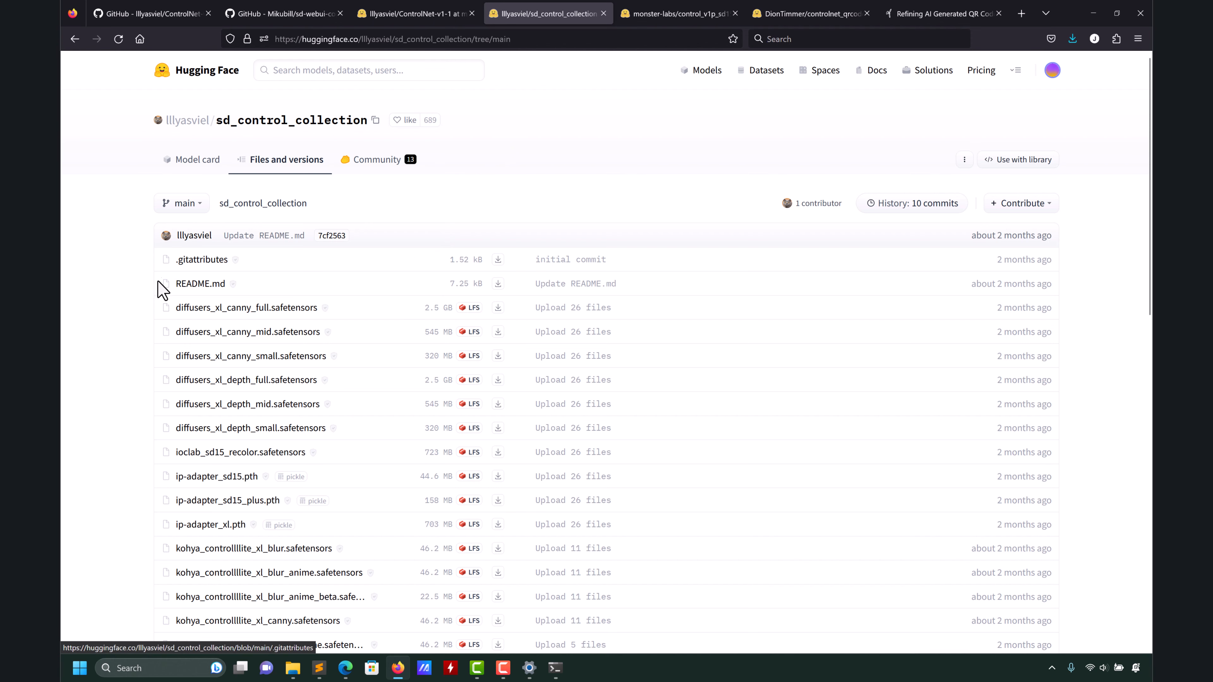
scroll(122, 346, down, 5)
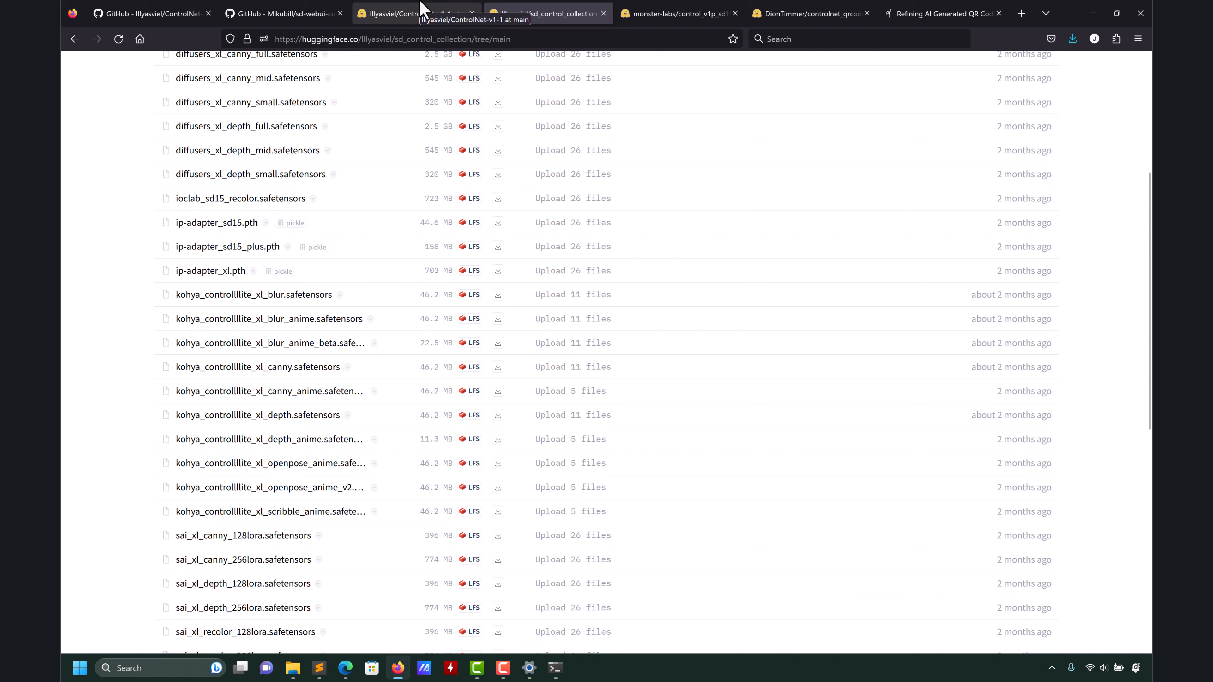
scroll(81, 325, down, 1)
scroll(81, 325, down, 1)
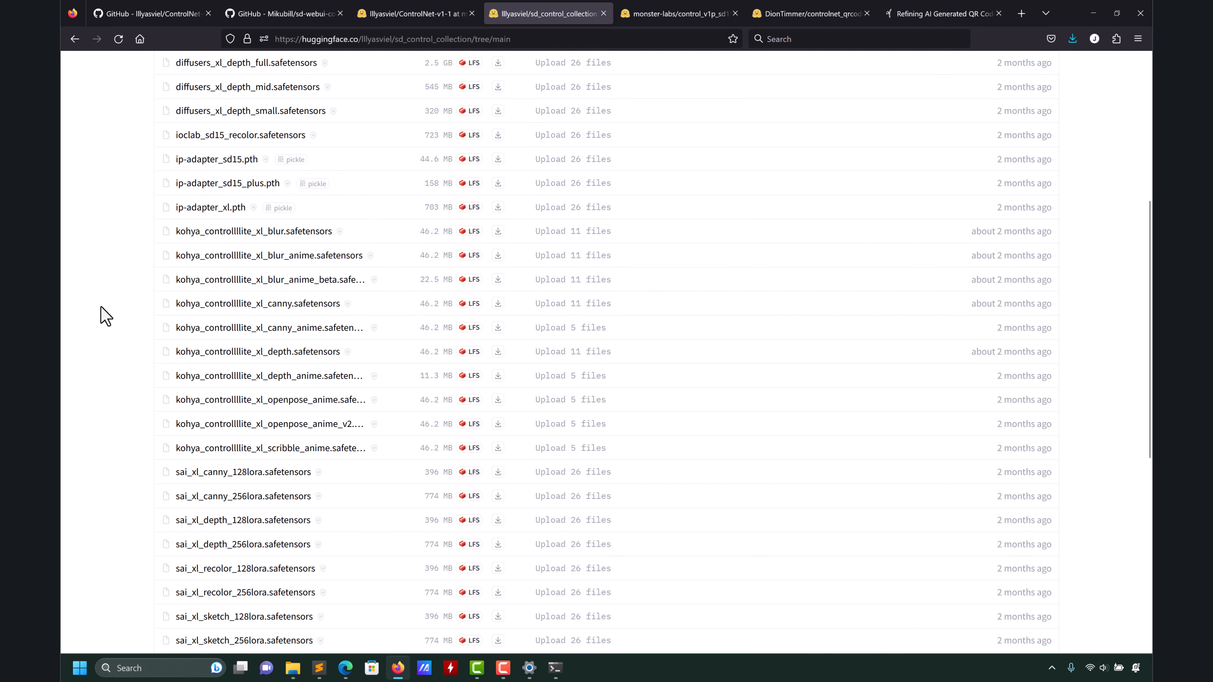
scroll(106, 316, up, 5)
Download control_v11p_sd15_openpose.pth and control_v11p_sd15_openpose.yaml from the ControlNet-v1-1 repository.
click(415, 13)
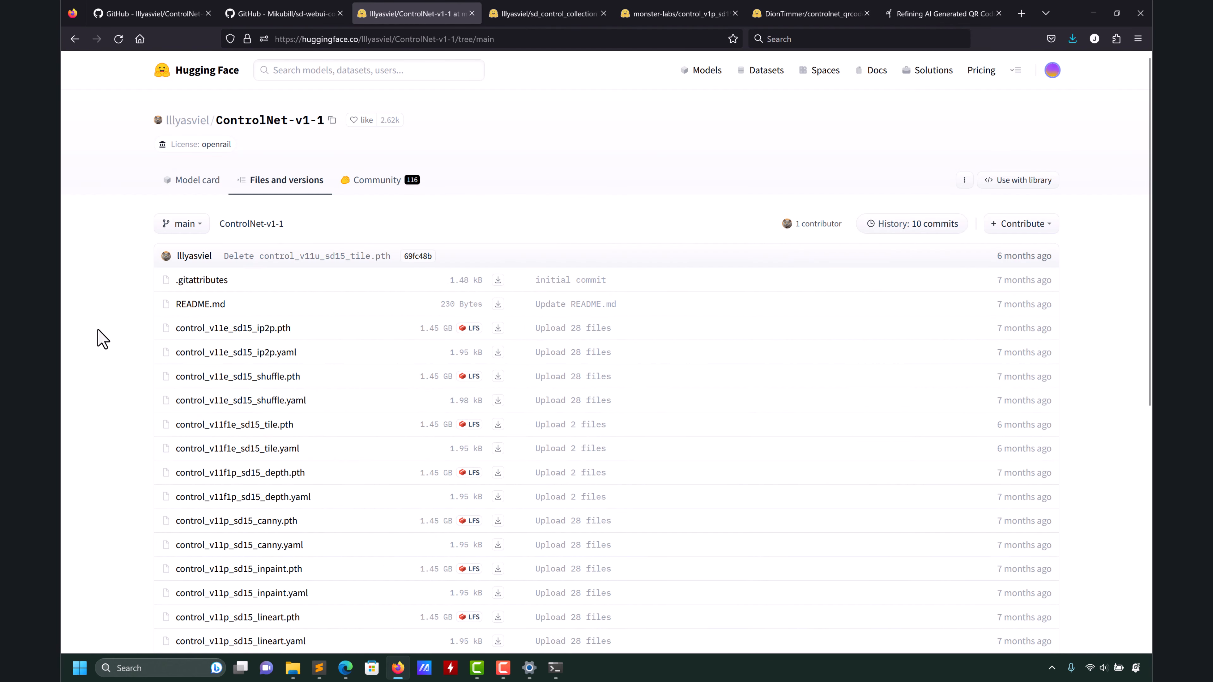
scroll(109, 334, down, 6)
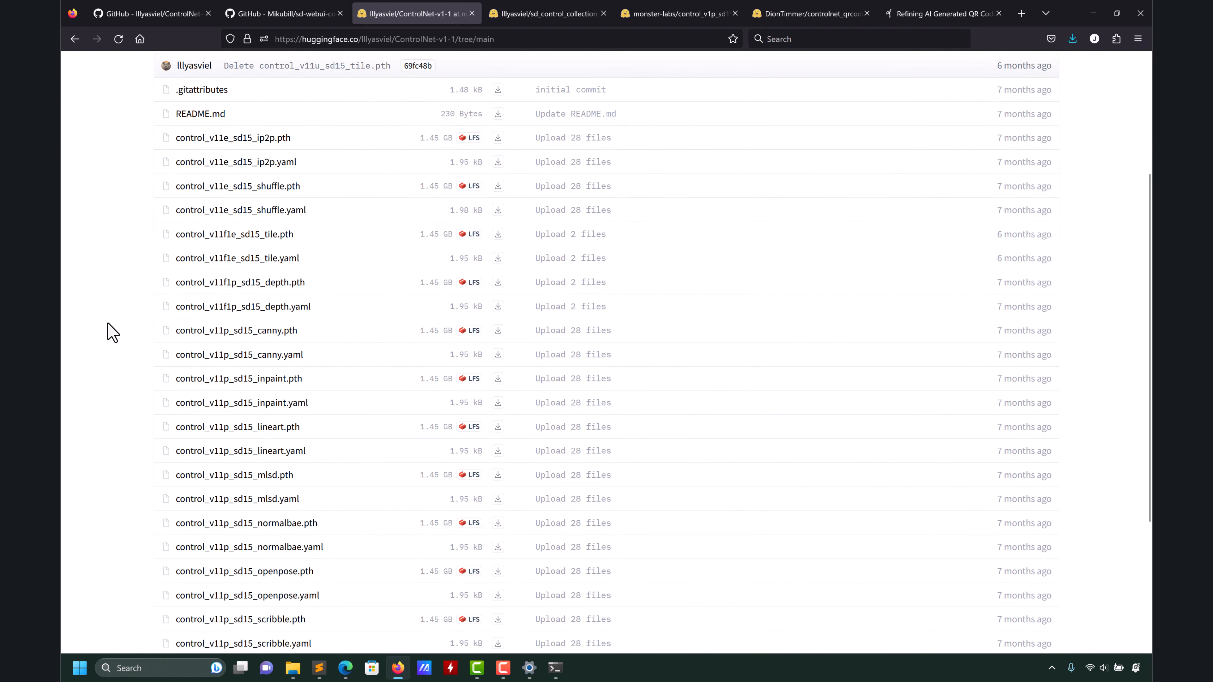
scroll(111, 331, up, 4)
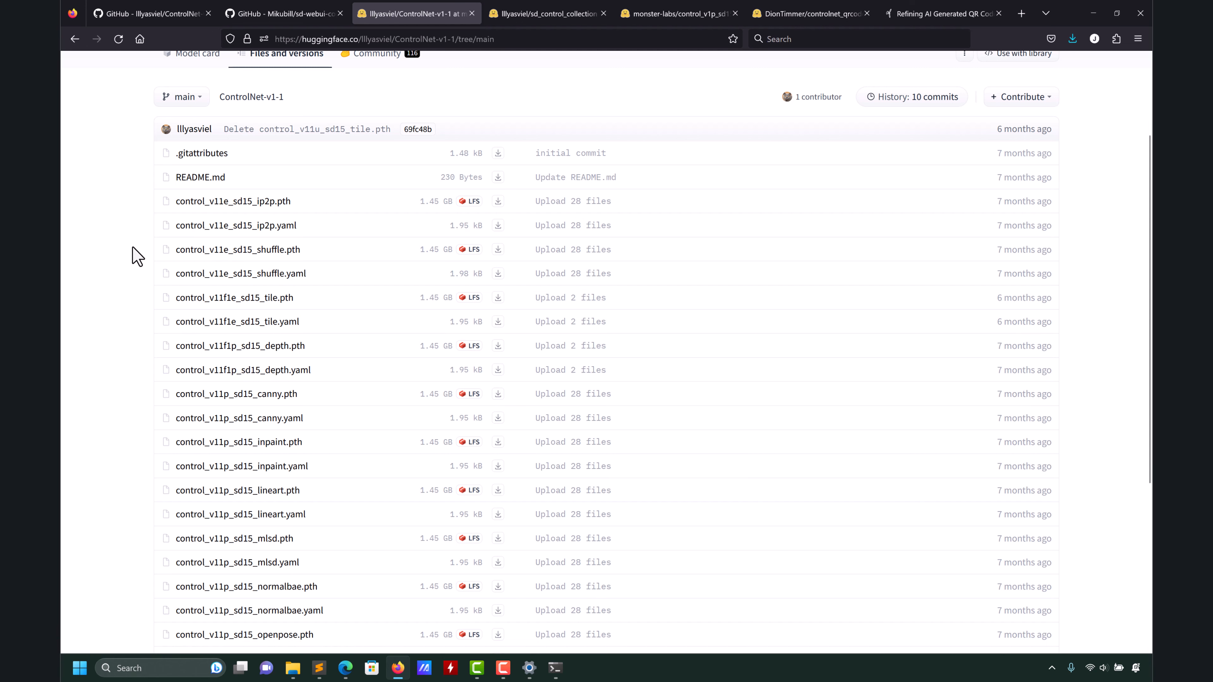
scroll(148, 246, down, 5)
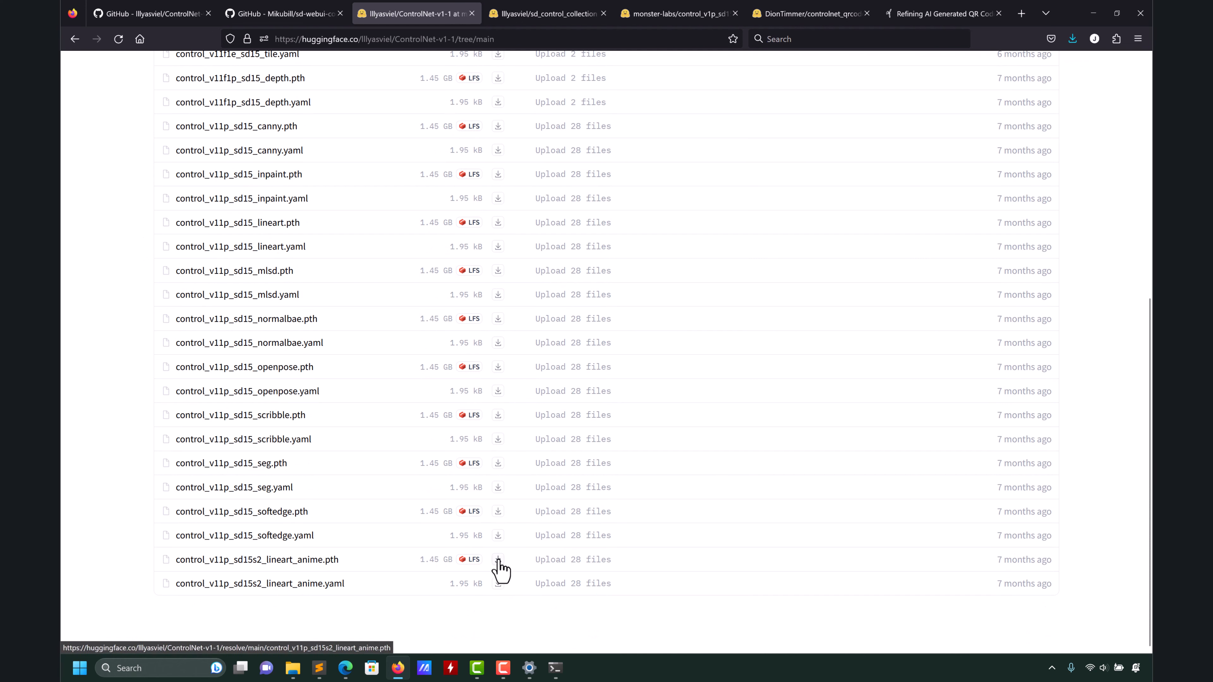
scroll(274, 334, up, 2)
scroll(270, 324, up, 2)
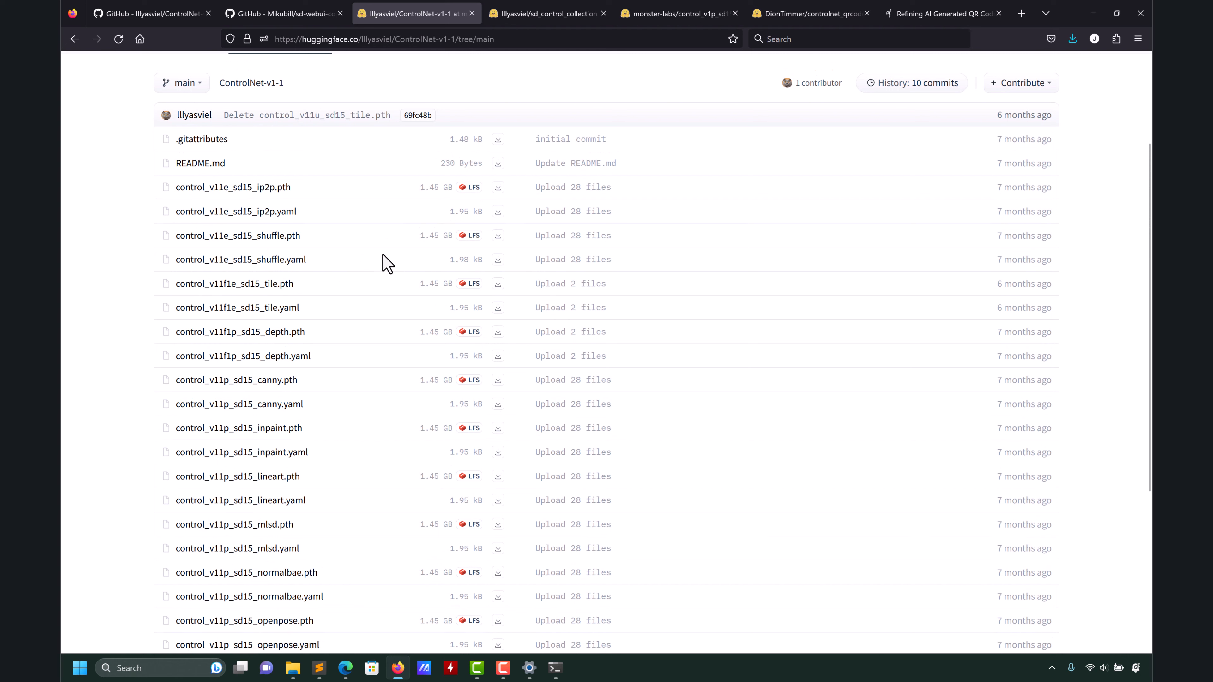
scroll(377, 358, down, 1)
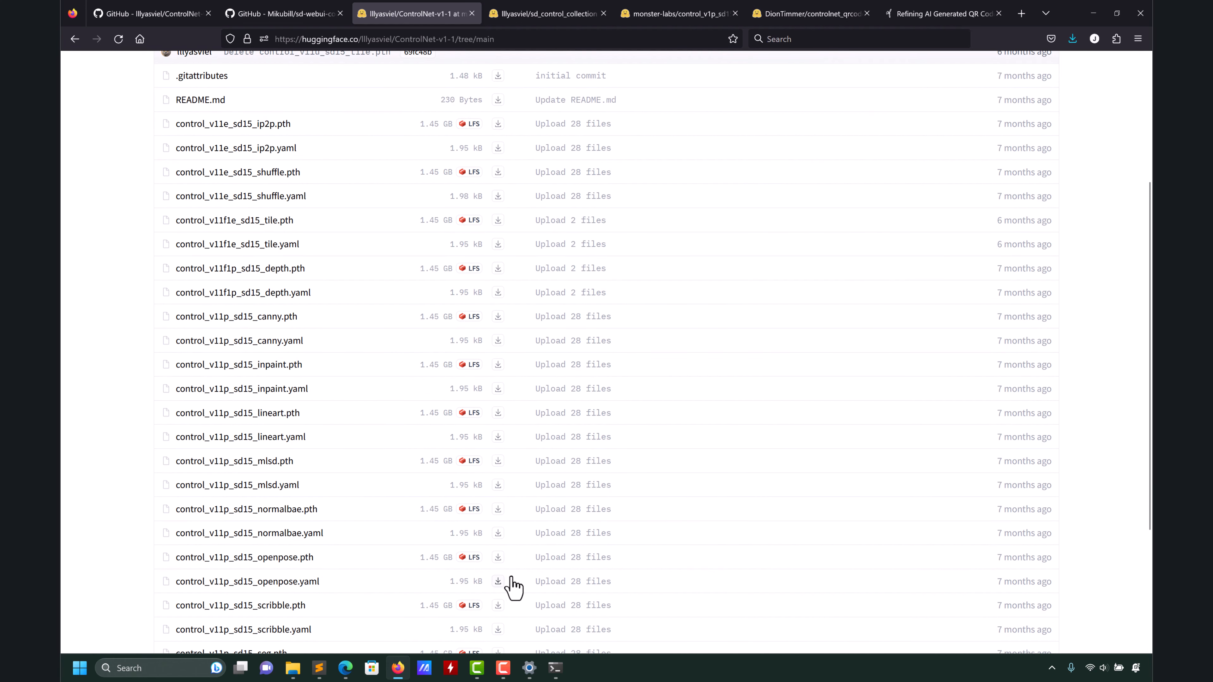
click(498, 558)
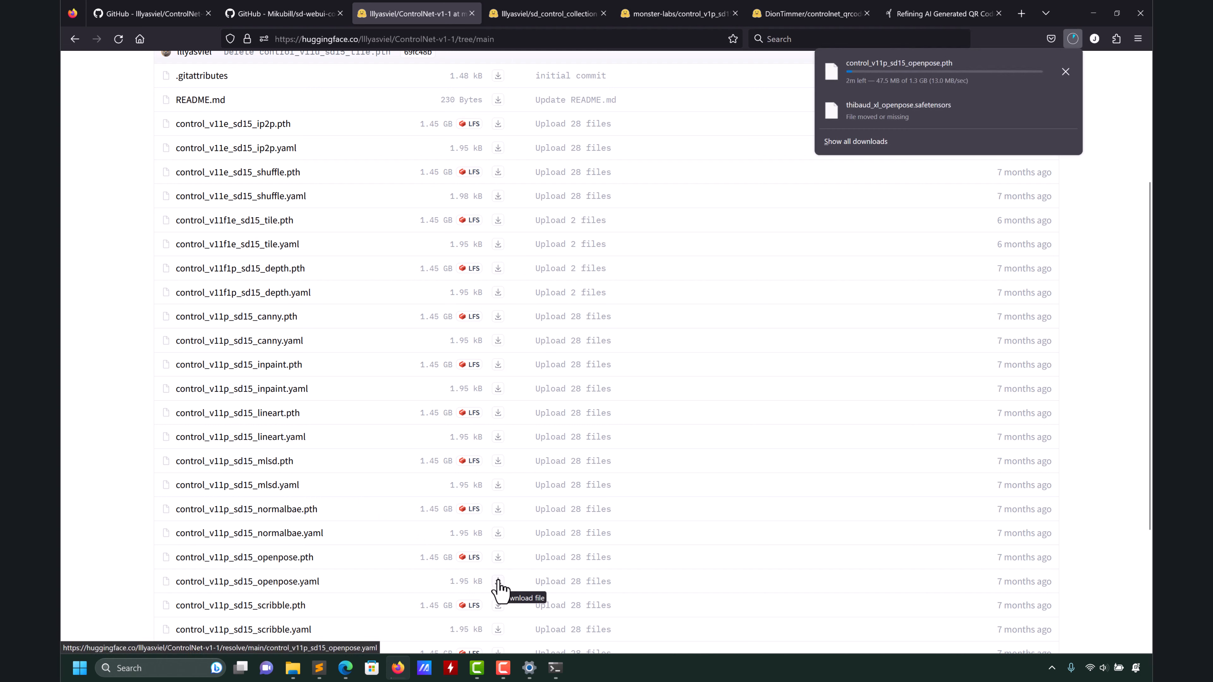
click(499, 582)
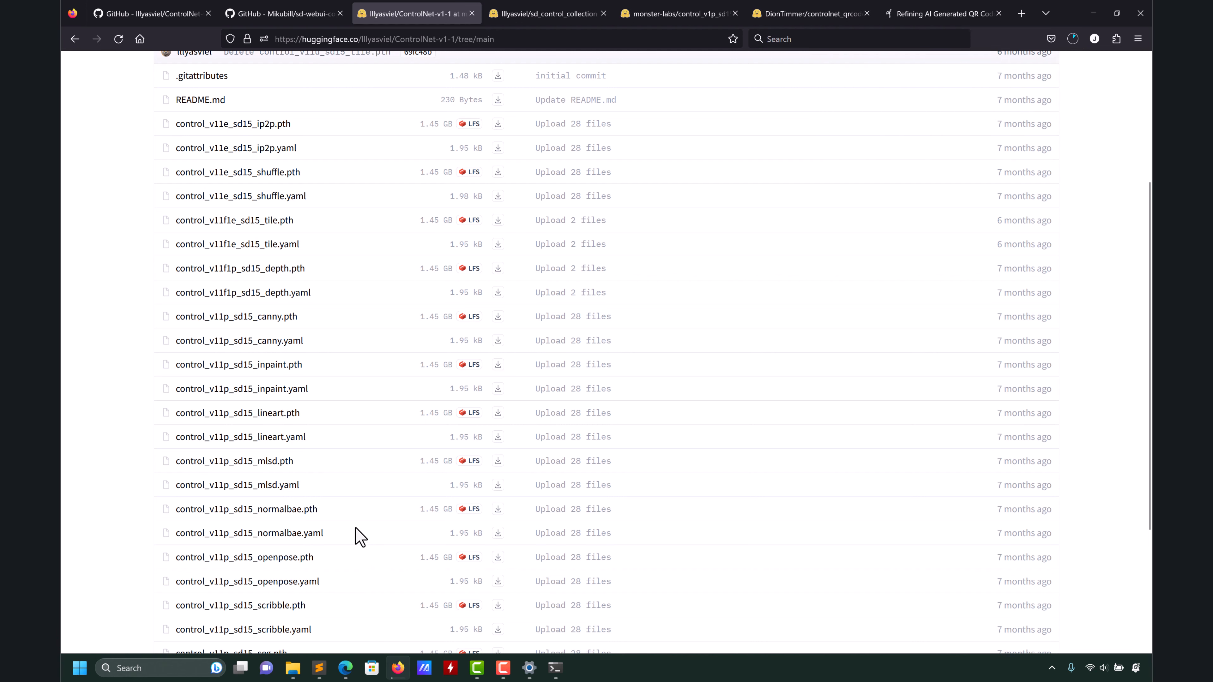
Download the .pth and .yaml files of the sd15 canny, depth and tile ControlNet models.
scroll(340, 478, up, 2)
scroll(345, 475, up, 2)
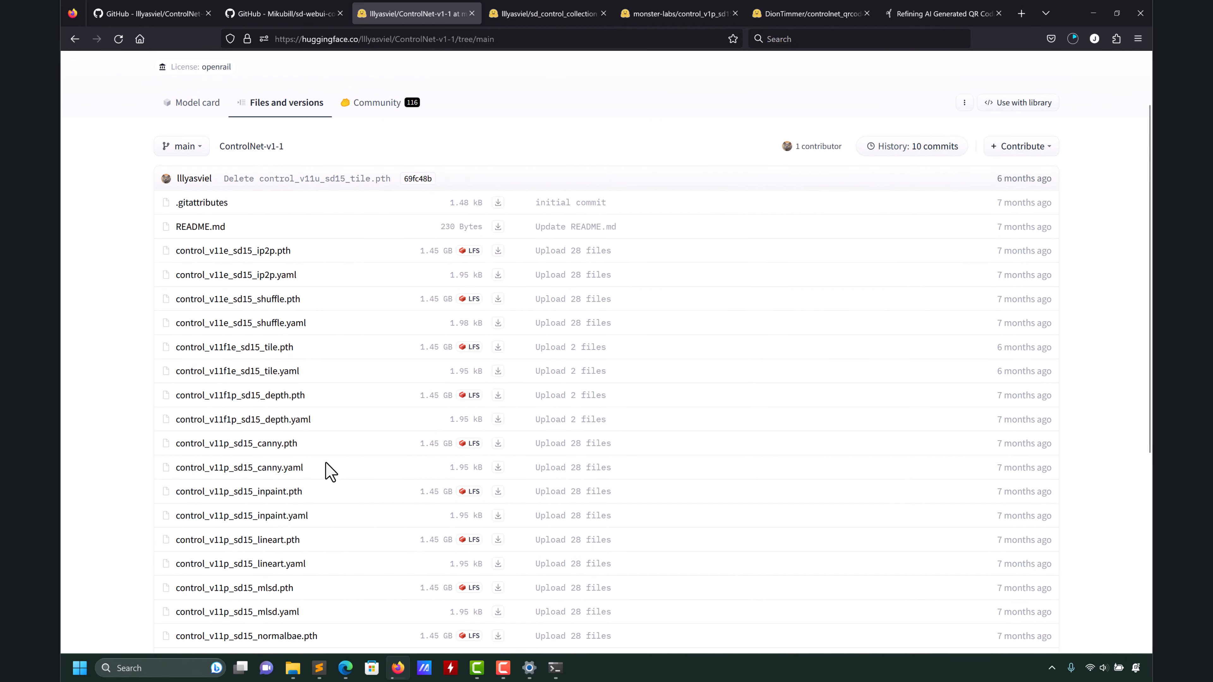
click(498, 467)
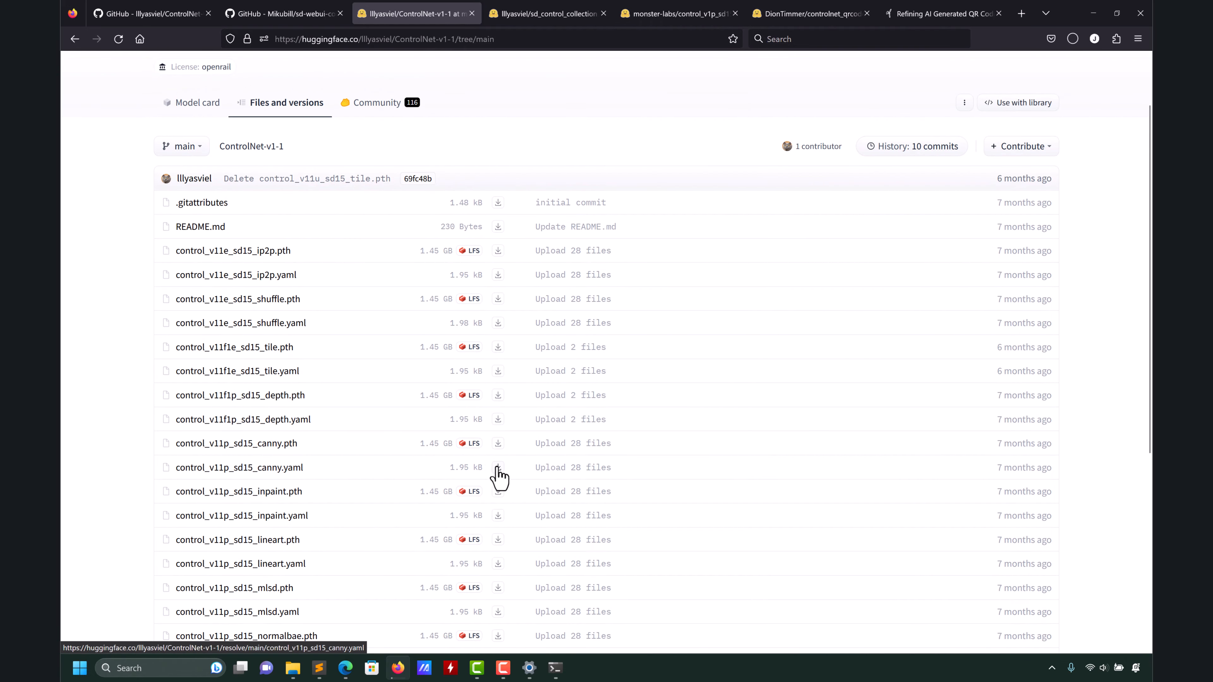
click(497, 421)
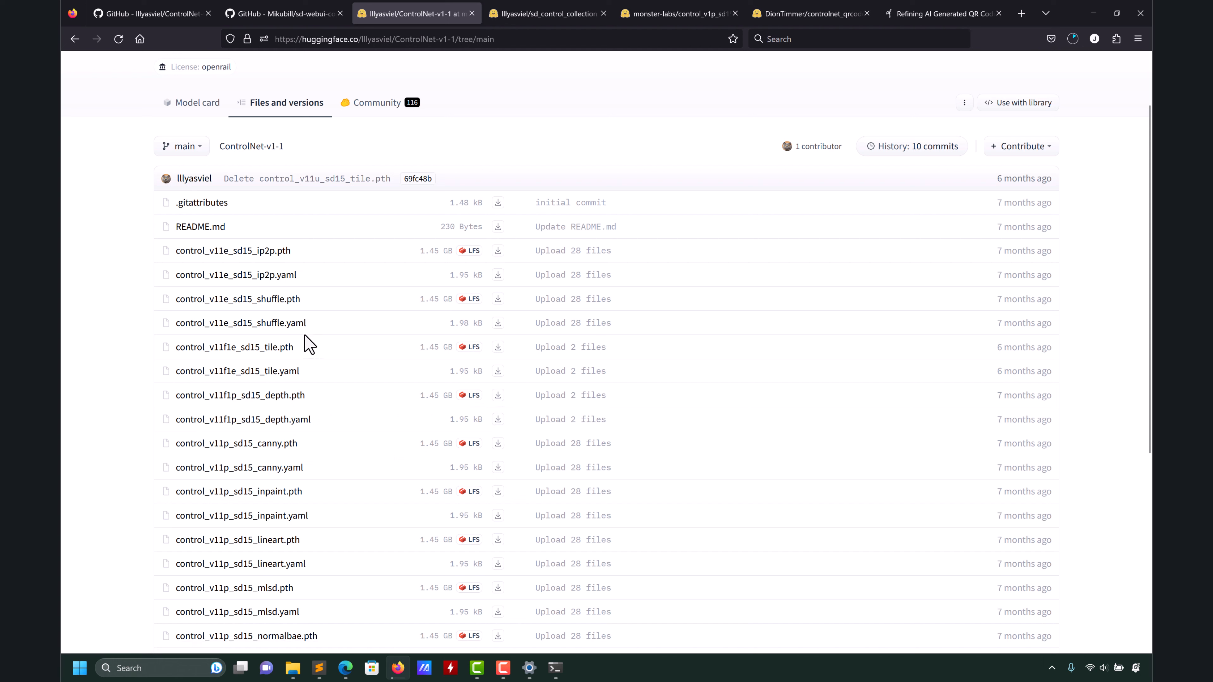
click(499, 349)
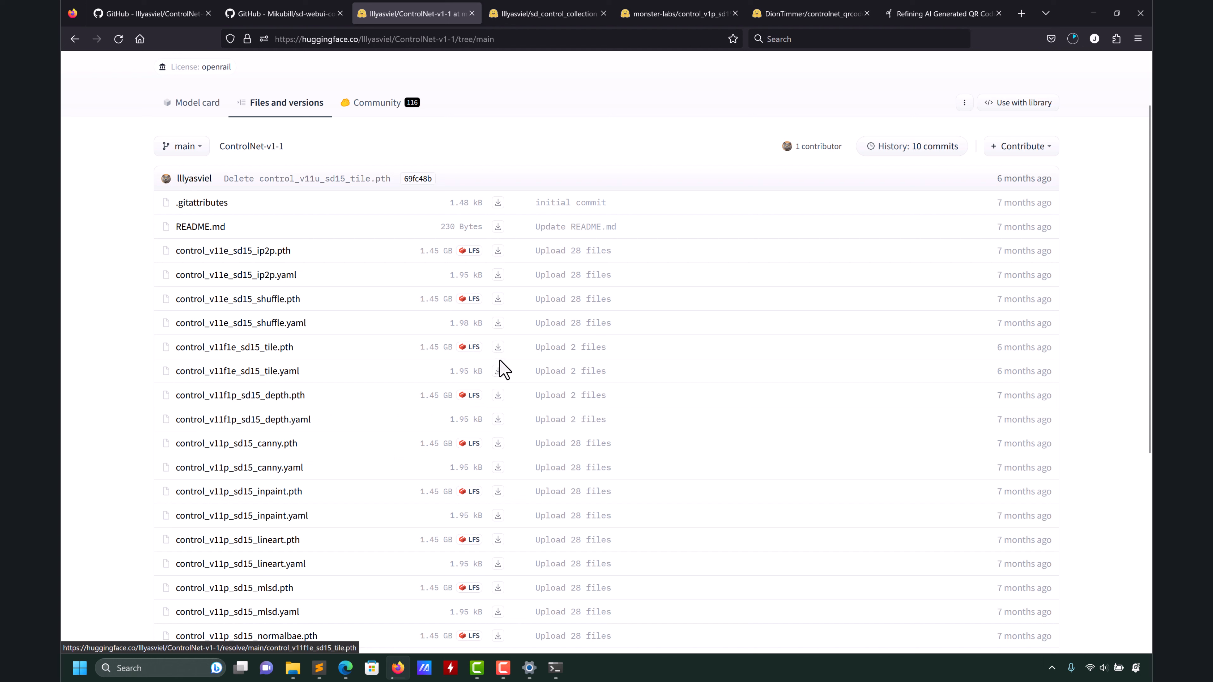
Download control_v11p_sd15_scribble.pth and control_v11p_sd15_scribble.yaml, and display the browser's recent downloads.
scroll(387, 396, down, 3)
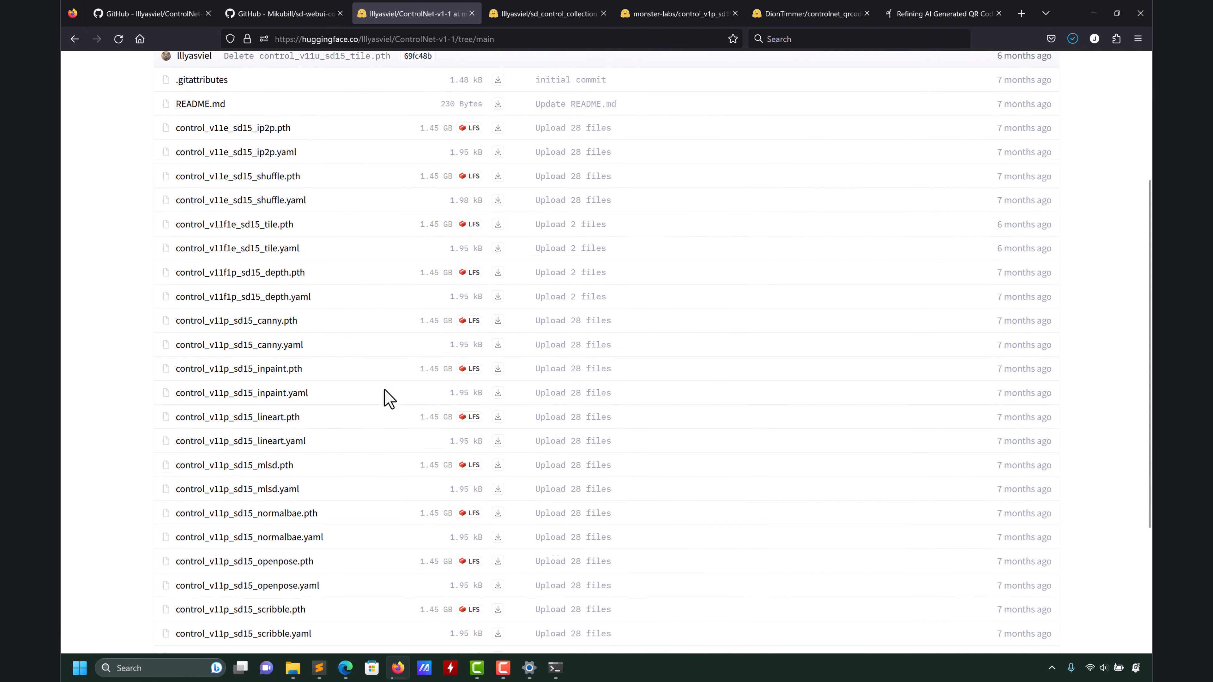
scroll(391, 400, down, 2)
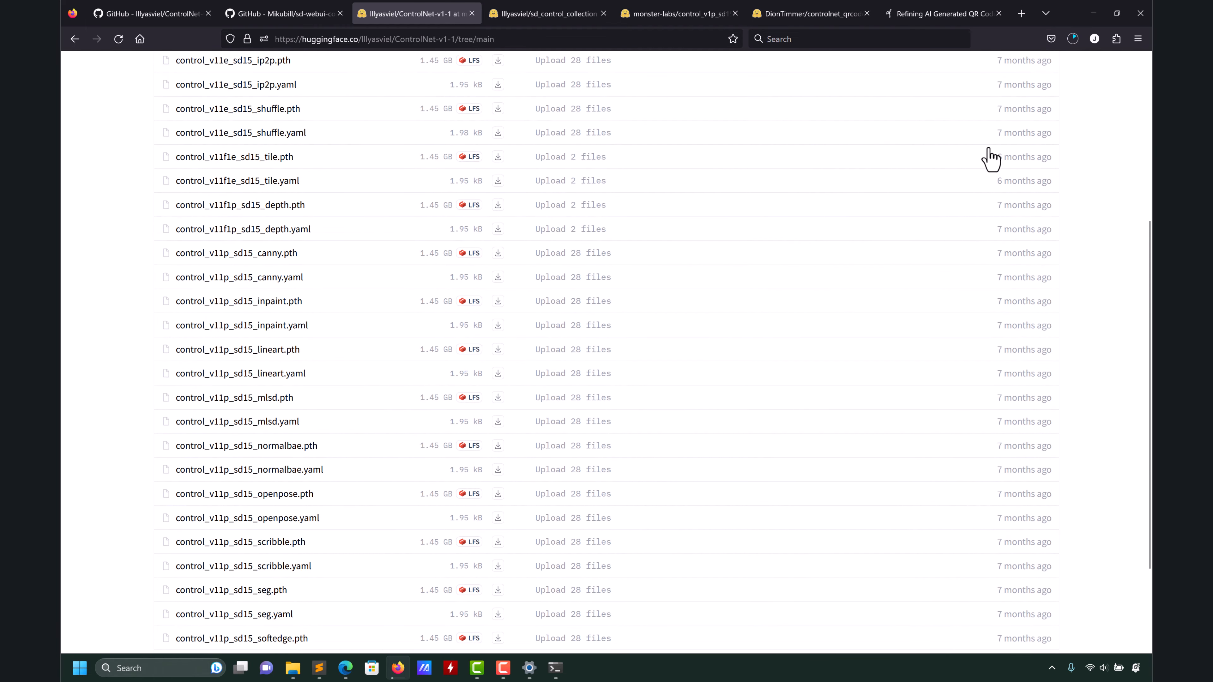
scroll(342, 461, down, 2)
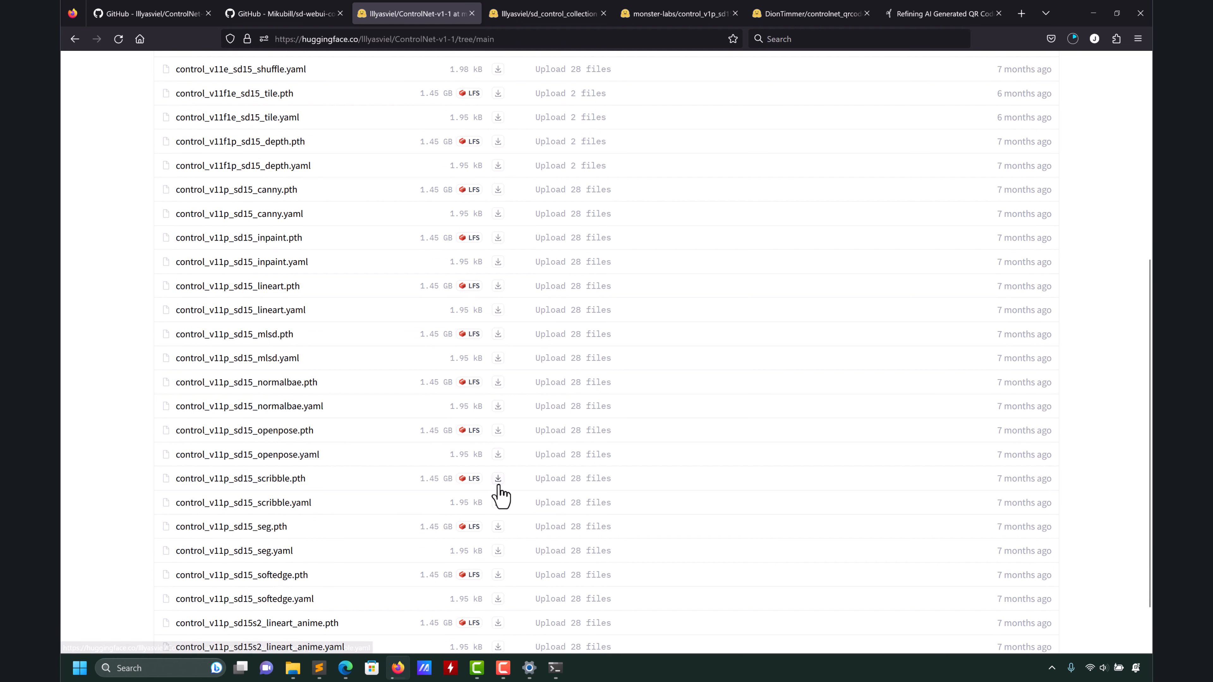
scroll(500, 511, down, 2)
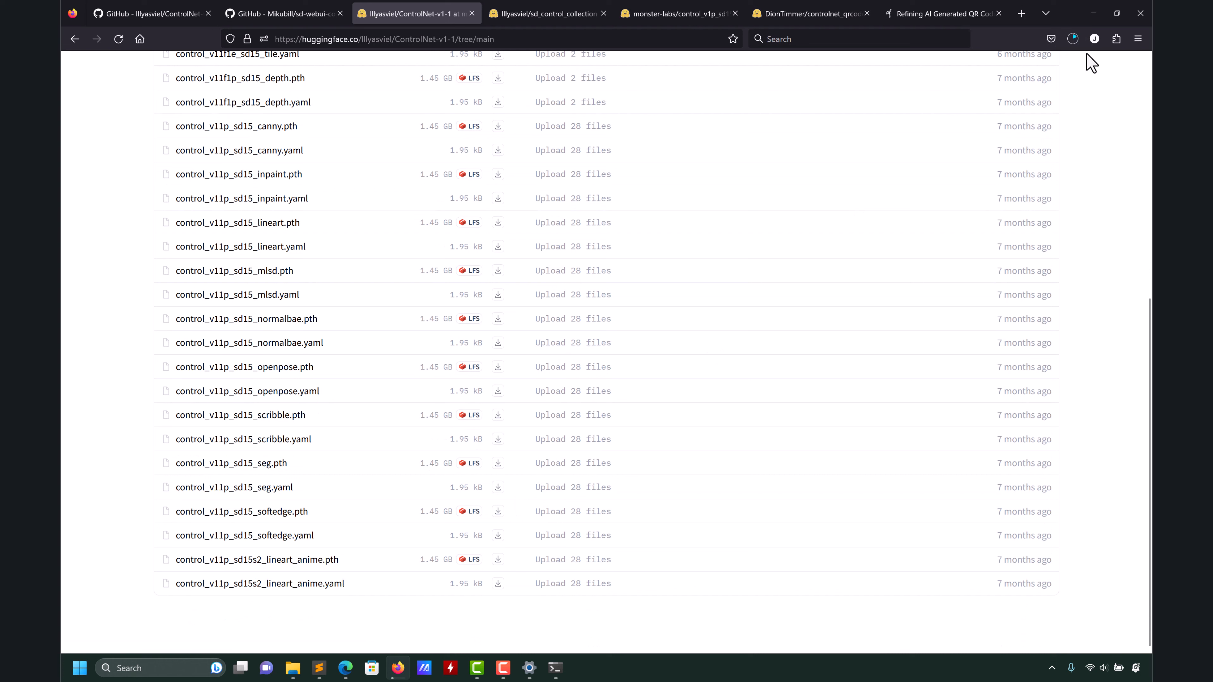
click(1073, 41)
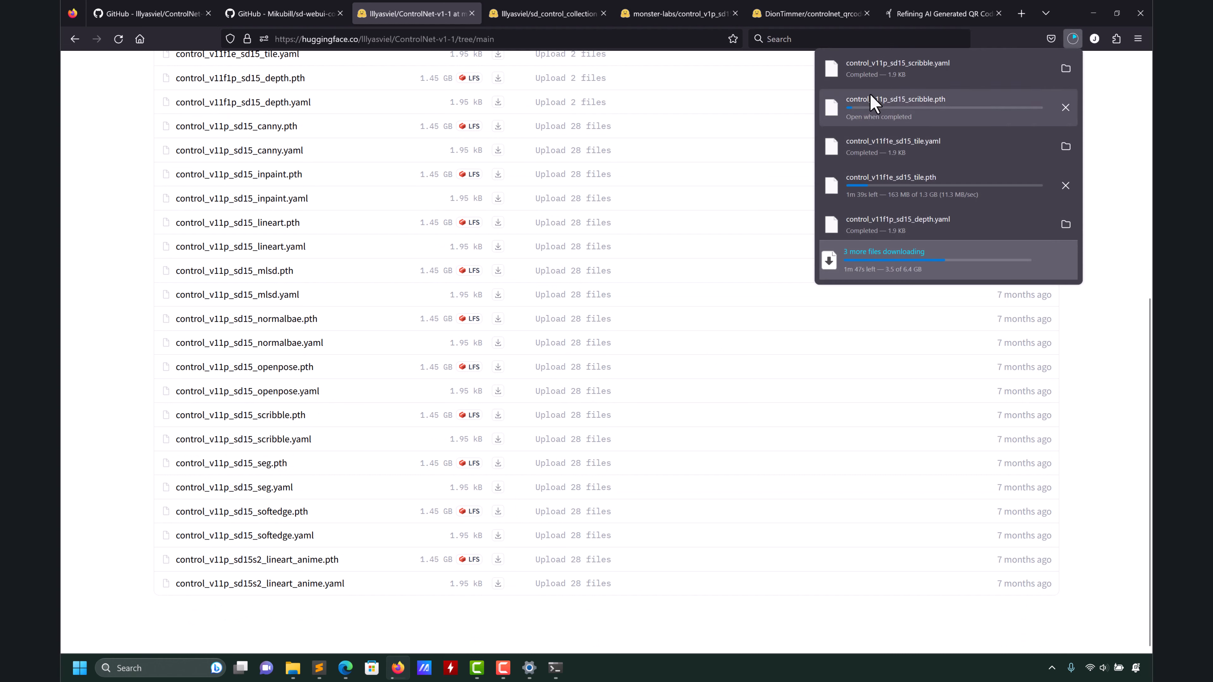
Switch to the sd.webui File Explorer window and view the incoming model files in the Downloads folder.
mouse_move(299, 676)
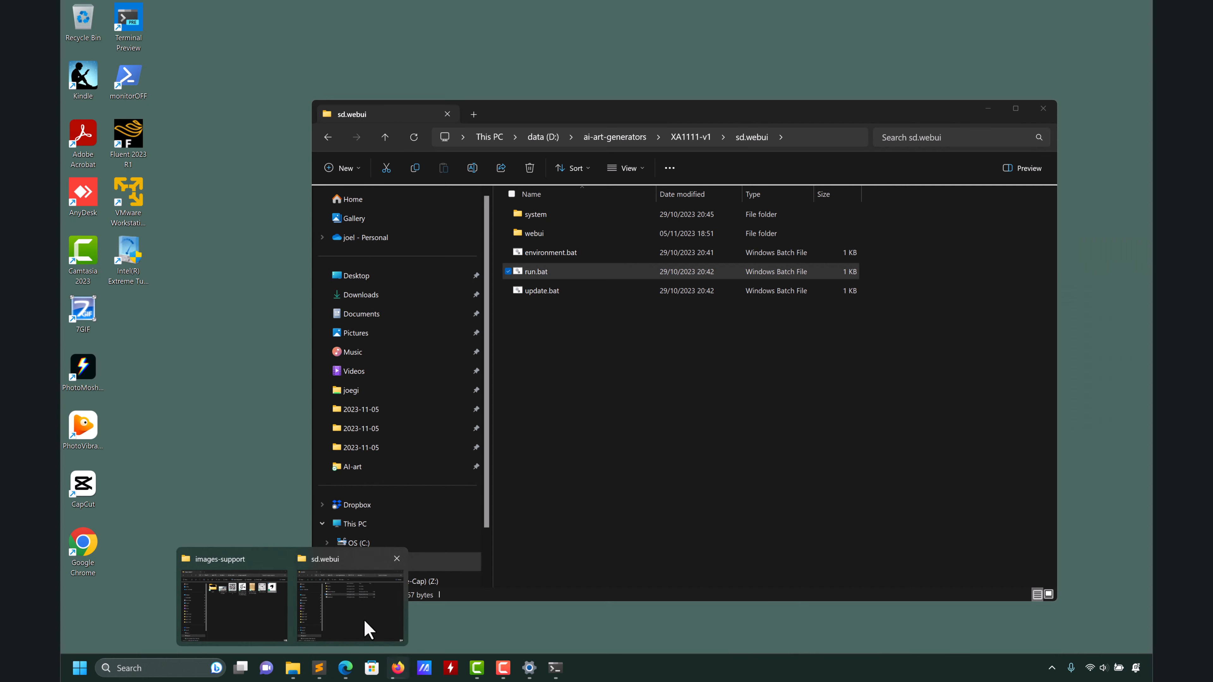
click(363, 621)
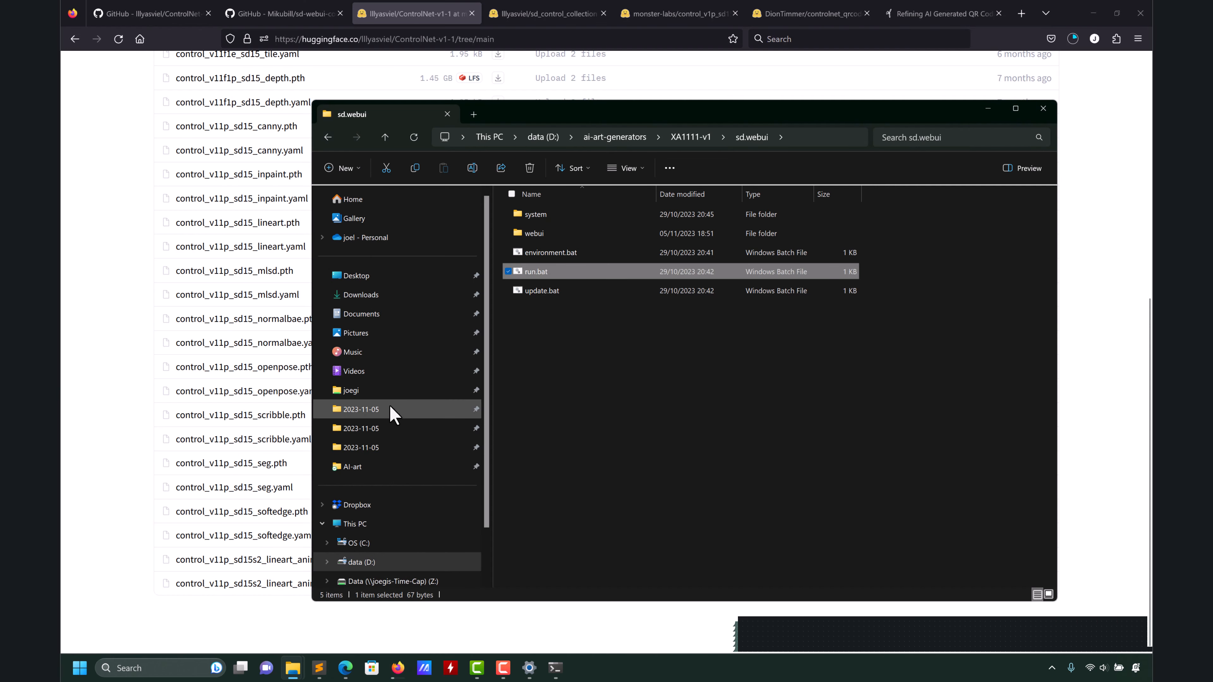
click(369, 295)
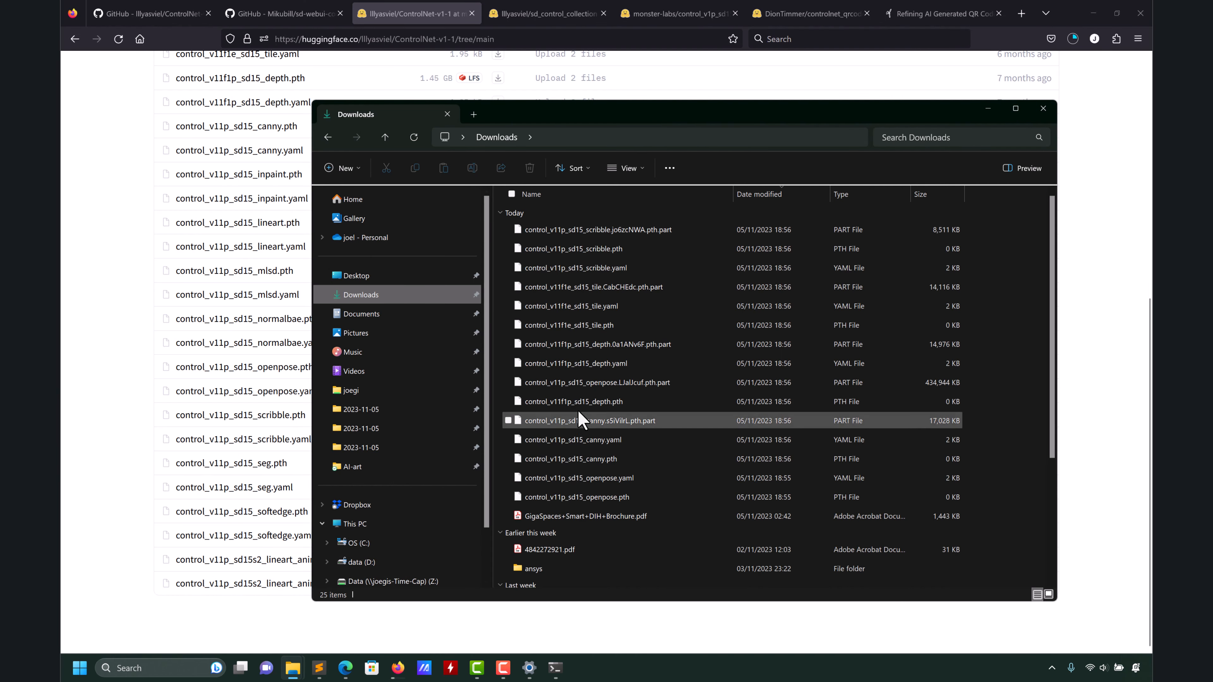
Return to the sd.webui folder and look inside its webui\models\ControlNet subfolder.
click(328, 137)
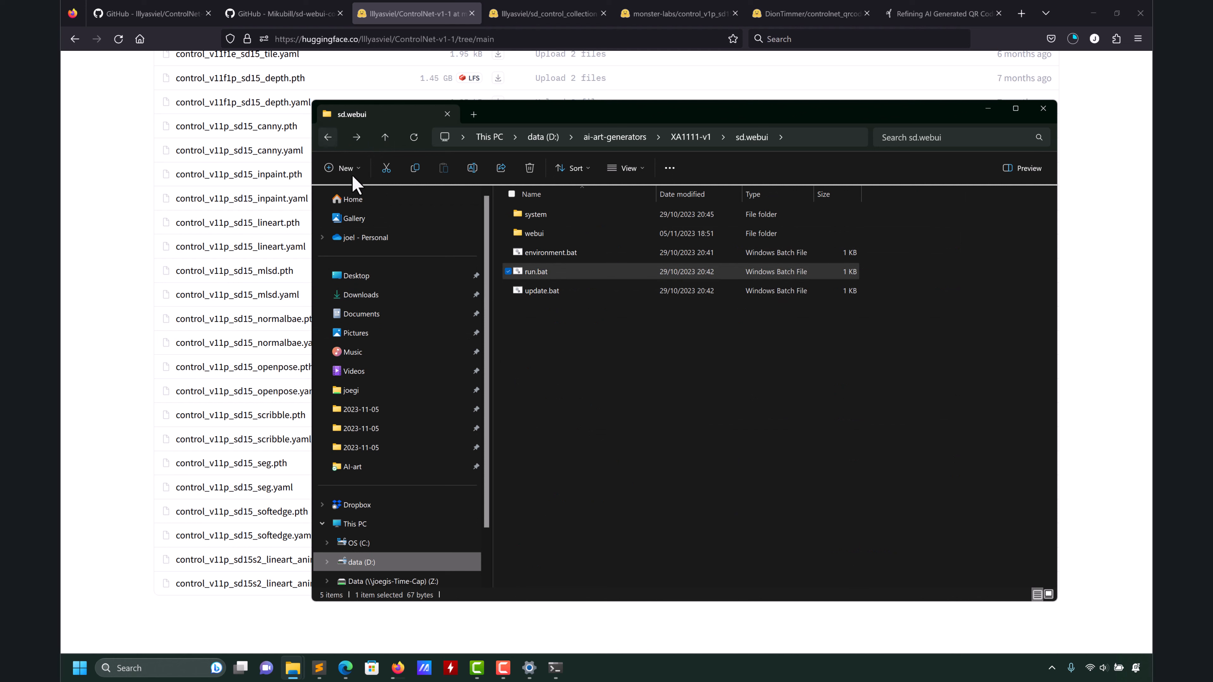
double_click(542, 231)
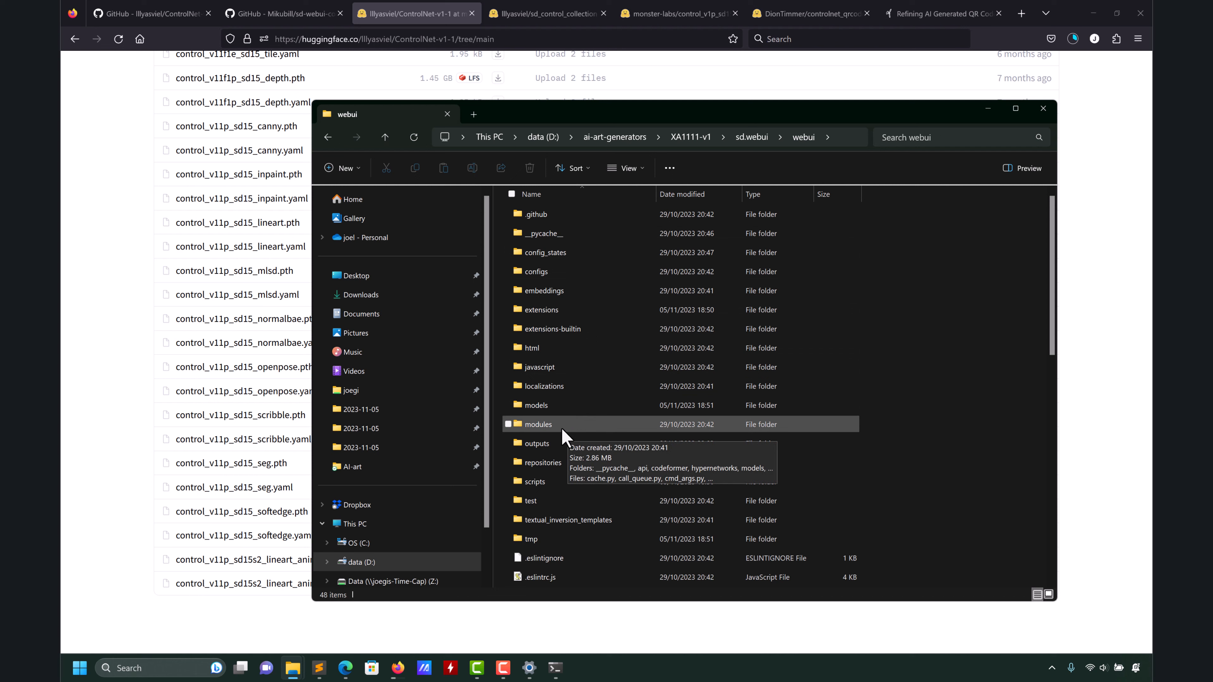
double_click(550, 406)
double_click(551, 239)
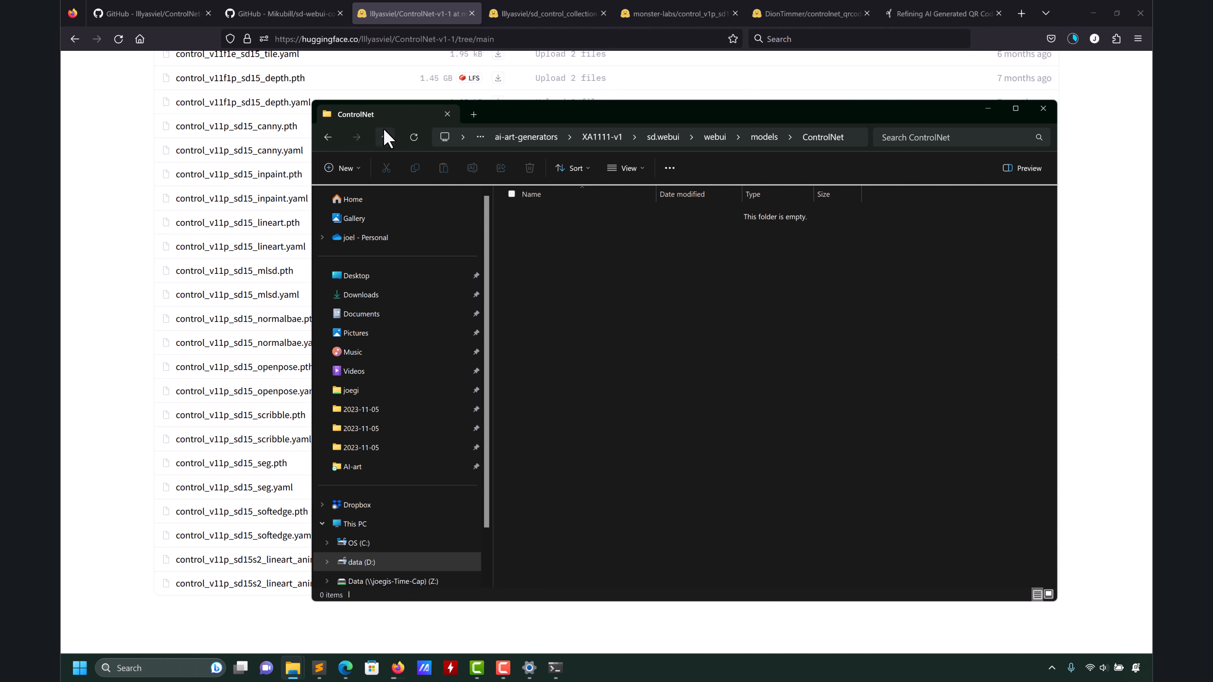
Go back up to the webui folder and open extensions\sd-webui-controlnet\models.
click(385, 137)
click(386, 137)
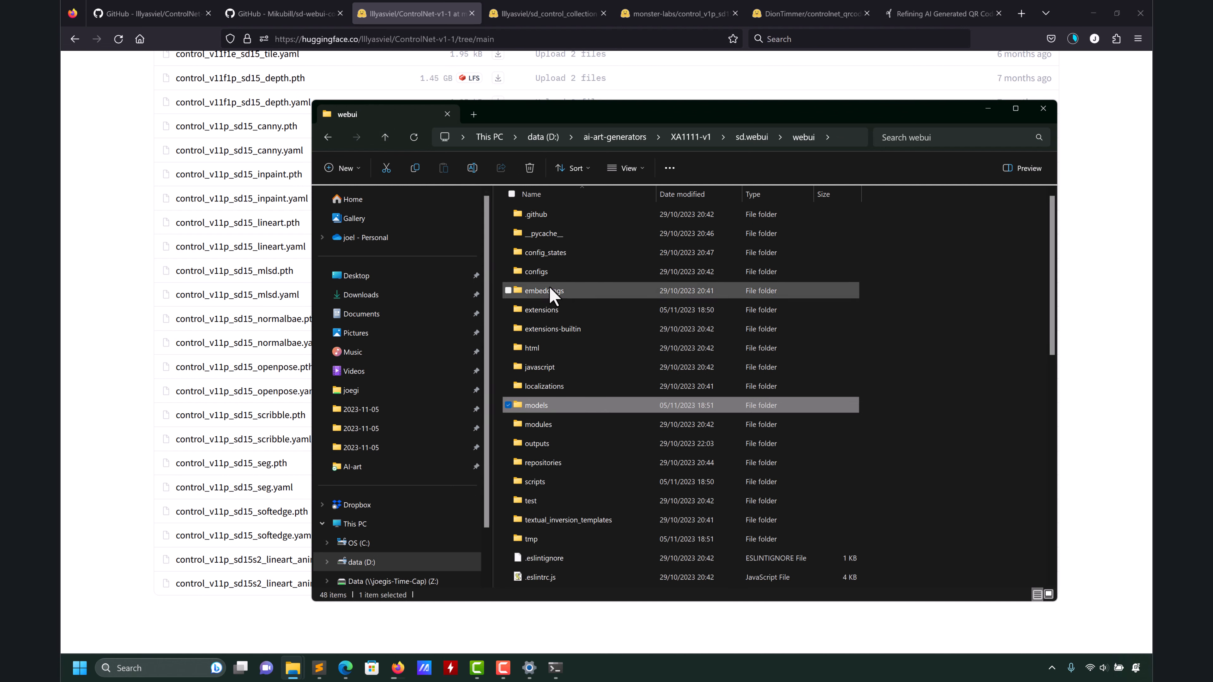
double_click(551, 311)
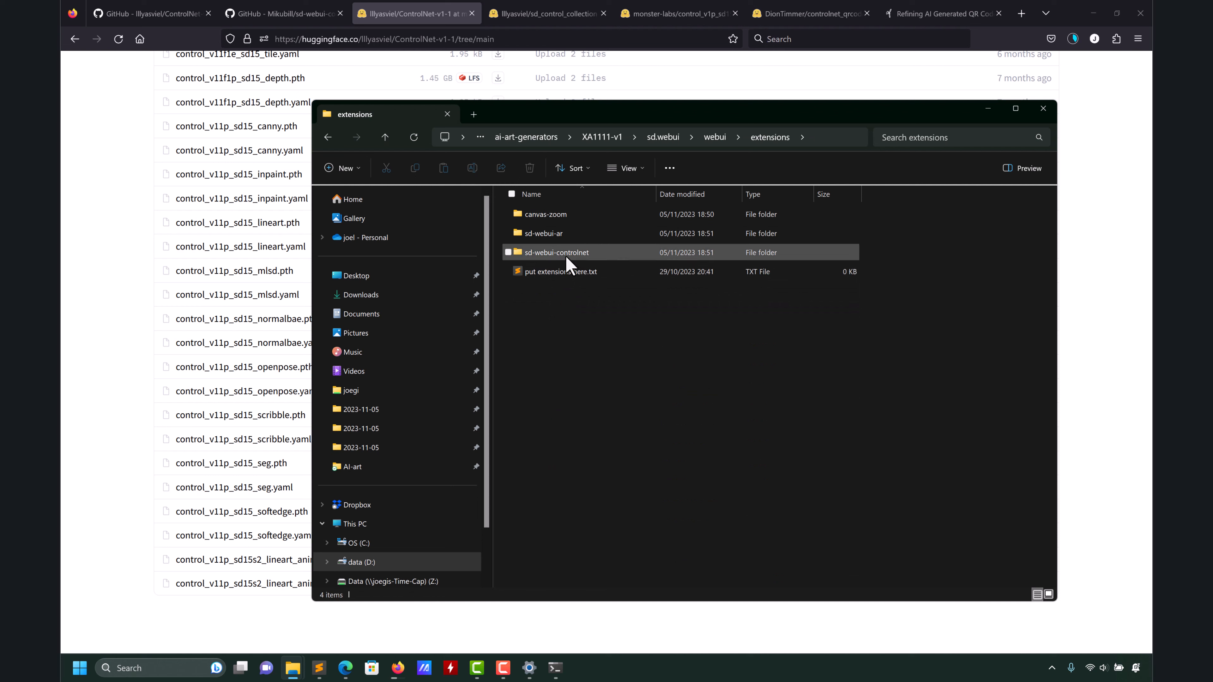
double_click(565, 254)
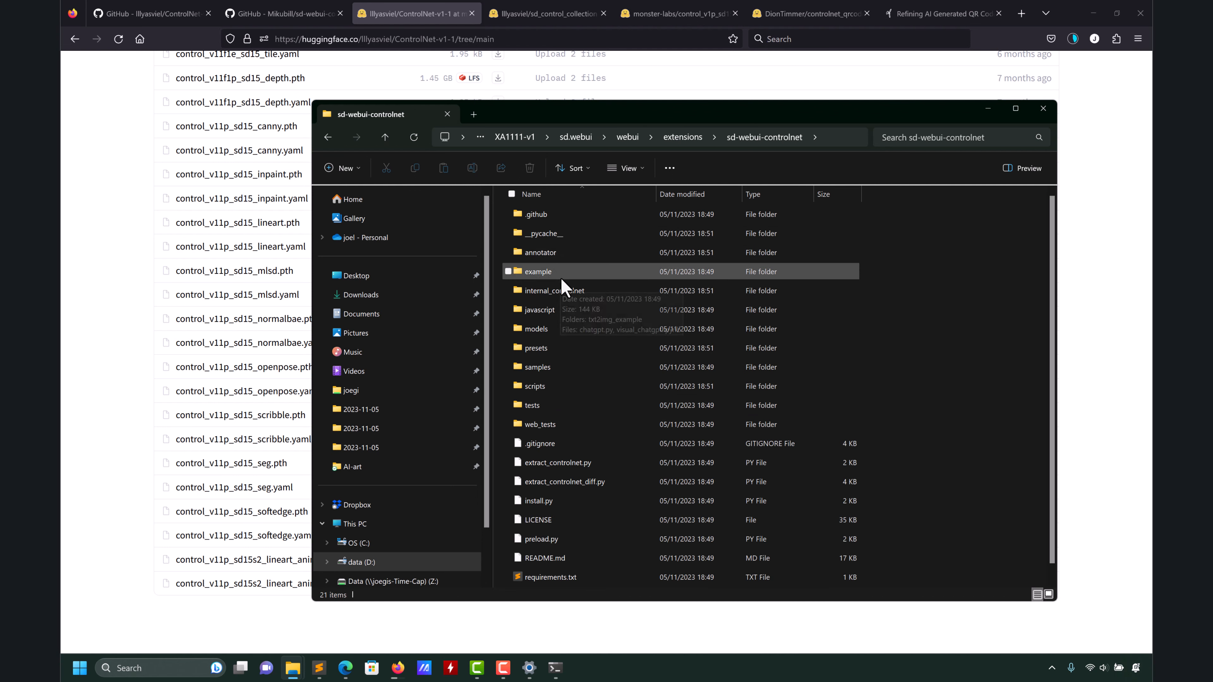
double_click(549, 328)
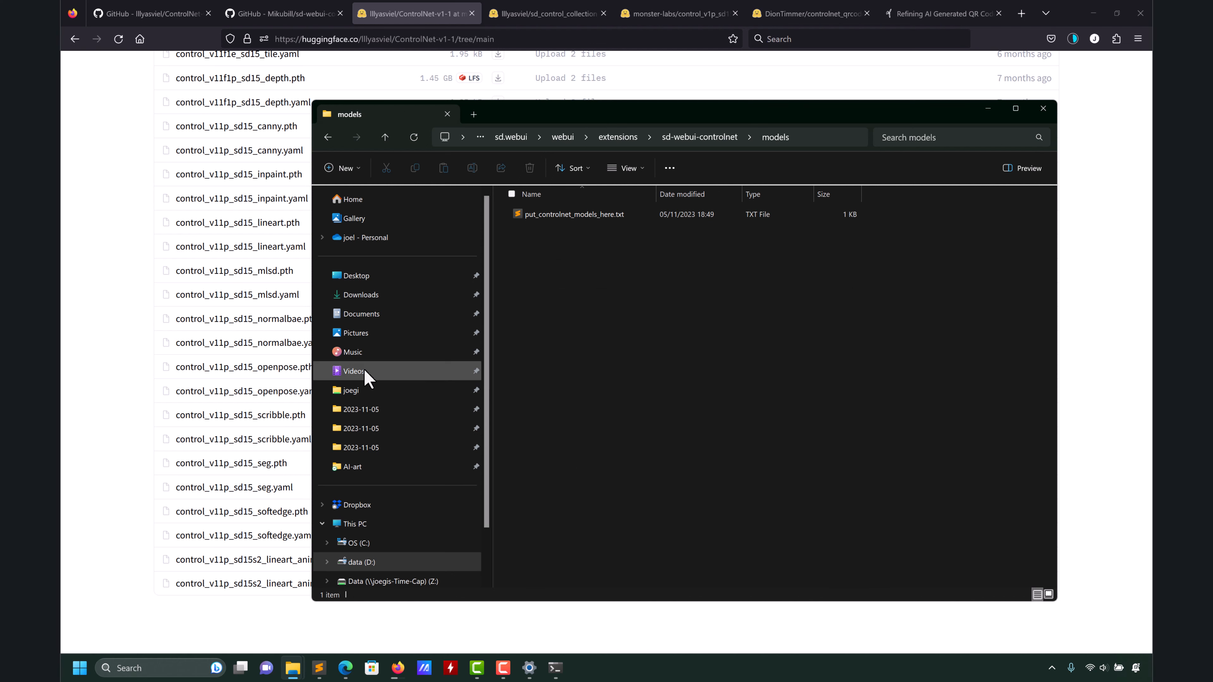
Return to the browser and check whether the ControlNet model downloads have completed.
click(65, 351)
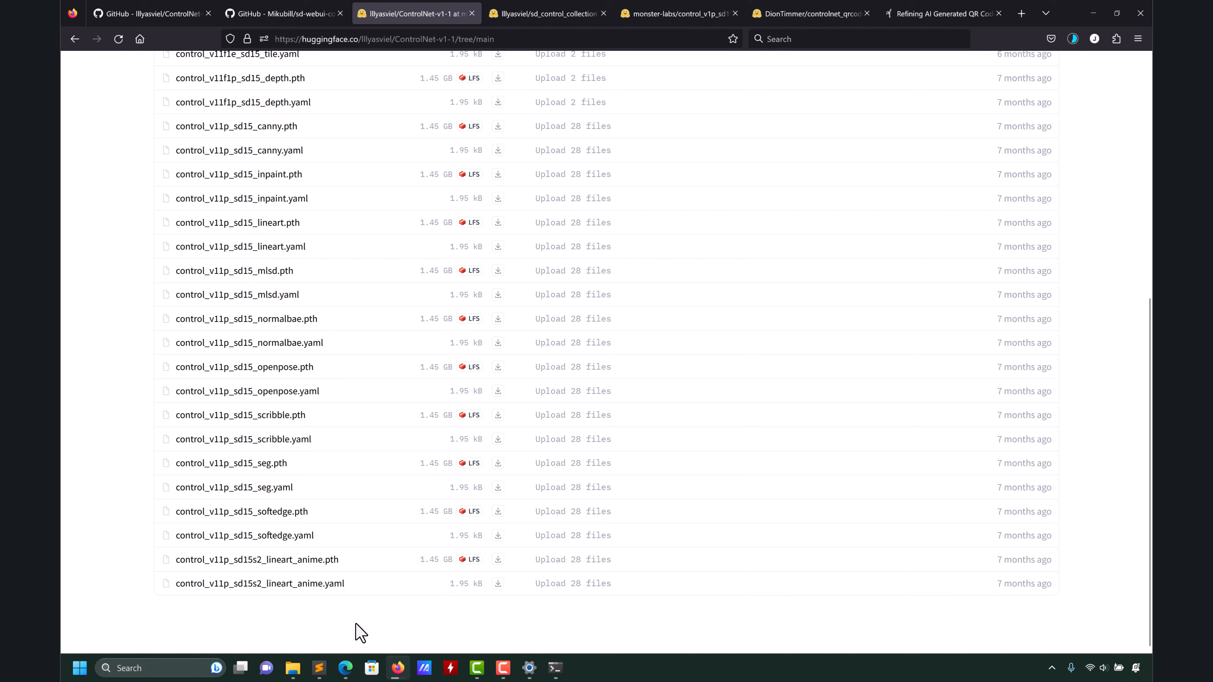
click(1073, 39)
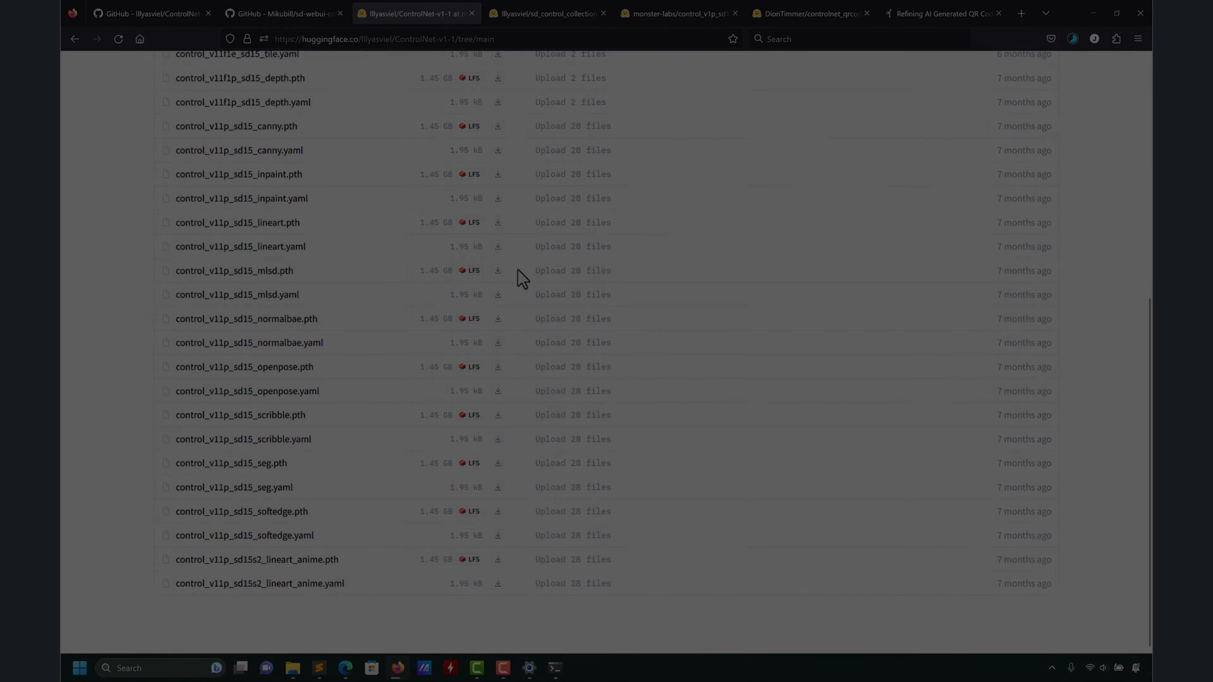
click(1073, 38)
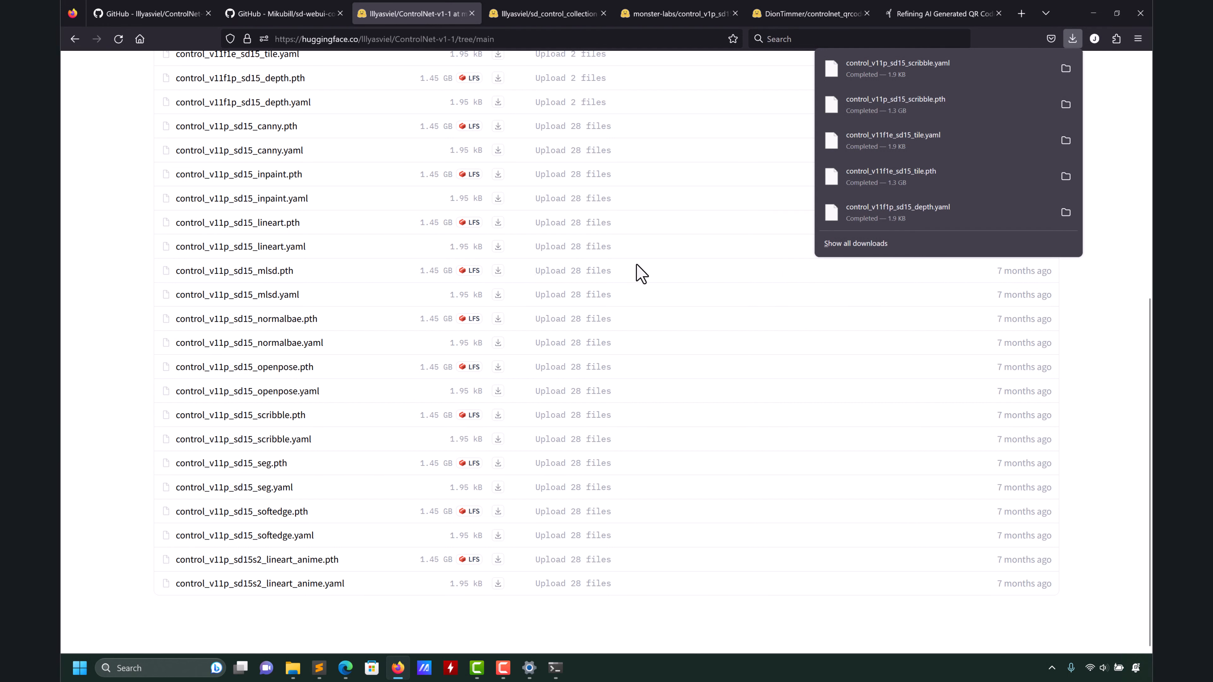
Switch to the File Explorer window showing the ControlNet models folder and open Downloads in it.
click(290, 675)
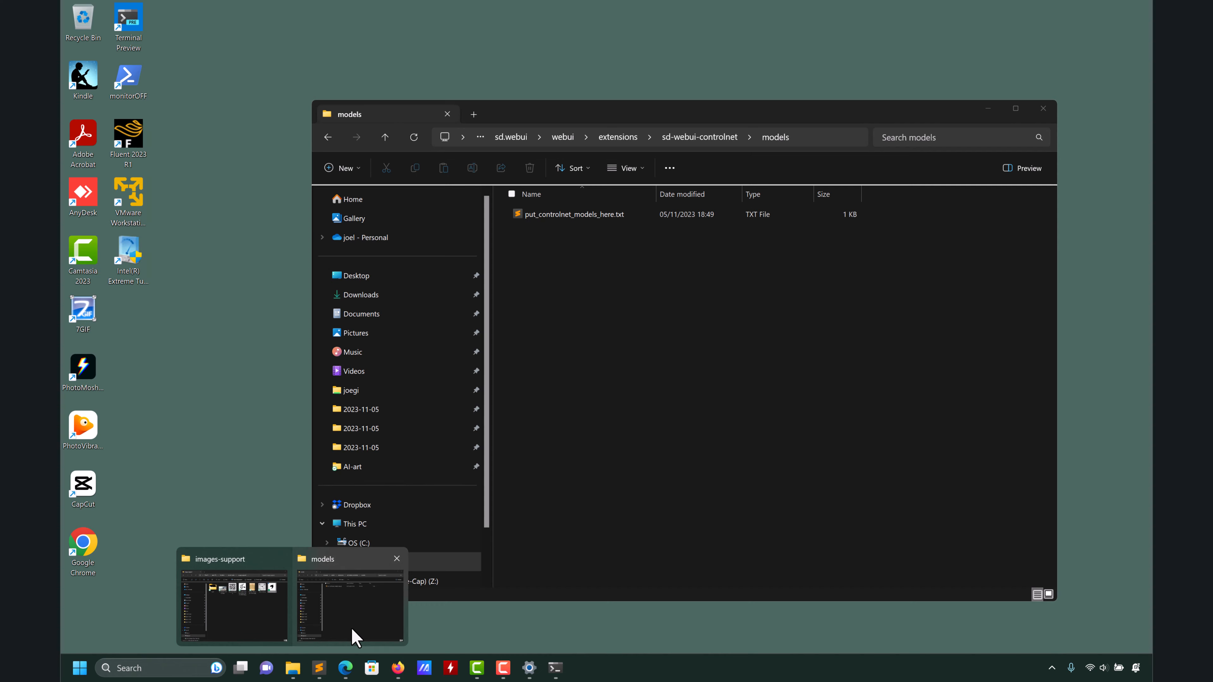
click(352, 641)
click(389, 304)
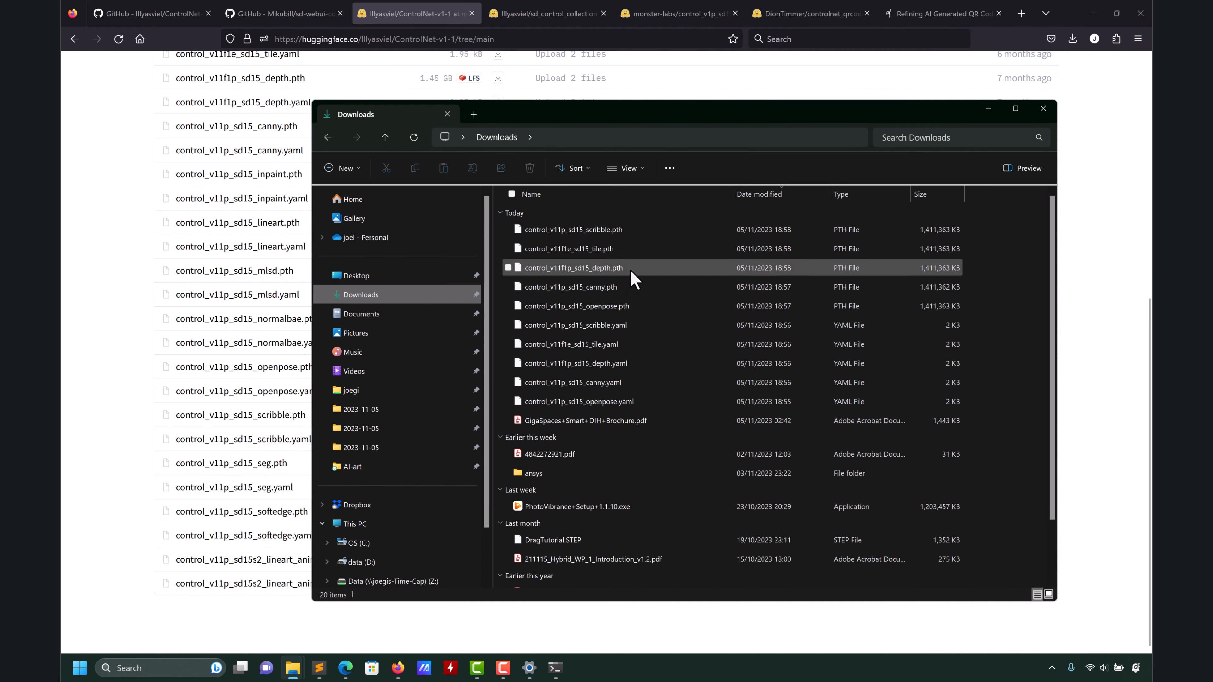
Move the ten ControlNet .pth and .yaml files from Downloads into the extensions\sd-webui-controlnet\models folder.
click(617, 404)
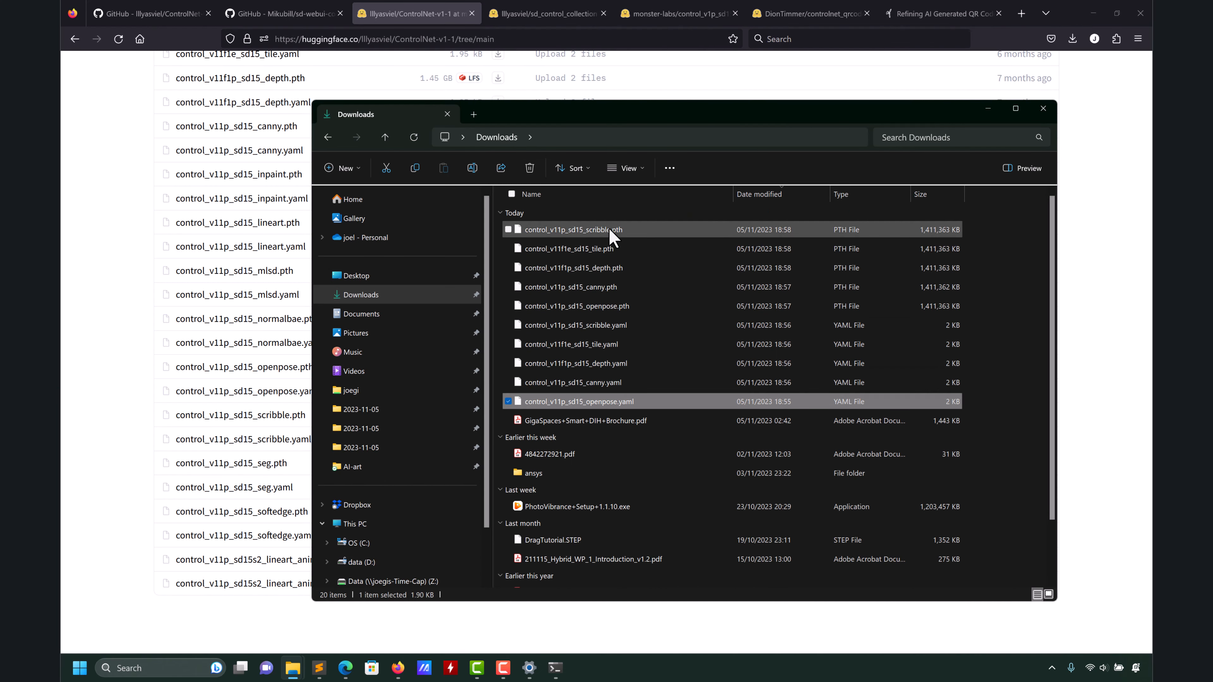
shift+click(611, 230)
click(326, 139)
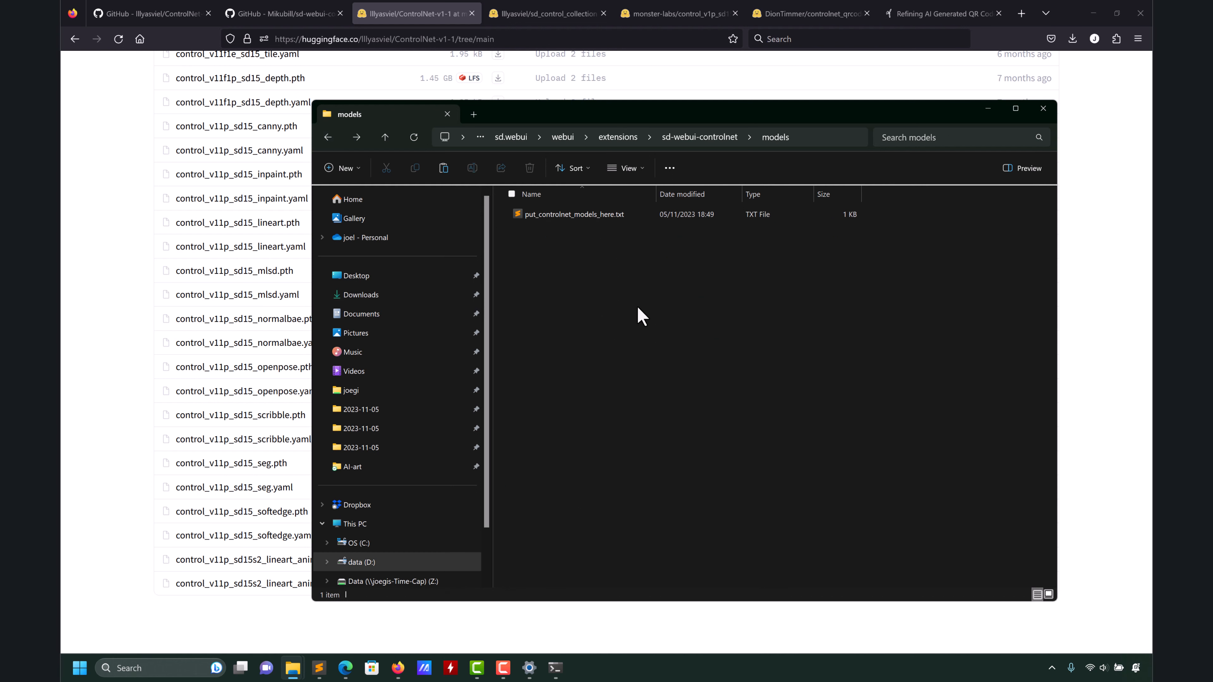
key(ctrl+v)
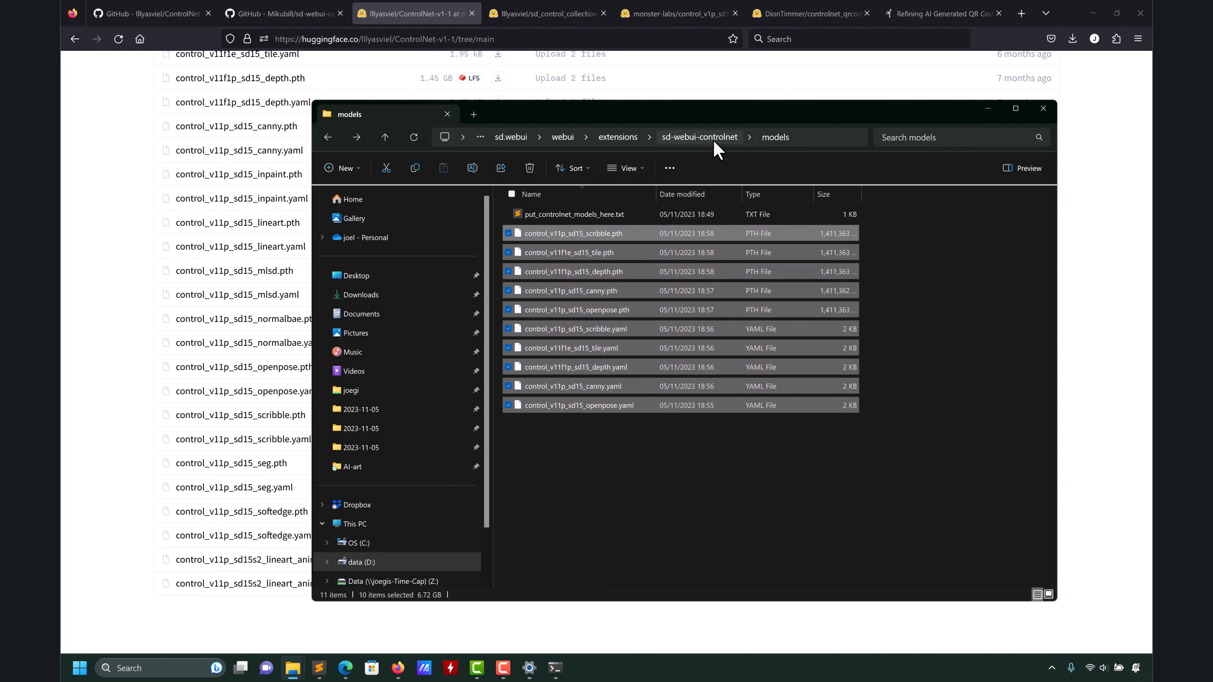
Go back up from the models folder to the webui folder, and return to the browser window.
click(630, 137)
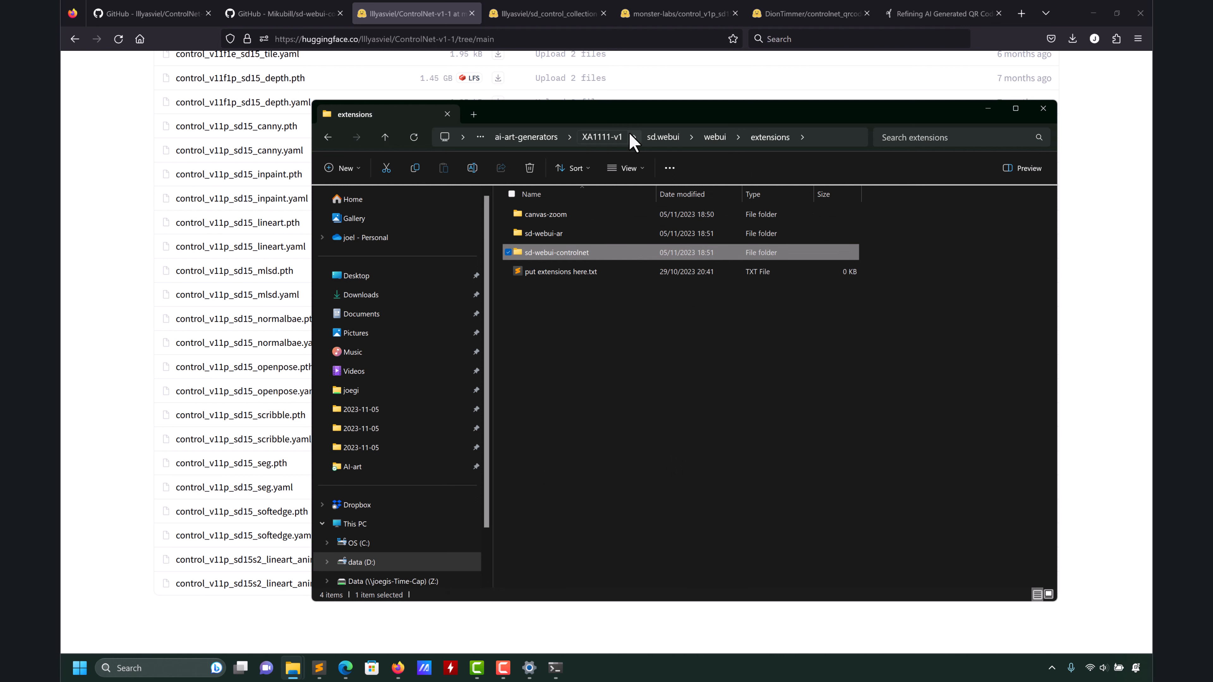
click(714, 136)
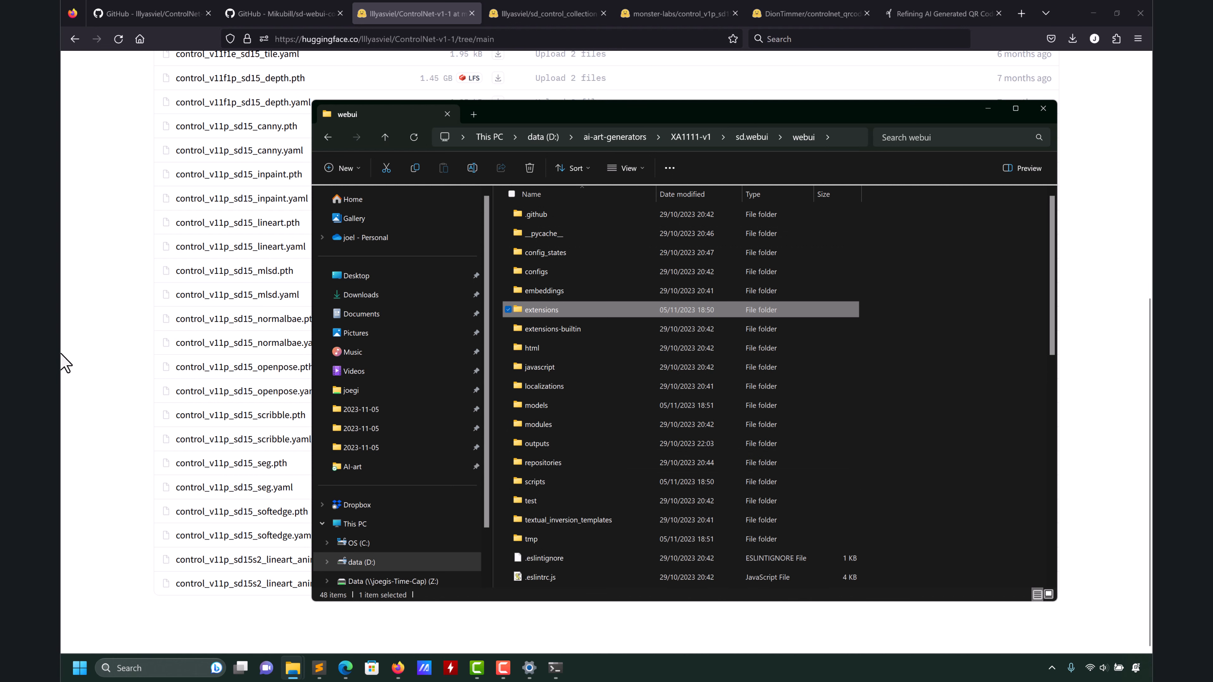
click(64, 363)
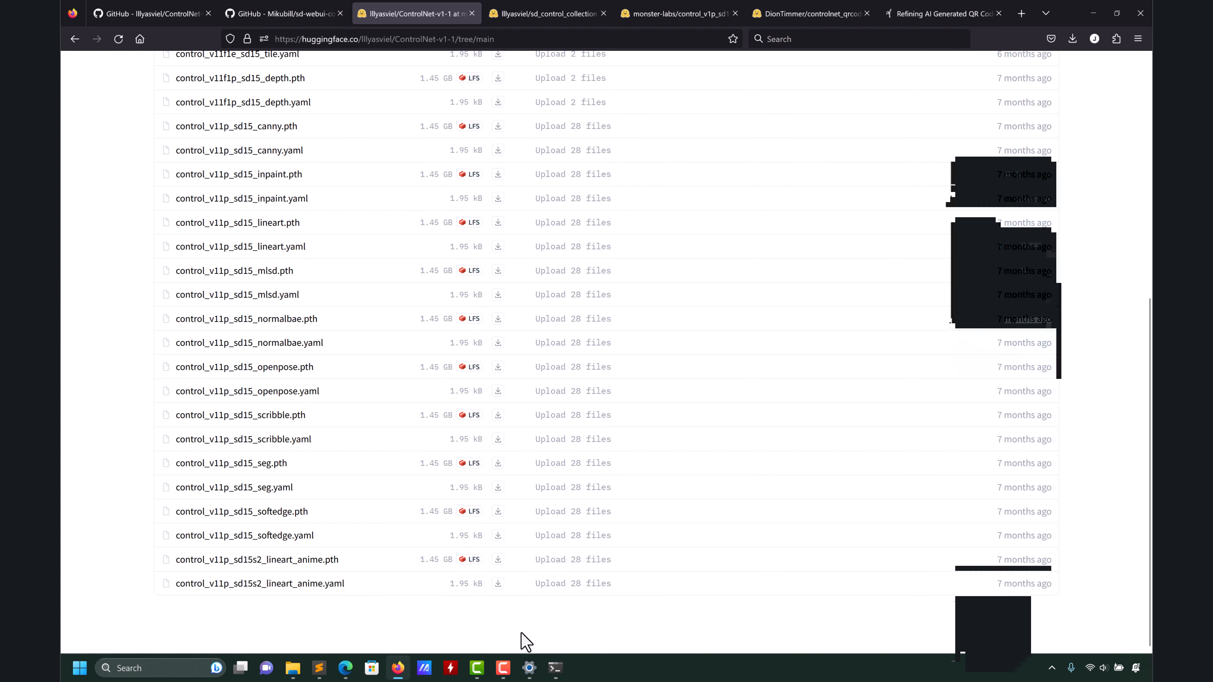
Switch to the Stable Diffusion web UI in Edge, refresh ControlNet Unit 0's model list and check it for the newly installed models.
click(345, 668)
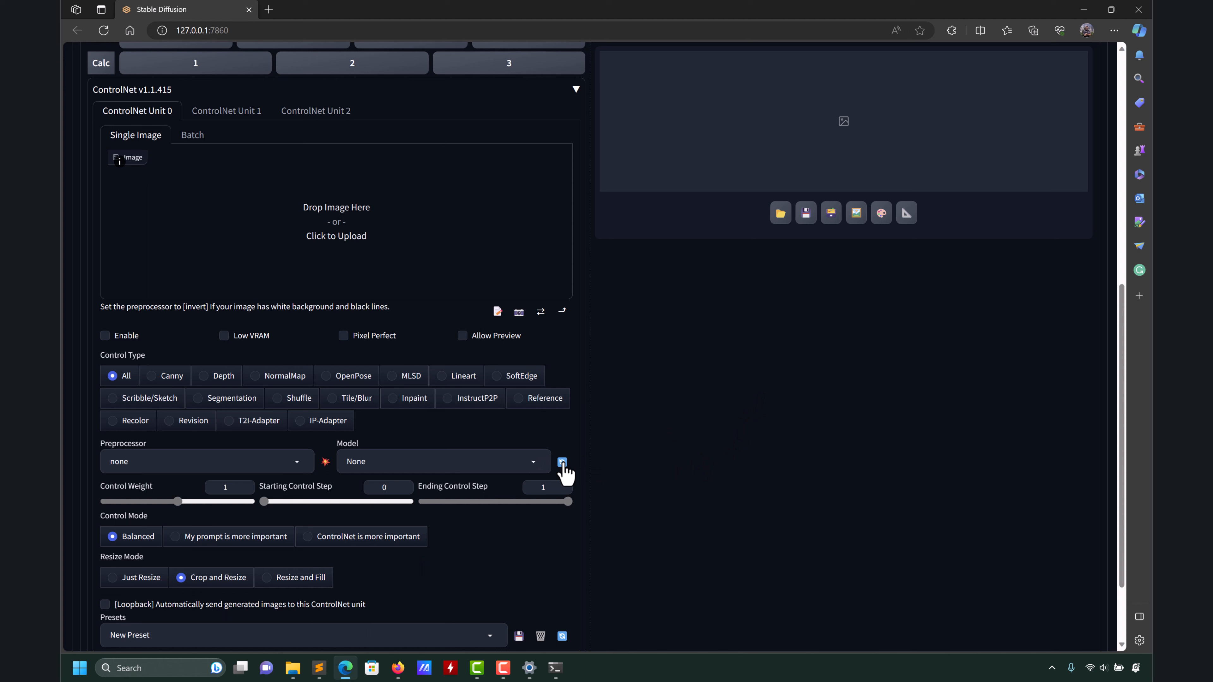
click(537, 463)
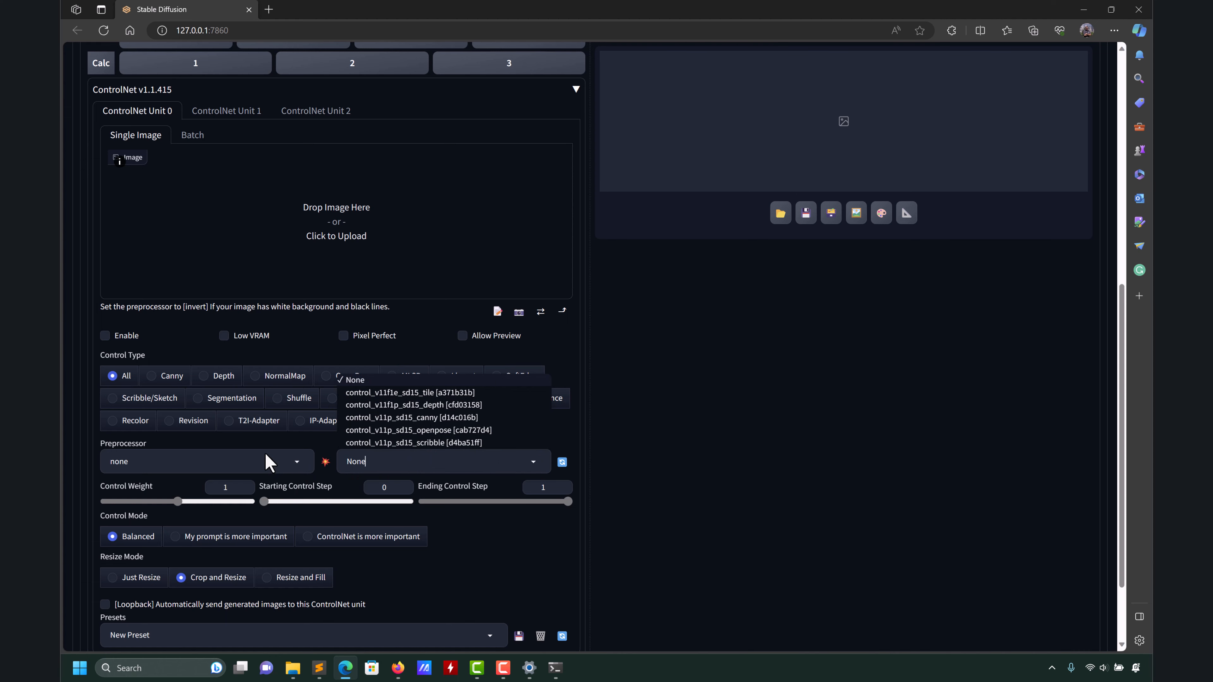
click(530, 465)
click(533, 465)
click(665, 490)
Switch to Firefox and examine the ControlNet 1.1 Depth section and its example images in the ControlNet-v1-1-nightly README.
click(398, 667)
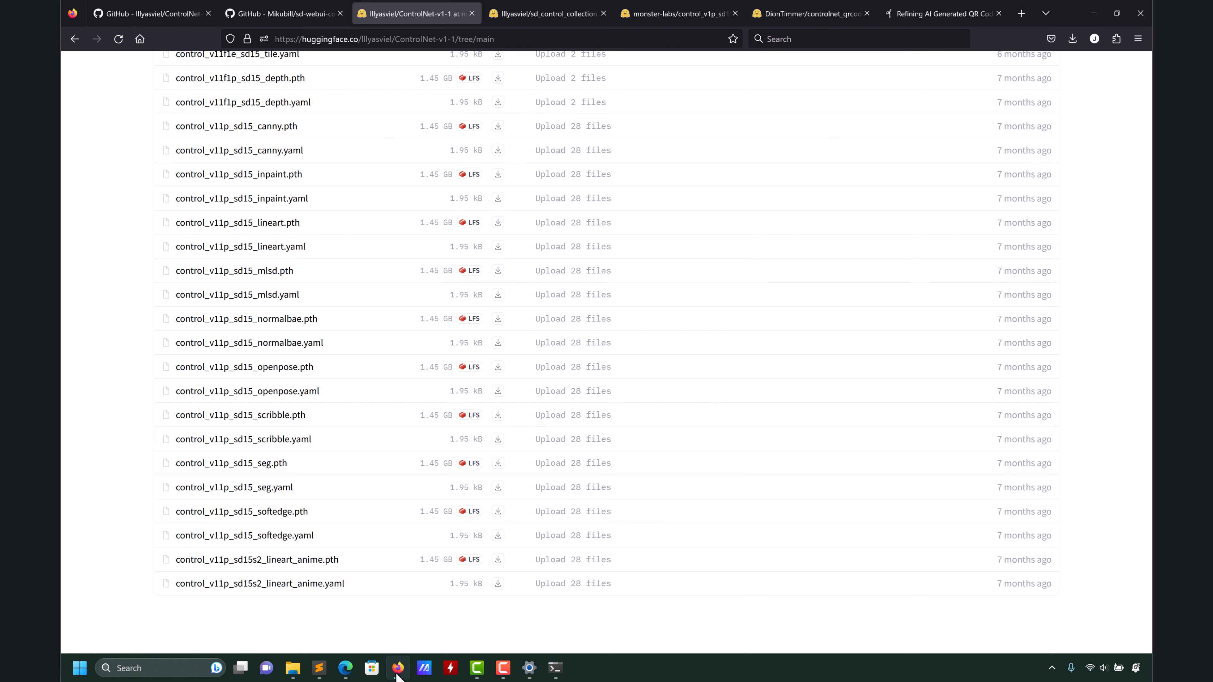
click(178, 11)
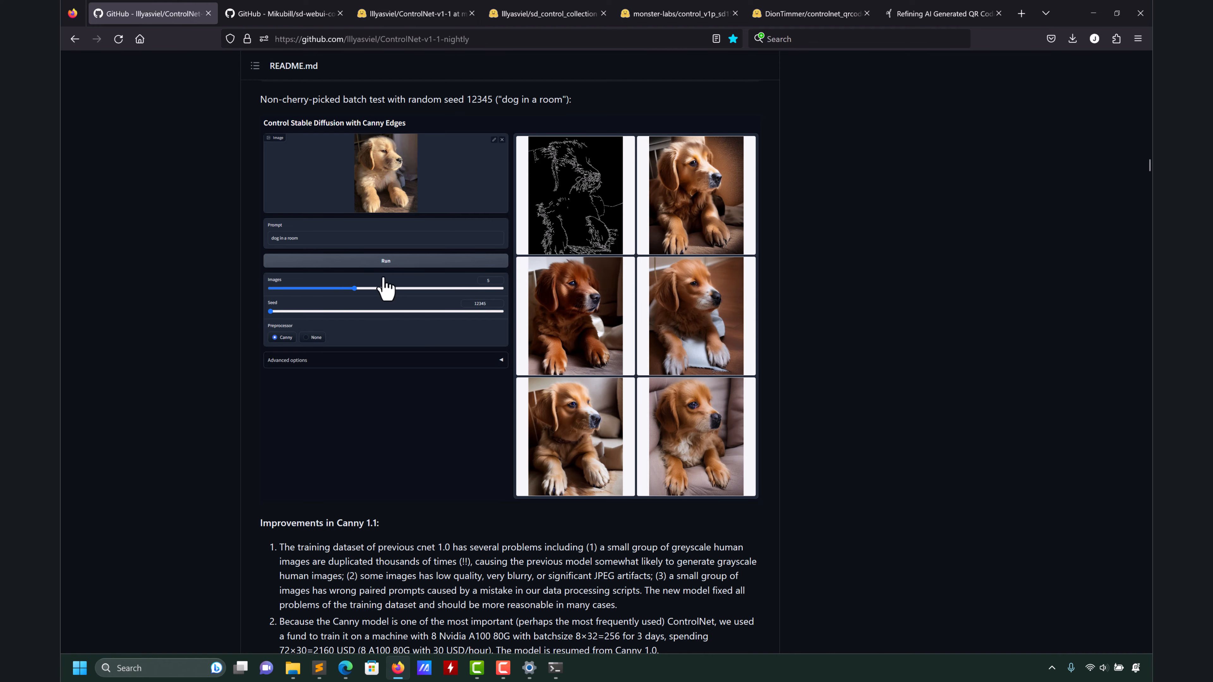
drag(1148, 174, 1148, 140)
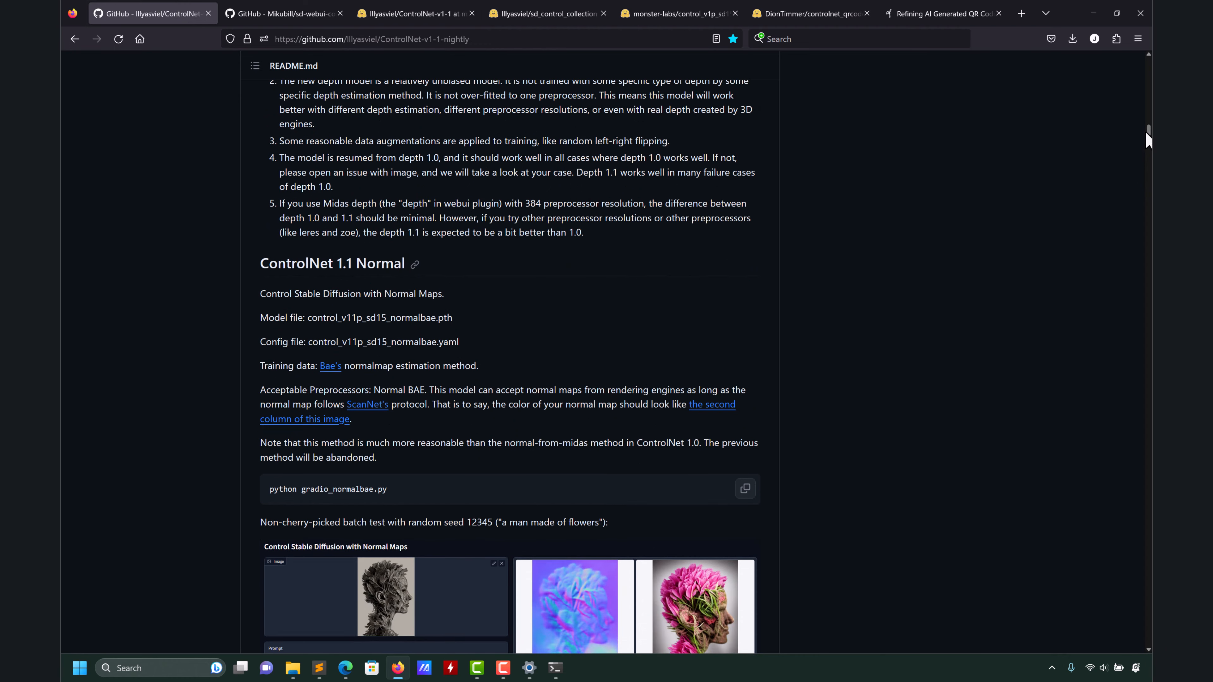
scroll(933, 269, down, 5)
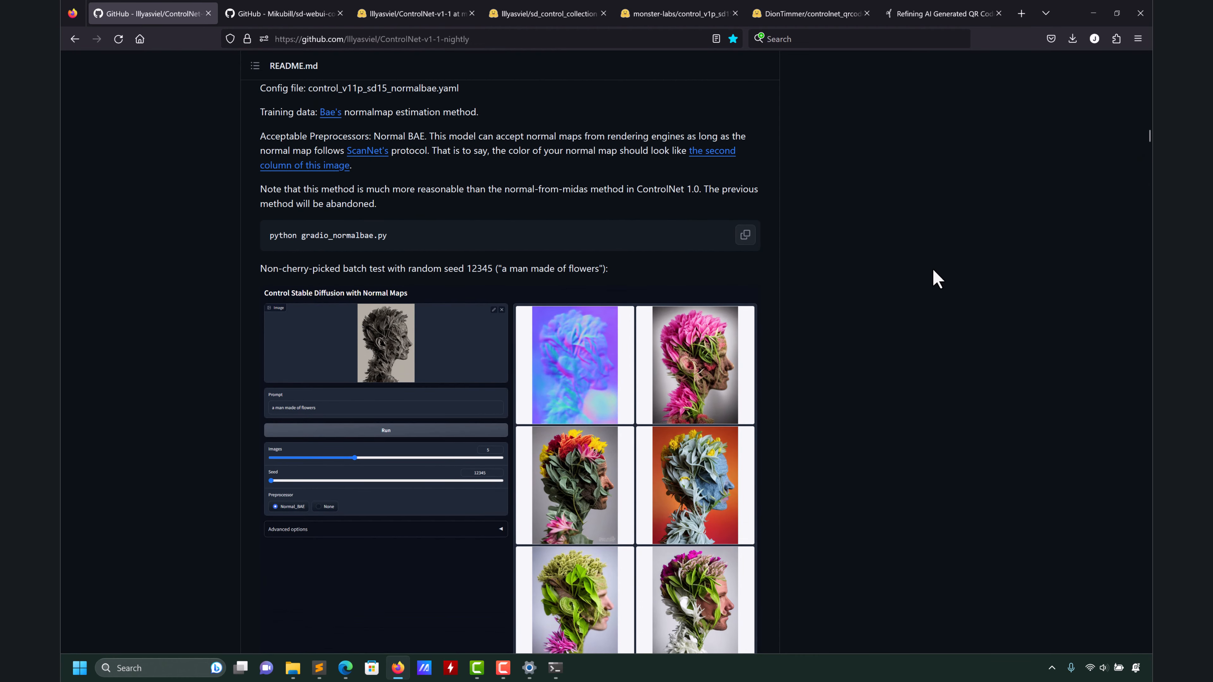
scroll(934, 269, up, 13)
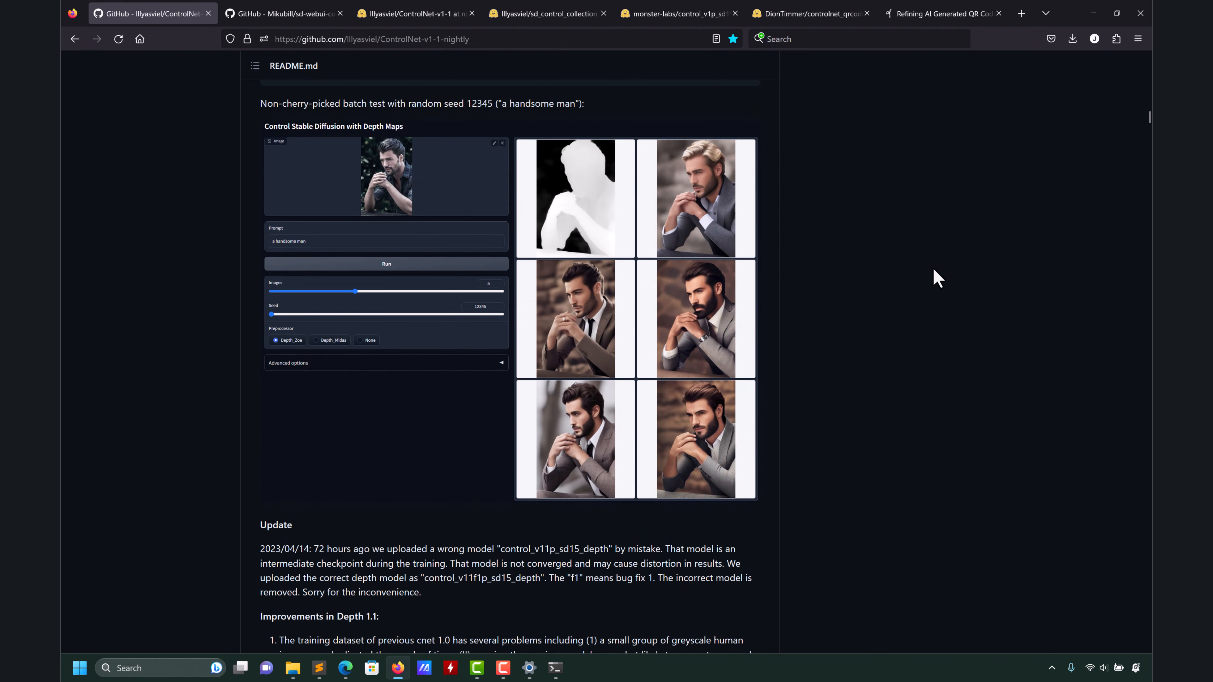
scroll(933, 268, up, 3)
scroll(927, 275, up, 1)
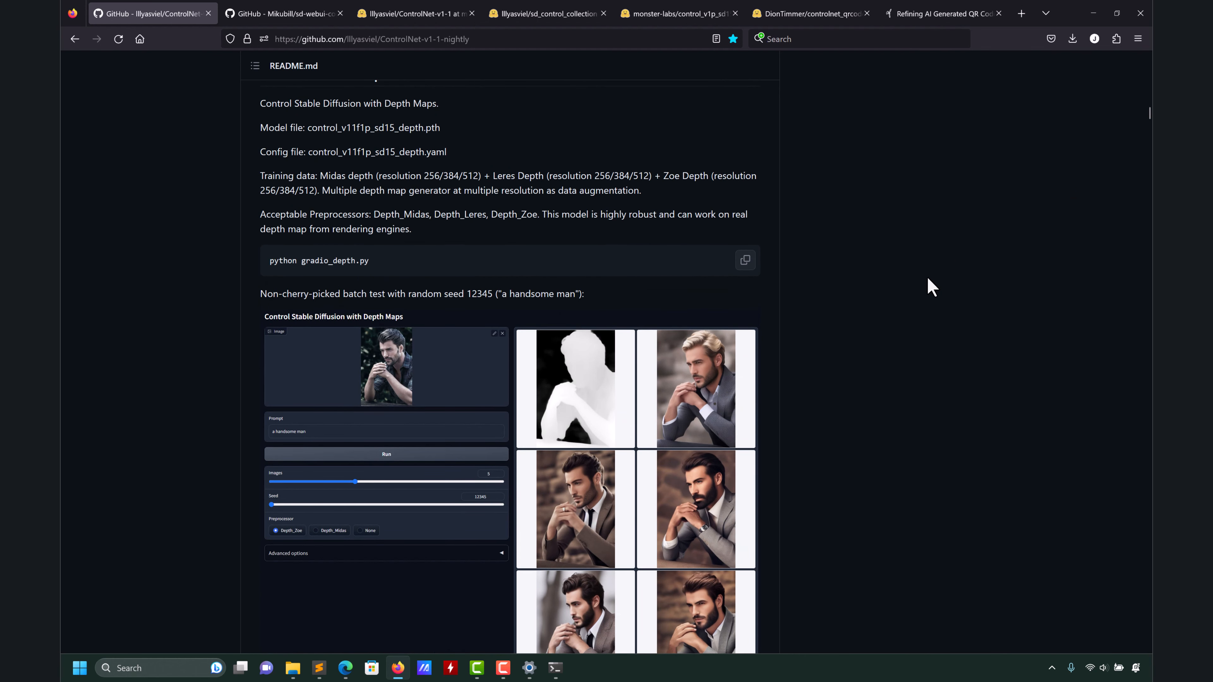
scroll(924, 279, down, 1)
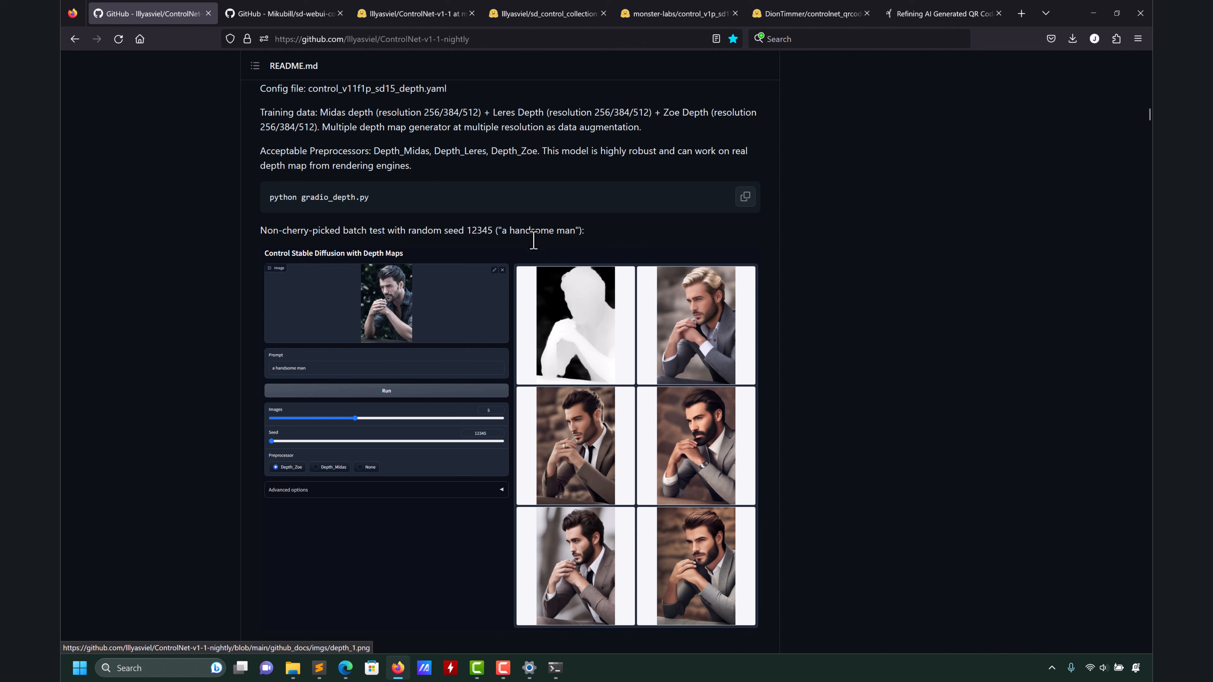
scroll(707, 310, down, 3)
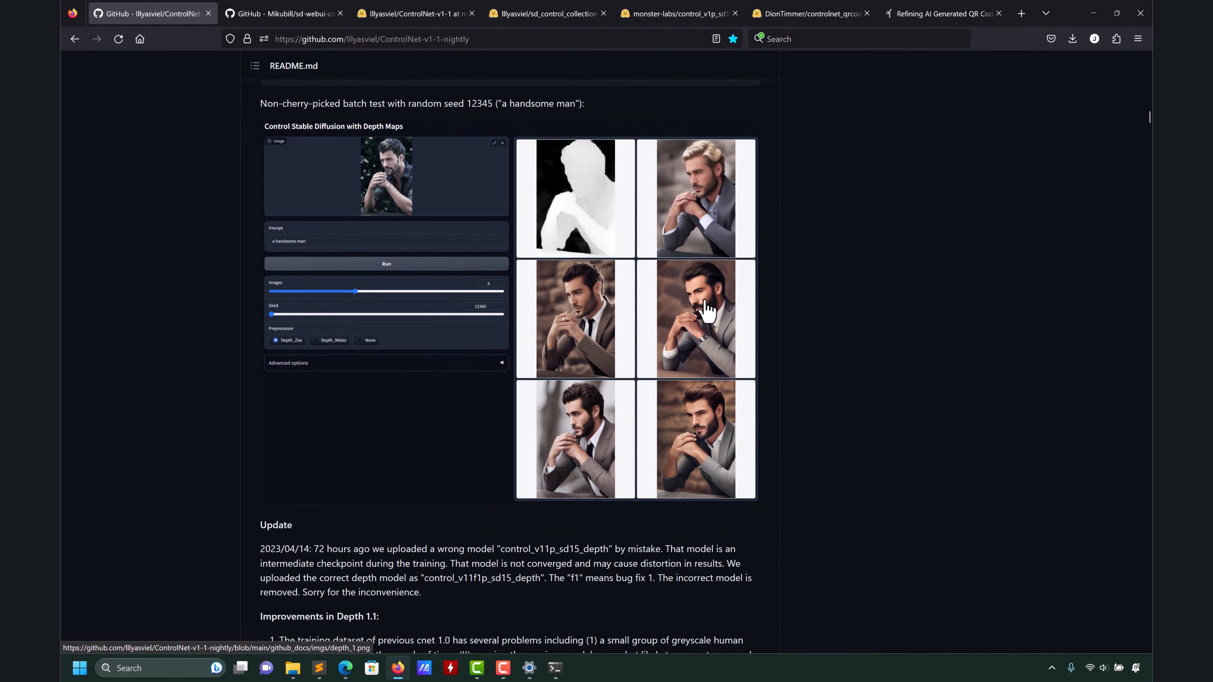
scroll(707, 310, down, 10)
scroll(708, 310, up, 9)
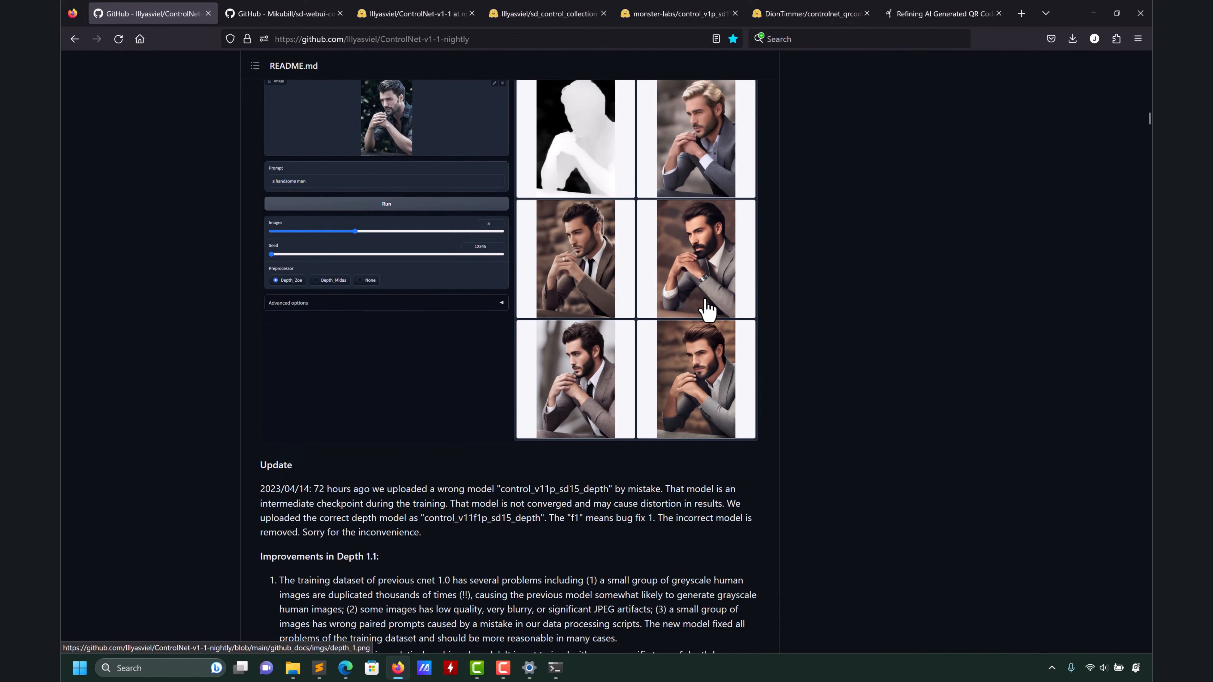
Read through the Normal, Canny and MLSD sections of the README and examine their example images.
scroll(706, 300, down, 14)
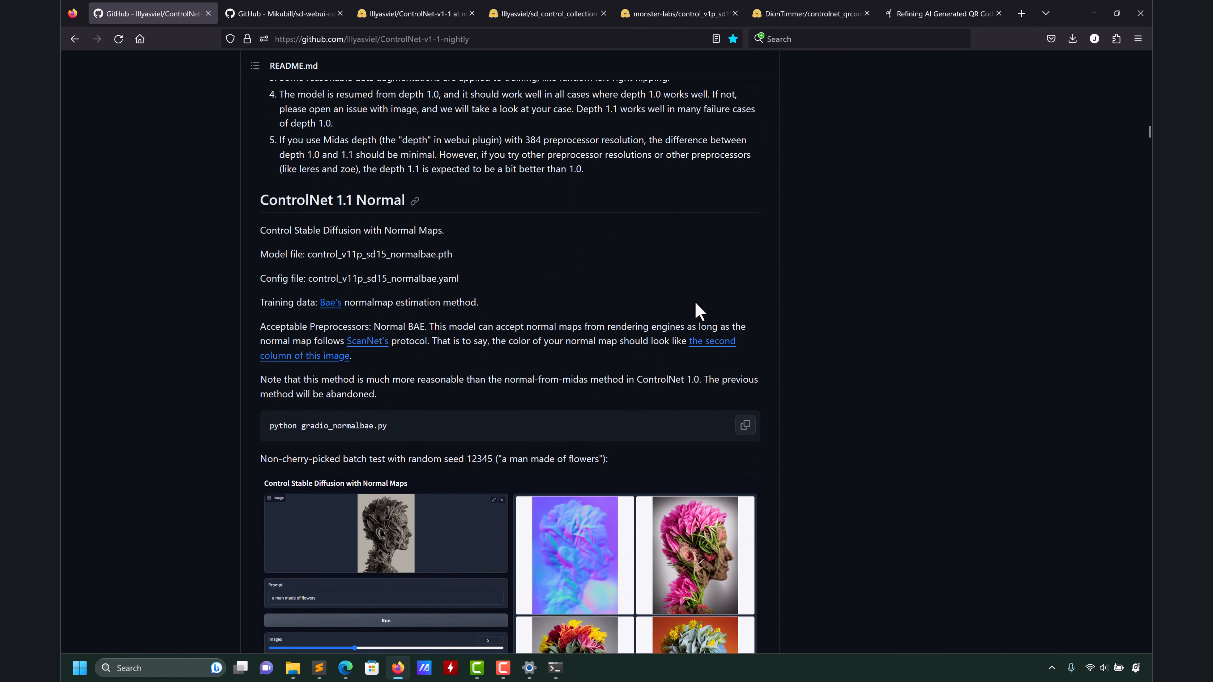
scroll(697, 311, down, 3)
scroll(521, 333, down, 2)
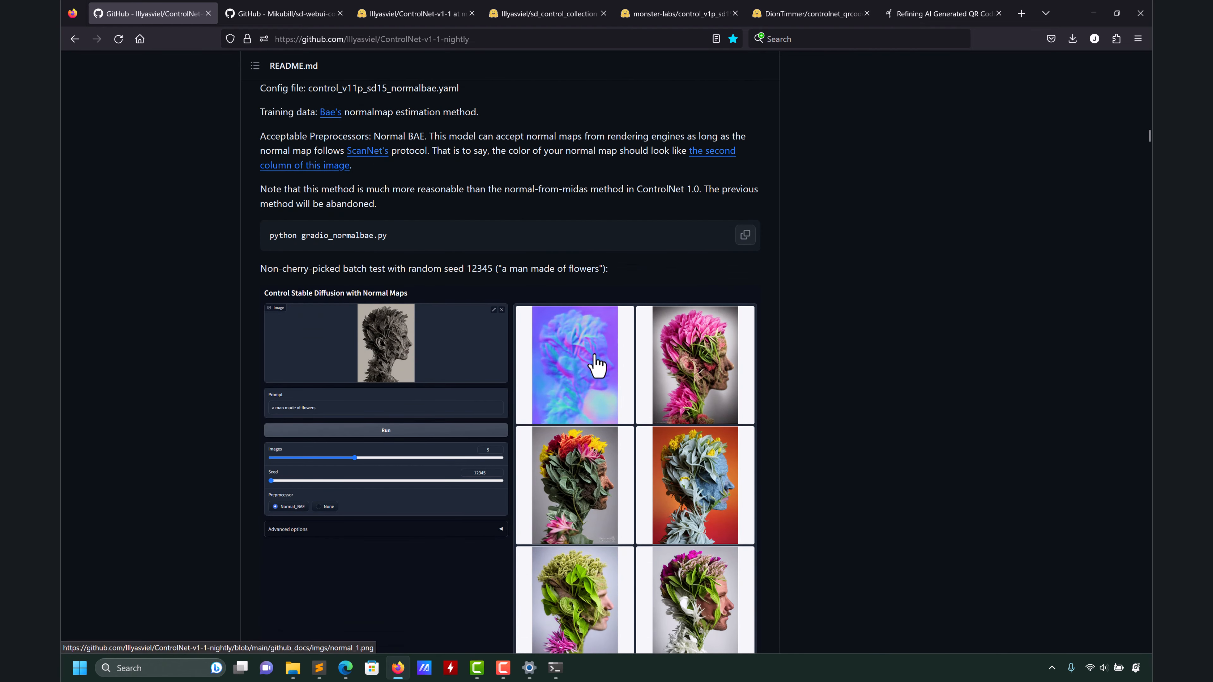
scroll(582, 329, down, 9)
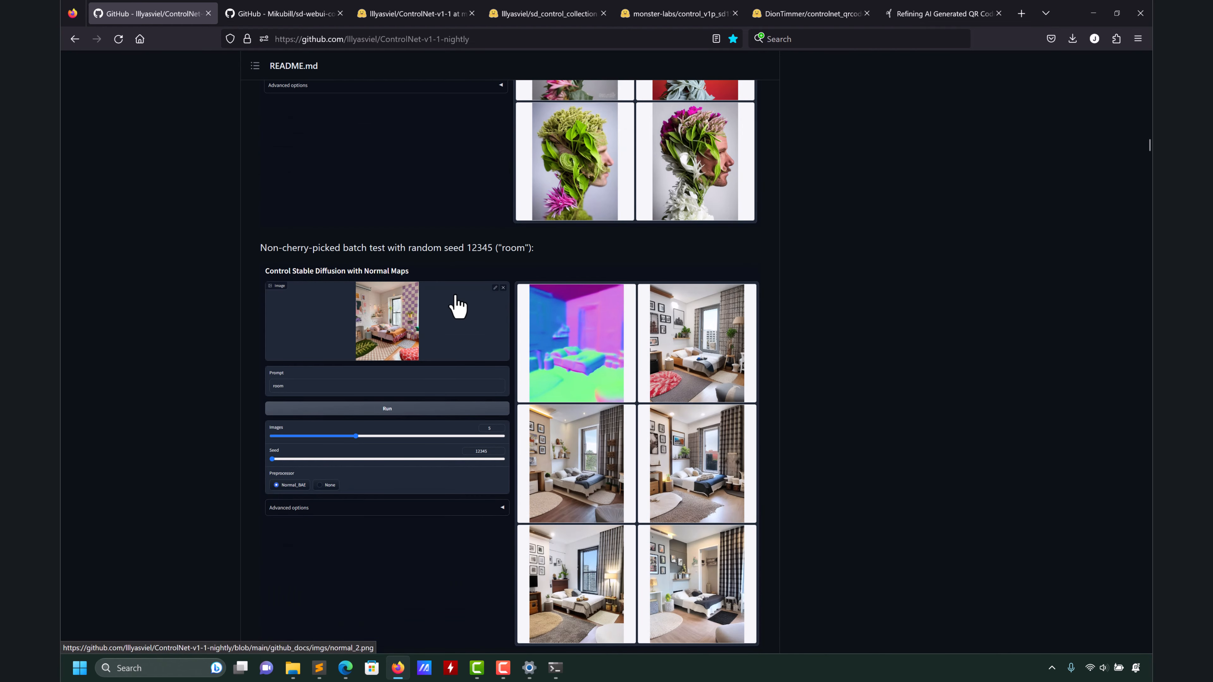
scroll(363, 377, down, 13)
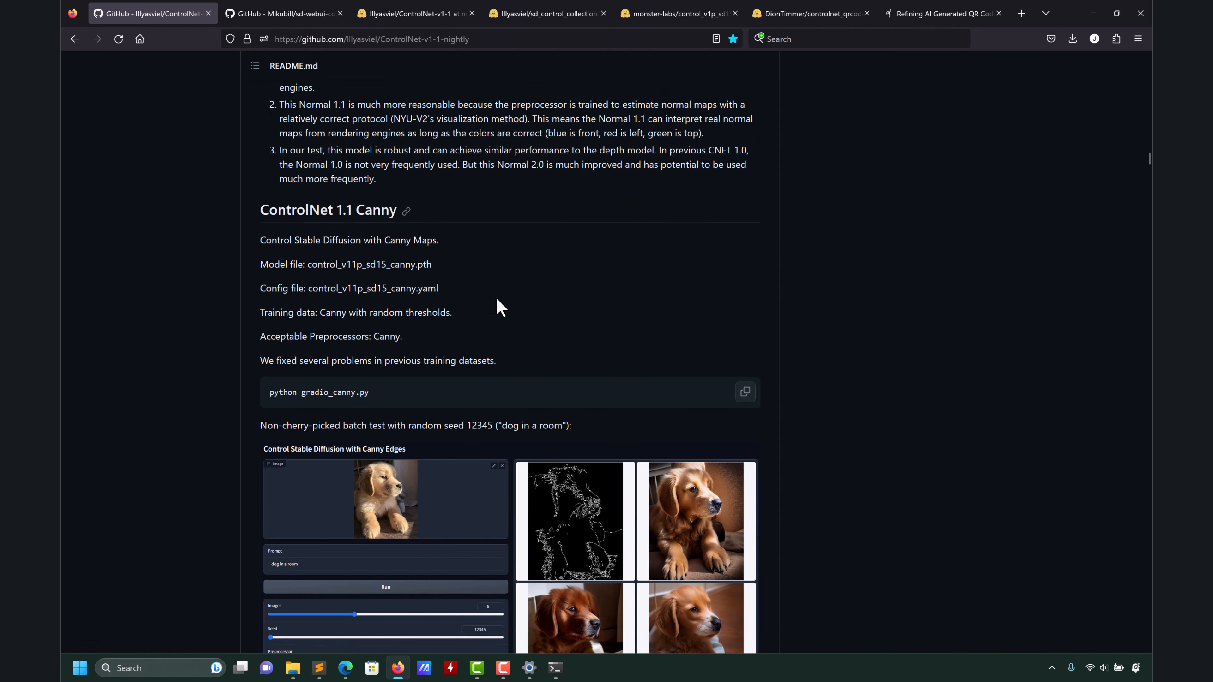
scroll(497, 300, down, 3)
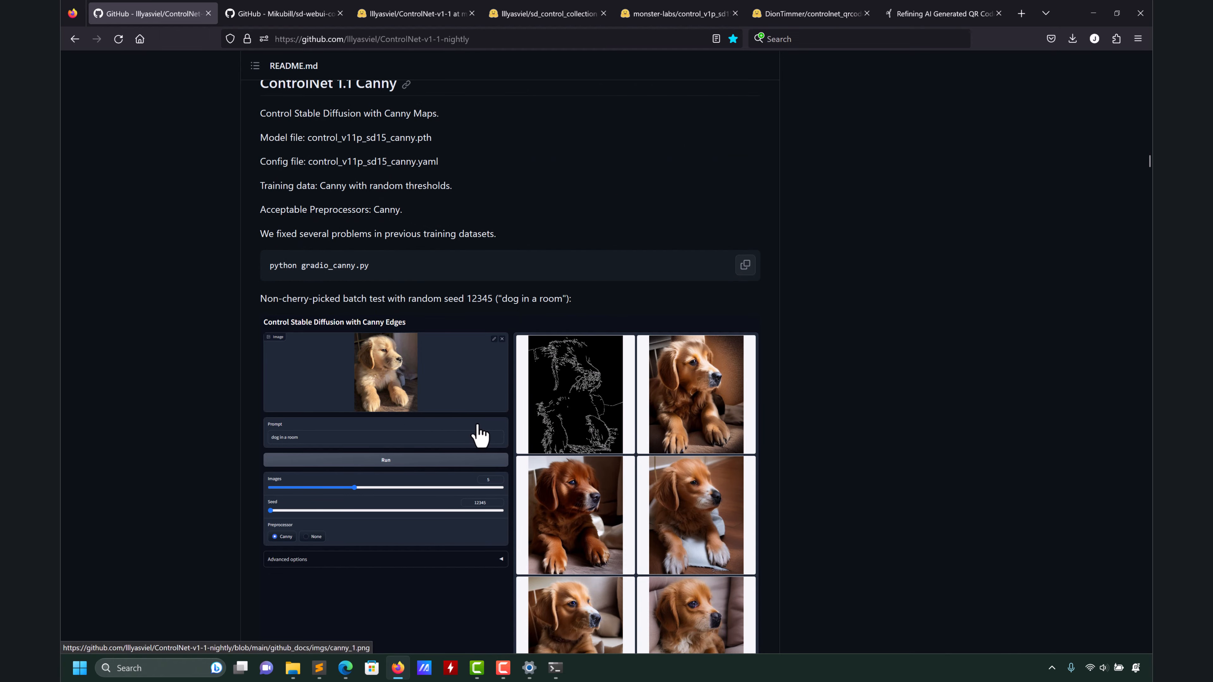
scroll(516, 432, down, 15)
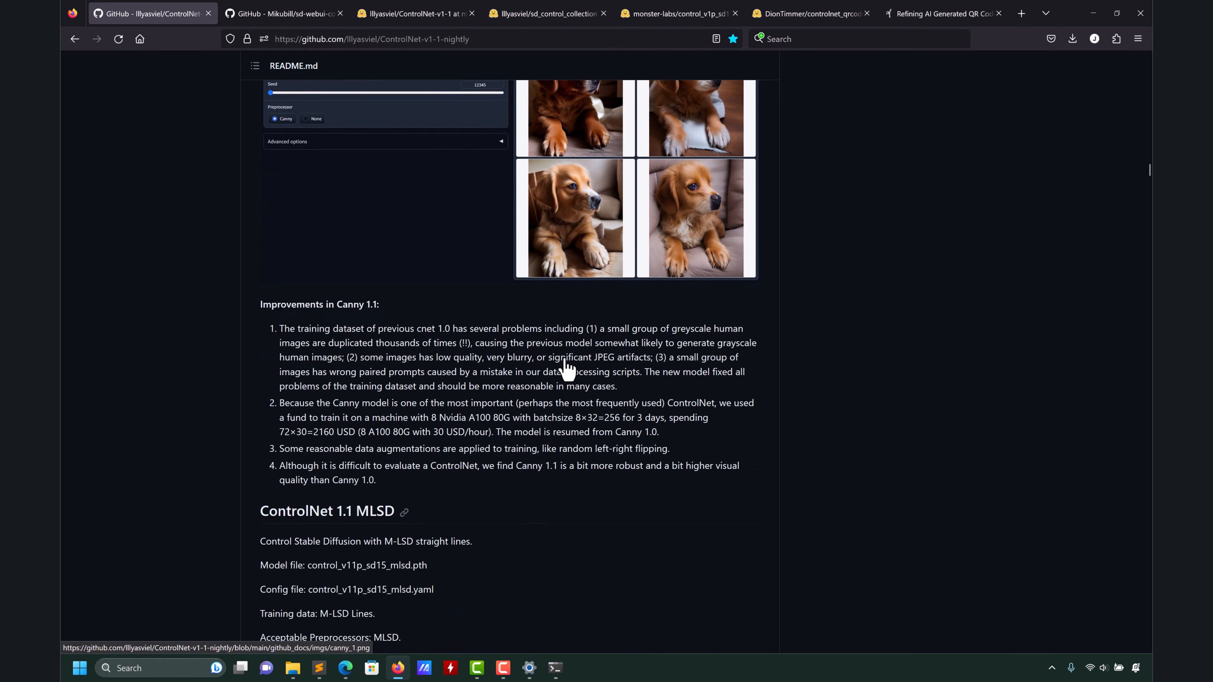
scroll(564, 356, down, 3)
scroll(359, 338, down, 10)
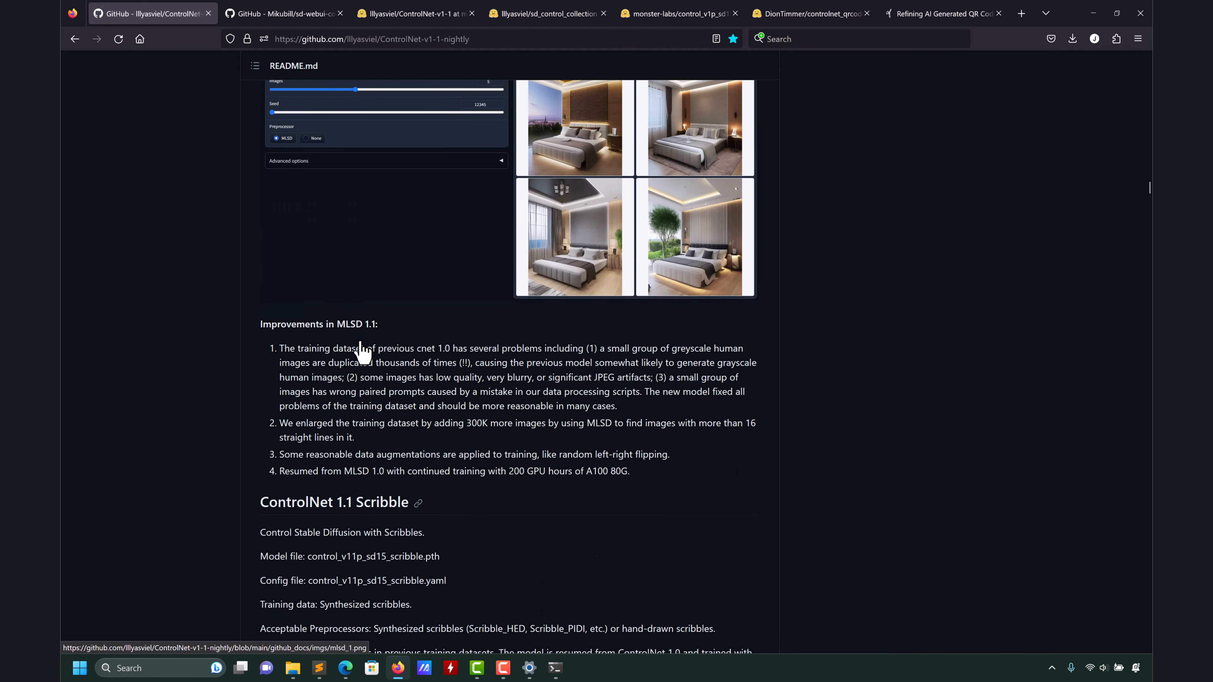
Examine the Scribble examples in the README and skim the Soft Edge and Segmentation sections.
scroll(361, 341, down, 5)
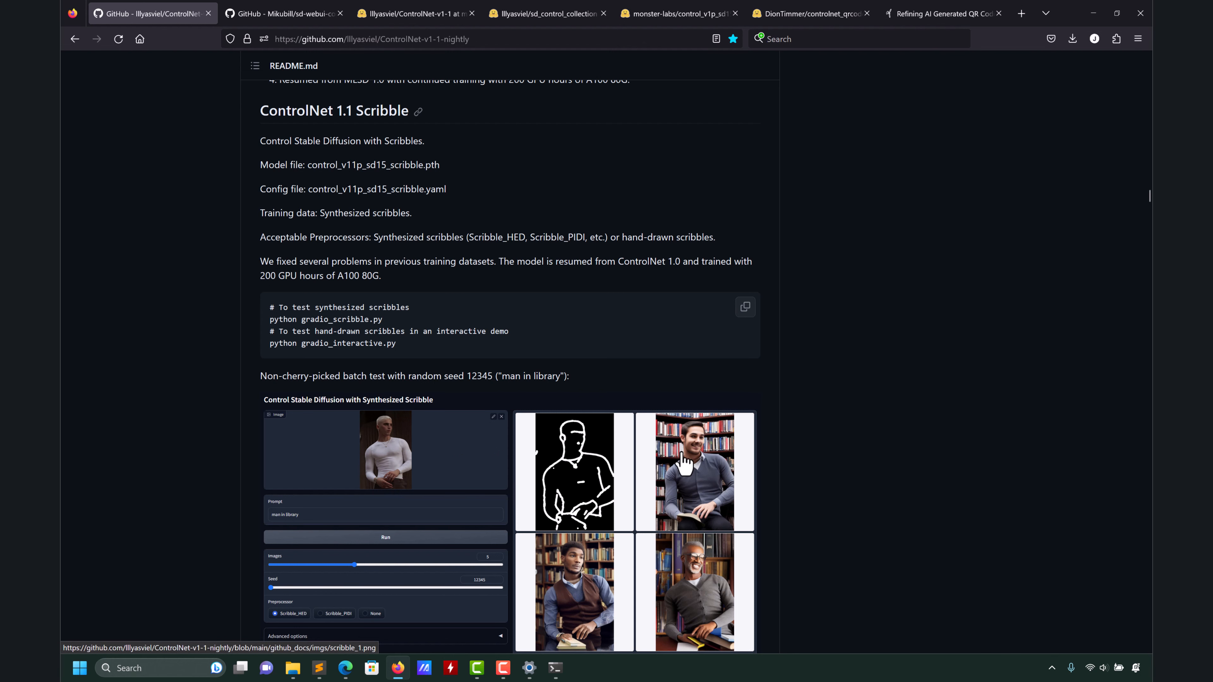
scroll(688, 449, down, 1)
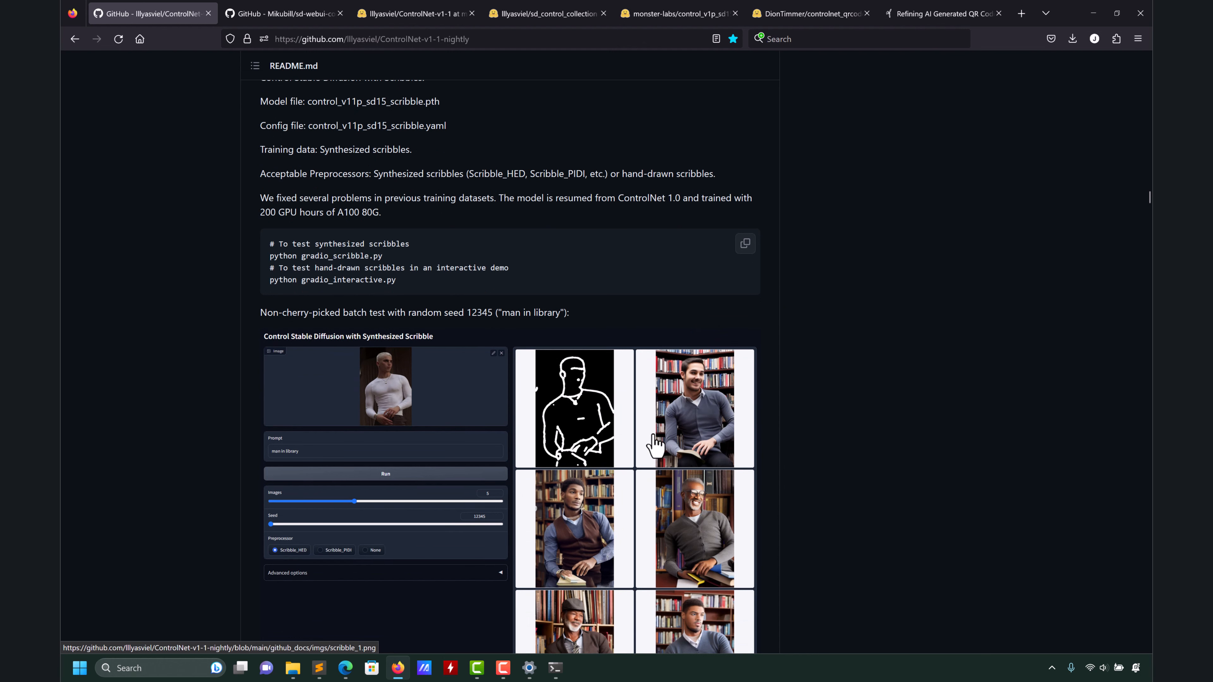
scroll(581, 444, down, 8)
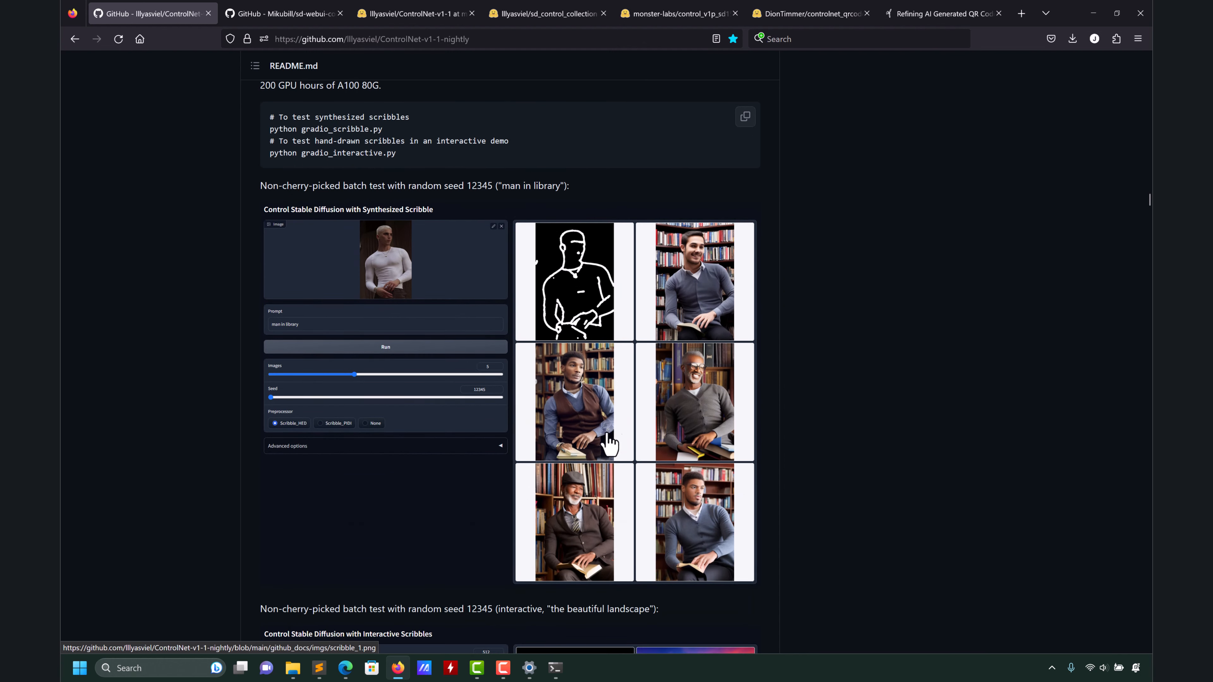
scroll(620, 287, down, 8)
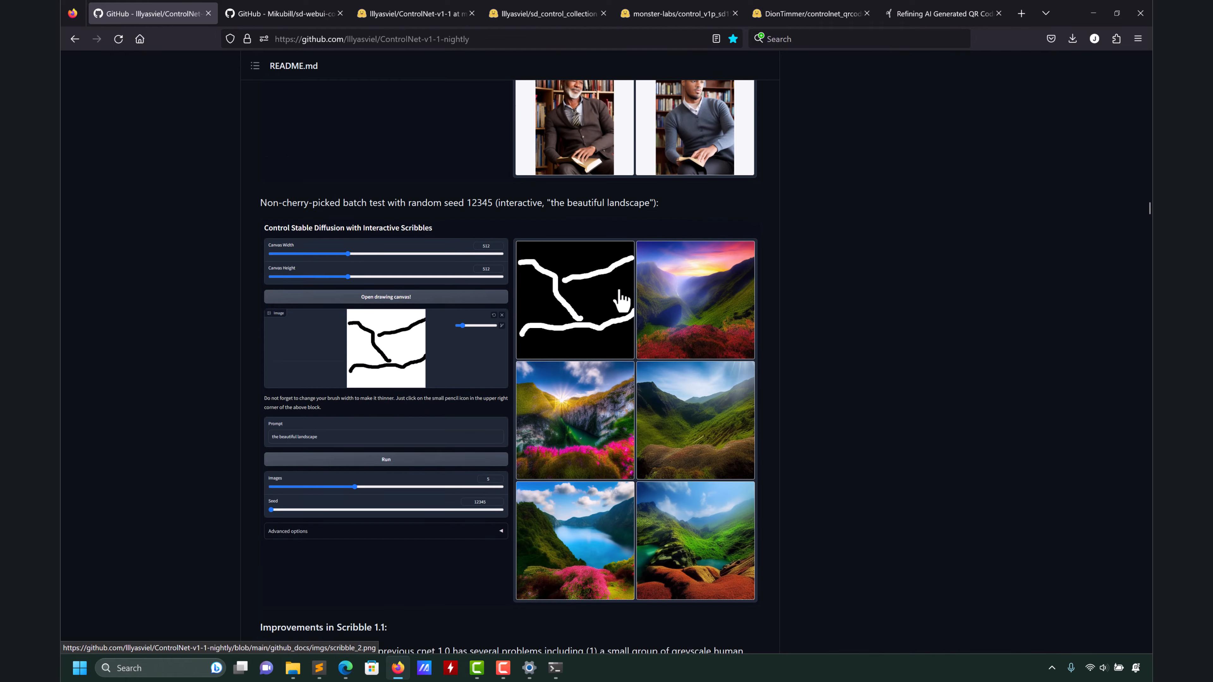
scroll(608, 301, down, 15)
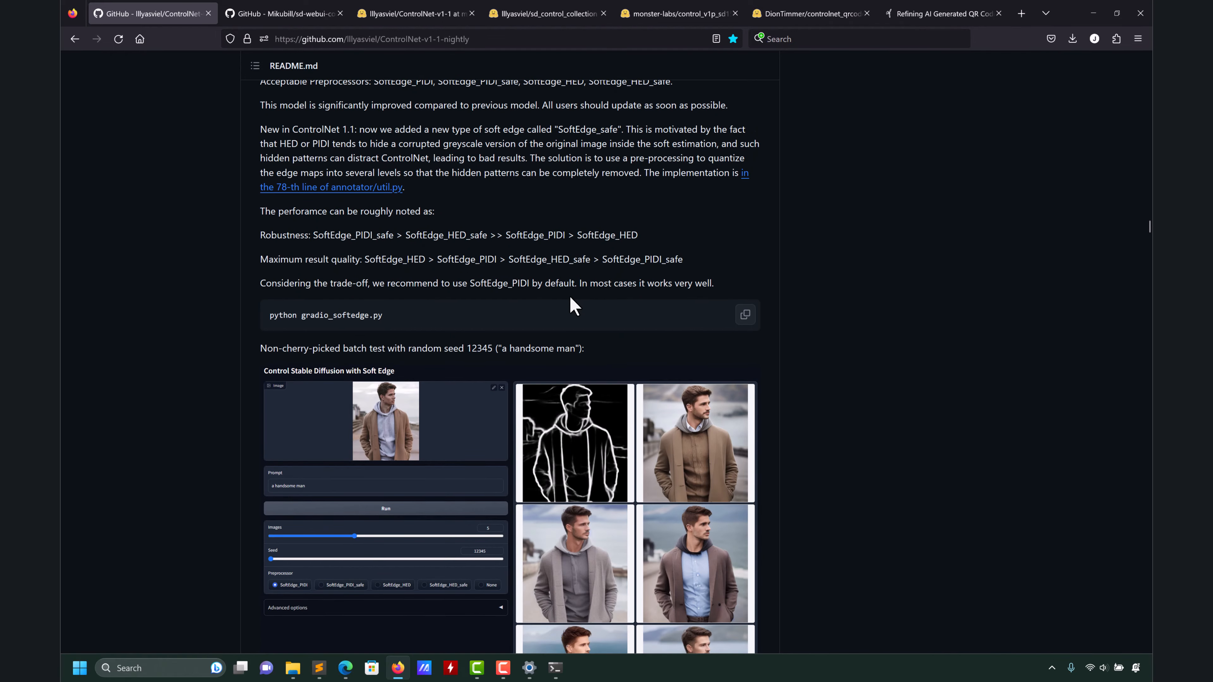
scroll(569, 298, down, 16)
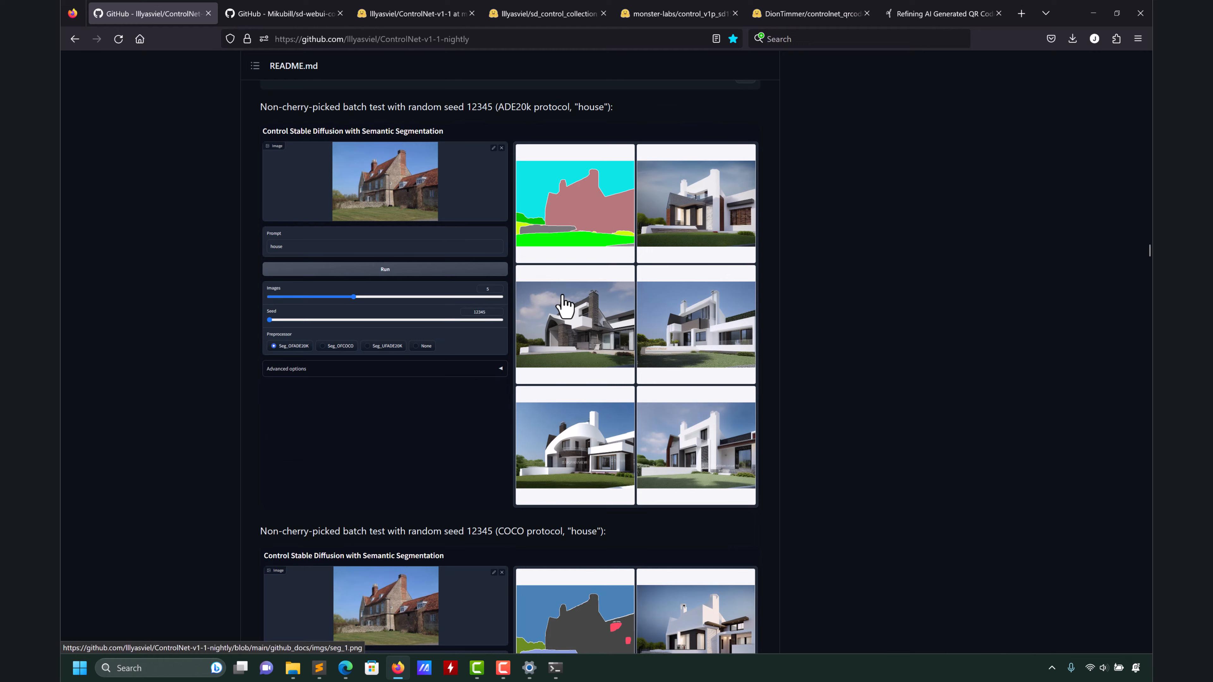
Examine the Openpose section's supported combinations and examples, and continue to the Lineart examples.
scroll(537, 315, down, 7)
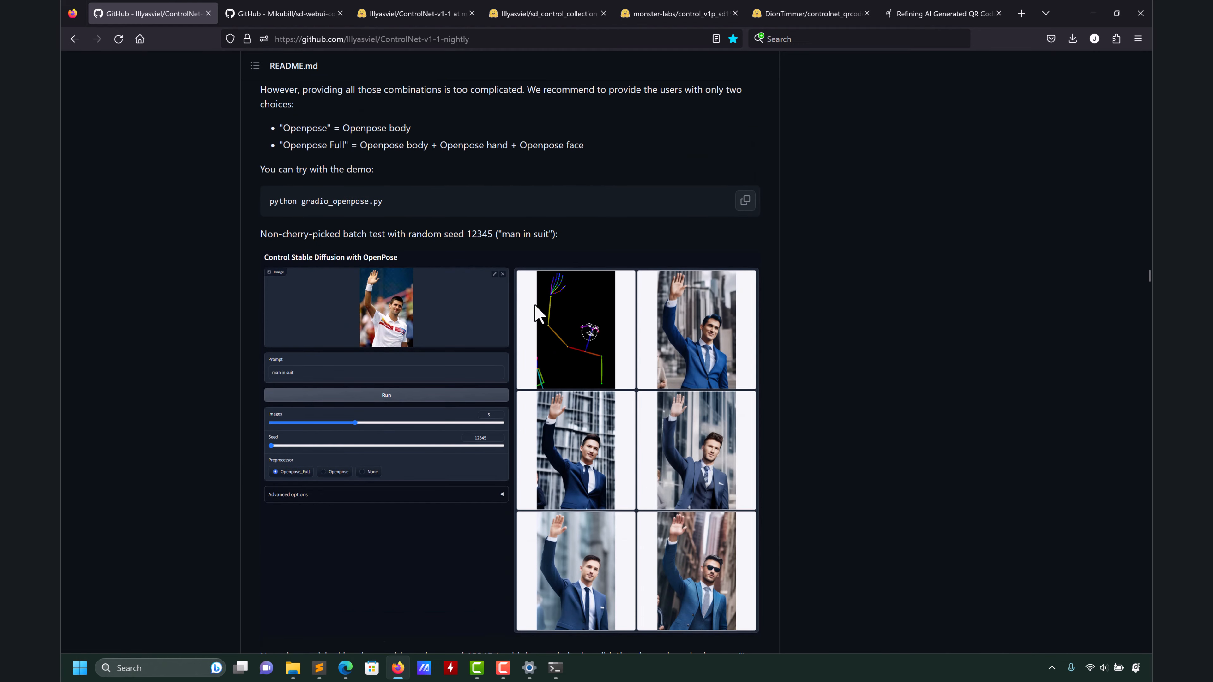
scroll(457, 315, up, 2)
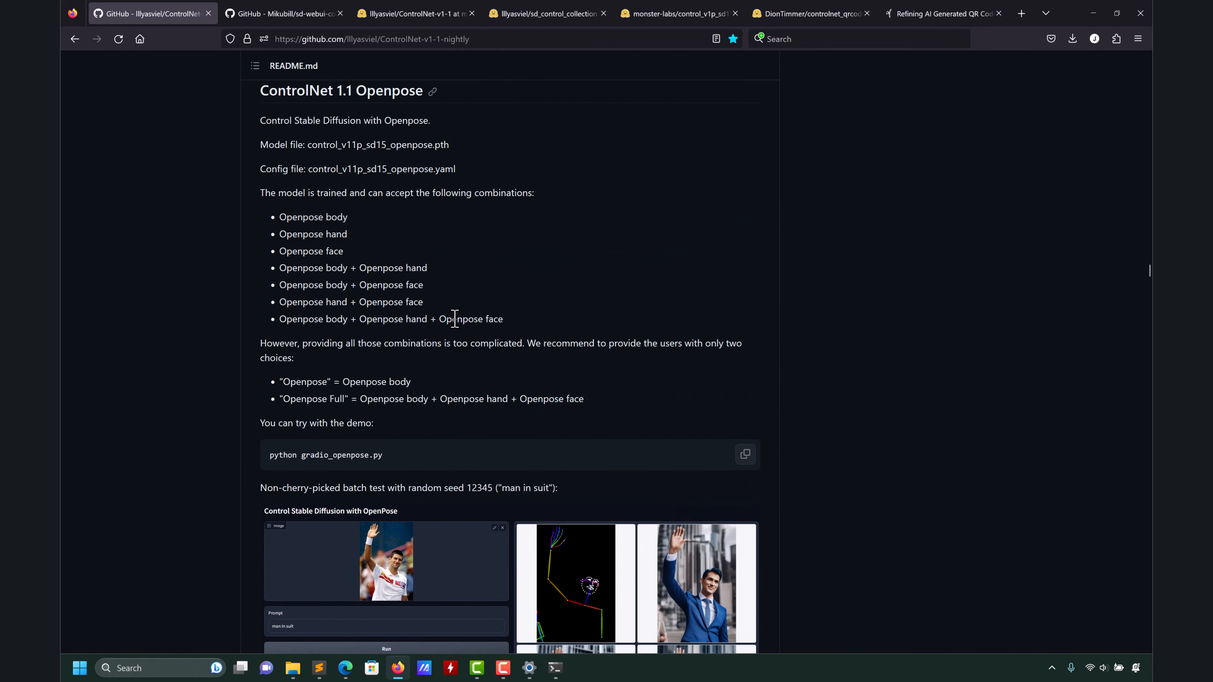
scroll(252, 387, down, 2)
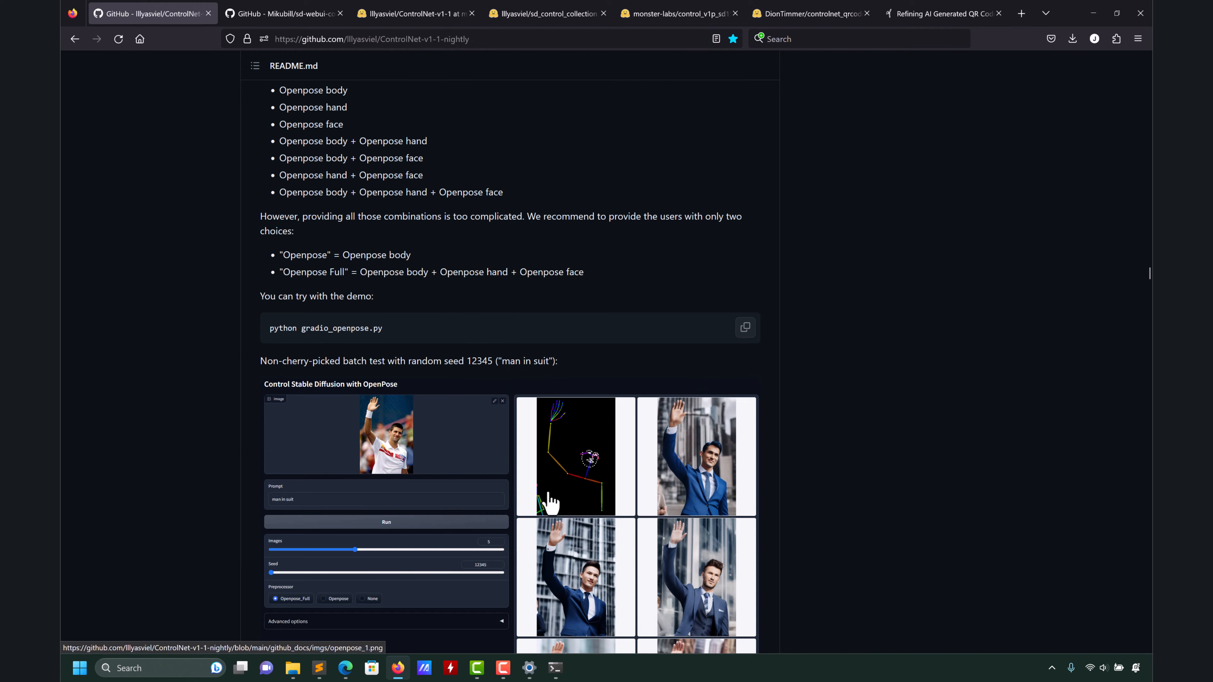
scroll(567, 504, down, 20)
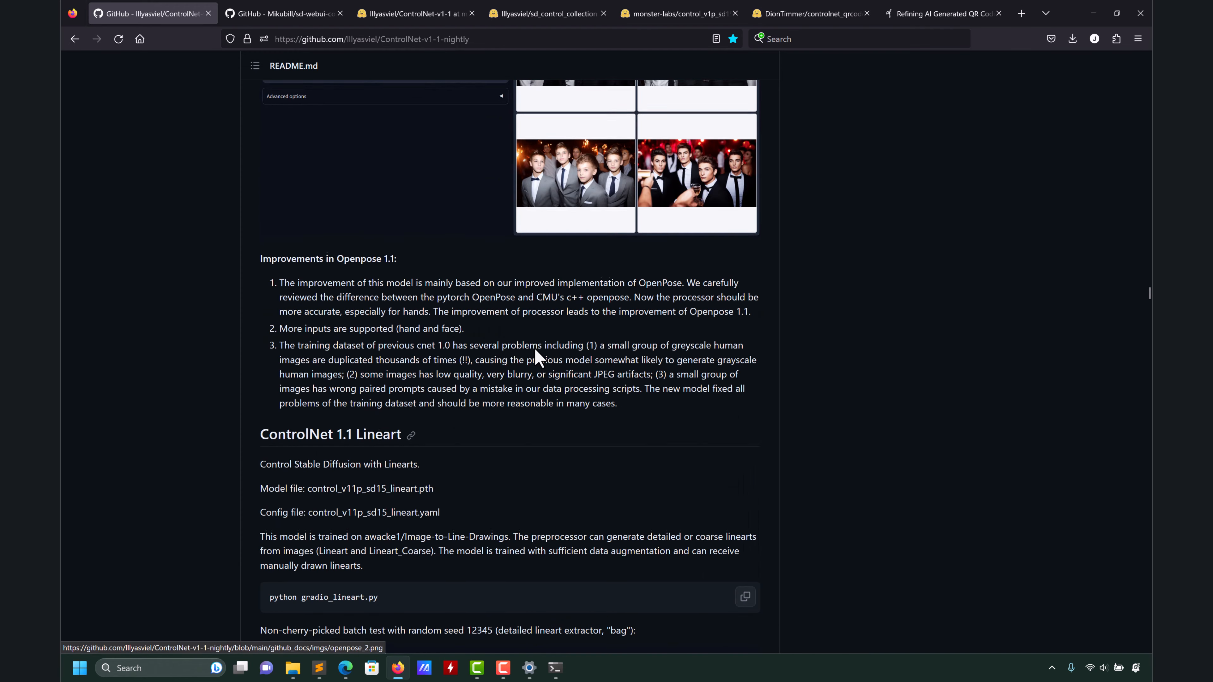
scroll(534, 349, down, 20)
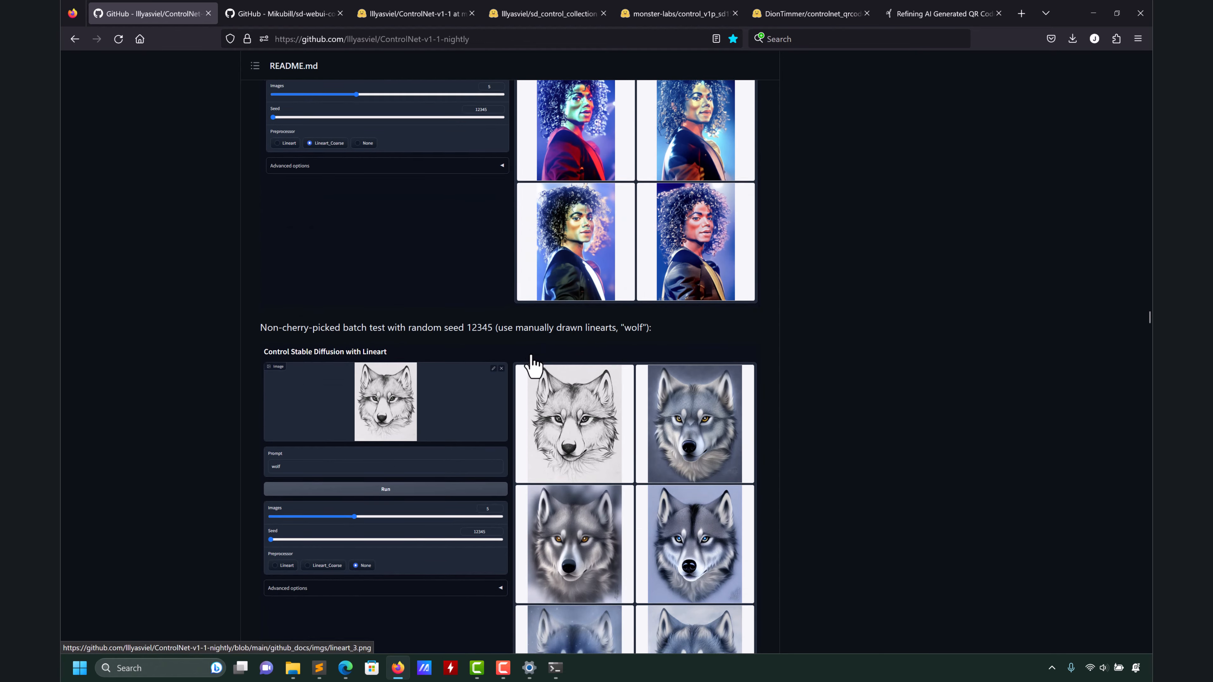
Examine the remaining Lineart examples and the Anime Lineart examples in the ControlNet-v1-1-nightly README.
scroll(496, 389, down, 12)
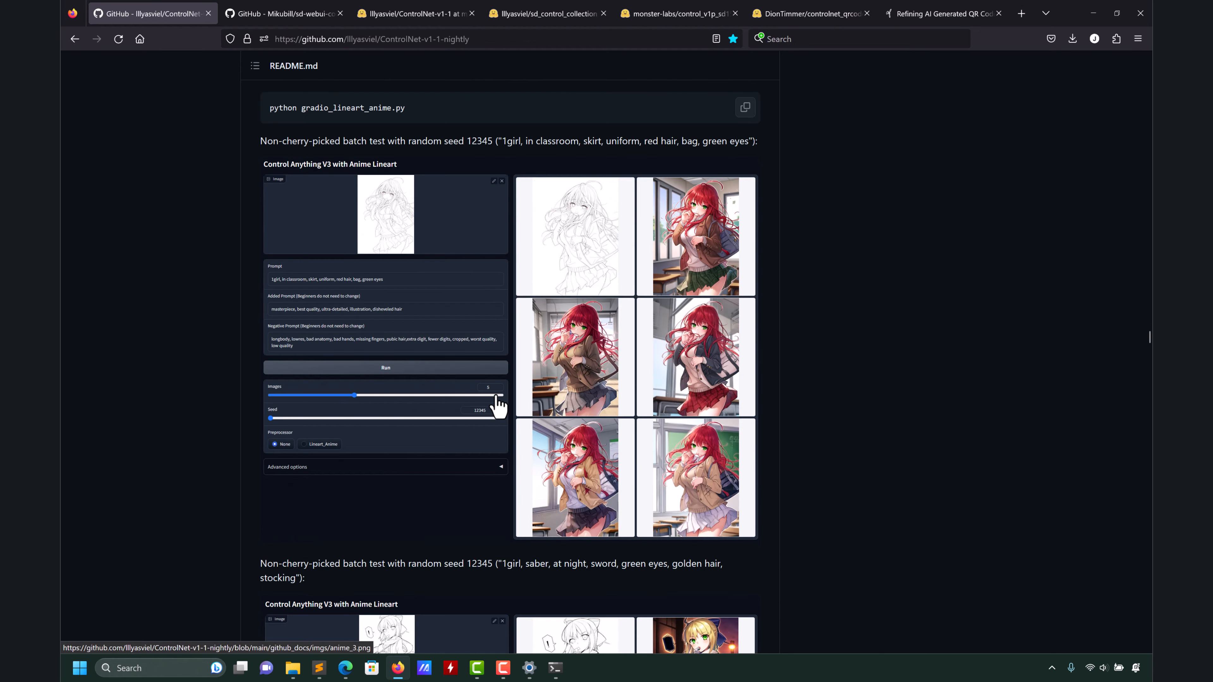
scroll(496, 406, down, 13)
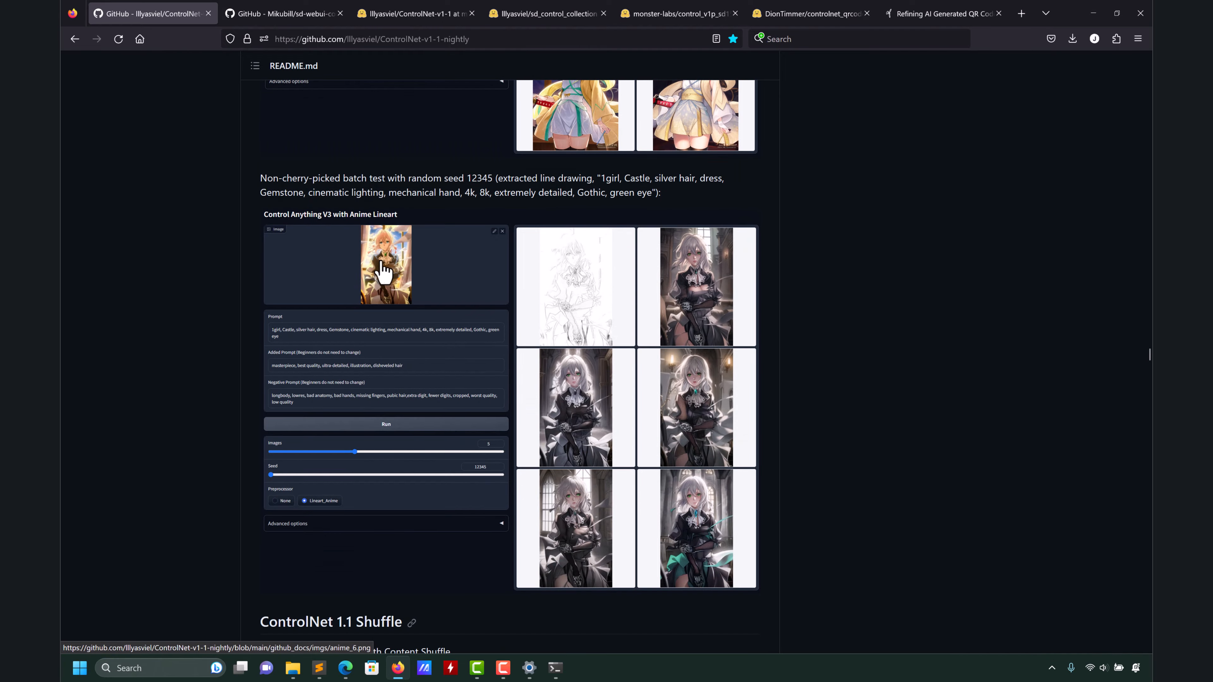
Browse the sd-webui-controlnet README, from the Download Models instructions to the Gallery of source, input and output images.
click(267, 22)
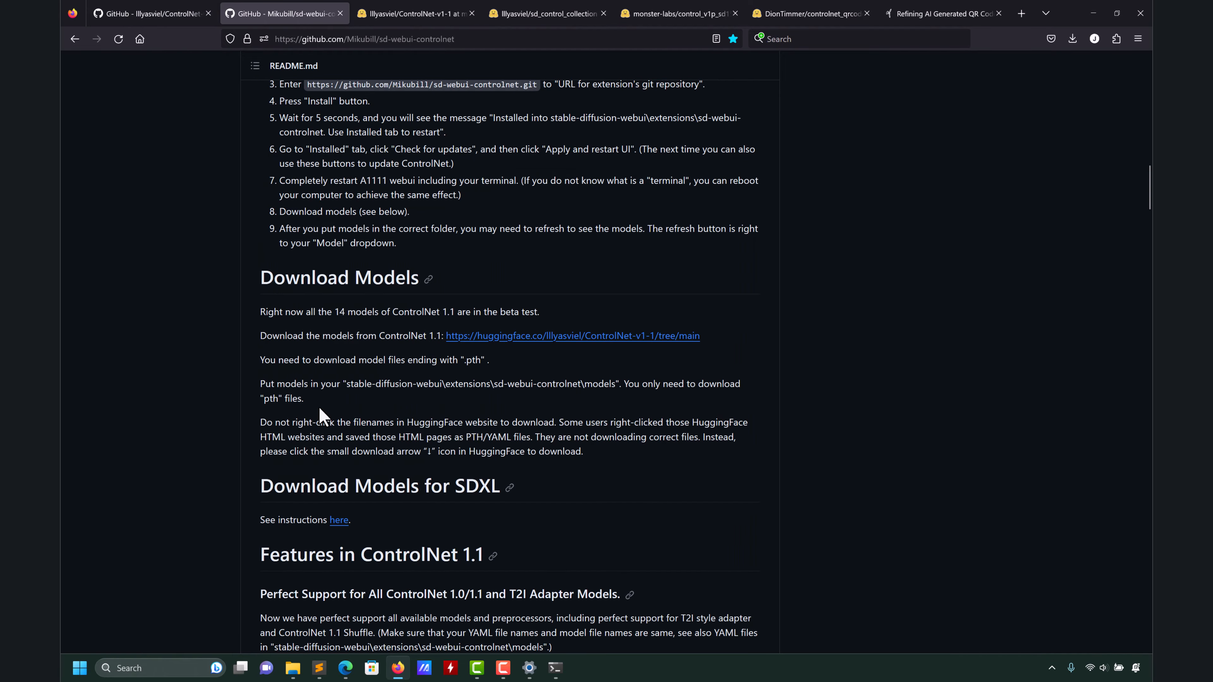
scroll(313, 464, up, 5)
scroll(315, 466, down, 15)
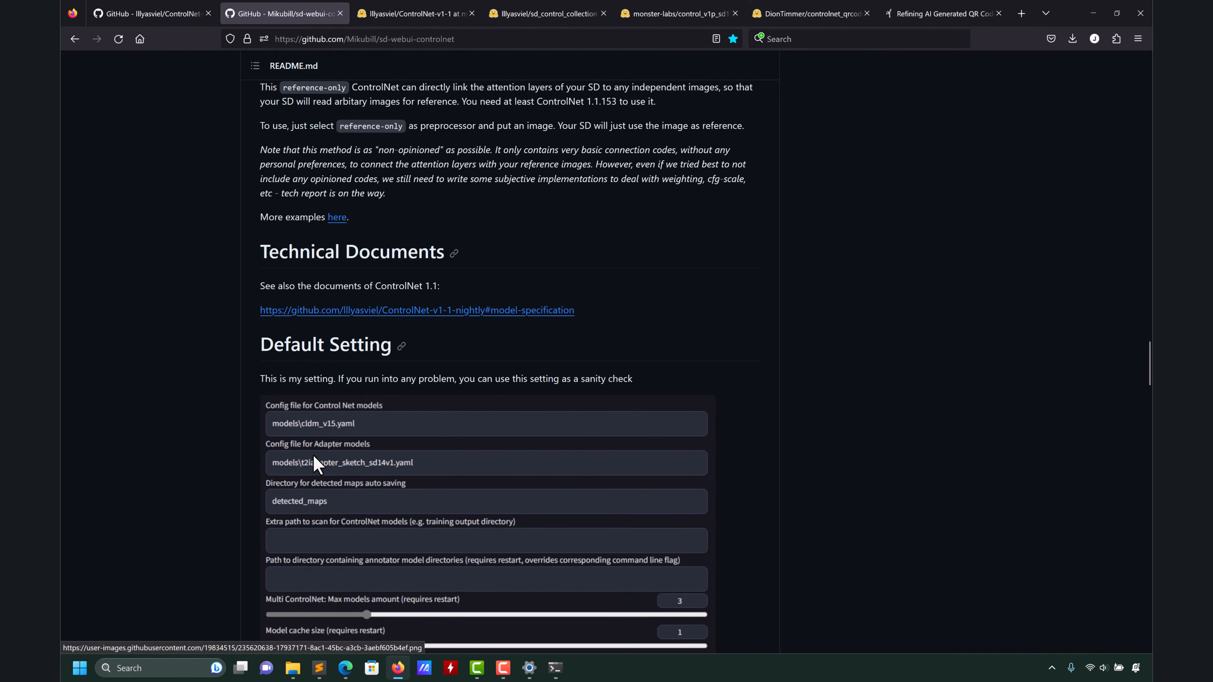
scroll(315, 467, down, 10)
scroll(317, 469, up, 5)
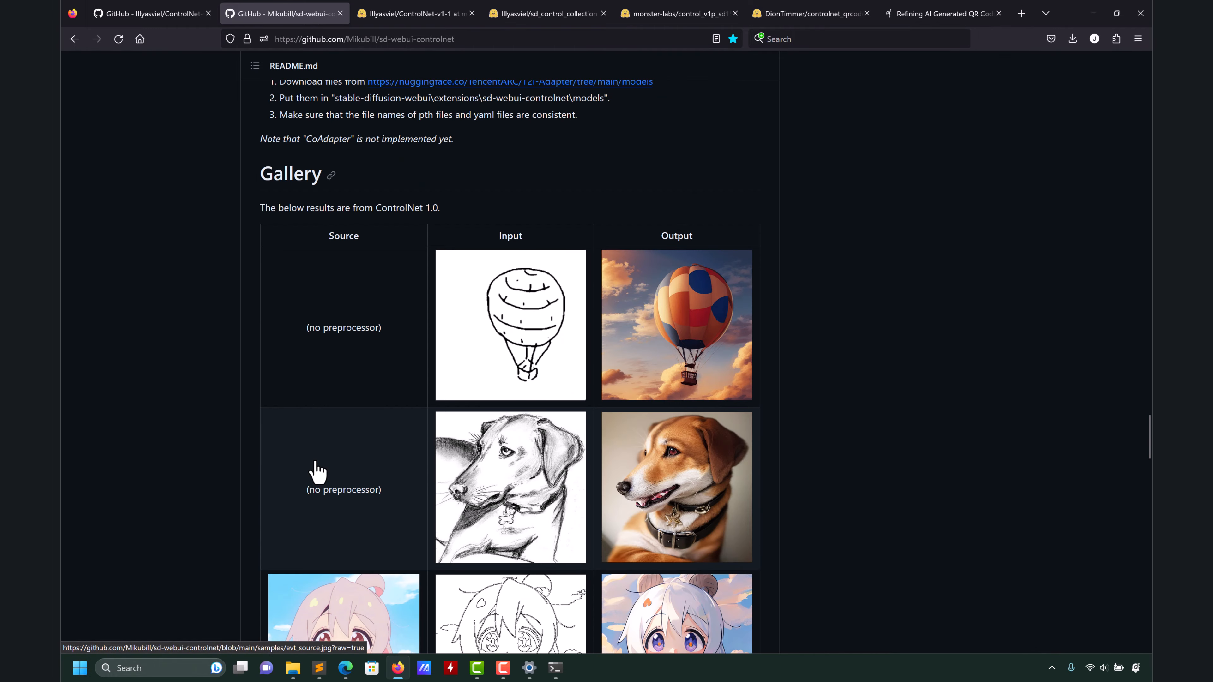
scroll(334, 361, down, 20)
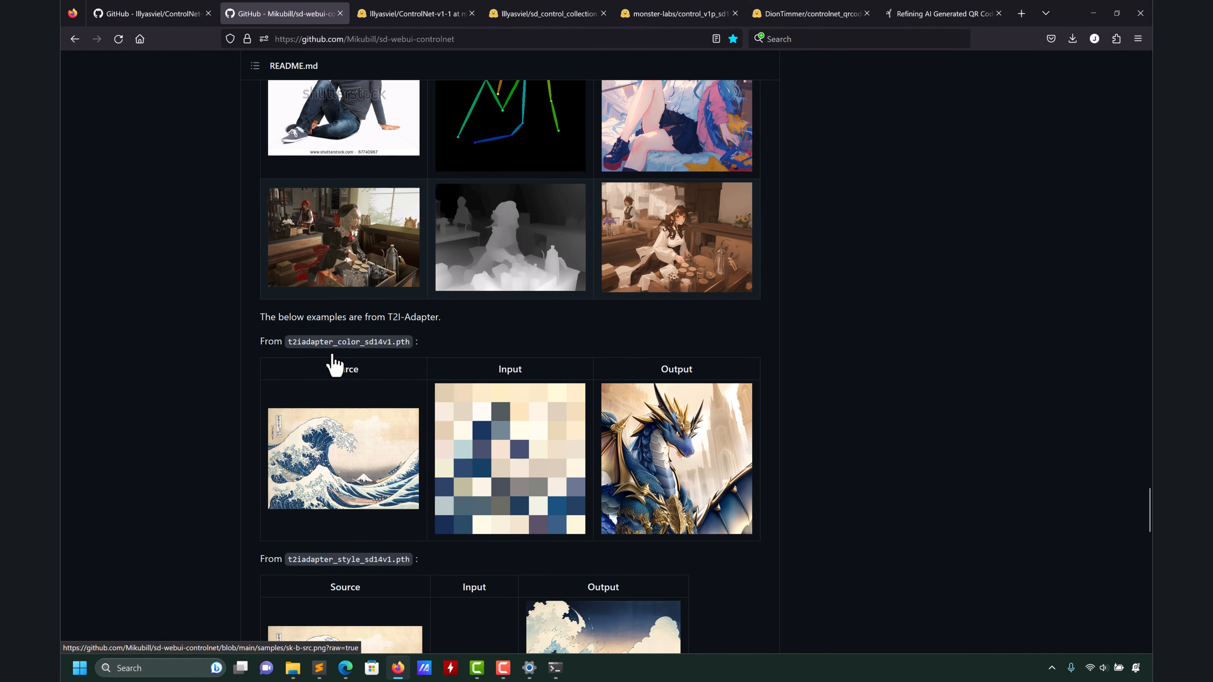
scroll(334, 365, up, 5)
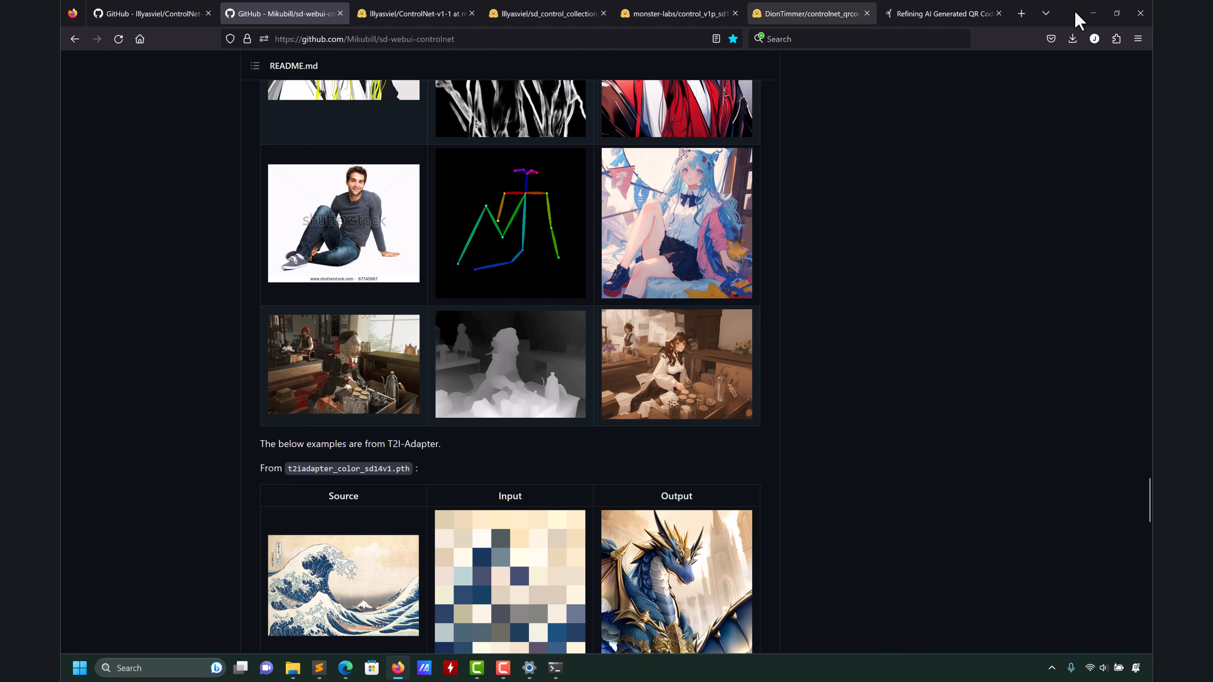
Switch to the Stable Diffusion web UI in Edge and check the installed extensions and the txt2img ControlNet settings.
click(1093, 17)
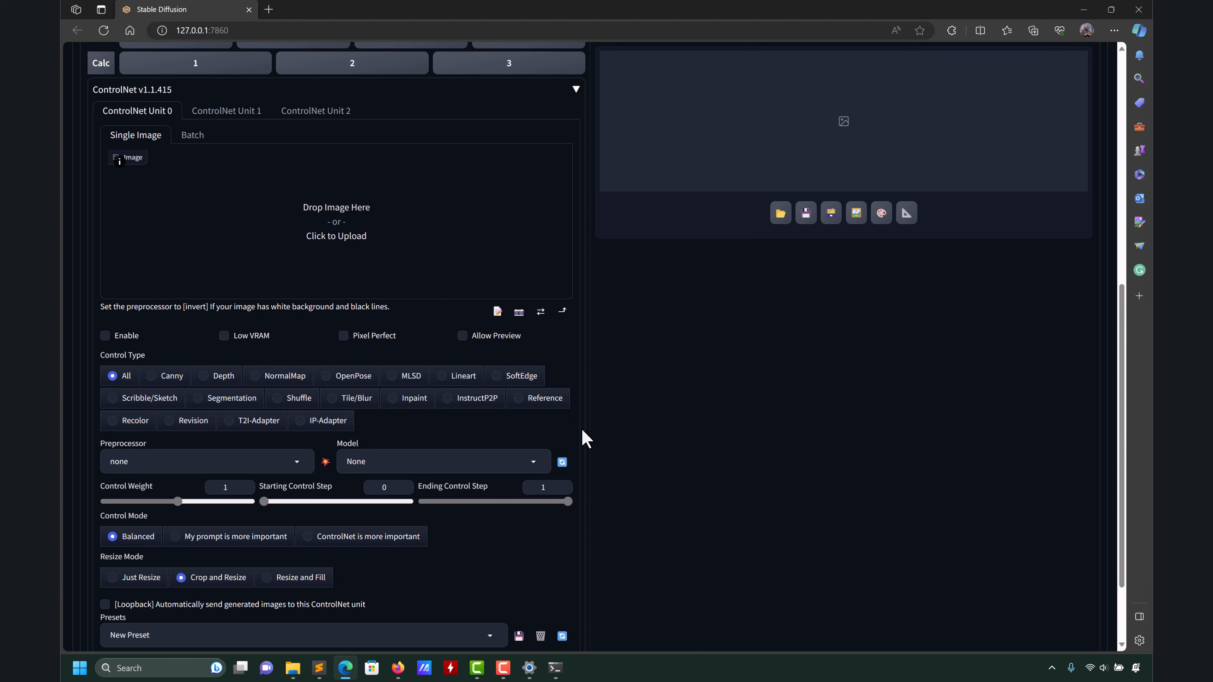
scroll(597, 432, up, 10)
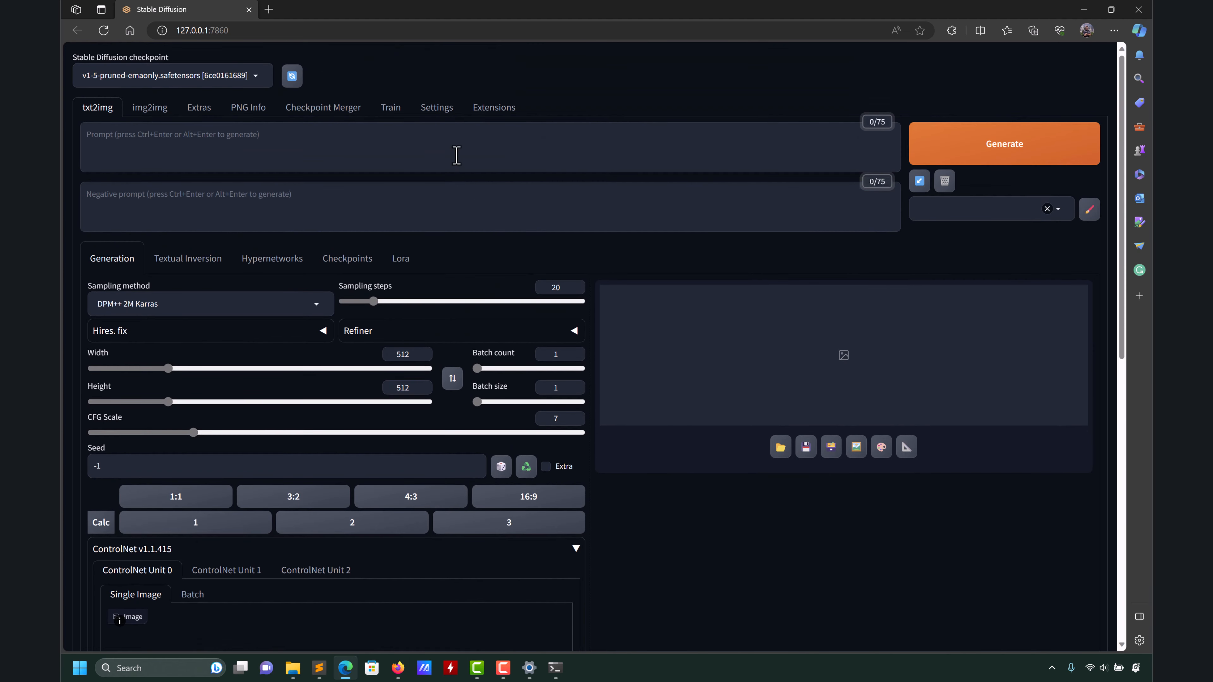
click(483, 108)
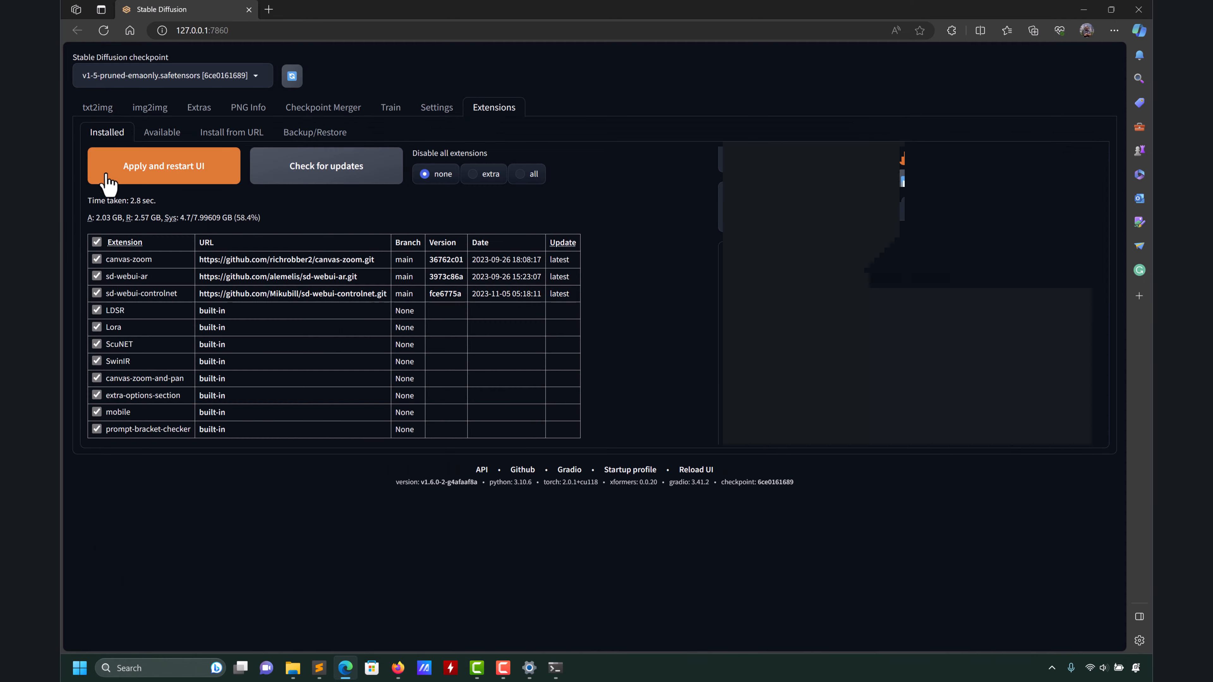
click(98, 109)
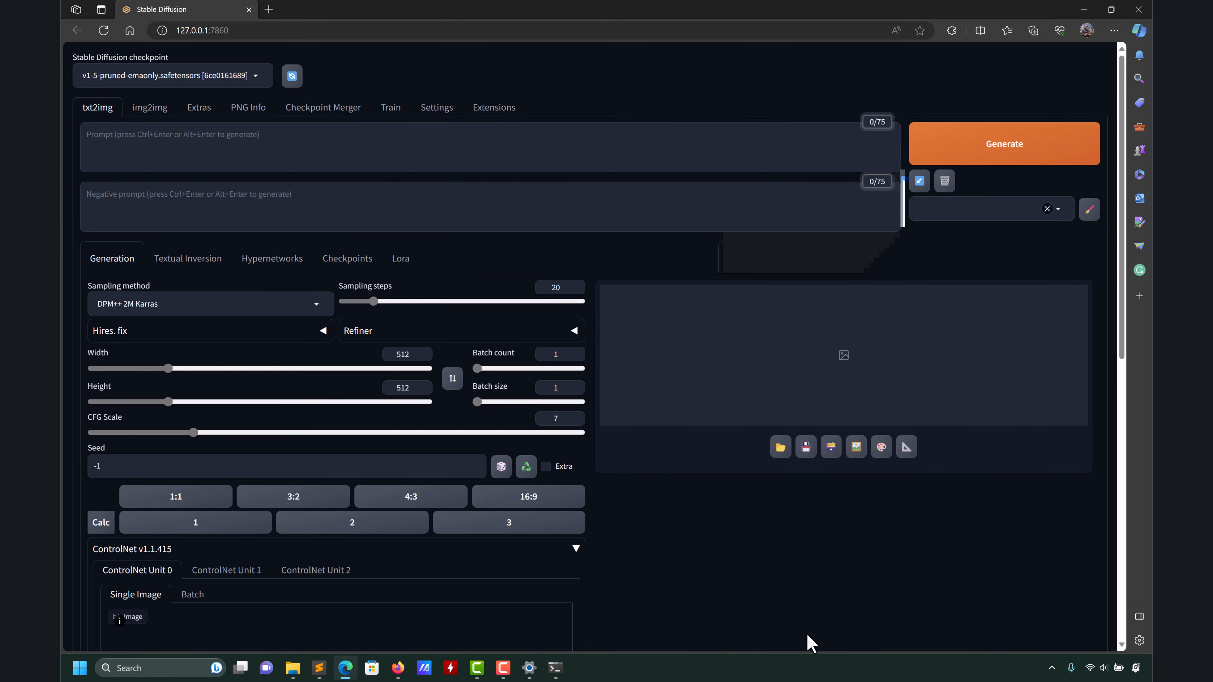
scroll(606, 466, down, 10)
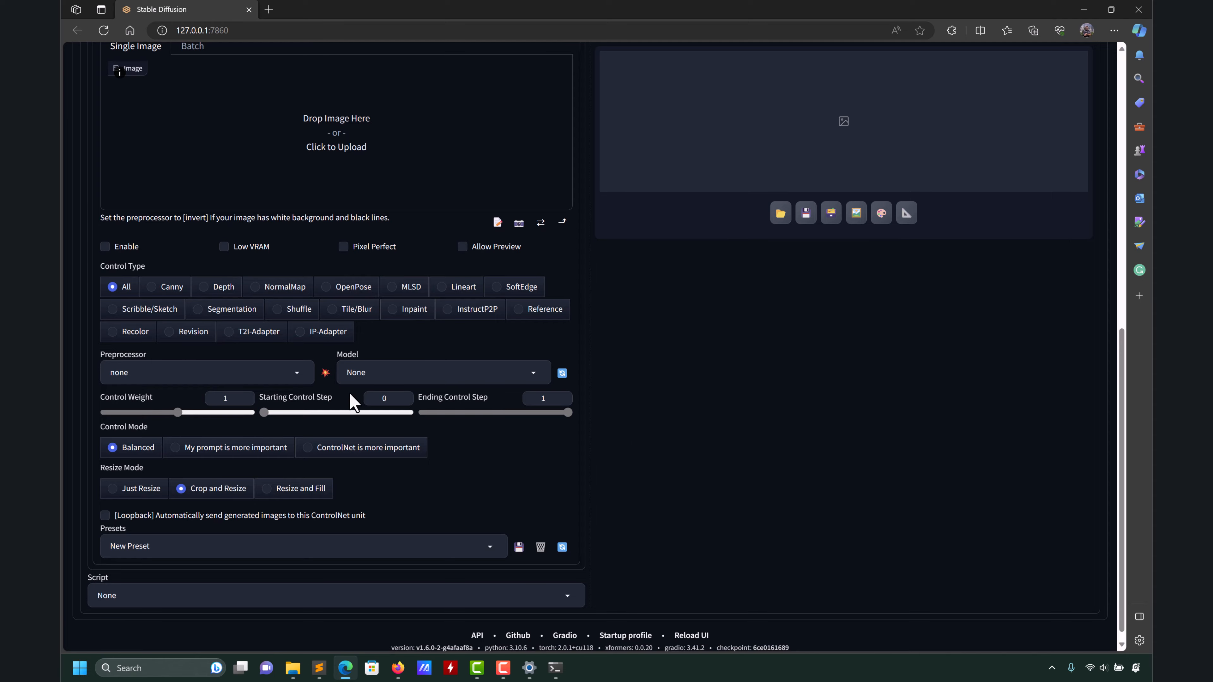
Switch to Firefox and review the model files in the ControlNet-v1-1 and sd_control_collection repositories on Hugging Face.
click(397, 668)
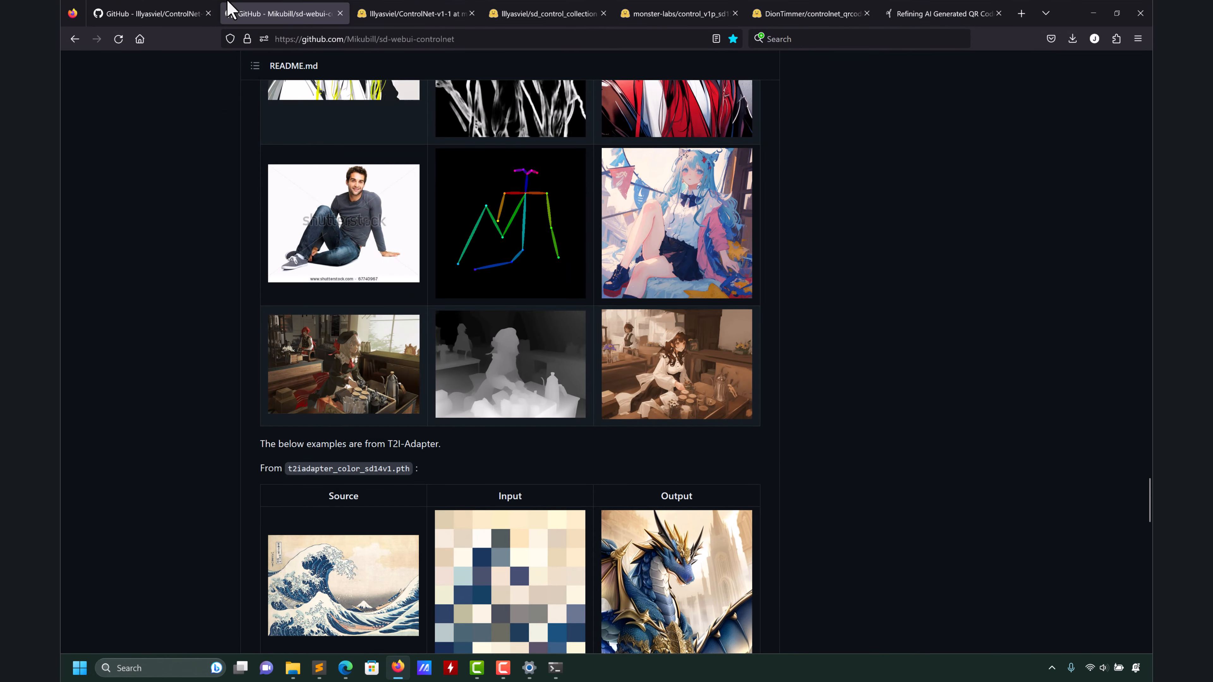
click(386, 10)
scroll(334, 434, up, 7)
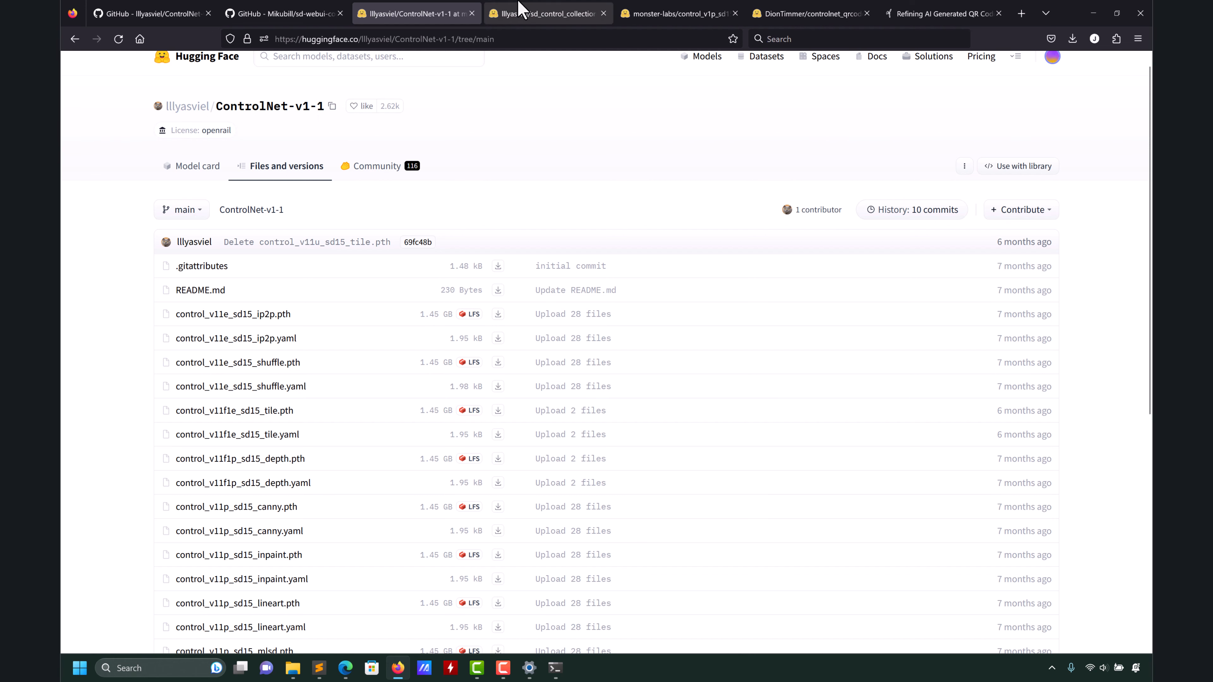
click(521, 12)
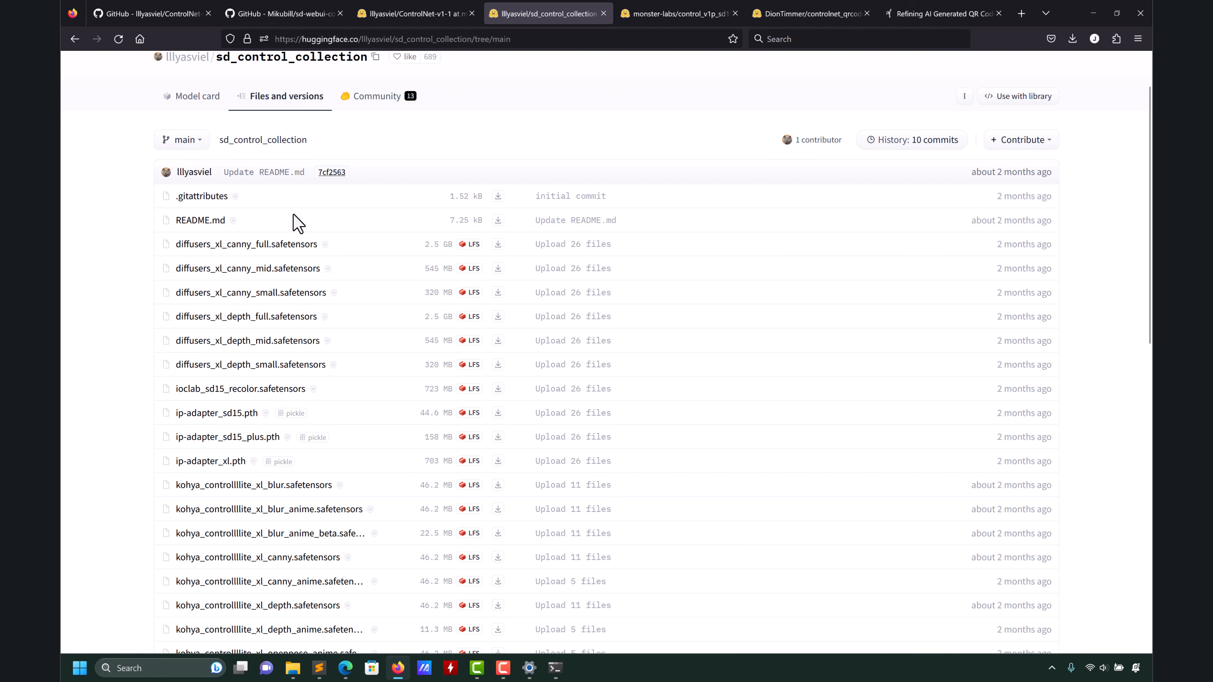
click(429, 13)
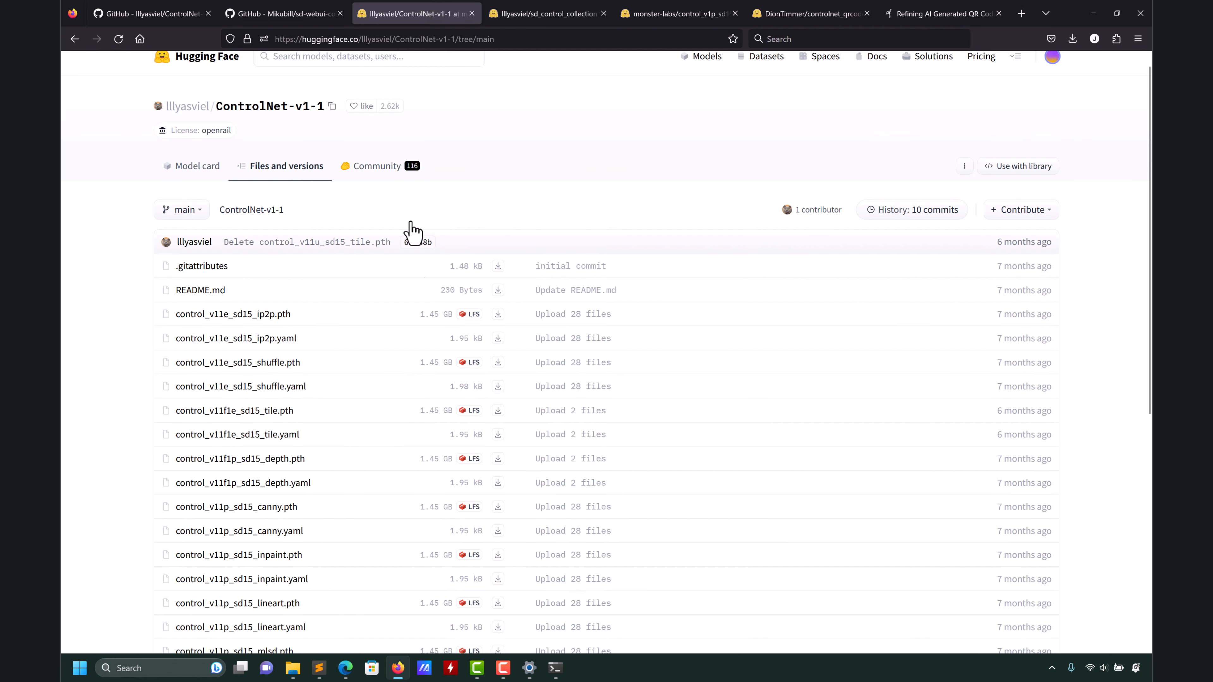
In File Explorer, check the downloaded model files in extensions > sd-webui-controlnet > models, and return to the ControlNet-v1-1 page.
mouse_move(296, 668)
click(325, 635)
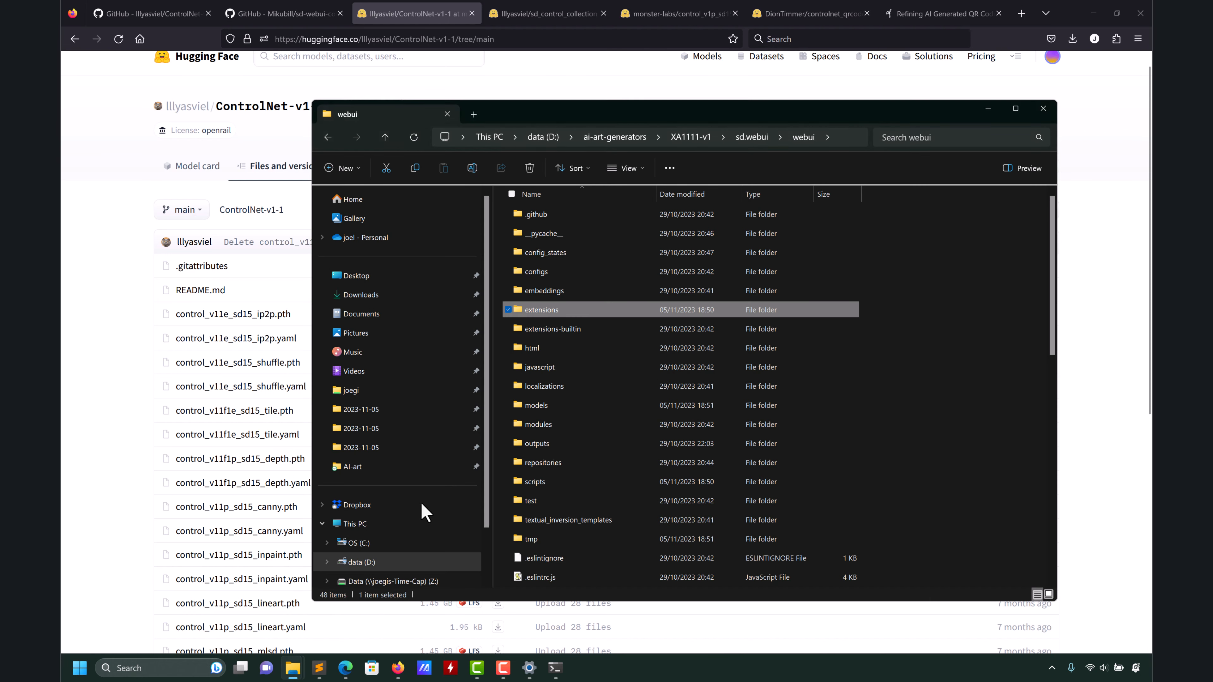
double_click(563, 308)
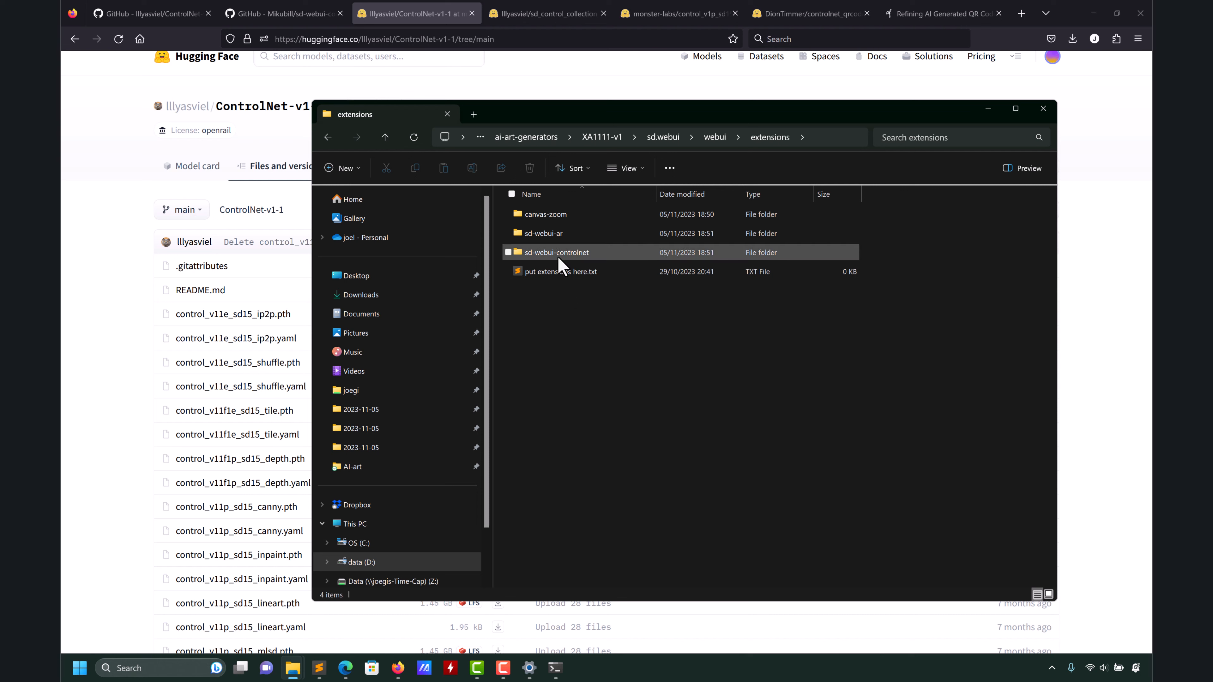
double_click(529, 257)
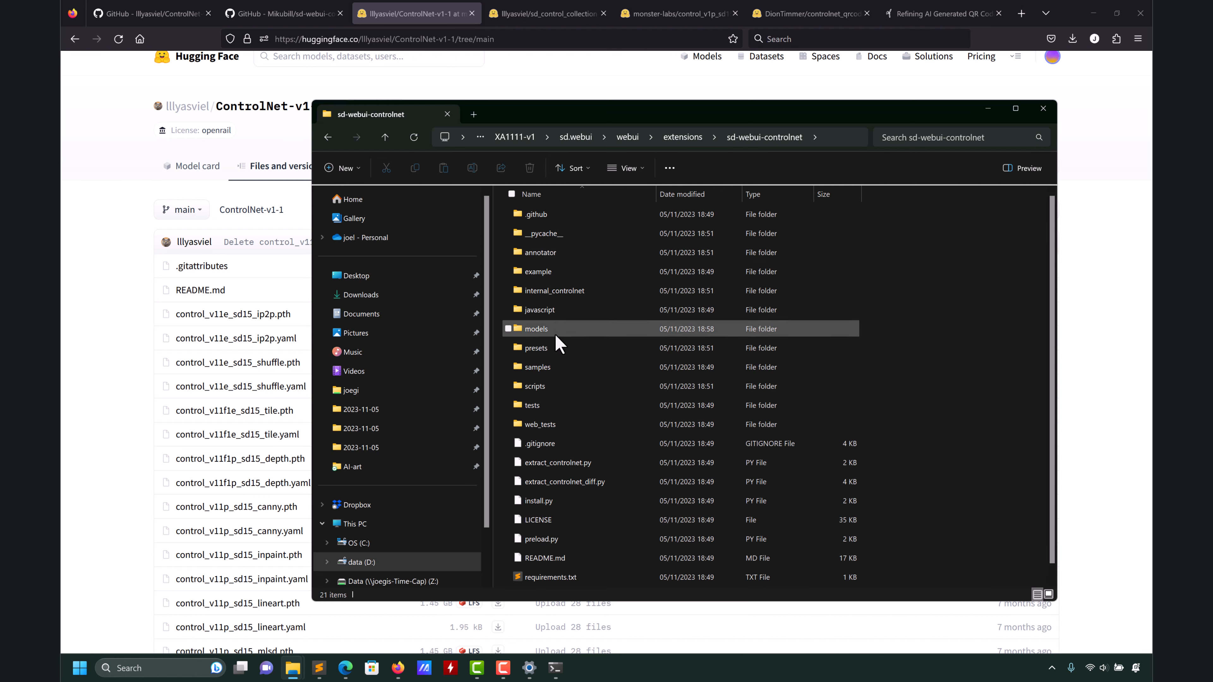
double_click(551, 330)
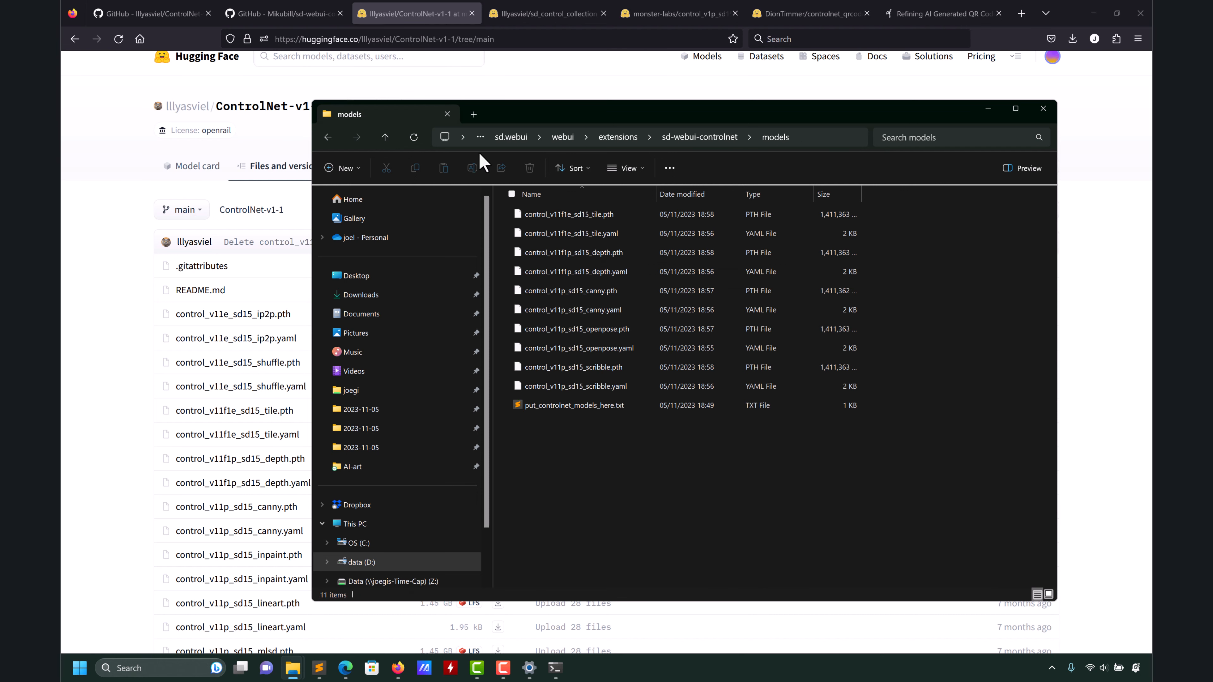
click(385, 138)
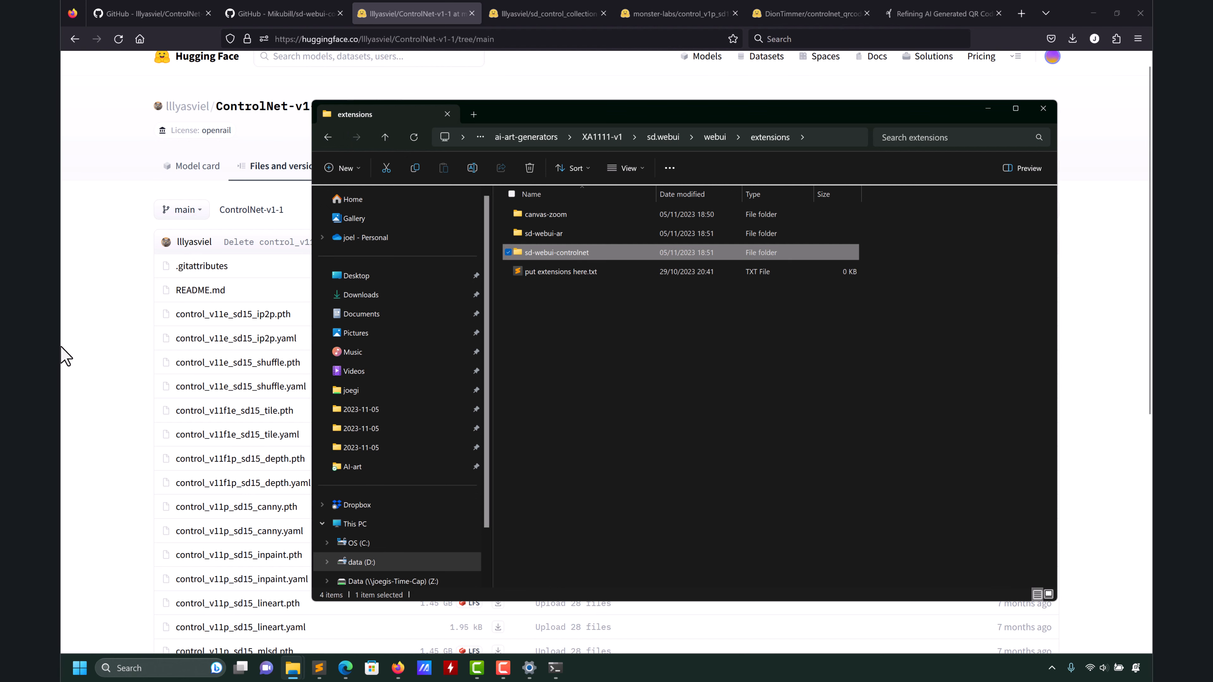
click(64, 356)
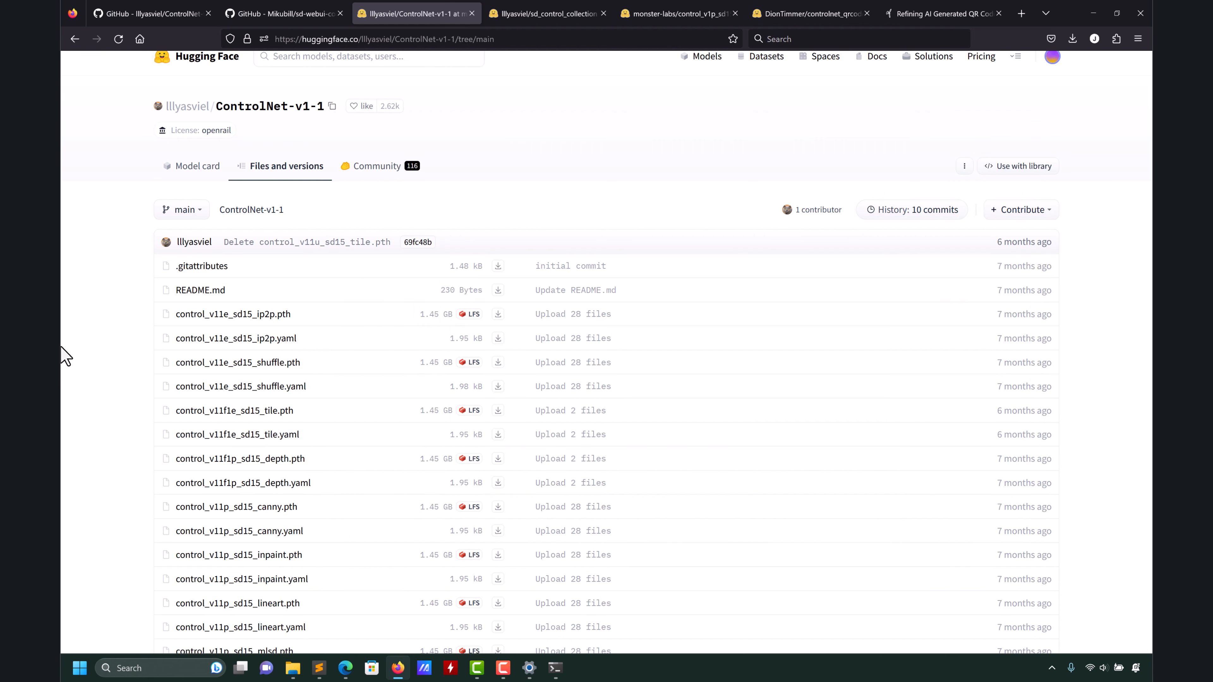
Switch to the Stable Diffusion web UI in Edge, collapse and reopen the ControlNet v1.1.415 section, and check its available models.
click(346, 668)
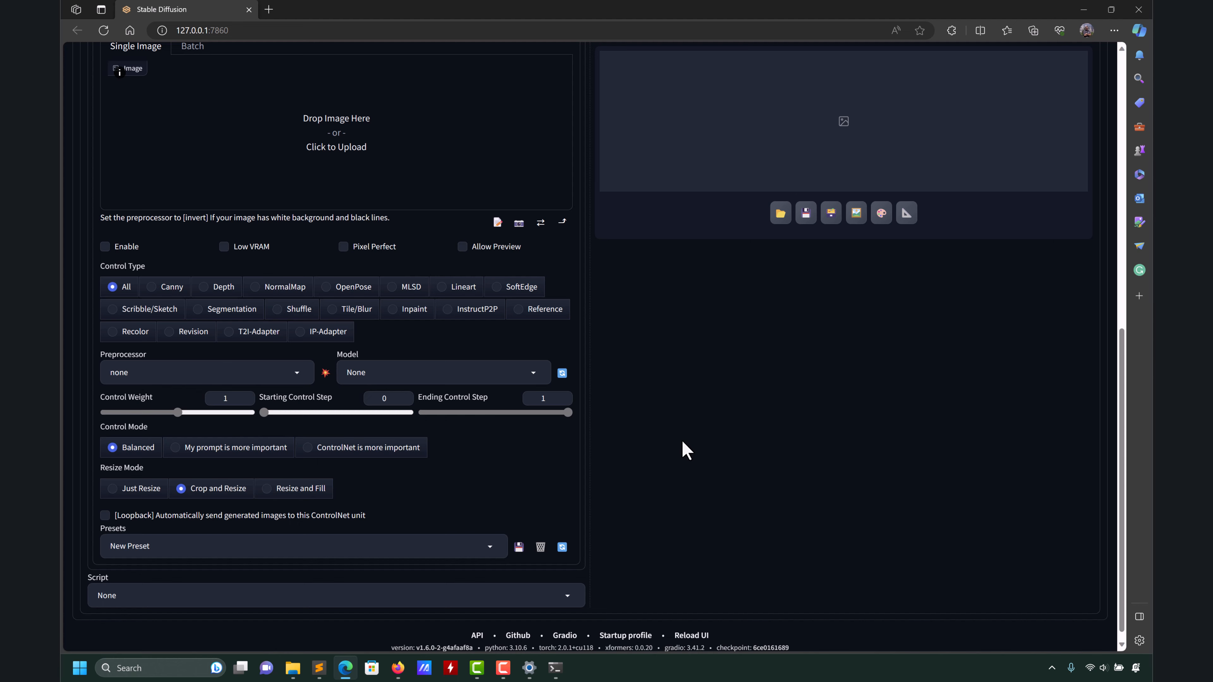
scroll(682, 442, up, 4)
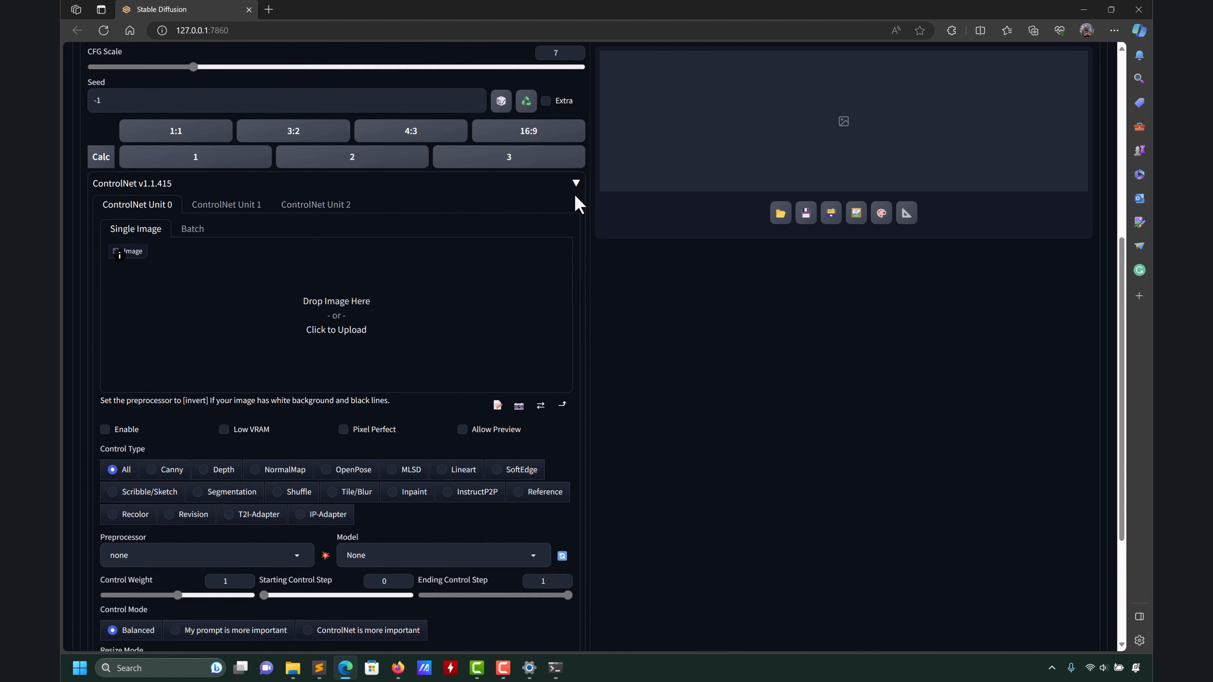
click(575, 190)
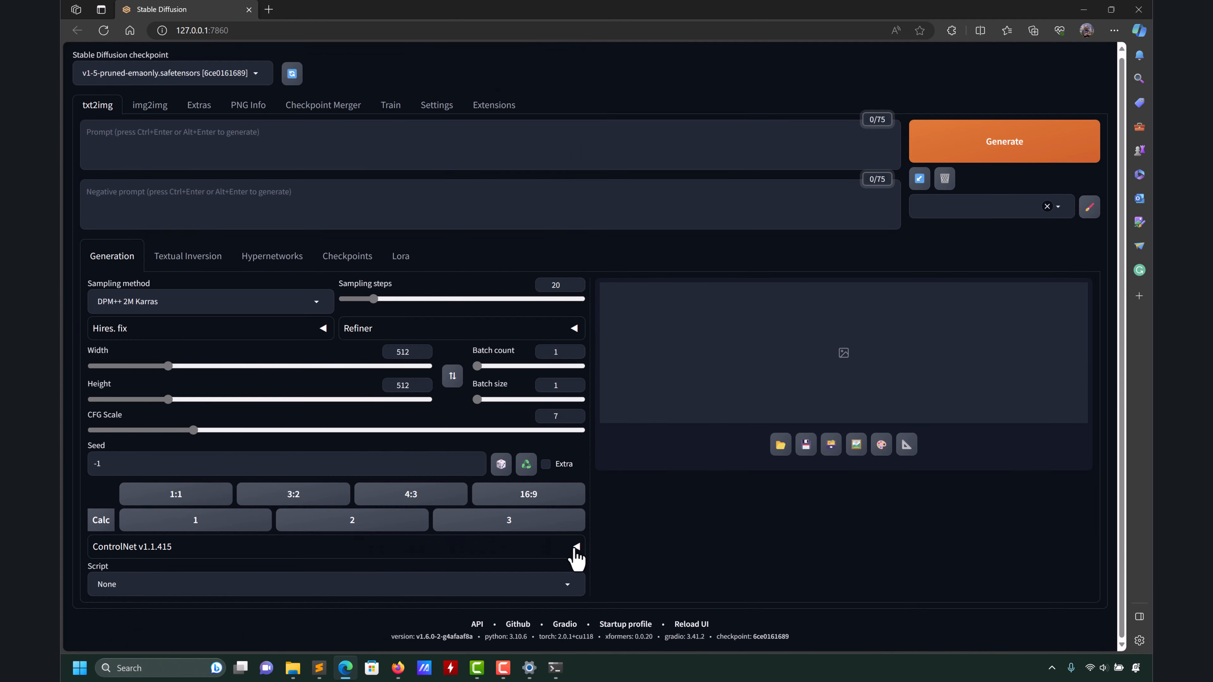
click(575, 548)
scroll(640, 537, down, 10)
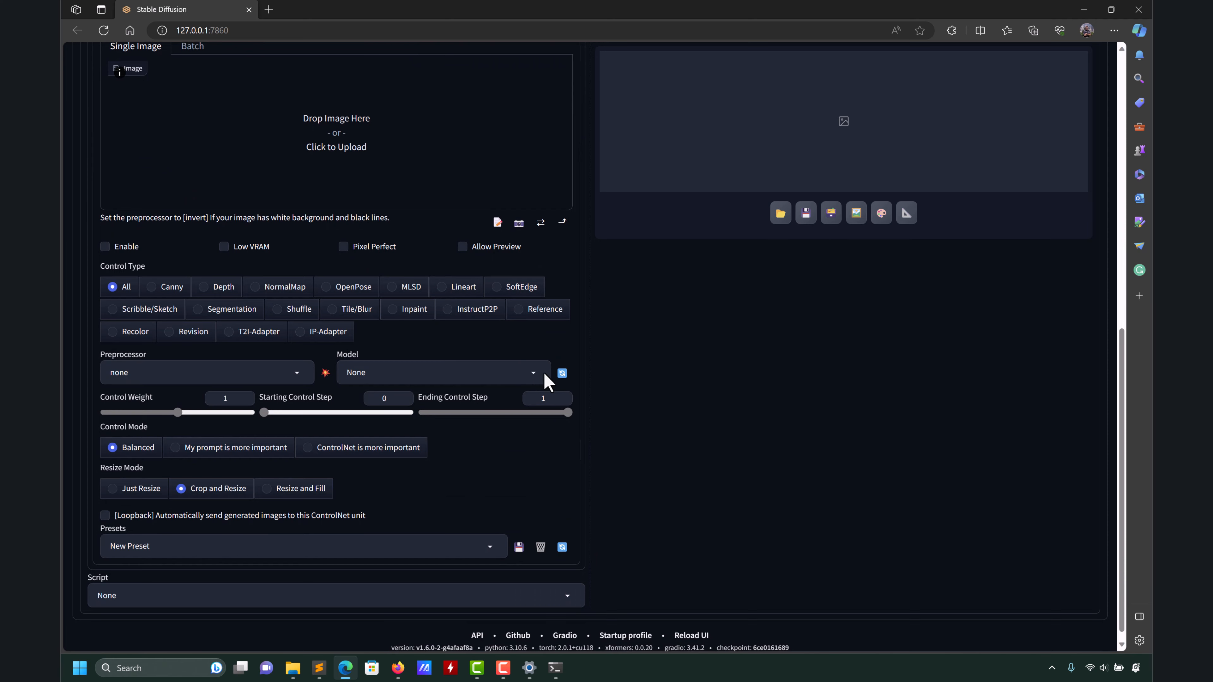
click(533, 373)
click(698, 432)
scroll(696, 444, up, 10)
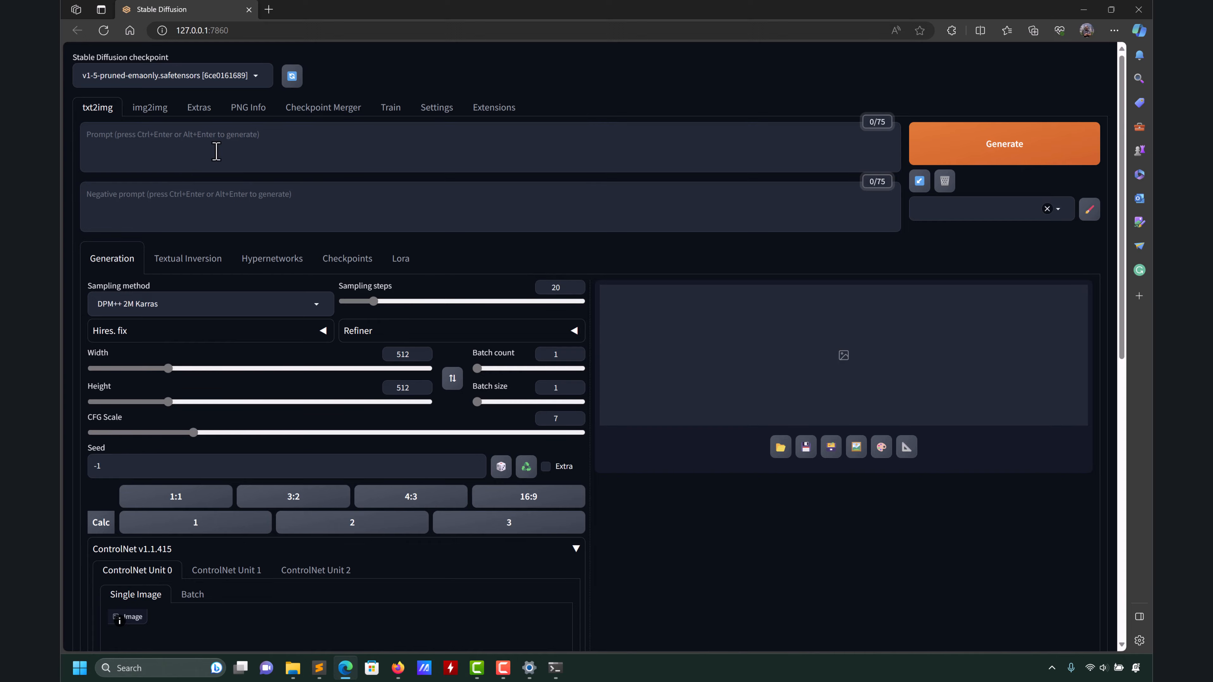
Switch to Firefox and revisit the Openpose section of the ControlNet-v1-1-nightly README.
click(397, 668)
click(138, 12)
scroll(127, 375, up, 15)
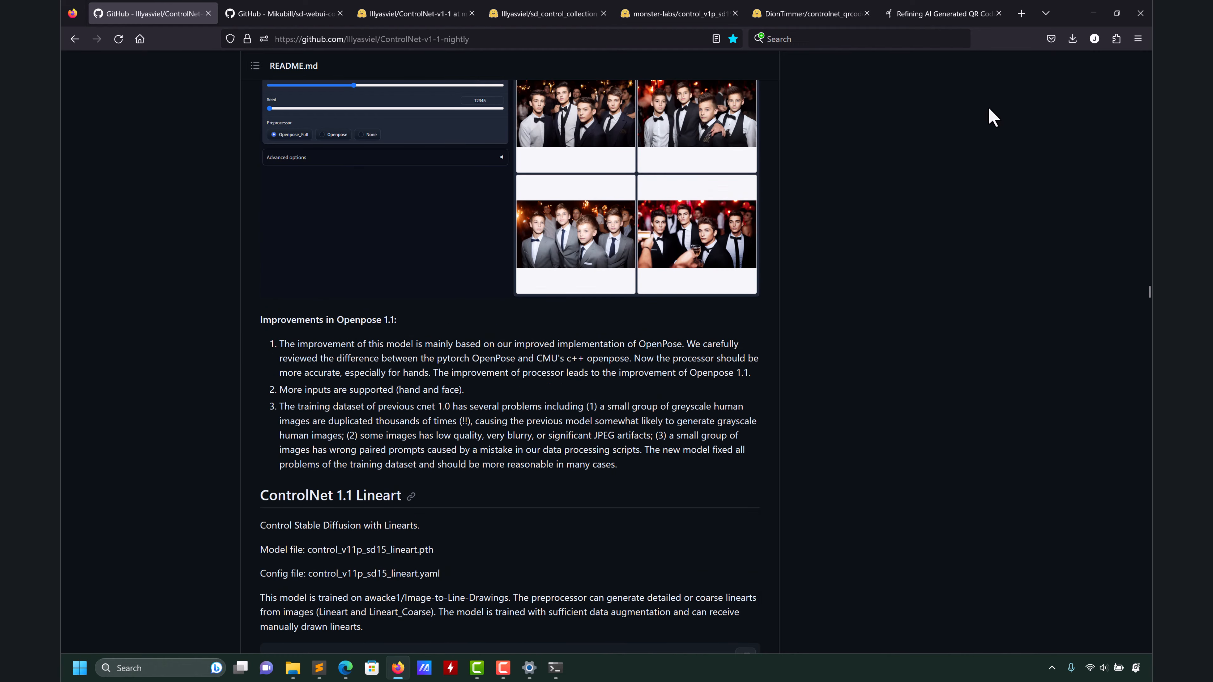
Return to the Stable Diffusion web UI, keep the v1-5-pruned-emaonly checkpoint and enter the prompt "a man running in the jungle".
click(1093, 13)
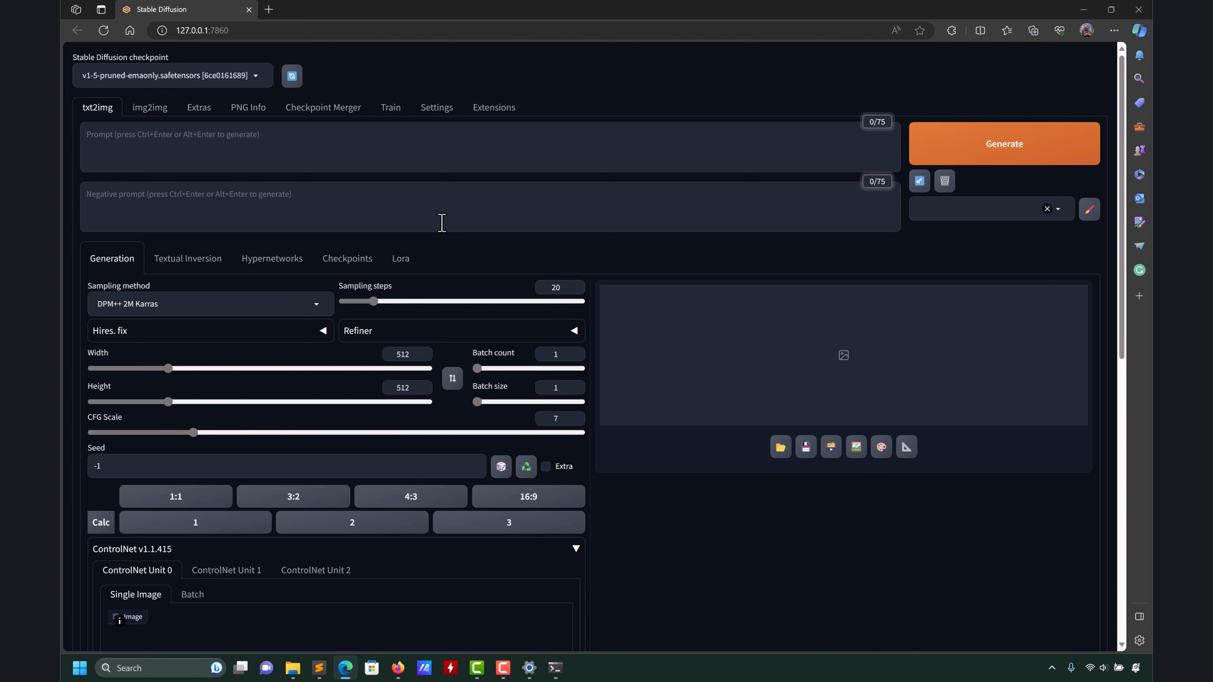
click(256, 76)
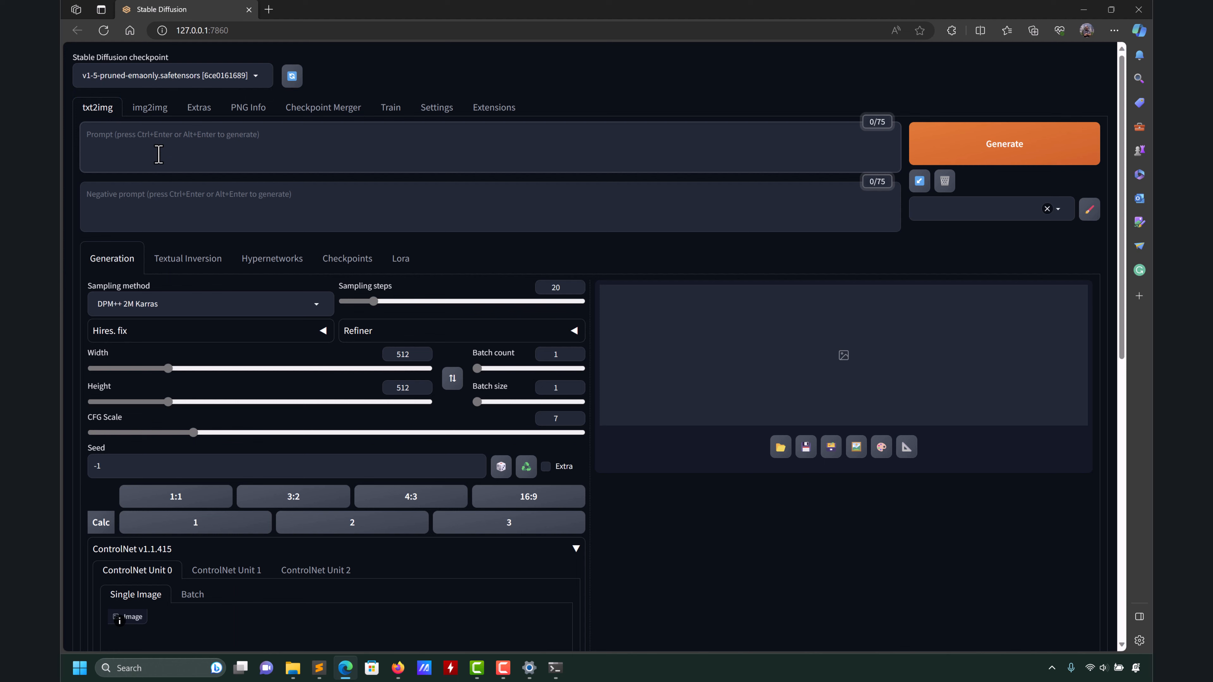
text(a man run)
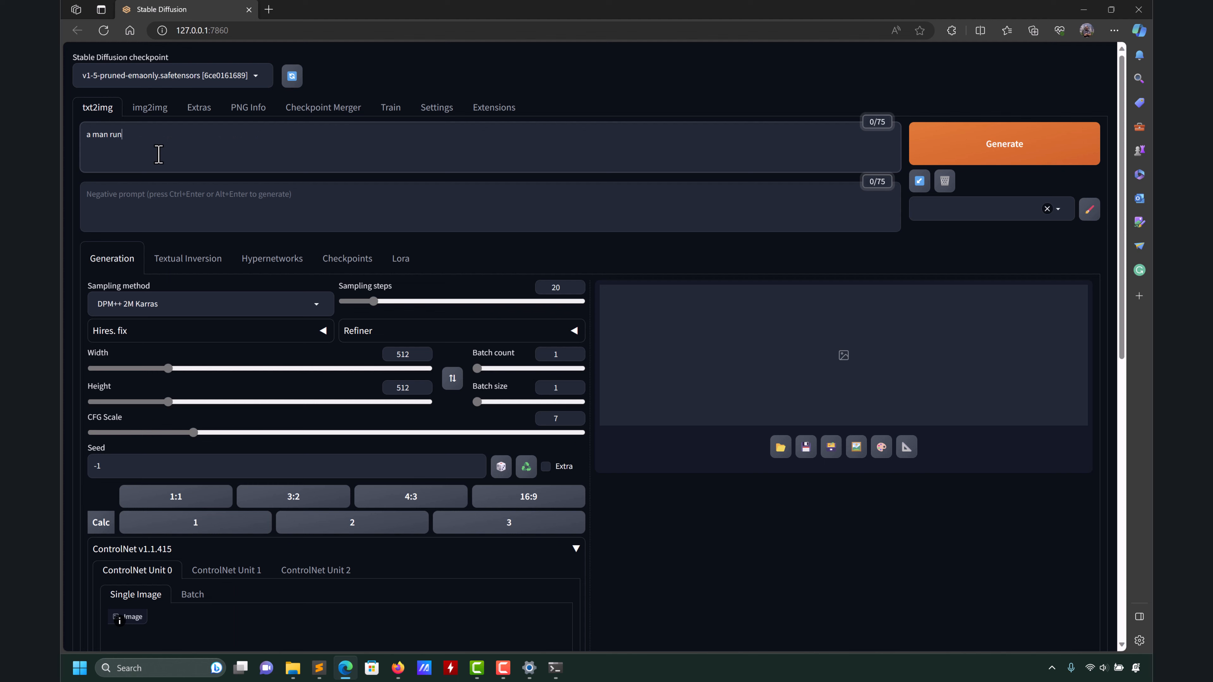
text(ning in the jungle)
Set both the width and the height of the output image to 720.
click(409, 354)
text(720)
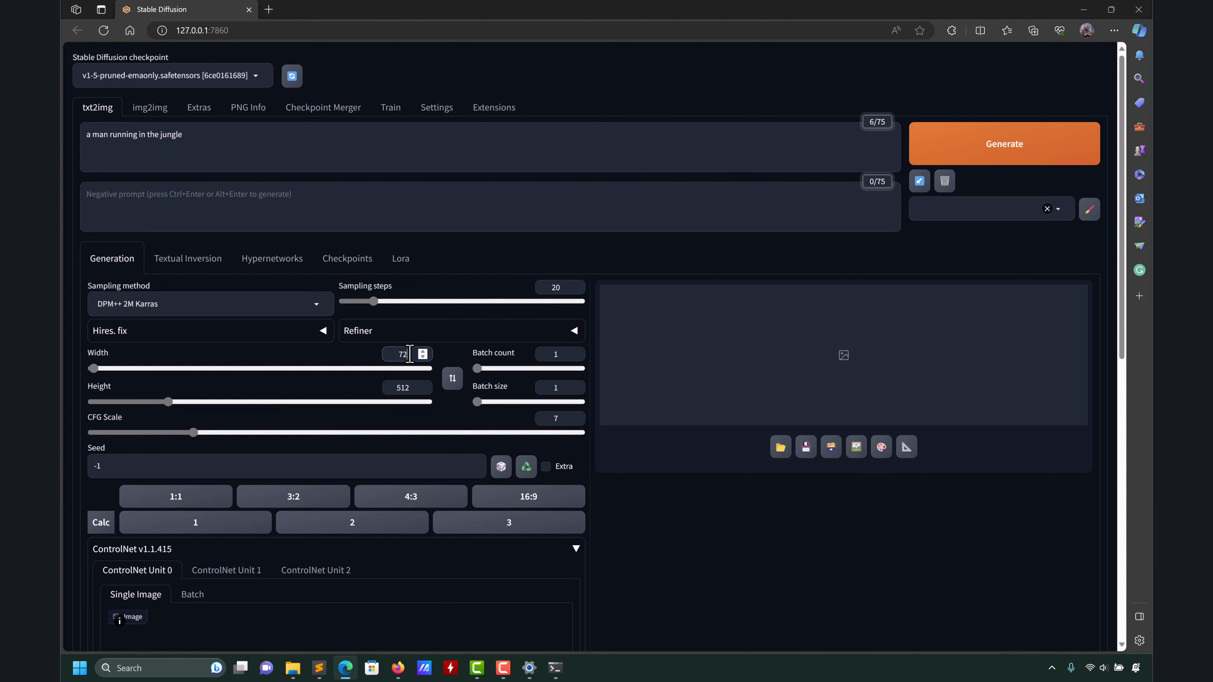
double_click(398, 388)
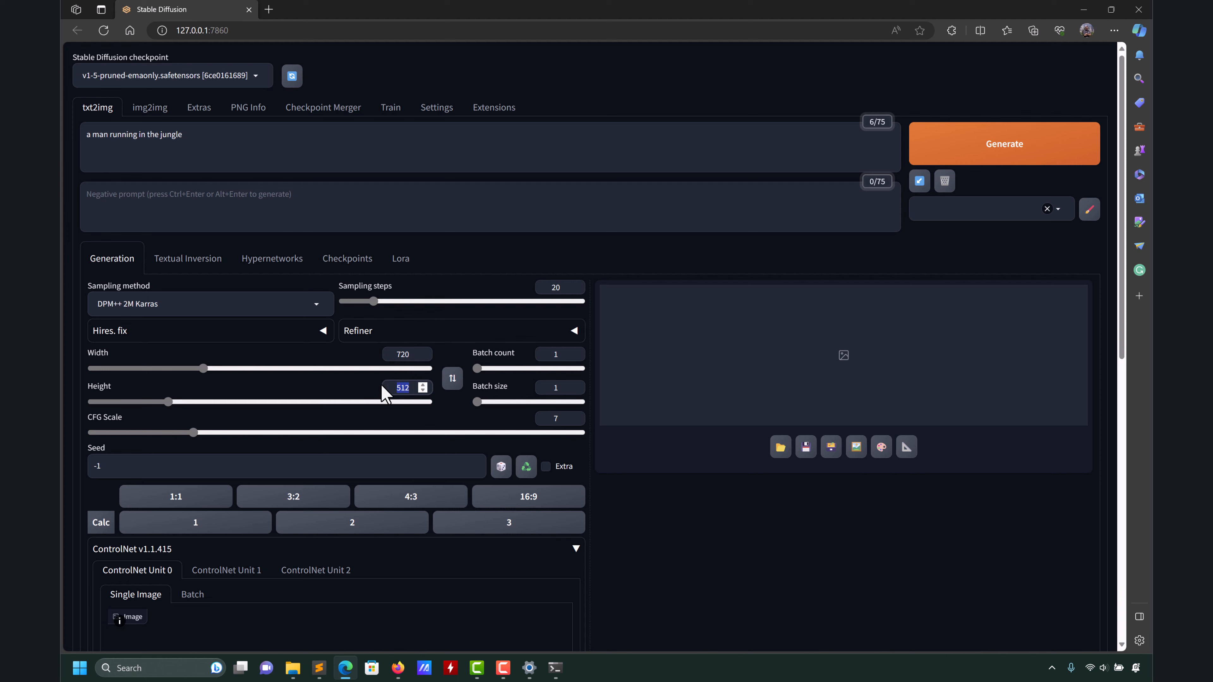
text(720)
Generate the image from the prompt and enlarge the result to full view.
click(971, 154)
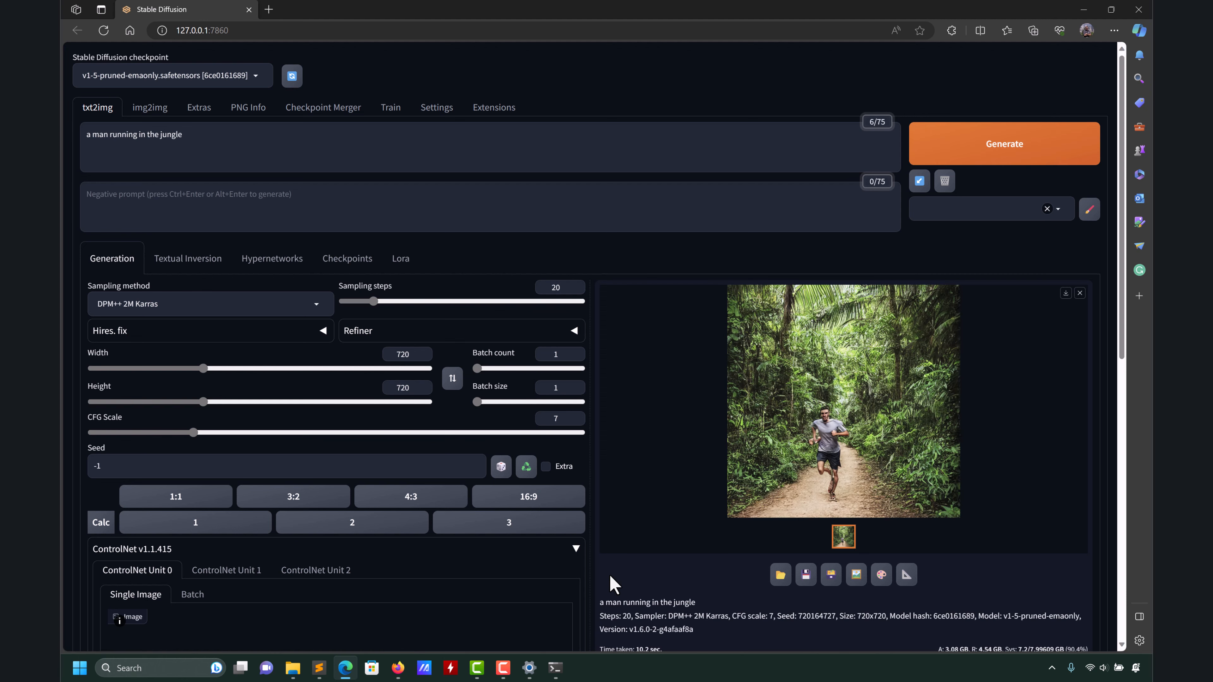
click(844, 454)
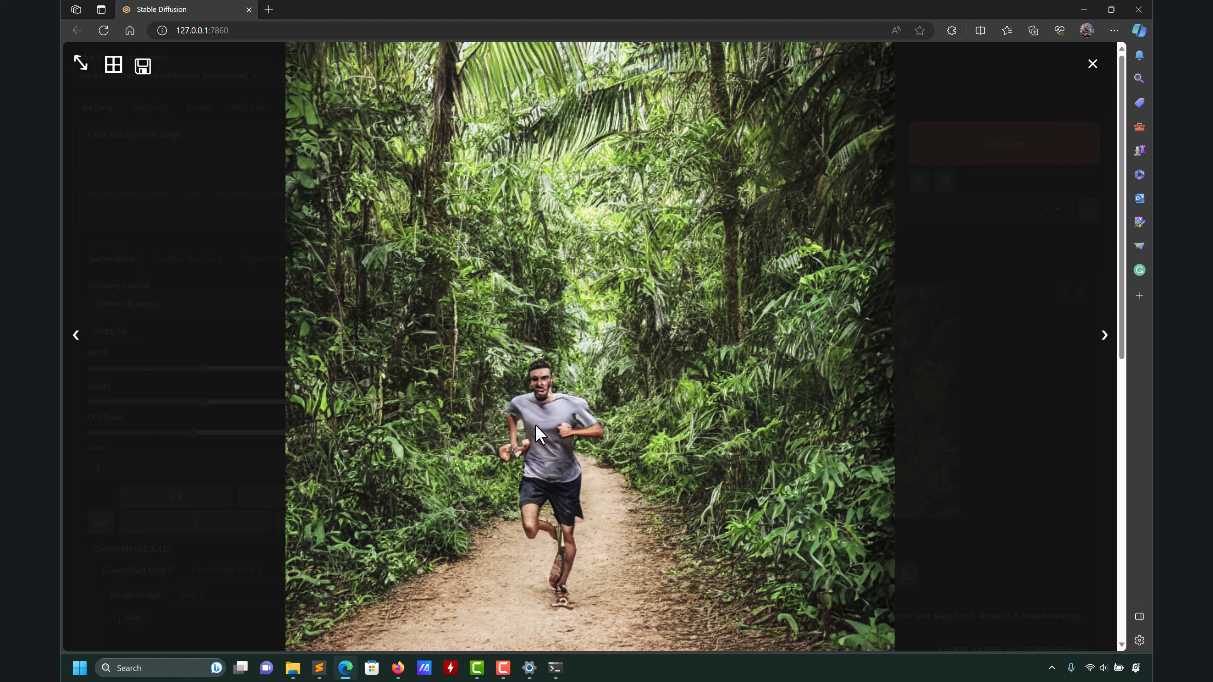
Close the enlarged picture and generate another image from the same prompt at the current settings.
click(1094, 64)
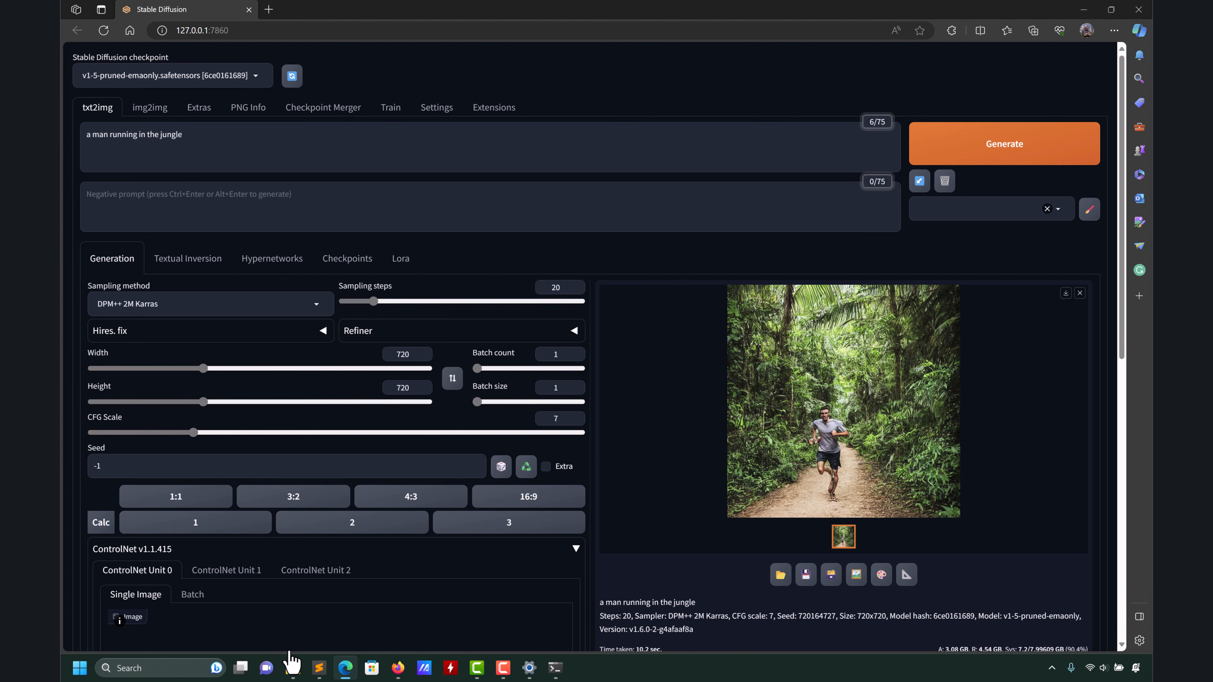
click(320, 668)
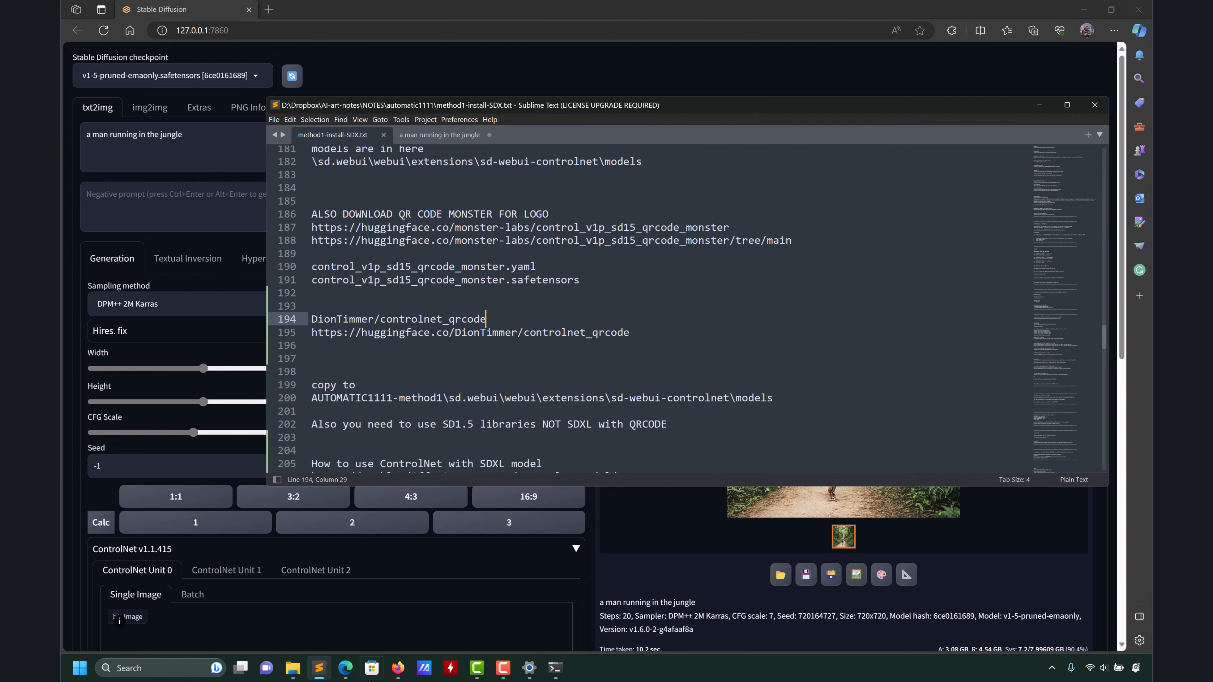
click(321, 670)
mouse_move(299, 671)
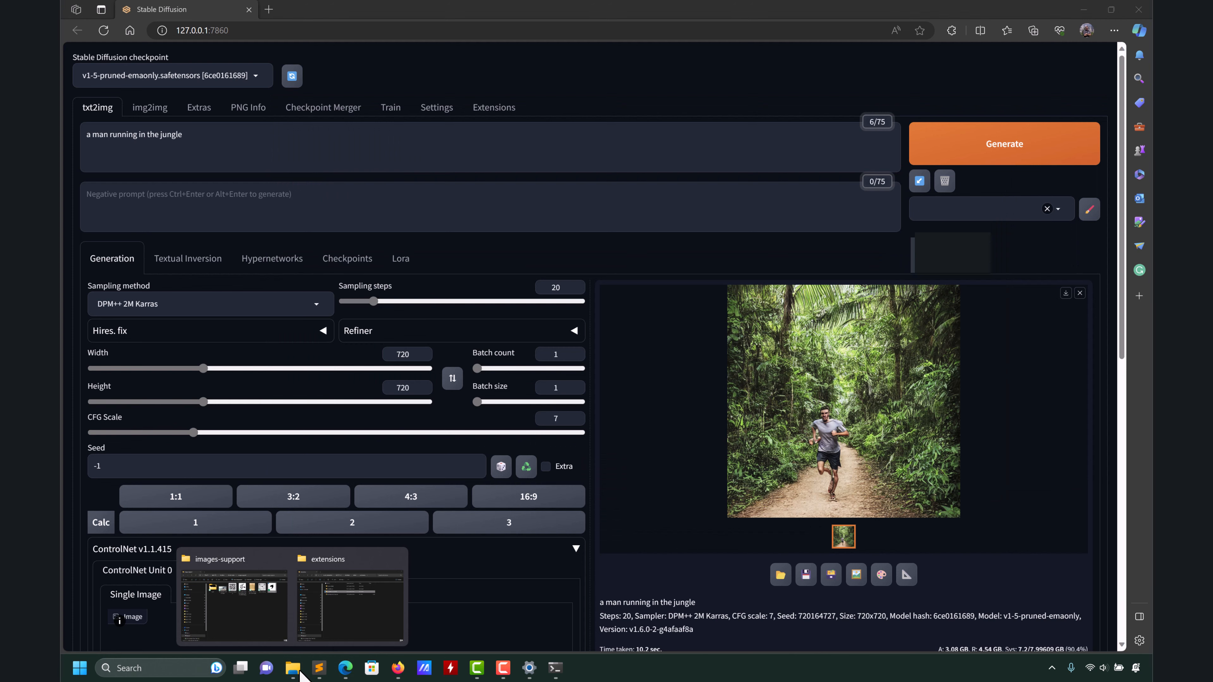
click(1003, 141)
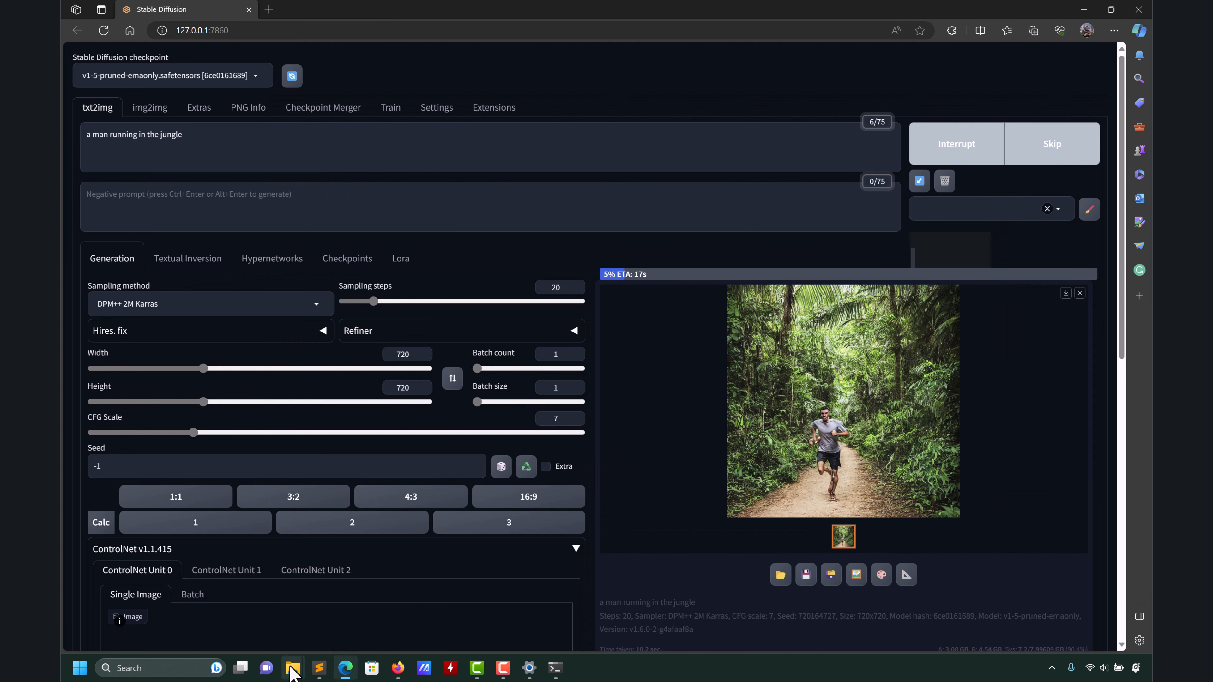
Open prompts.txt from the AI-art-notes folder and copy the universal negative prompts list, from "bad anatomy" to "worst quality".
mouse_move(292, 668)
mouse_move(324, 626)
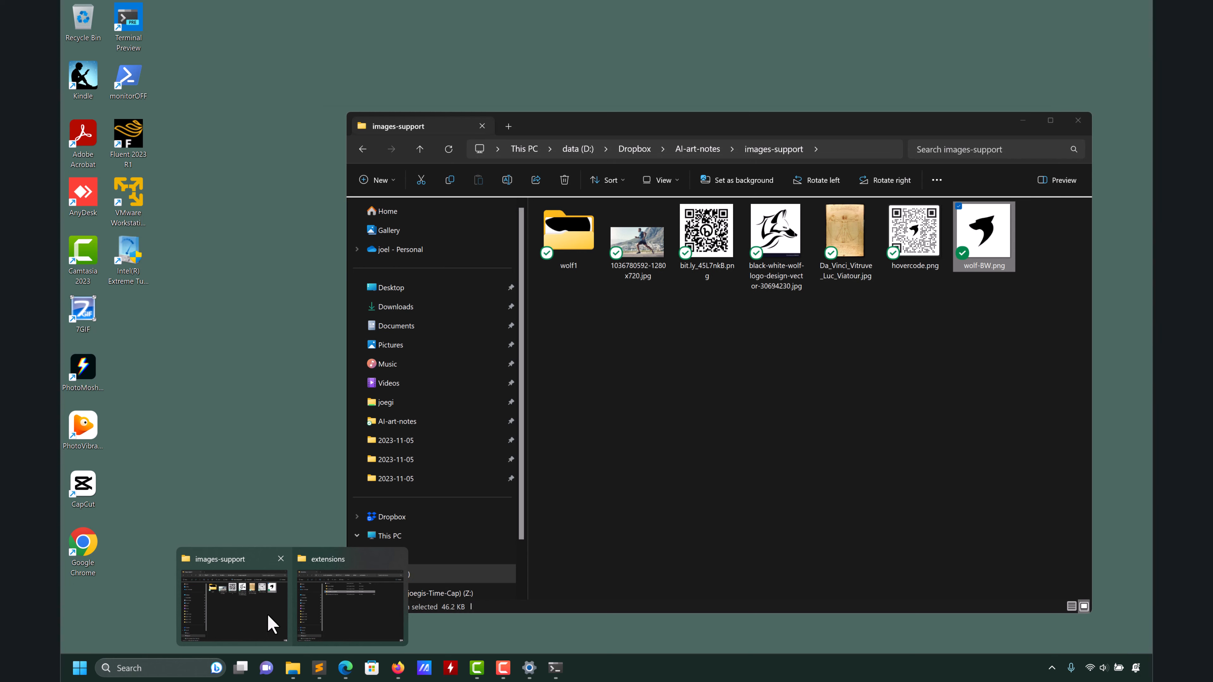
click(268, 614)
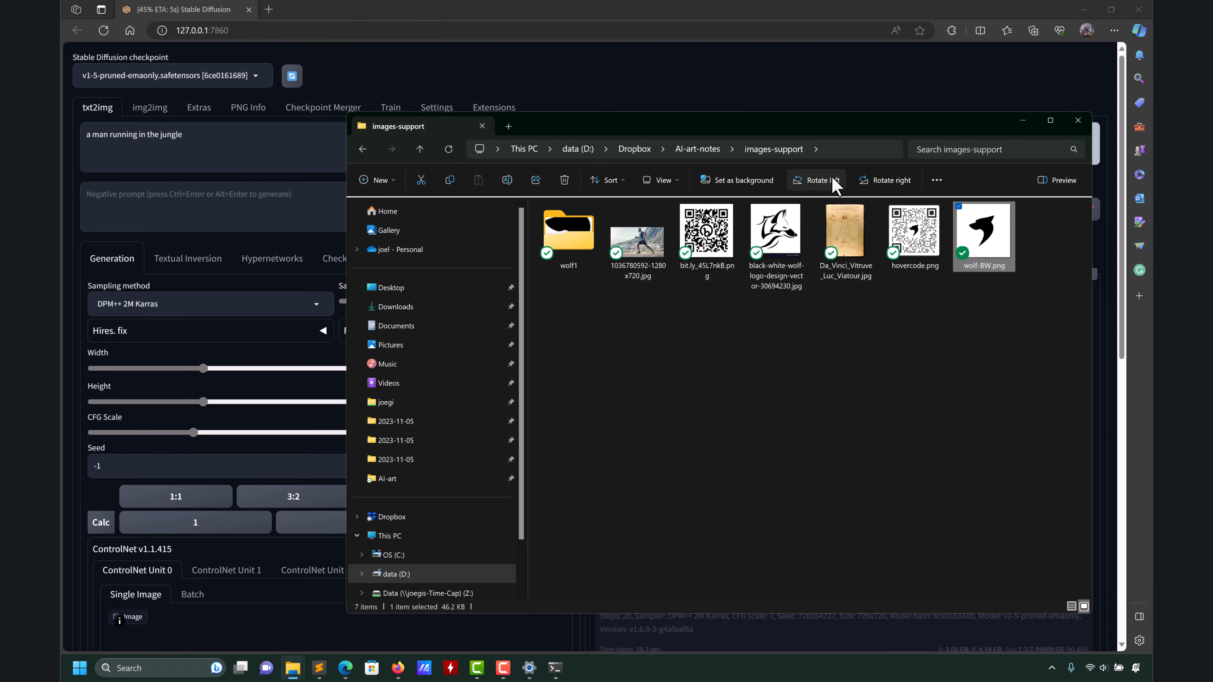
click(698, 149)
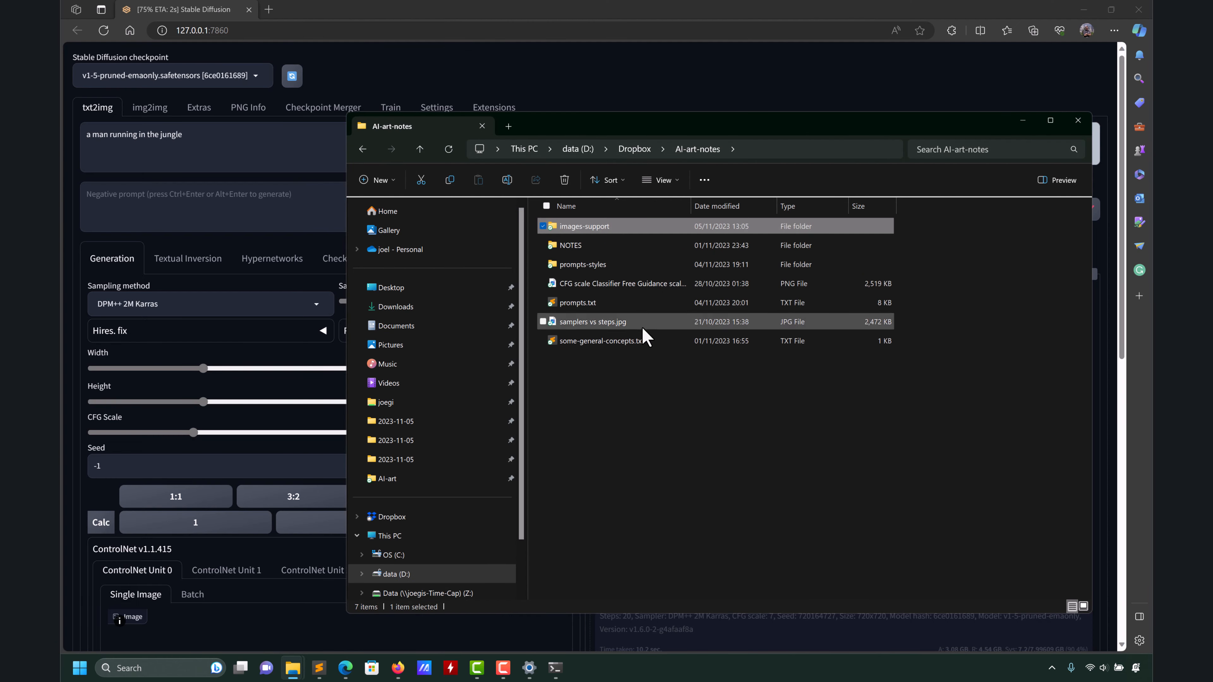
click(581, 305)
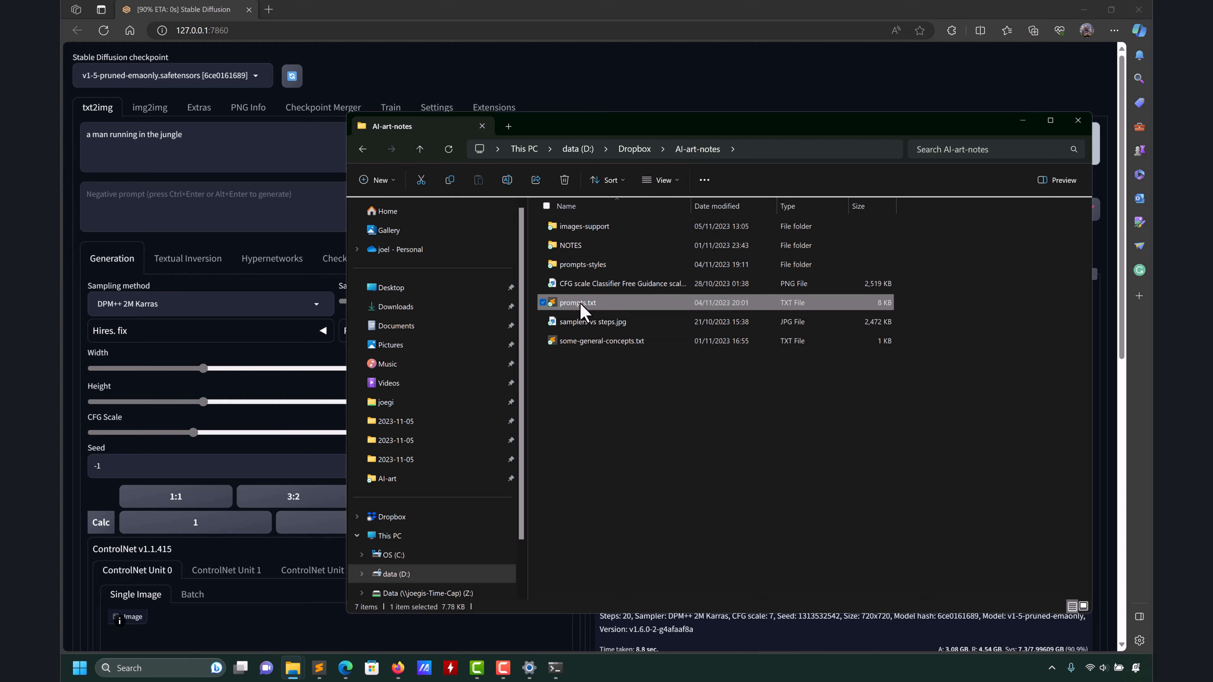
double_click(582, 306)
scroll(496, 279, down, 5)
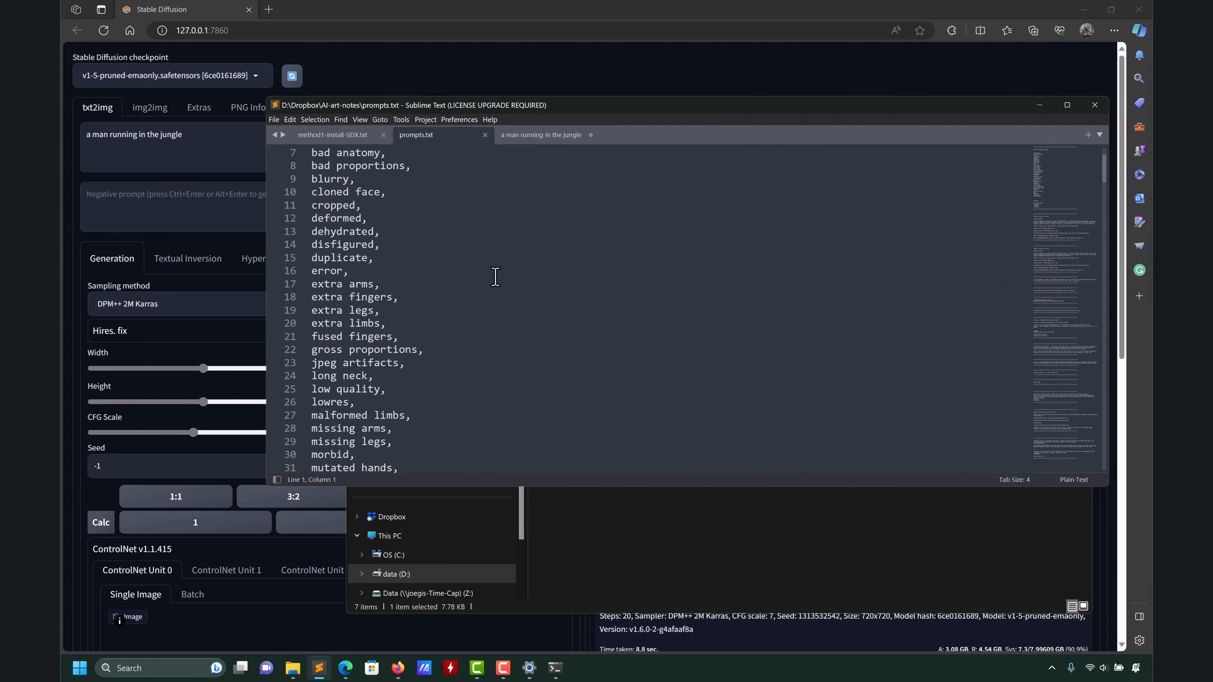
scroll(432, 369, down, 3)
drag(417, 393, 460, 234)
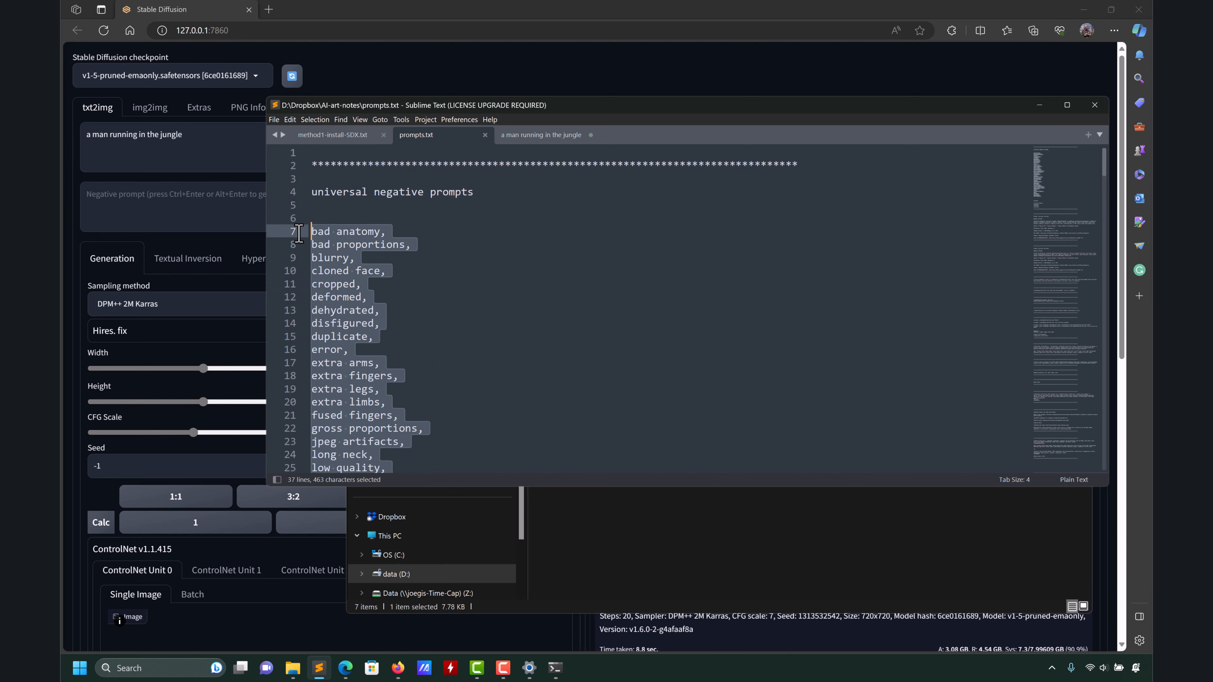
Return to the Stable Diffusion web UI and paste the copied list as the negative prompt.
click(1039, 105)
click(1027, 125)
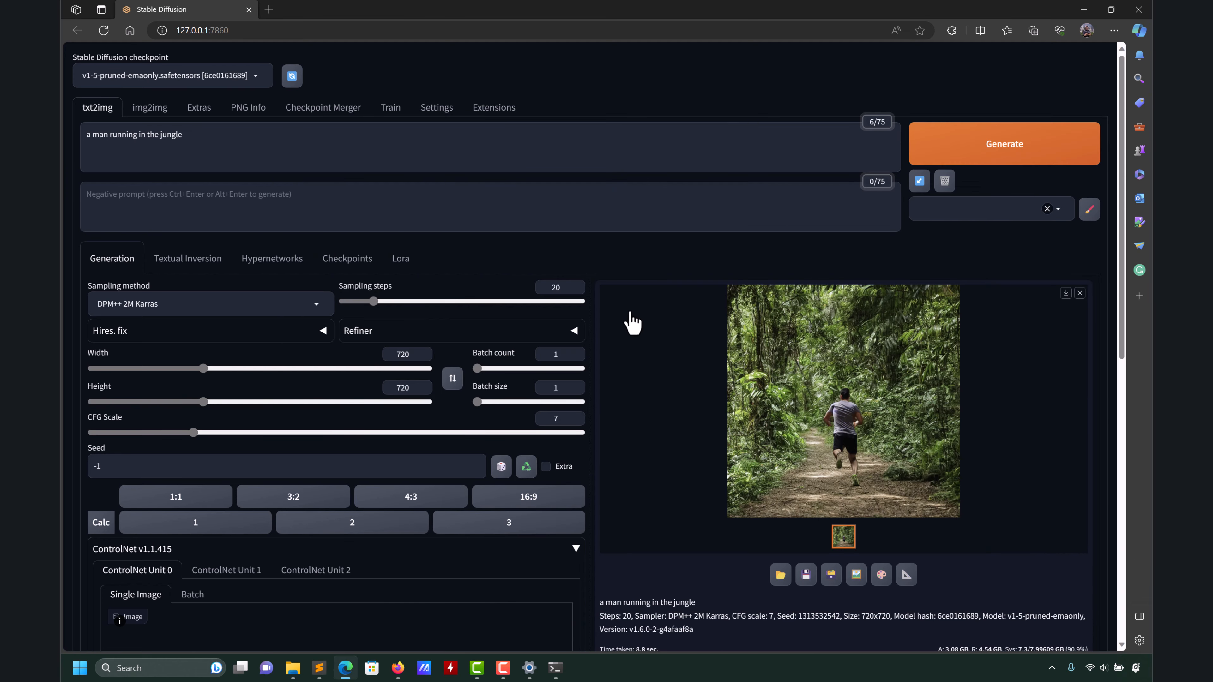
click(255, 194)
key(ctrl+v)
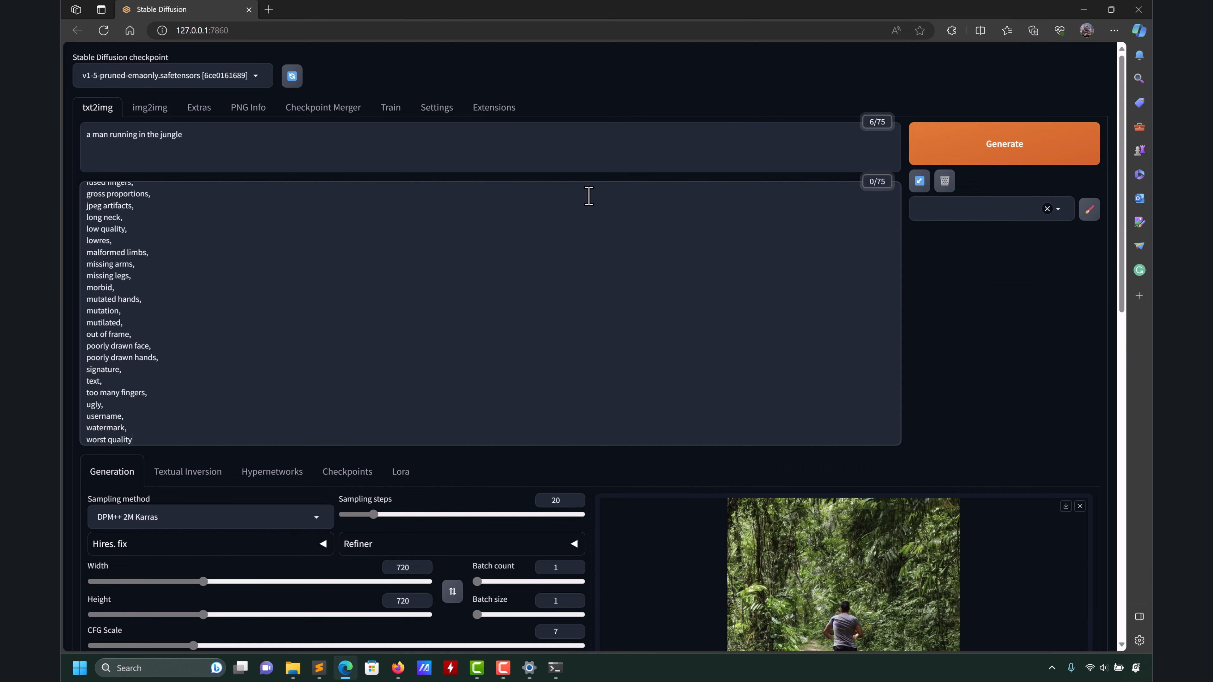
Generate the jungle runner image using the negative prompt and view the result.
click(947, 162)
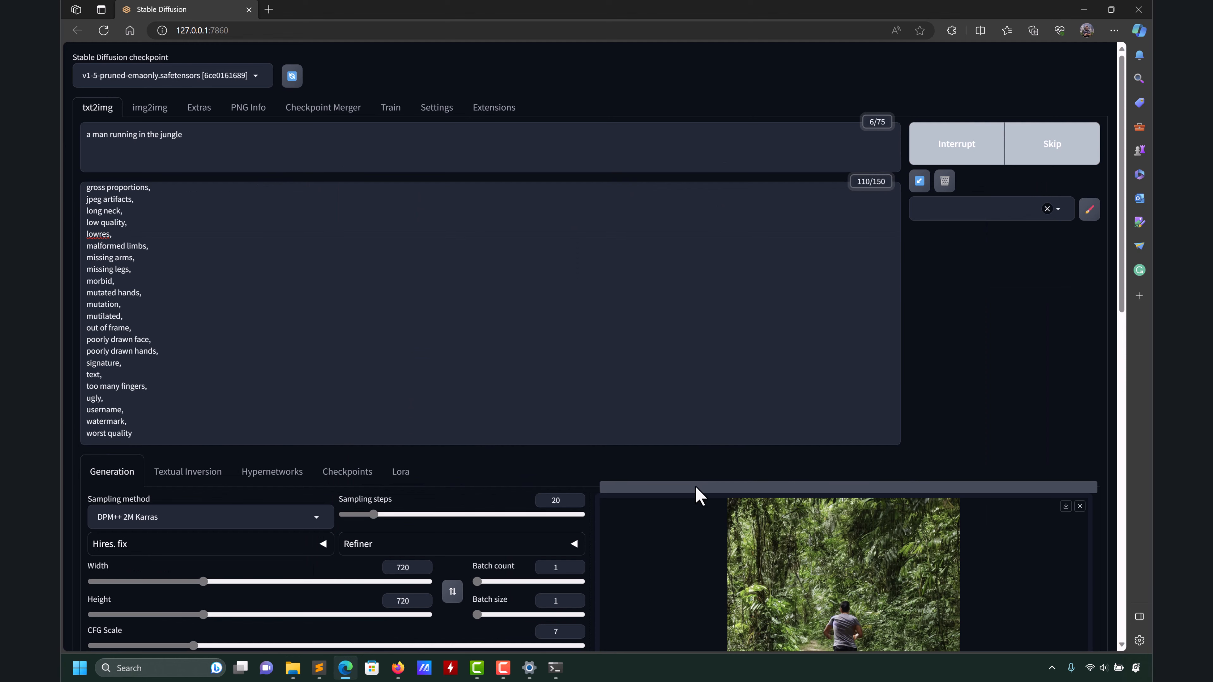
scroll(688, 511, down, 8)
scroll(681, 375, up, 2)
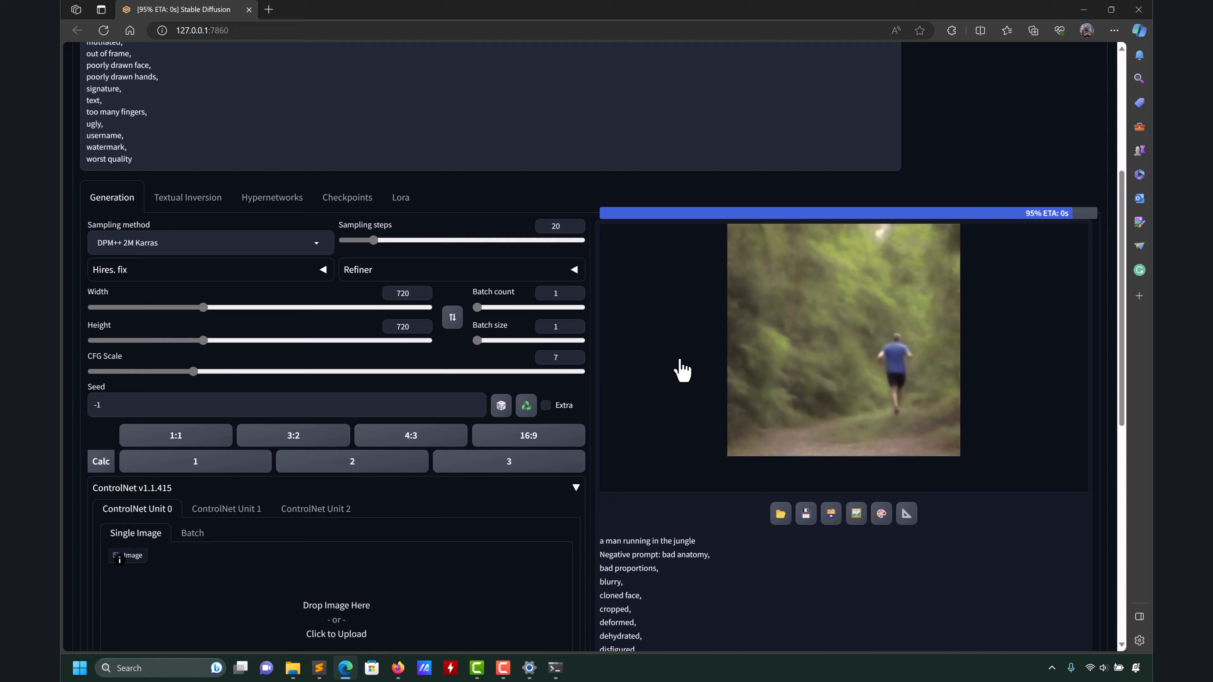
Generate three more variations with the same prompt and negative prompt, viewing each resulting image.
scroll(924, 189, up, 5)
click(979, 141)
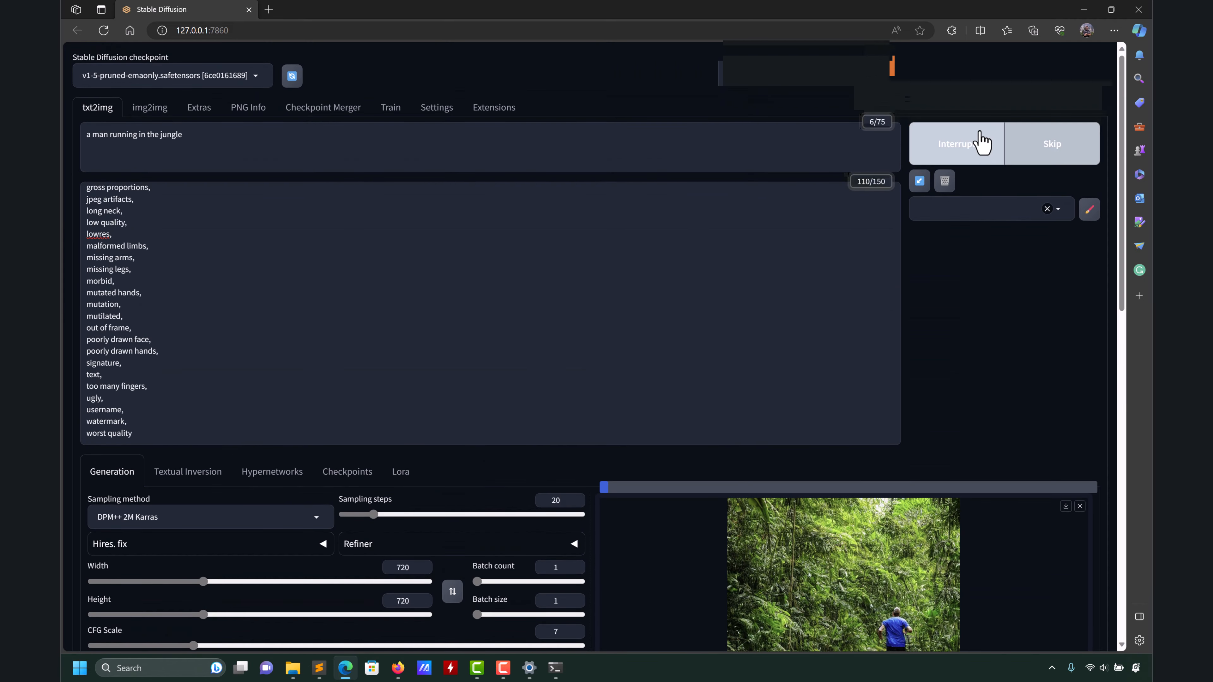
scroll(980, 317, down, 6)
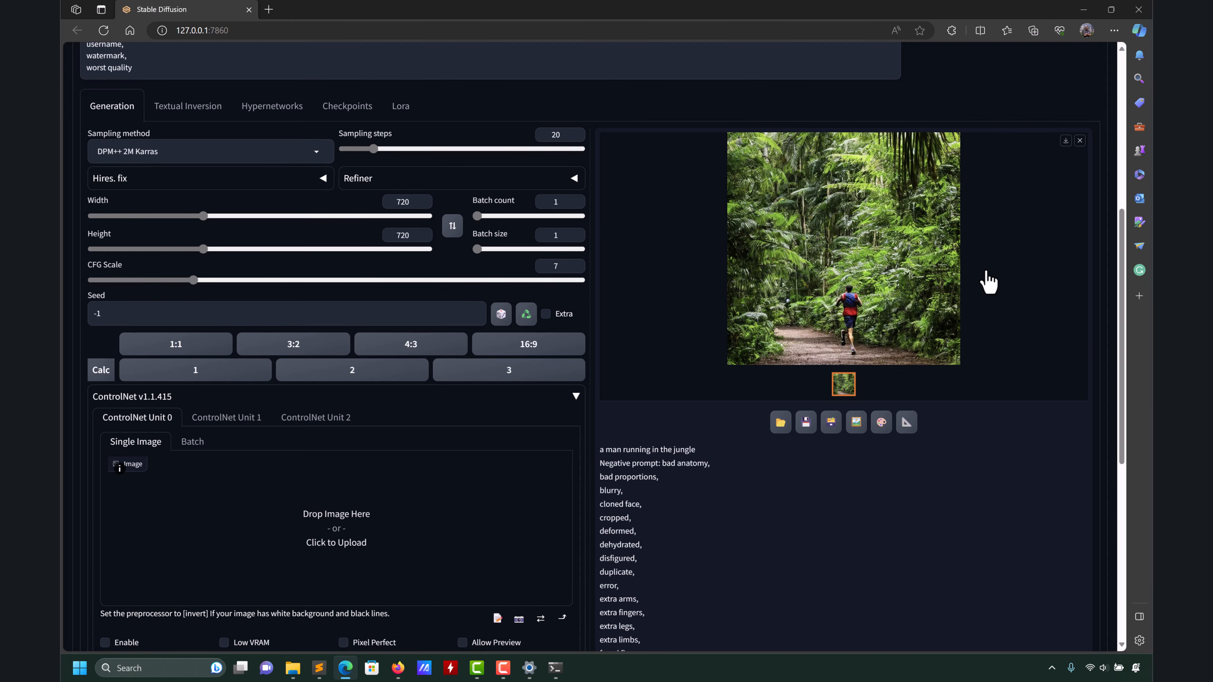
scroll(987, 282, up, 8)
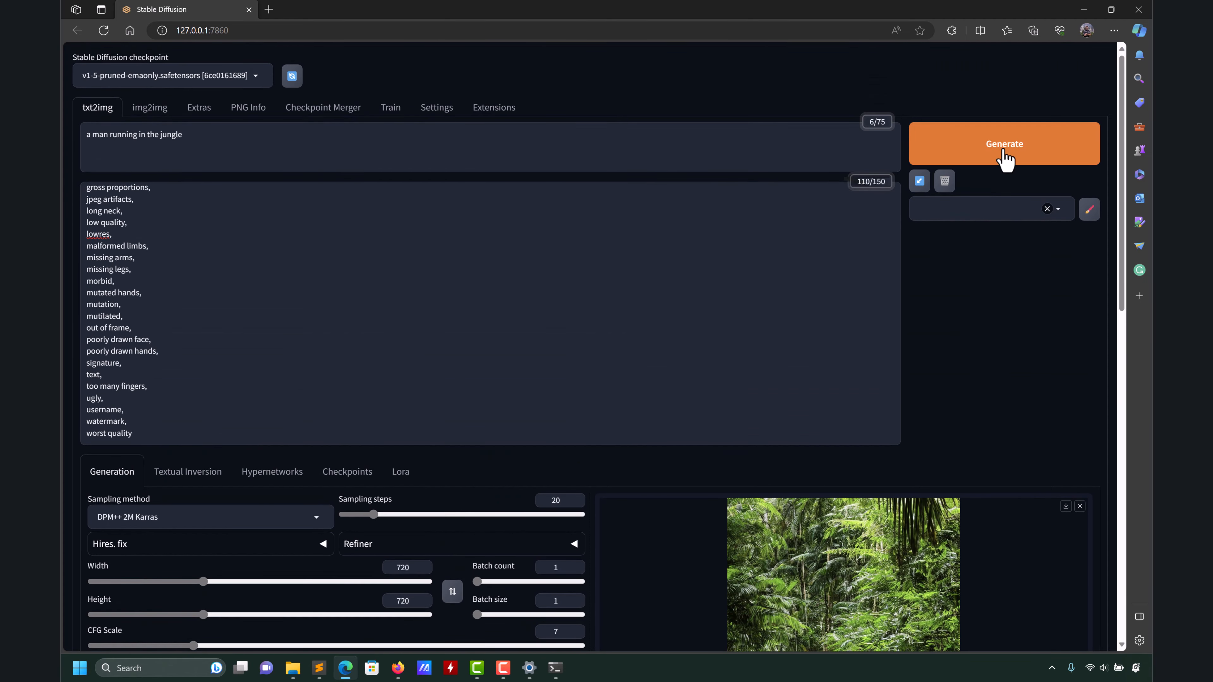
click(1004, 151)
scroll(958, 392, down, 8)
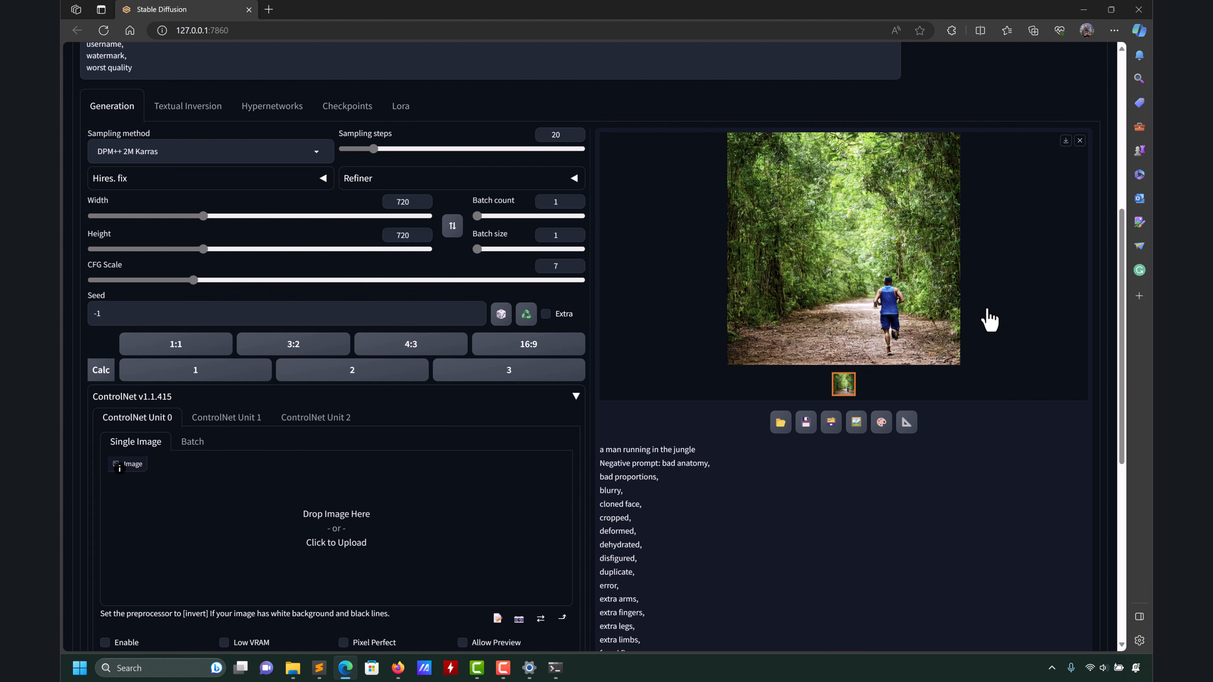
scroll(990, 320, up, 5)
click(1024, 60)
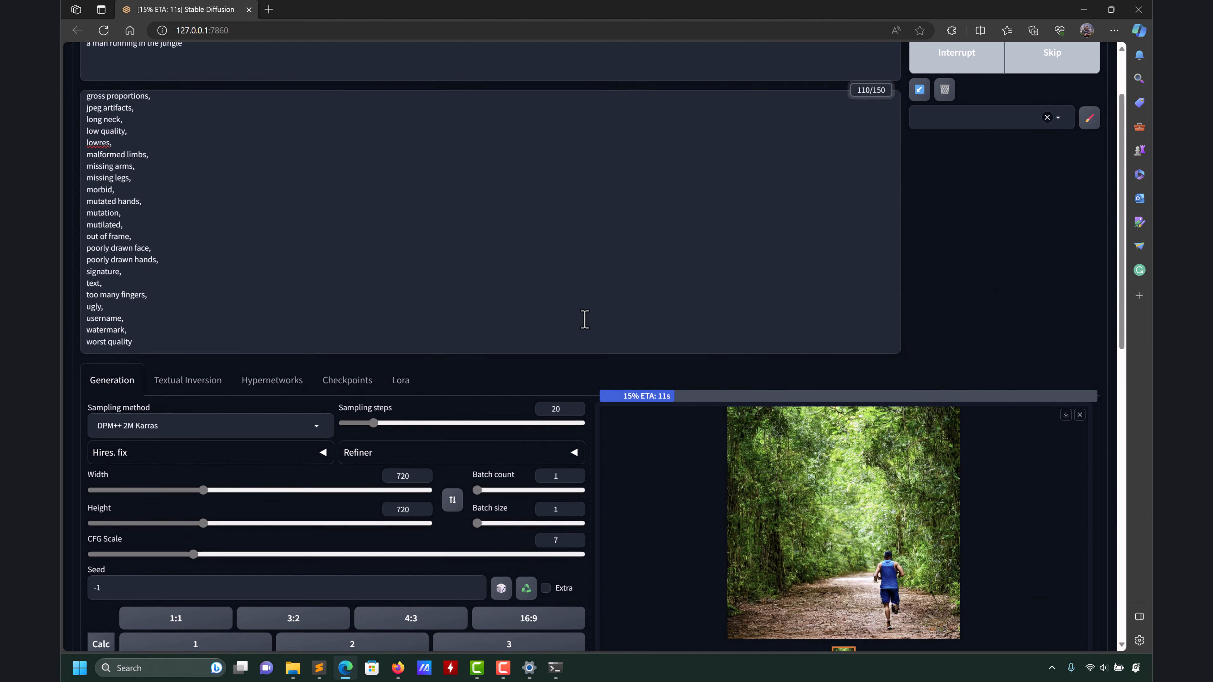
scroll(664, 472, down, 3)
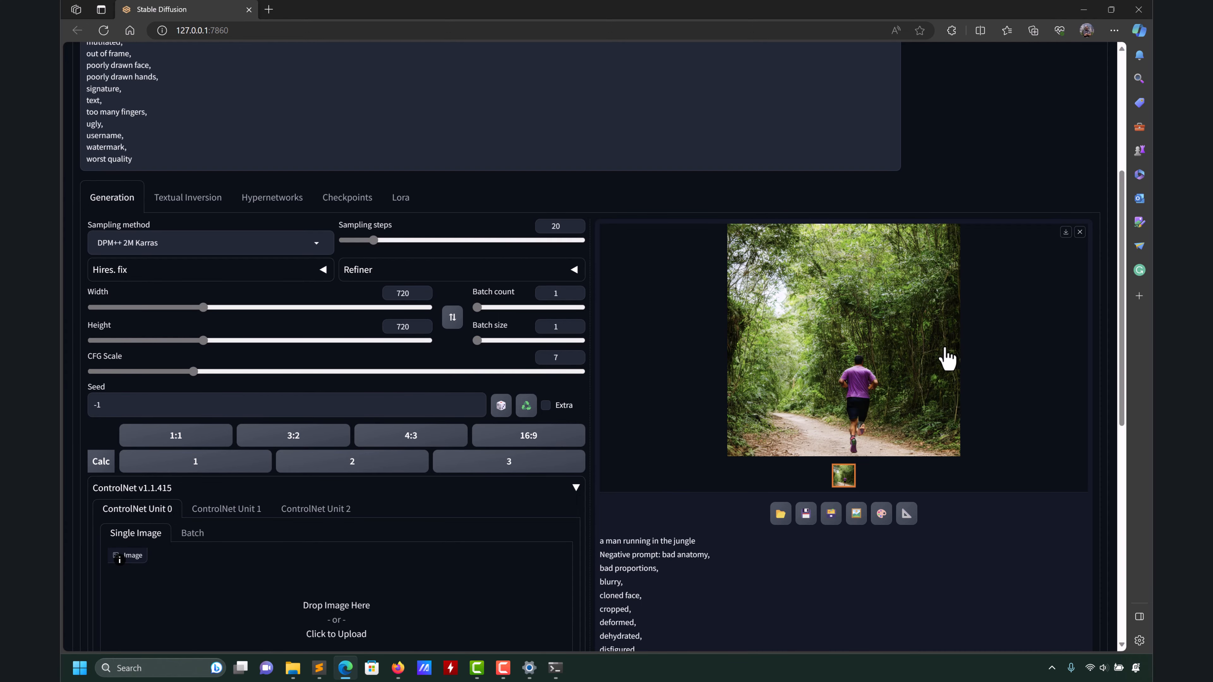
Load the latest generated image of the runner in the purple shirt as the single image of ControlNet Unit 0.
scroll(702, 363, down, 4)
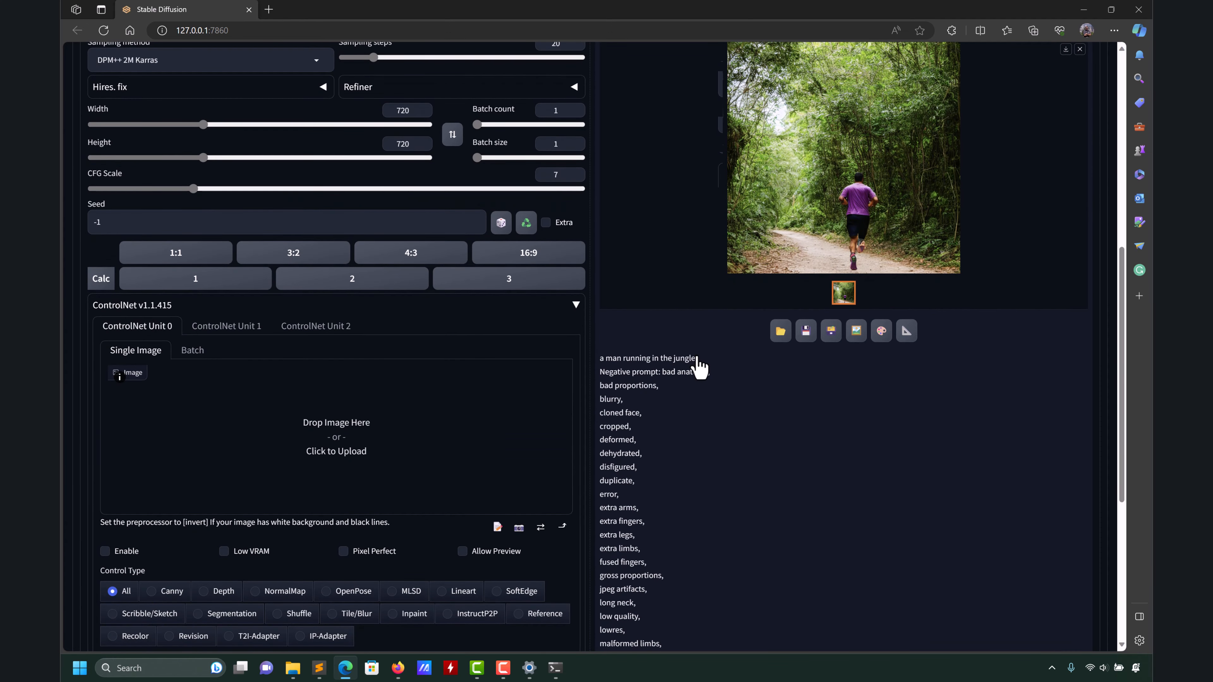
scroll(623, 352, up, 10)
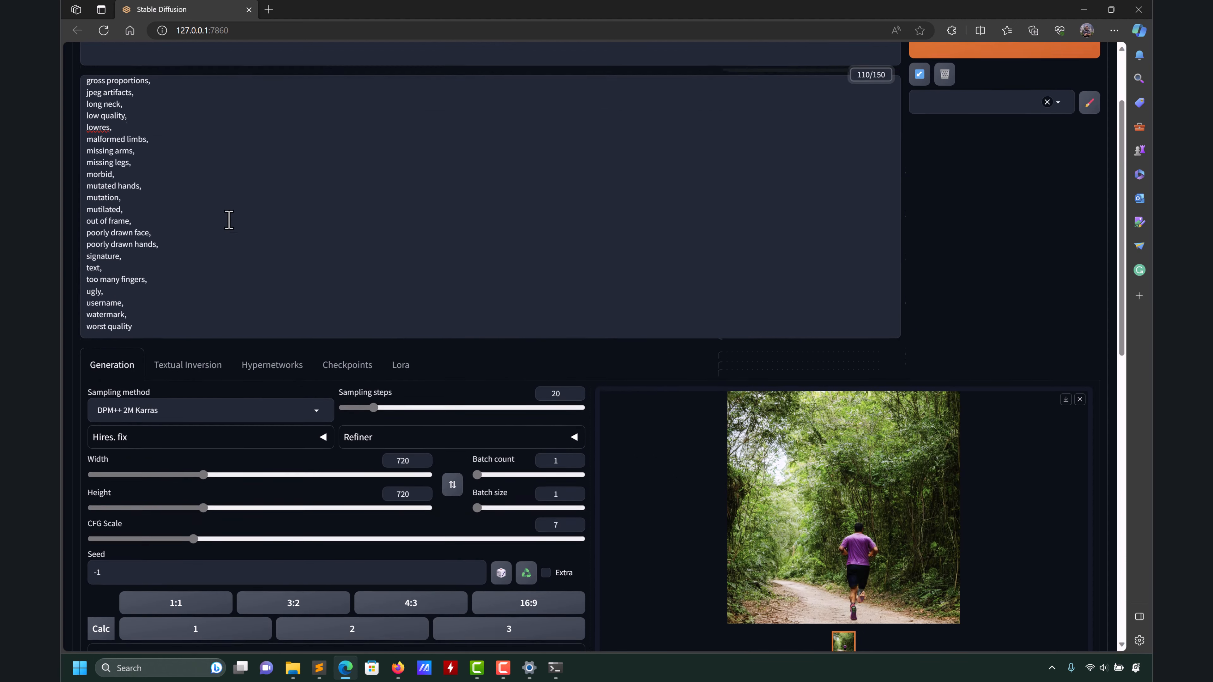
scroll(1058, 414, up, 2)
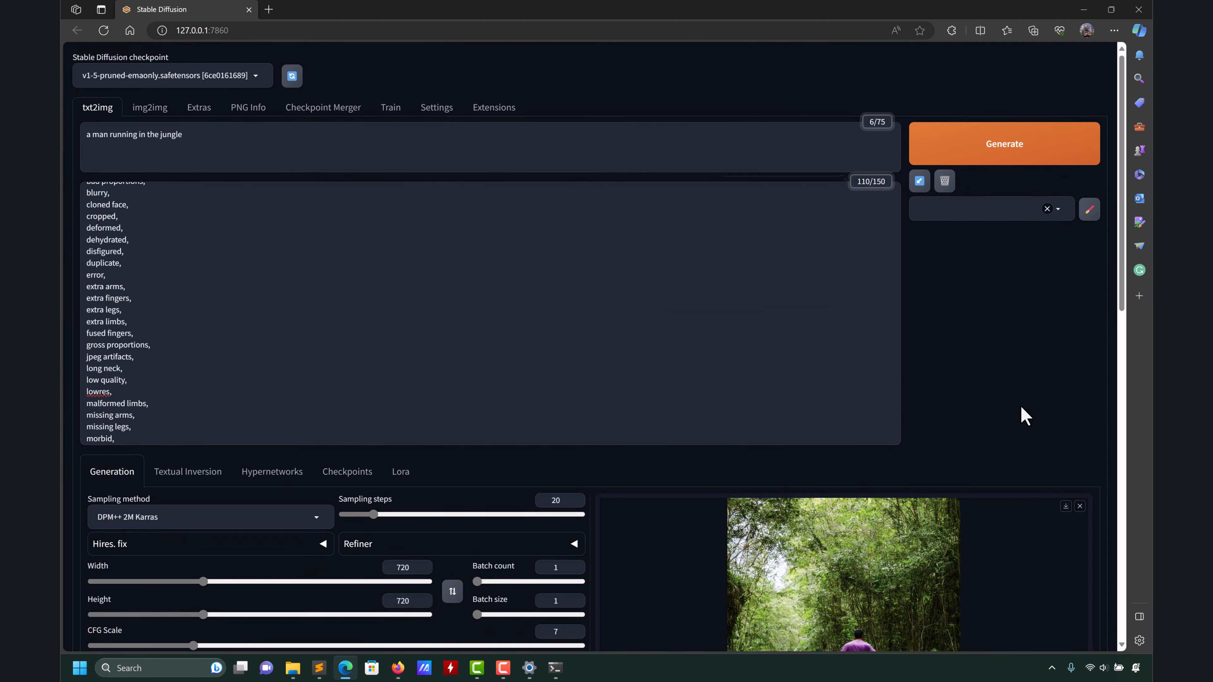
scroll(1021, 414, down, 10)
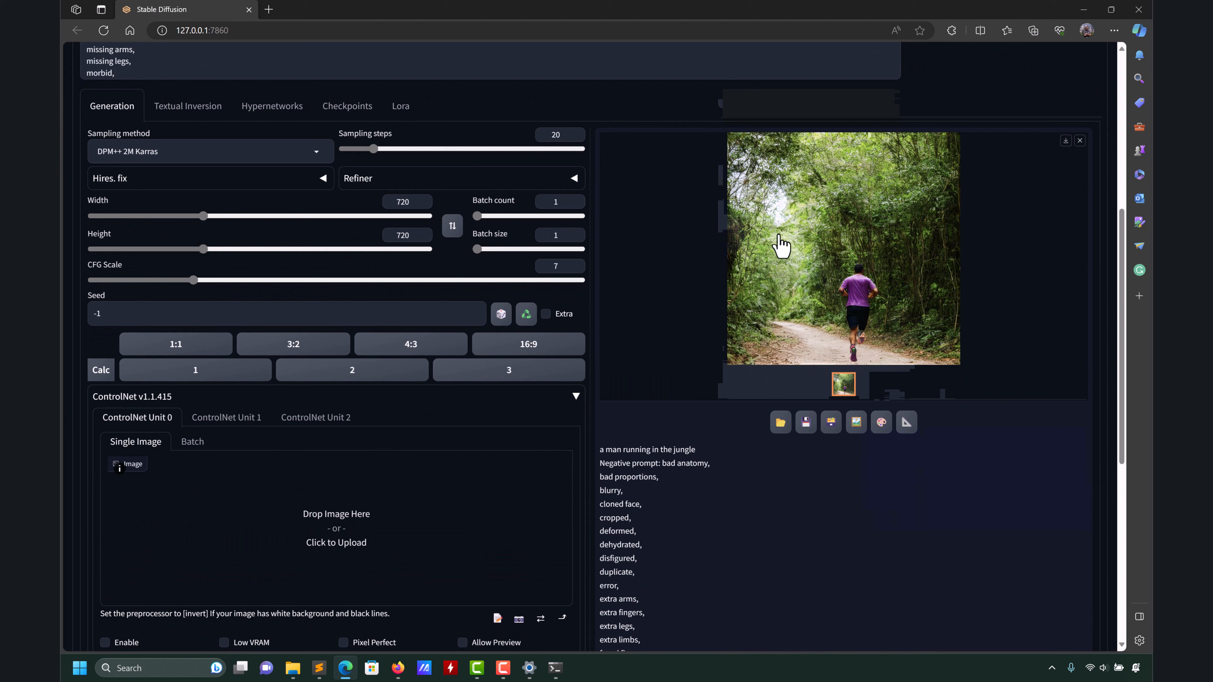
drag(835, 239, 325, 552)
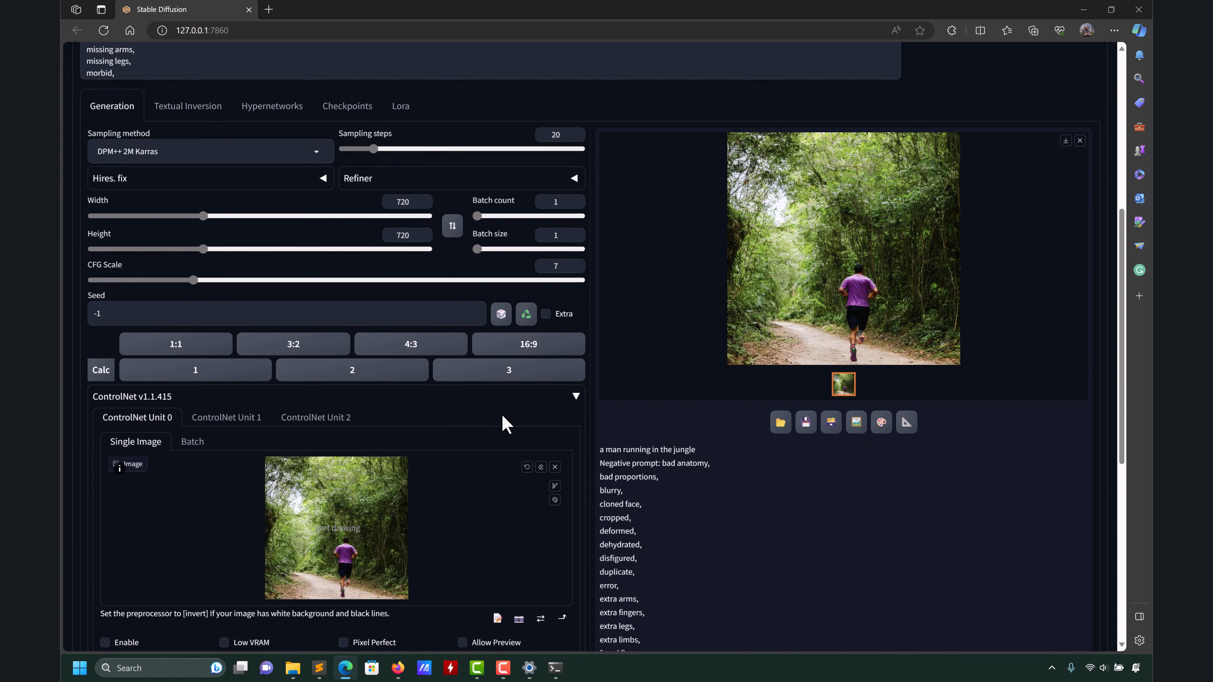
click(575, 399)
click(573, 402)
Enable ControlNet Unit 0 and switch on its Pixel Perfect and Allow Preview options.
scroll(171, 509, down, 5)
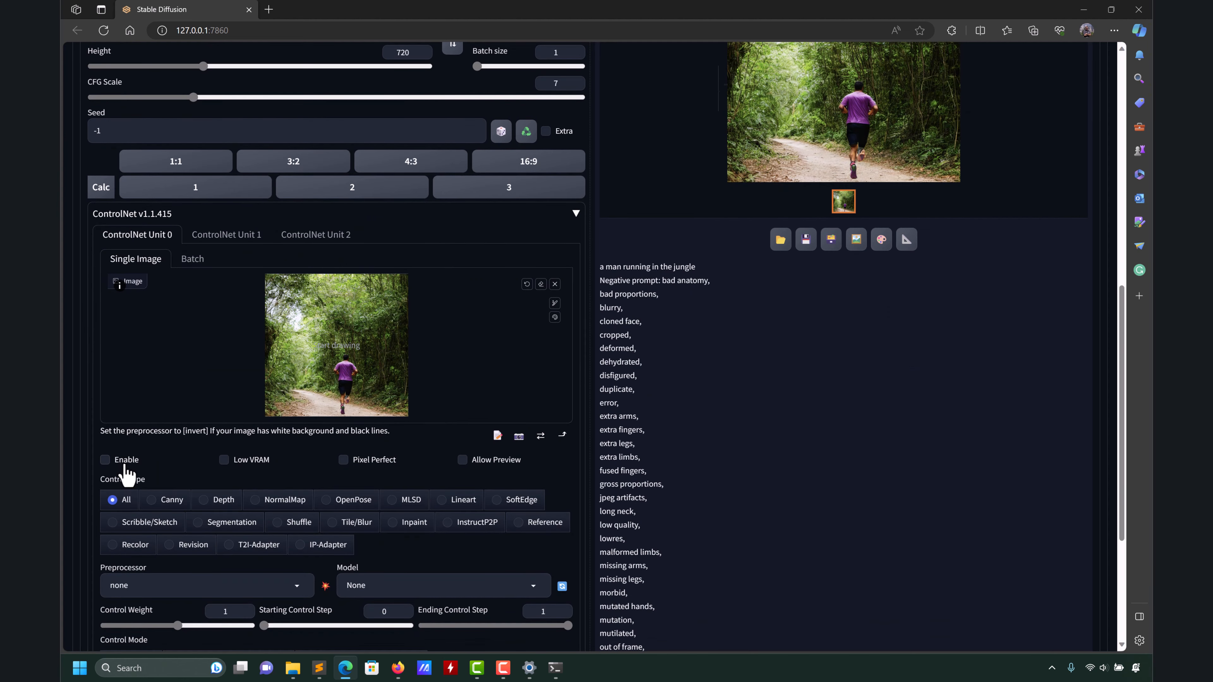
click(125, 461)
click(343, 462)
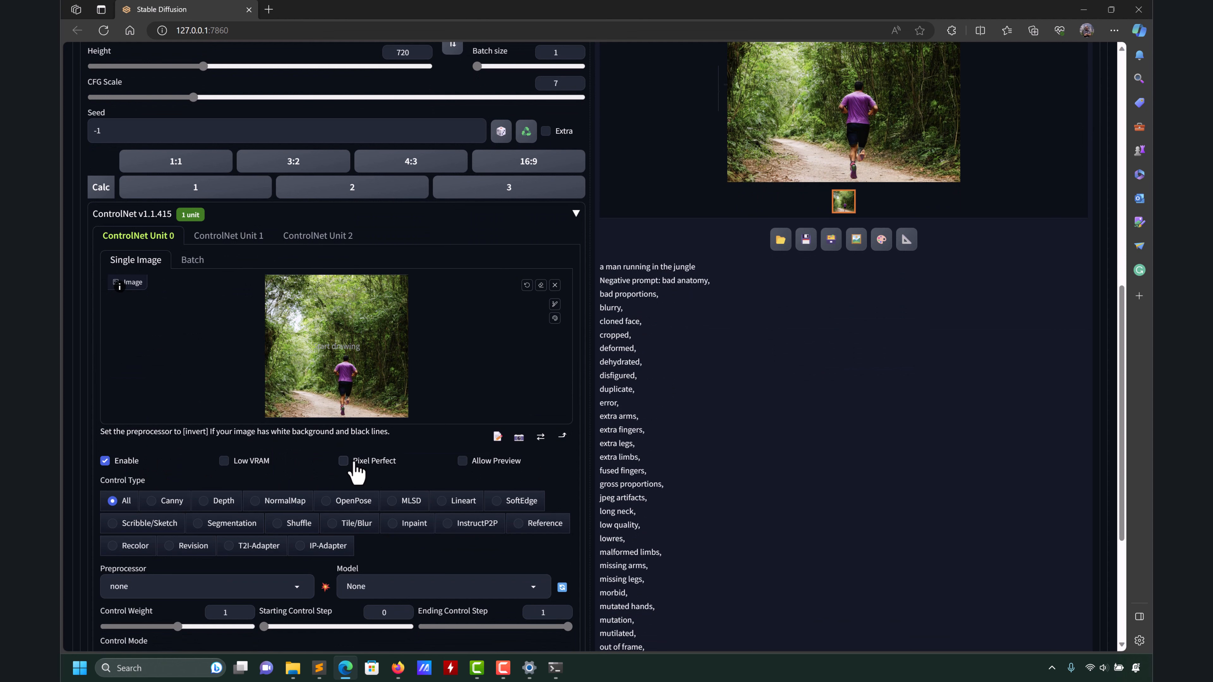
click(462, 461)
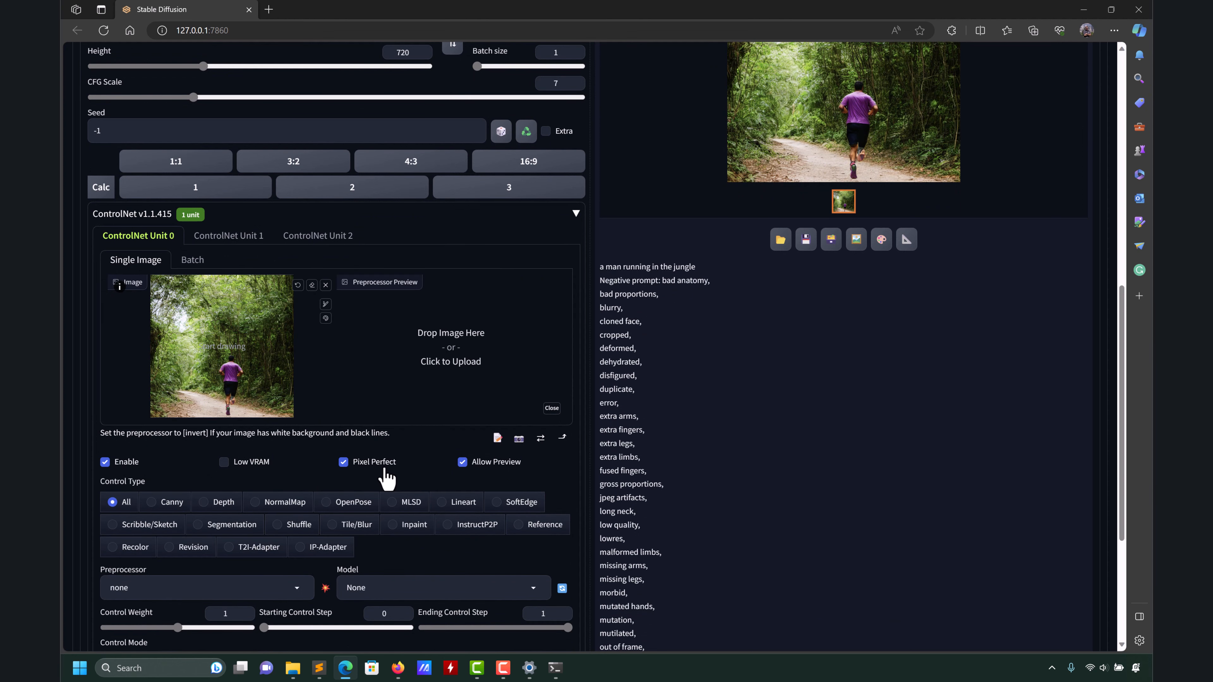
Choose the openpose preprocessor for ControlNet Unit 0 and run it on the control image to produce a preview.
scroll(420, 555, down, 2)
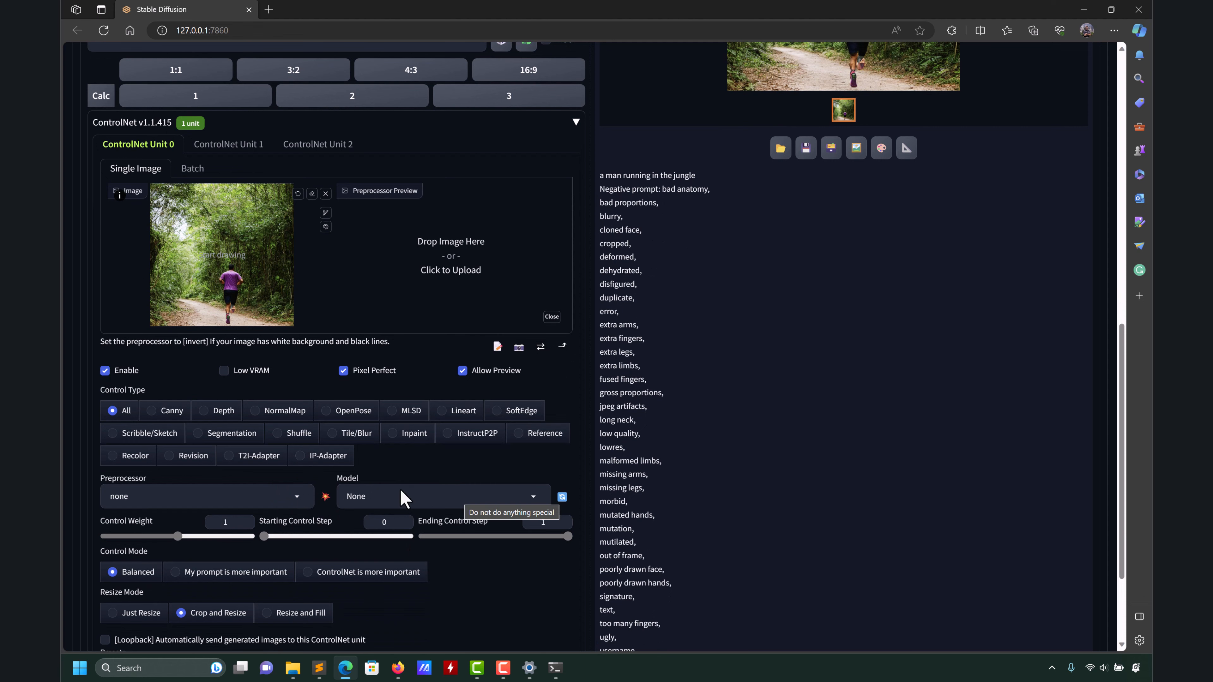
scroll(244, 384, up, 4)
scroll(296, 461, down, 6)
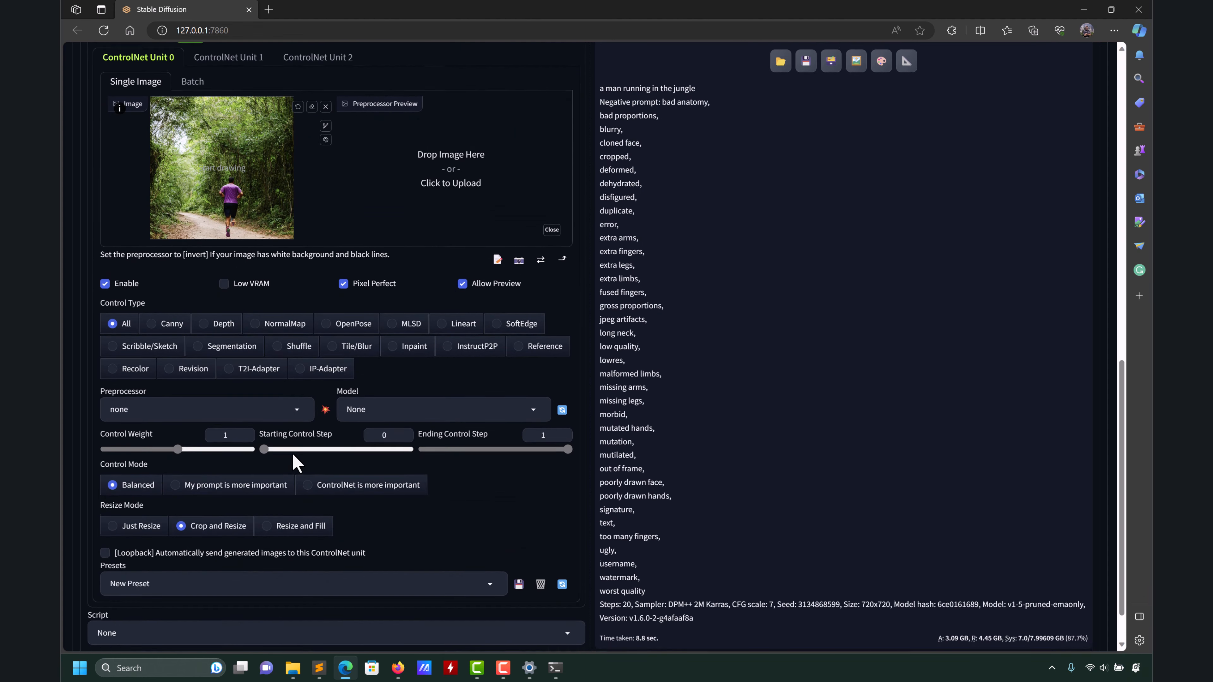
click(296, 406)
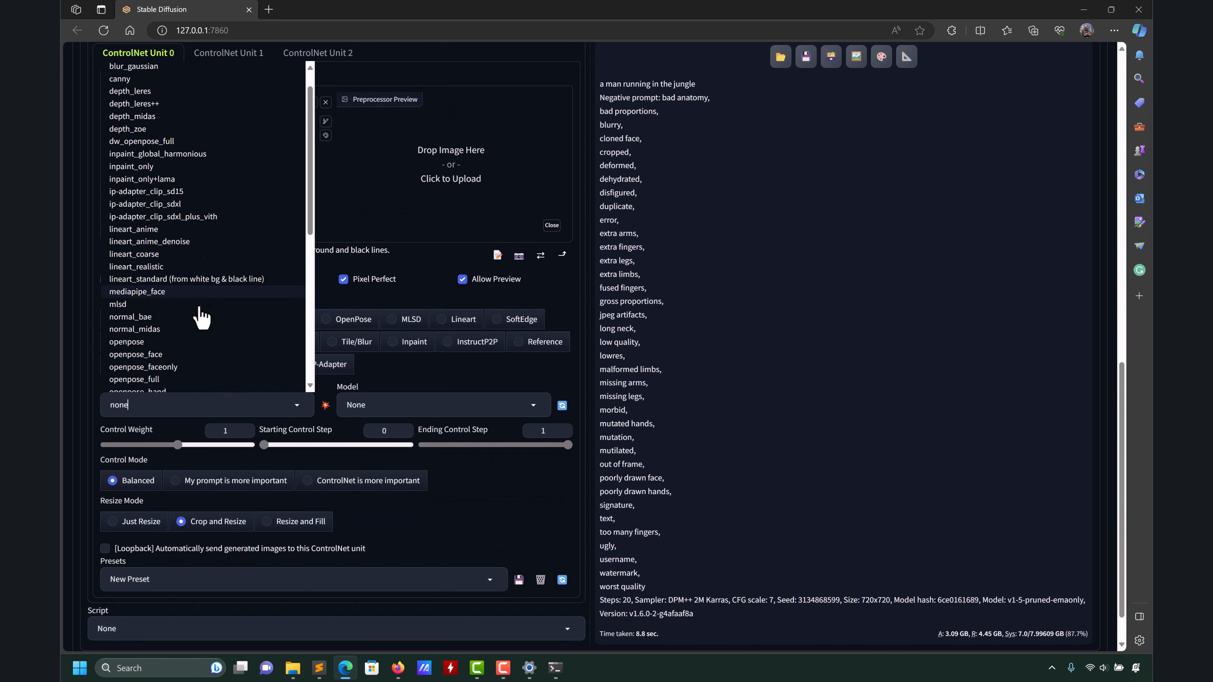
scroll(136, 273, down, 1)
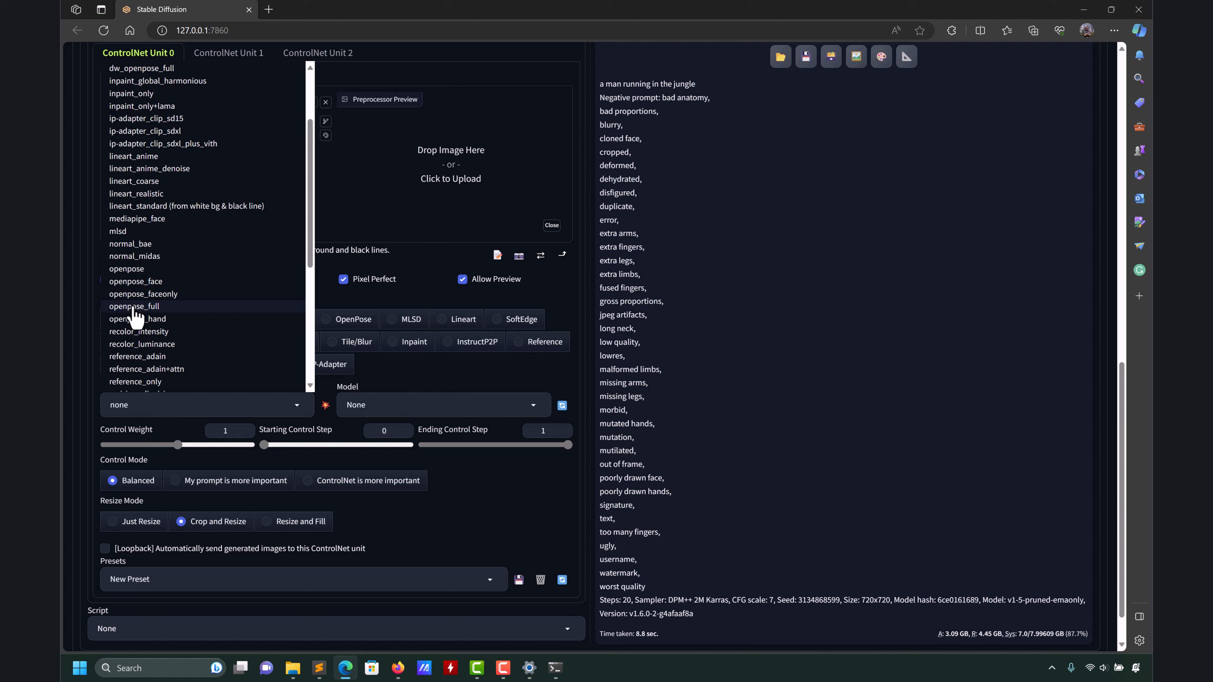
click(127, 268)
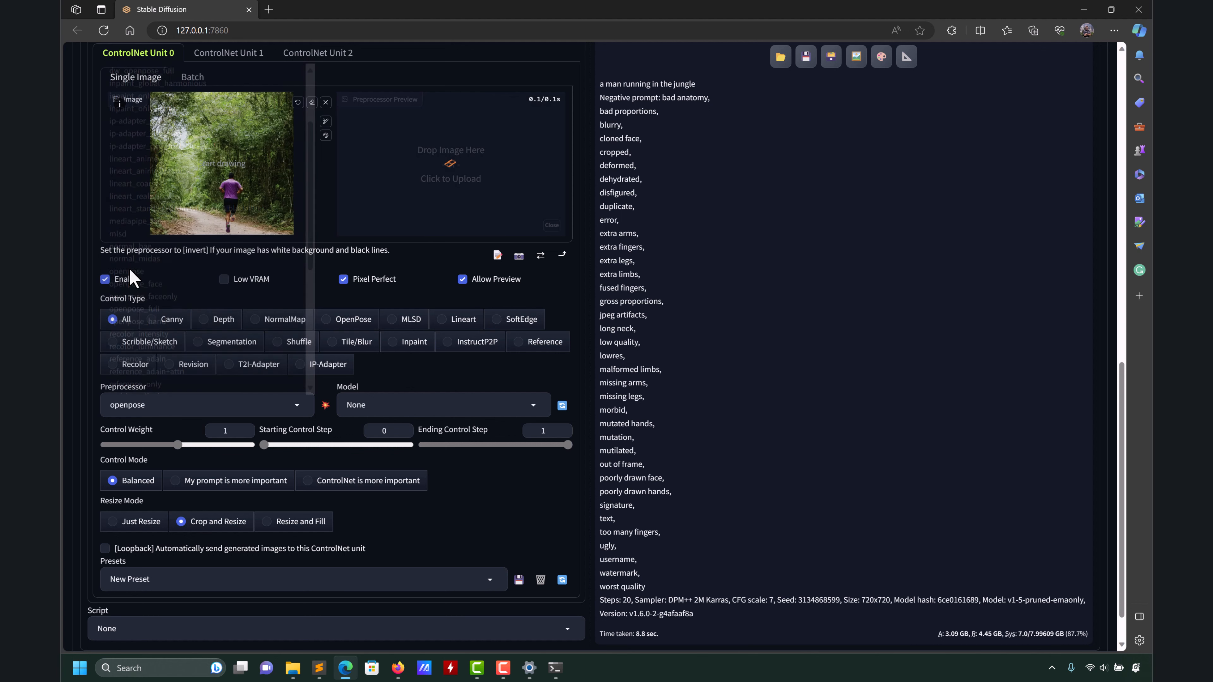
click(325, 405)
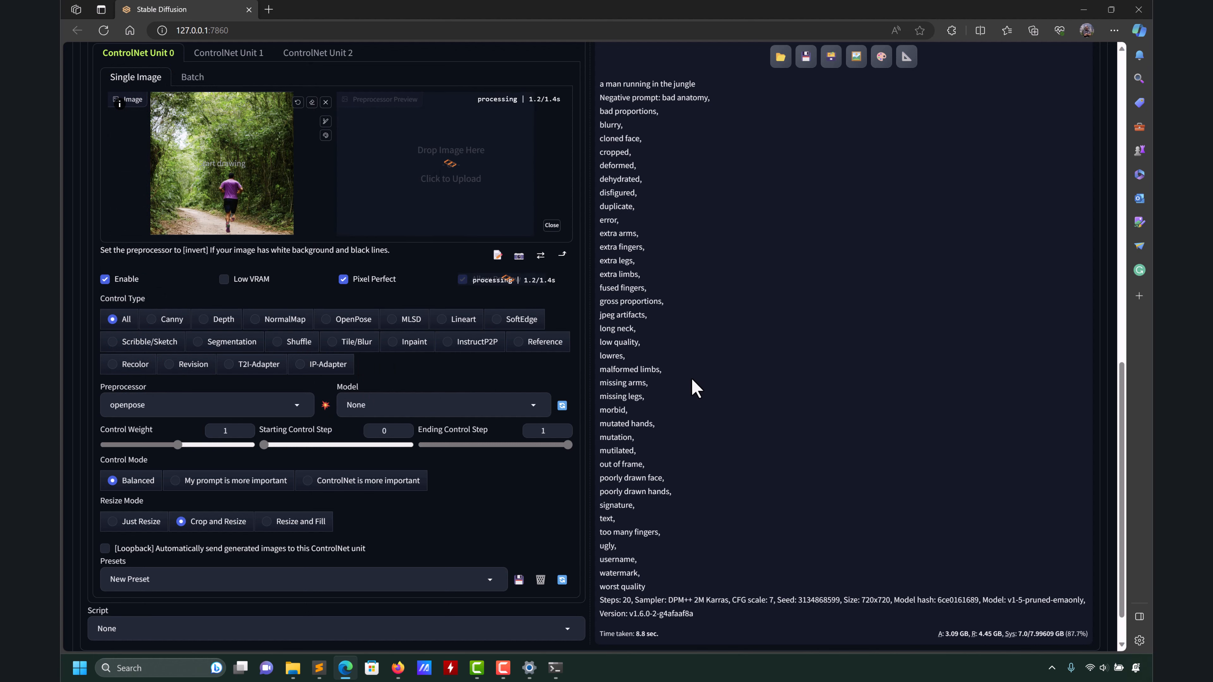
scroll(696, 388, up, 3)
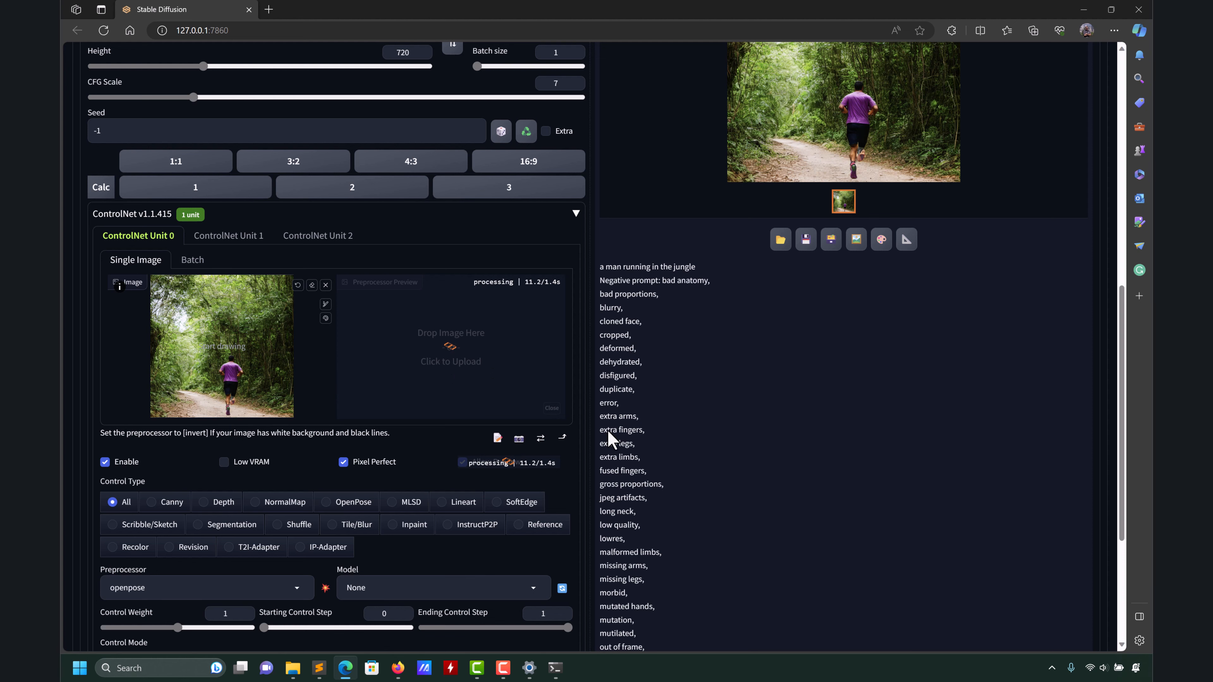
Check the openpose model downloads in the console window and inspect the detected pose over the runner in the openpose editor.
click(555, 667)
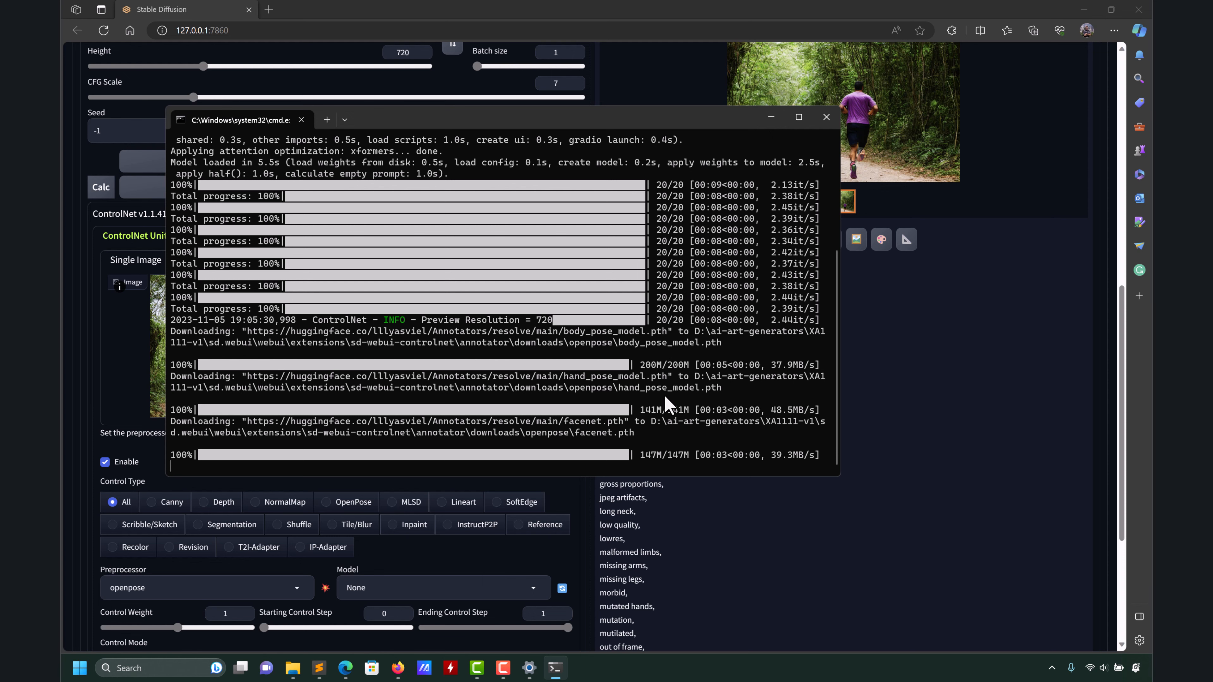
click(764, 120)
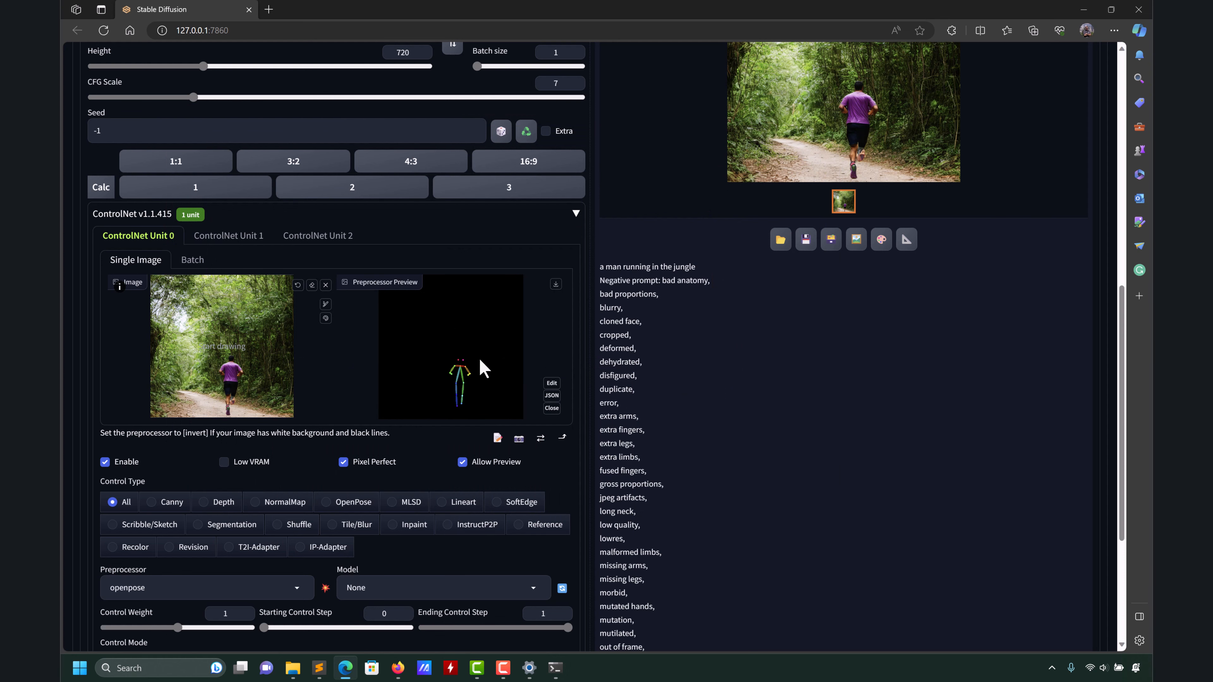
click(549, 384)
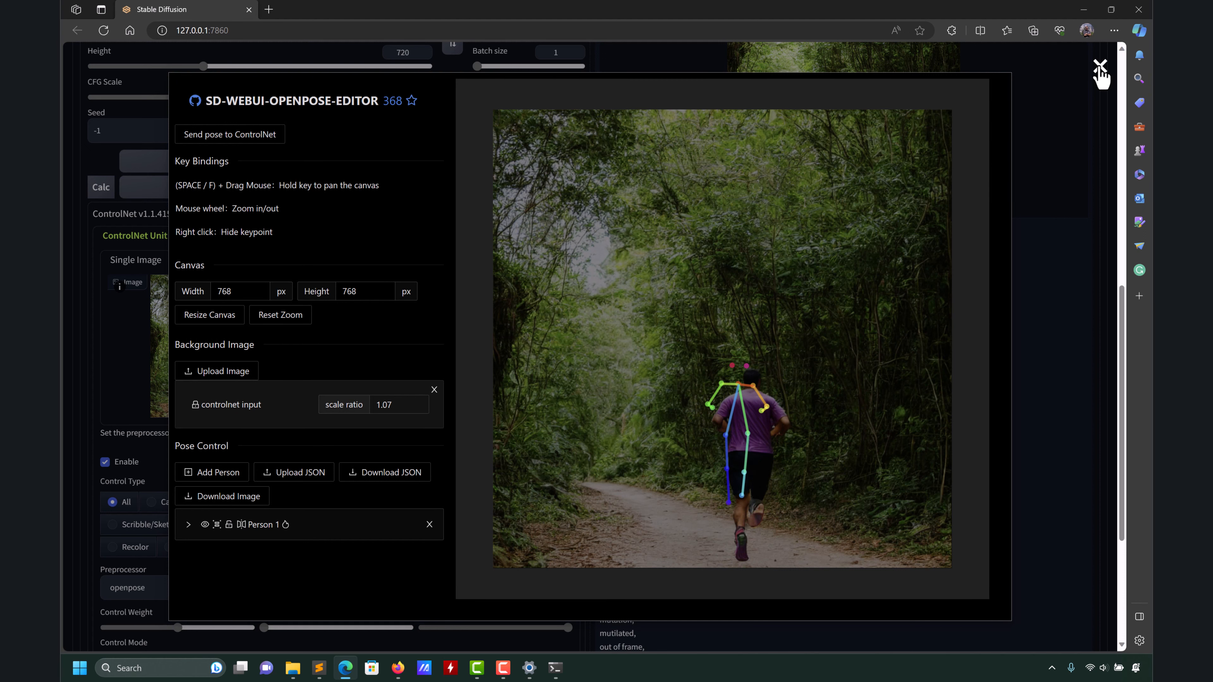
click(1100, 67)
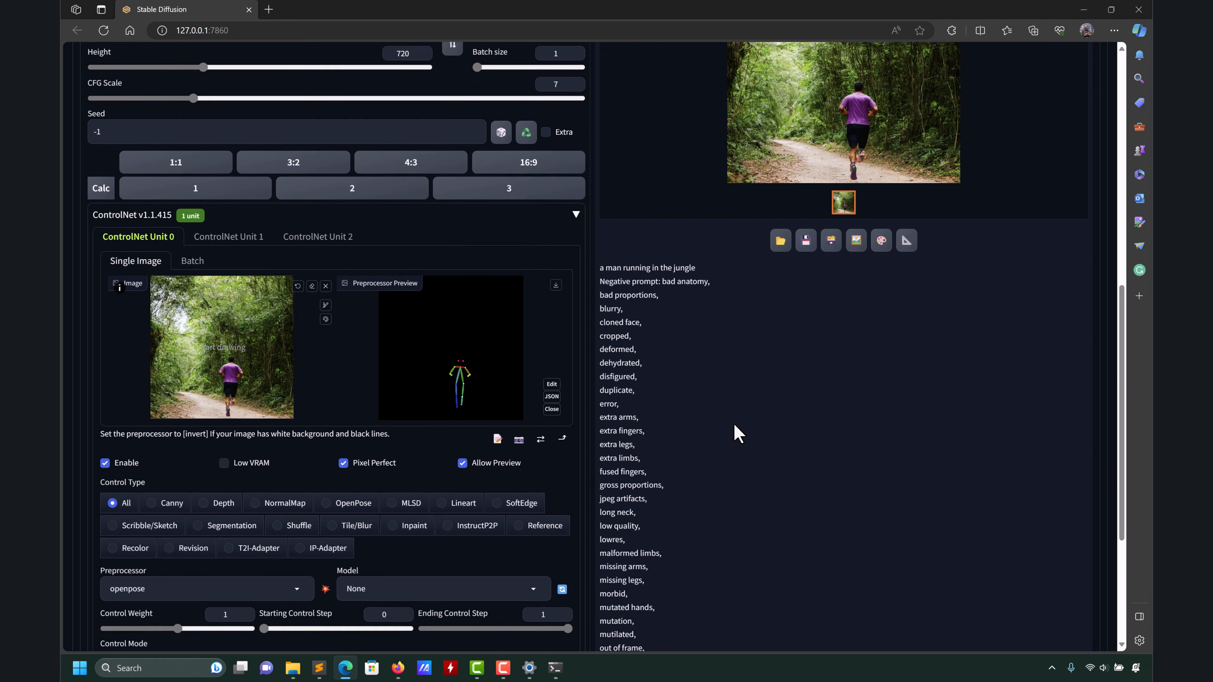
Select control_v11p_sd15_openpose [cab727d4] as the model for ControlNet Unit 0.
scroll(735, 433, up, 5)
scroll(733, 432, down, 8)
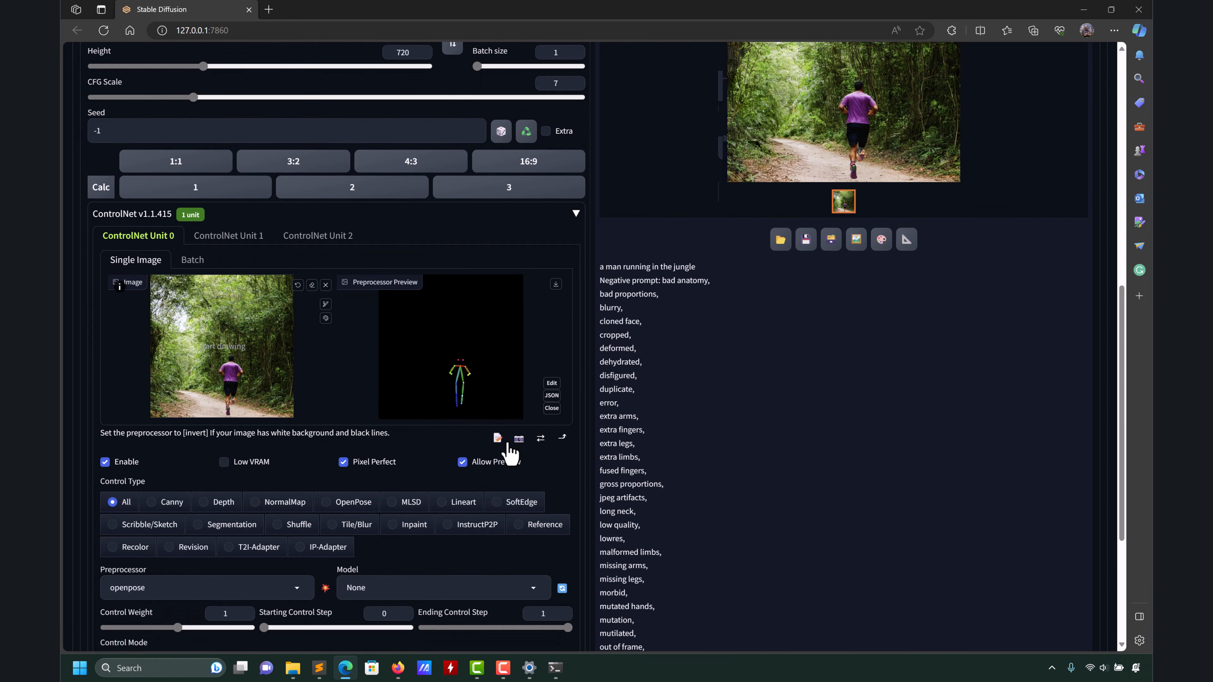
scroll(714, 407, down, 1)
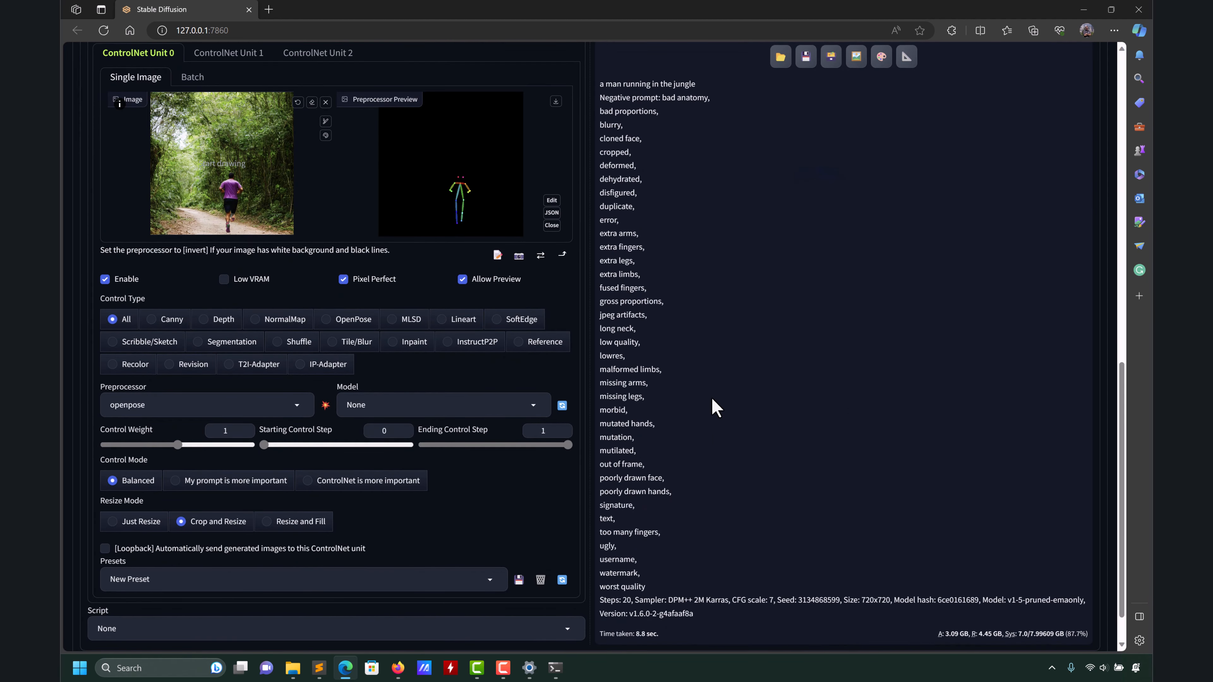
scroll(714, 410, up, 7)
scroll(714, 410, down, 5)
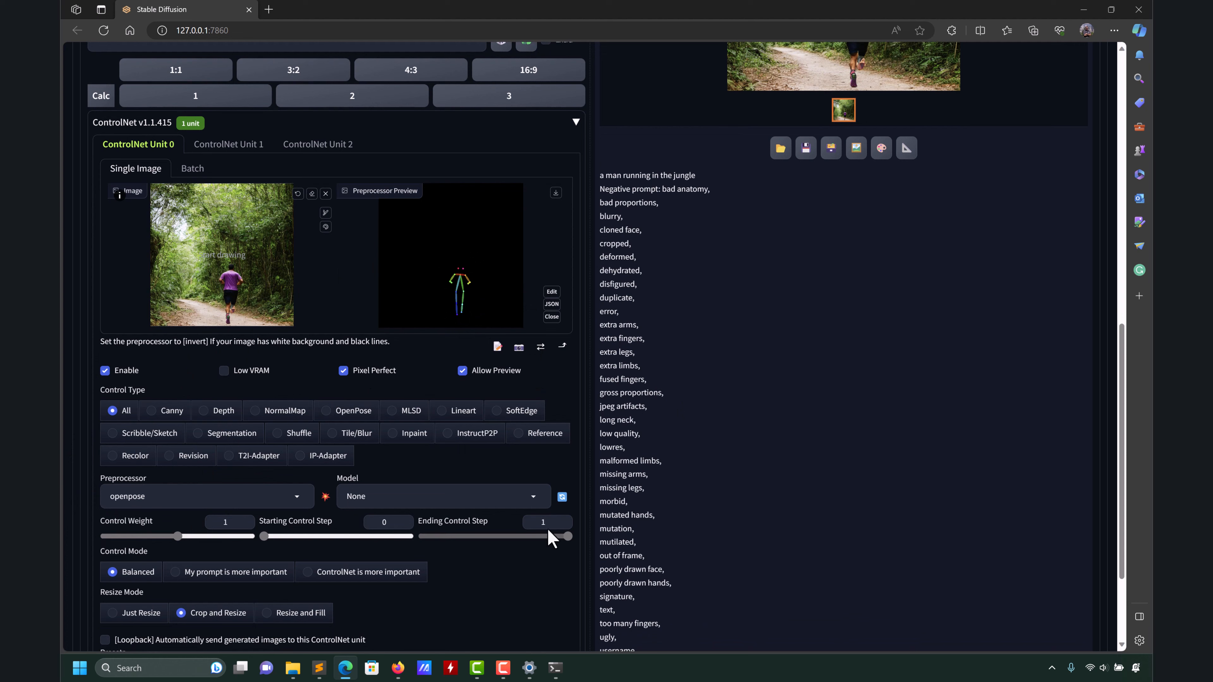
click(542, 499)
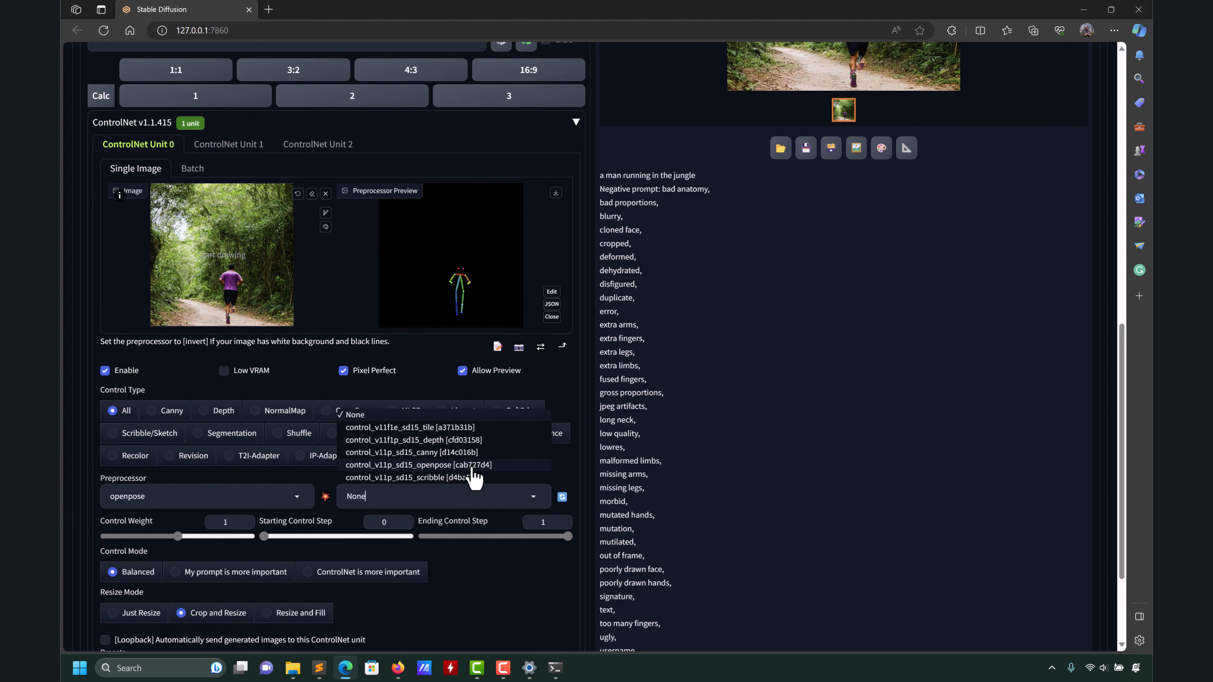
click(433, 465)
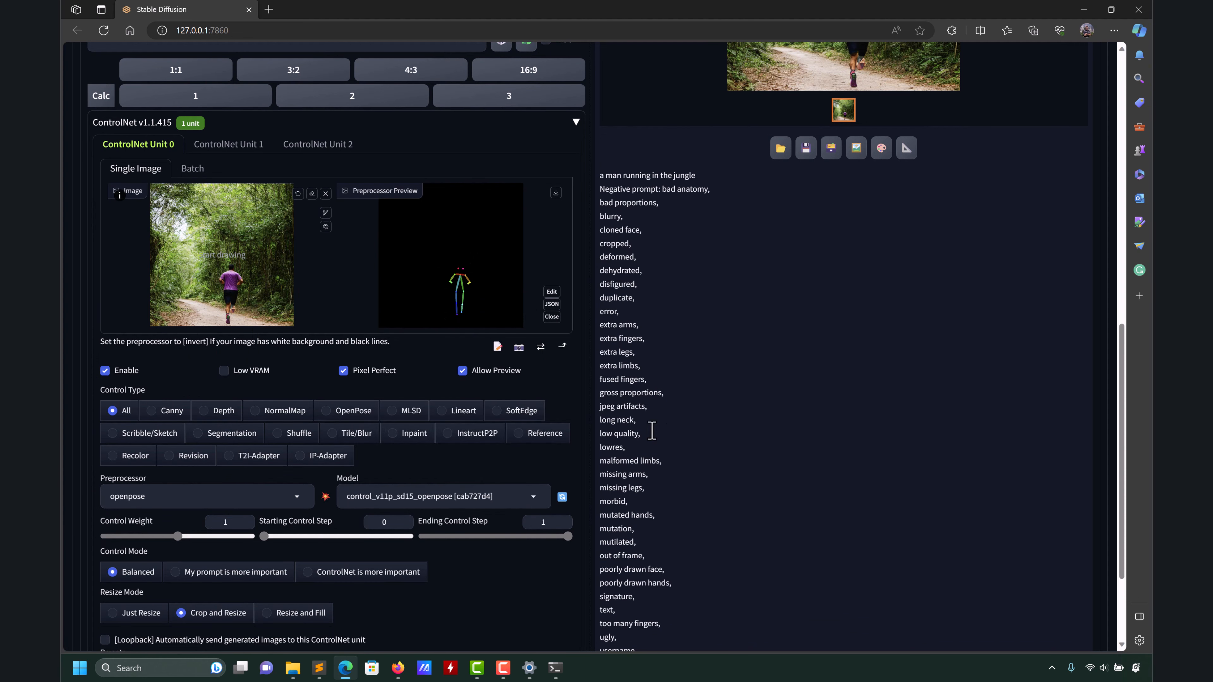
Change the subject of the prompt so it reads "a woman running in the jungle".
scroll(652, 431, up, 15)
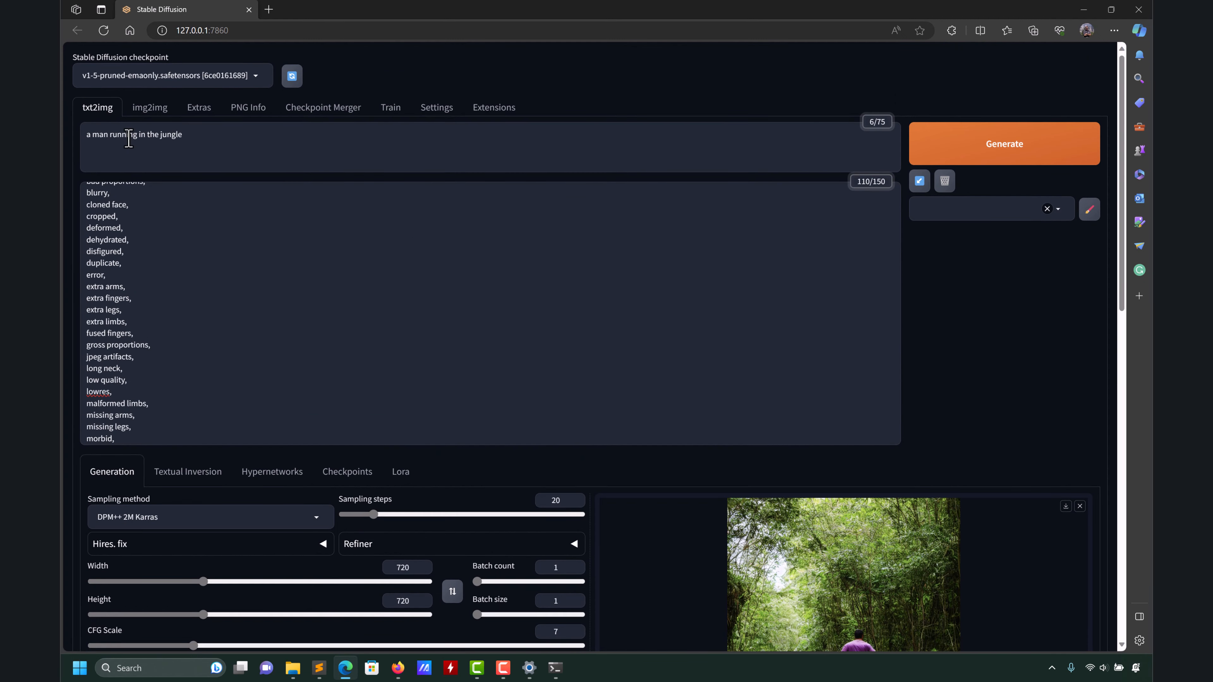
click(99, 135)
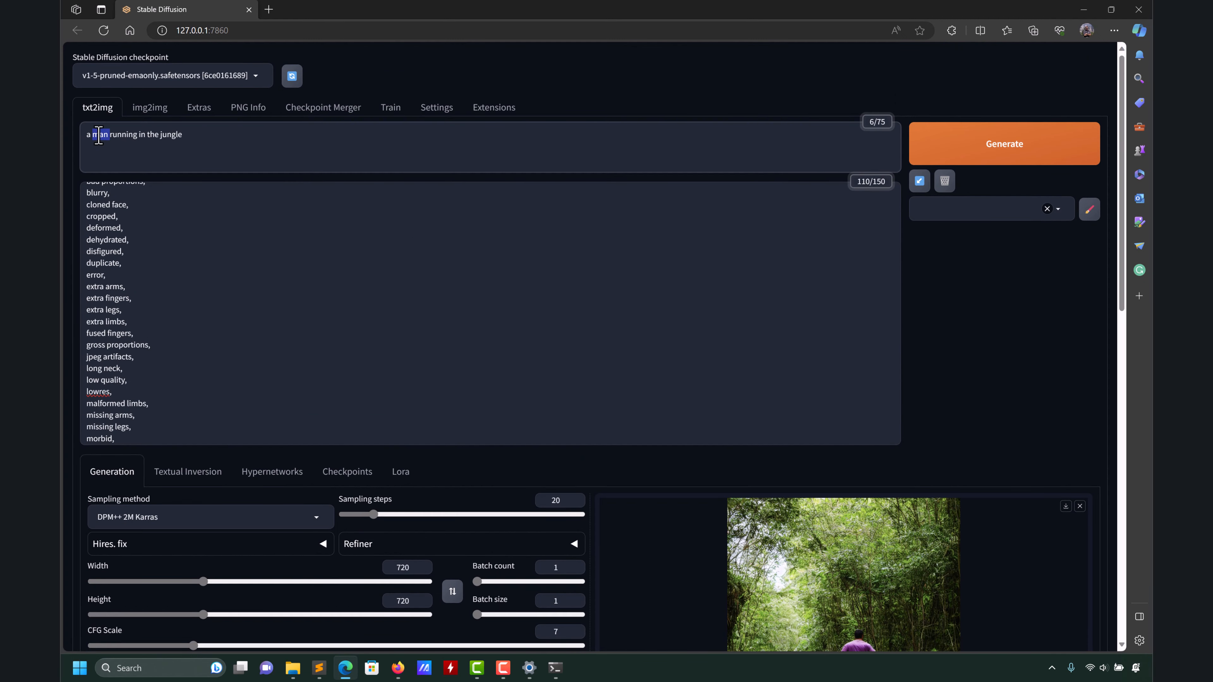
text(woman)
Review the ControlNet Unit 0 settings and generate an image from the woman prompt using the openpose control.
scroll(582, 387, down, 5)
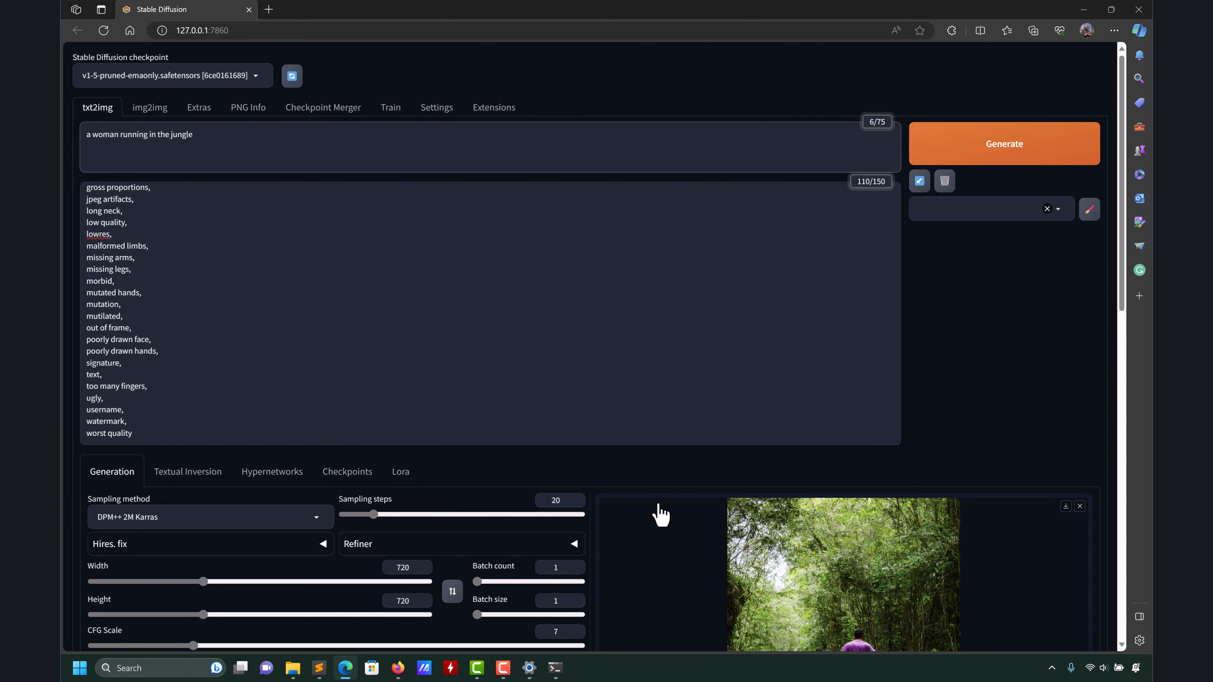
scroll(658, 512, down, 10)
scroll(661, 496, up, 3)
scroll(663, 492, down, 3)
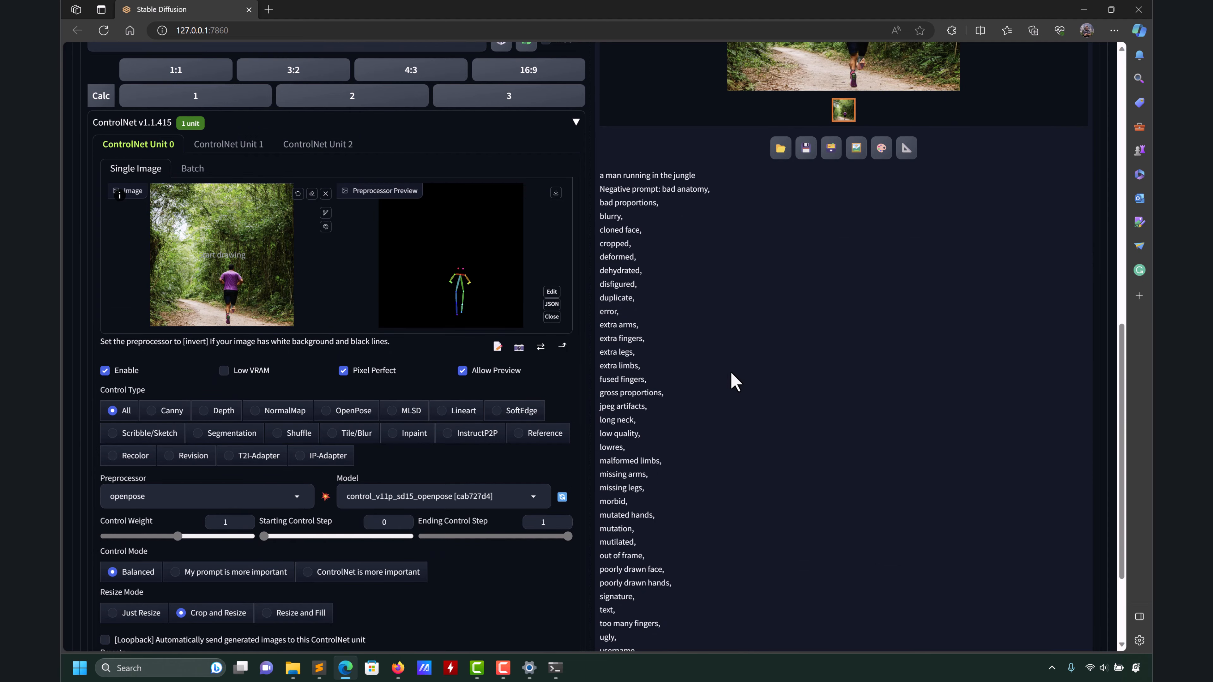
scroll(733, 381, down, 2)
scroll(731, 382, up, 15)
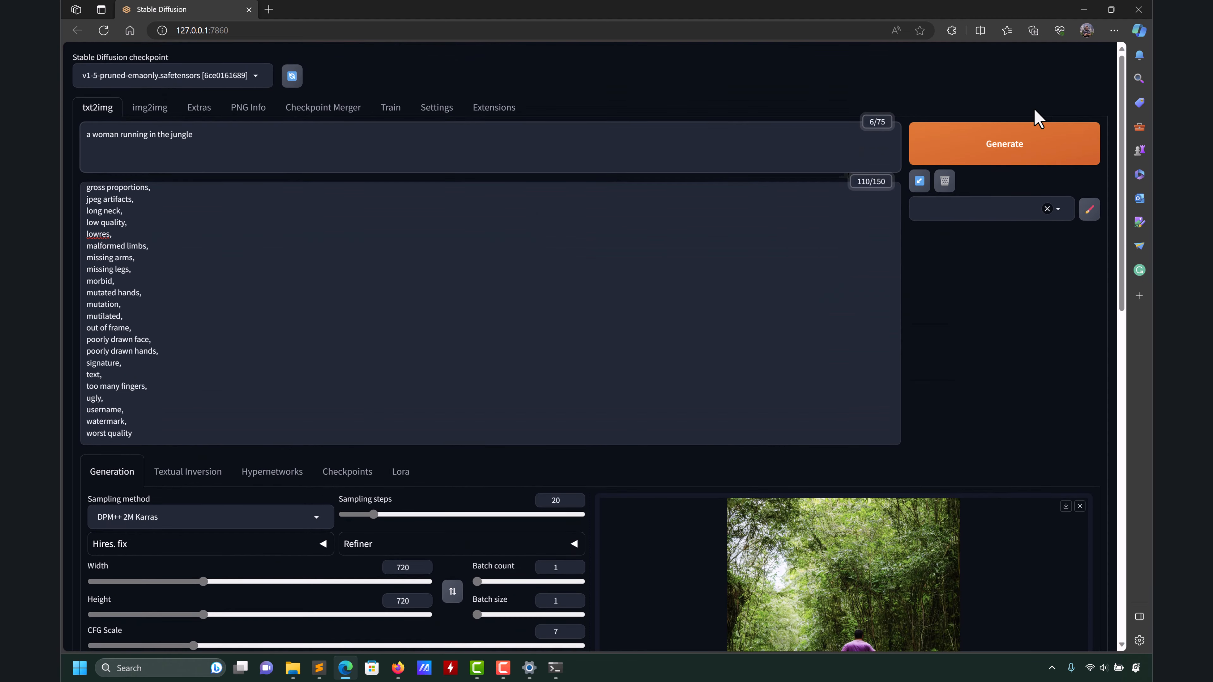
click(991, 153)
Look over the ControlNet Unit 0 settings during generation and compare the resulting image with the control image.
scroll(678, 483, down, 10)
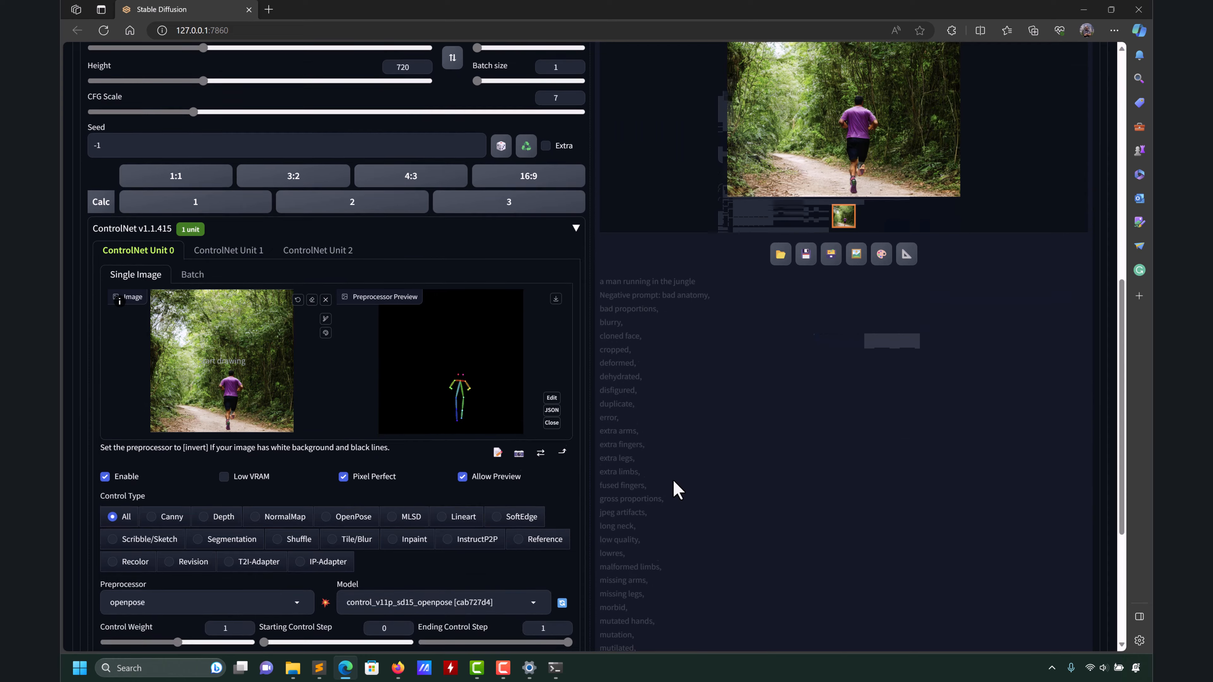
scroll(672, 479, down, 1)
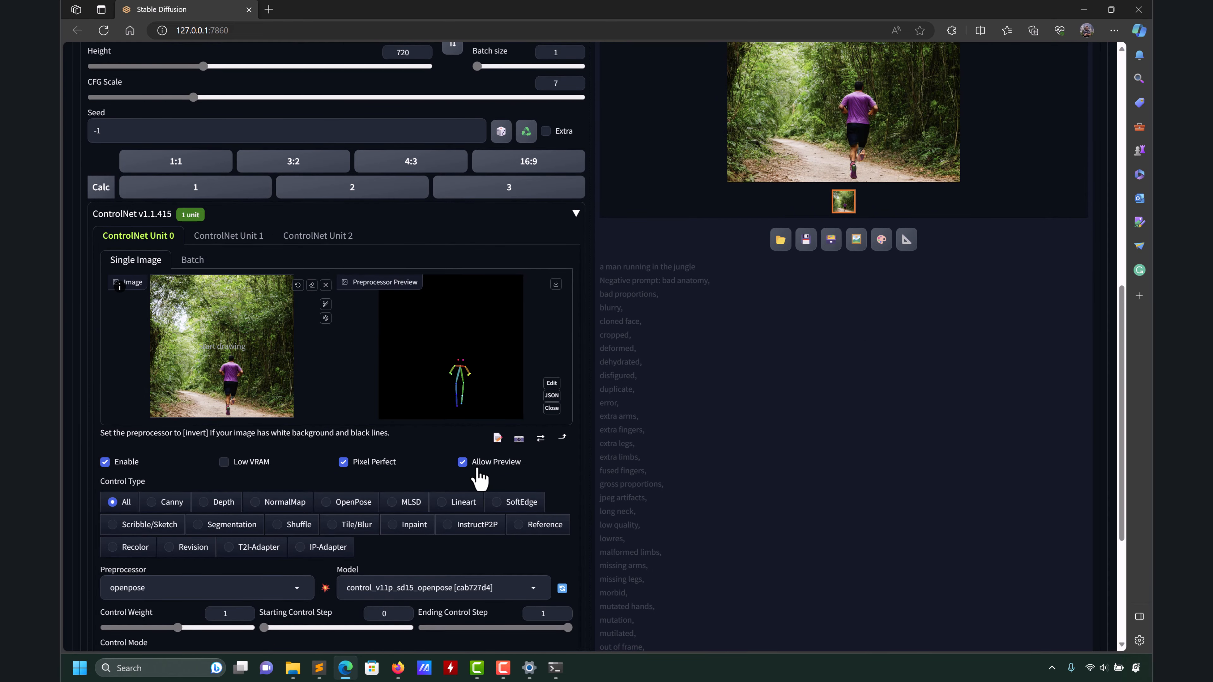
scroll(728, 516, down, 2)
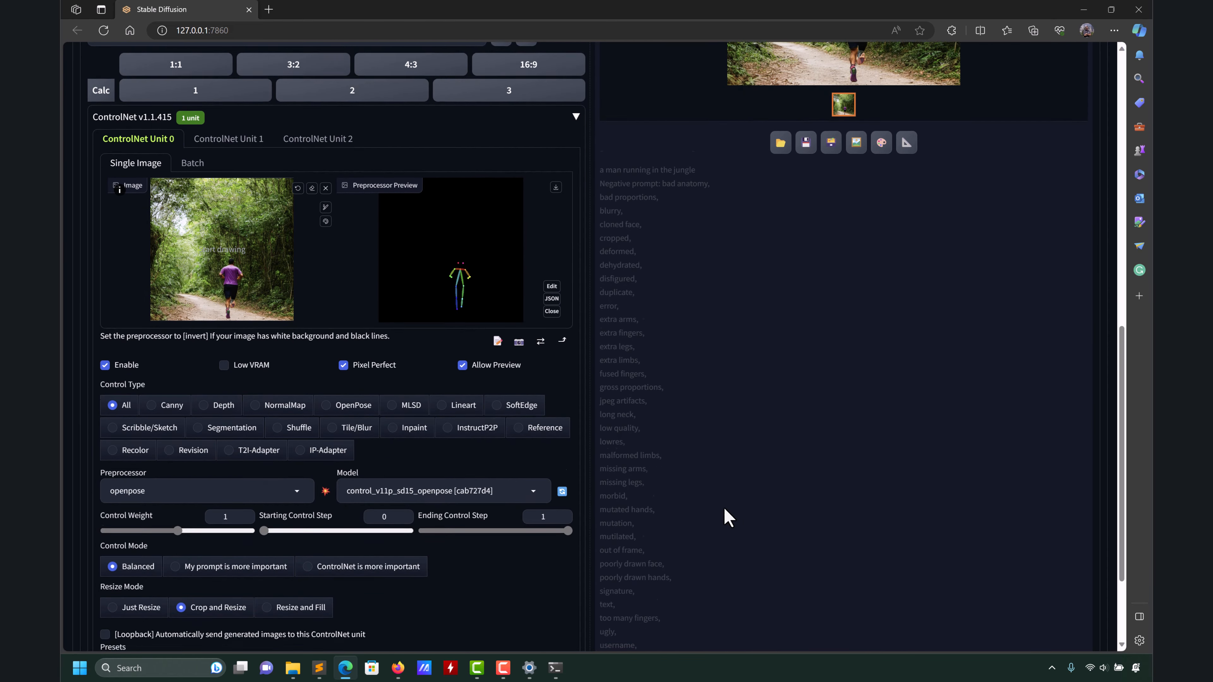
scroll(728, 516, down, 2)
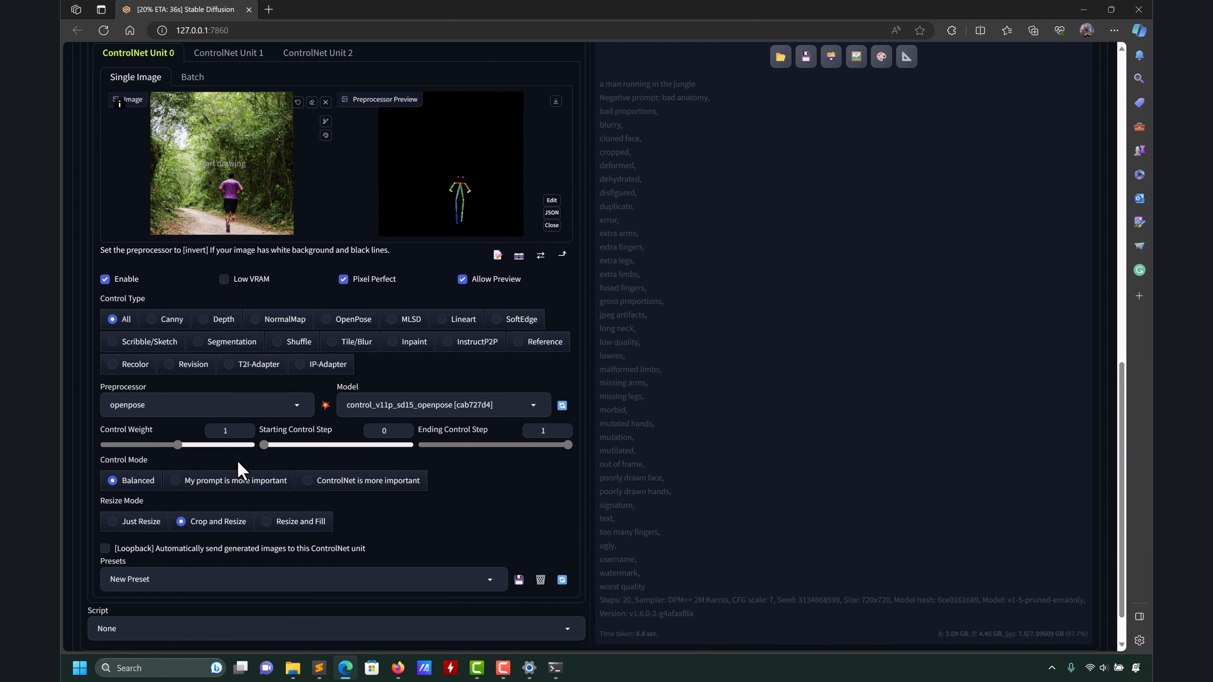
scroll(237, 460, up, 2)
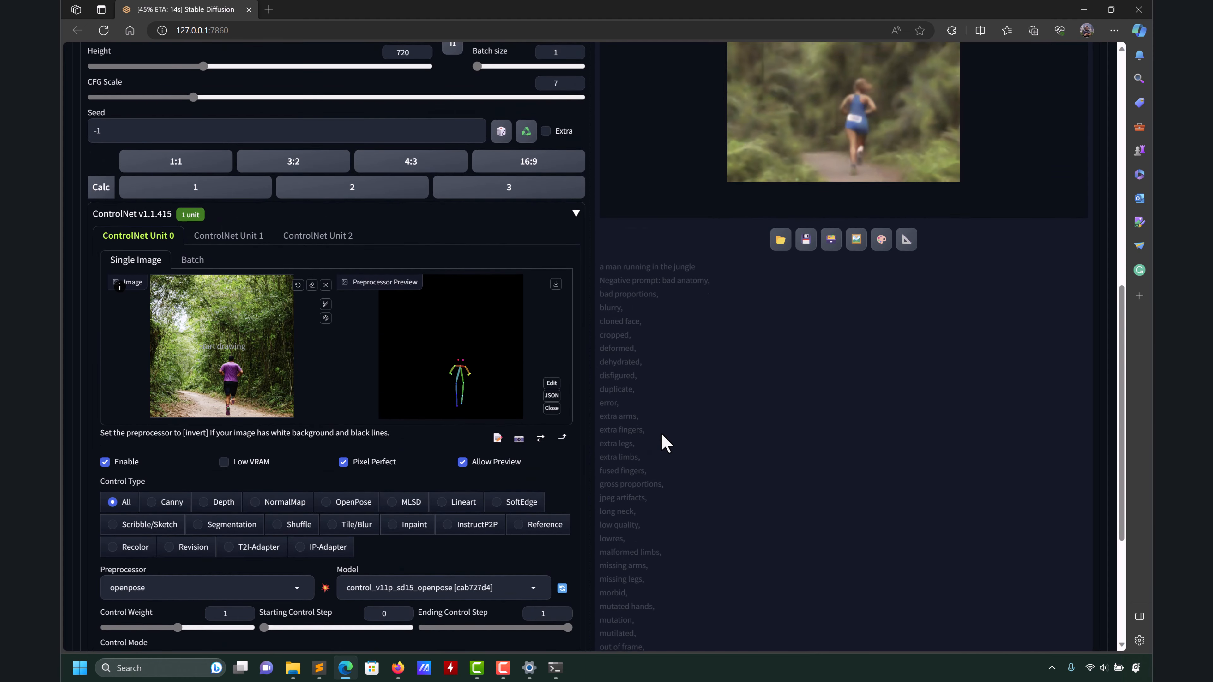
scroll(662, 437, up, 6)
scroll(662, 437, down, 3)
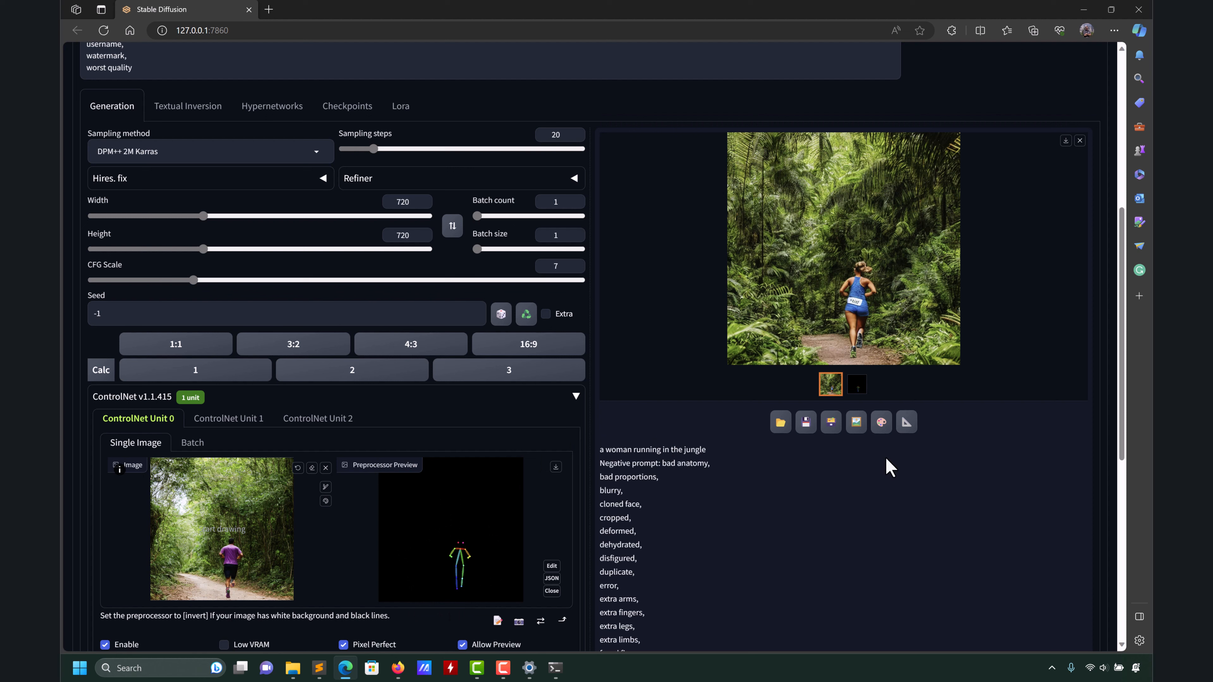
Raise the Control Weight of ControlNet Unit 0 to 2.
scroll(874, 468, down, 8)
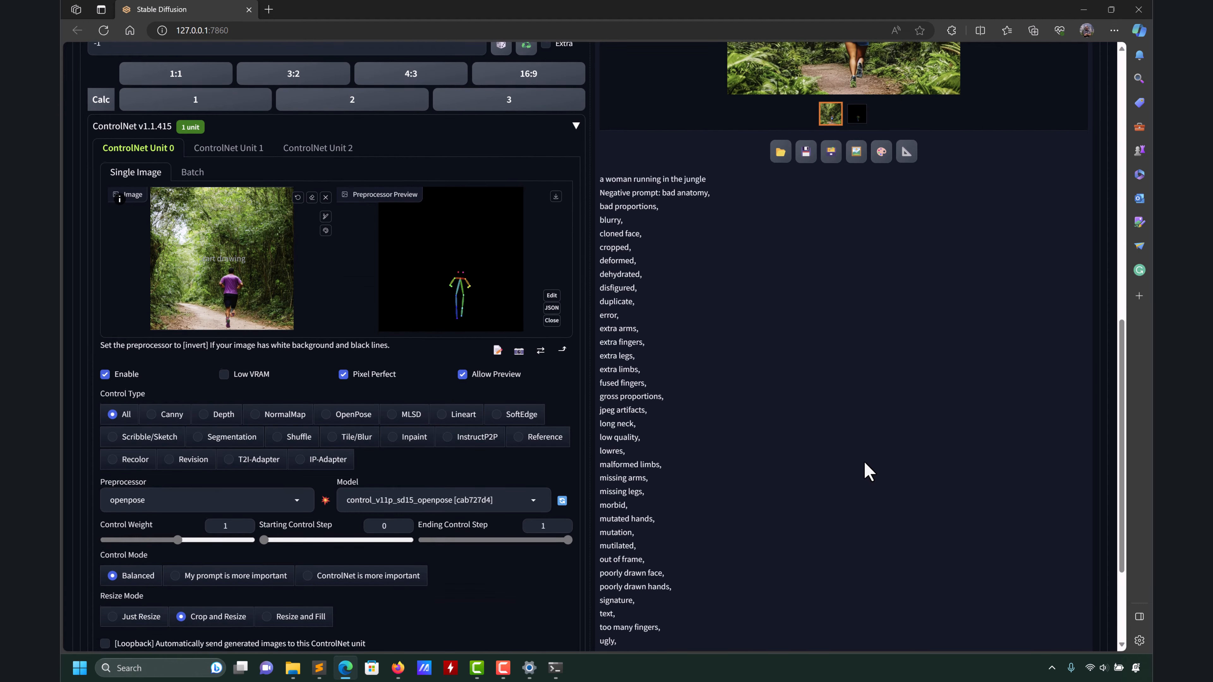
drag(176, 443, 263, 447)
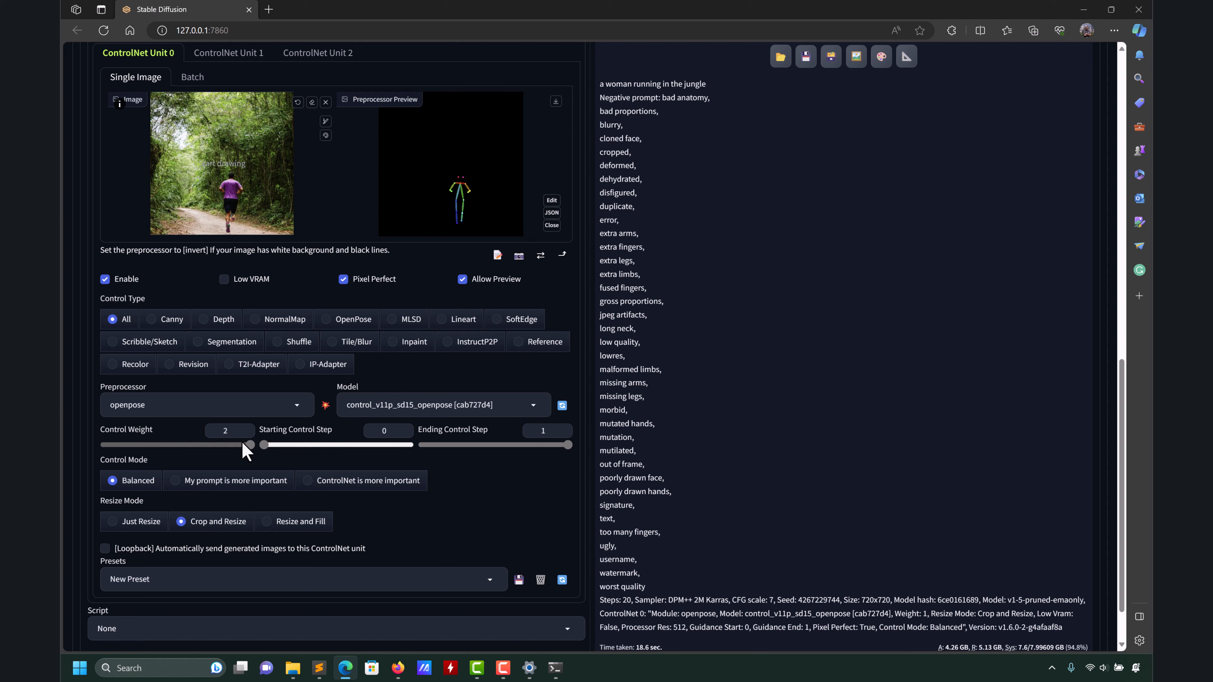
mouse_move(248, 445)
mouse_down()
mouse_move(83, 457)
mouse_move(257, 445)
mouse_up()
Generate another image of the woman running with the raised control weight and view the result at full size.
scroll(855, 513, up, 3)
scroll(855, 514, up, 5)
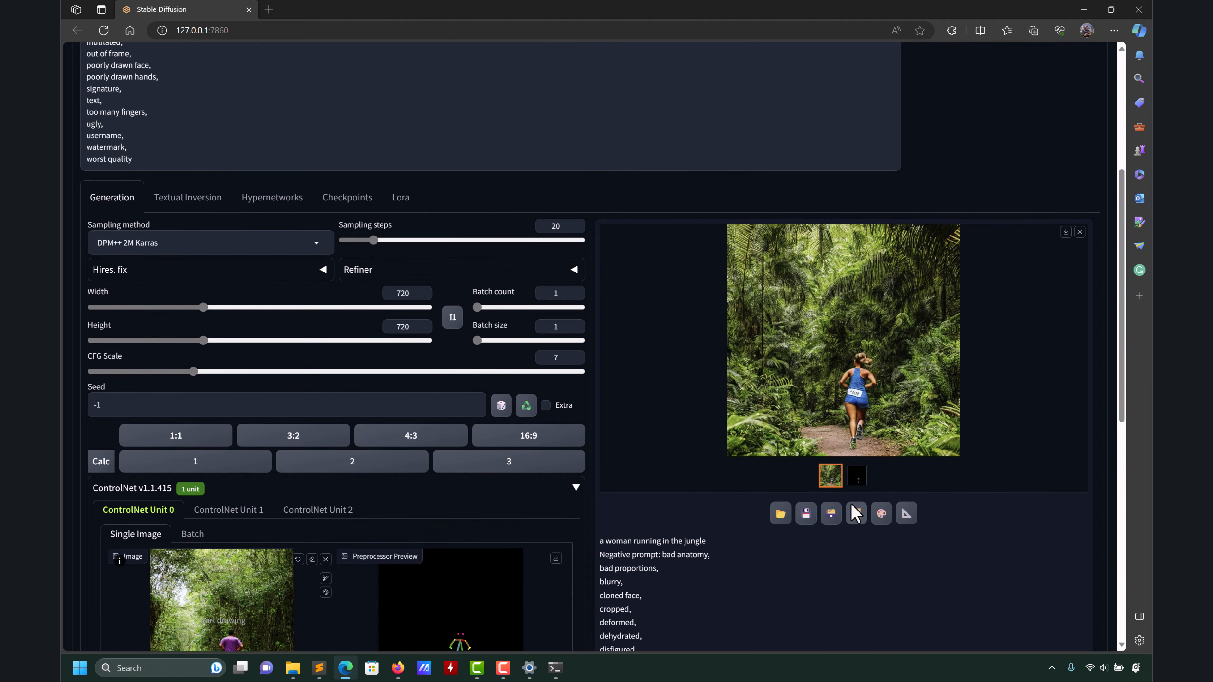
scroll(952, 466, up, 5)
click(998, 127)
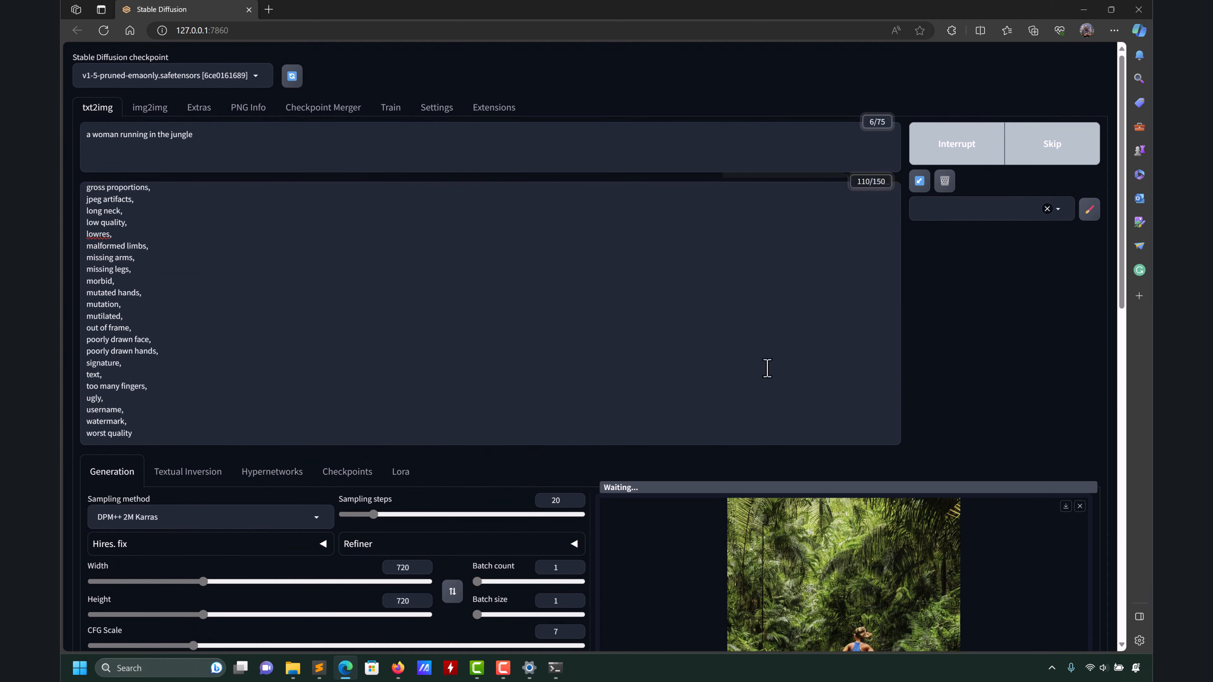
scroll(628, 434, down, 6)
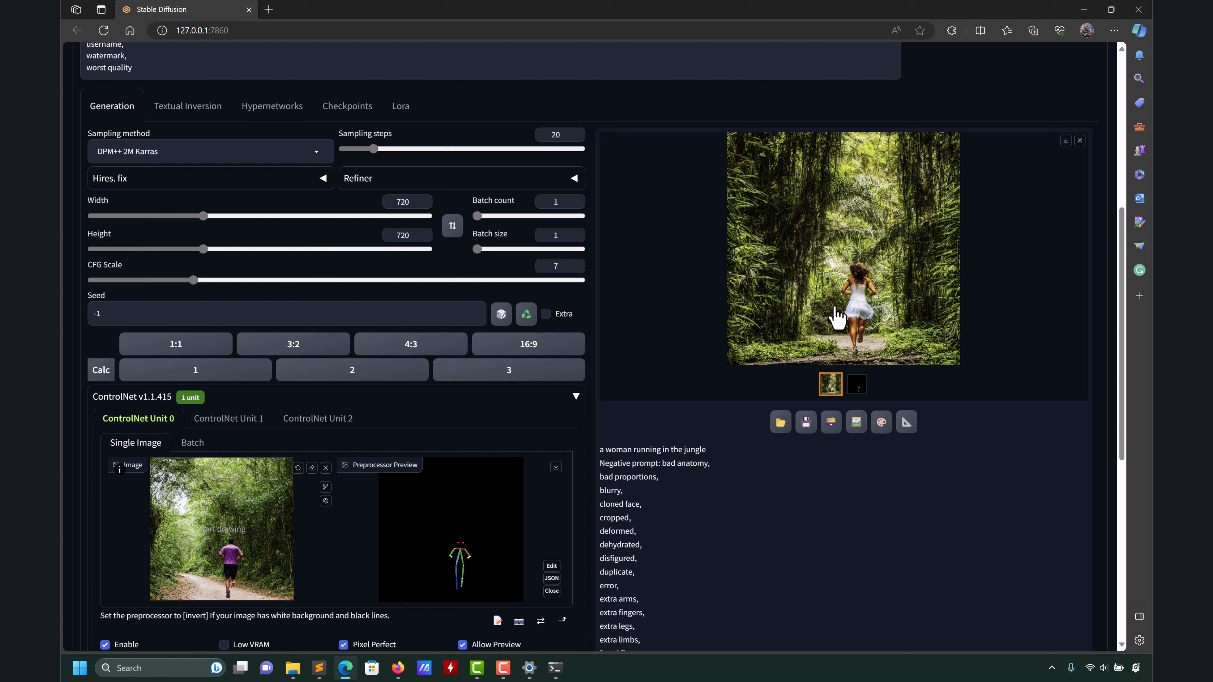
click(866, 331)
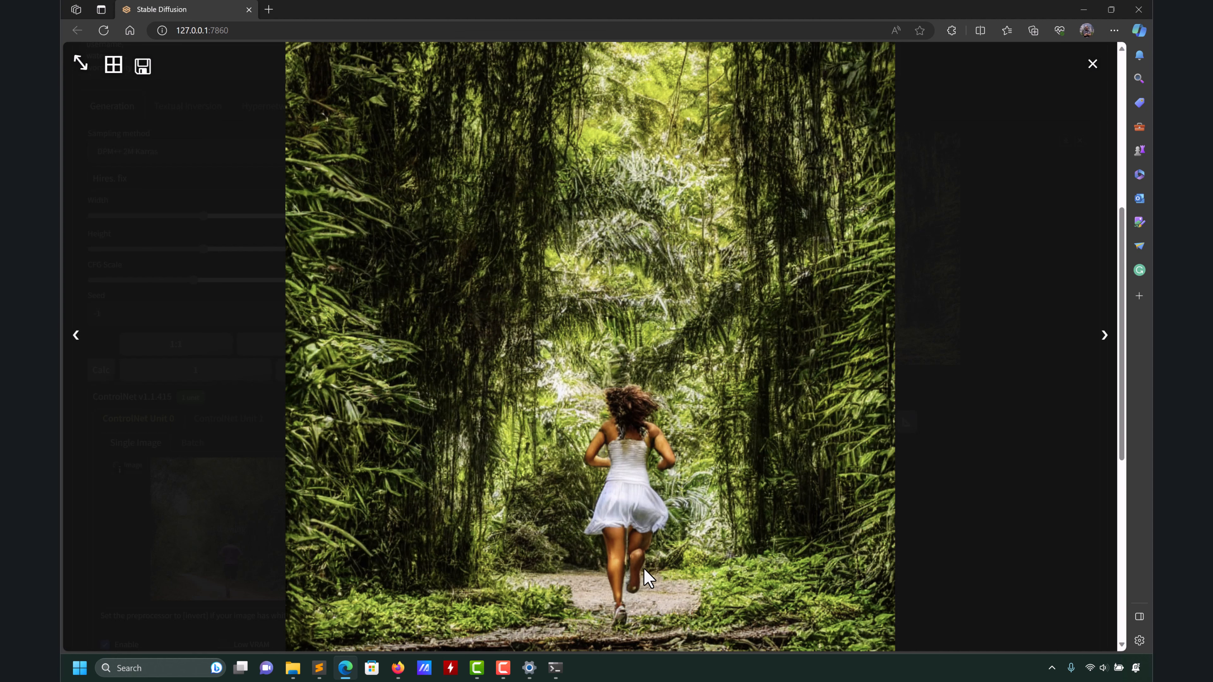
click(1091, 66)
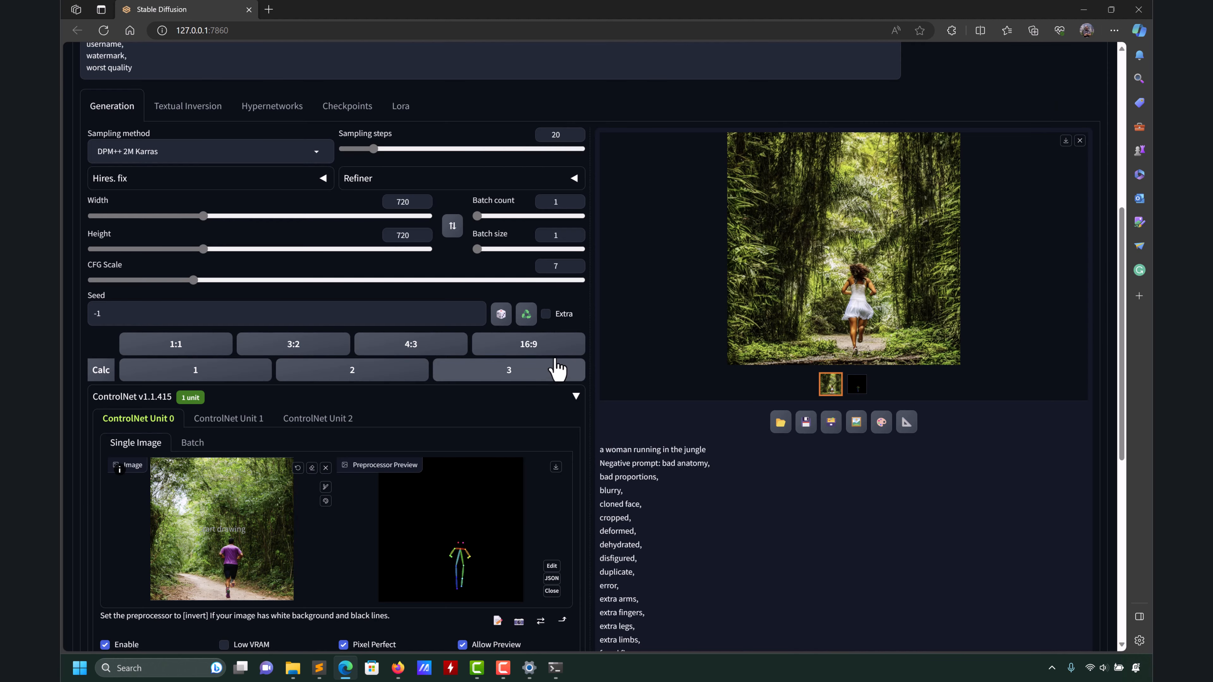
Set the Control Weight of ControlNet Unit 0 to 1.5.
scroll(663, 390, down, 6)
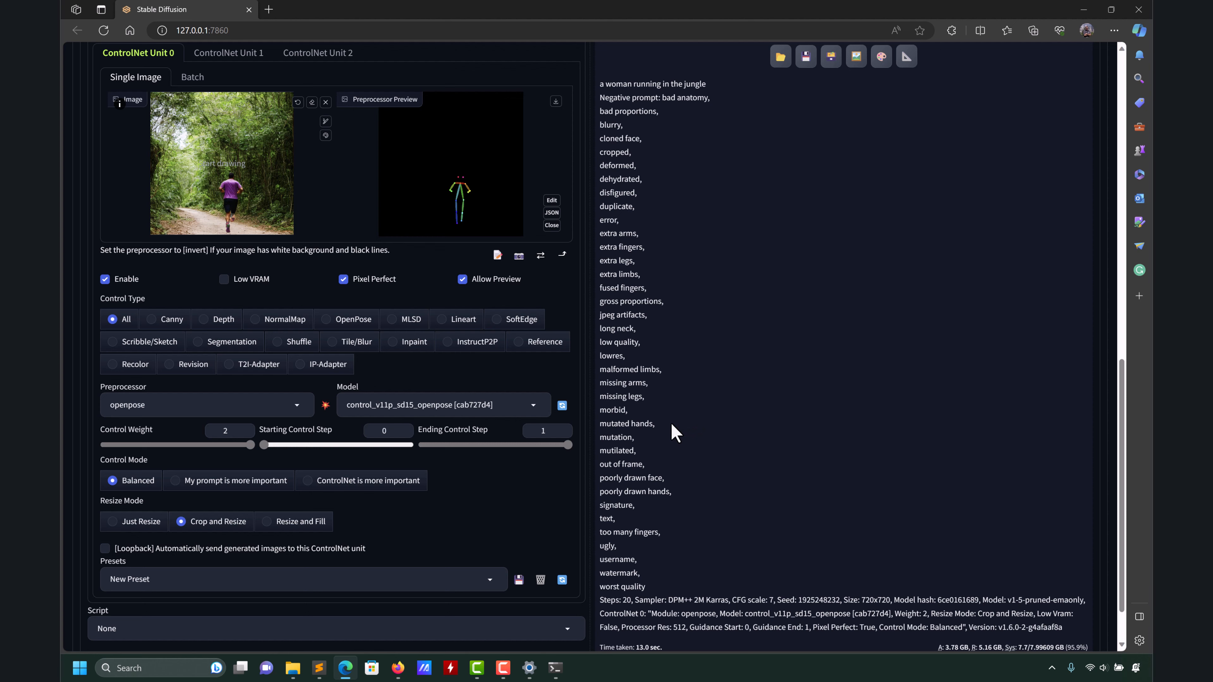
scroll(678, 425, up, 4)
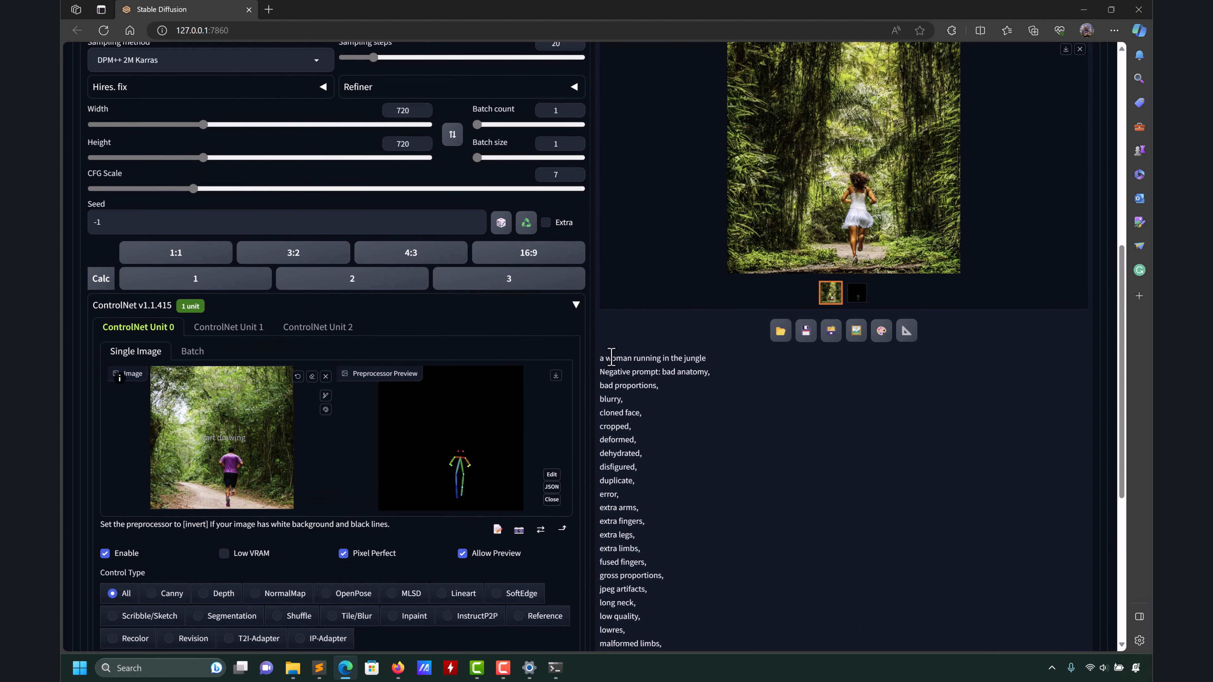
scroll(609, 356, down, 4)
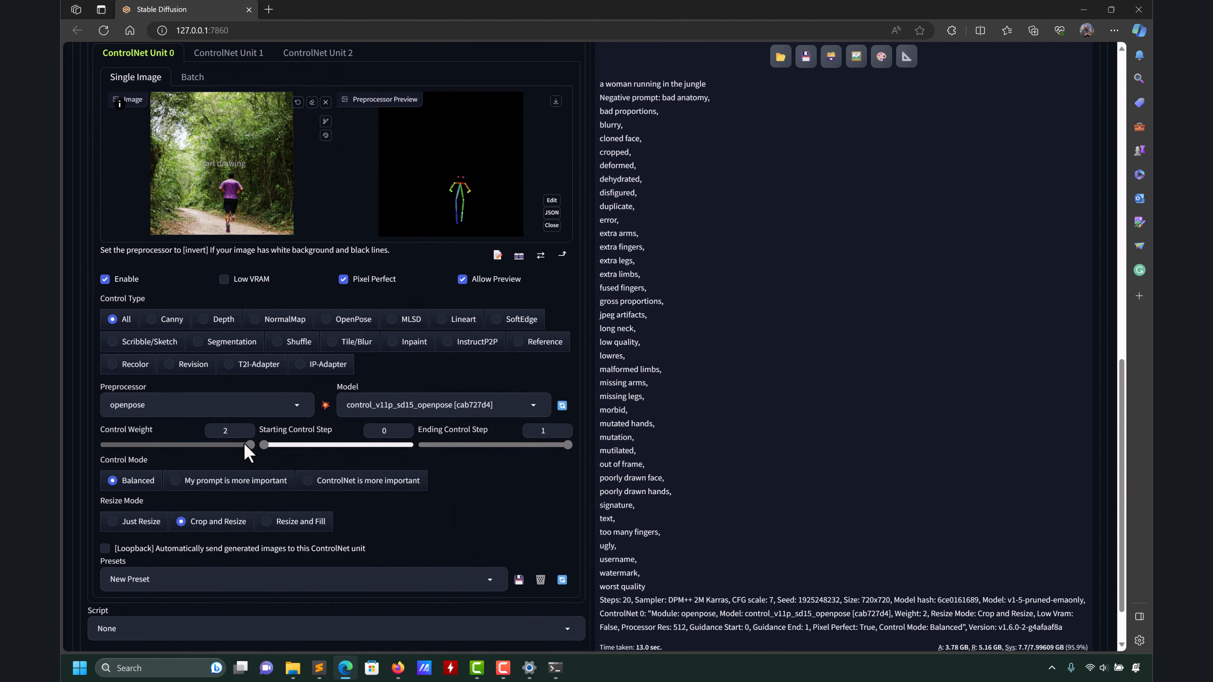
drag(250, 445, 215, 445)
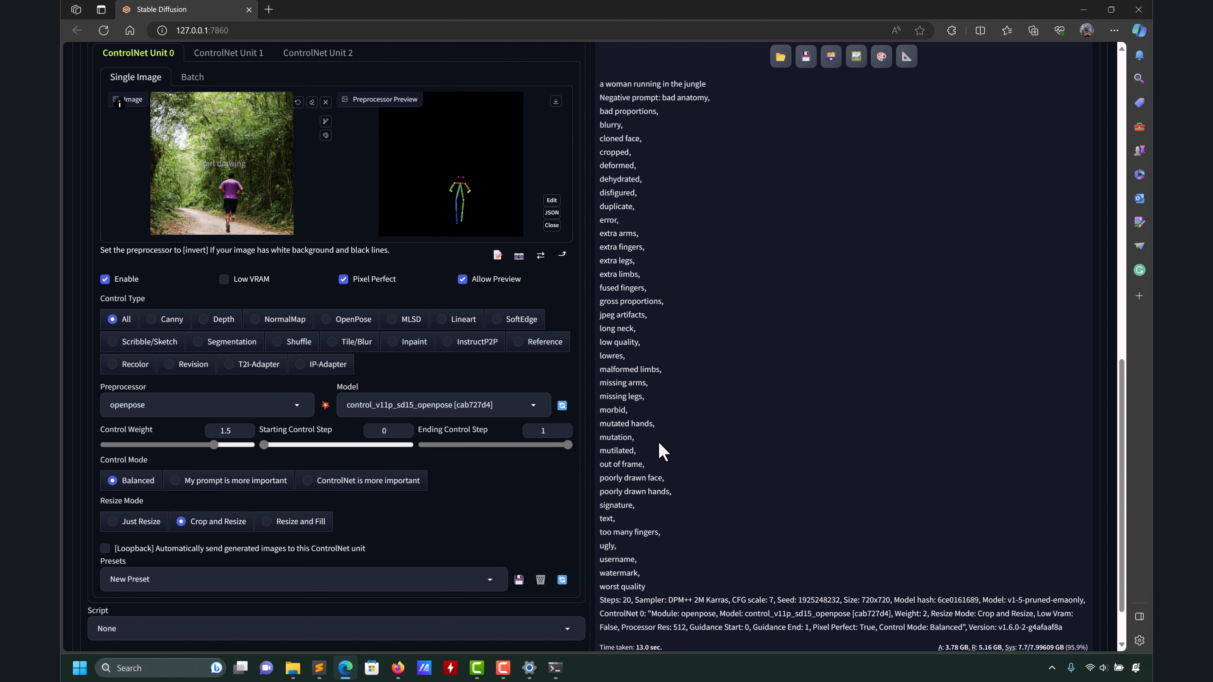
Set the sampling steps to 30 and the CFG scale to 10 in the generation settings.
scroll(730, 439, up, 7)
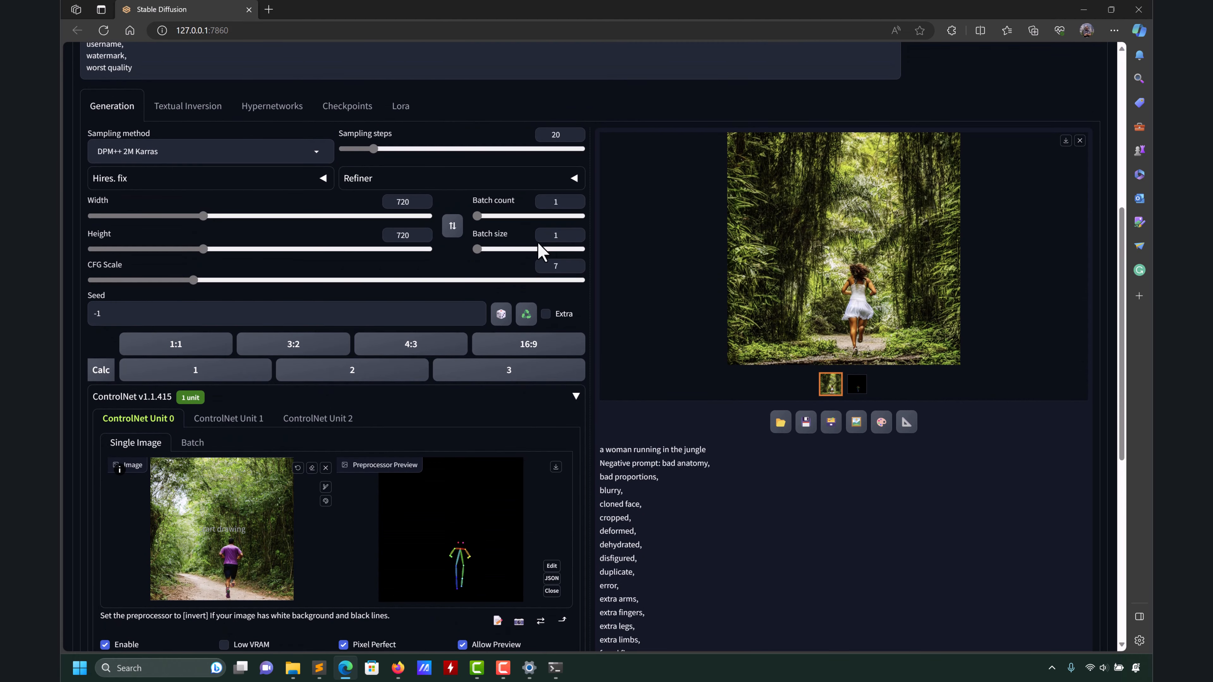
drag(374, 151, 401, 151)
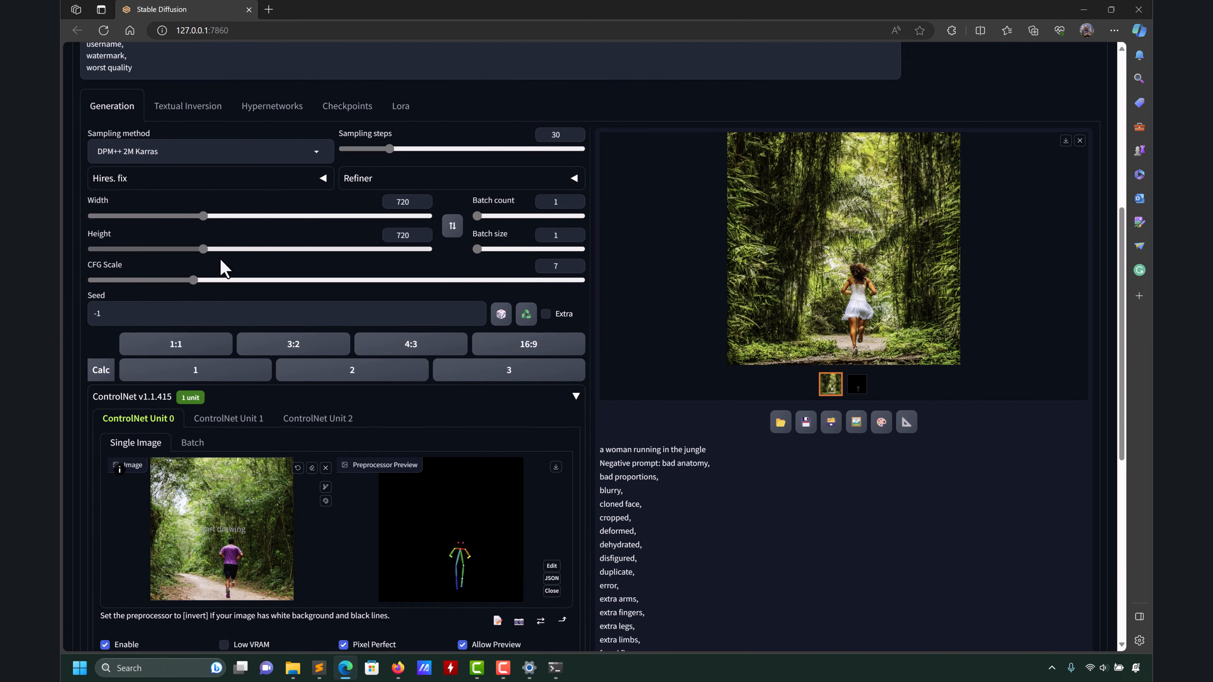
drag(193, 279, 246, 280)
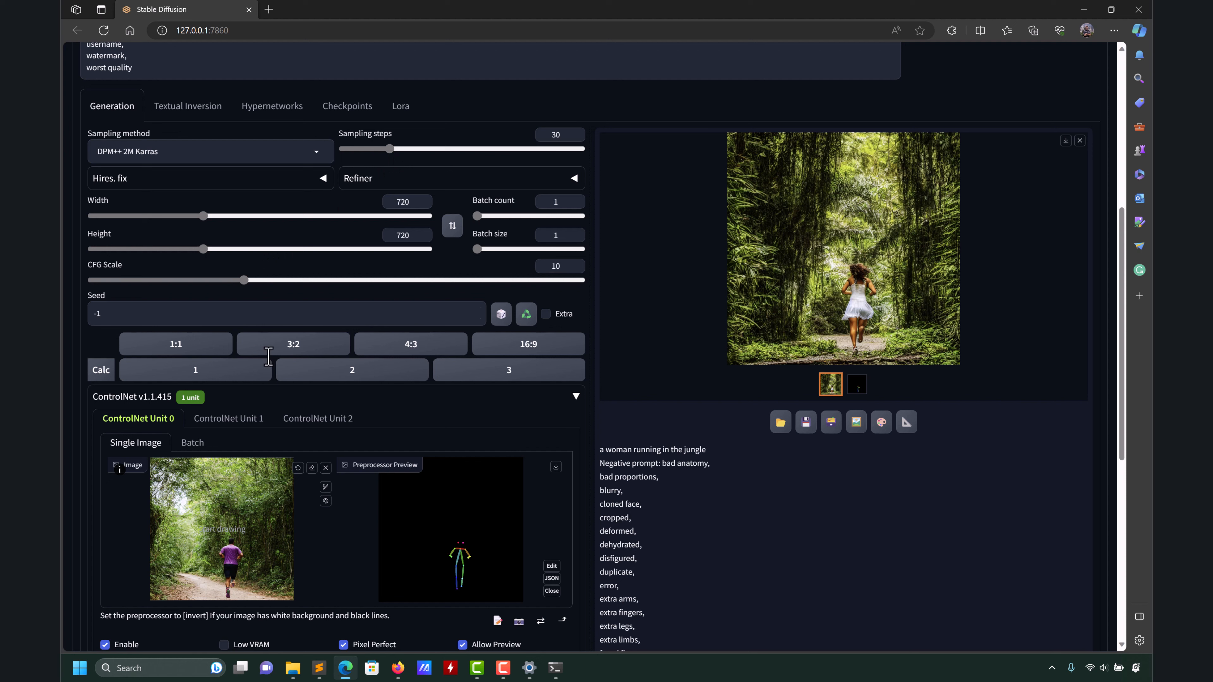
Open the CFG scale comparison image from the AI-art-notes folder in File Explorer and examine how different CFG values affect the pictures.
click(293, 668)
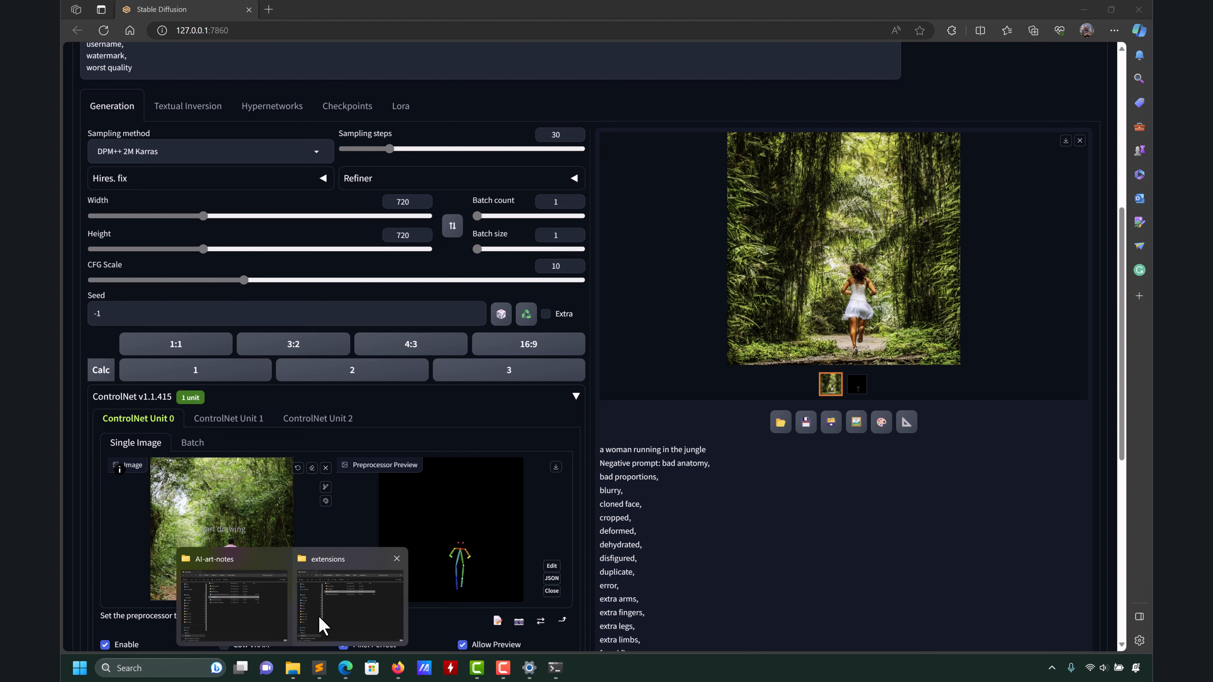
click(253, 621)
double_click(601, 286)
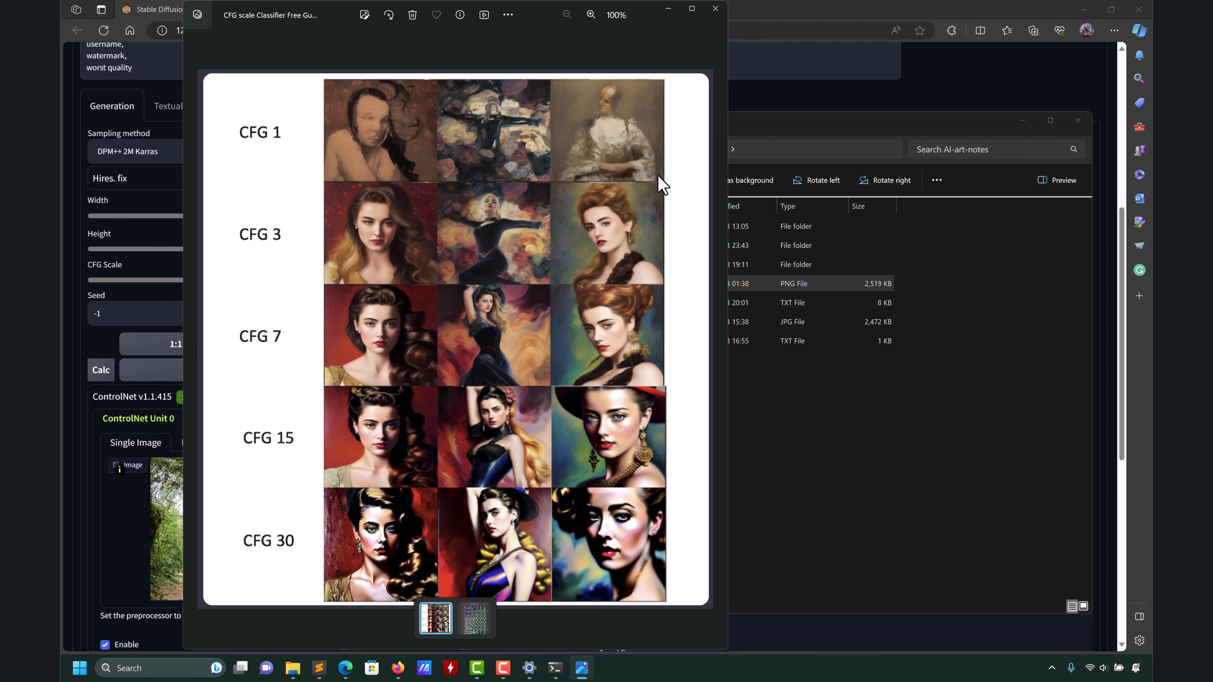
click(667, 10)
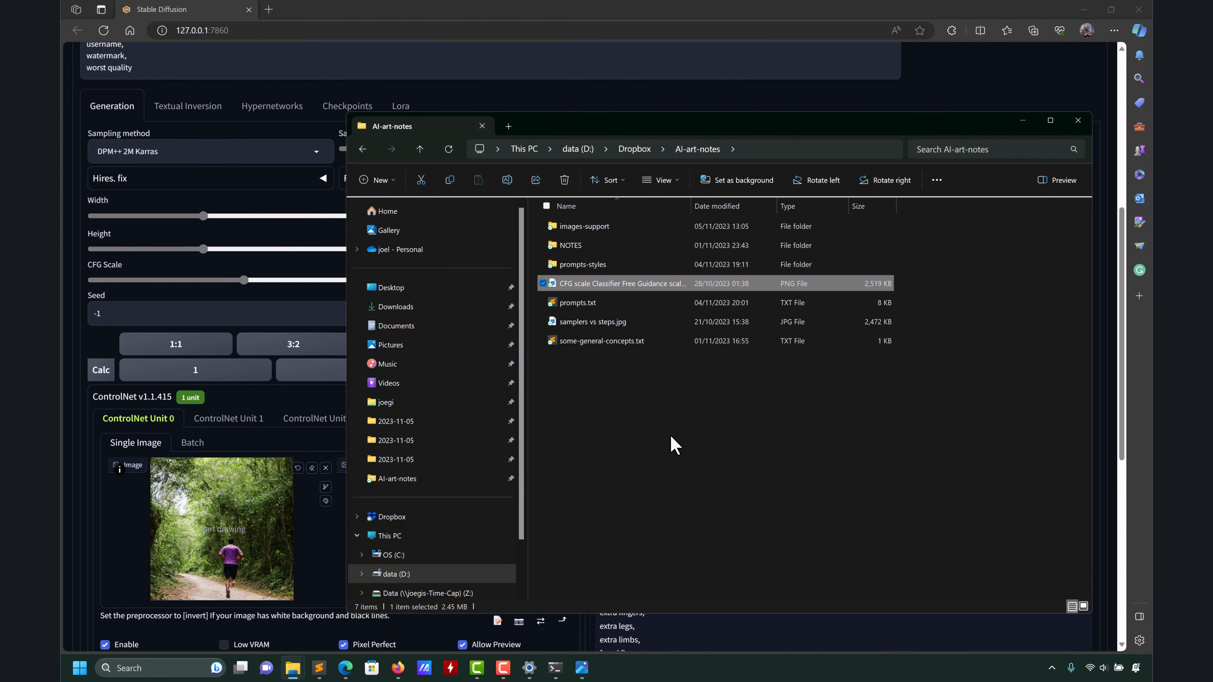
View samplers vs steps.jpg to compare samplers at different step counts, and put away both reference images and the folder window.
double_click(595, 322)
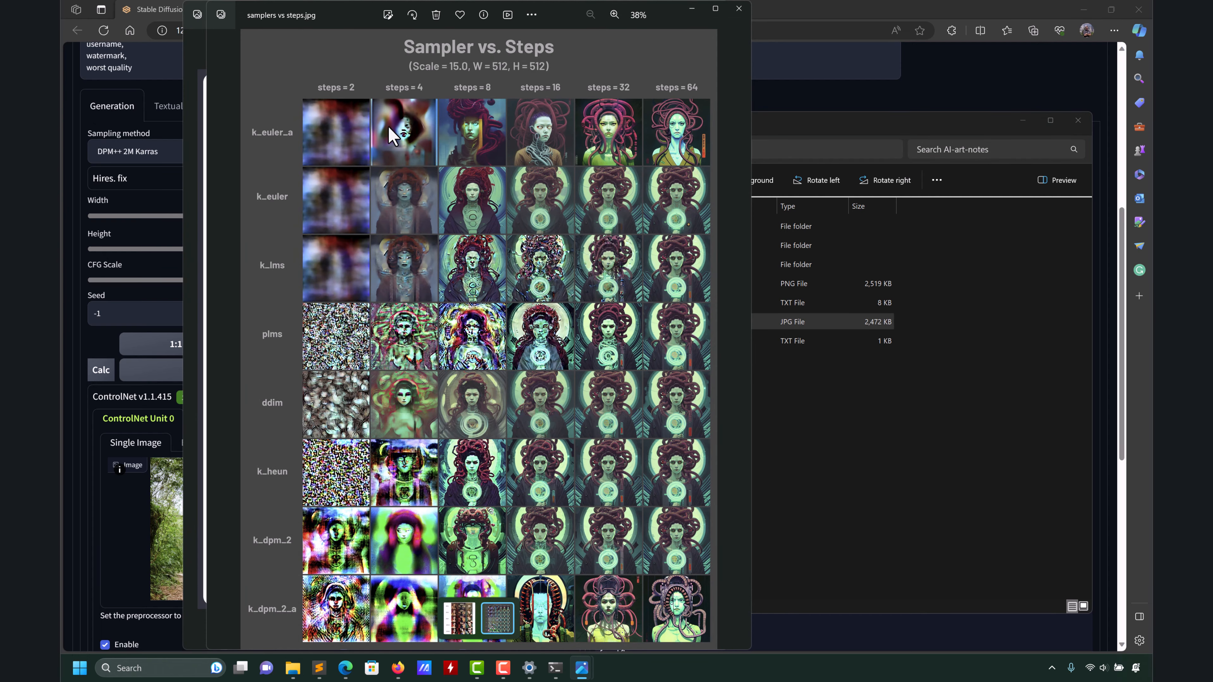
click(738, 9)
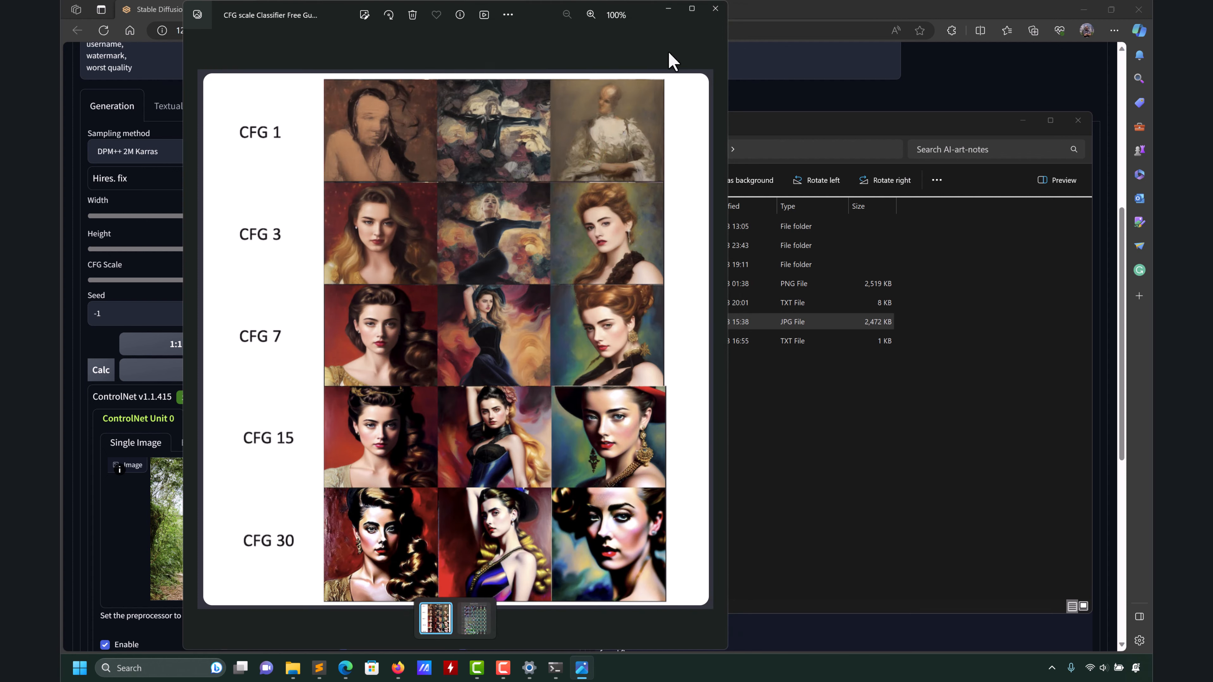
click(714, 13)
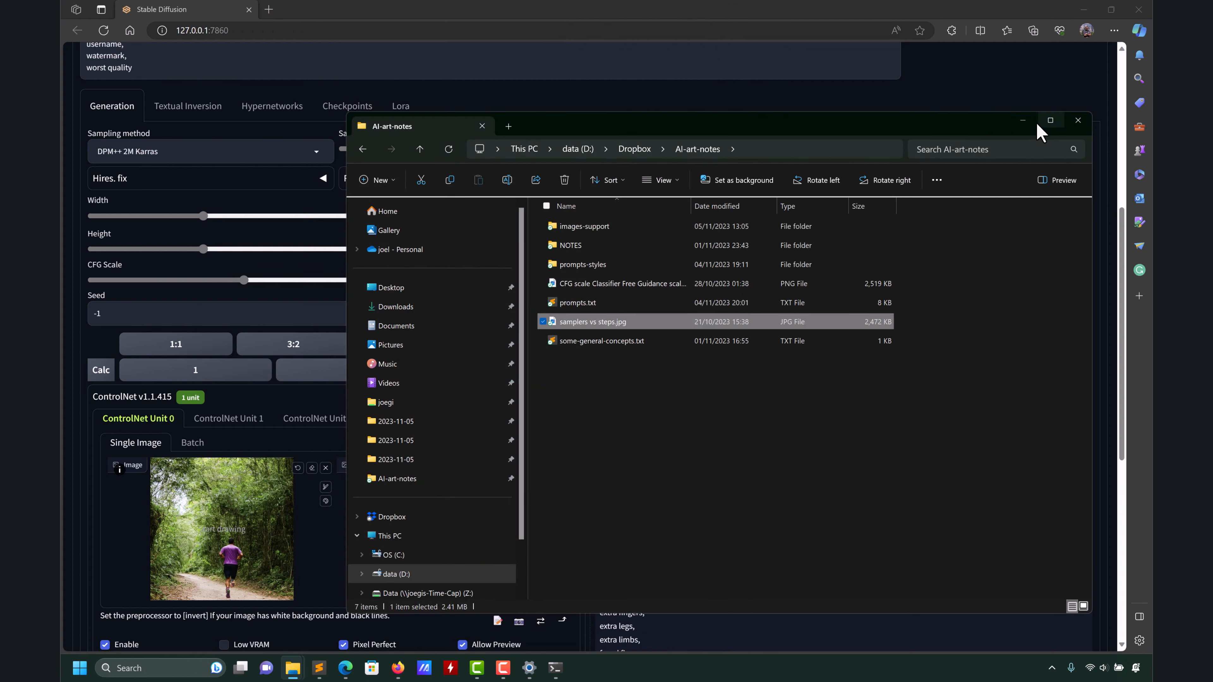
click(1023, 120)
Generate another image of the woman running in the jungle with the adjusted settings and view the result at full size.
scroll(685, 504, down, 8)
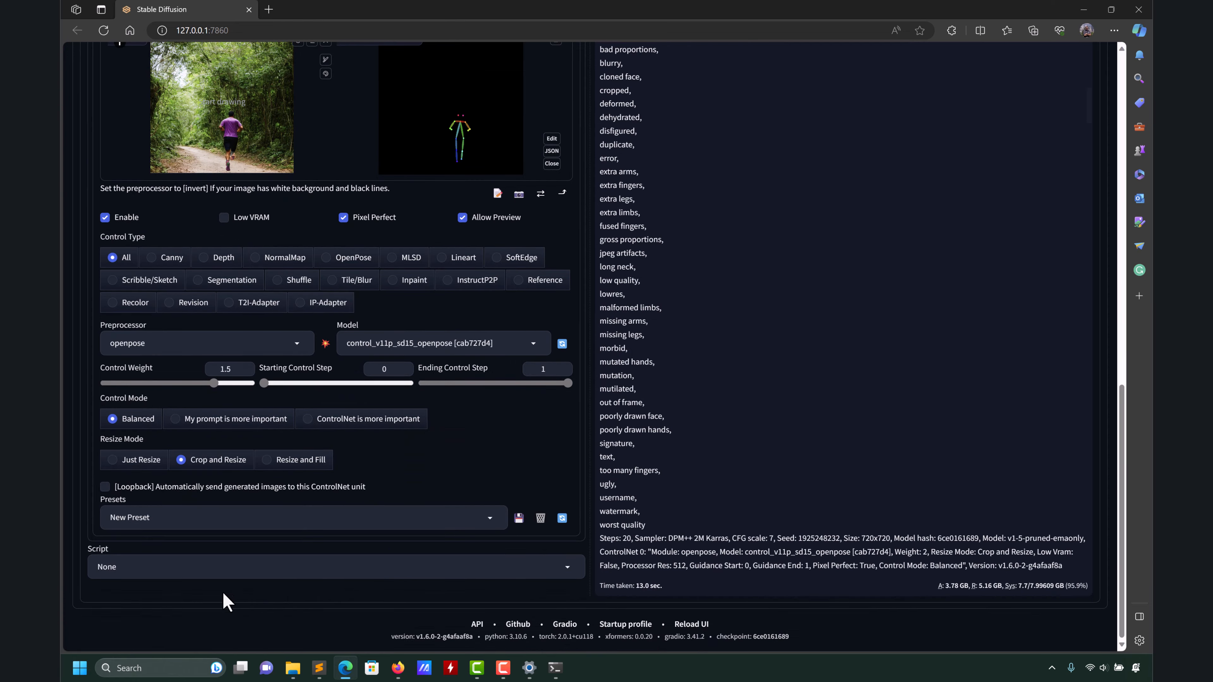
scroll(758, 509, up, 10)
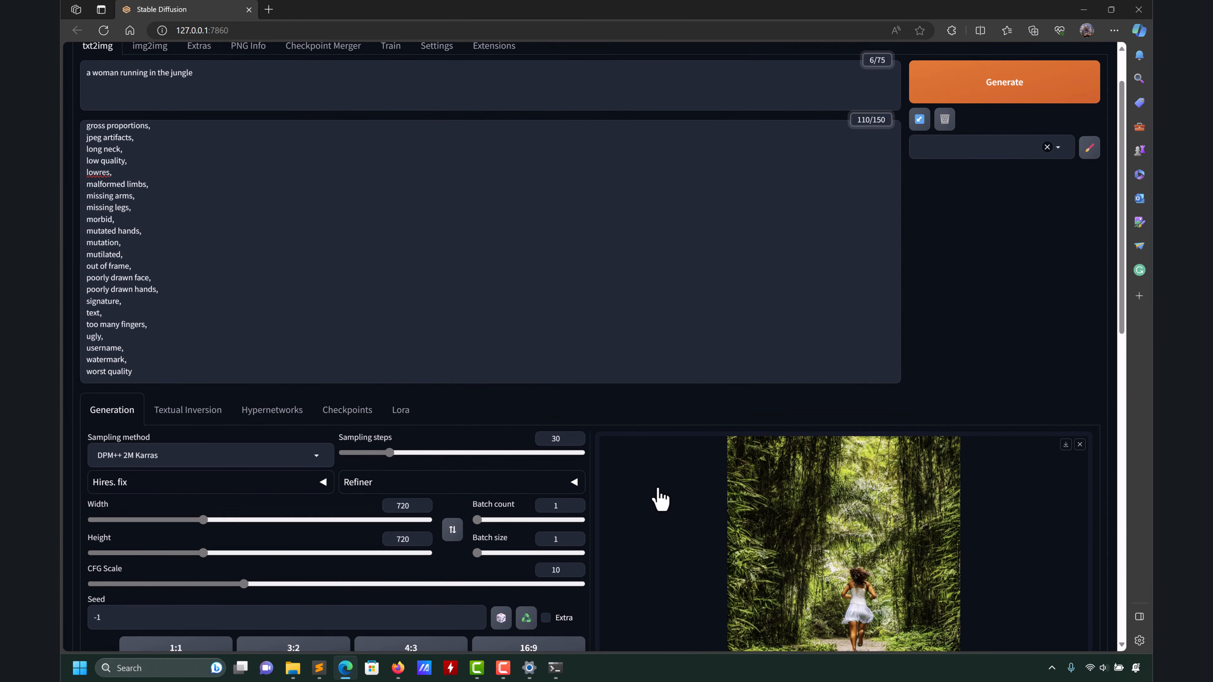
scroll(658, 496, down, 10)
scroll(739, 471, up, 10)
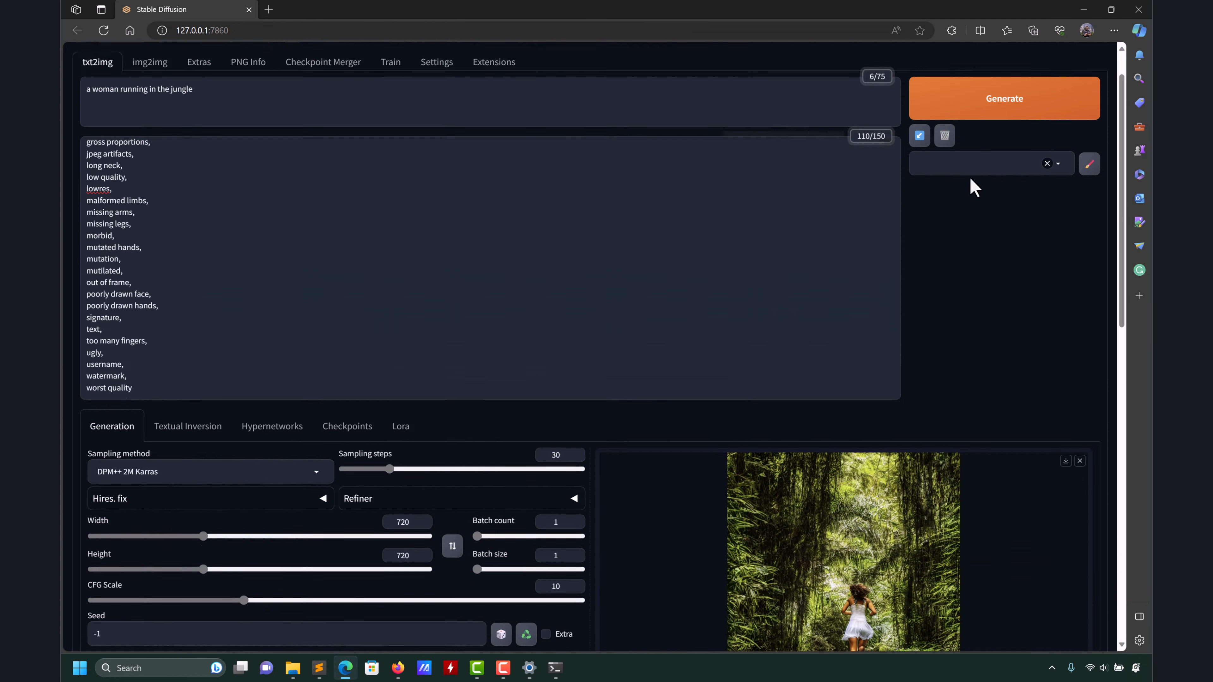
click(1002, 149)
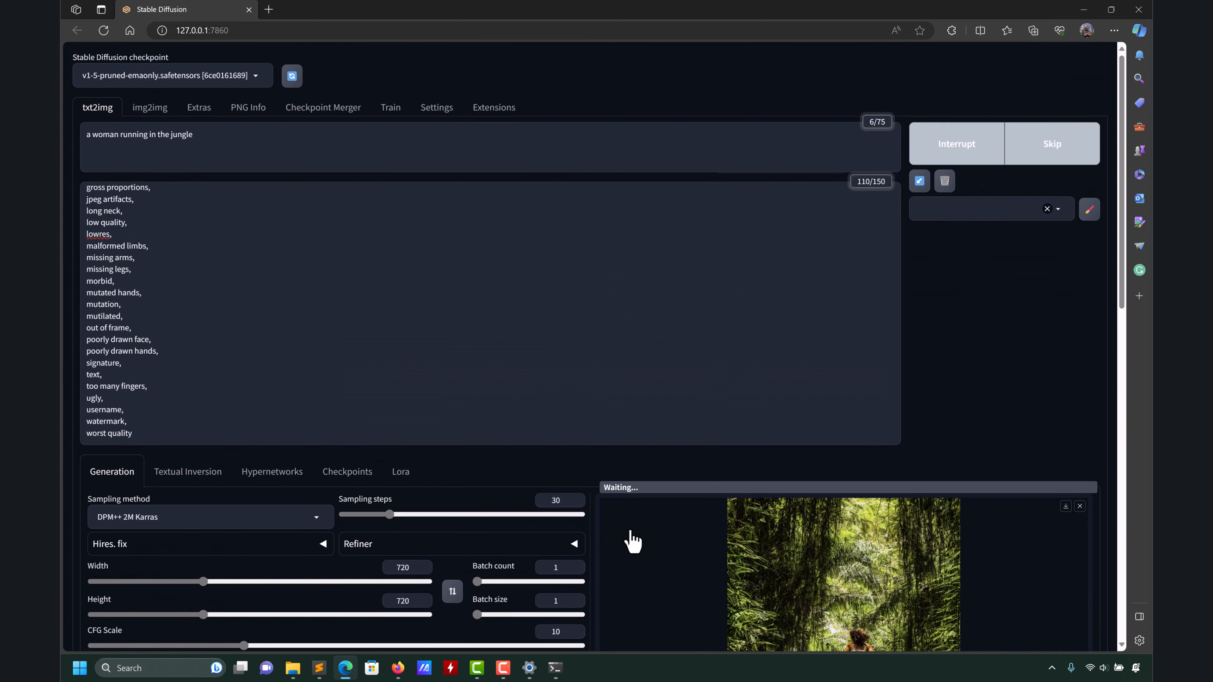
scroll(630, 542, down, 3)
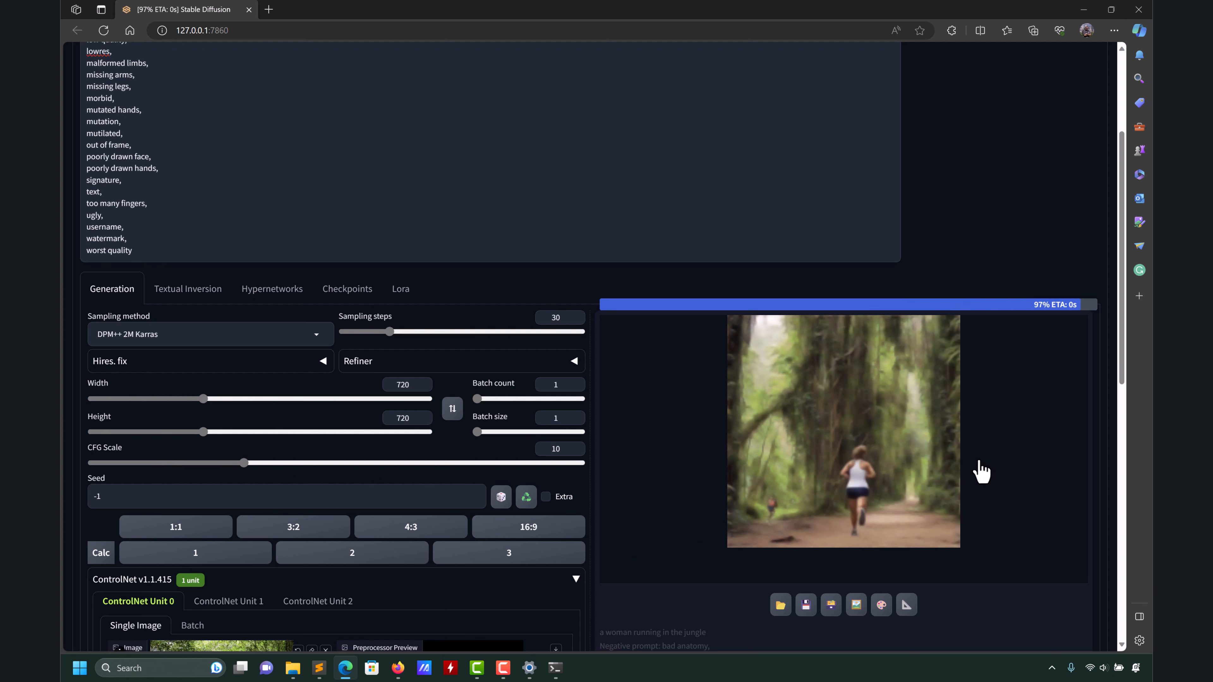
click(865, 465)
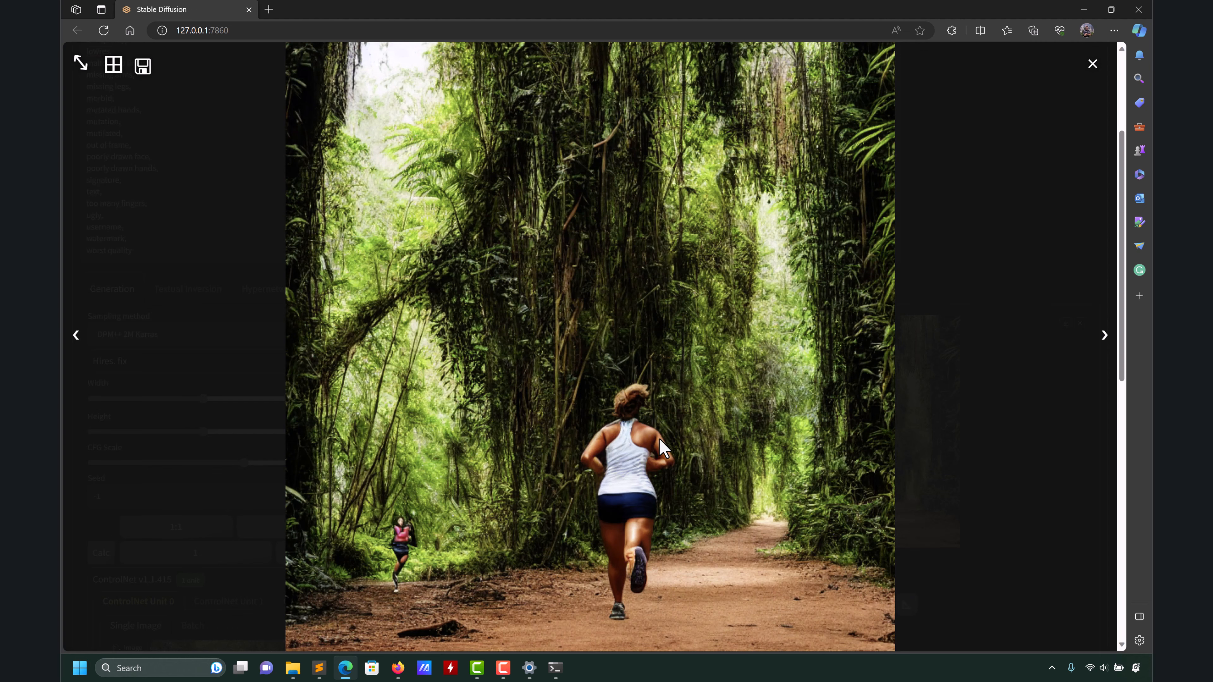
click(1093, 66)
Replace "a woman" in the prompt so it reads "big foot running in the jungle".
scroll(715, 423, down, 10)
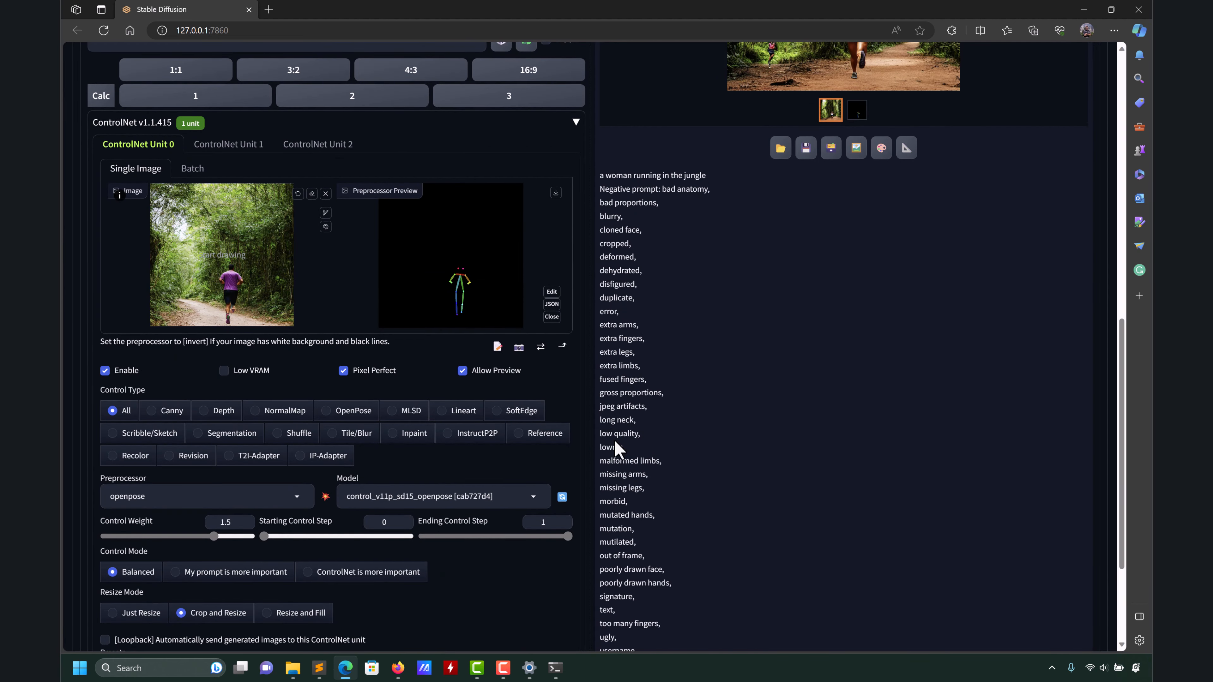
scroll(616, 448, down, 2)
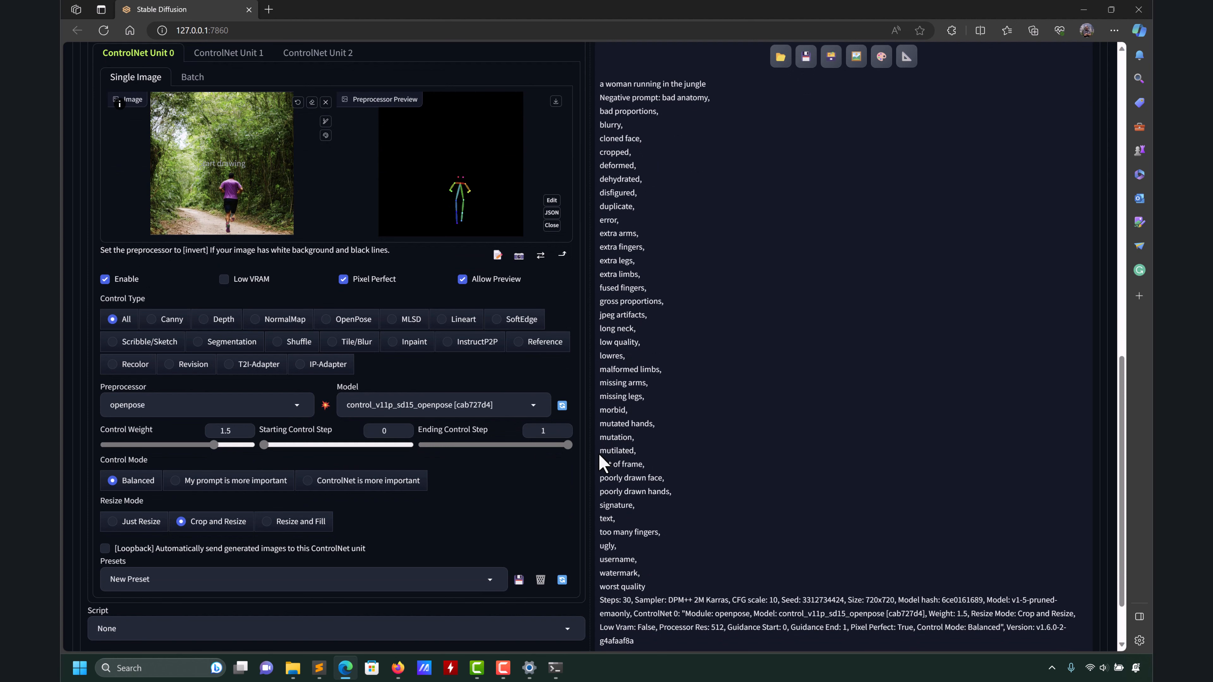
scroll(601, 461, up, 15)
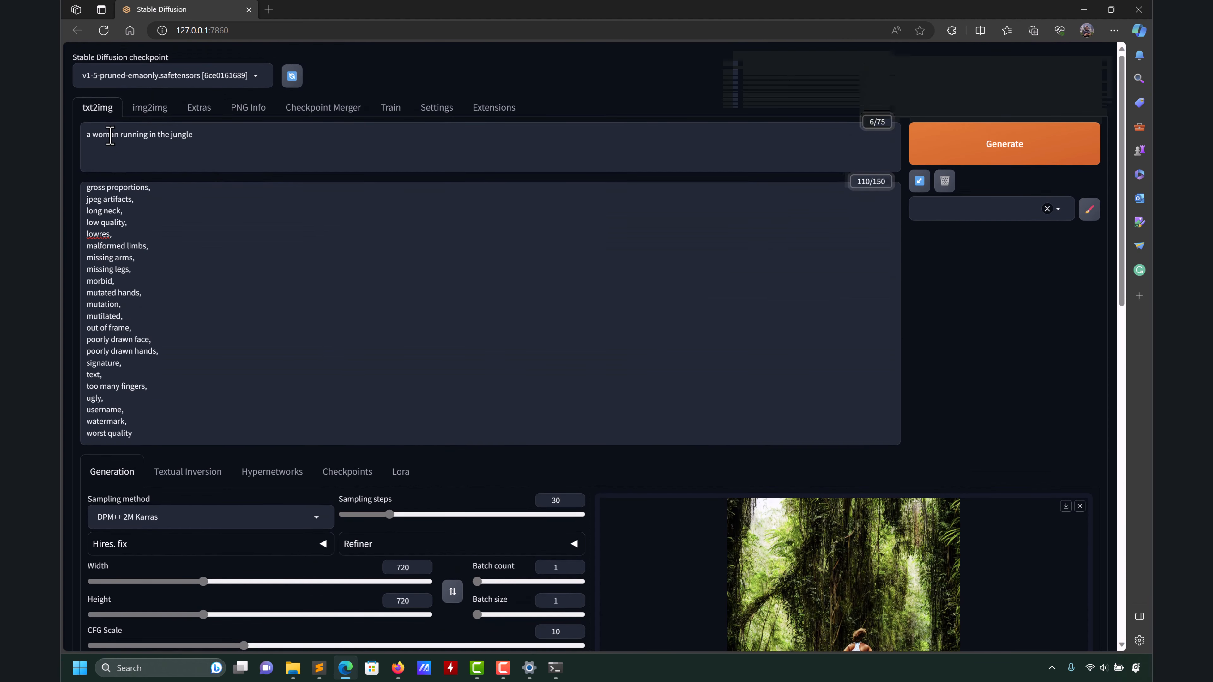
double_click(110, 135)
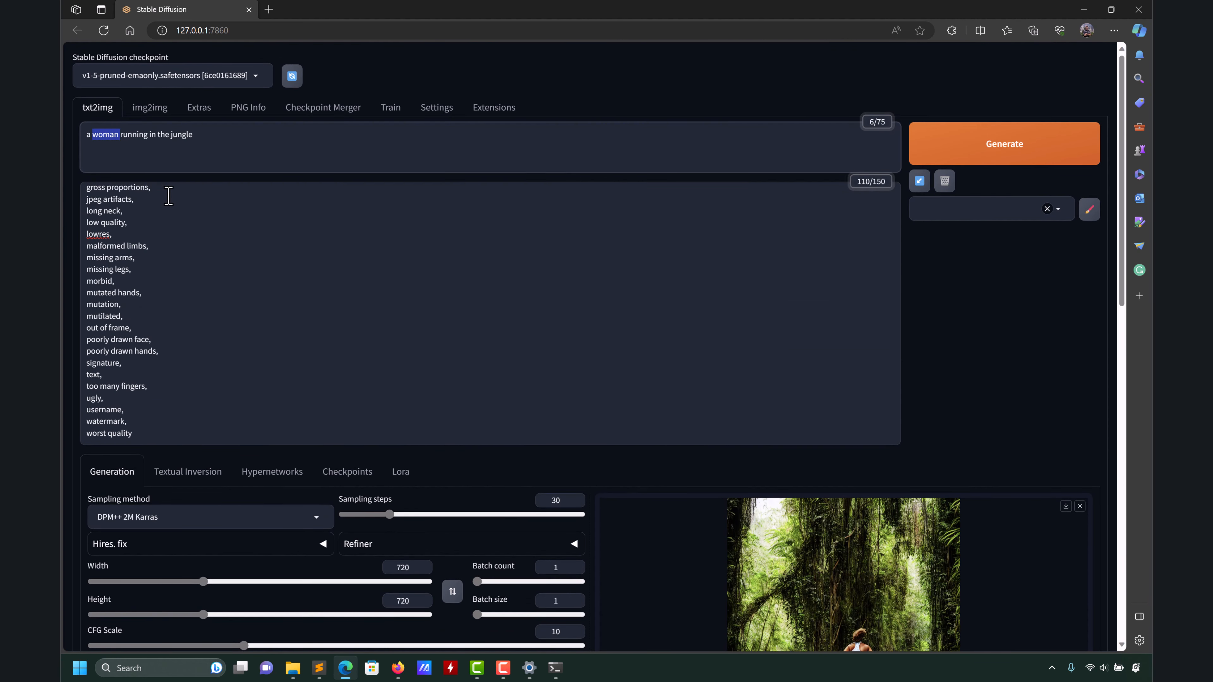
key(BackSpace)
key(BackSpace)
key(BackSpace)
text(big foot)
Generate the big foot image and compare the result with the openpose skeleton from the ControlNet preview.
click(953, 155)
scroll(666, 471, down, 5)
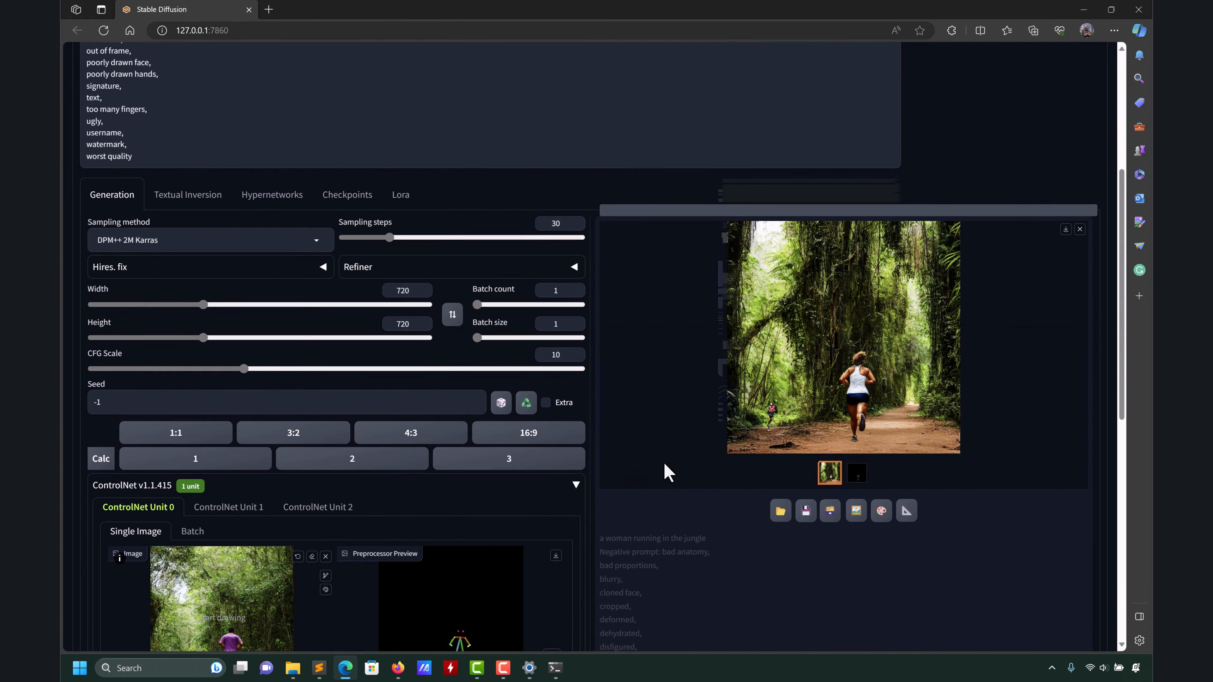
scroll(425, 433, down, 4)
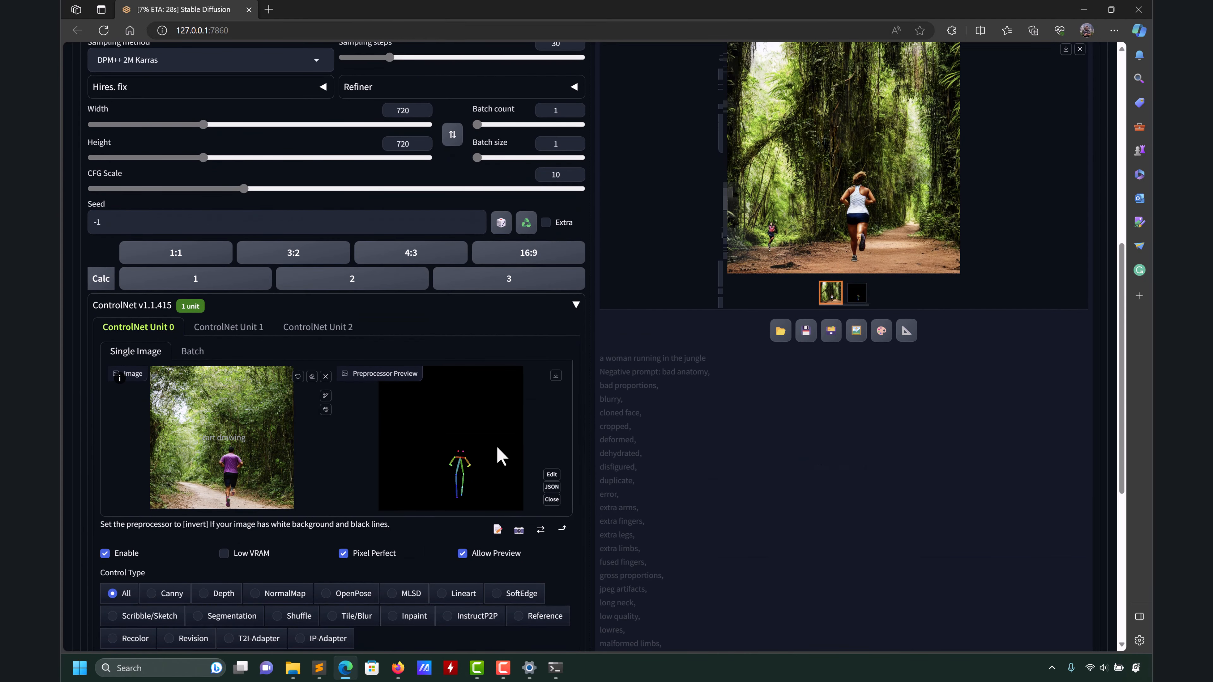
scroll(660, 360, up, 8)
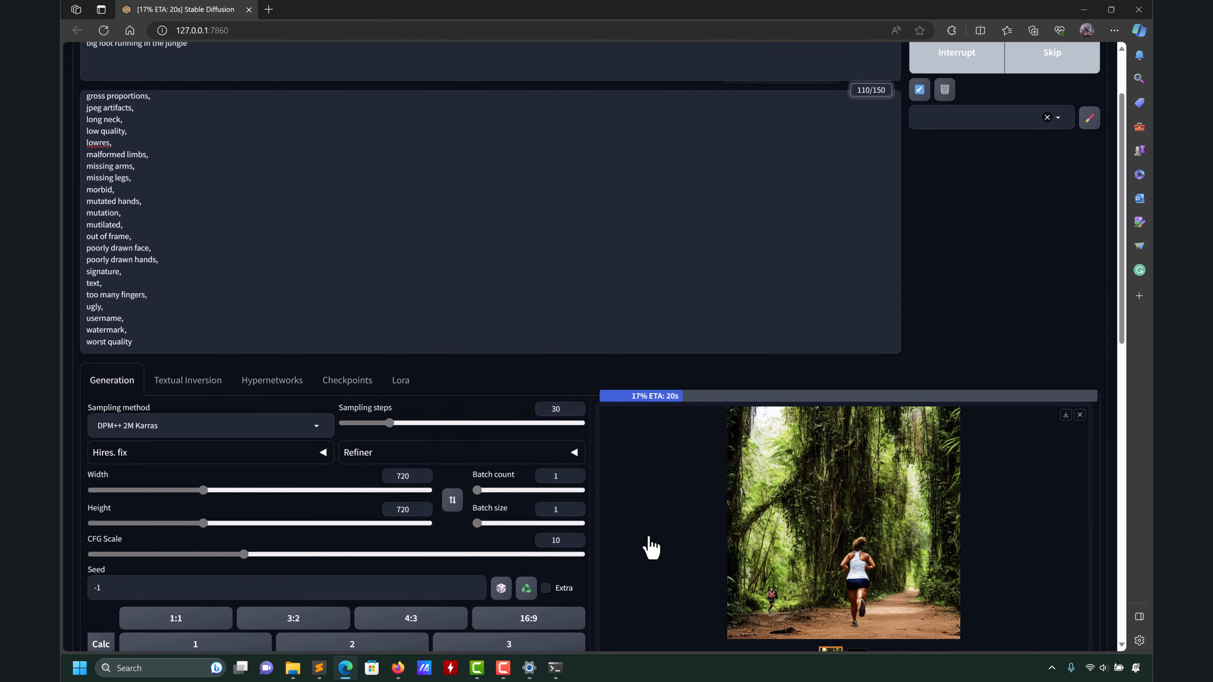
scroll(651, 548, up, 2)
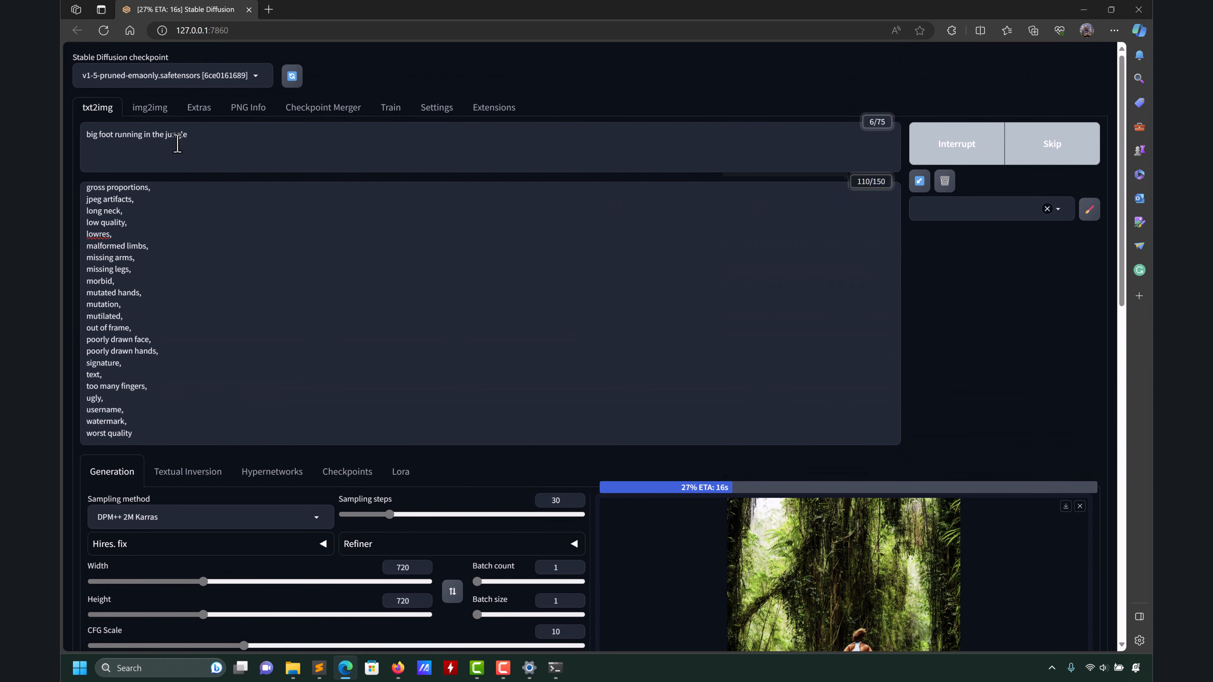
scroll(630, 516, down, 8)
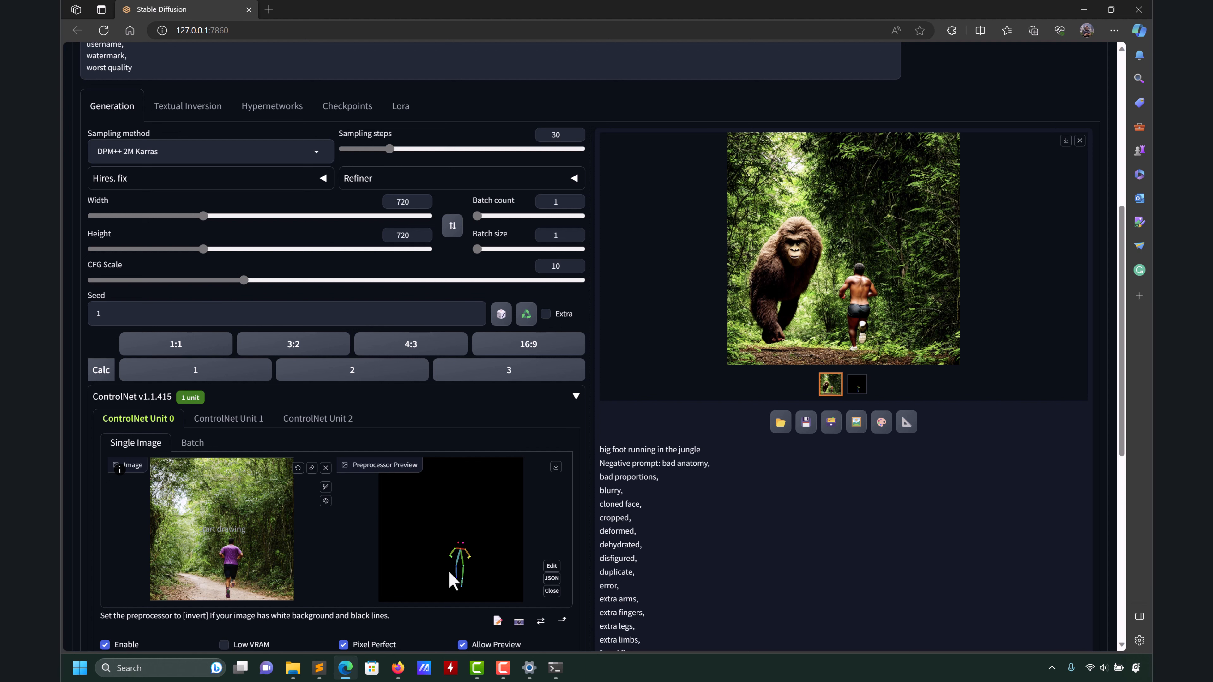
scroll(680, 426, up, 4)
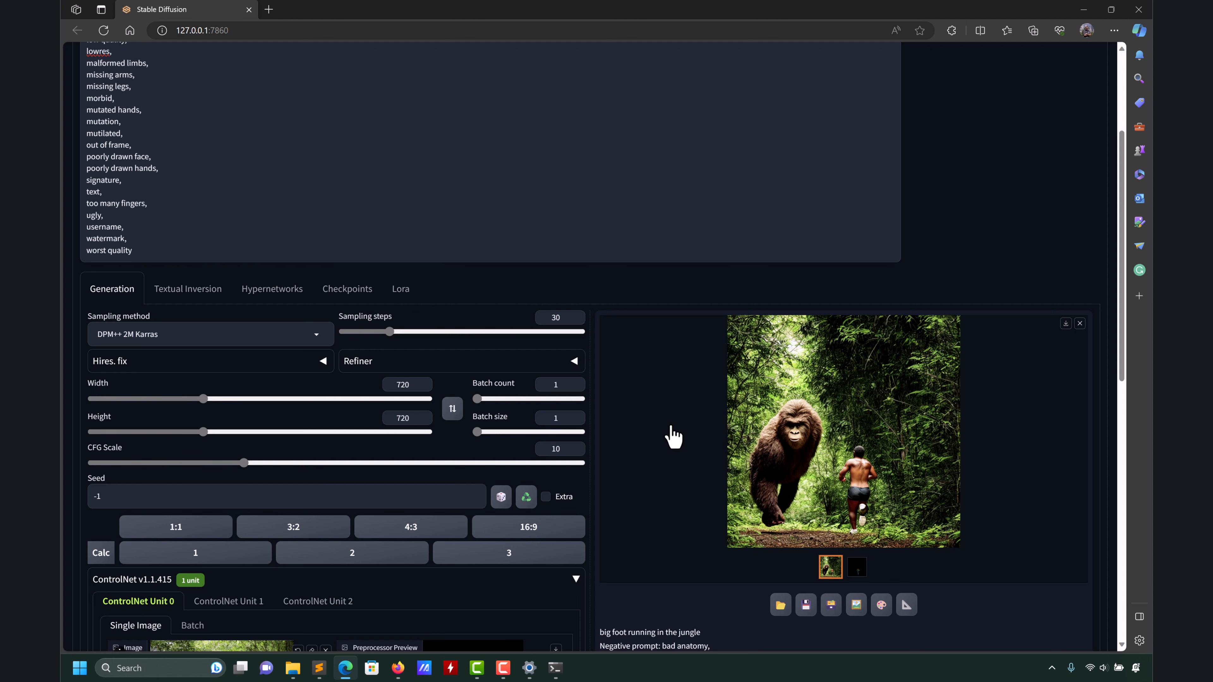
scroll(674, 436, up, 5)
scroll(549, 401, up, 4)
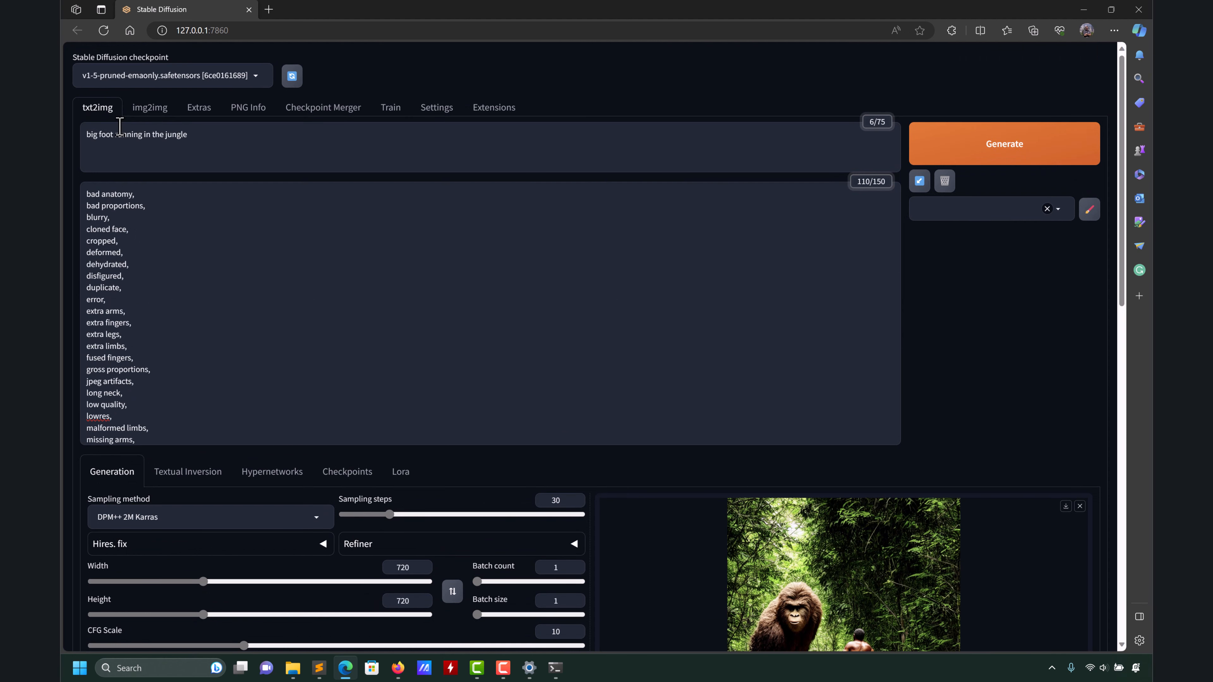
Change the subject of the prompt from big foot so it reads "woman running in the jungle".
scroll(693, 422, down, 3)
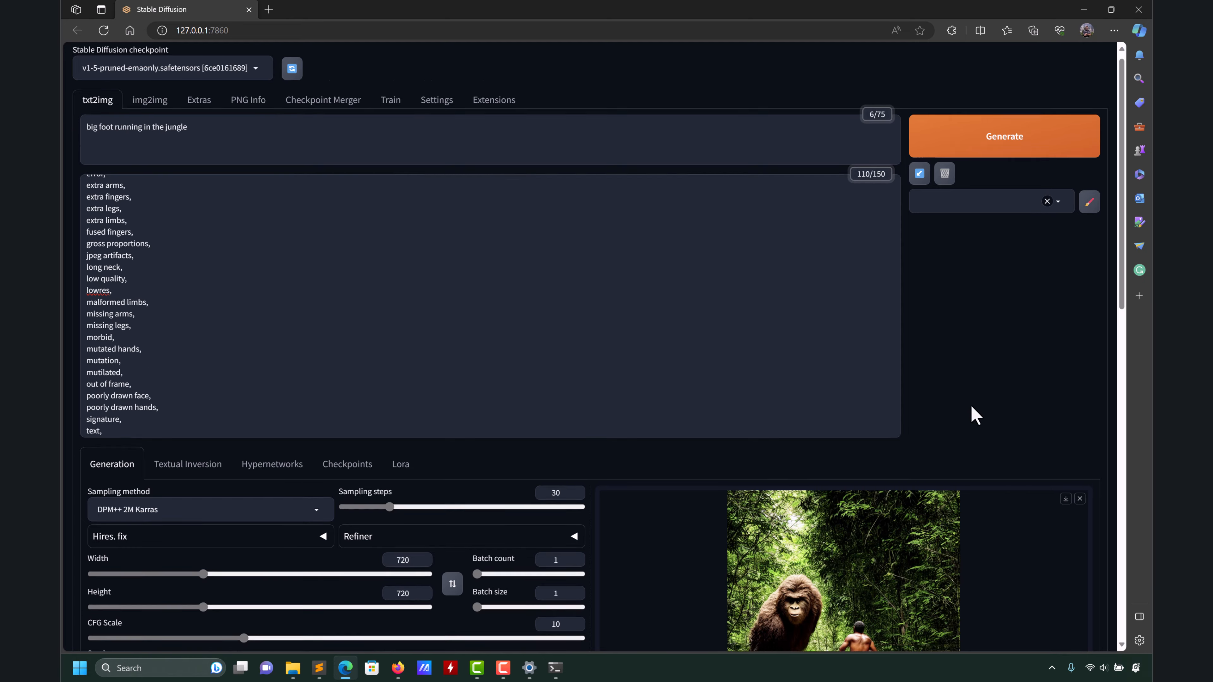
scroll(964, 422, down, 8)
scroll(965, 421, up, 8)
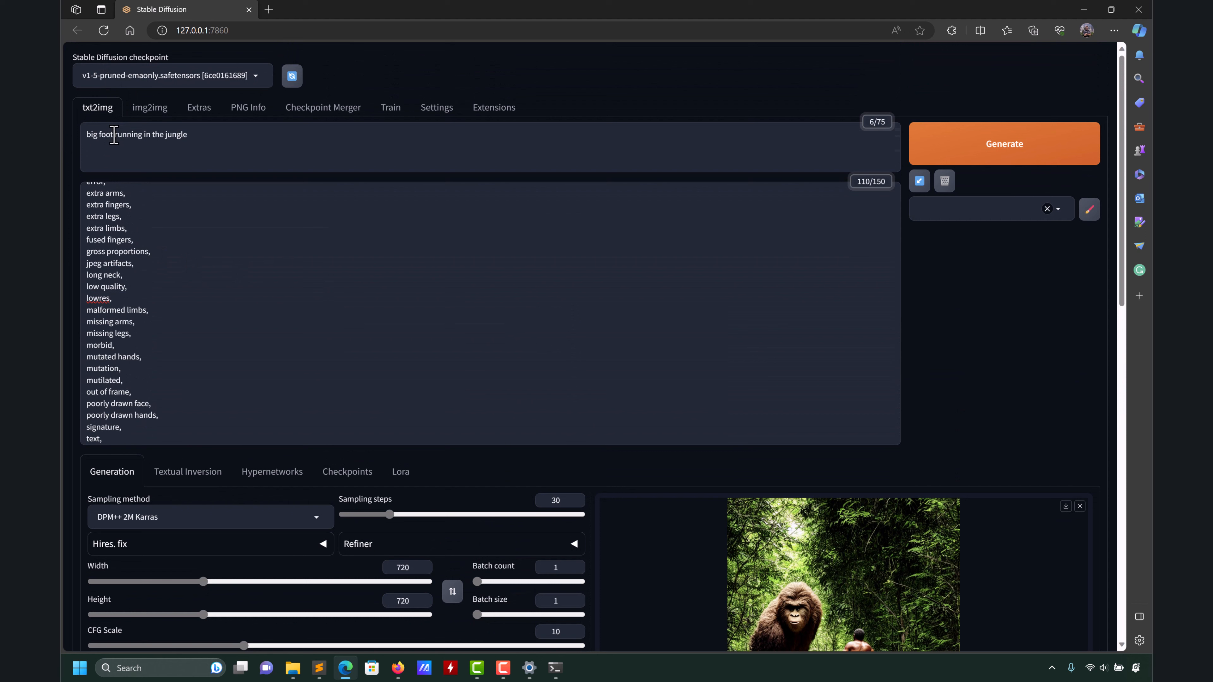
drag(113, 134, 74, 135)
text(womam)
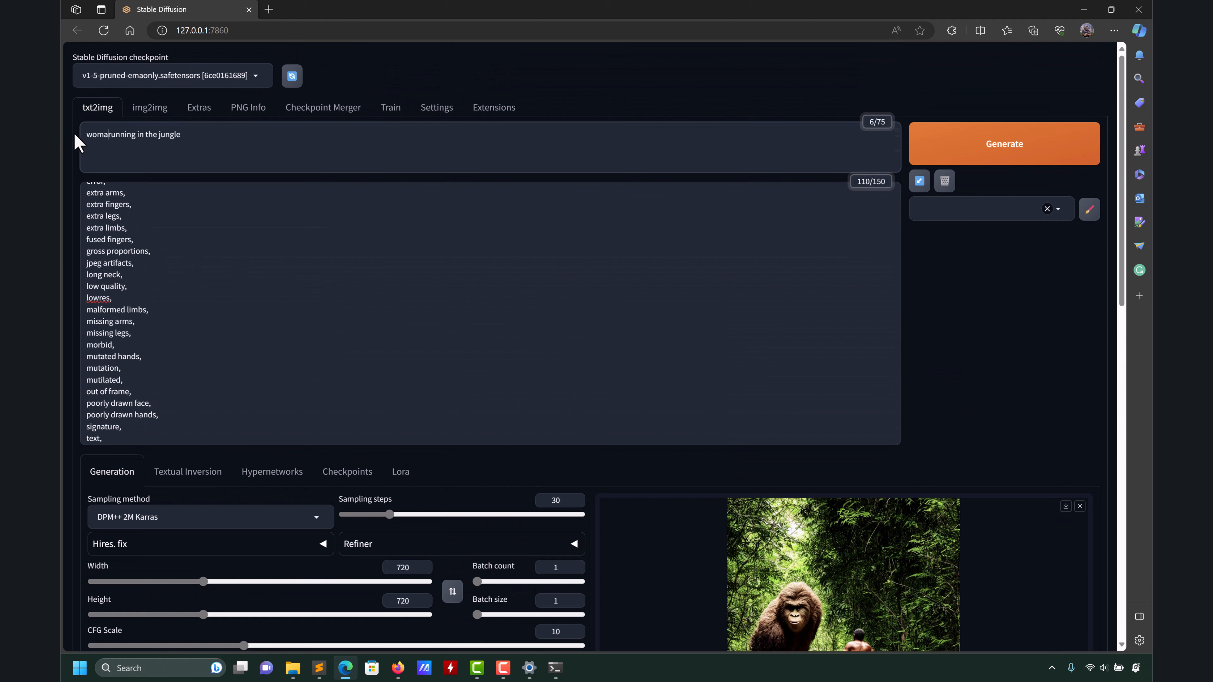
key(BackSpace)
text(n)
Generate an image from the woman prompt and view the finished result at full size.
key(ctrl+Return)
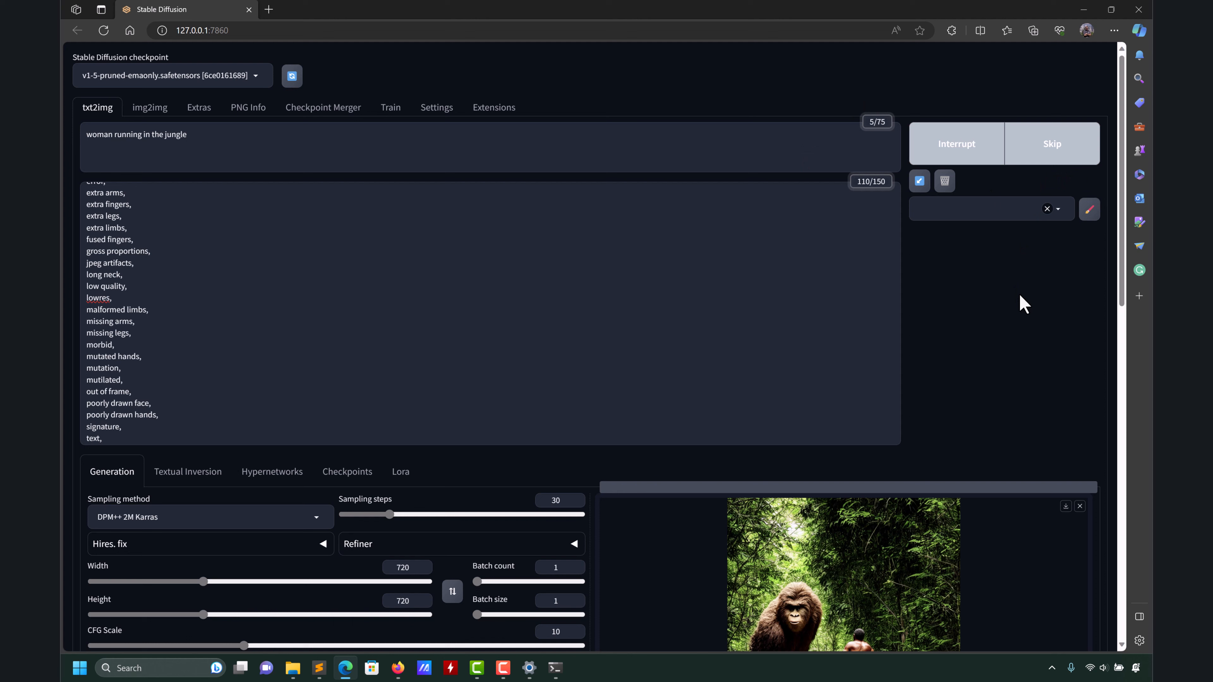
scroll(990, 309, down, 4)
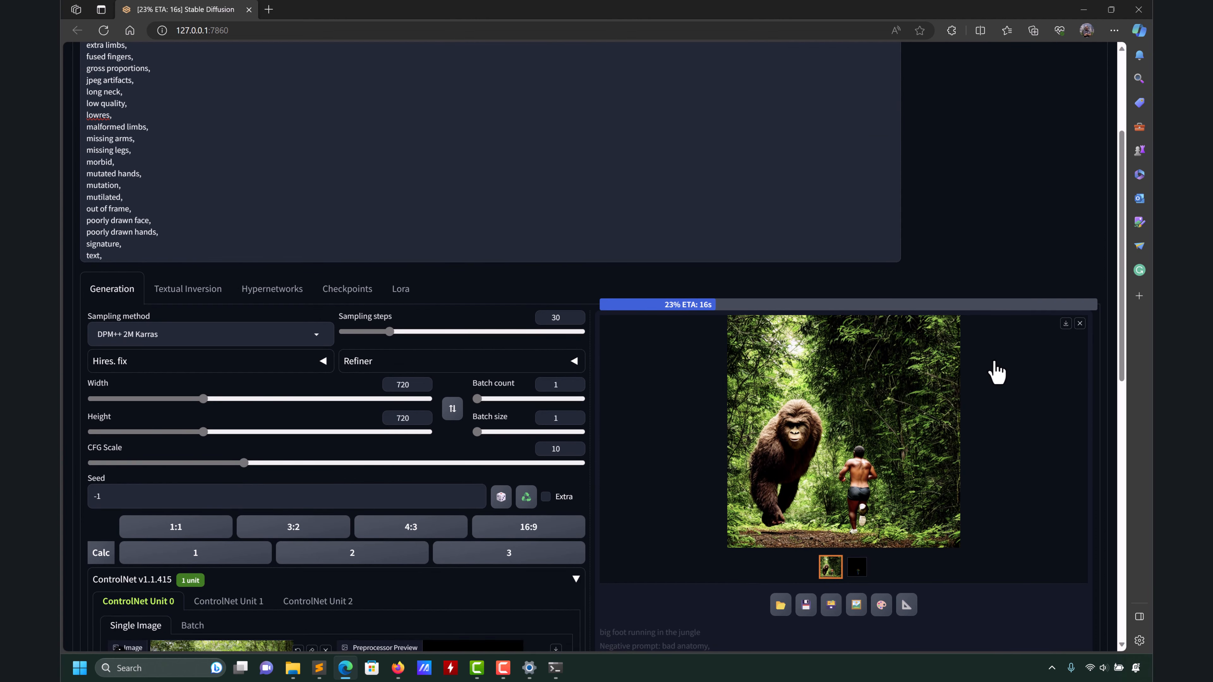
scroll(993, 406, down, 2)
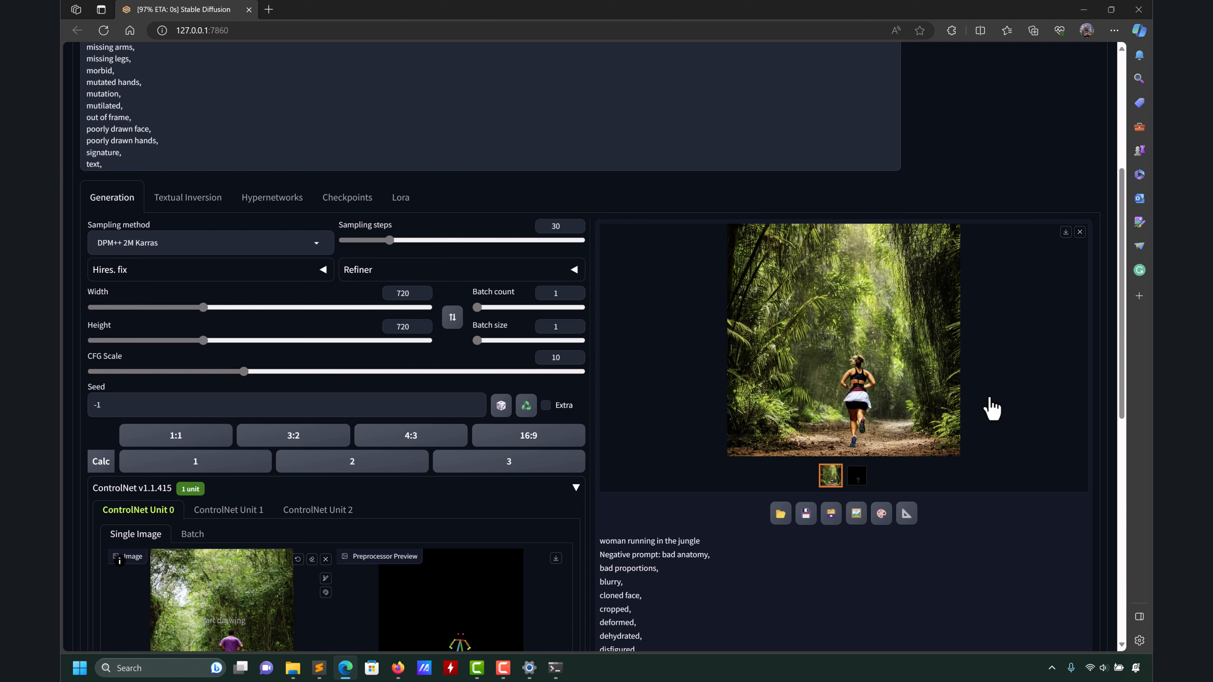
click(897, 408)
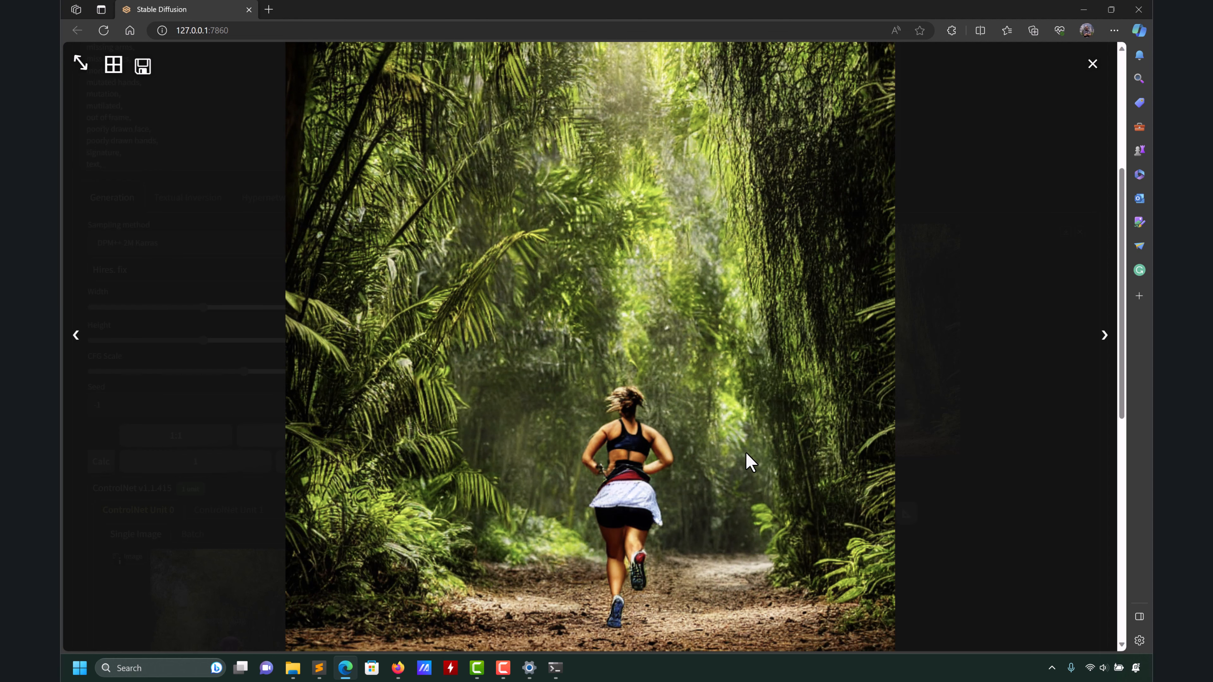
click(1094, 64)
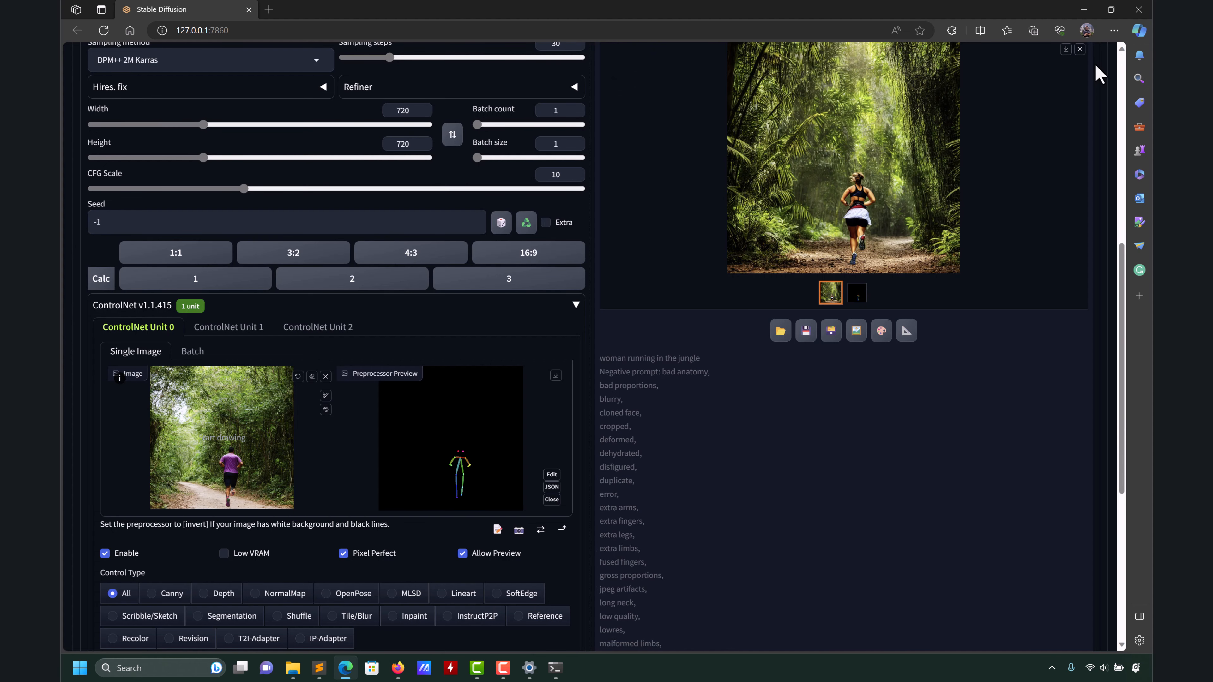
Send the generated image of the running woman with its prompts to img2img and review the transferred image and settings.
click(857, 331)
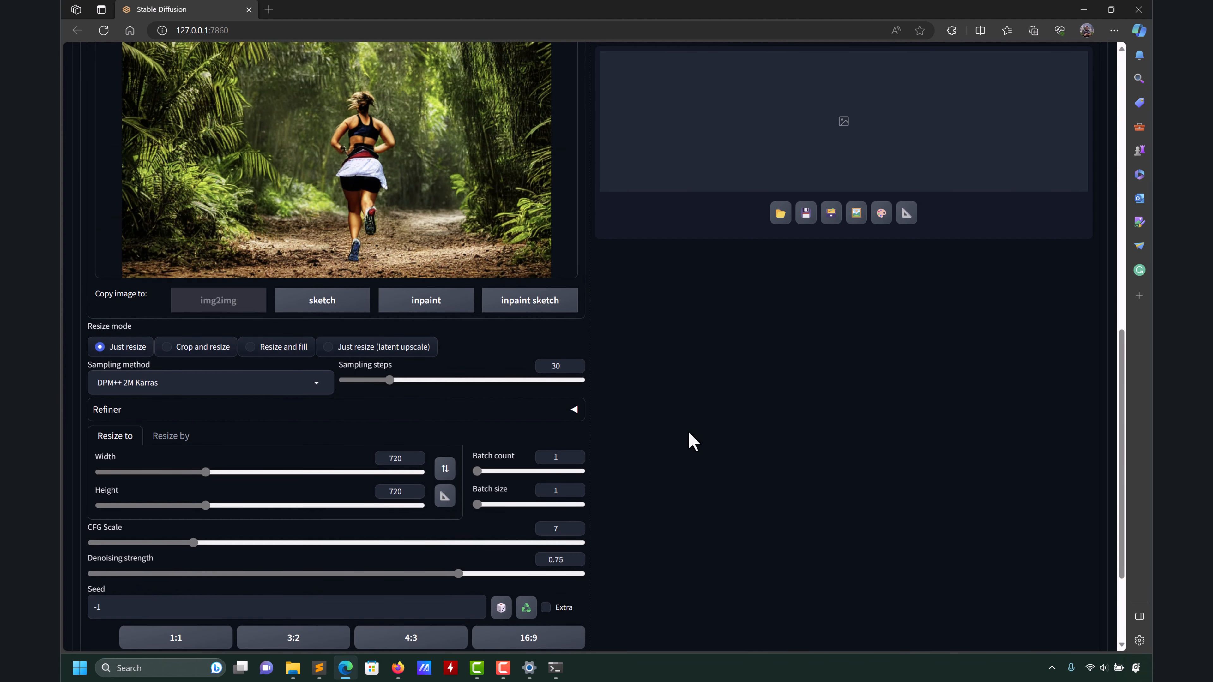
scroll(679, 437, up, 3)
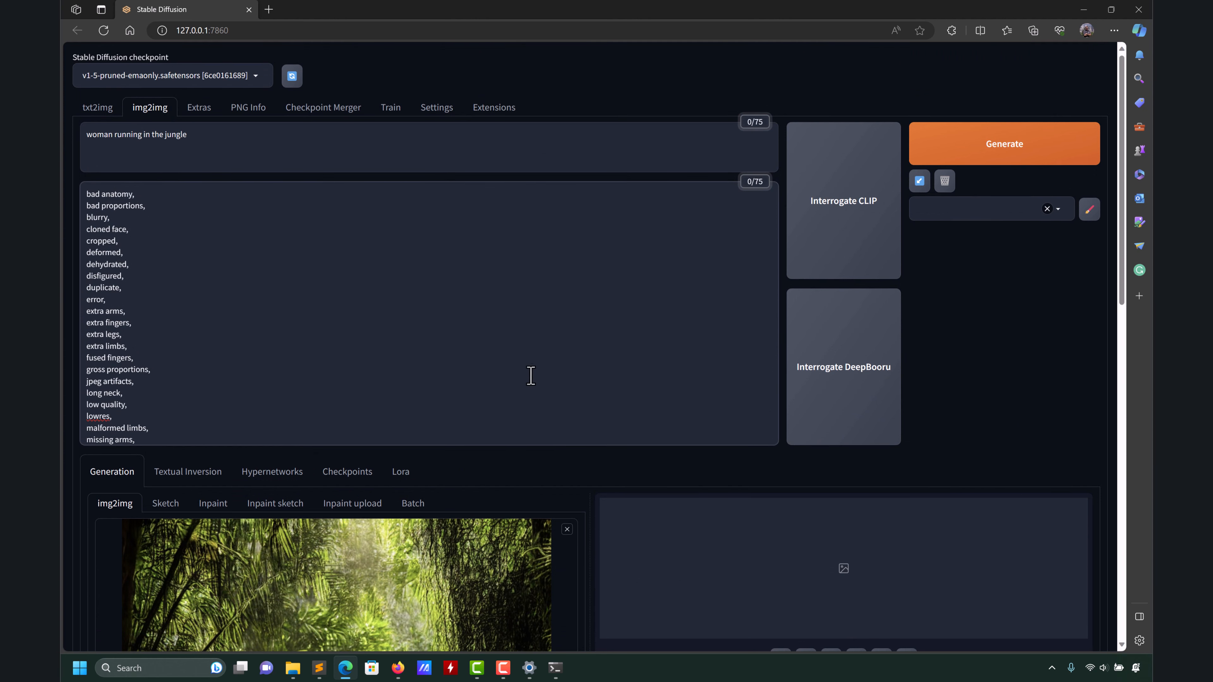
scroll(530, 375, down, 3)
scroll(454, 354, up, 3)
scroll(386, 516, down, 5)
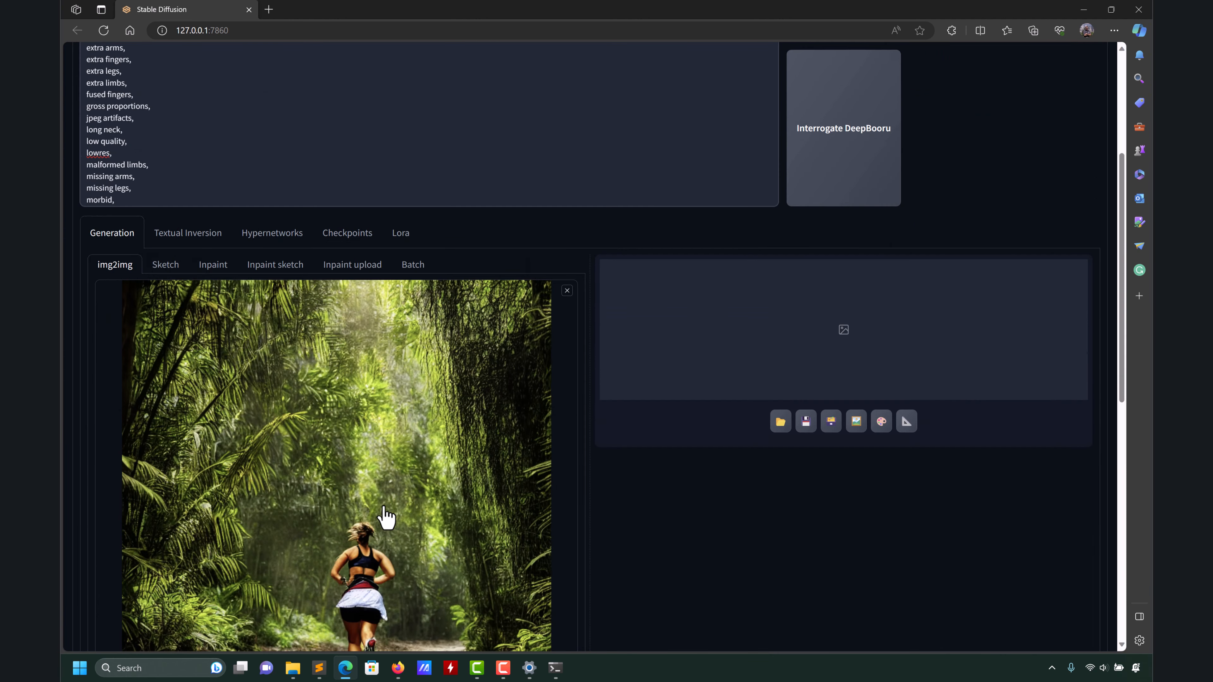
scroll(386, 516, down, 3)
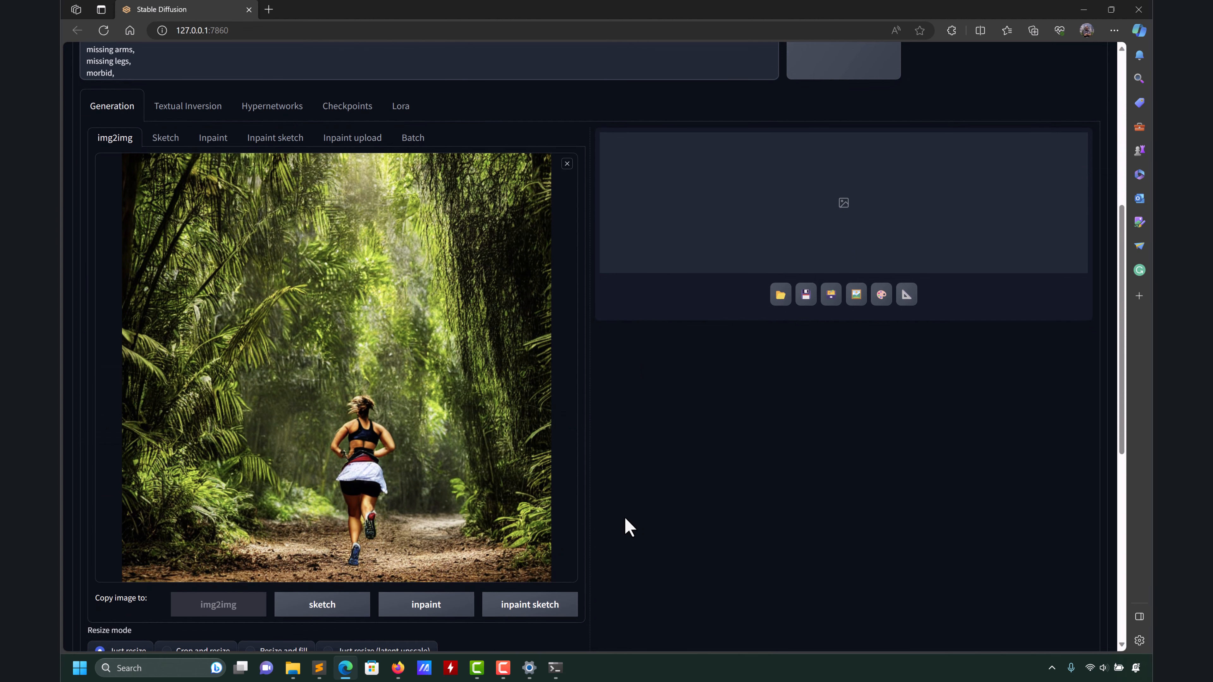
click(567, 165)
mouse_move(292, 676)
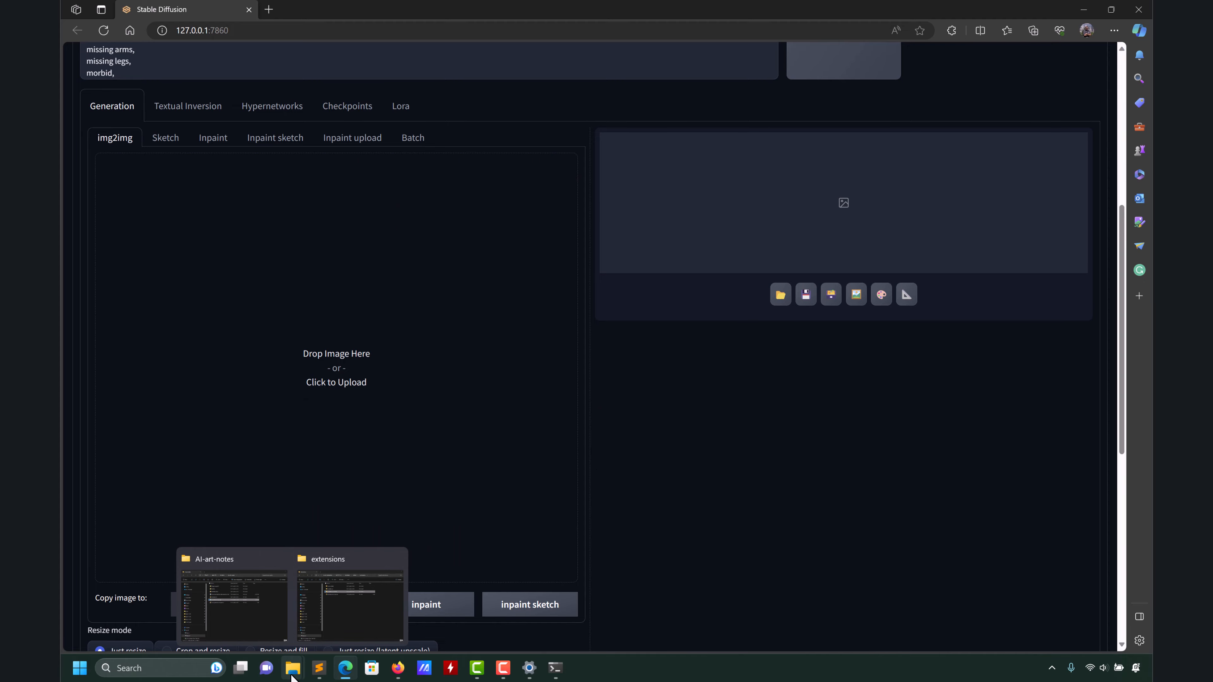
click(234, 602)
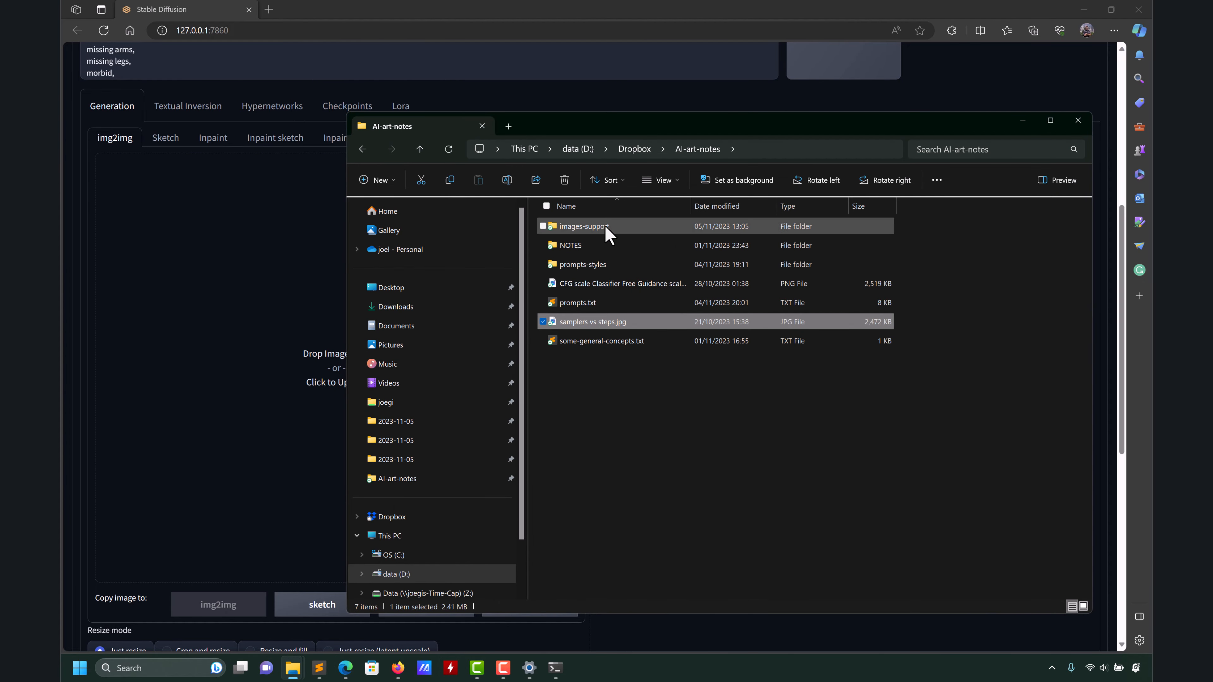
double_click(605, 226)
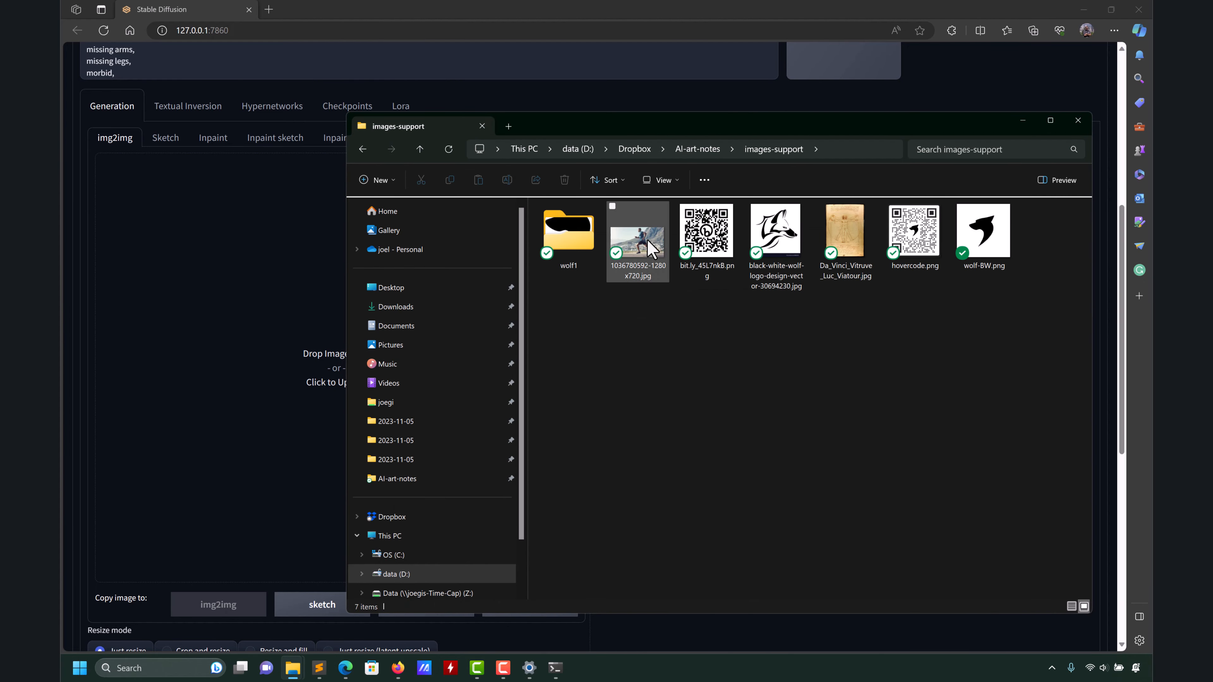
drag(652, 249, 247, 379)
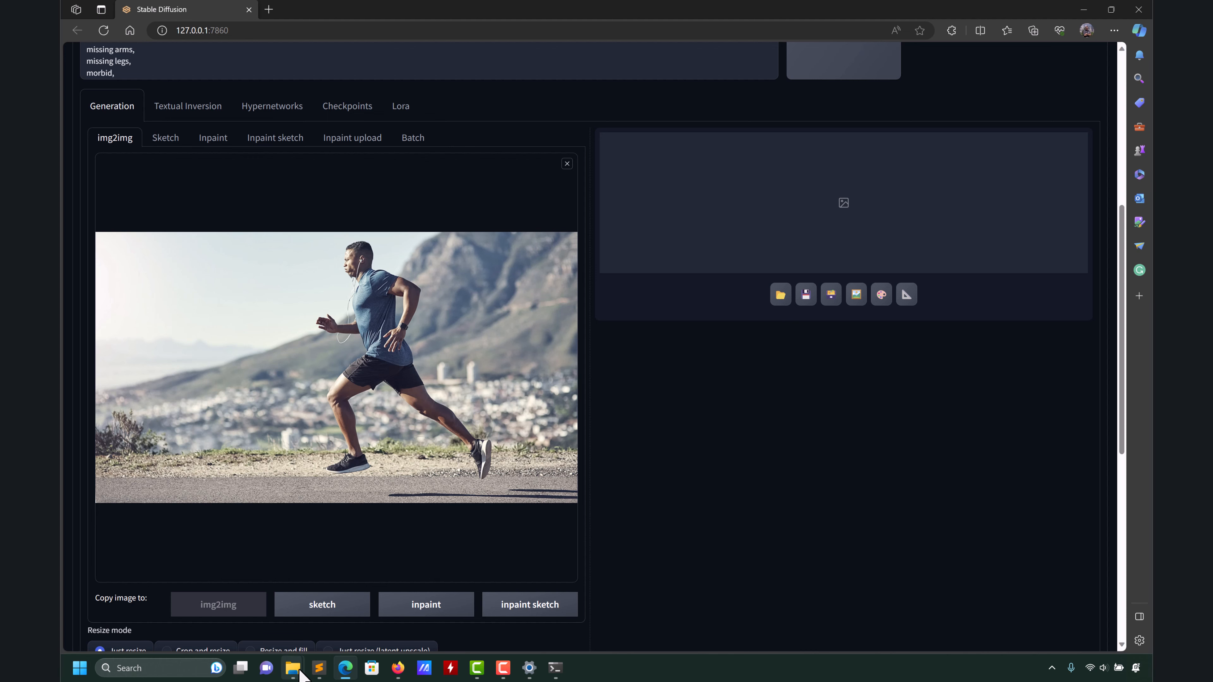
mouse_move(292, 668)
click(261, 632)
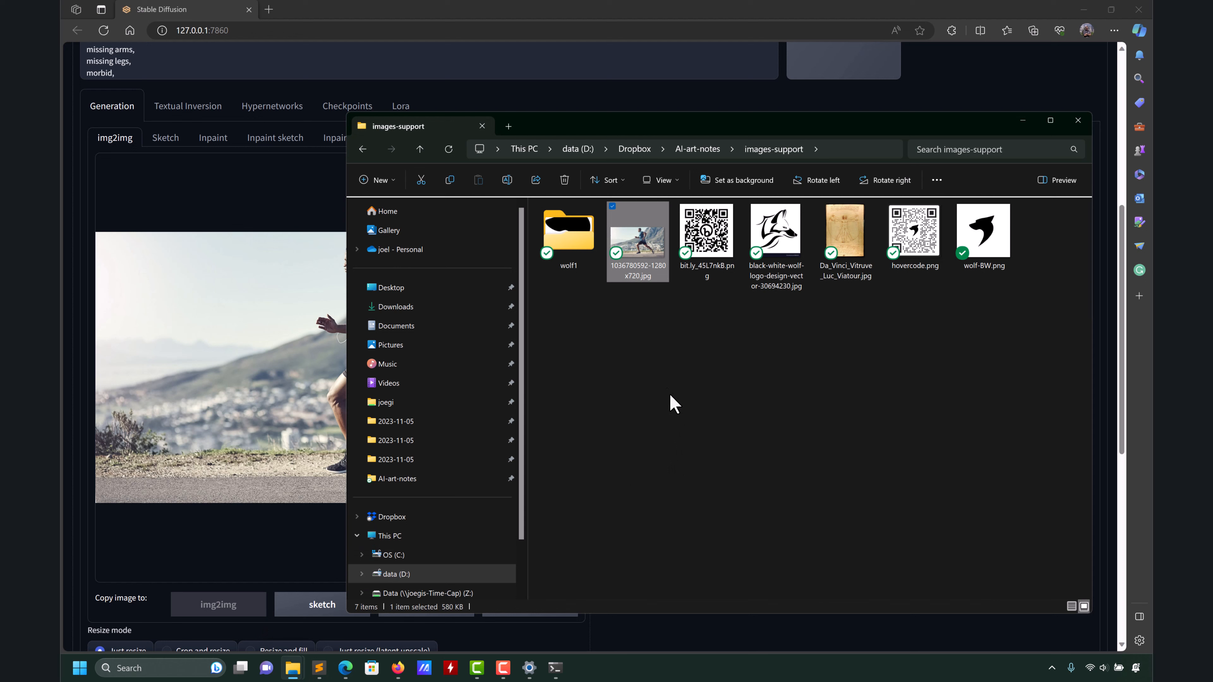
right_click(641, 249)
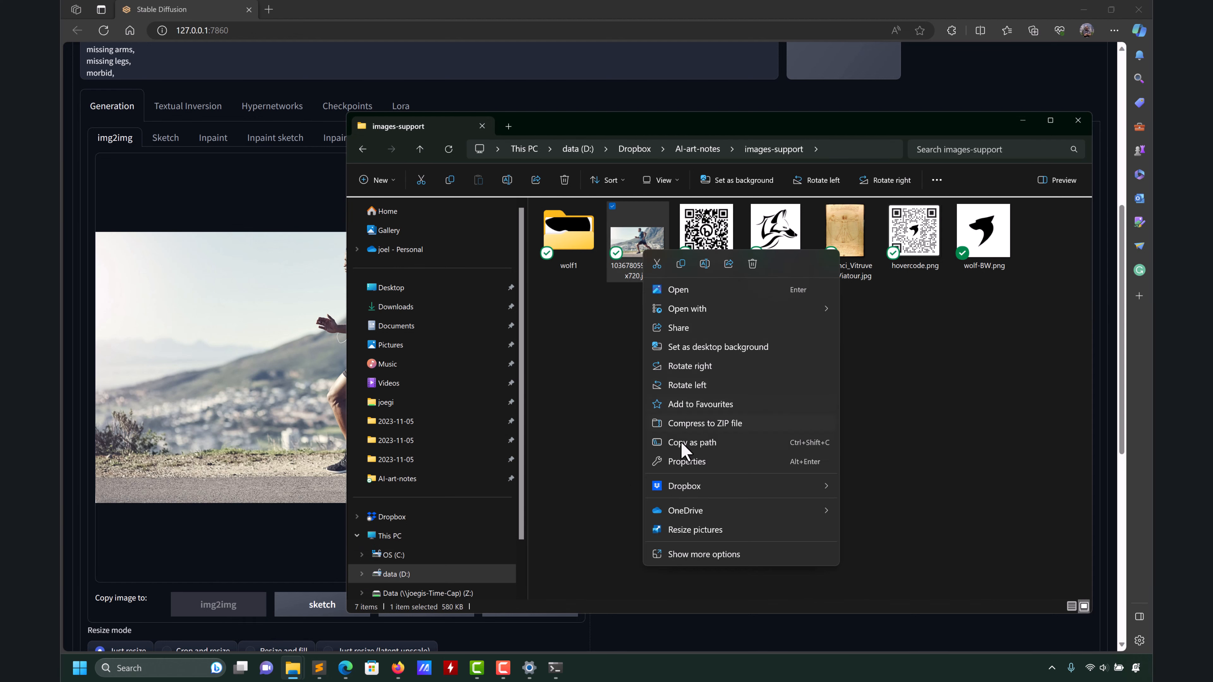
click(691, 461)
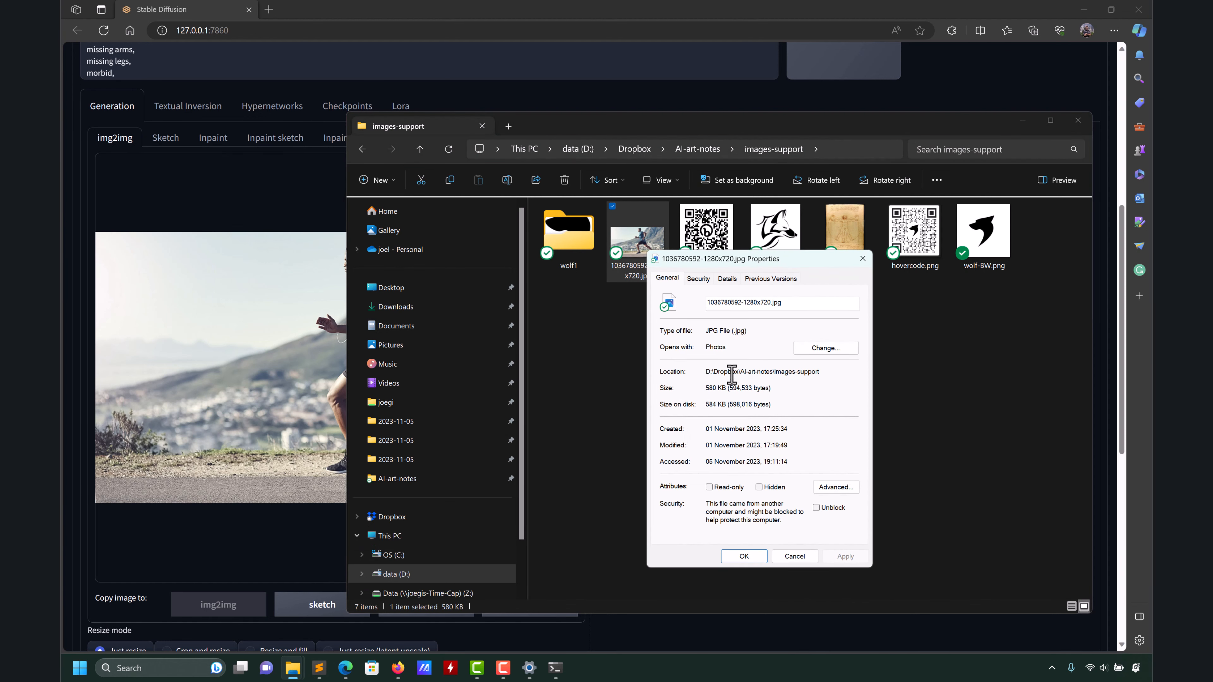
click(727, 278)
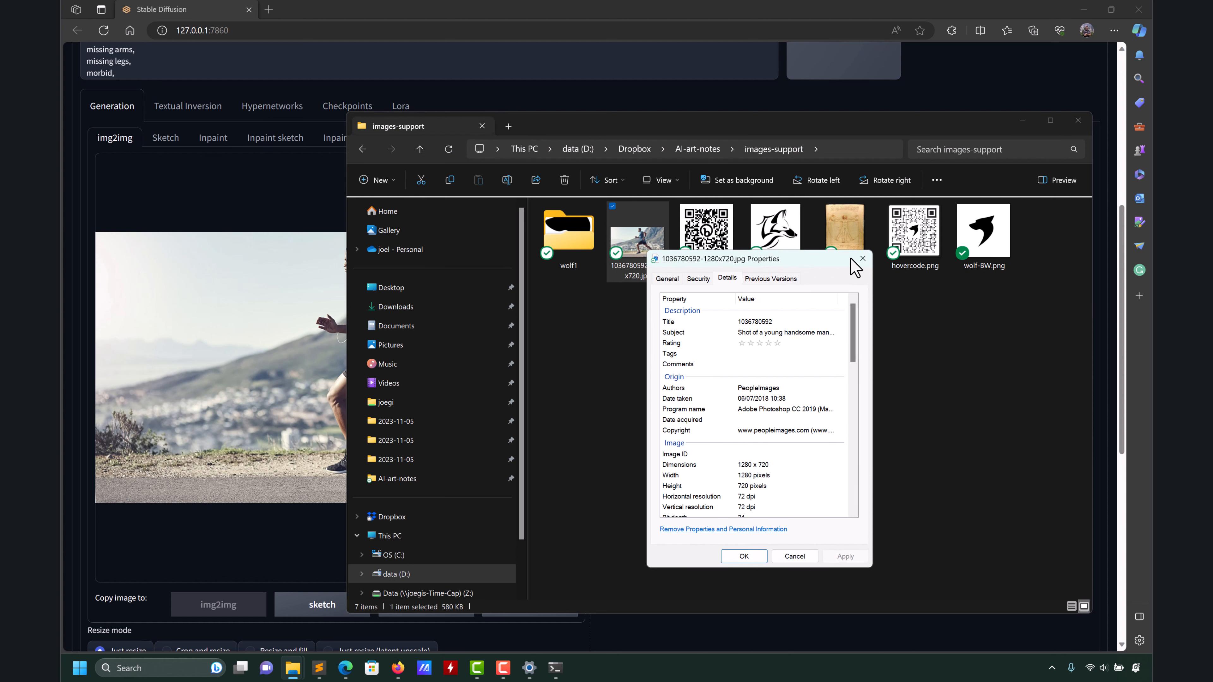
click(863, 259)
click(1022, 120)
scroll(720, 482, down, 8)
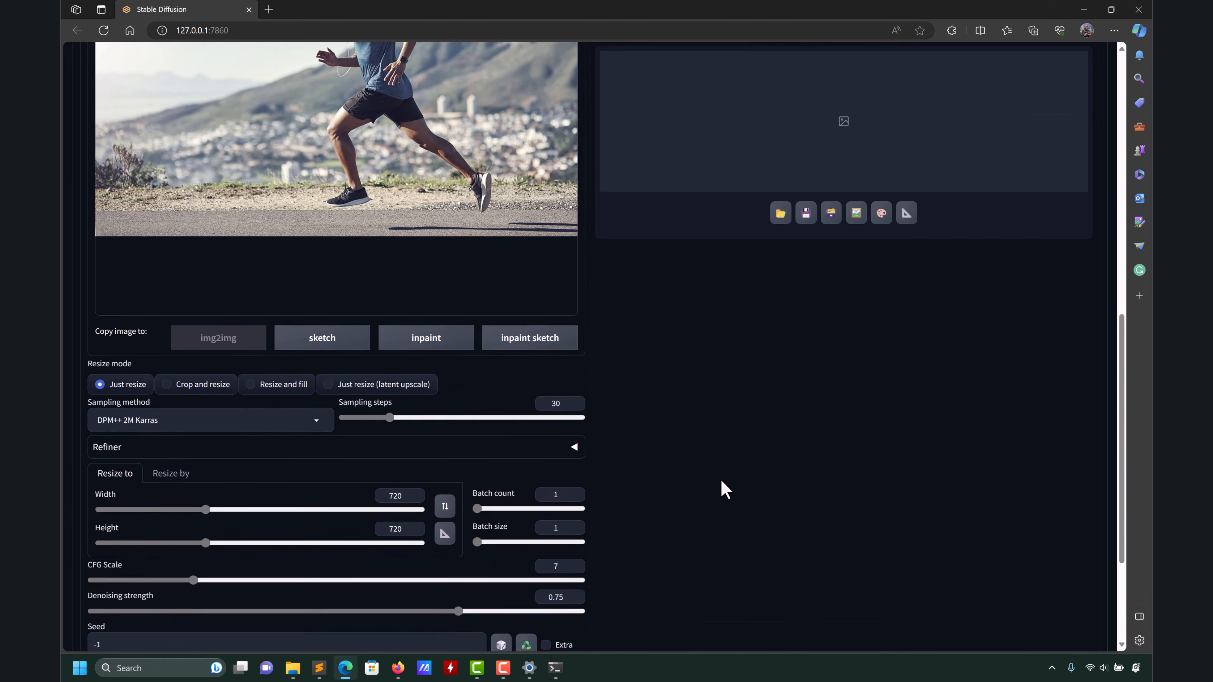
double_click(392, 395)
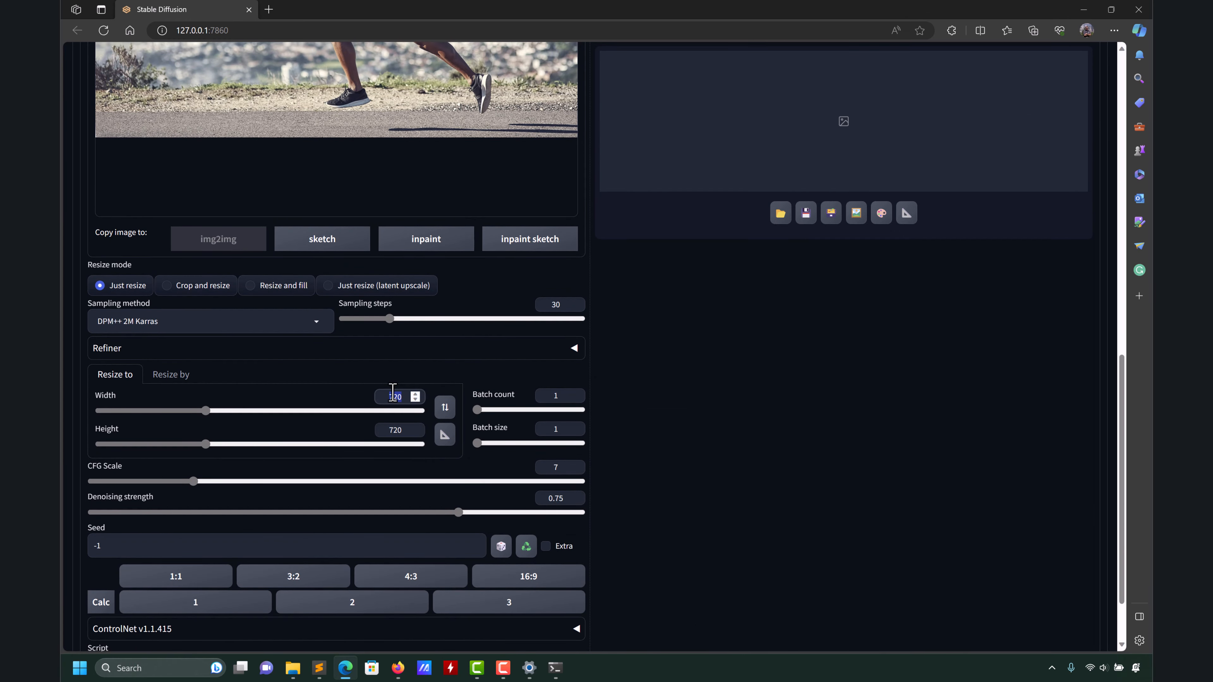
text(1280)
scroll(776, 520, up, 8)
scroll(738, 534, down, 6)
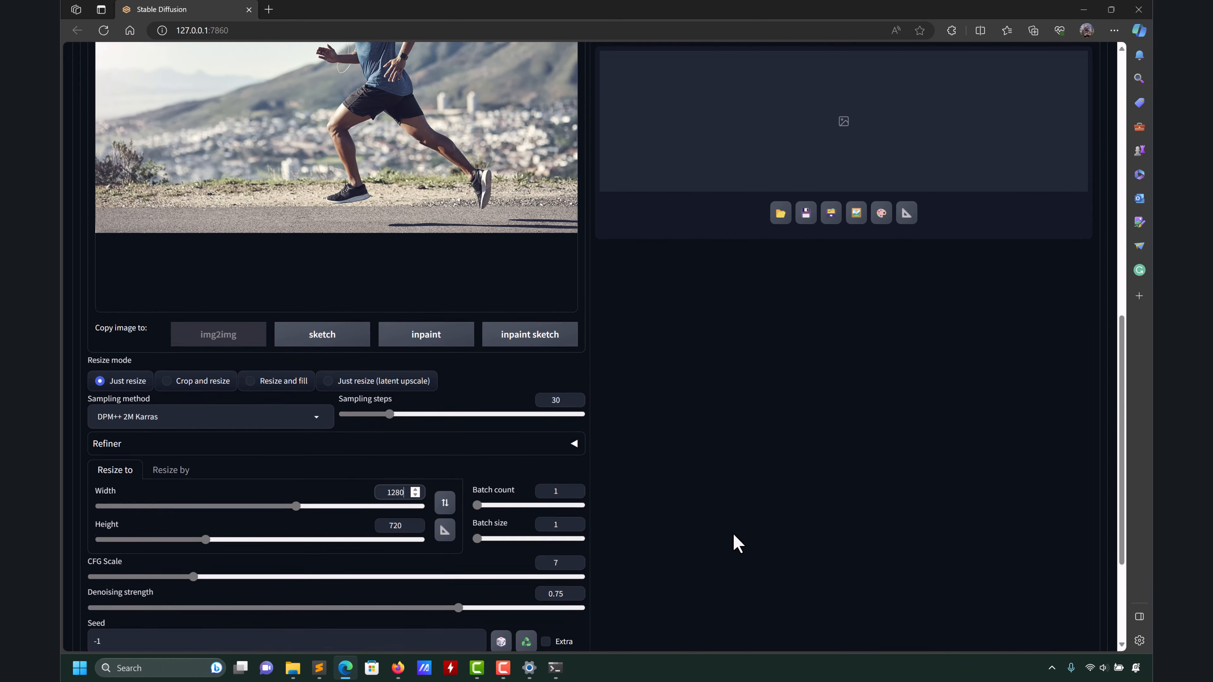
scroll(726, 530, down, 3)
scroll(718, 530, up, 8)
scroll(716, 533, down, 8)
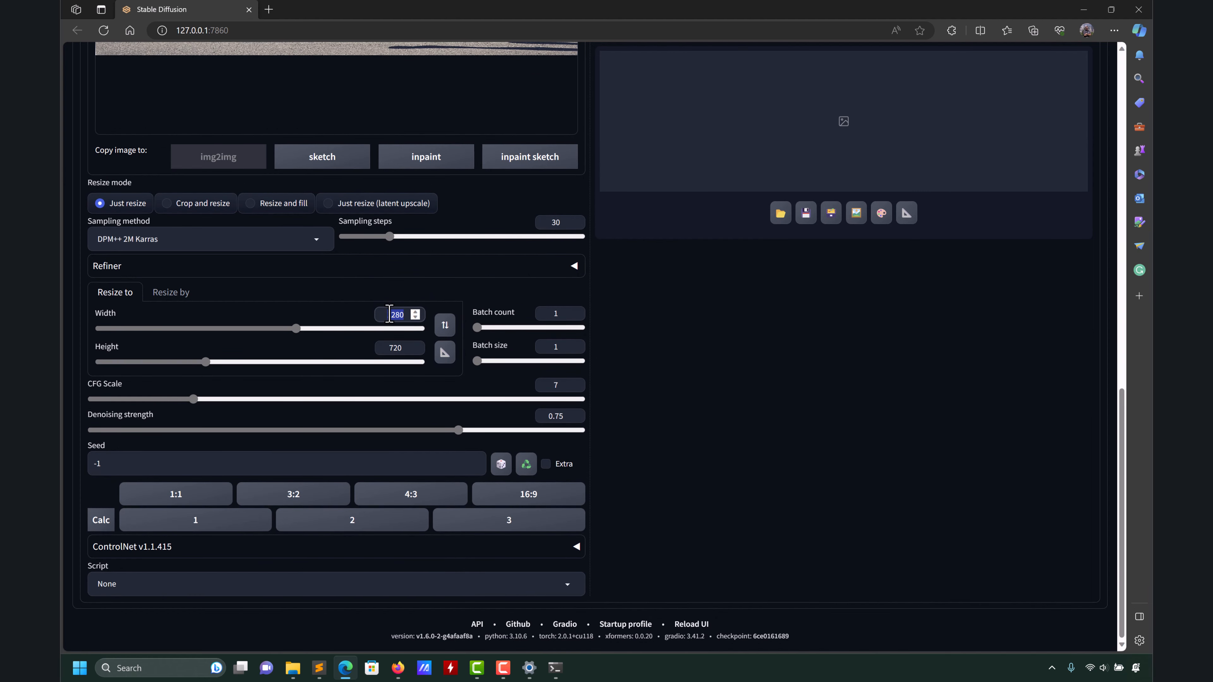
text(720)
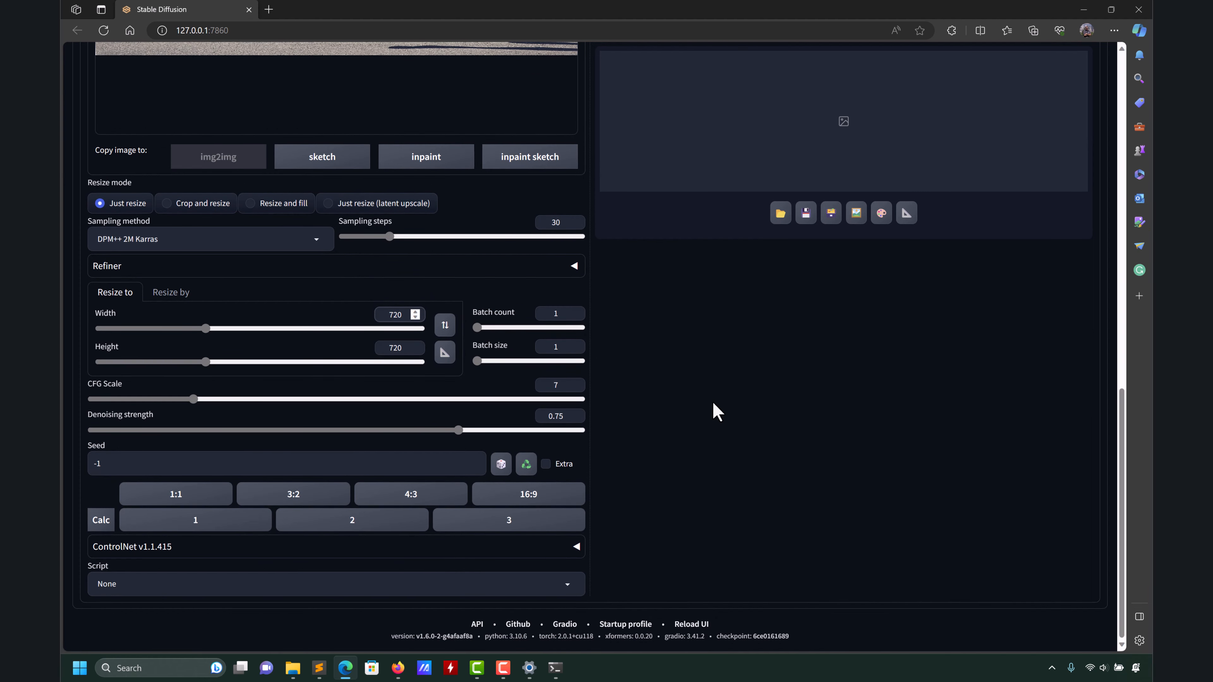
click(578, 550)
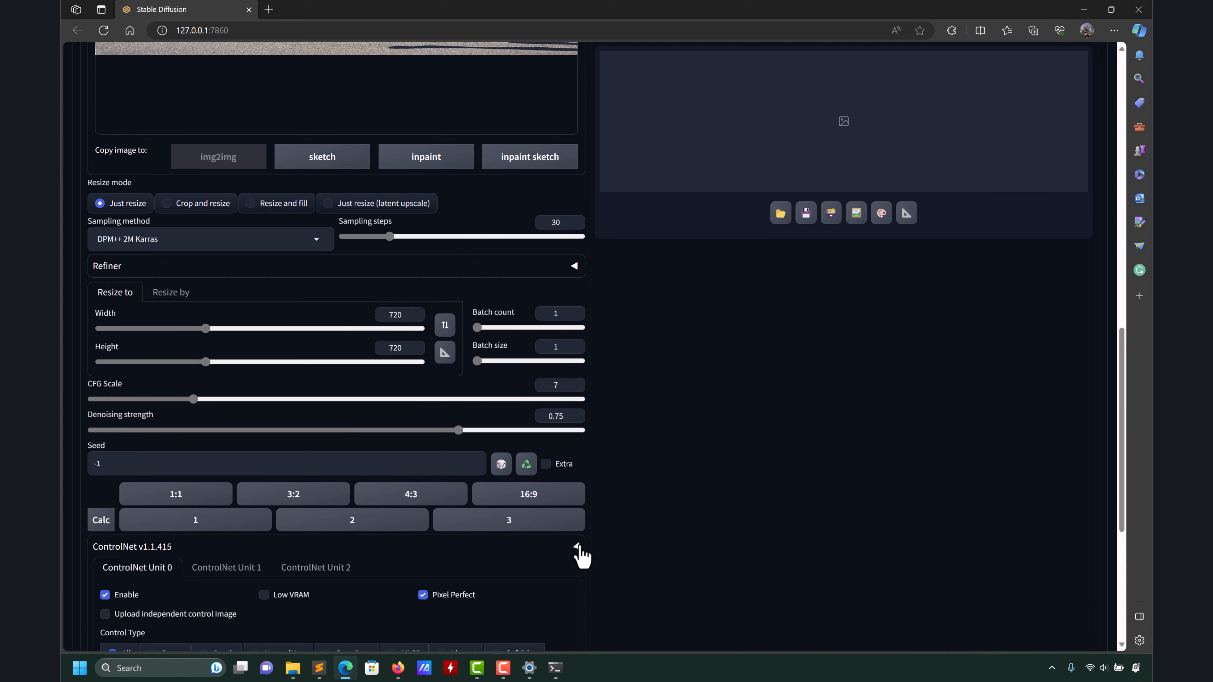
scroll(642, 495, down, 5)
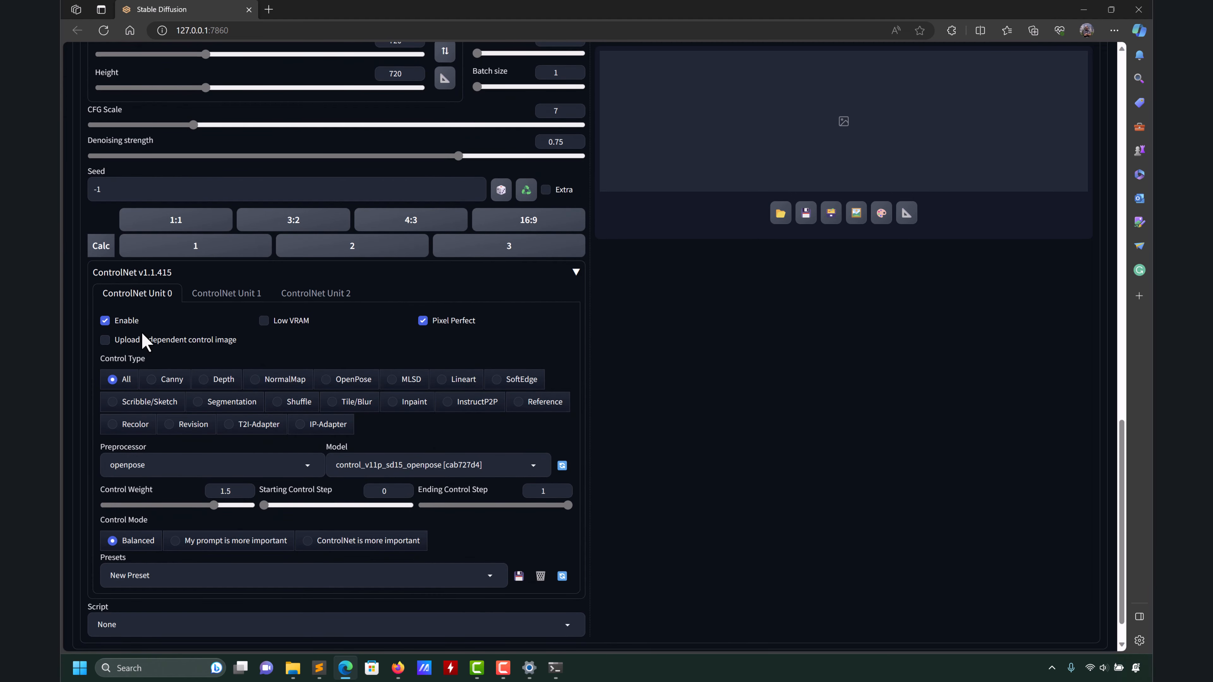
click(143, 340)
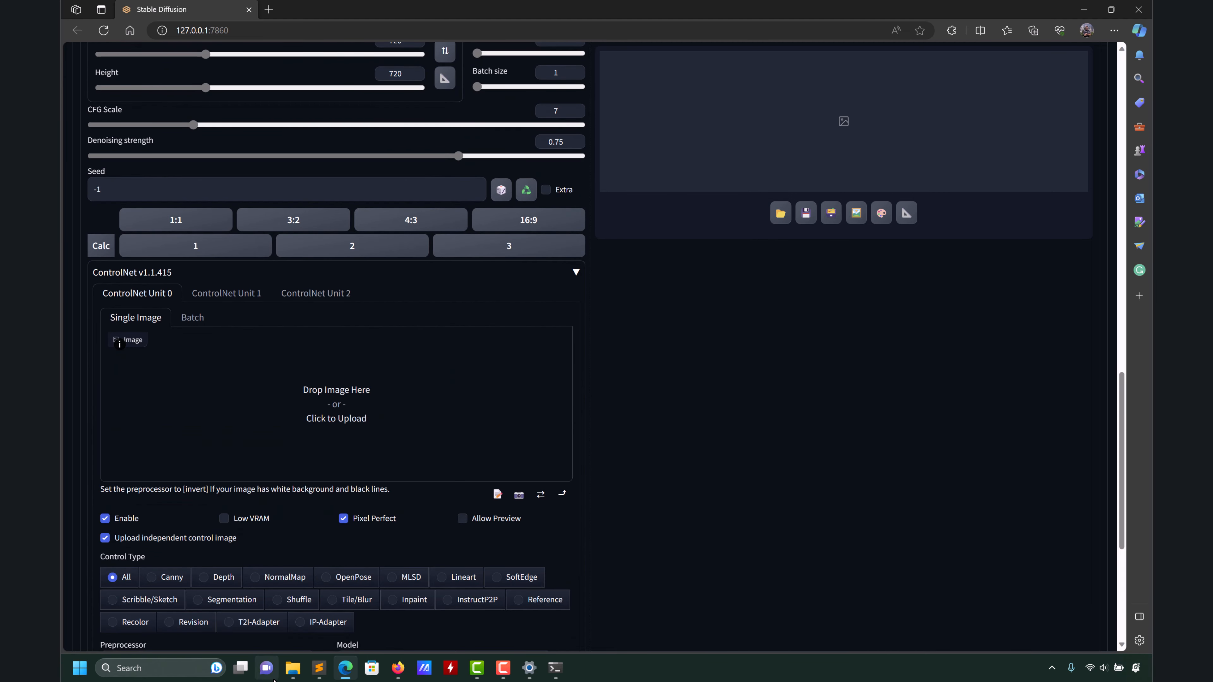
click(293, 669)
click(260, 628)
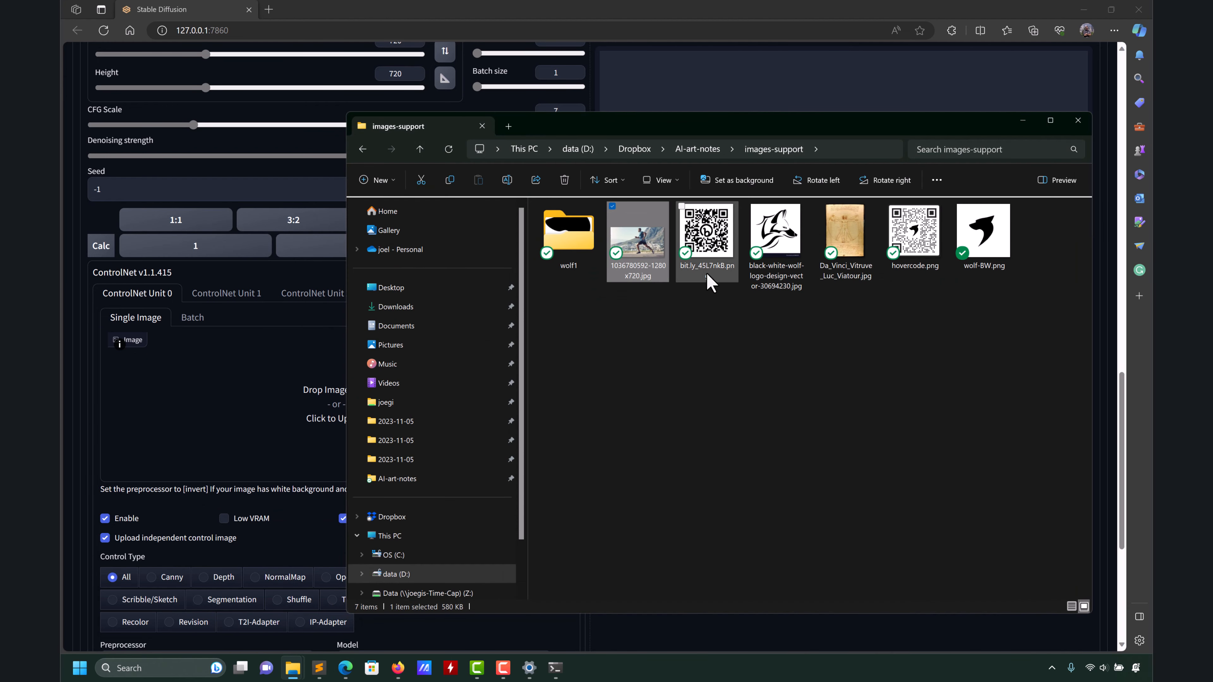
drag(637, 241, 337, 389)
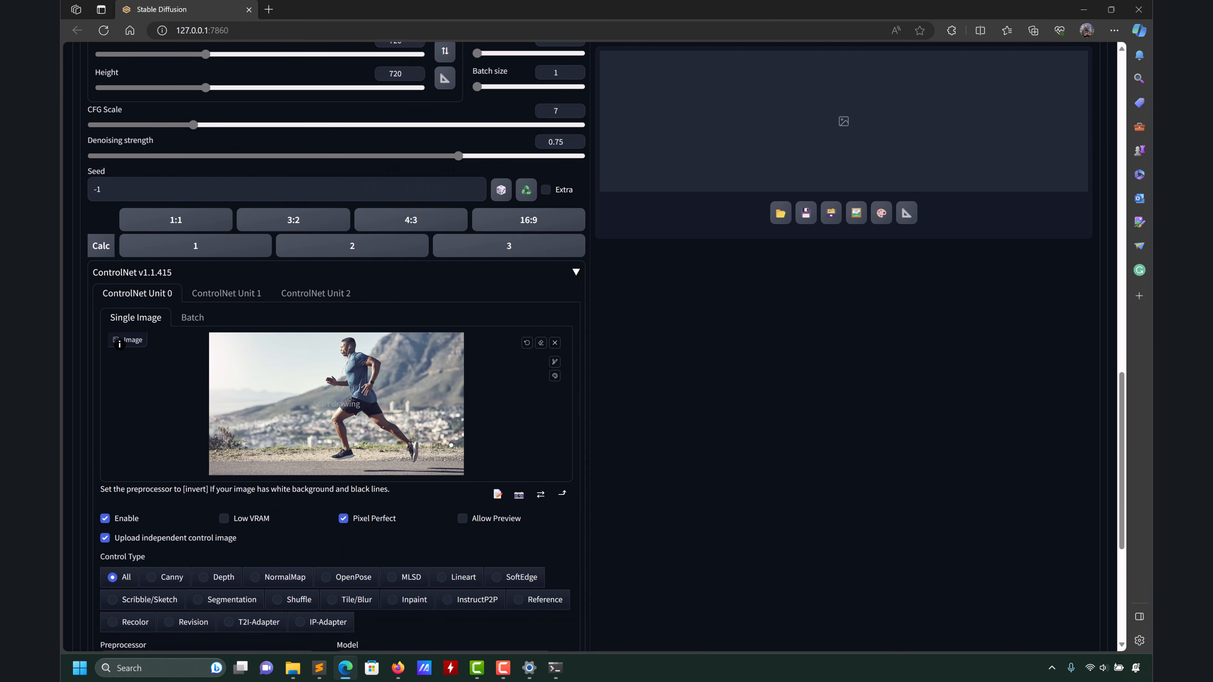
Run the openpose preprocessor on the control image to preview the running man's skeleton.
scroll(388, 537, down, 4)
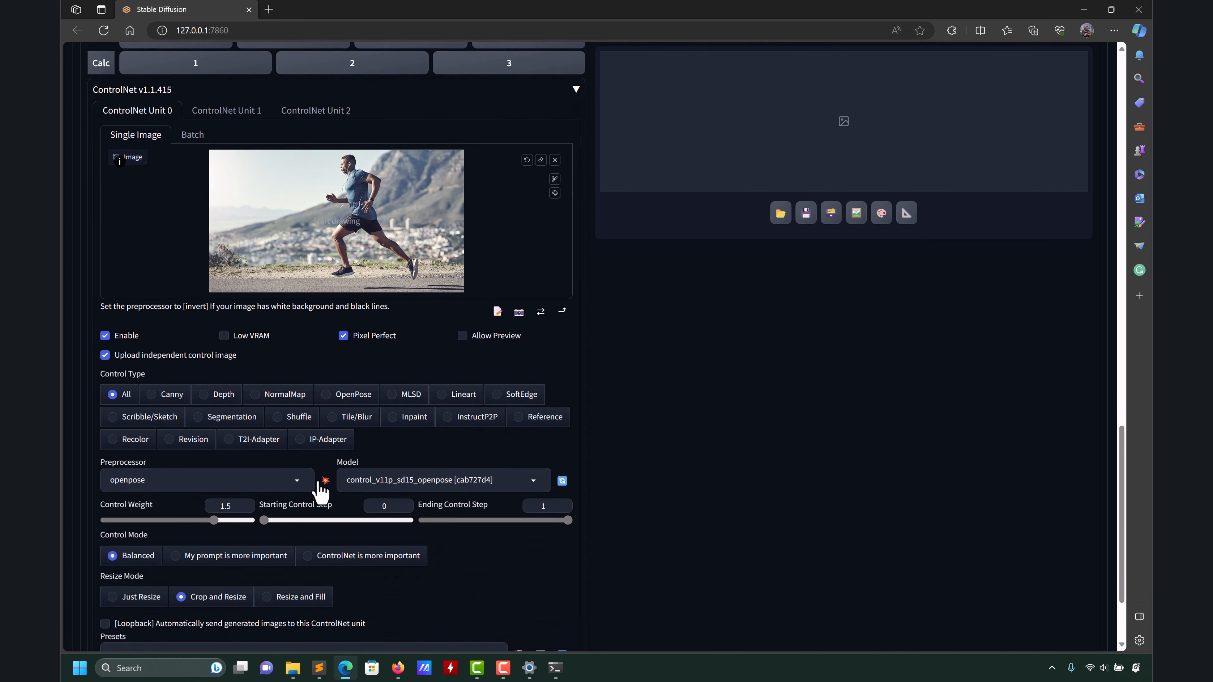
click(320, 482)
scroll(652, 417, up, 2)
scroll(656, 417, up, 3)
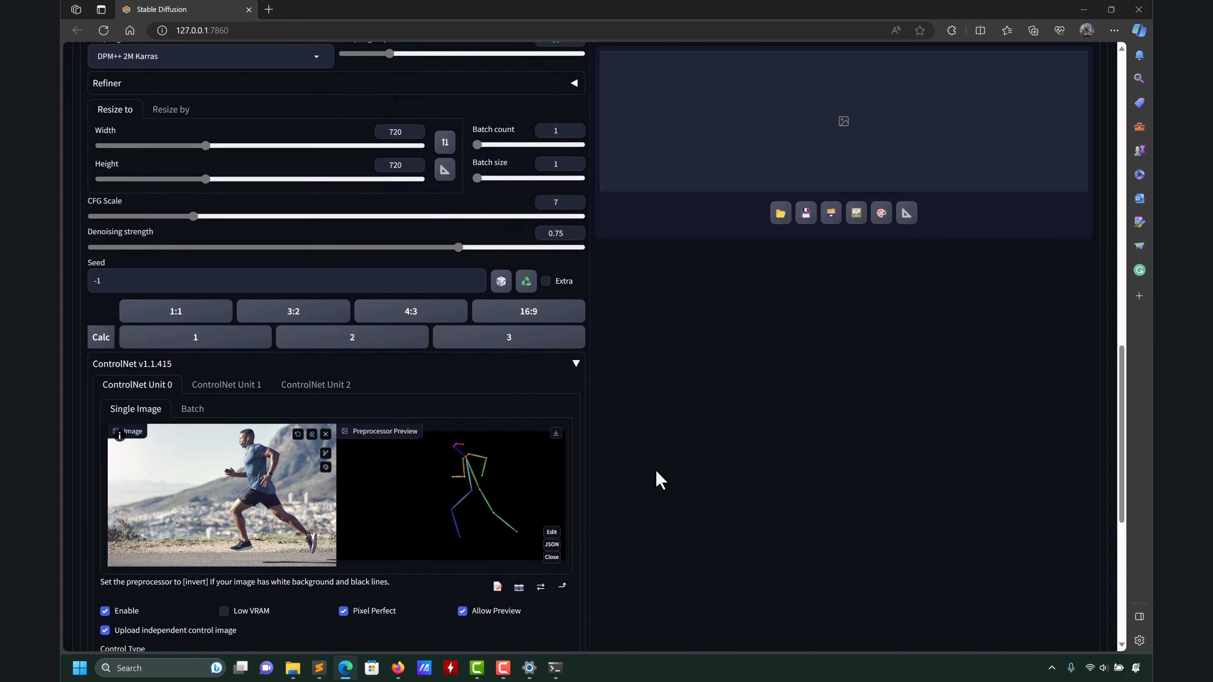
scroll(621, 485, down, 5)
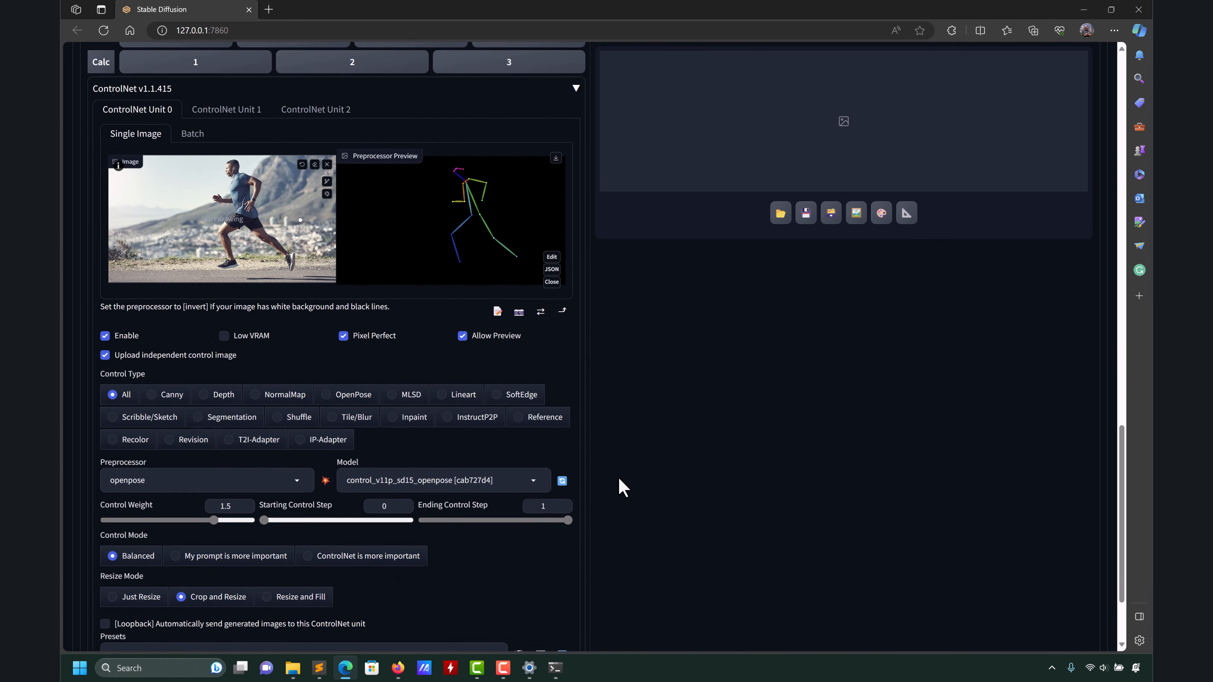
Review the img2img source photo, the size and sampling settings, and the ControlNet openpose preview and options.
scroll(621, 485, up, 7)
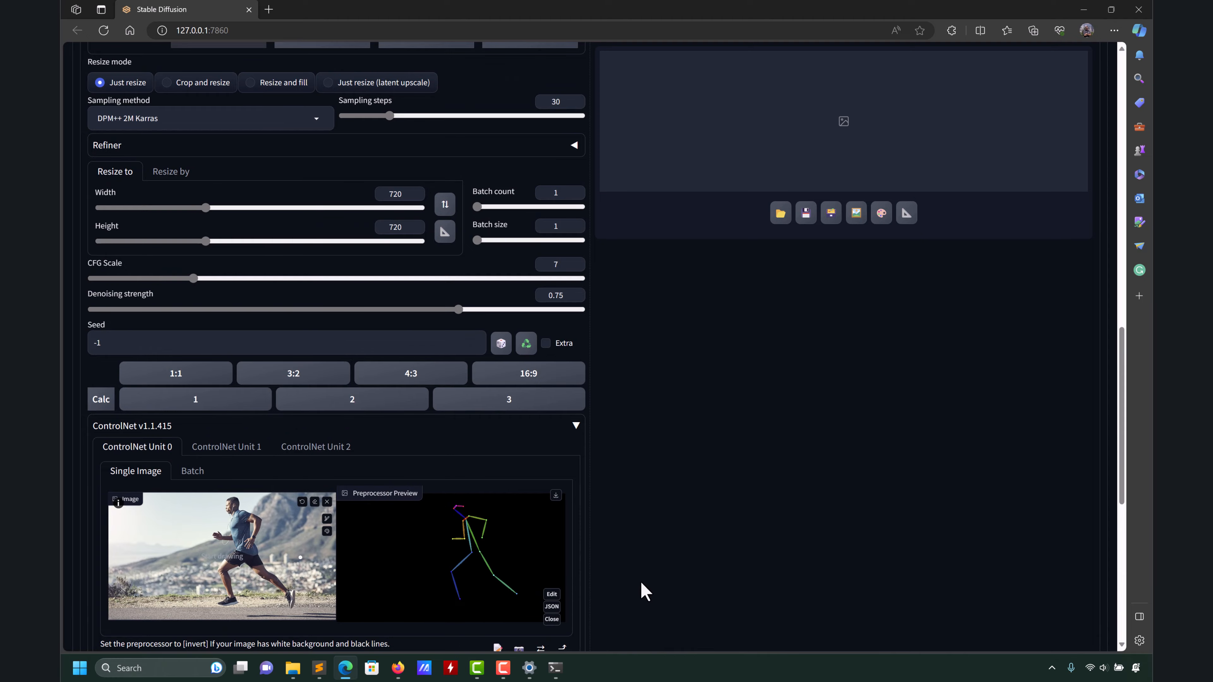
scroll(642, 590, up, 10)
scroll(639, 363, down, 6)
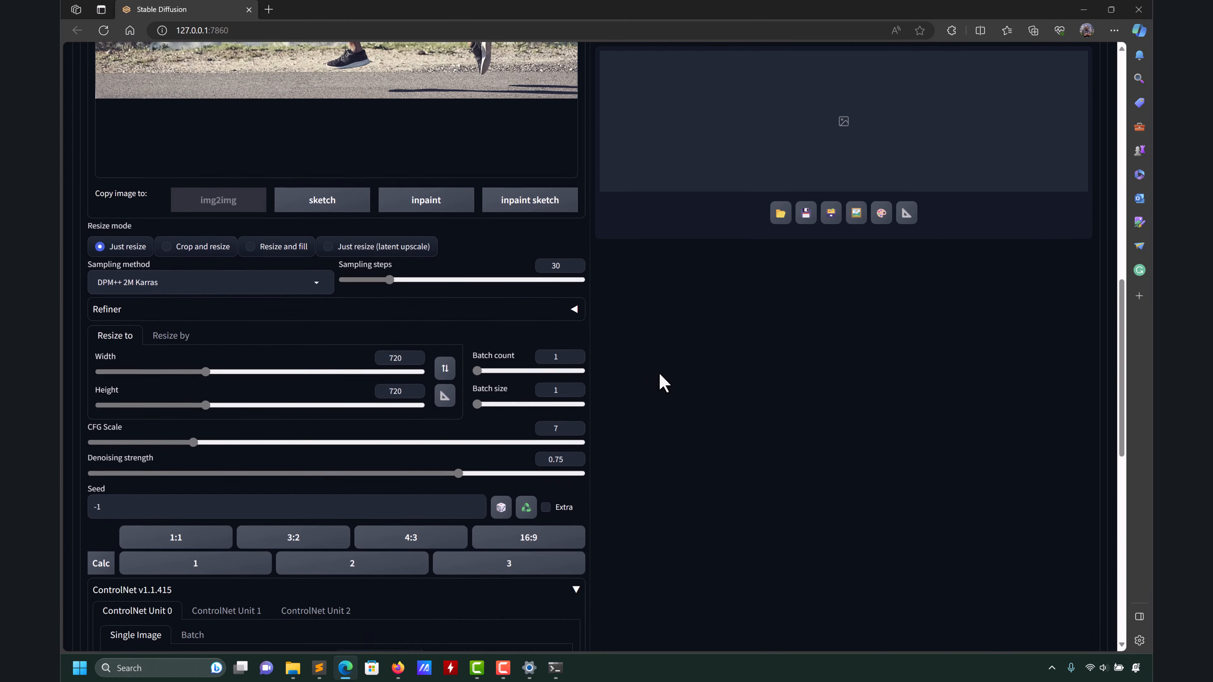
scroll(658, 382, up, 8)
scroll(685, 422, down, 11)
scroll(329, 230, up, 9)
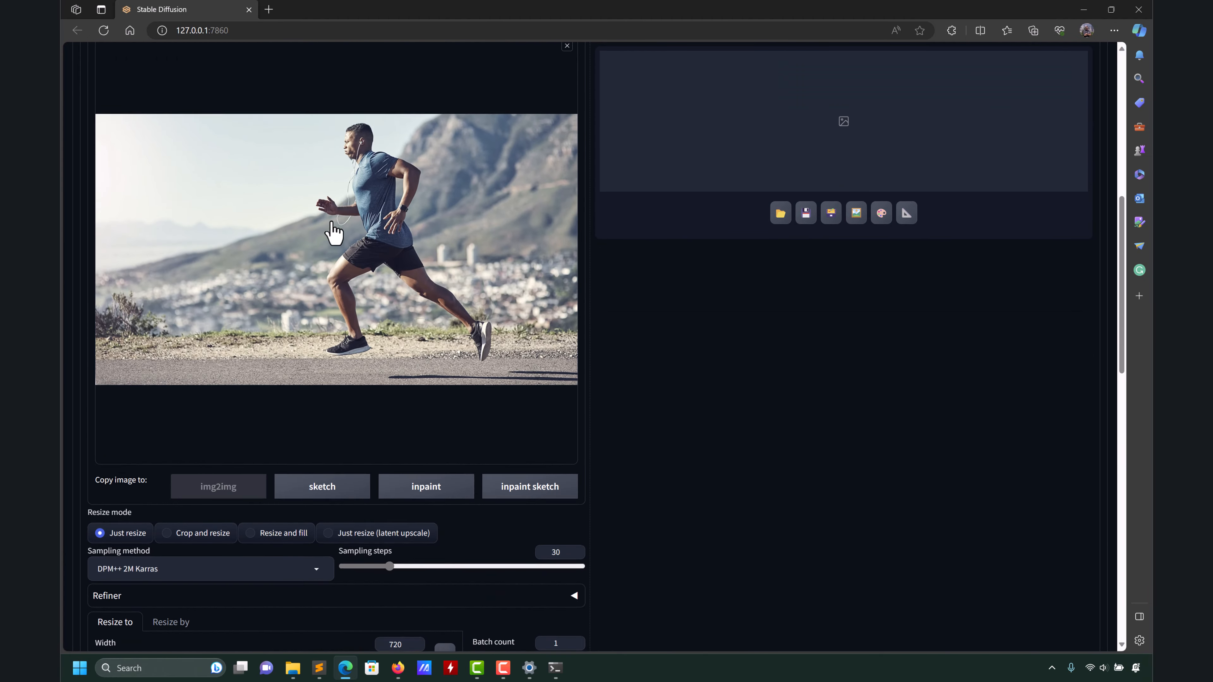
scroll(316, 365, down, 13)
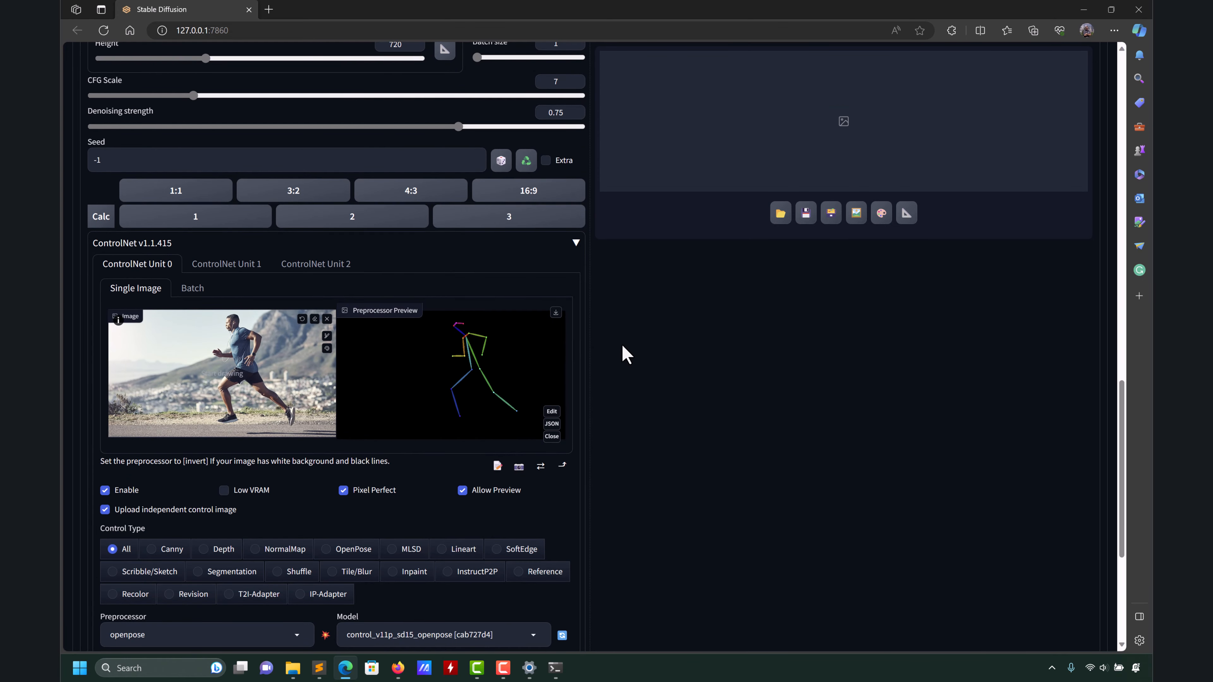
scroll(620, 368, down, 2)
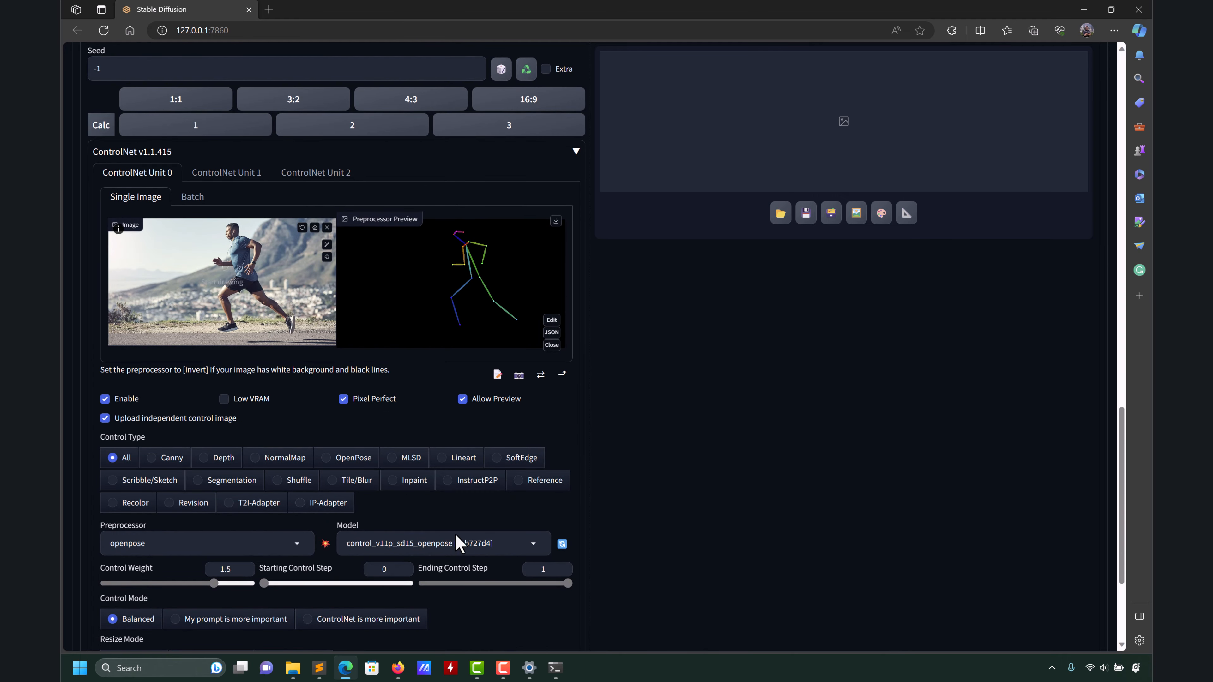
scroll(663, 460, down, 2)
Replace the img2img prompt with "a samurai running in mars".
scroll(663, 460, up, 14)
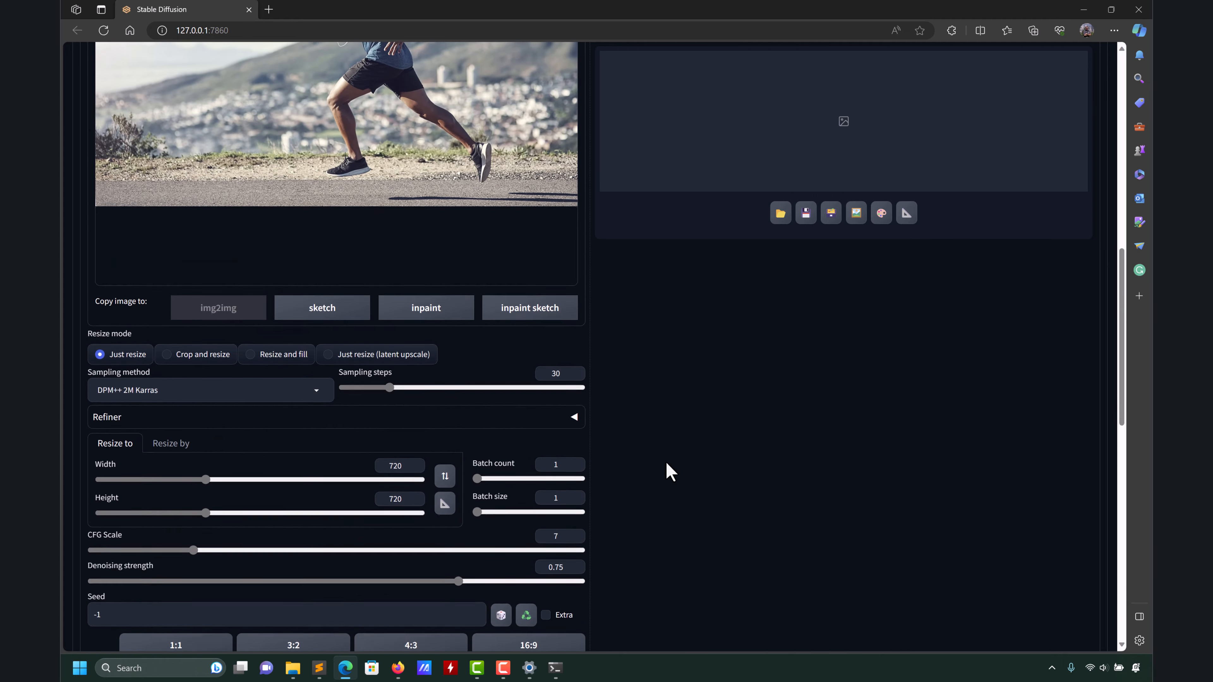
scroll(667, 461, up, 10)
scroll(217, 143, up, 2)
scroll(298, 238, up, 4)
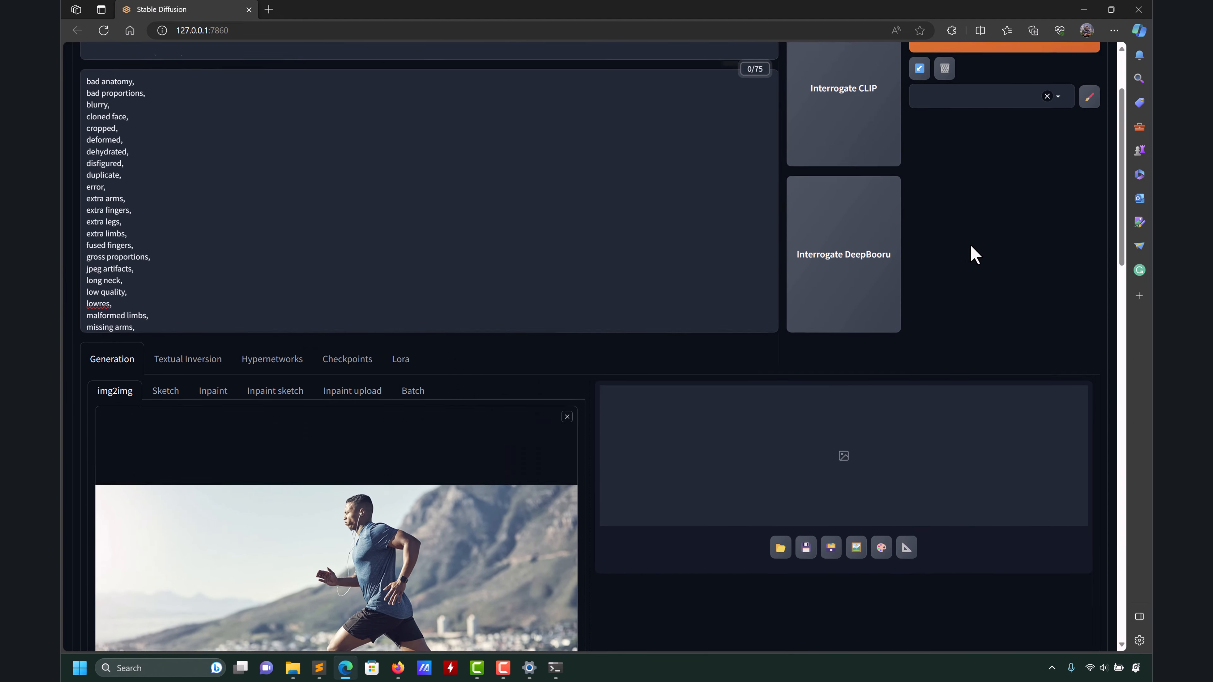
scroll(974, 256, up, 3)
click(193, 139)
triple_click(193, 139)
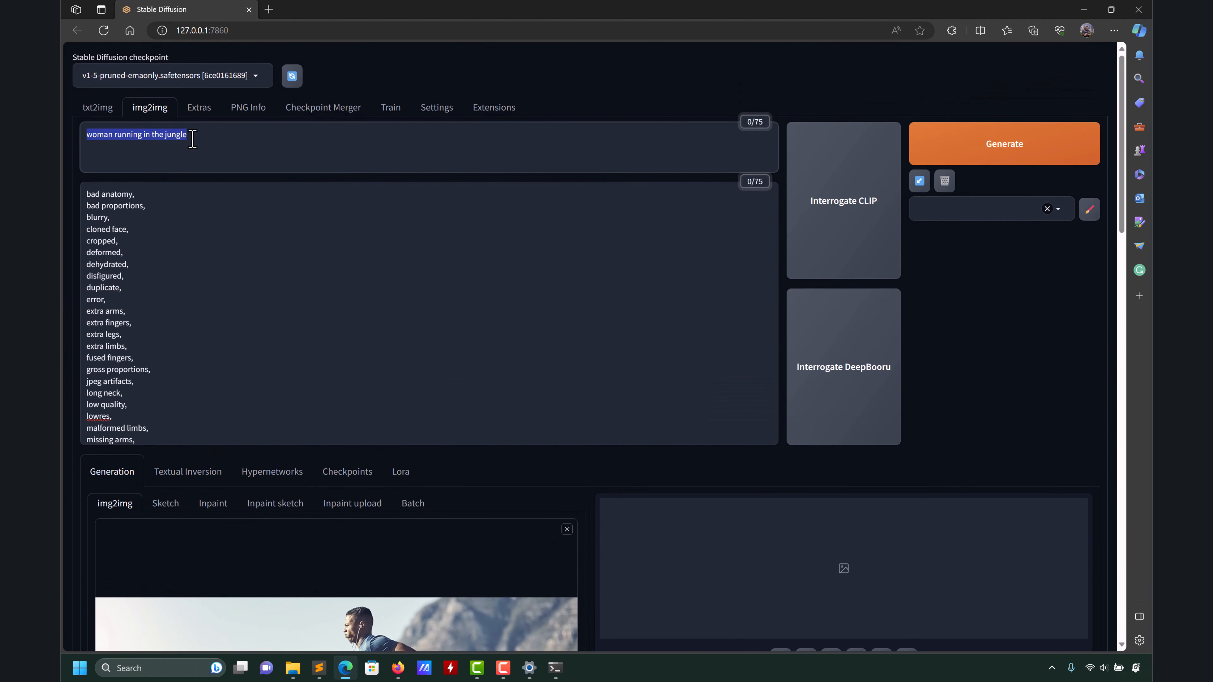
text(a samurai)
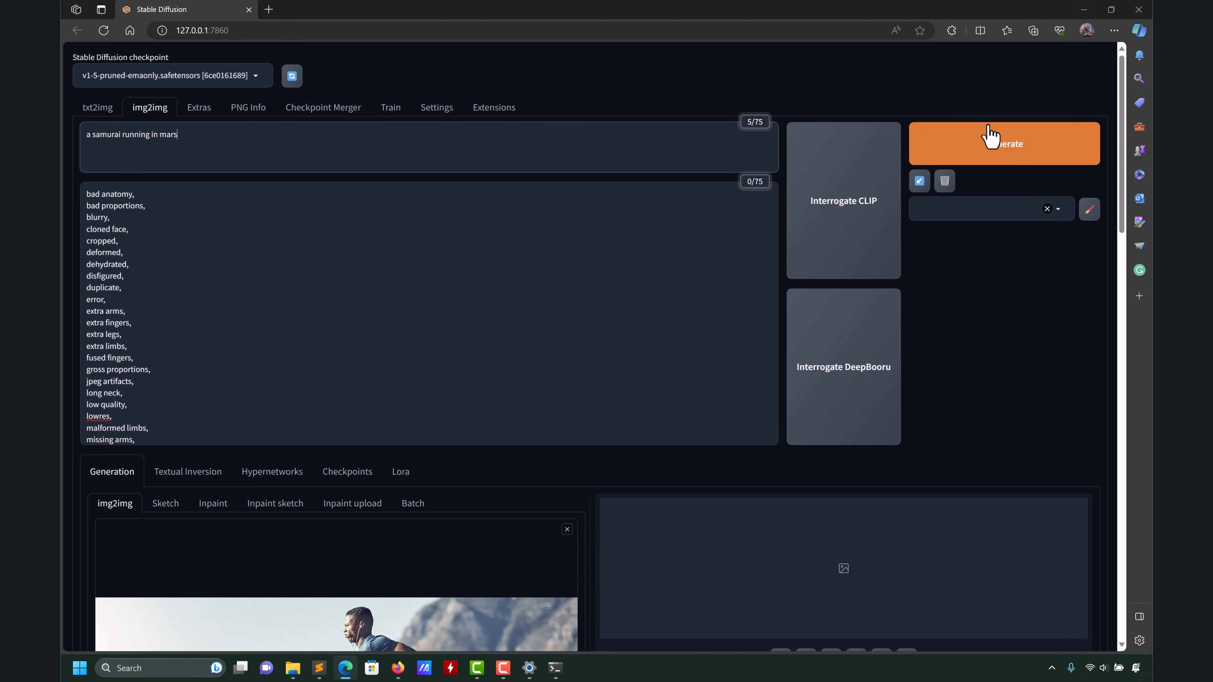
Generate the samurai image in img2img and view the result beside the source photo.
click(996, 143)
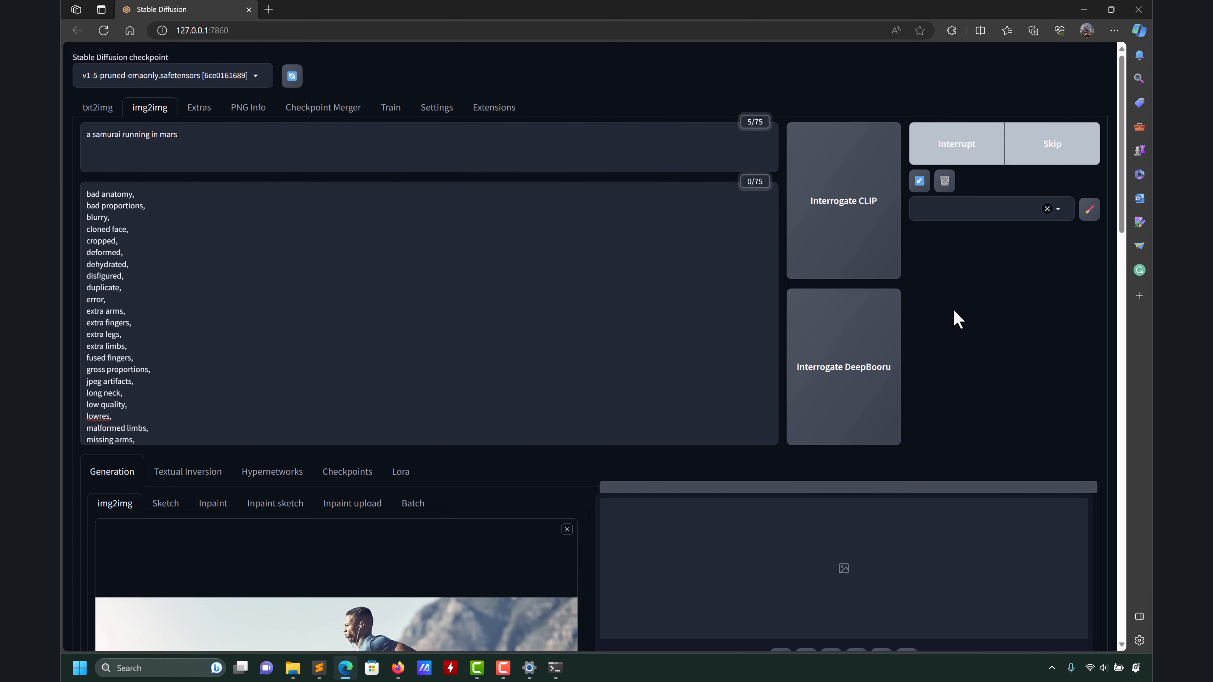
scroll(954, 312, down, 3)
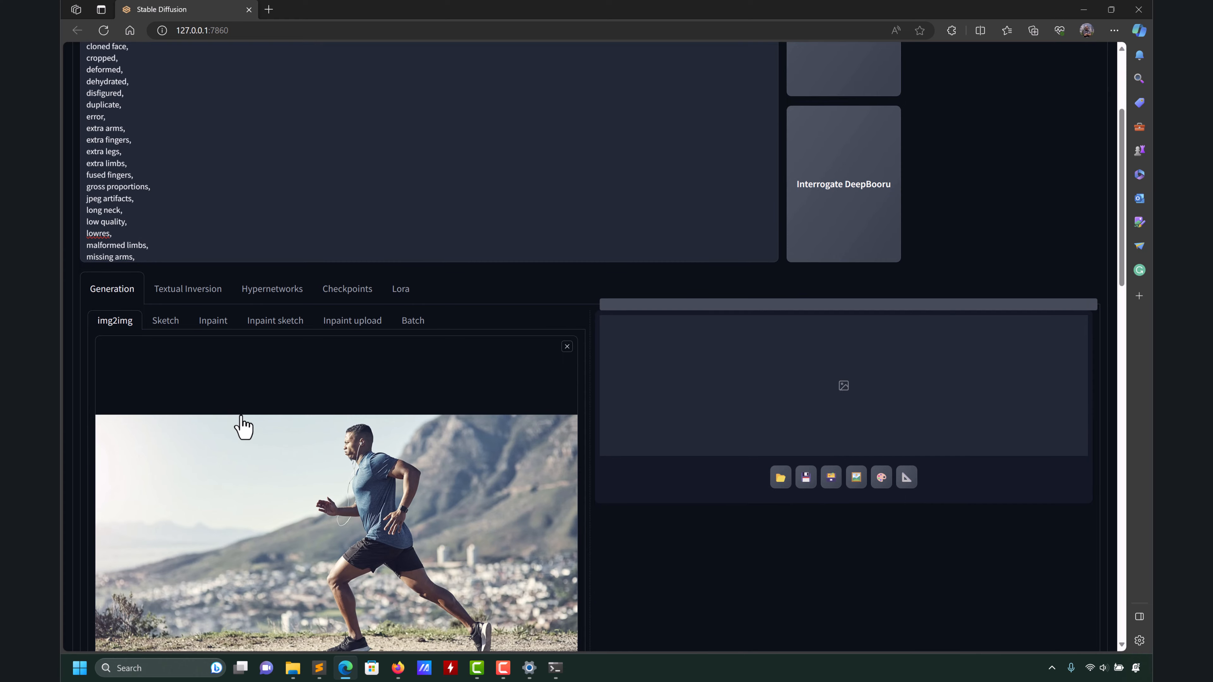
scroll(239, 428, down, 2)
scroll(425, 440, down, 16)
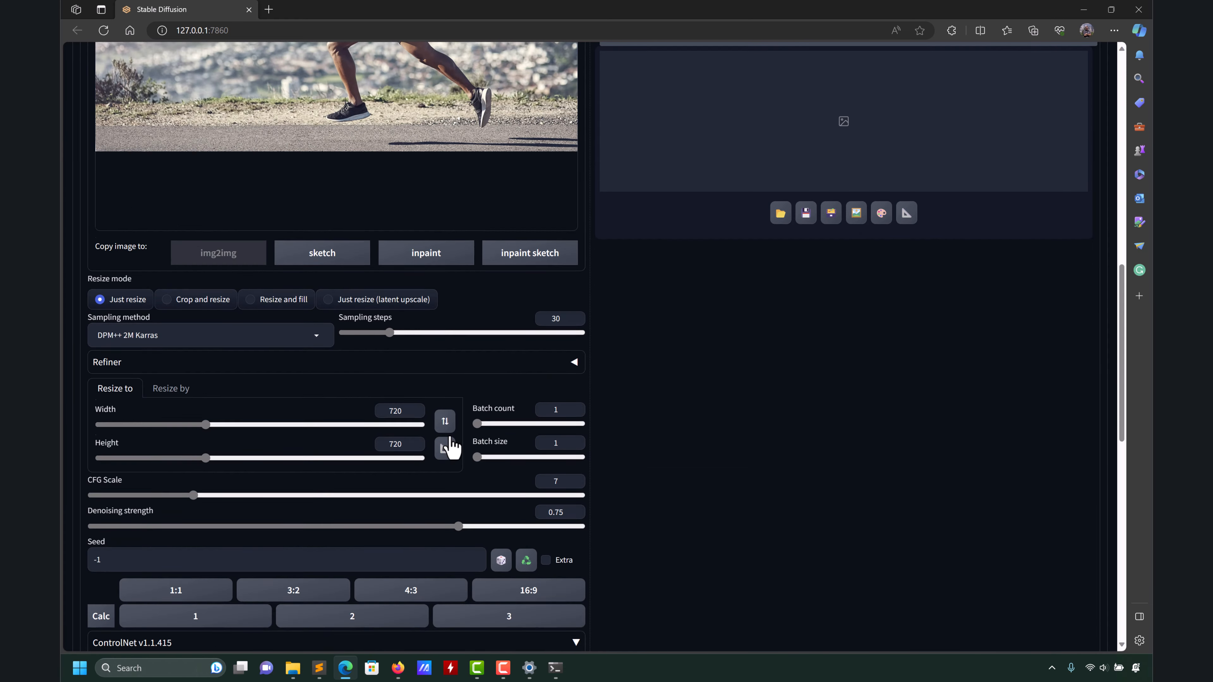
scroll(659, 475, up, 8)
scroll(685, 467, up, 8)
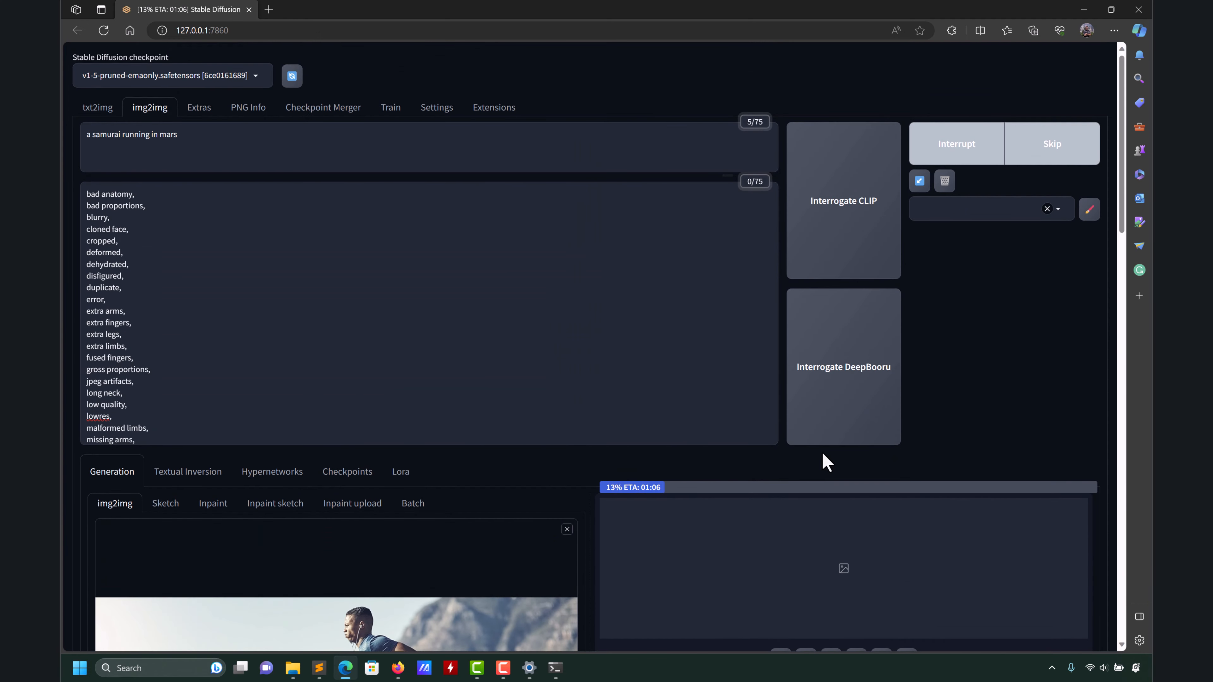
scroll(764, 457, down, 4)
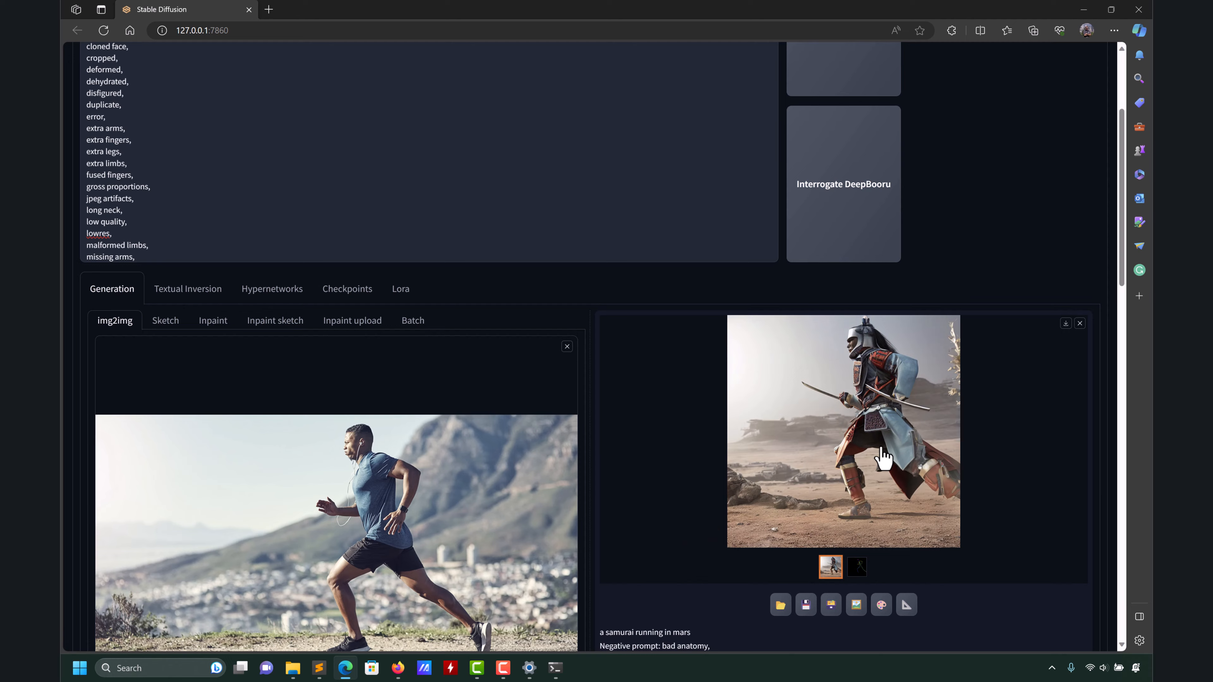
View the generated samurai image enlarged, then return to it beside the source photo.
click(882, 457)
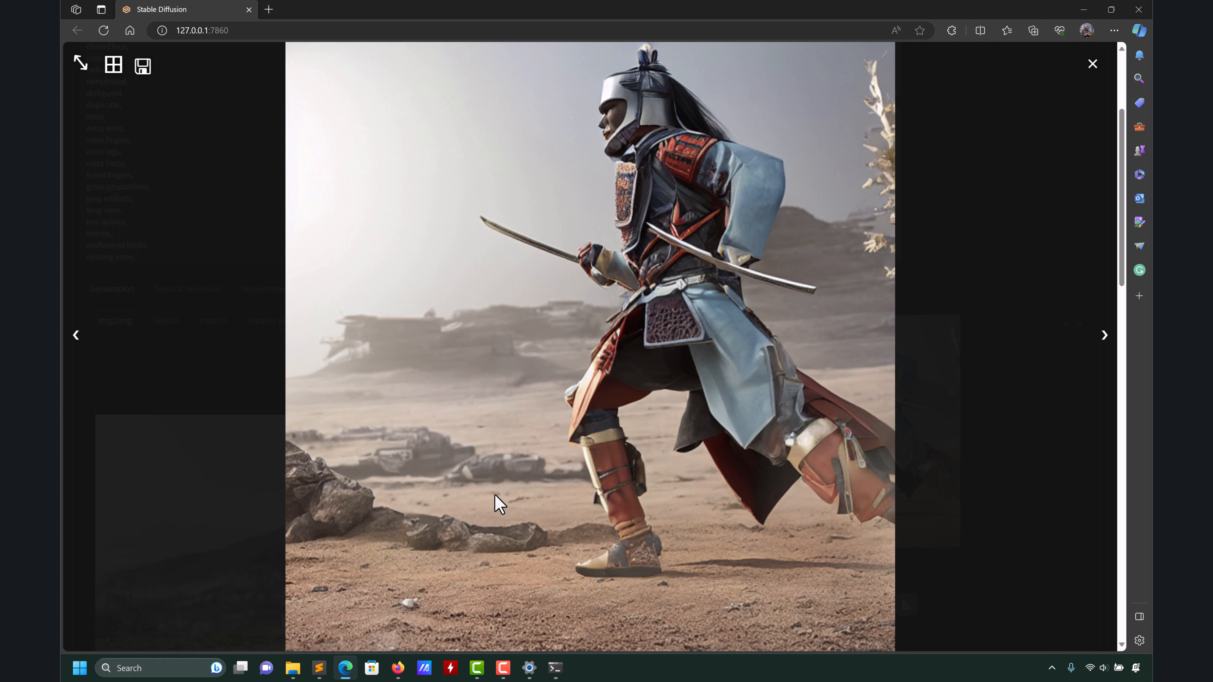
click(1092, 67)
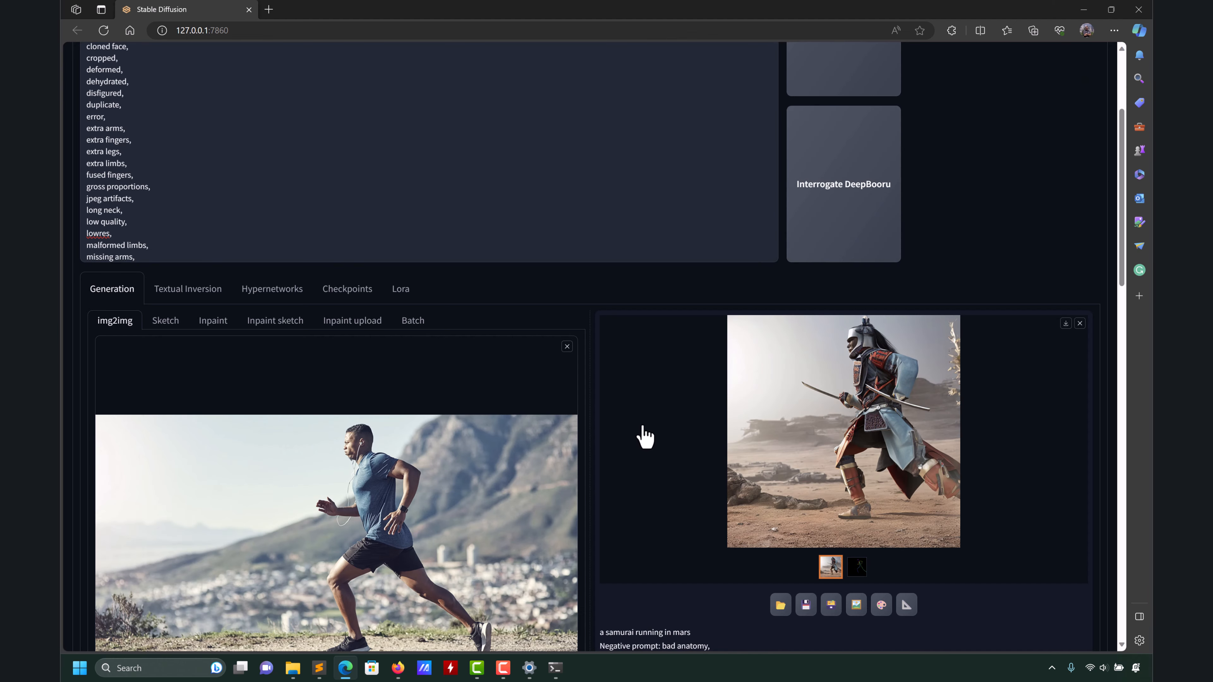
scroll(647, 432, down, 2)
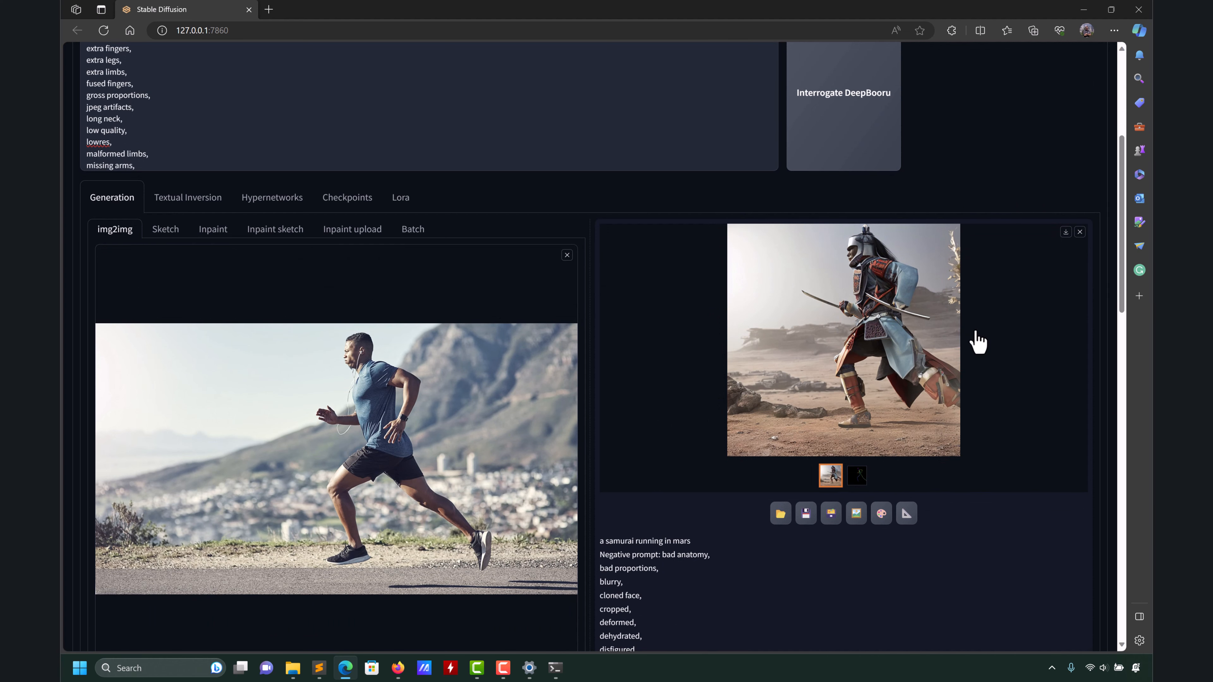
Set the img2img output width to 1280.
scroll(669, 442, down, 3)
scroll(663, 444, down, 5)
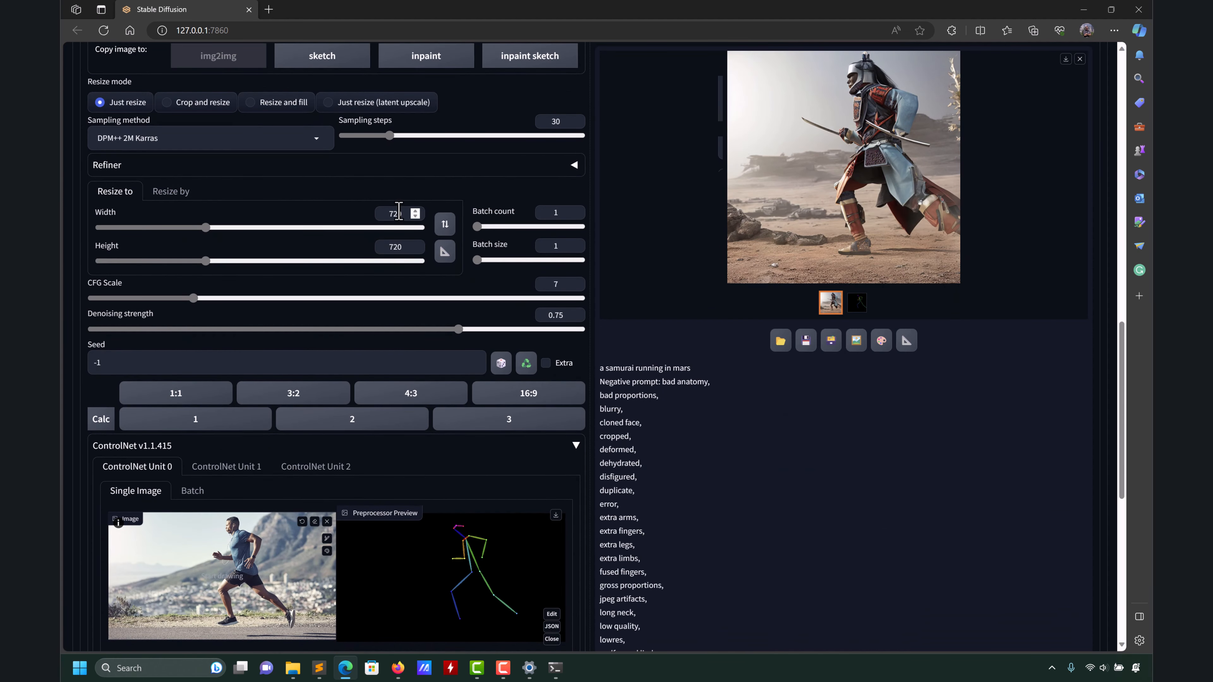
double_click(398, 212)
text(1280)
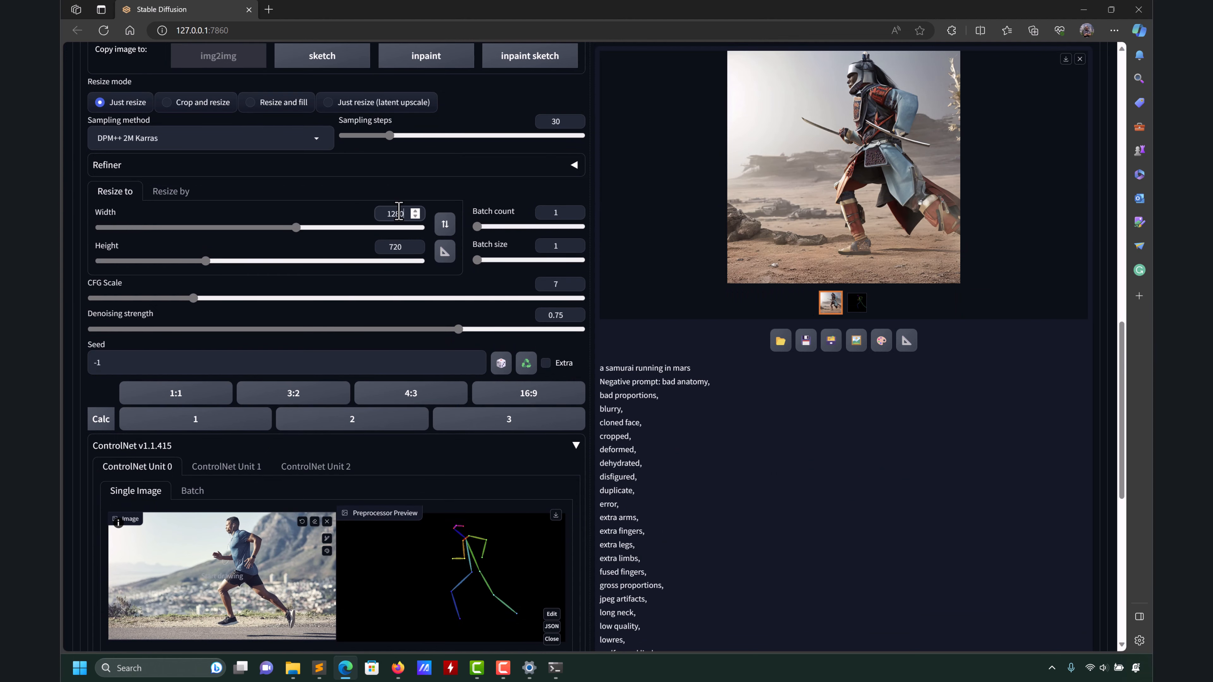
Generate the samurai image again at the 1280 × 720 size.
scroll(707, 488, down, 2)
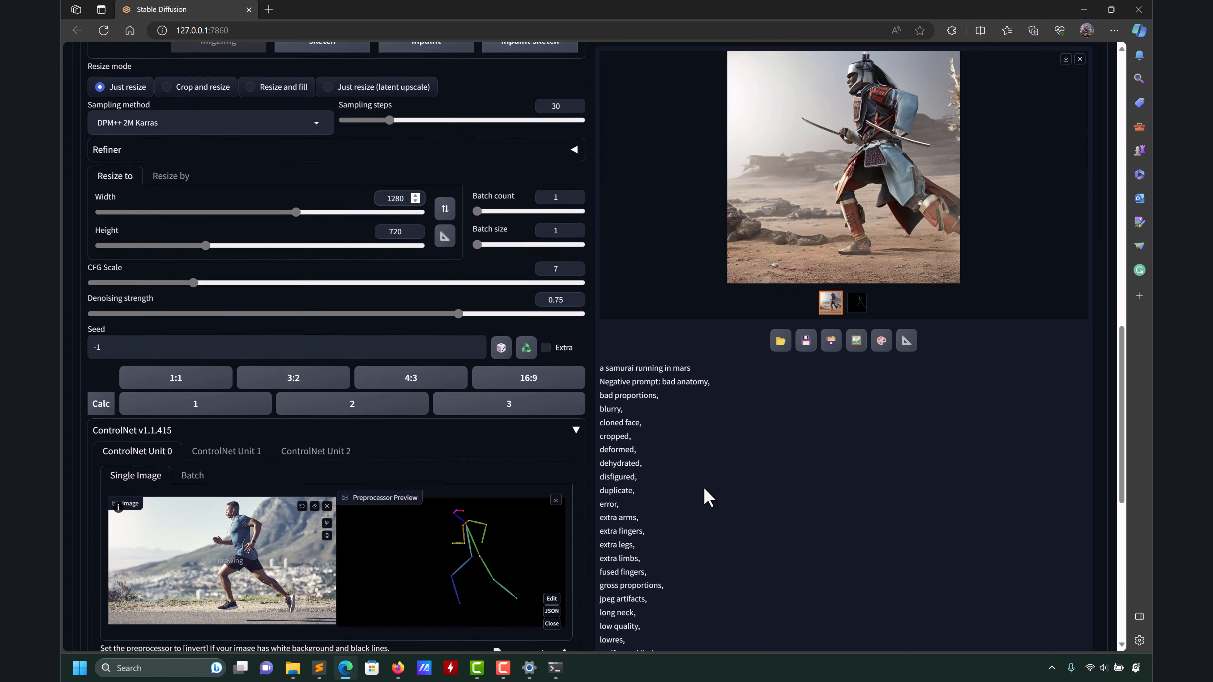
scroll(710, 481, up, 11)
scroll(711, 482, down, 1)
scroll(977, 145, up, 1)
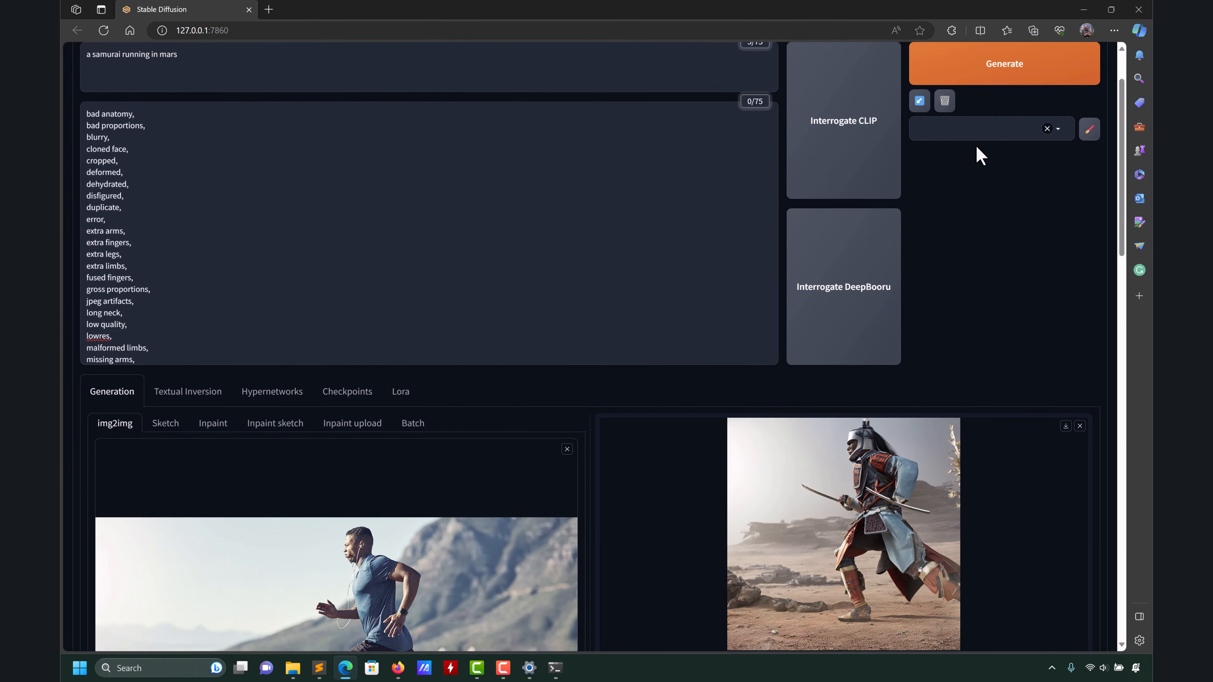
click(1005, 157)
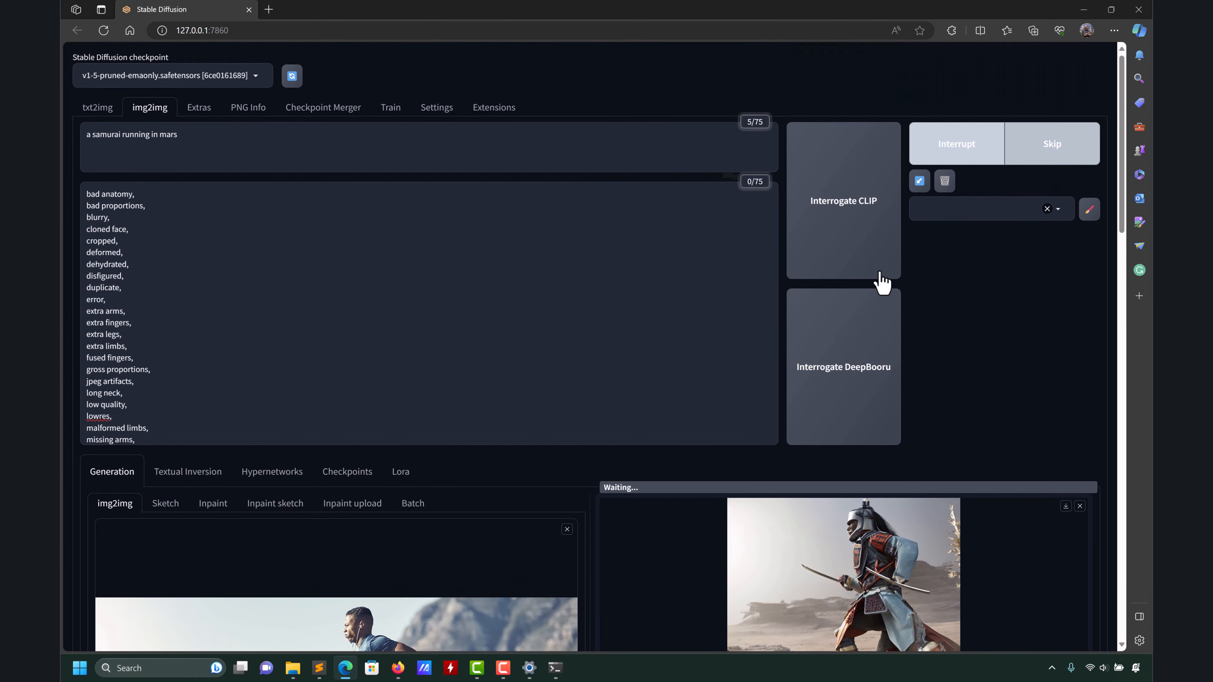
Review the resize, sampling and ControlNet settings while the samurai image generates.
scroll(709, 414, down, 10)
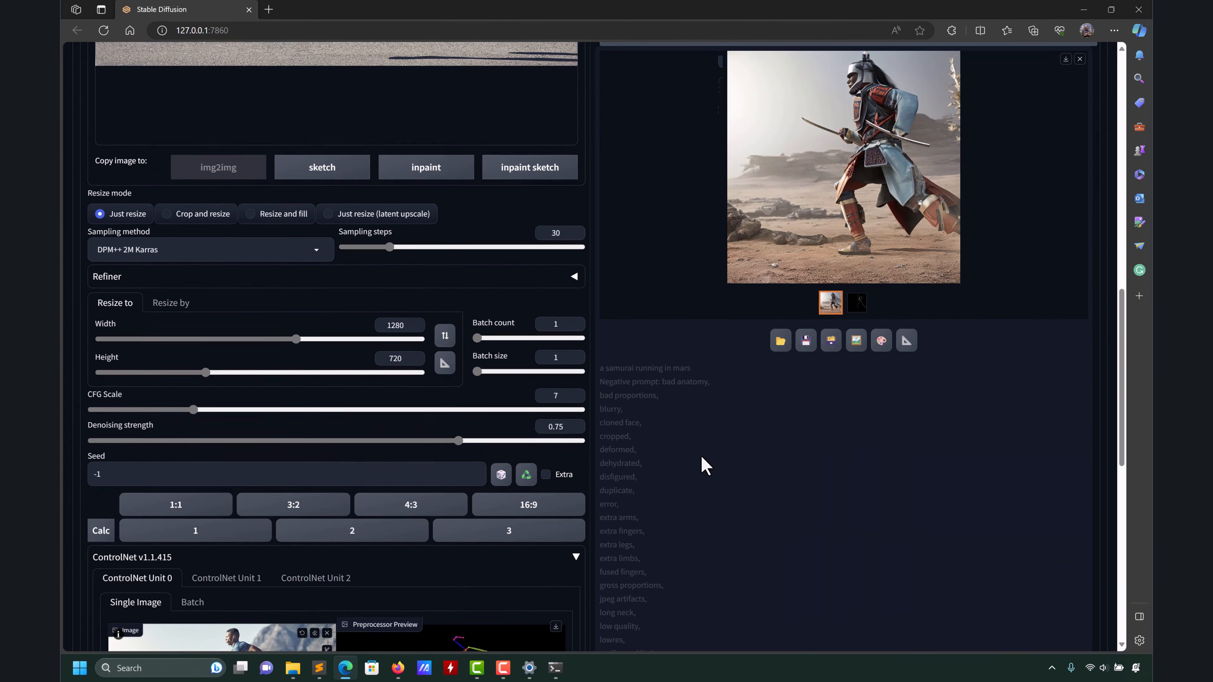
scroll(701, 466, up, 4)
scroll(677, 427, down, 2)
scroll(677, 428, up, 11)
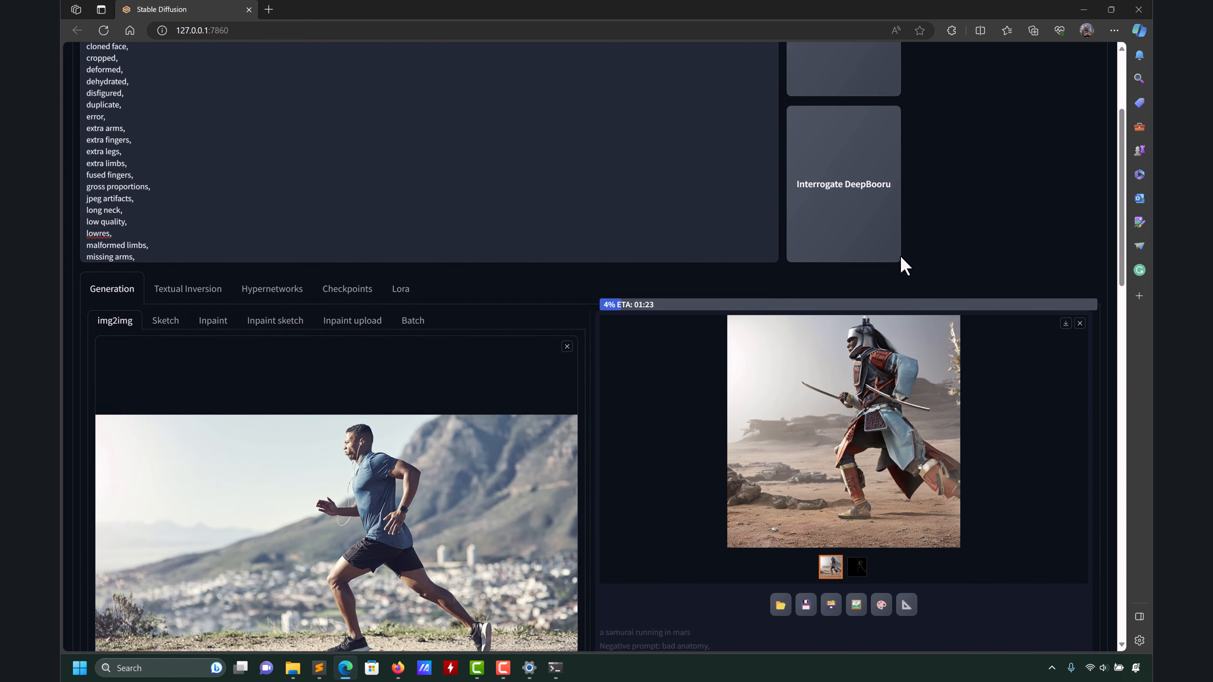
scroll(706, 373, down, 6)
scroll(709, 377, down, 13)
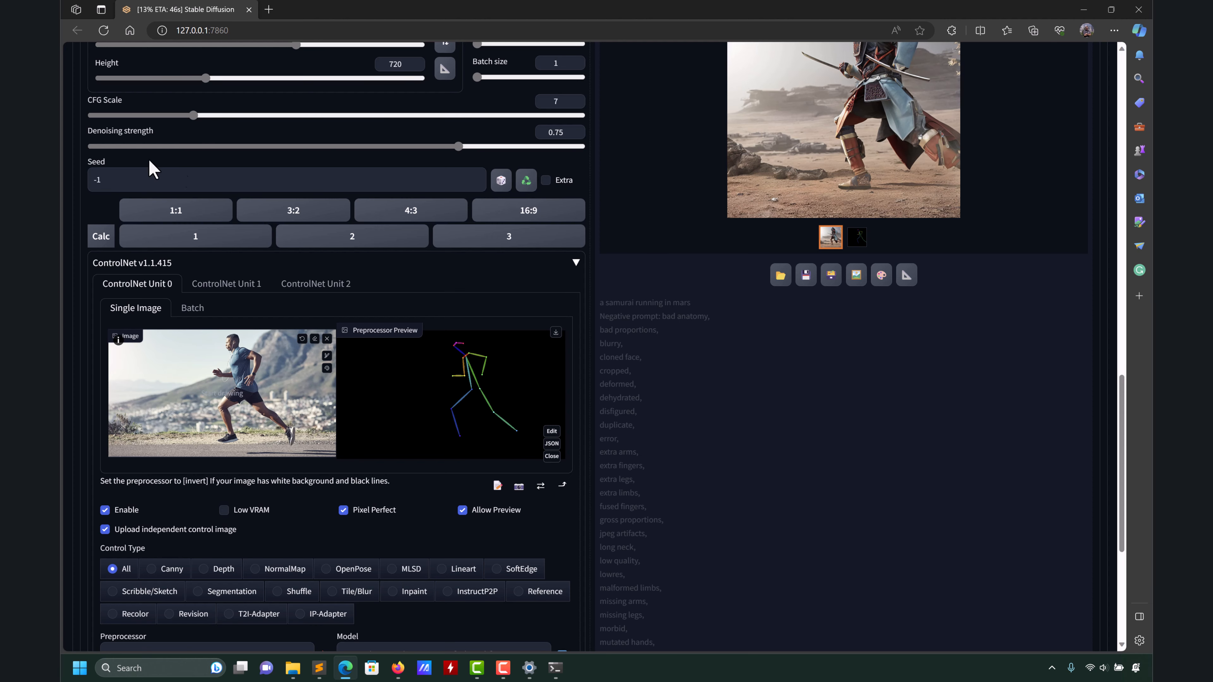
scroll(677, 331, up, 20)
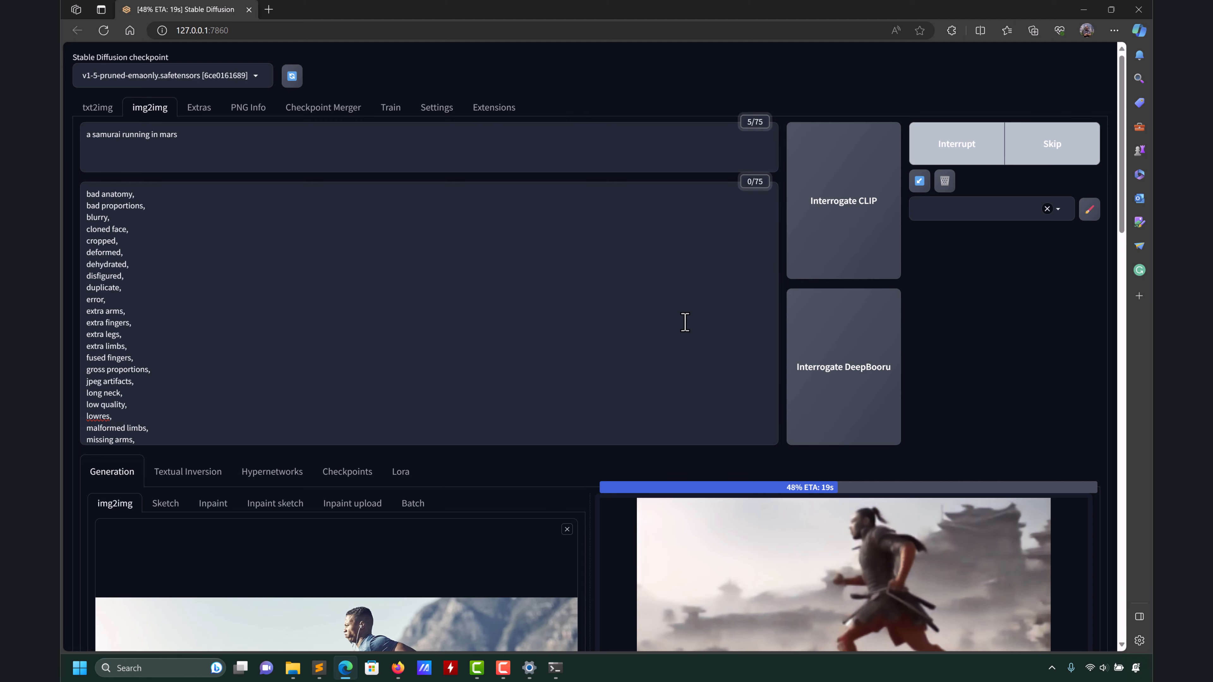
Compare the wide samurai image with the running man's source photo.
scroll(635, 322, down, 2)
scroll(1021, 380, down, 3)
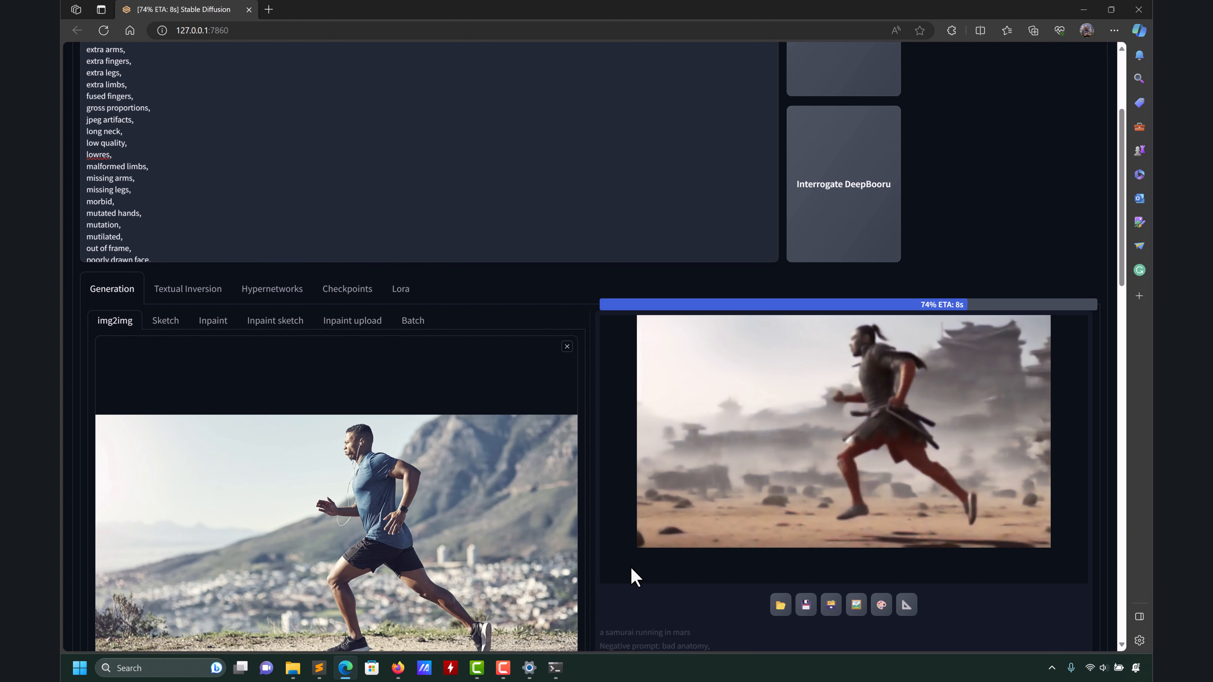
scroll(626, 563, down, 2)
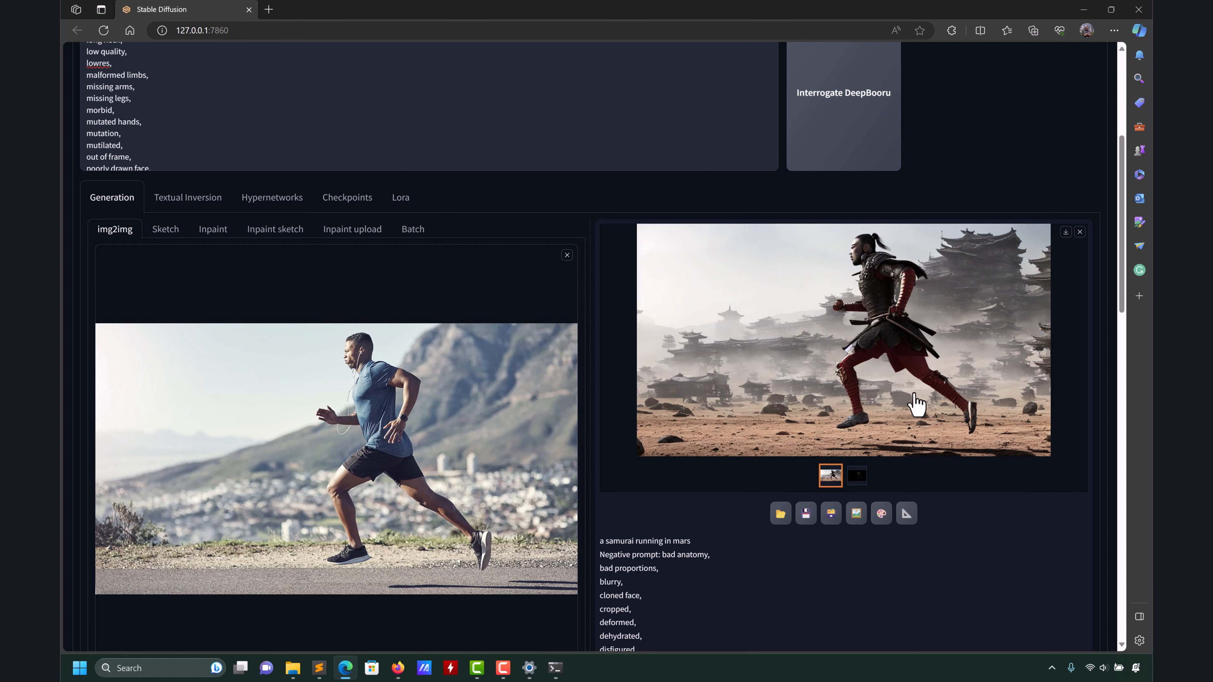
scroll(723, 325, down, 2)
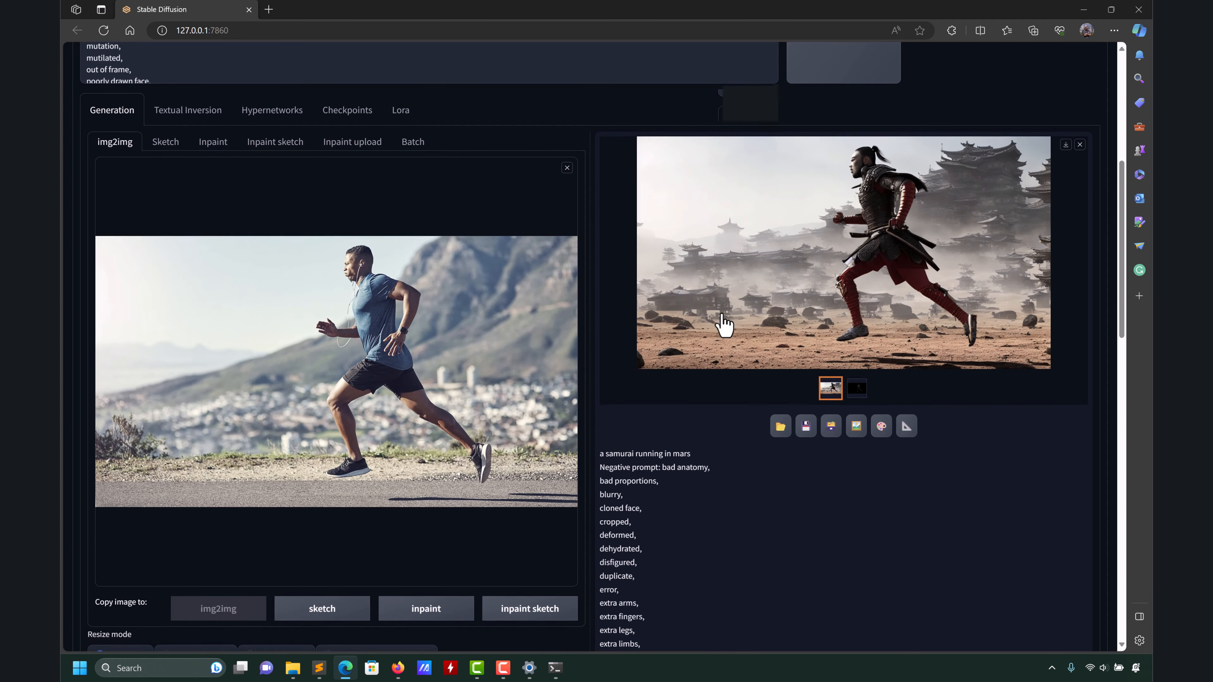
scroll(728, 318, down, 8)
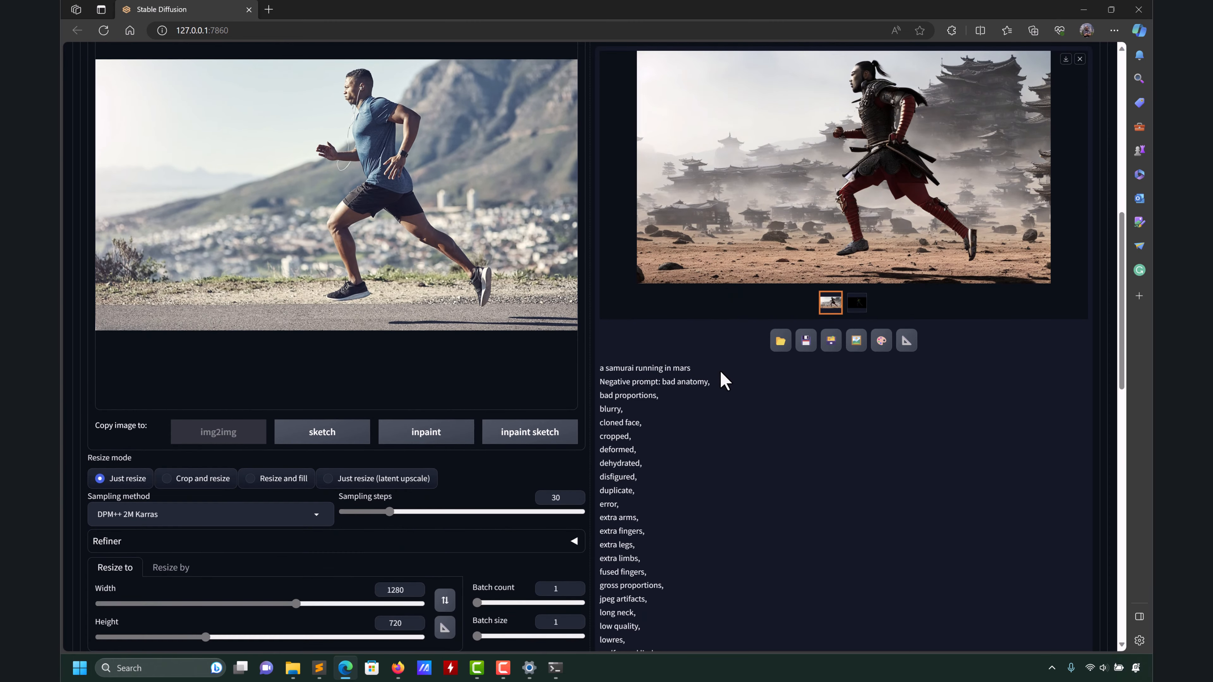
scroll(735, 382, up, 9)
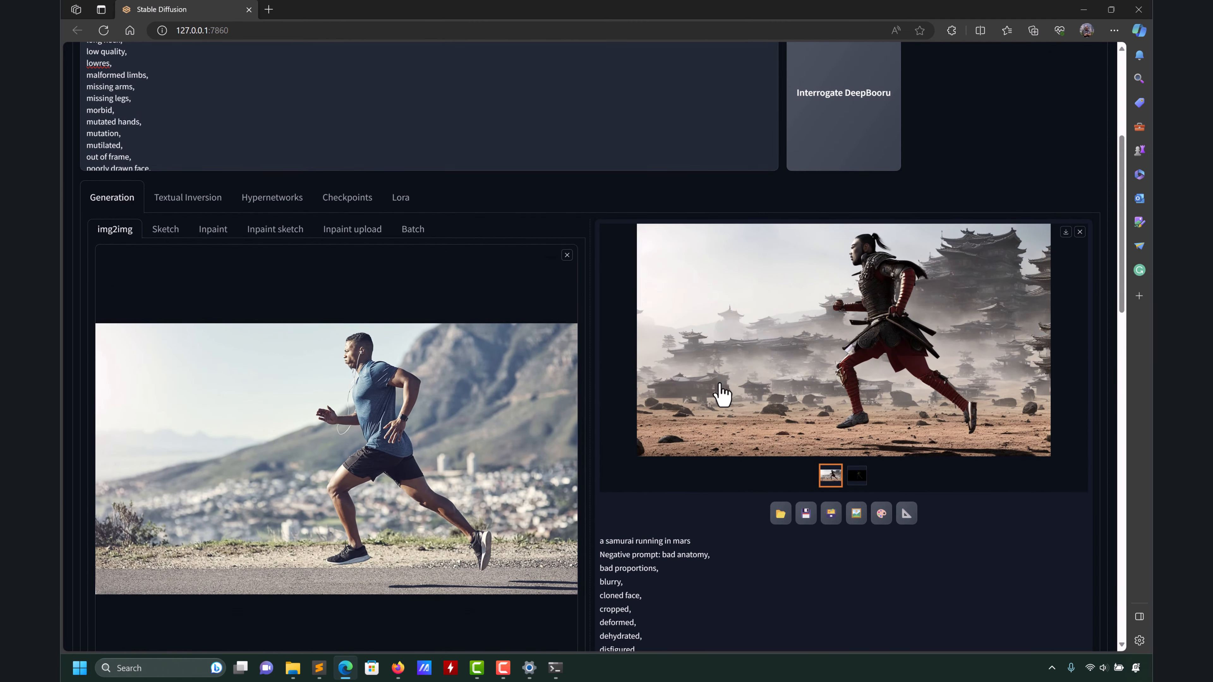
Open the preview skeleton in the openpose editor and raise the orange-yellow arm outward, with its wrist near the photo's upper edge.
scroll(720, 395, down, 4)
scroll(716, 395, down, 12)
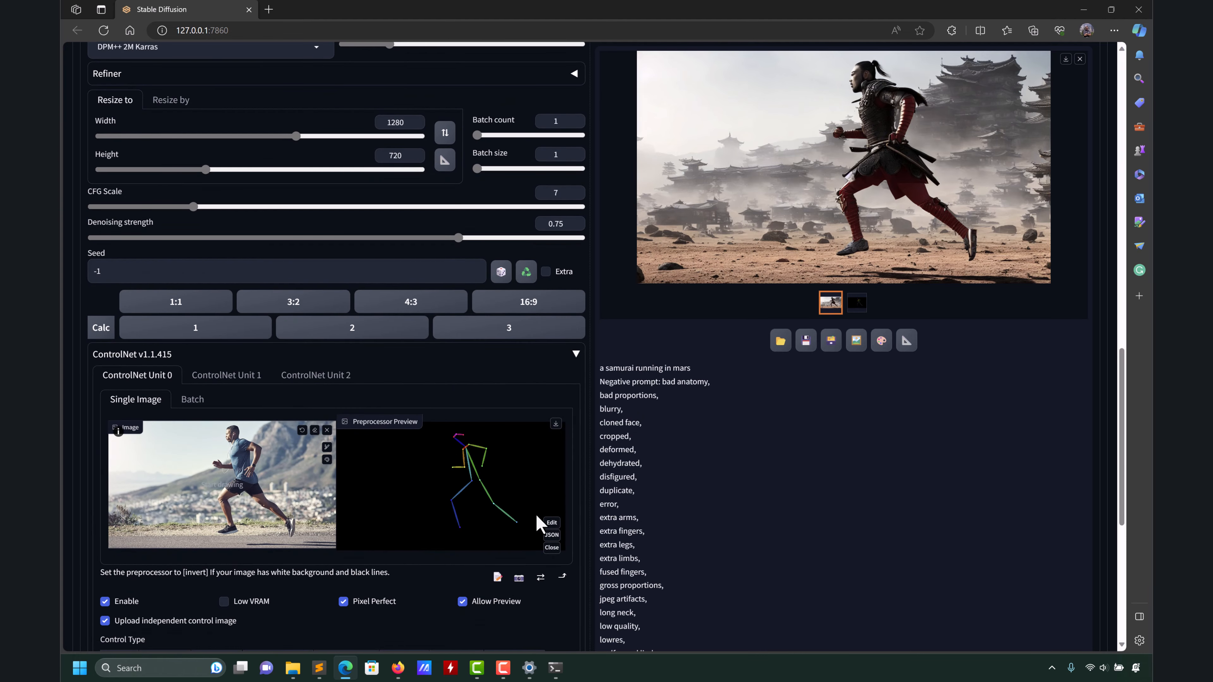
click(551, 523)
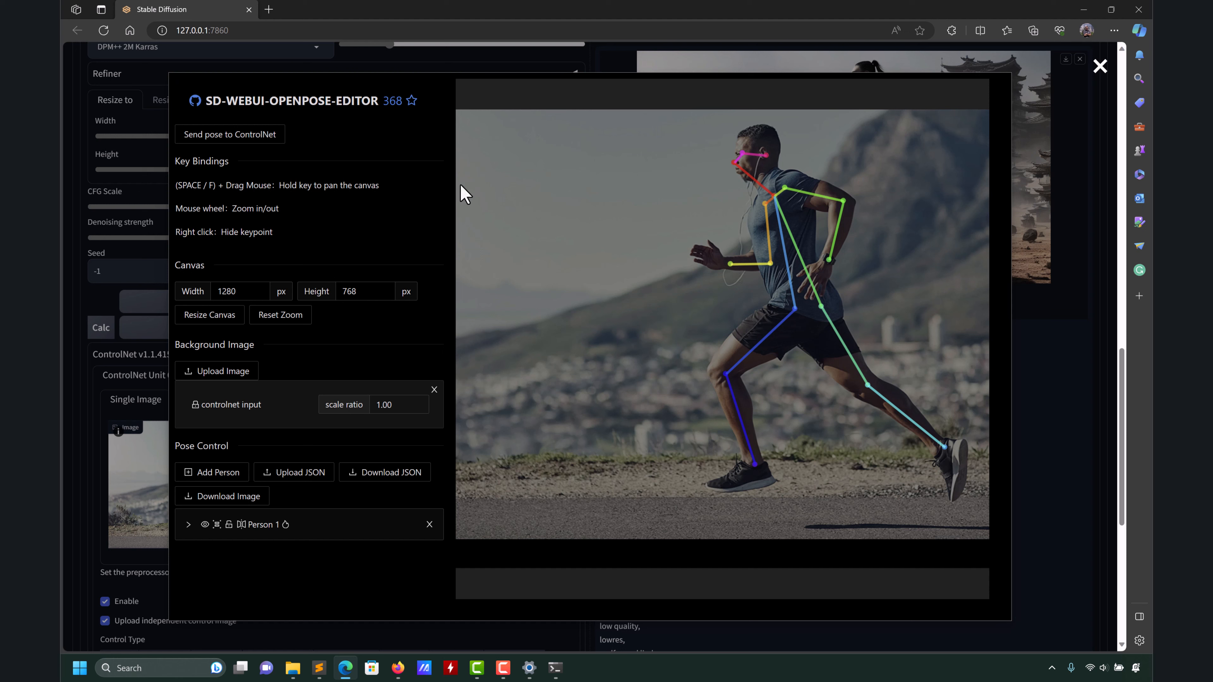
drag(698, 259, 650, 179)
drag(771, 264, 631, 123)
drag(690, 198, 674, 170)
drag(630, 123, 630, 116)
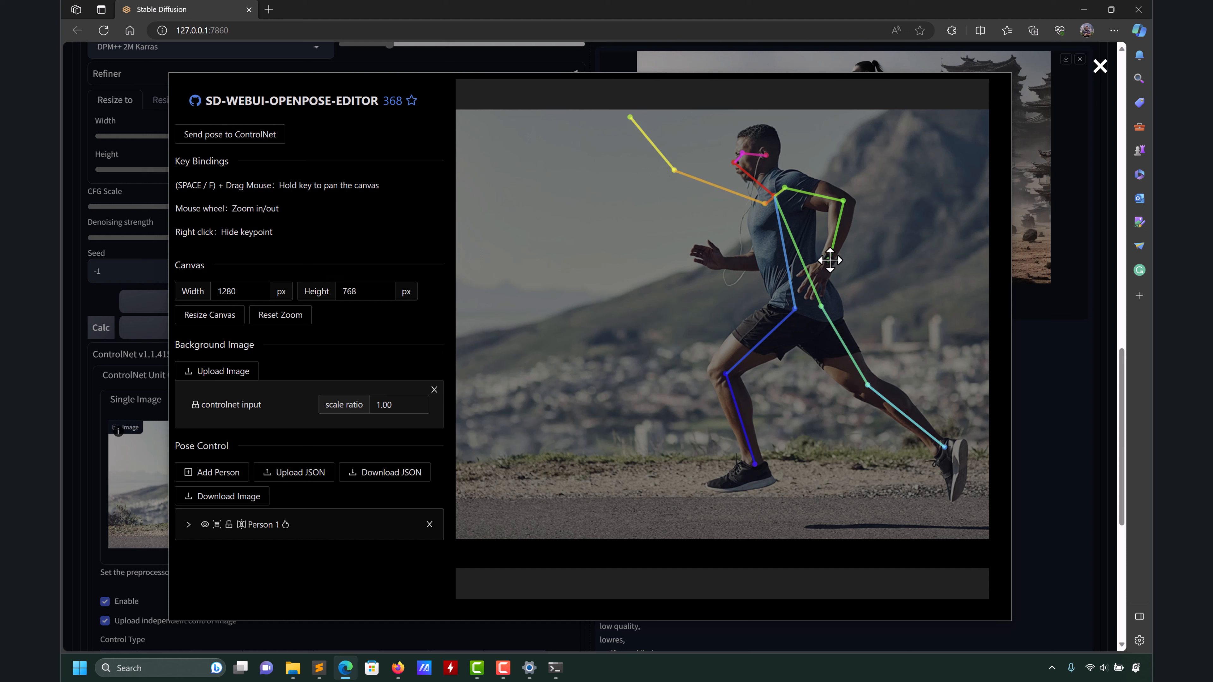
Raise the skeleton's green arm outward behind the body, with its wrist near the photo's upper edge and the elbow bent.
drag(830, 260, 940, 129)
drag(844, 201, 858, 190)
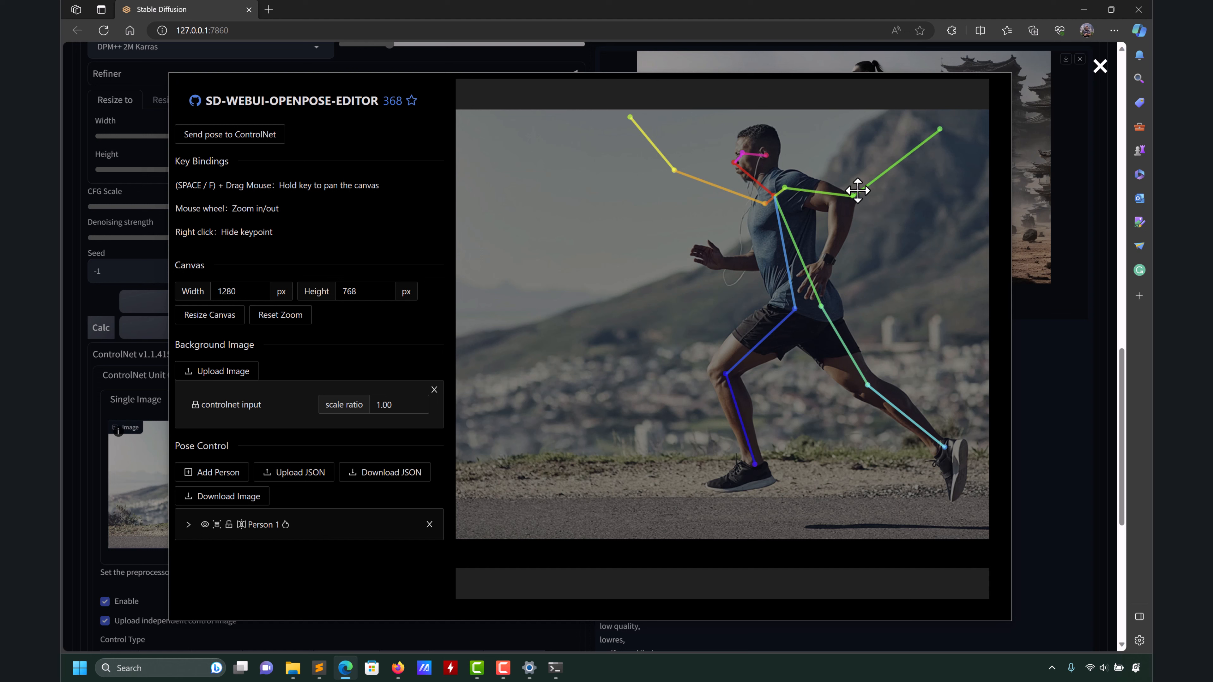
drag(938, 131, 937, 116)
drag(858, 190, 875, 173)
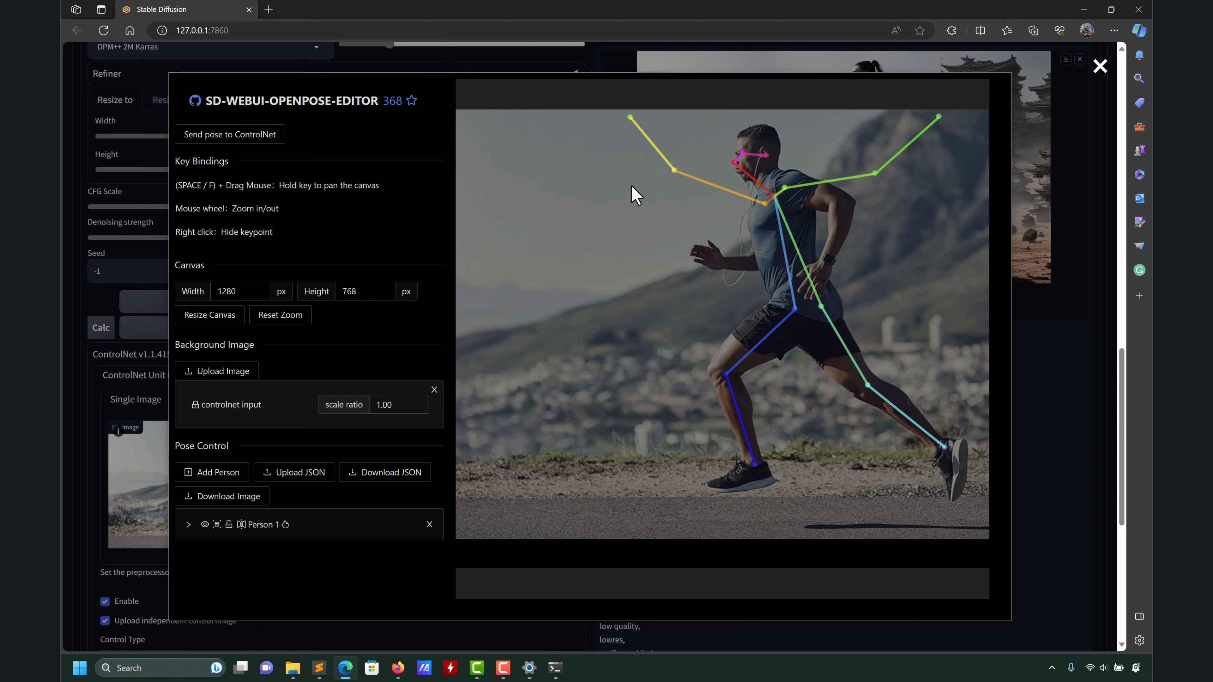
Move the raised arm's elbow and wrist keypoints slightly outward, away from the runner, and send the edited pose to ControlNet.
drag(671, 169, 660, 171)
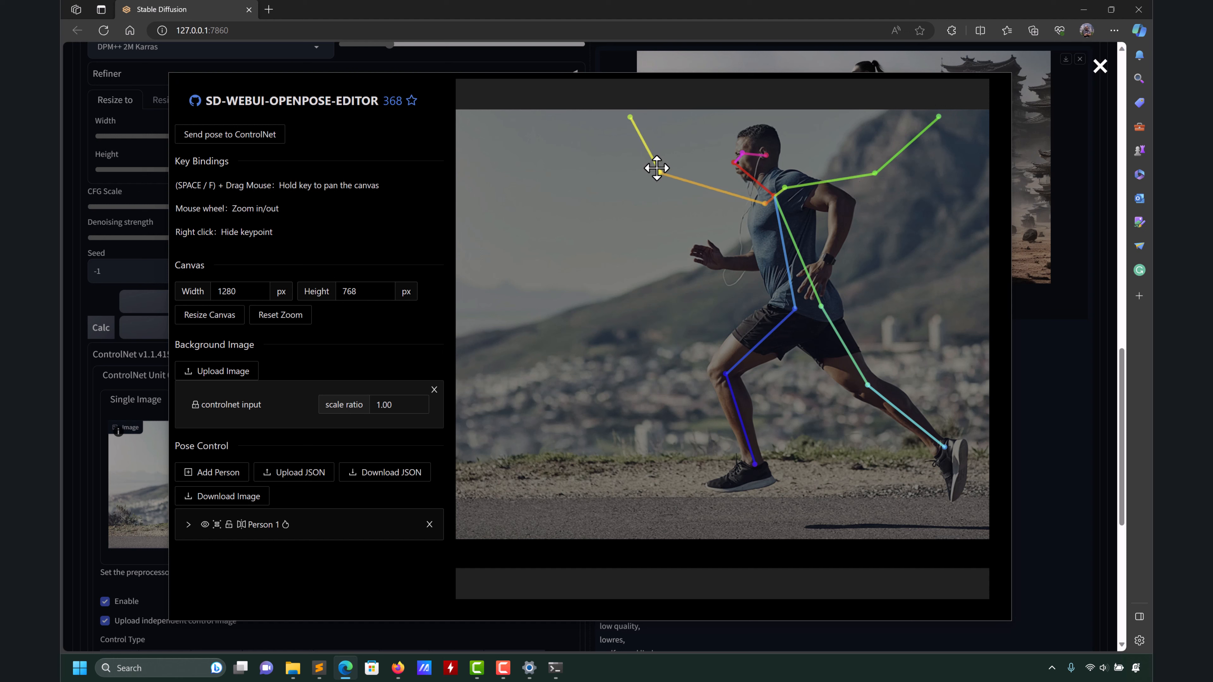
drag(630, 118, 619, 117)
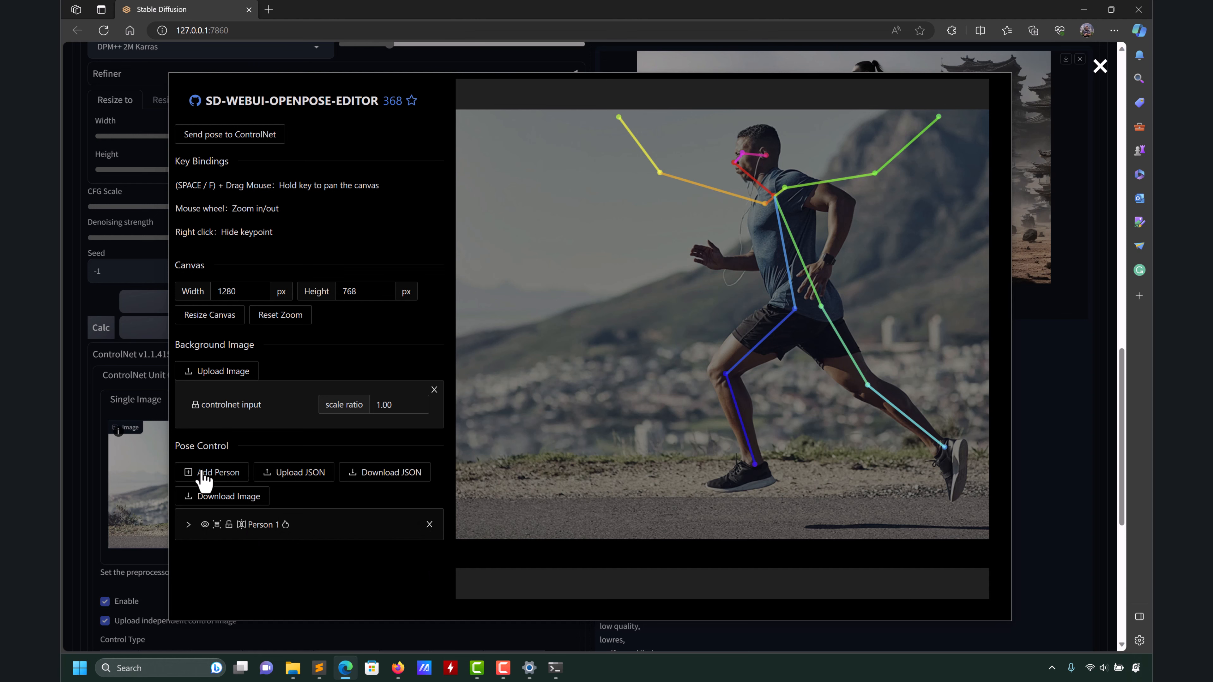
click(240, 149)
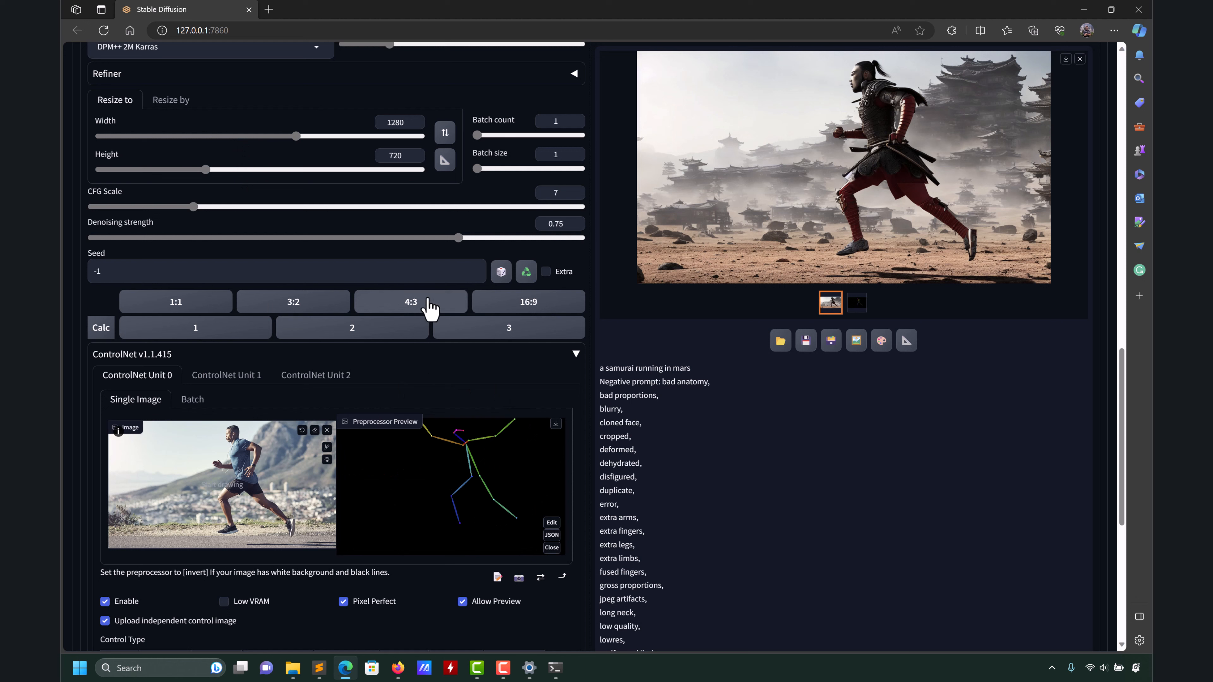
Reuse the last generated image's seed and generate the "a samurai running in mars" image with the edited pose.
click(526, 271)
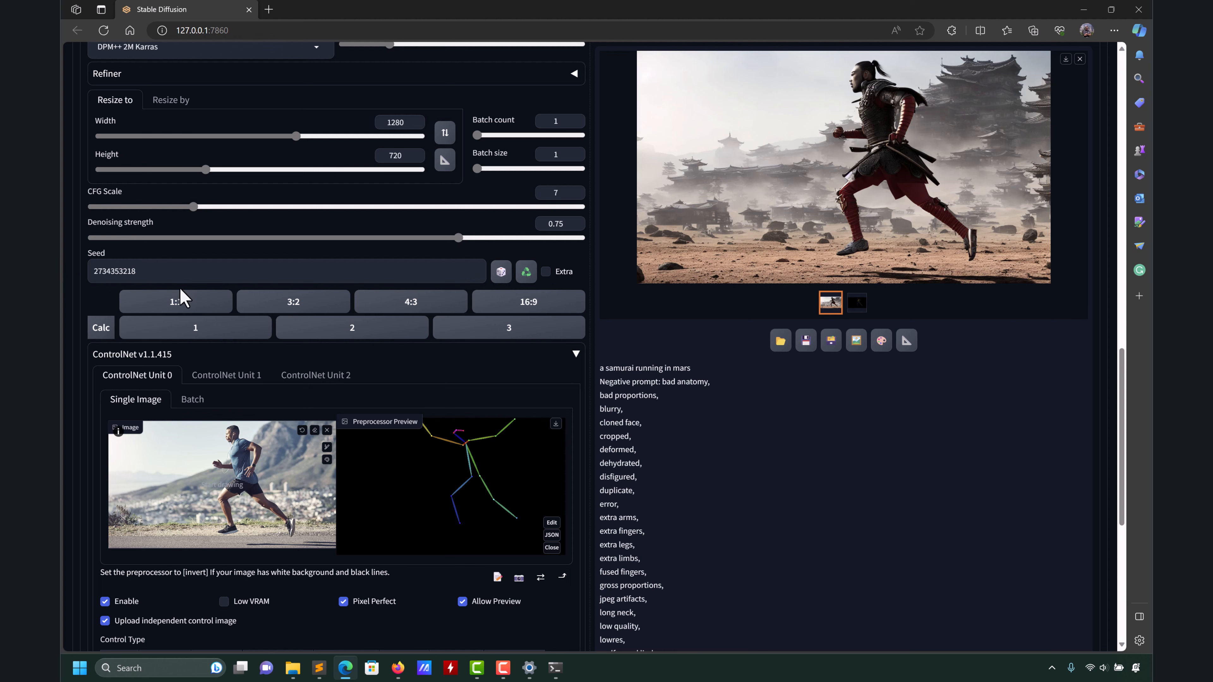
scroll(413, 530, down, 1)
scroll(413, 530, down, 1)
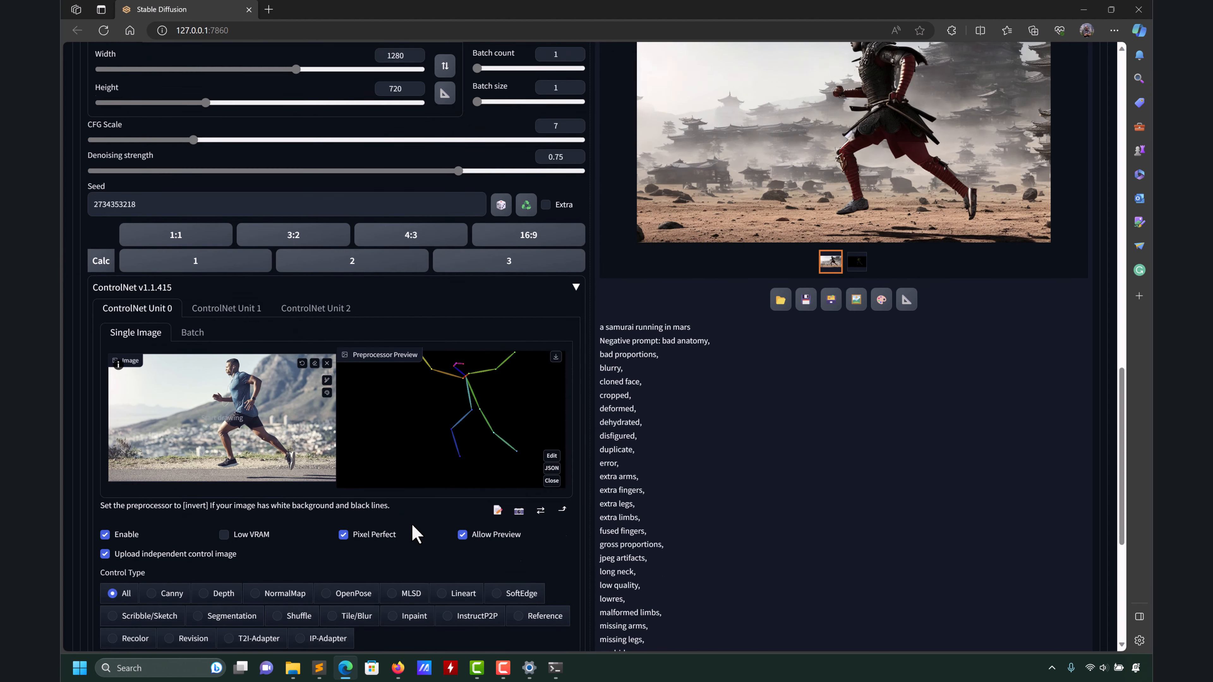
scroll(442, 373, up, 2)
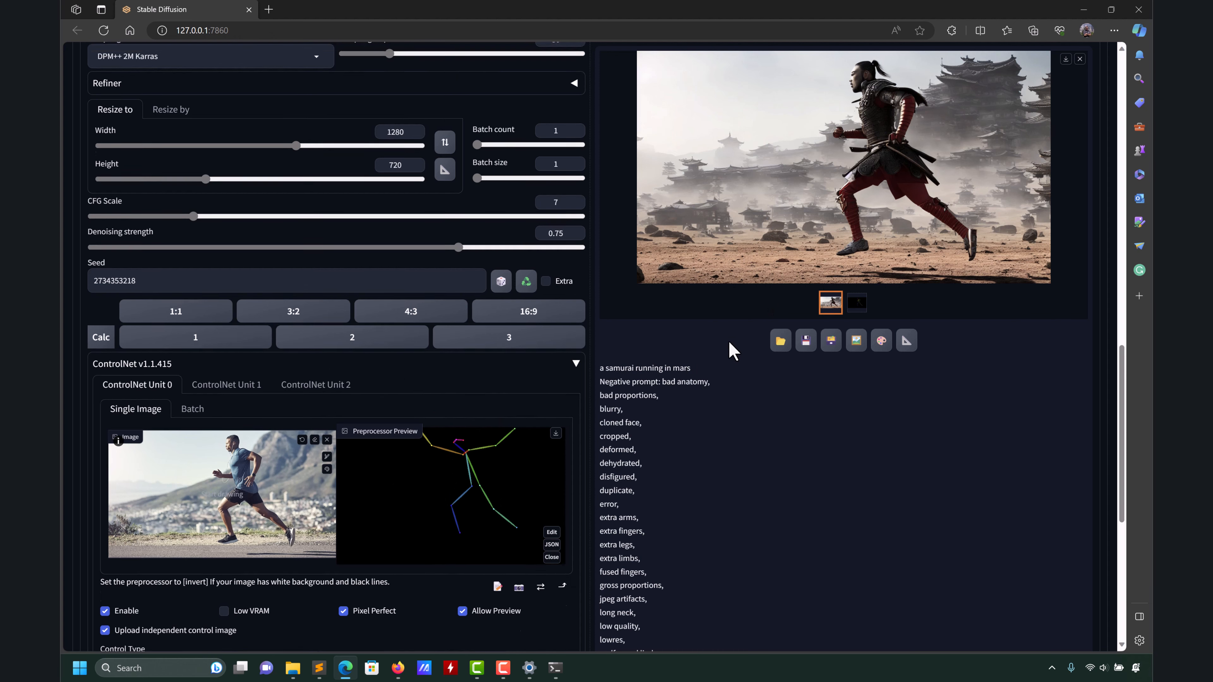
scroll(601, 352, up, 6)
scroll(562, 499, up, 8)
scroll(563, 499, up, 8)
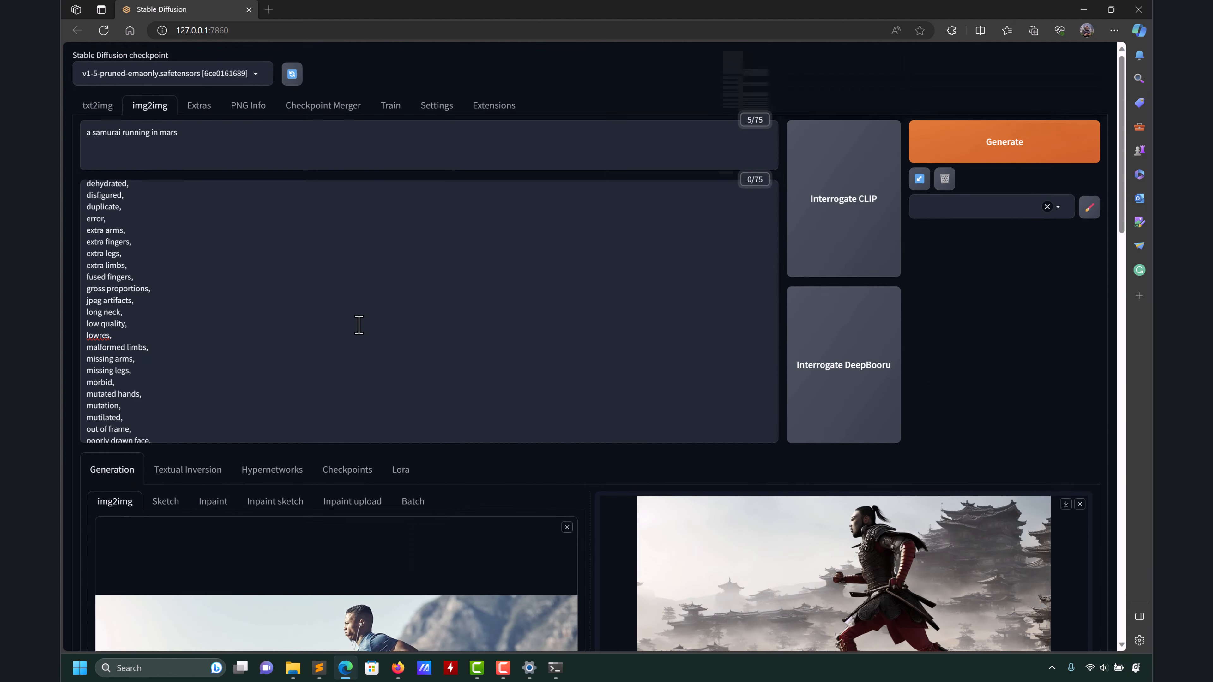
scroll(204, 198, up, 2)
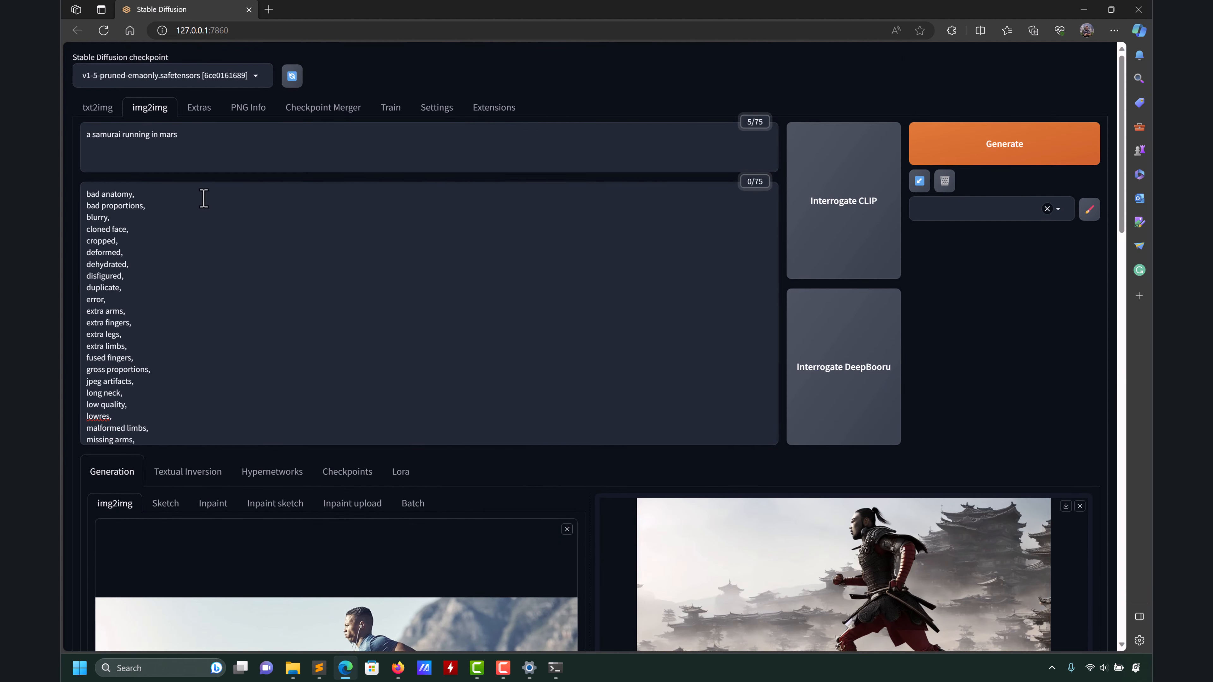
click(189, 136)
click(991, 155)
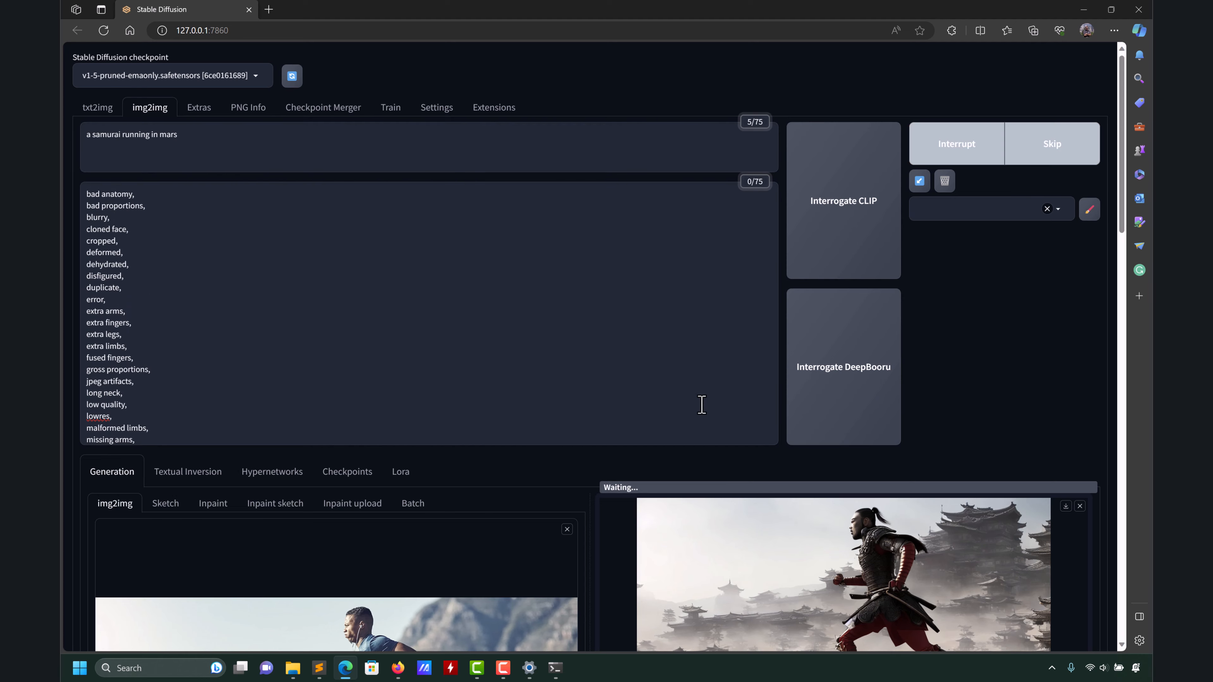
Change the image-to-image prompt to "a samurai running in the jungle".
scroll(650, 393, down, 6)
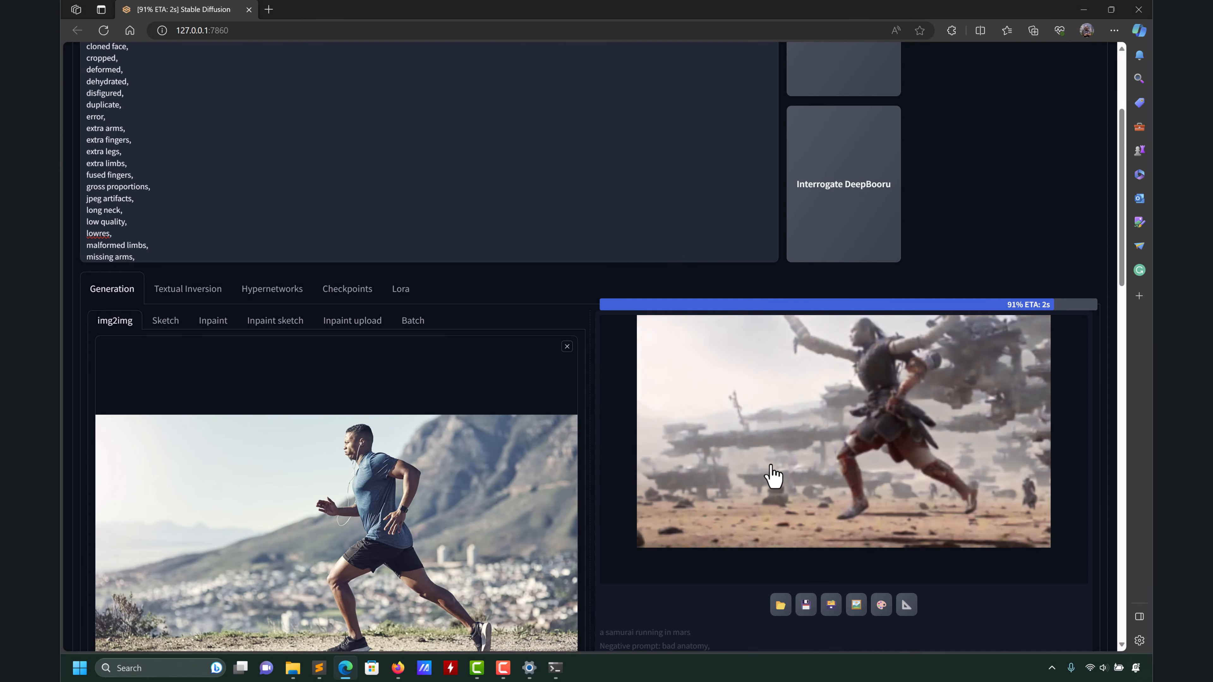
scroll(771, 478, up, 2)
scroll(759, 480, down, 4)
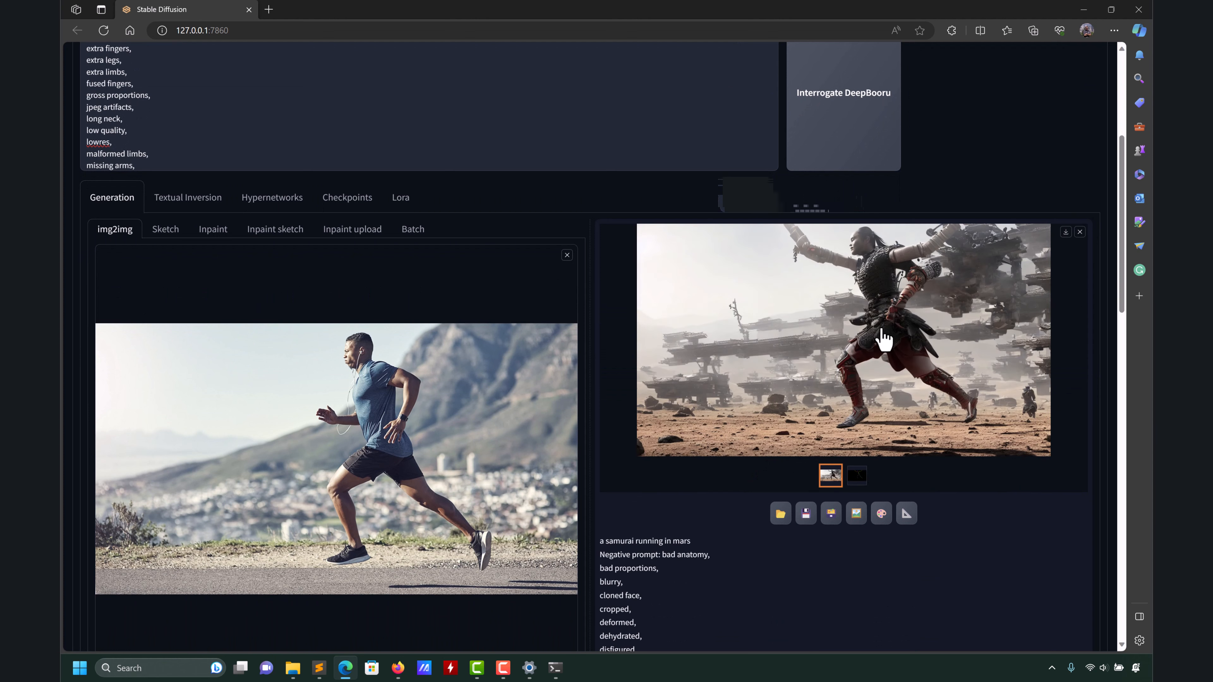
scroll(885, 339, up, 2)
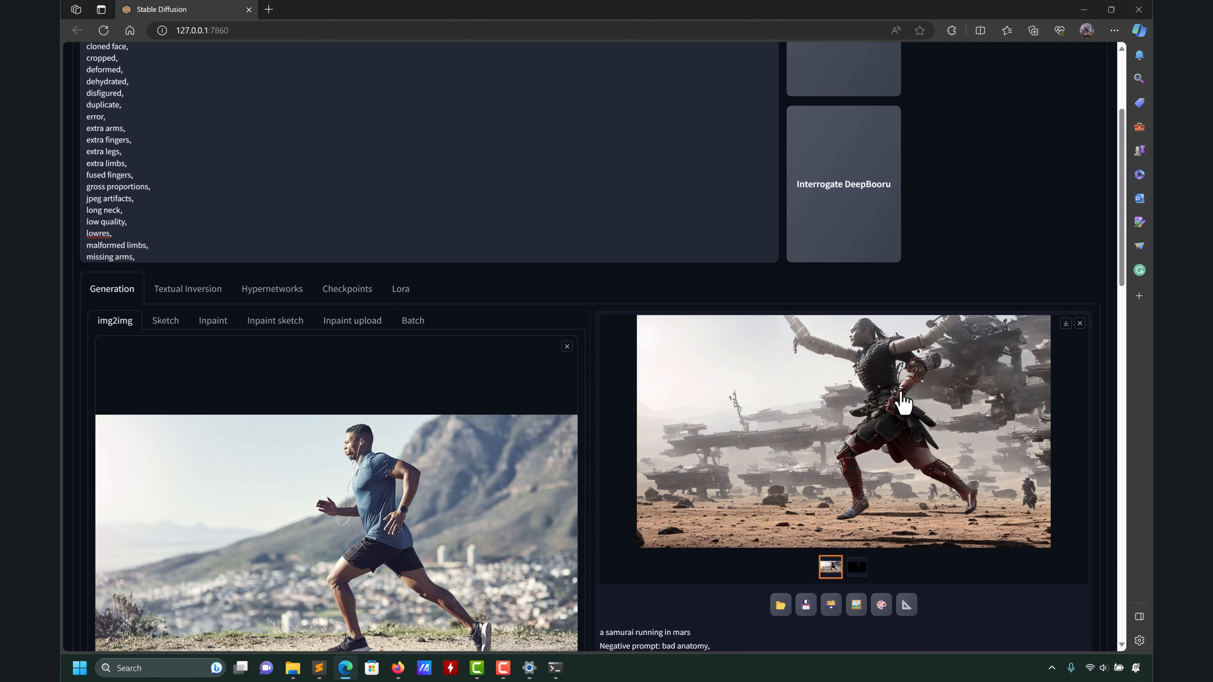
scroll(574, 439, down, 2)
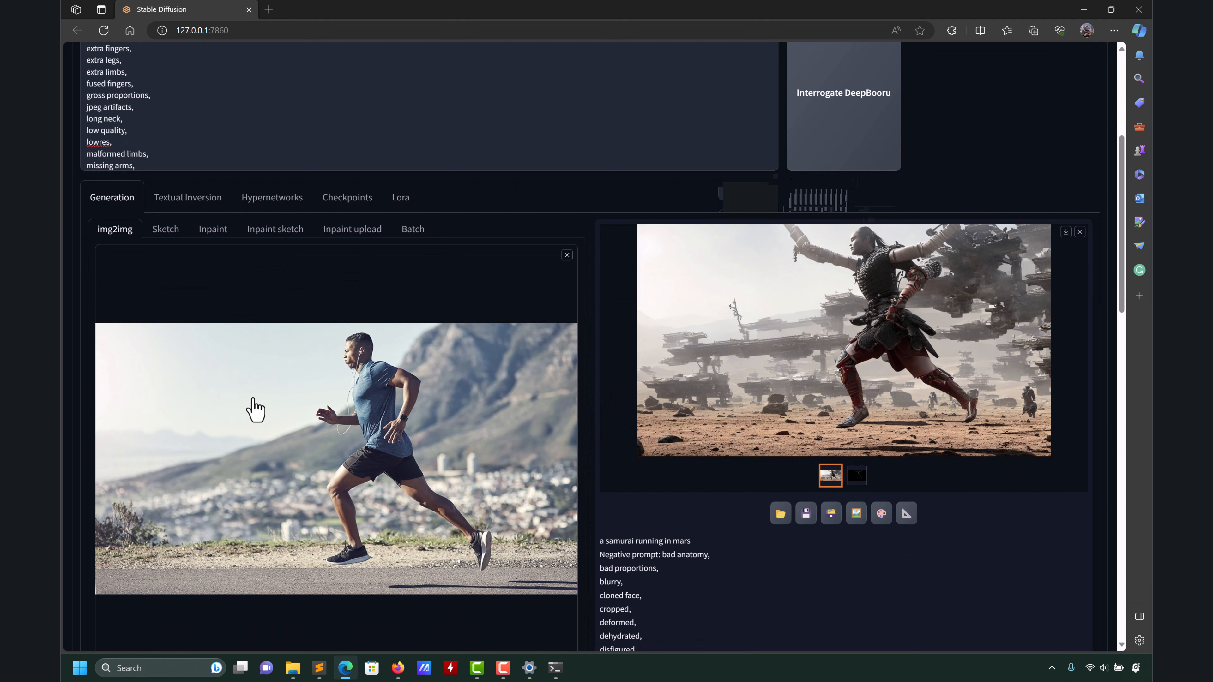
scroll(312, 396, up, 6)
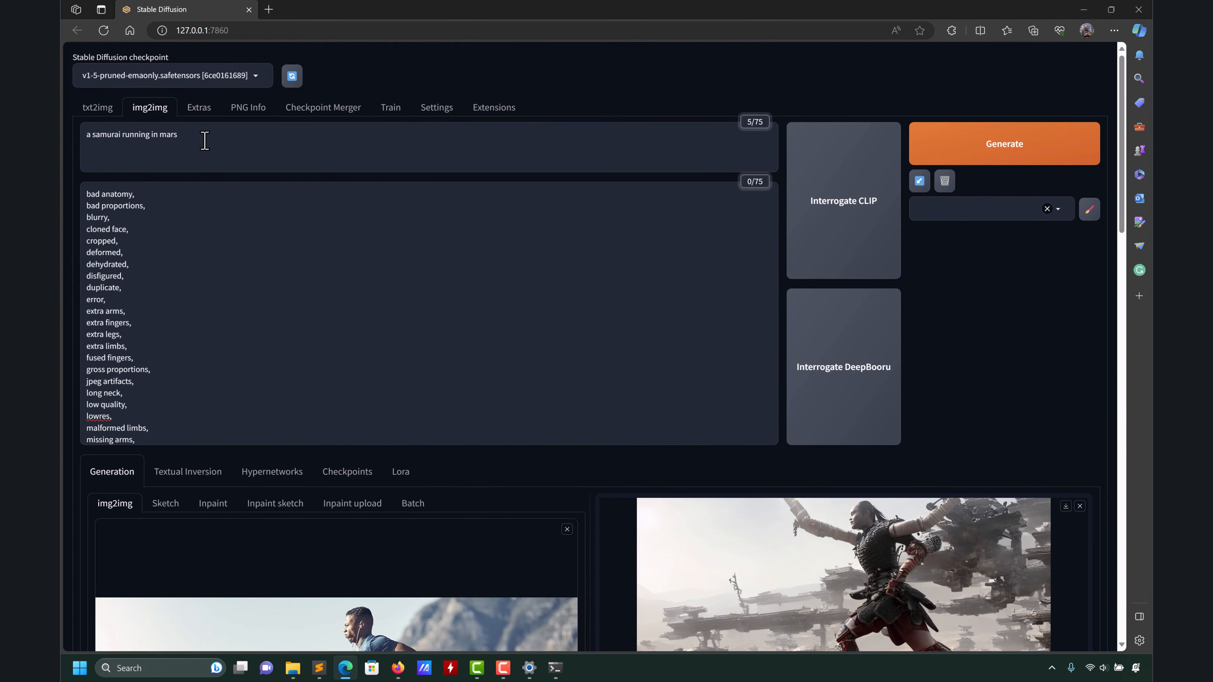
click(196, 134)
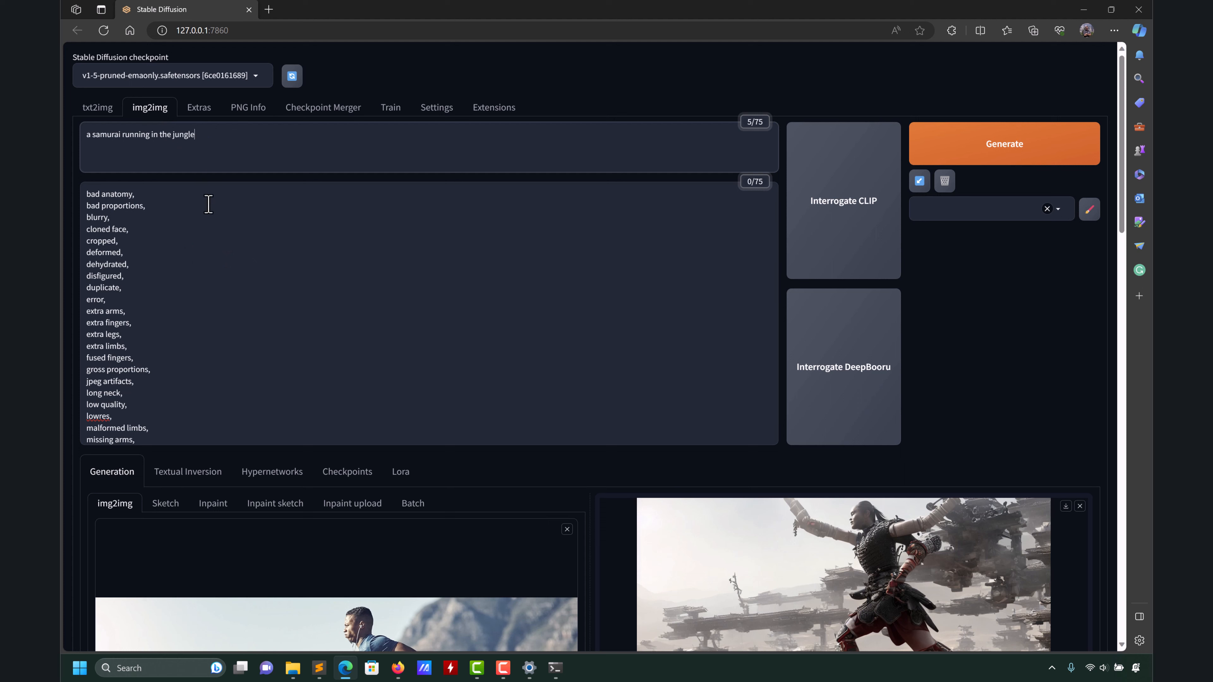
Clear the entire negative prompt and generate a new image from the jungle prompt.
click(109, 317)
key(ctrl+a)
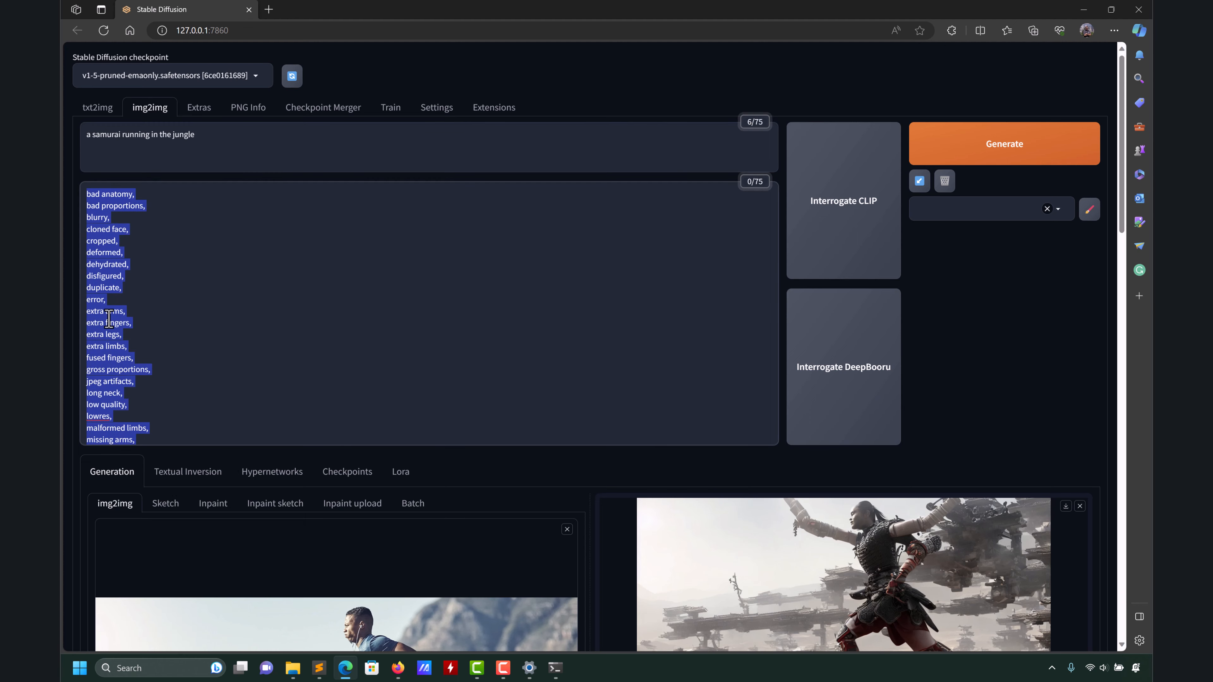
key(BackSpace)
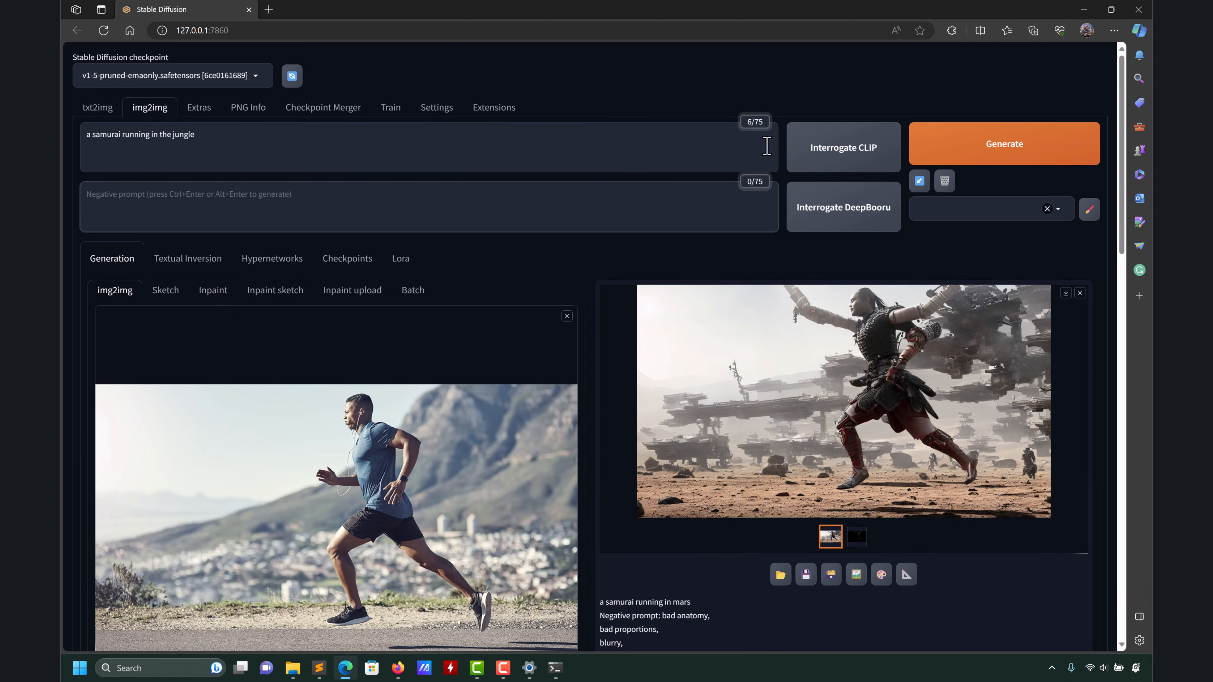
click(1040, 152)
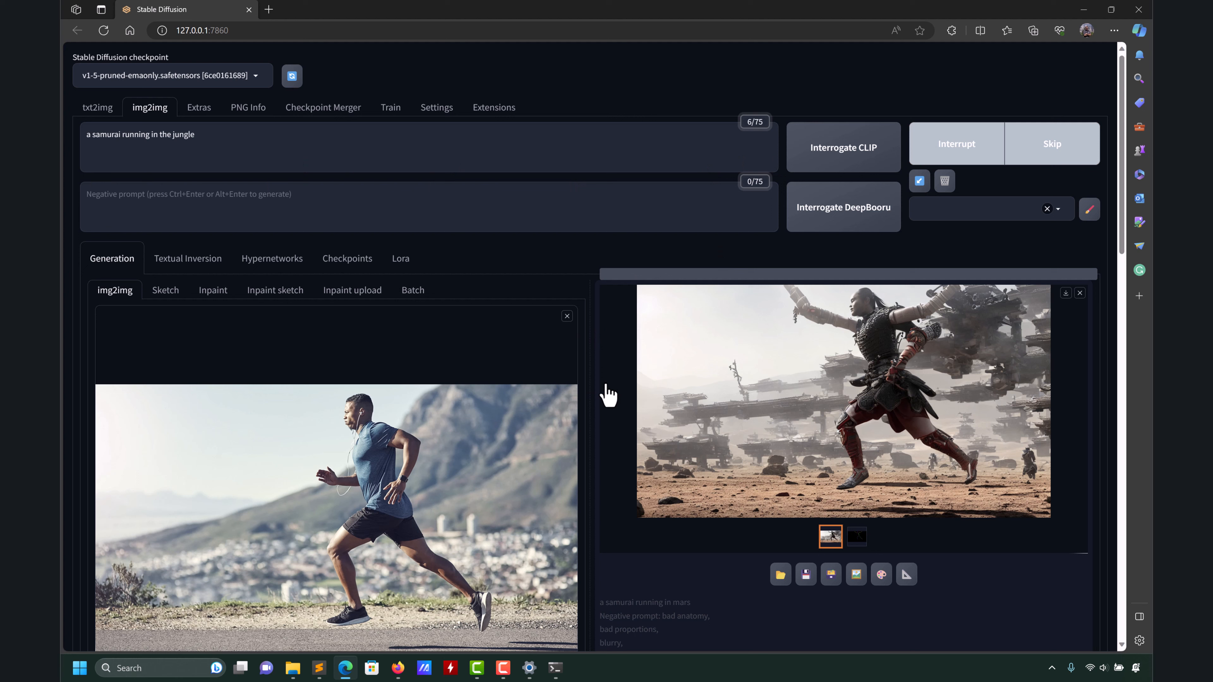
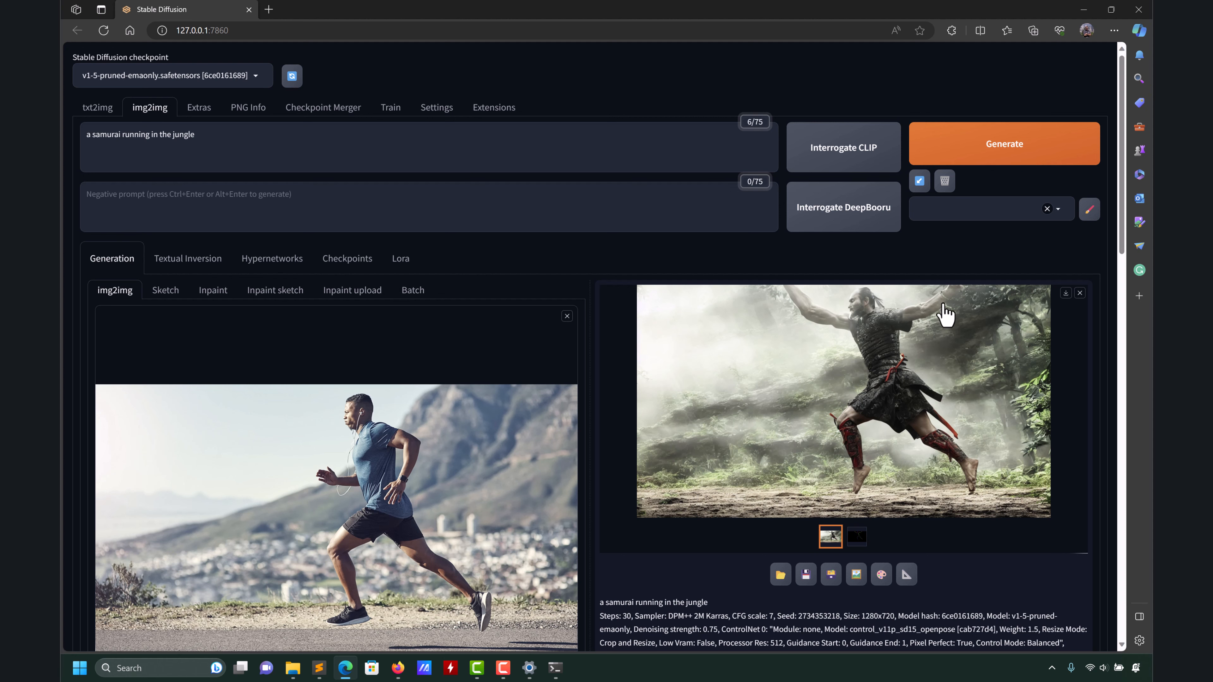
Examine the generated jungle samurai image and review the generation and ControlNet settings used for it.
scroll(812, 396, down, 2)
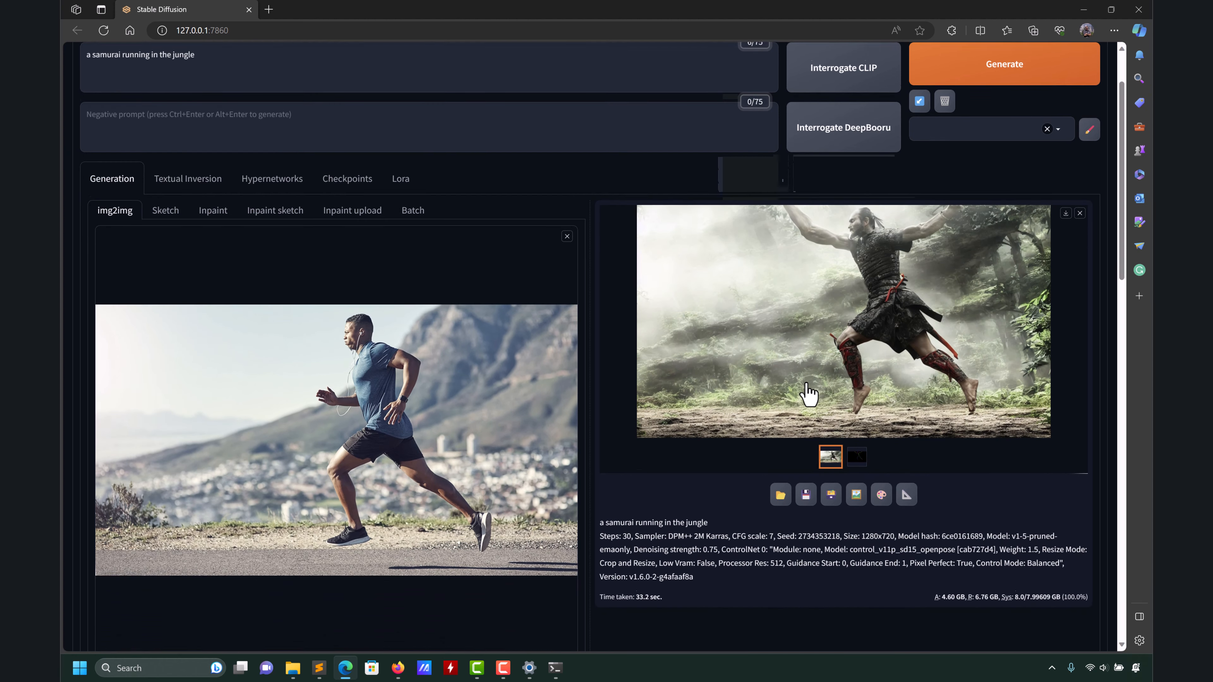
scroll(808, 394, up, 2)
scroll(519, 524, down, 4)
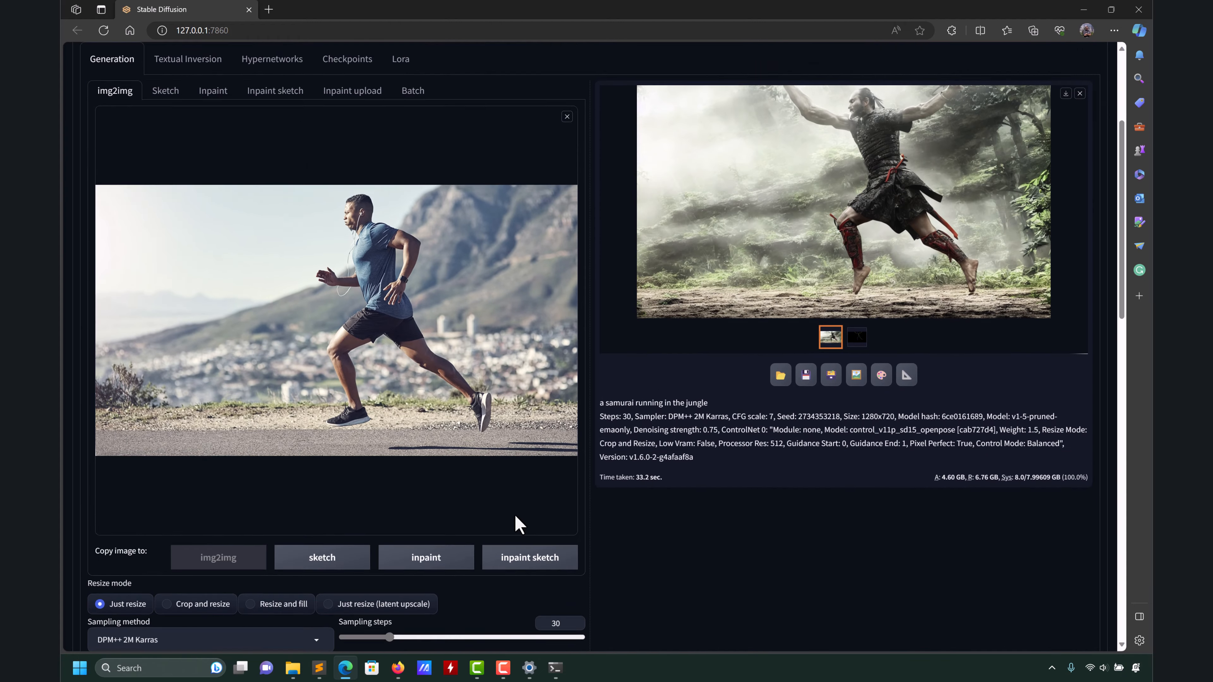
scroll(558, 501, down, 8)
scroll(764, 191, up, 1)
scroll(663, 182, down, 6)
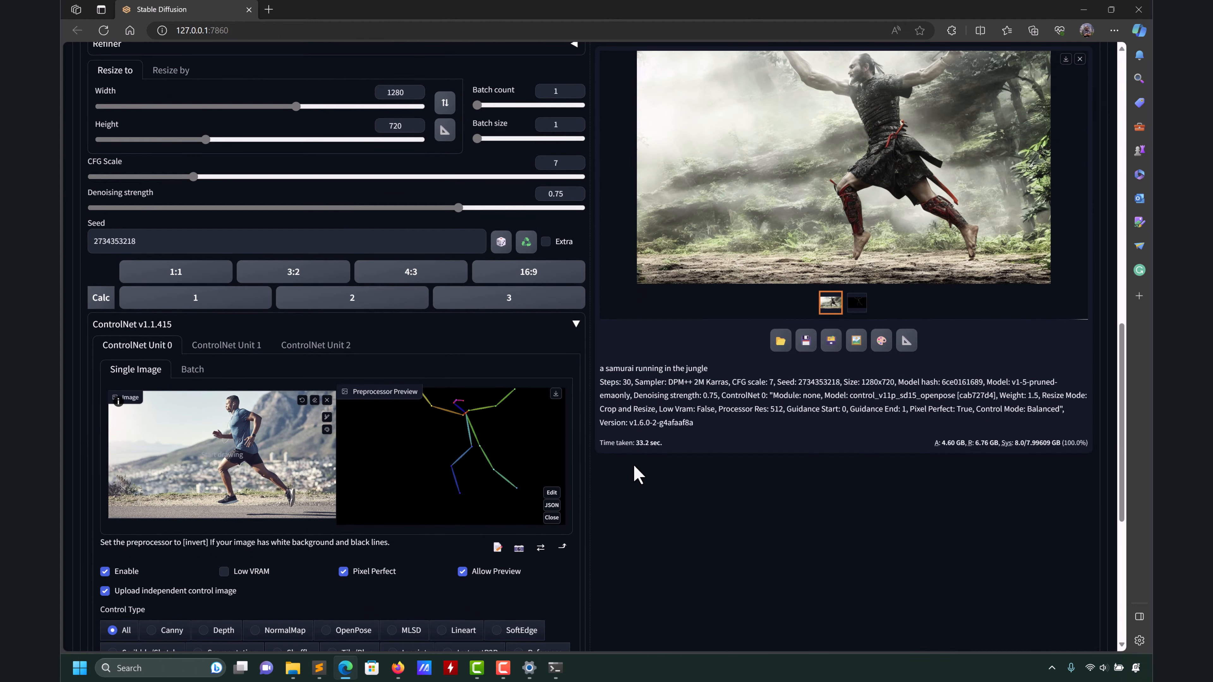
scroll(637, 475, up, 3)
scroll(633, 468, down, 5)
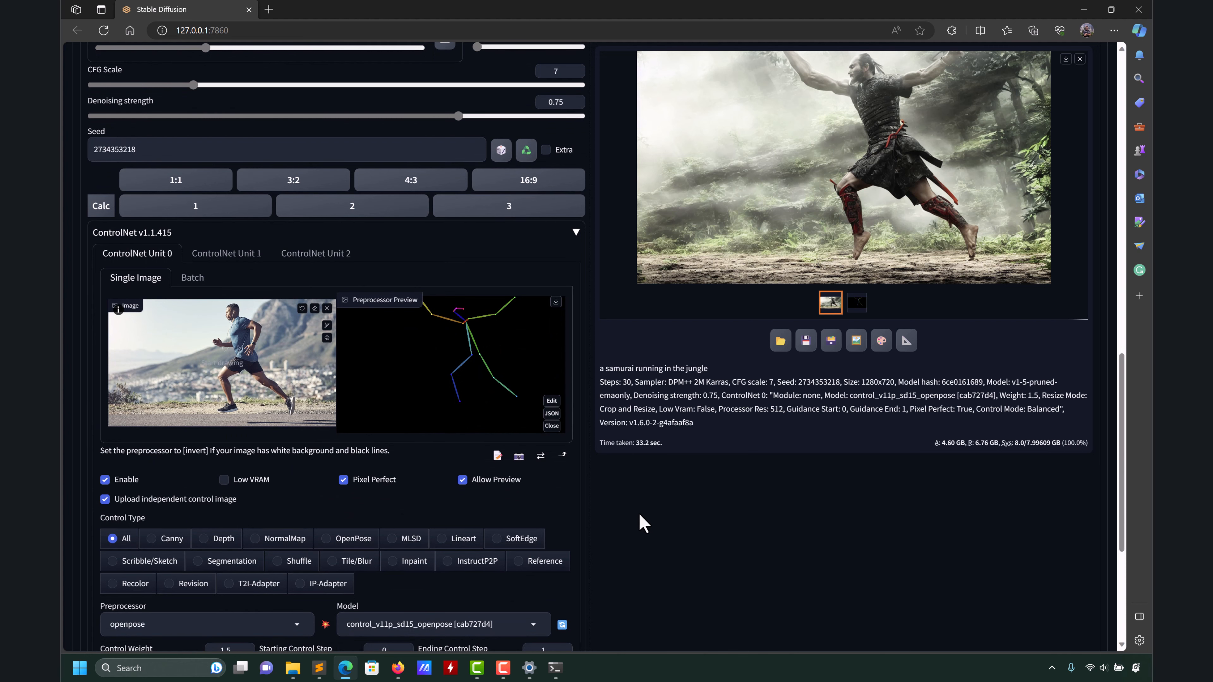
scroll(643, 523, up, 10)
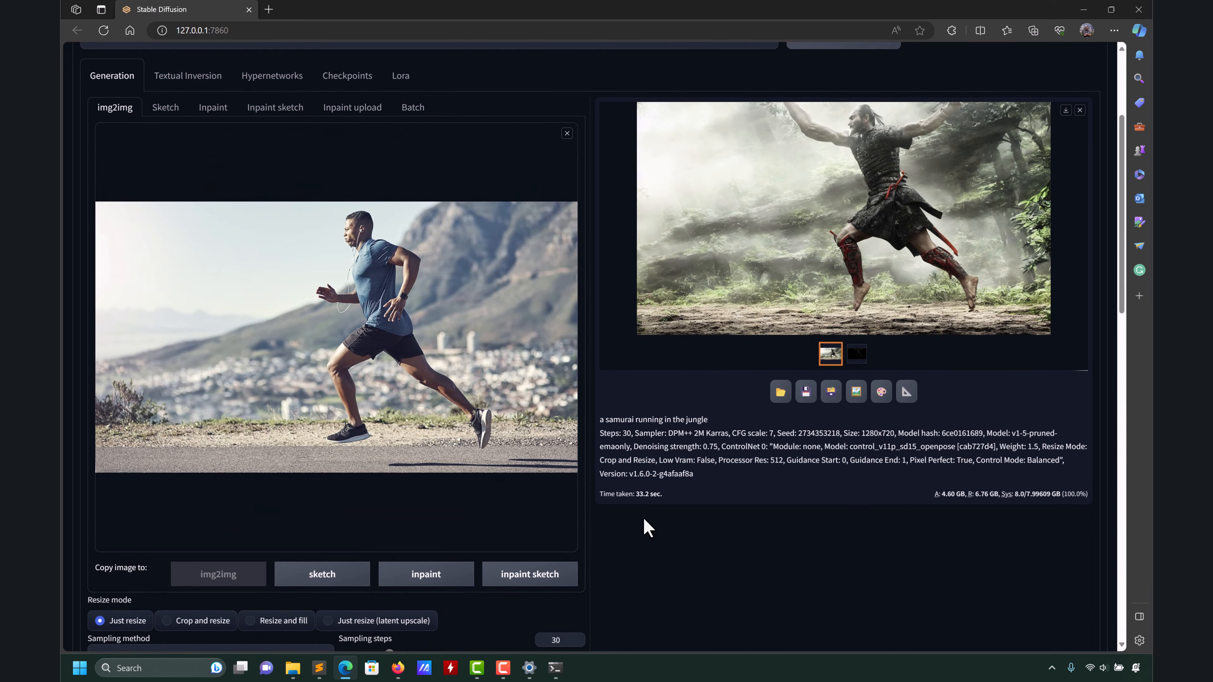
scroll(647, 527, down, 10)
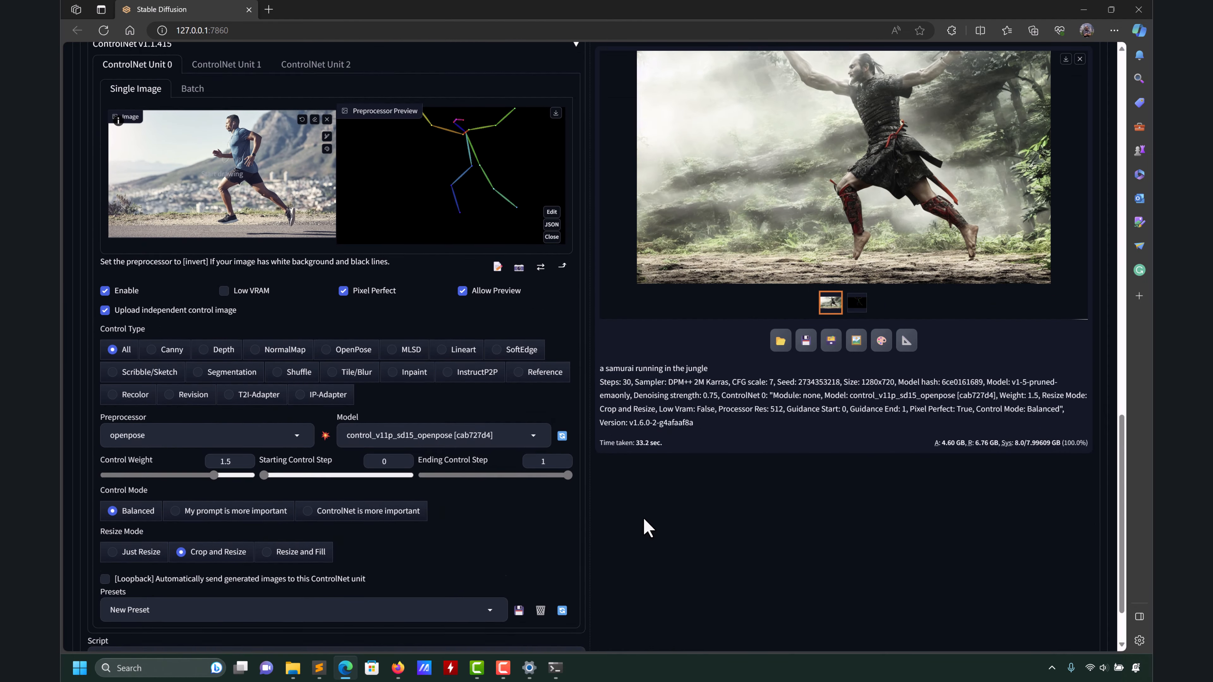
scroll(647, 527, down, 2)
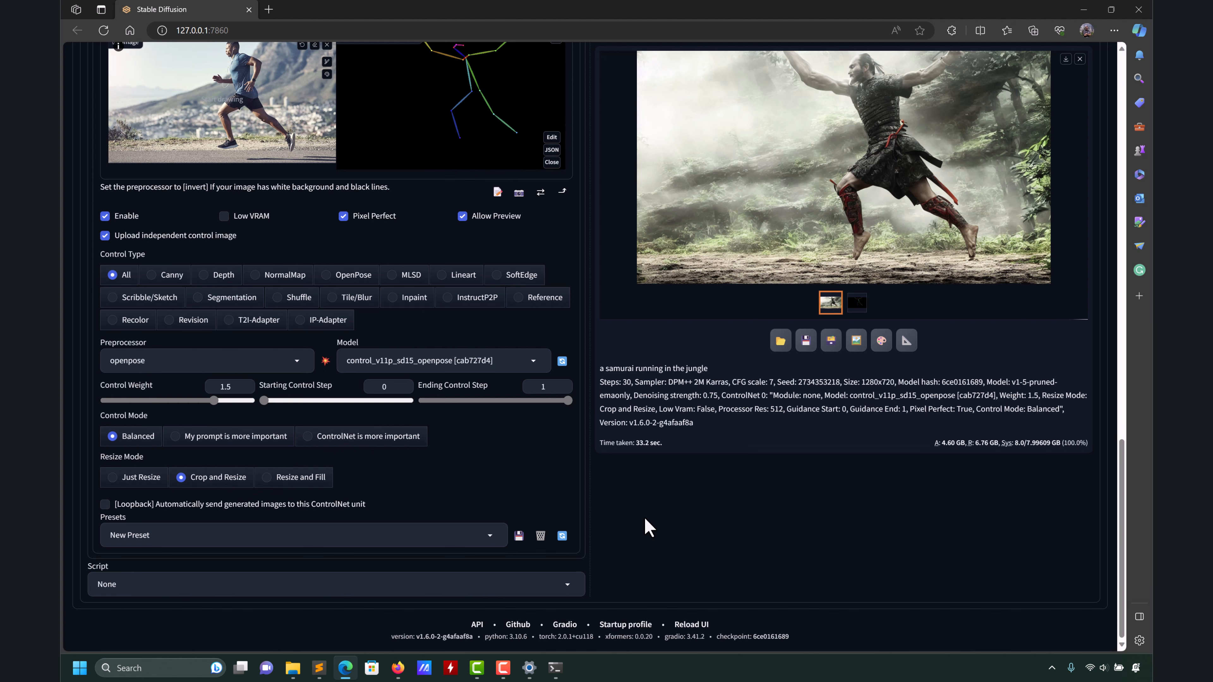
scroll(649, 527, up, 10)
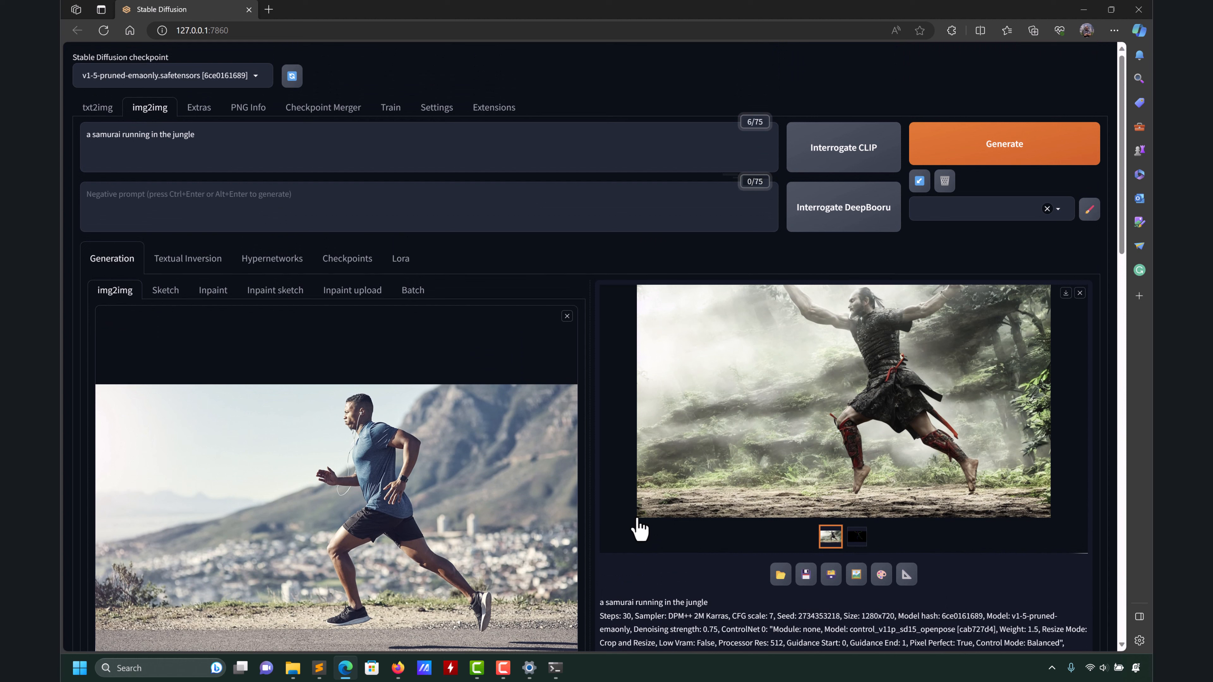
Switch to text-to-image generation and clear its negative prompt.
click(109, 112)
click(250, 371)
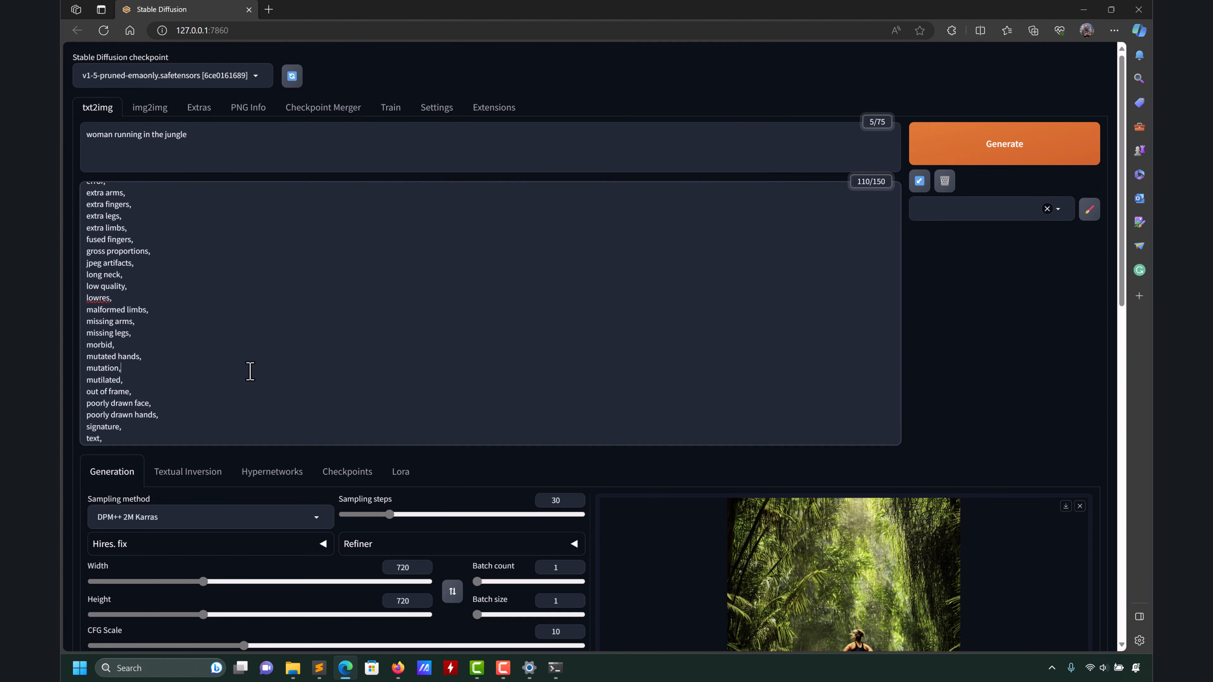
key(ctrl+a)
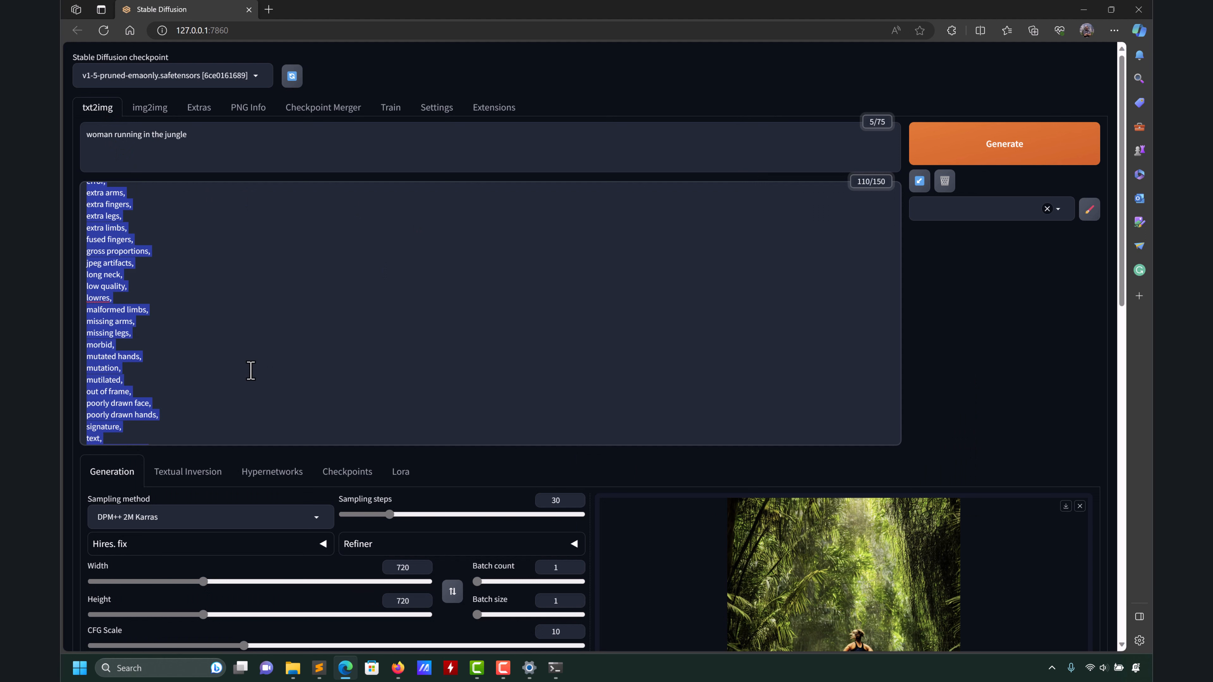
key(BackSpace)
Replace the prompt with "apple and a blackboard, text 'hello'" and generate the image.
click(134, 140)
key(ctrl+a)
text(a)
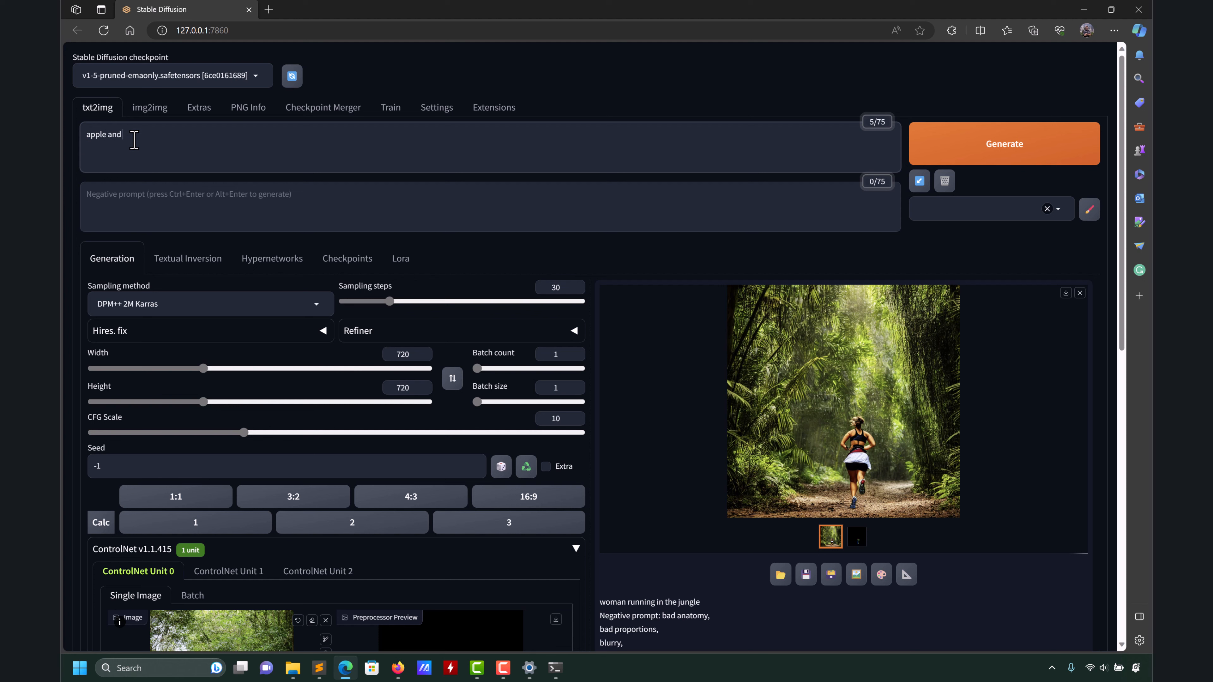
text(pple and a blackboard, text 'hello)
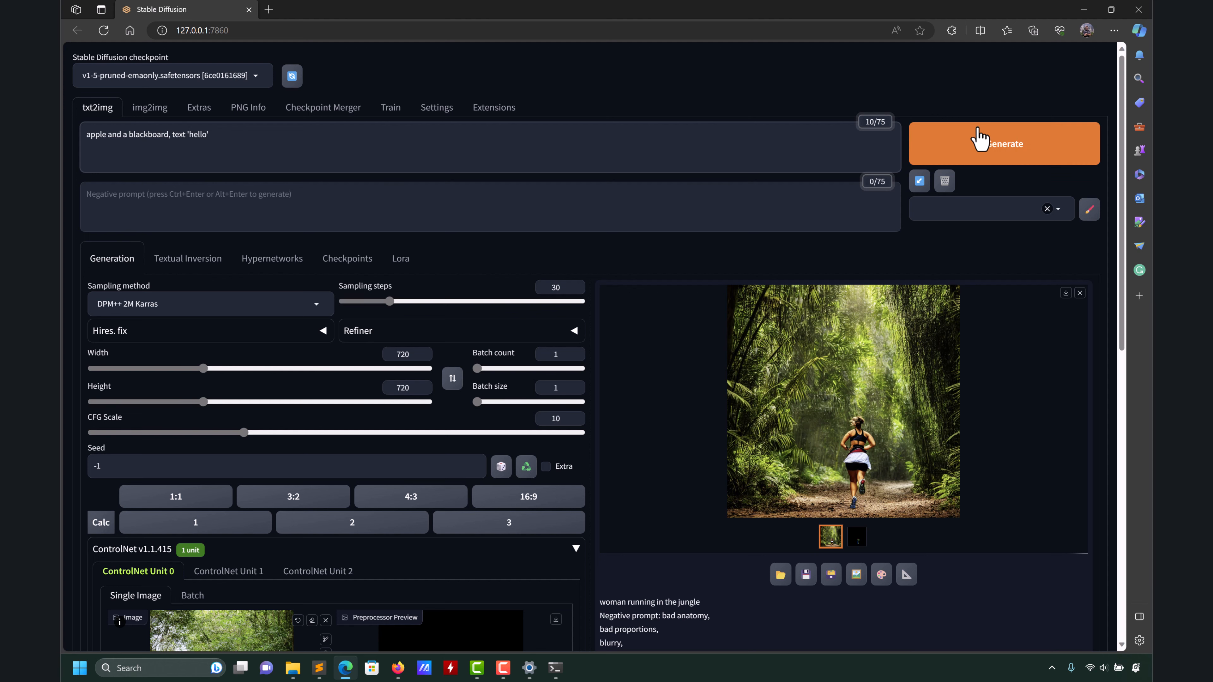
click(988, 142)
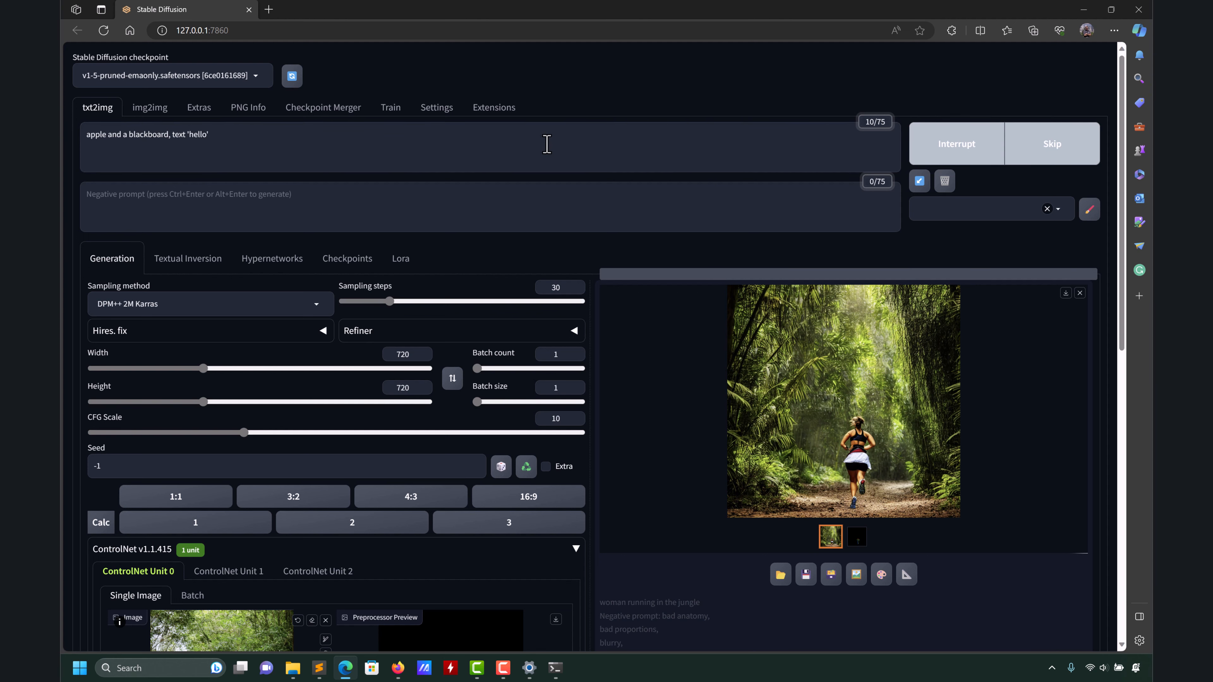
Disable ControlNet Unit 0 for text-to-image generation and look over the image in progress and the unit's settings.
scroll(555, 441, down, 6)
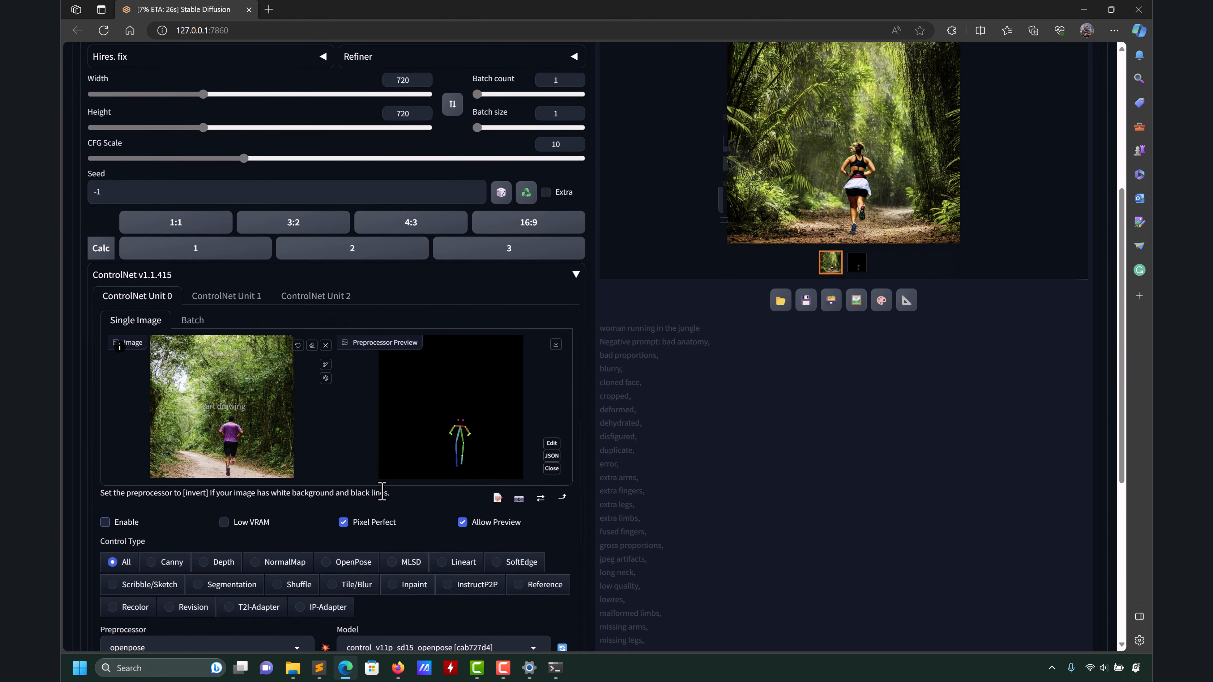
scroll(907, 196, up, 4)
scroll(907, 196, up, 2)
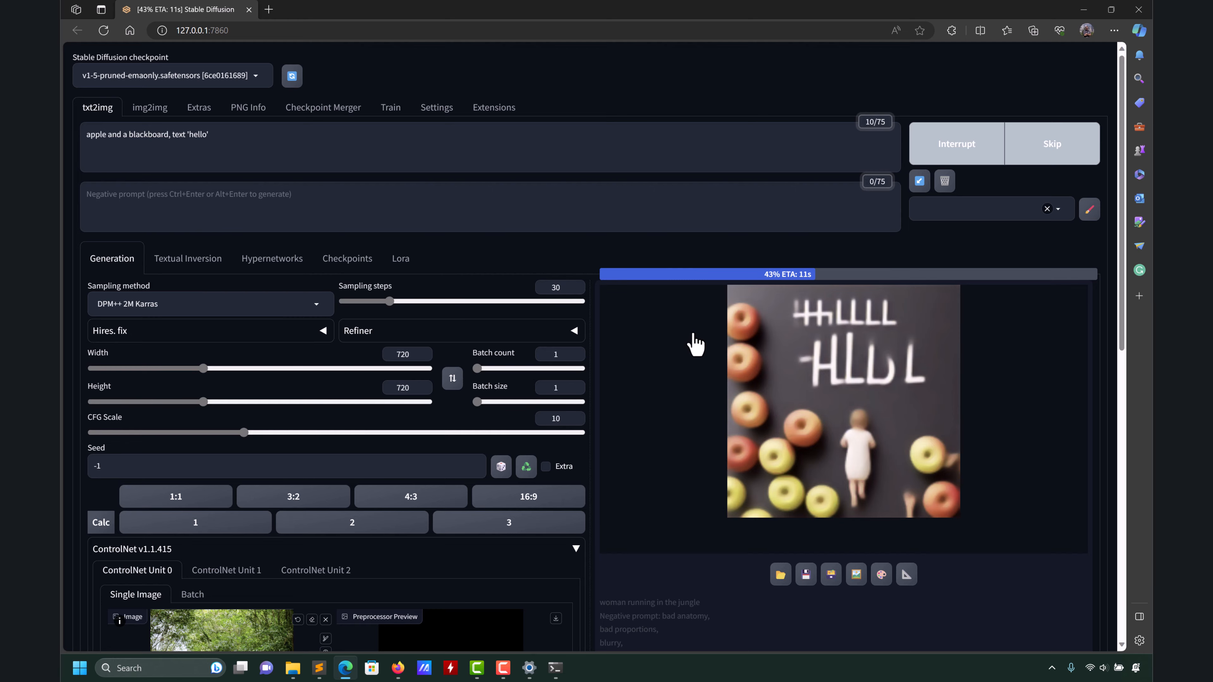
scroll(687, 373, down, 7)
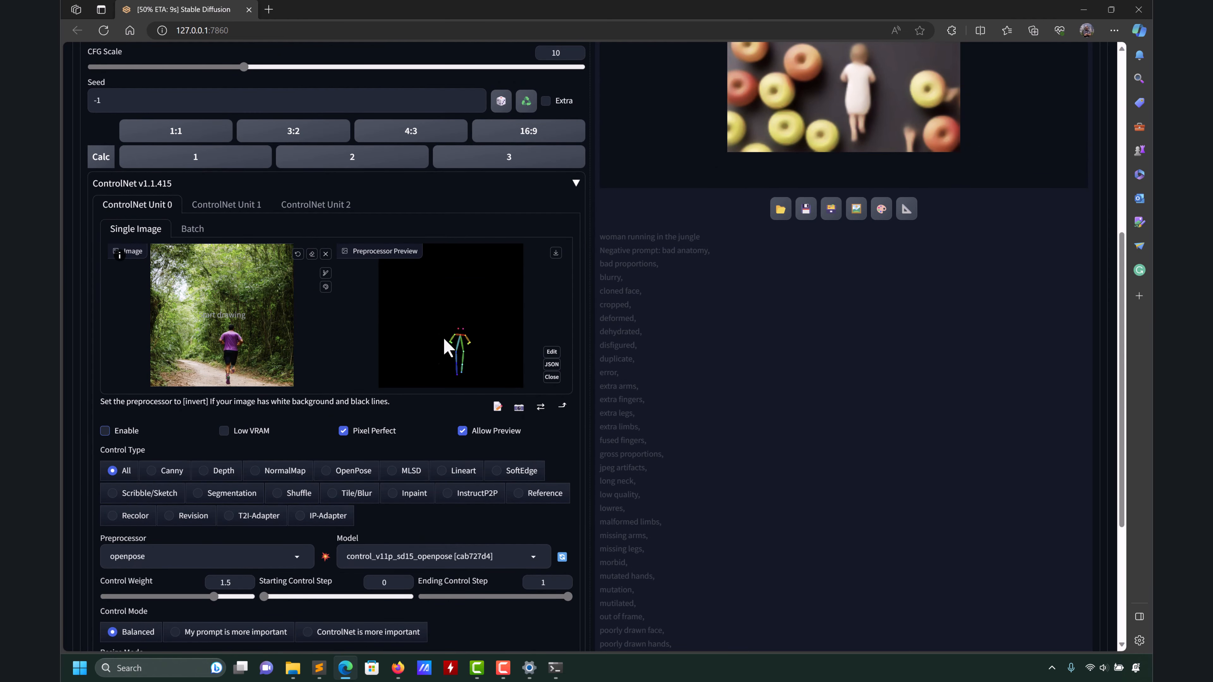
Review the generated apple and blackboard image, then generate it again with ControlNet Unit 0 disabled.
scroll(709, 364, up, 5)
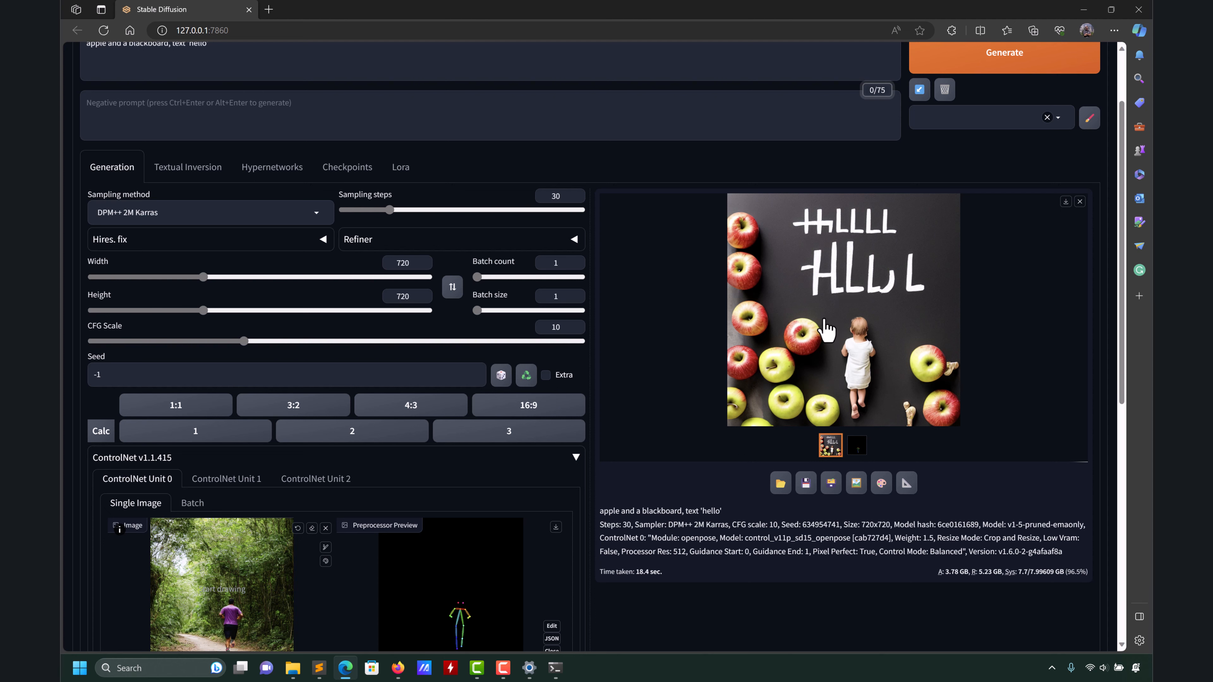
scroll(859, 308, up, 2)
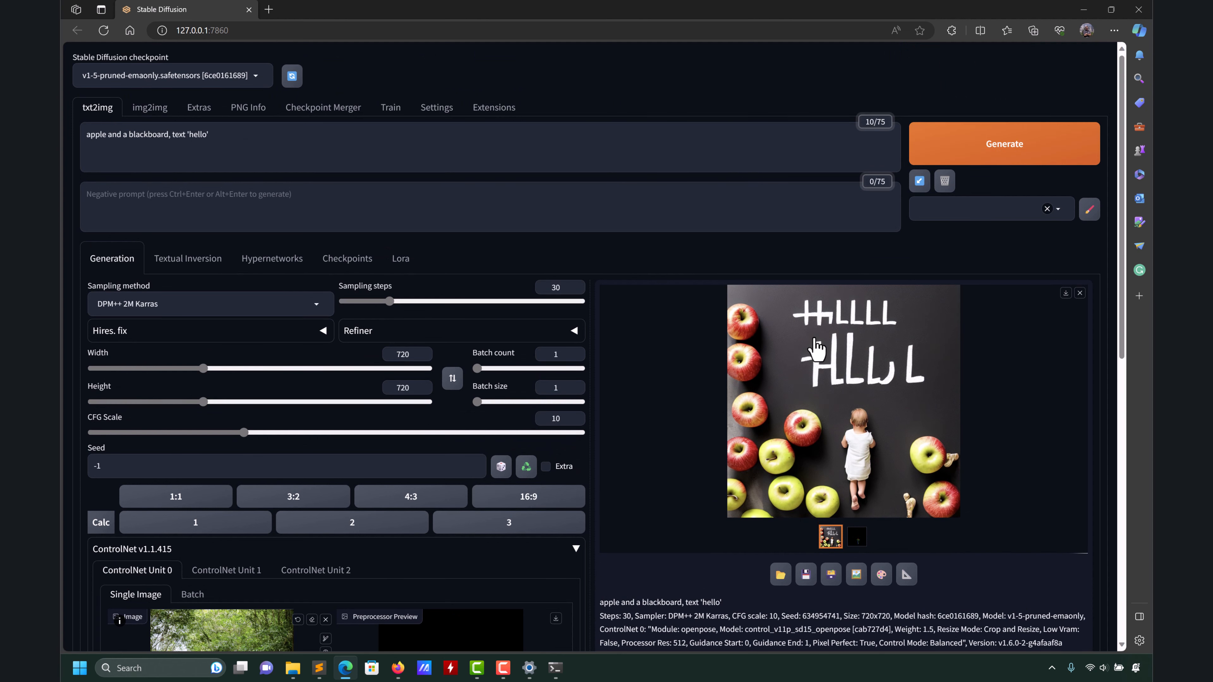
scroll(665, 361, down, 6)
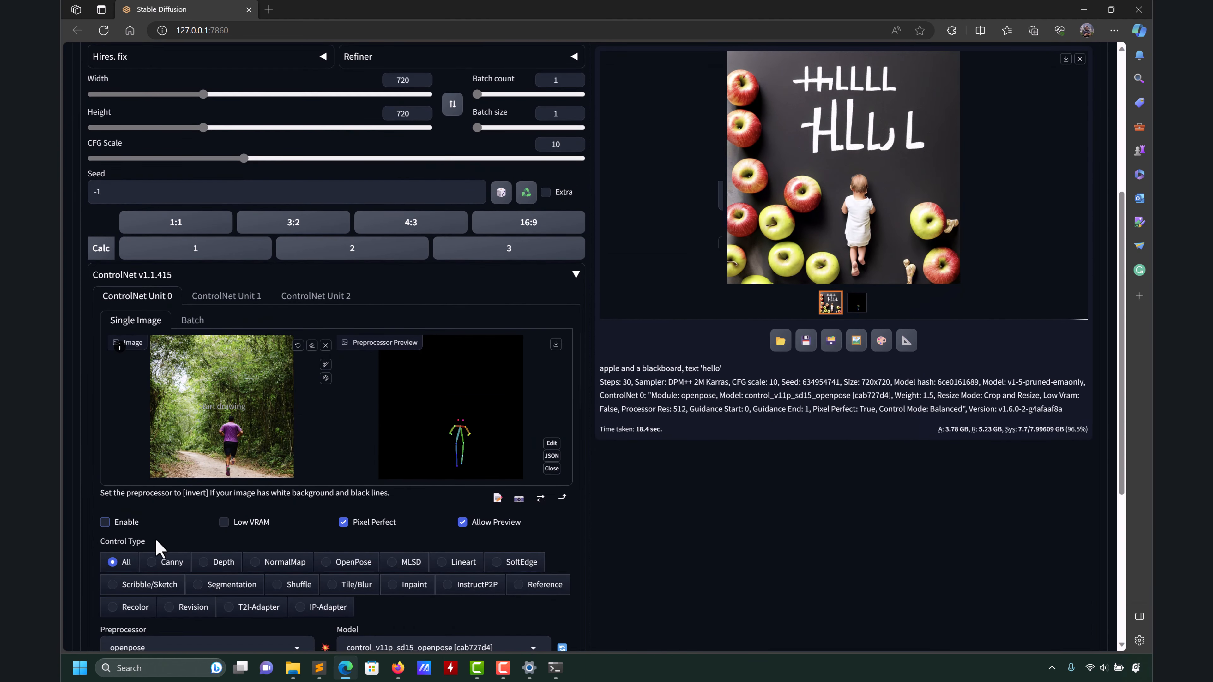
scroll(678, 373, up, 6)
click(1003, 146)
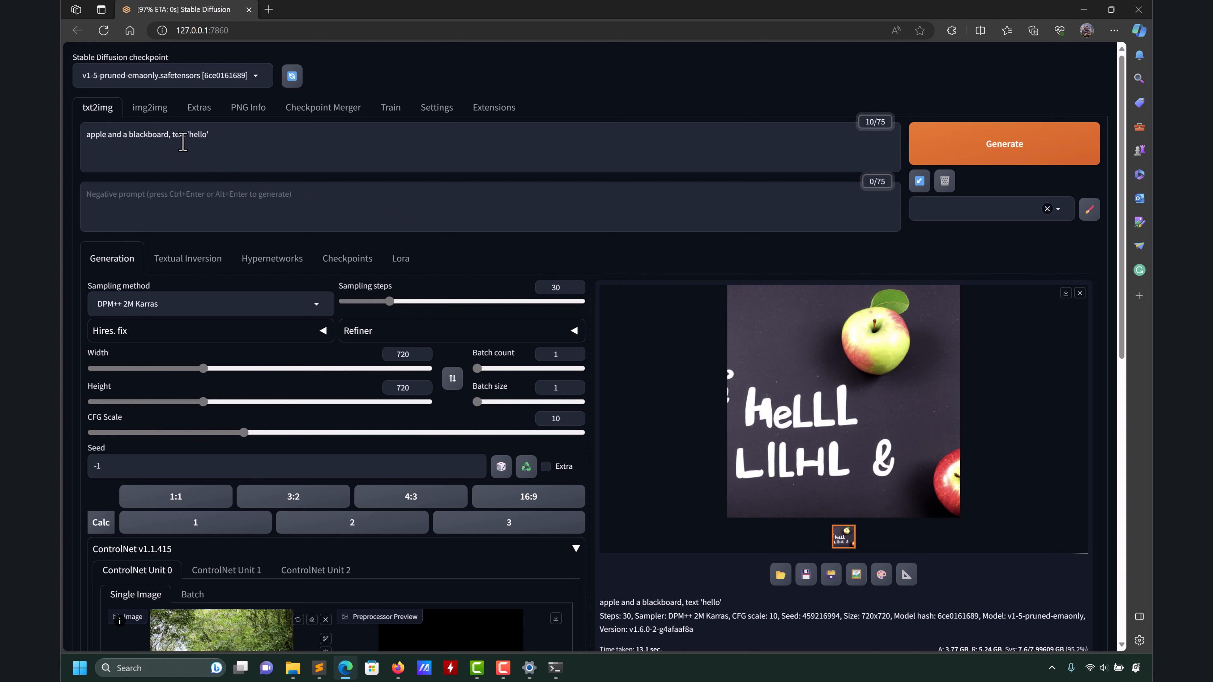
Change the prompt to "a large blackboard", removing the apple and the 'hello' text.
drag(172, 137, 266, 136)
key(BackSpace)
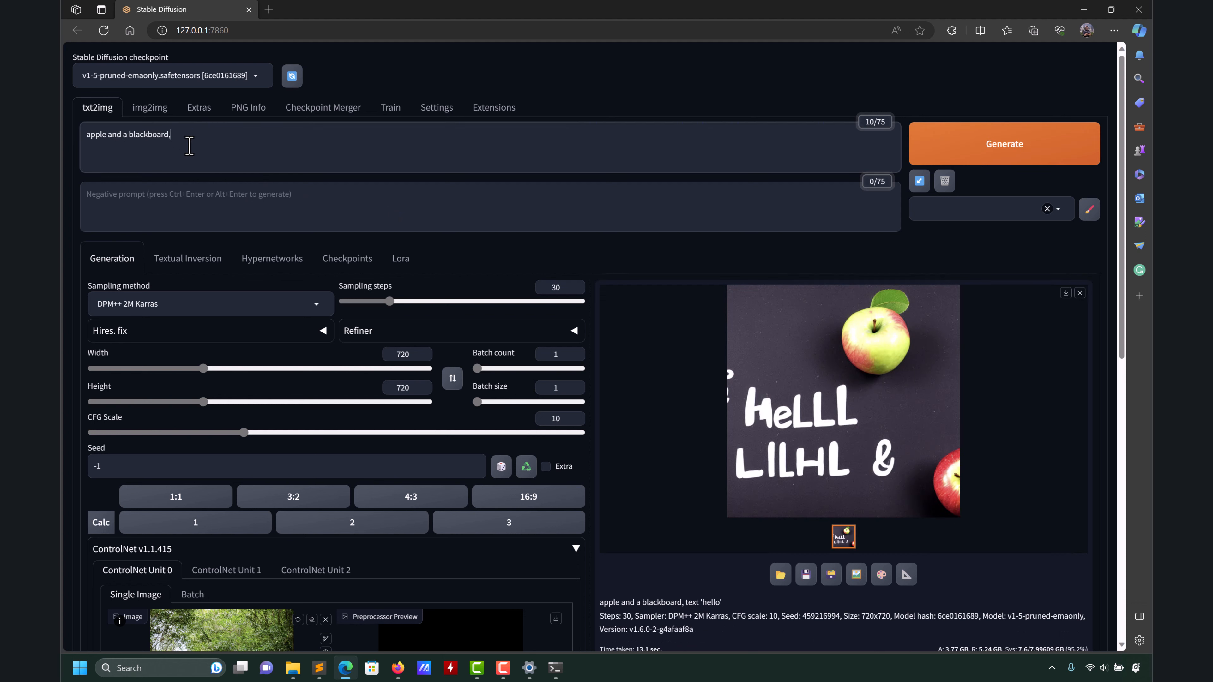
drag(125, 135, 84, 135)
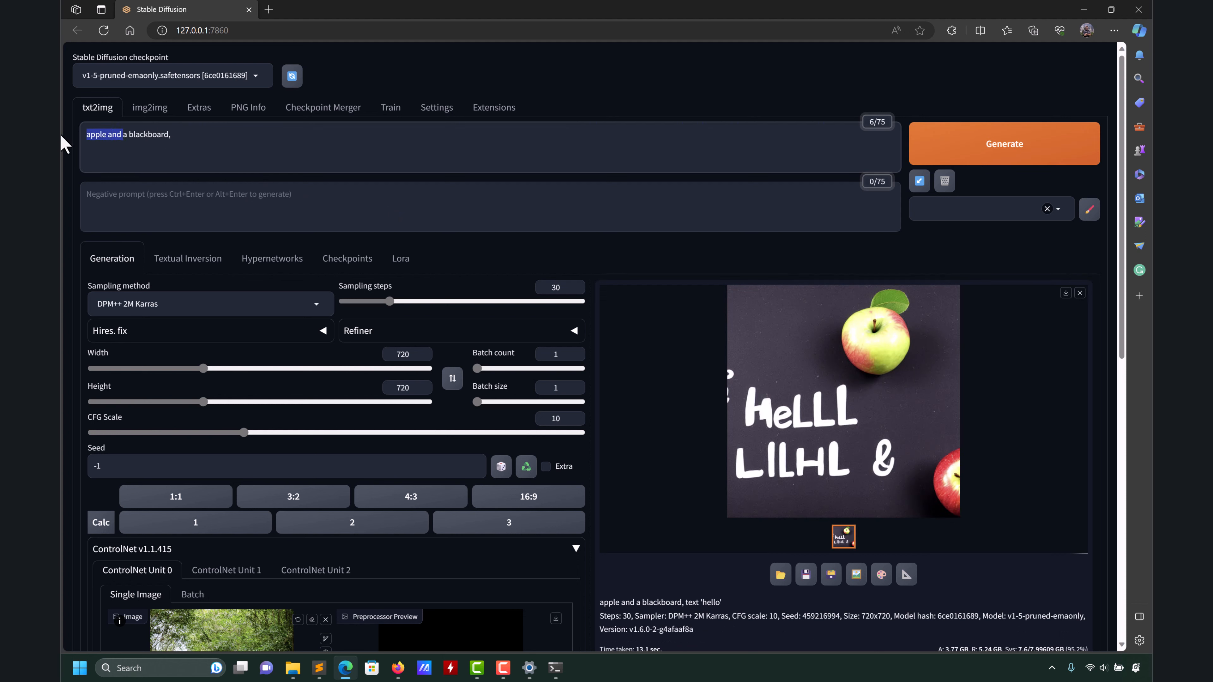
key(BackSpace)
key(BackSpace)
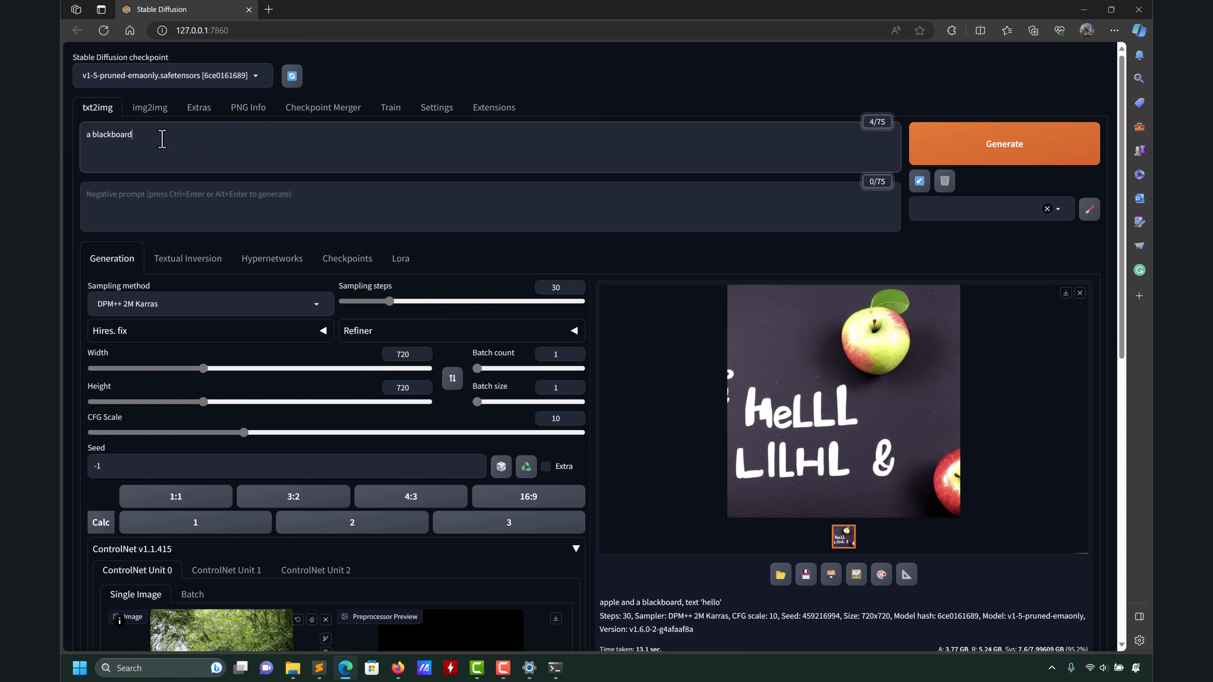
click(93, 135)
text(large)
Set the negative prompt to "text, watermark" and generate the blackboard image.
click(203, 196)
text(text, watermark)
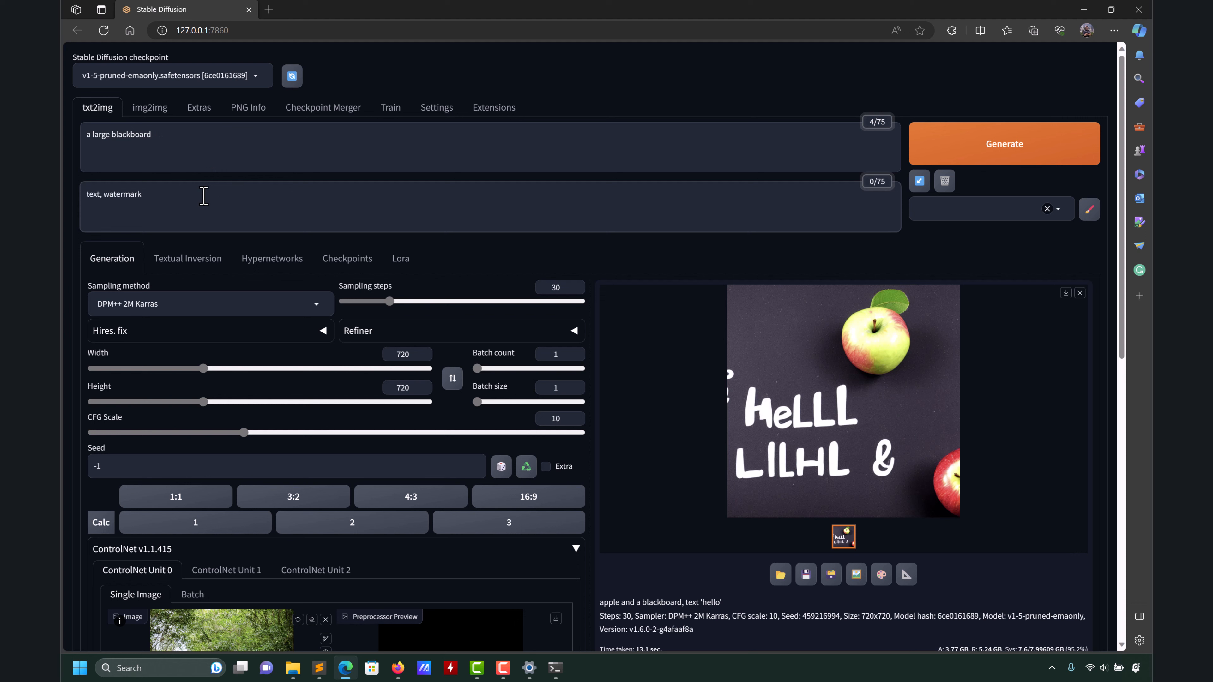
click(1056, 146)
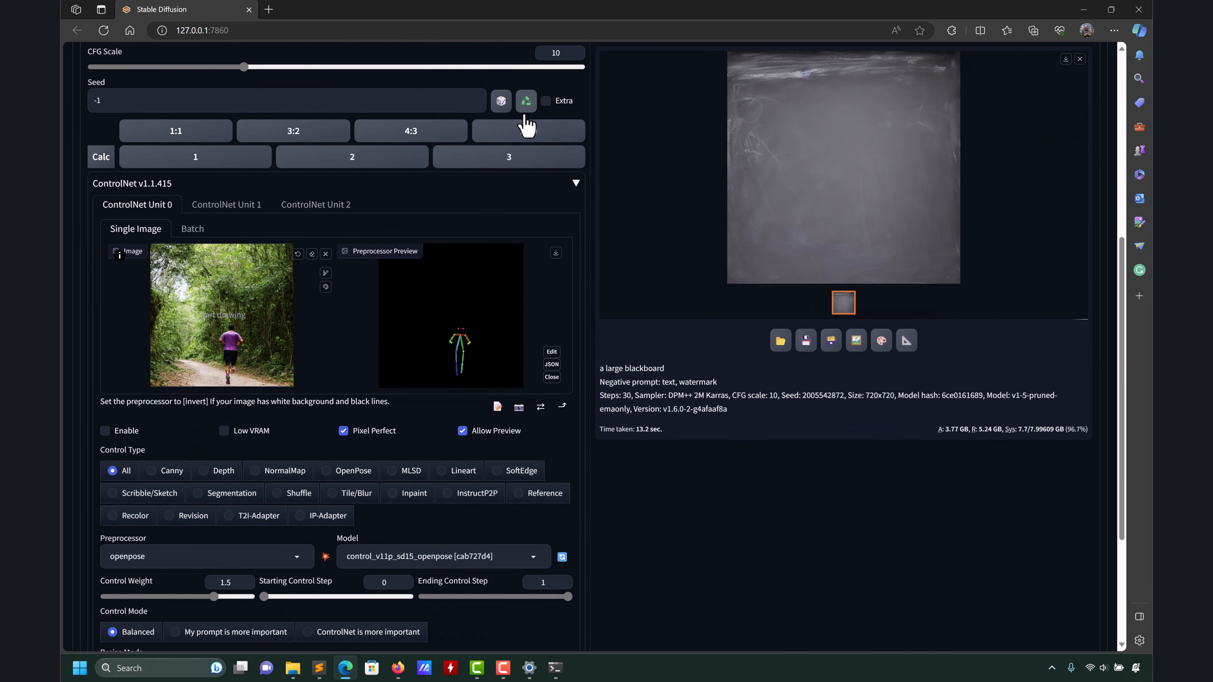
Reuse the seed of the generated blackboard image and enable ControlNet Unit 0.
click(526, 100)
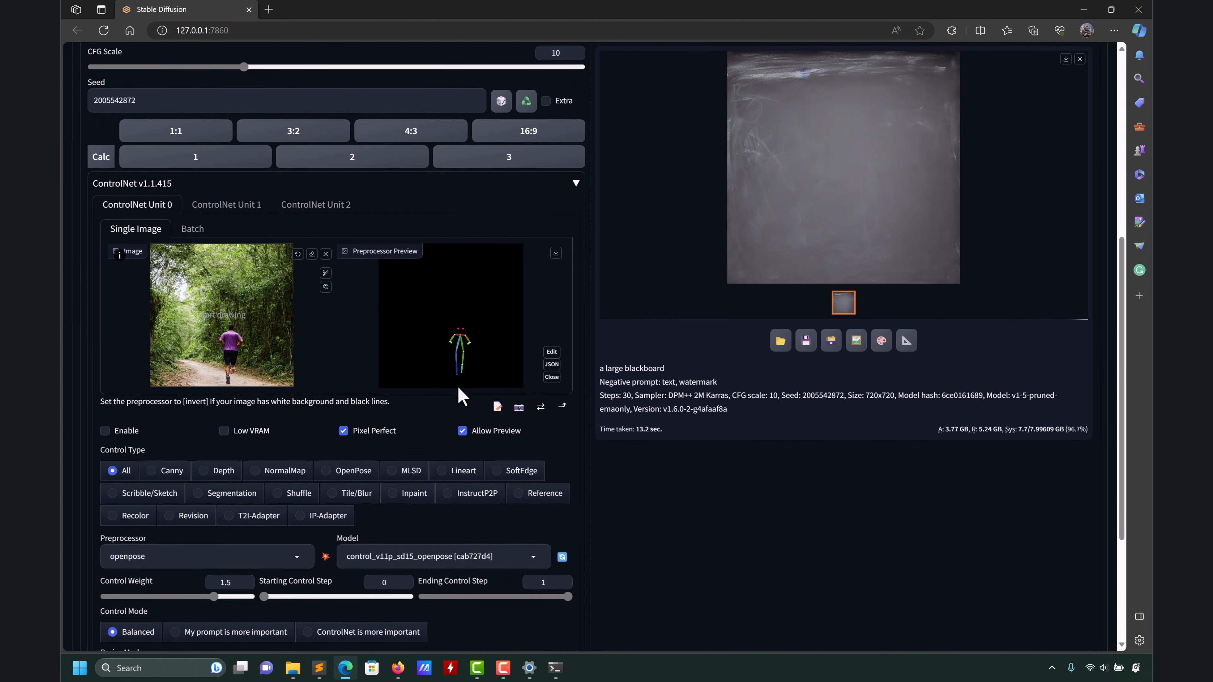
click(127, 432)
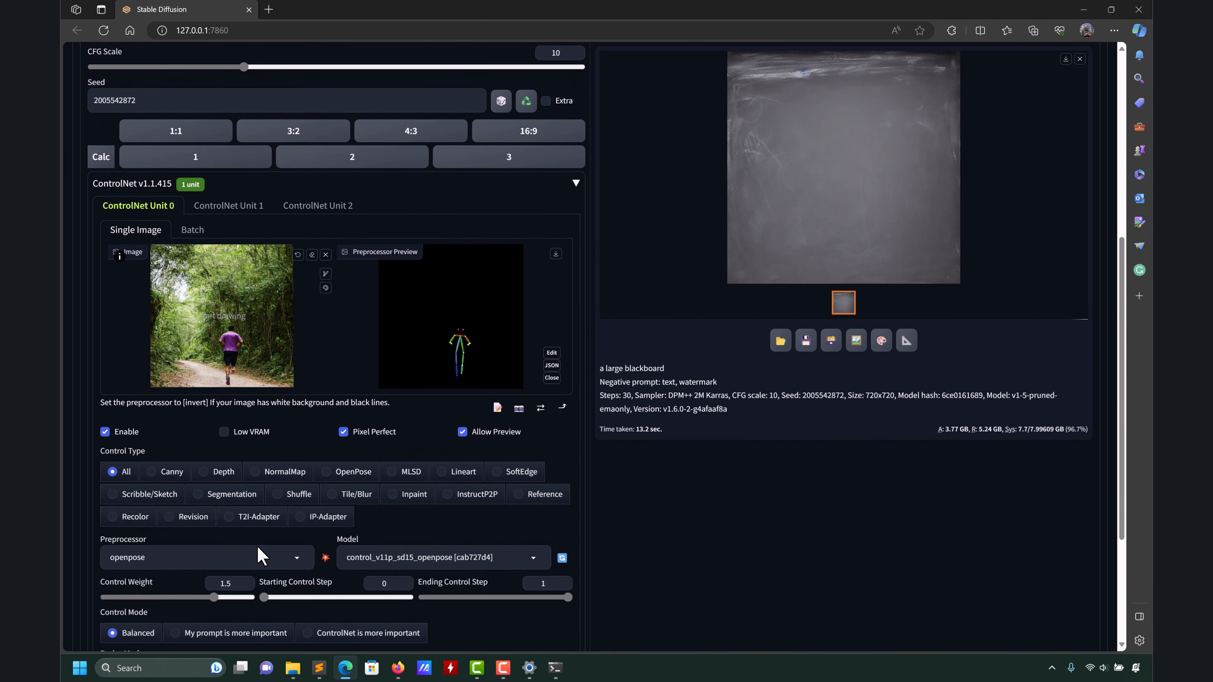
Look through the available preprocessors, then set ControlNet Unit 0's control type to Scribble/Sketch.
click(292, 561)
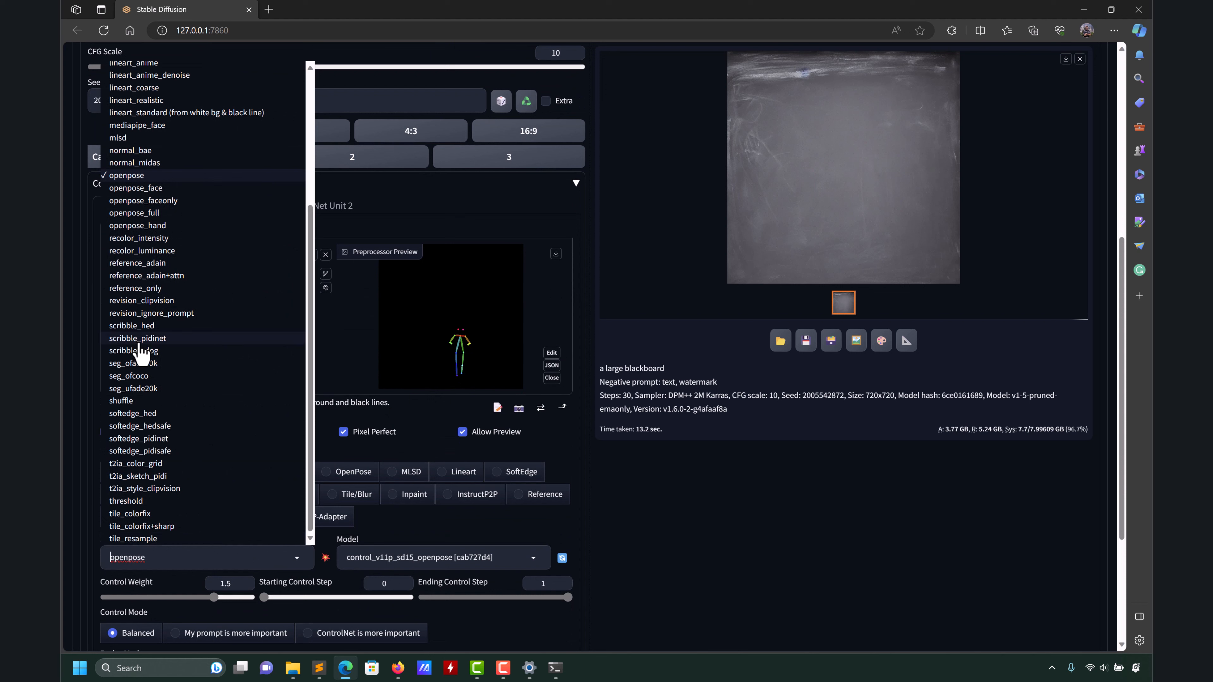
scroll(149, 287, up, 4)
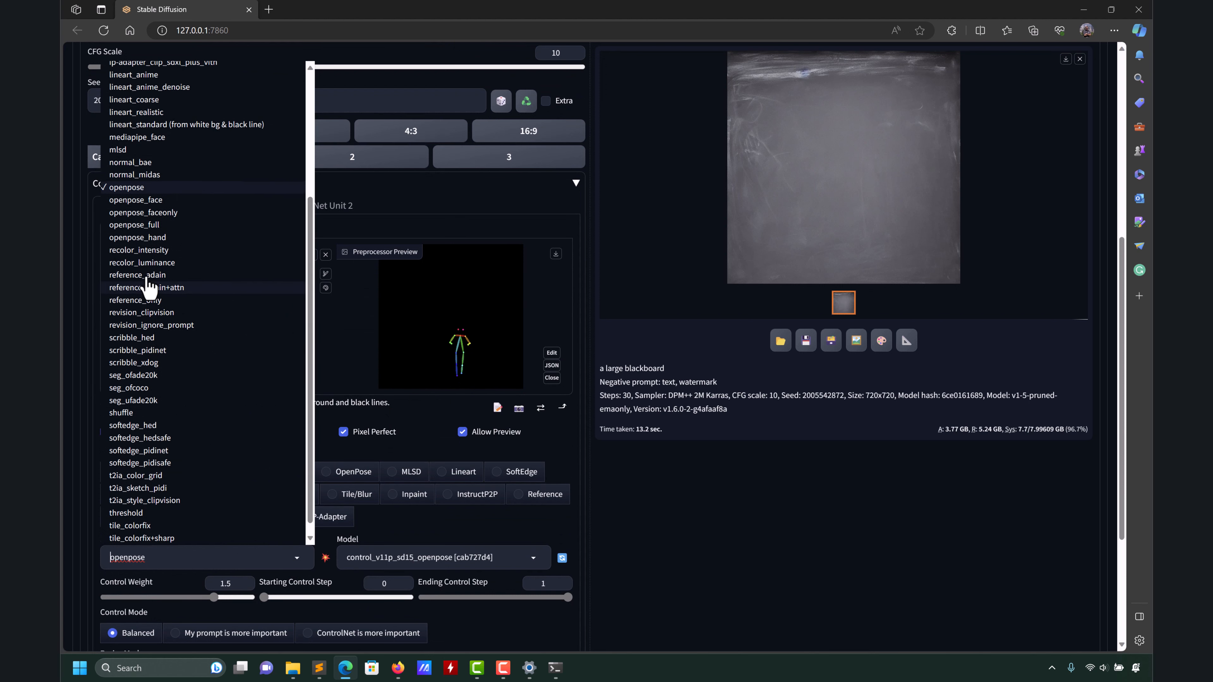
scroll(150, 287, up, 4)
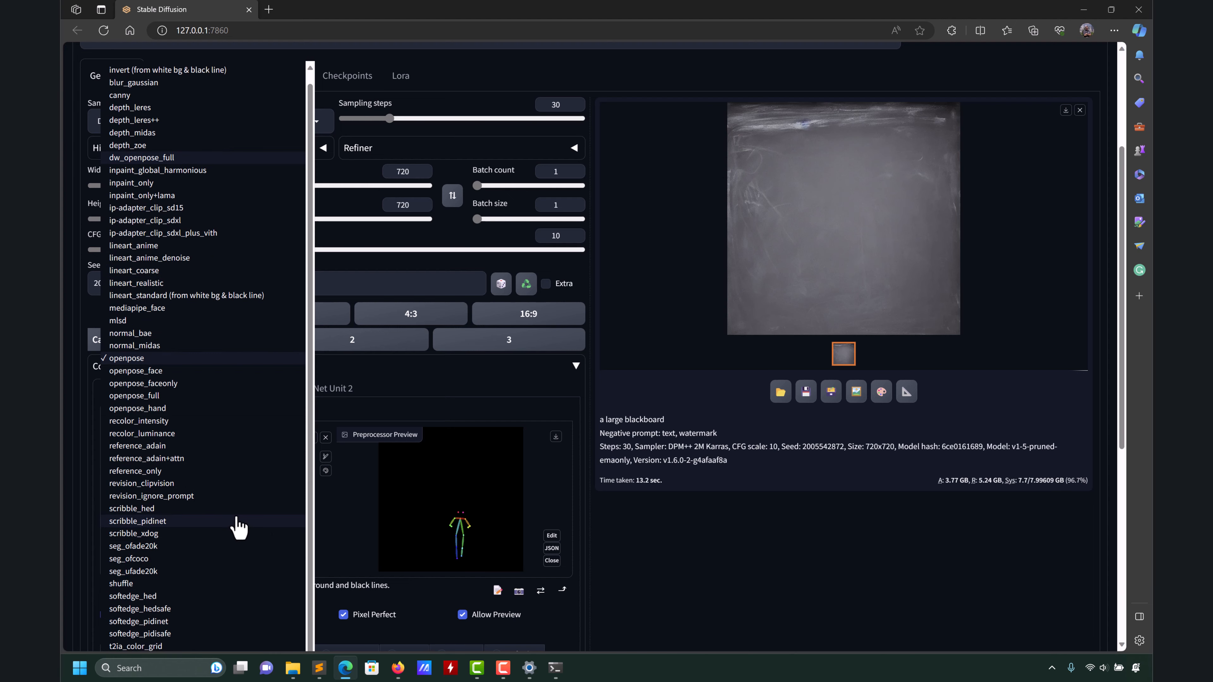
click(599, 535)
scroll(606, 535, down, 6)
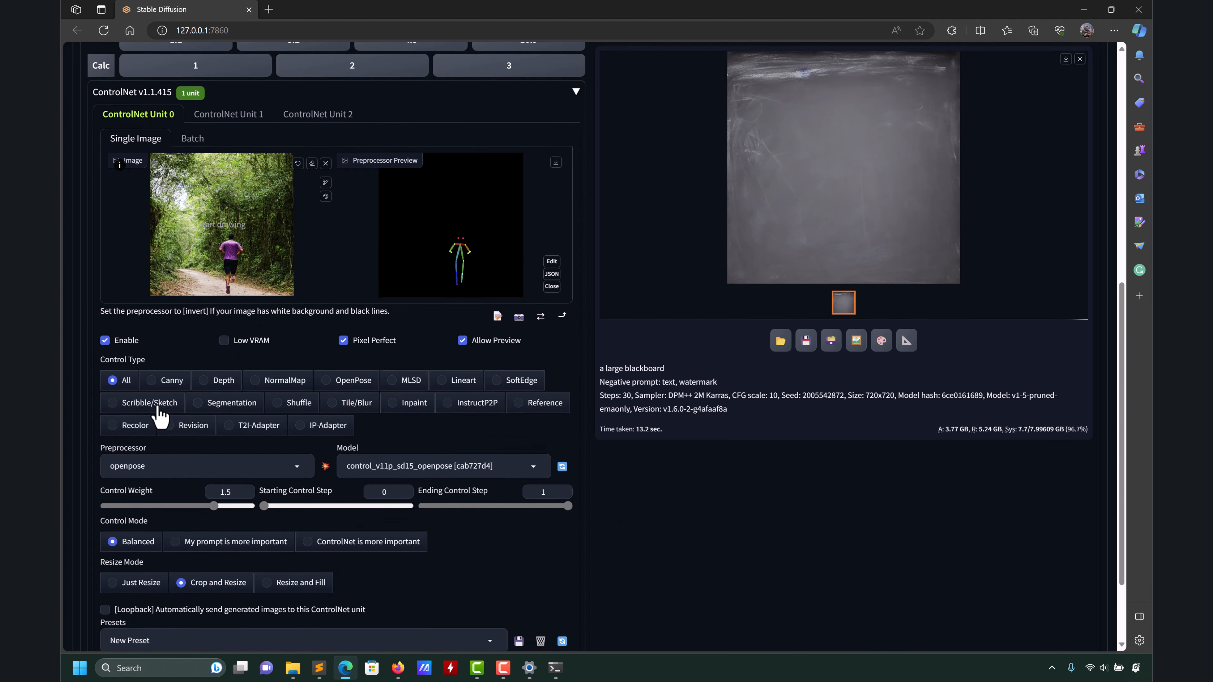
click(116, 406)
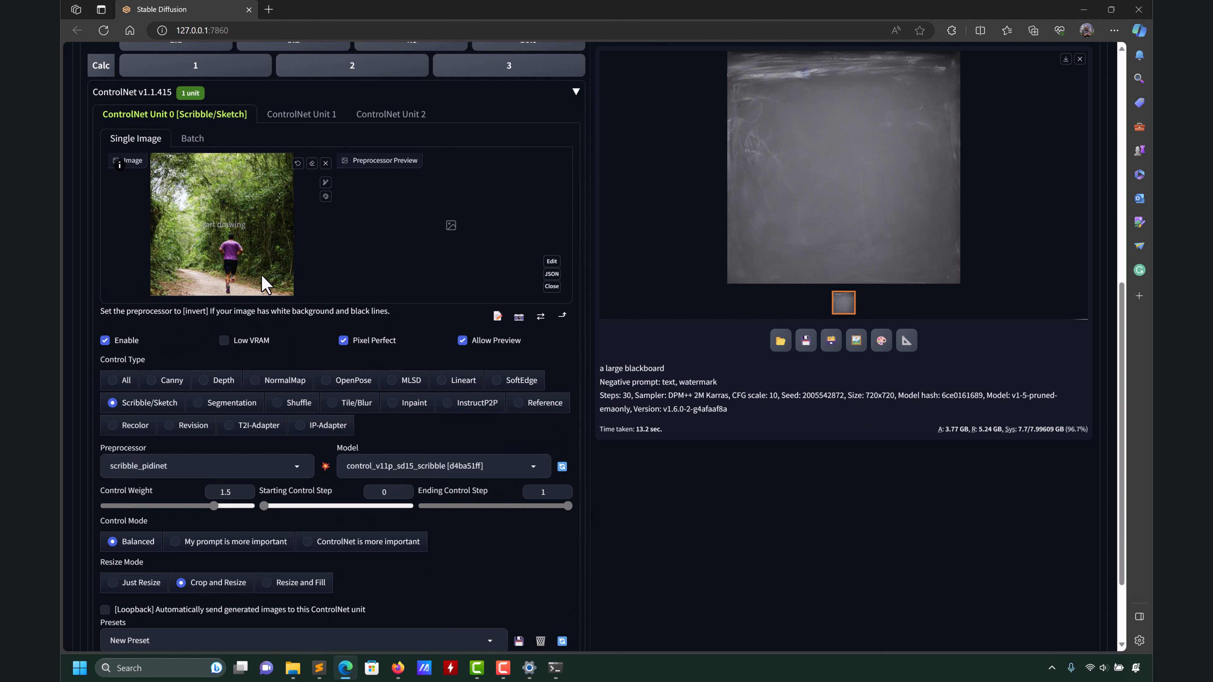
Remove the running woman image from ControlNet Unit 0 and create a new blank 512 x 512 canvas.
click(326, 163)
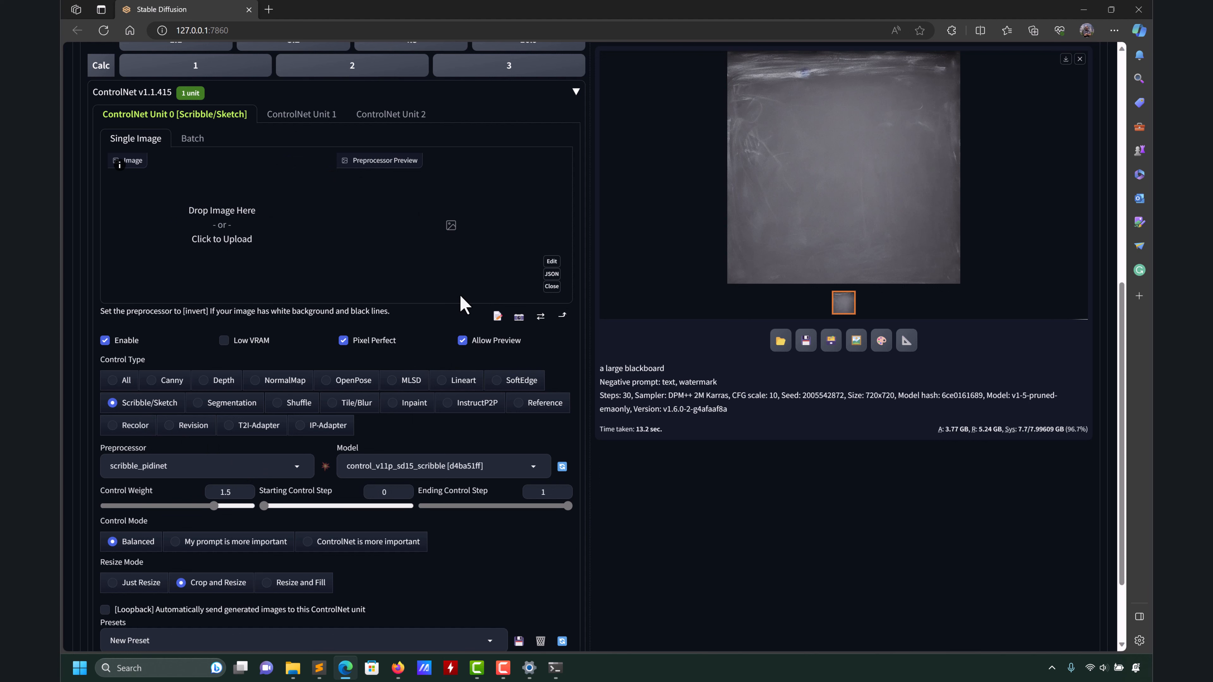
click(497, 317)
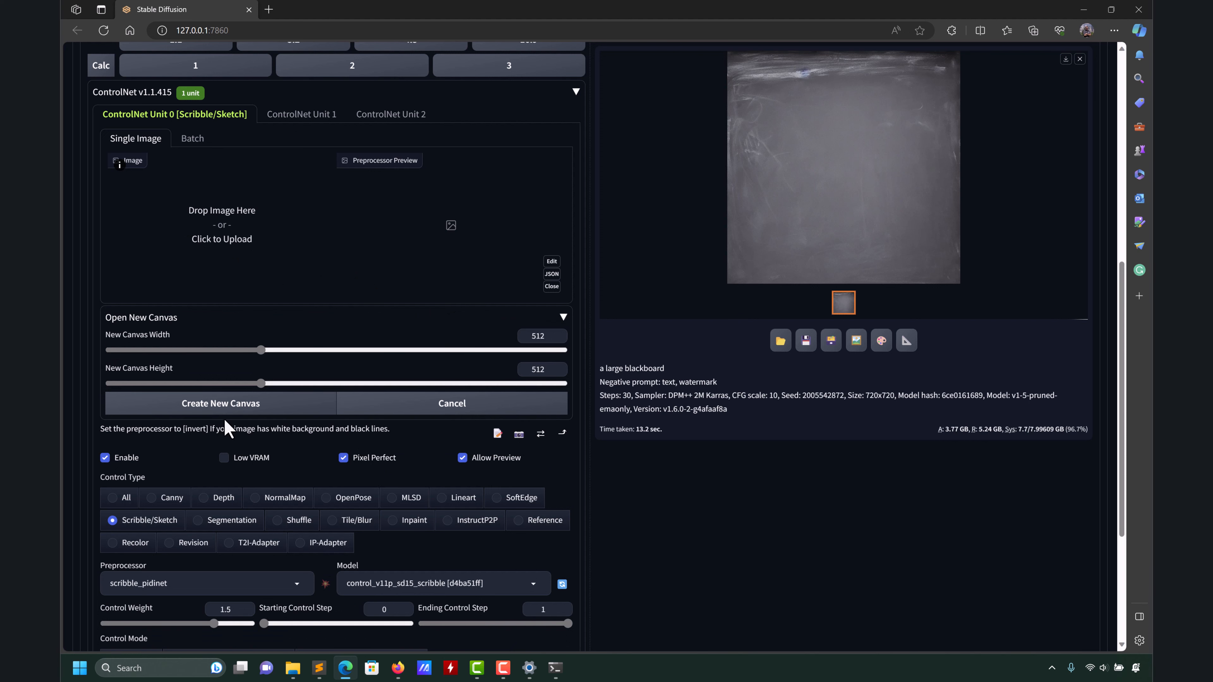
click(239, 410)
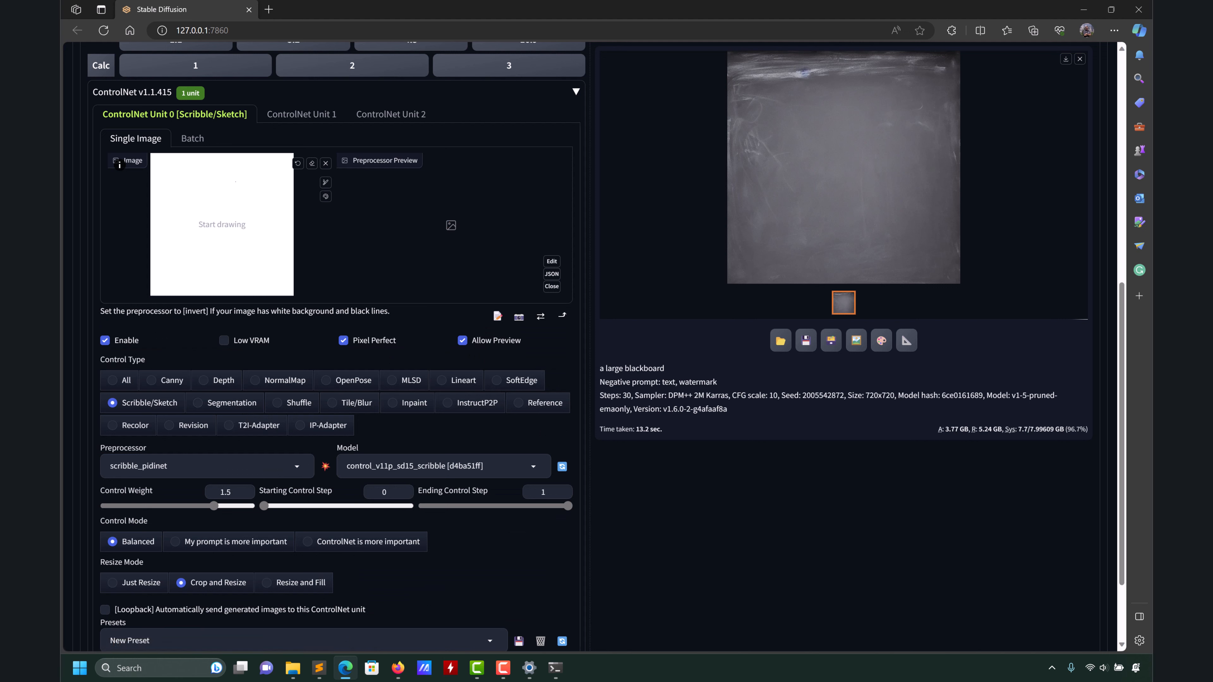
Handwrite "Hello" in thick dark strokes across the ControlNet canvas in fullscreen mode, then leave fullscreen.
mouse_move(119, 165)
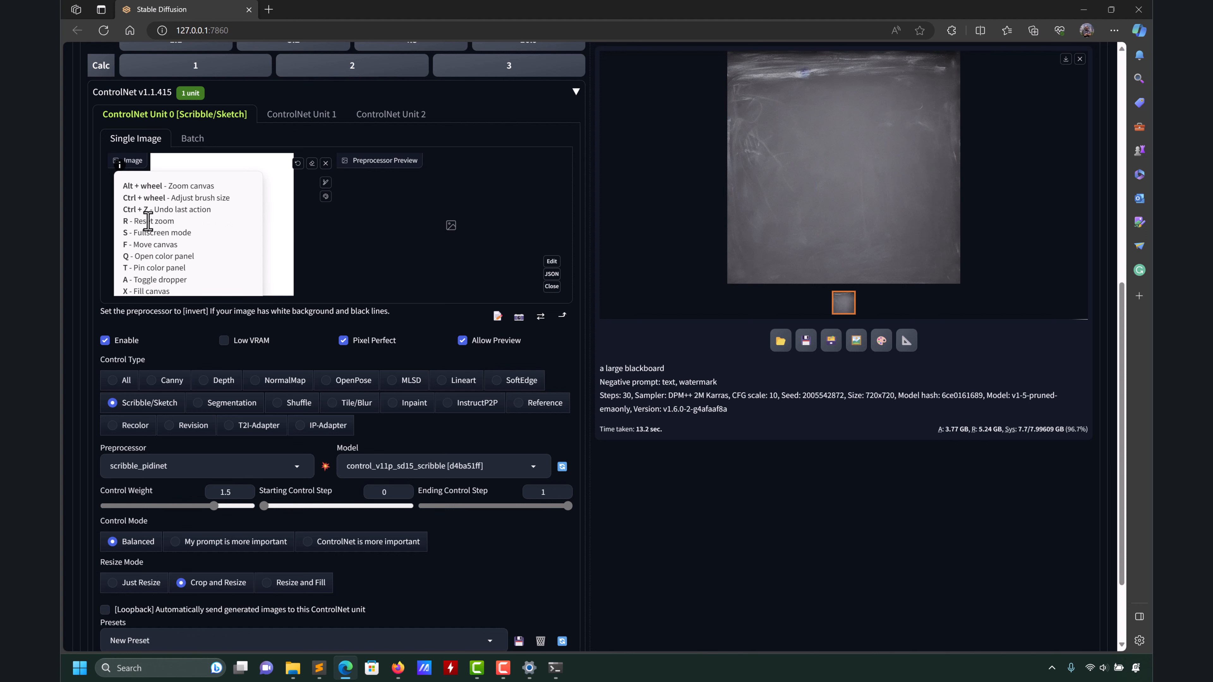
key(s)
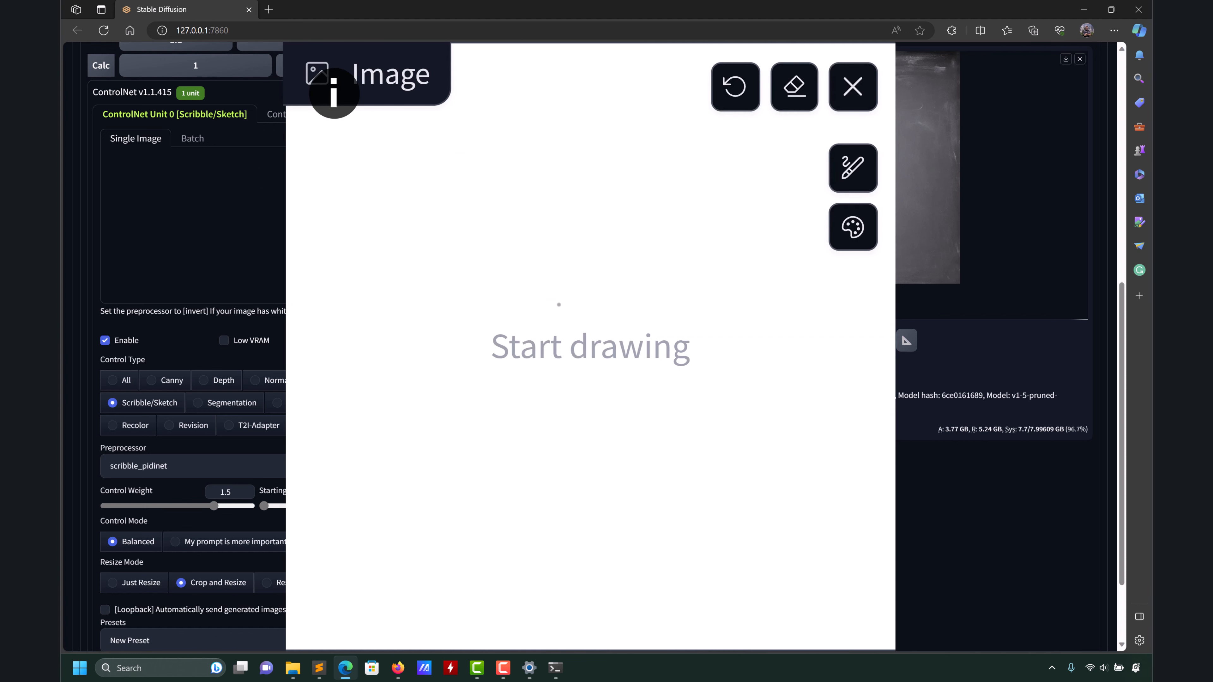
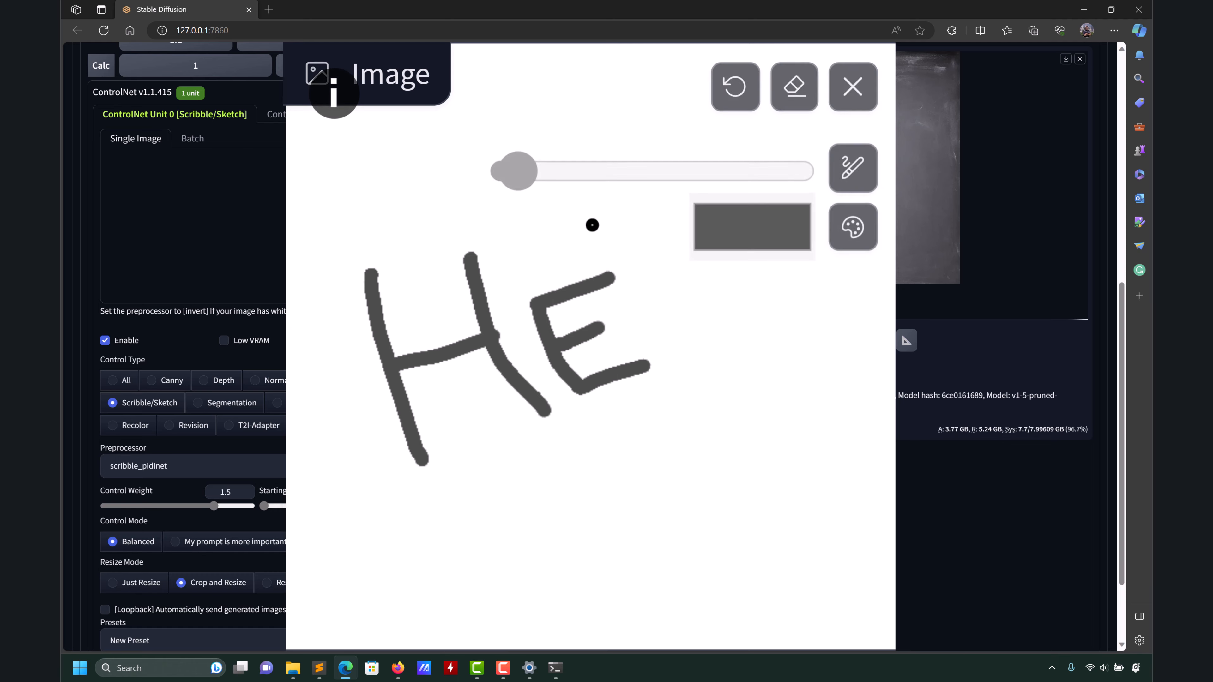
drag(578, 200, 754, 380)
drag(635, 194, 785, 335)
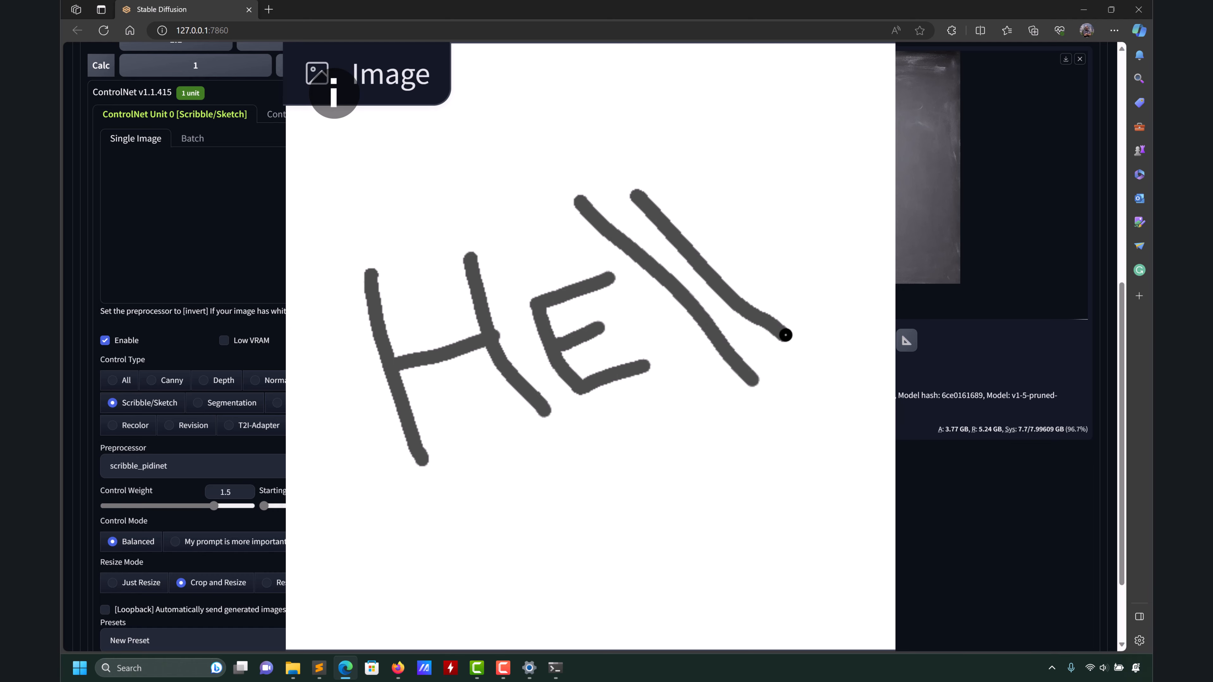
mouse_move(807, 284)
mouse_down()
mouse_move(860, 280)
mouse_move(833, 207)
mouse_move(787, 199)
mouse_move(782, 261)
mouse_move(815, 279)
mouse_up()
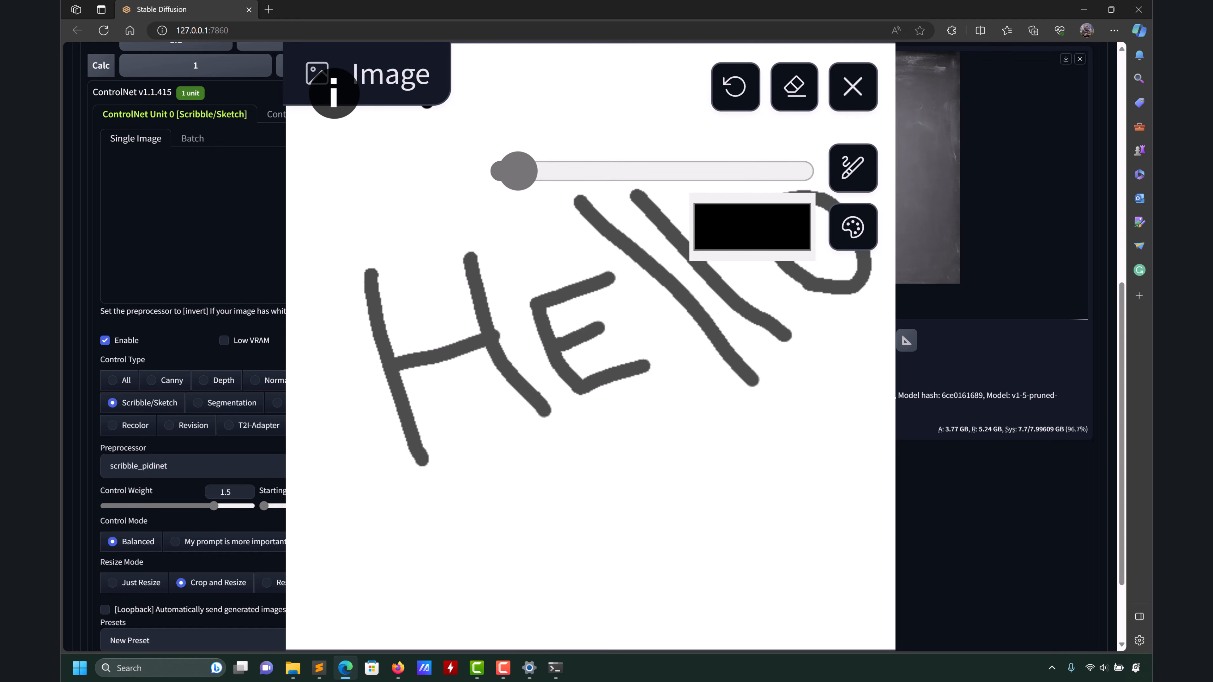
key(s)
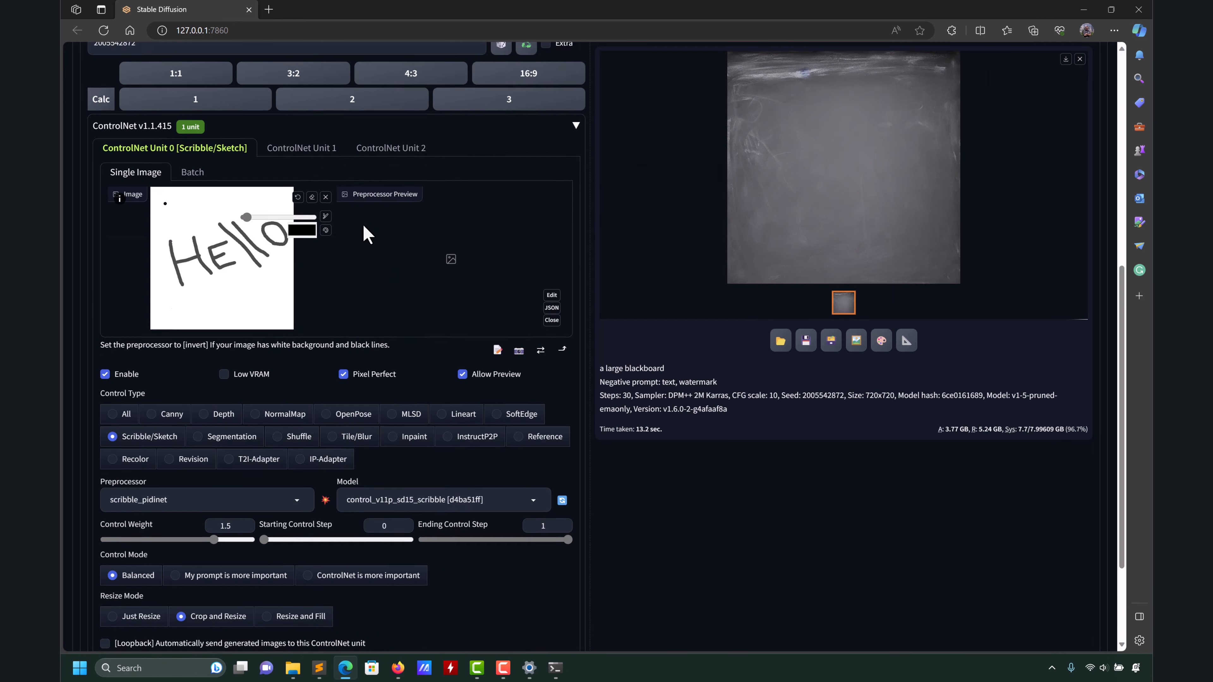
Check the list of installed extensions and return to text-to-image generation.
scroll(363, 231, up, 10)
click(498, 114)
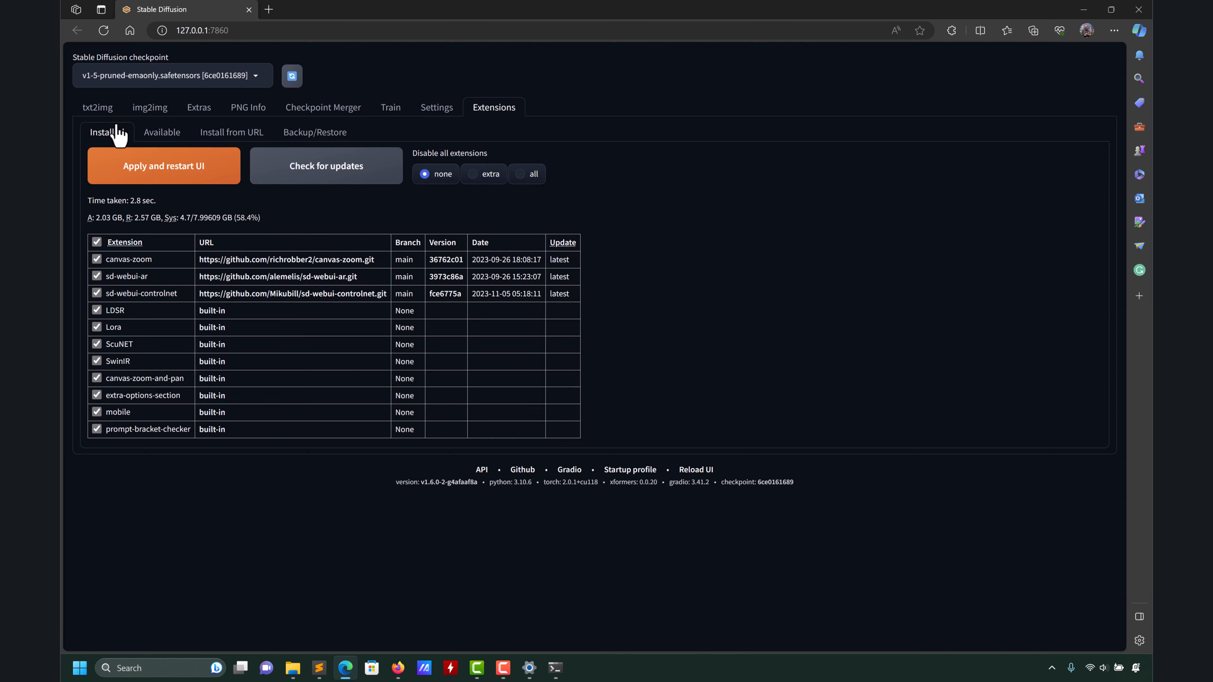
click(107, 113)
Preview the "Hello" sketch with the scribble_pidinet preprocessor and look over the other scribble preprocessors.
scroll(113, 132, down, 8)
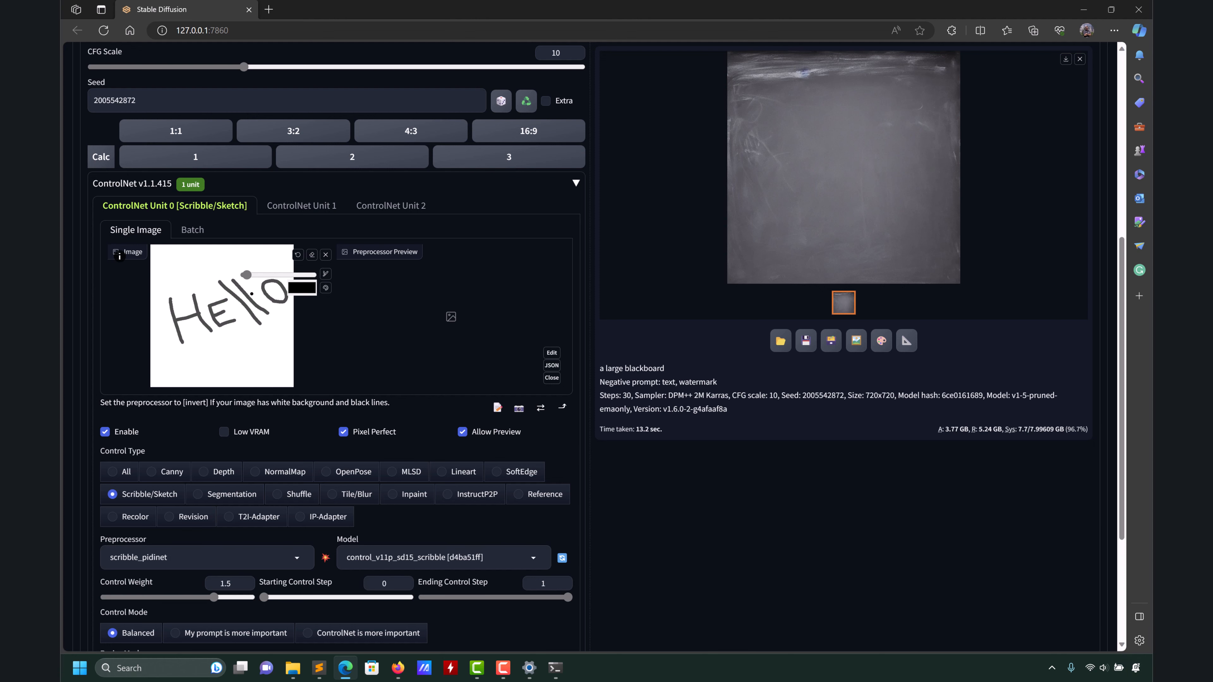
scroll(770, 219, up, 3)
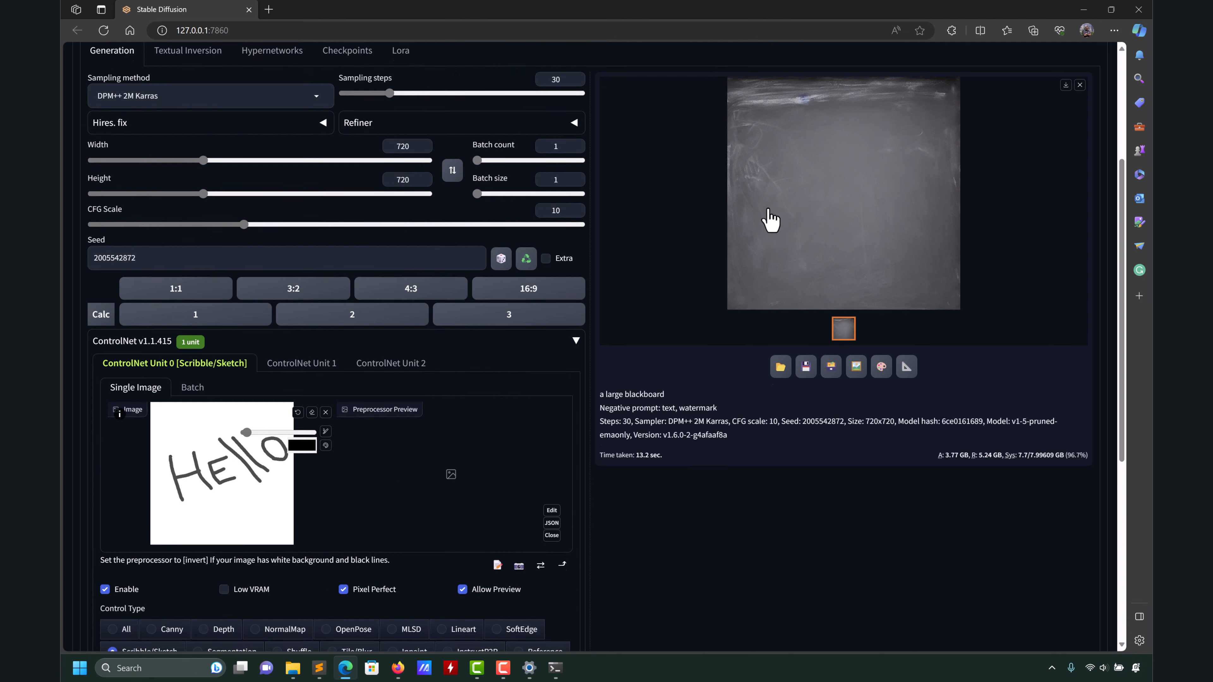
scroll(329, 480, down, 5)
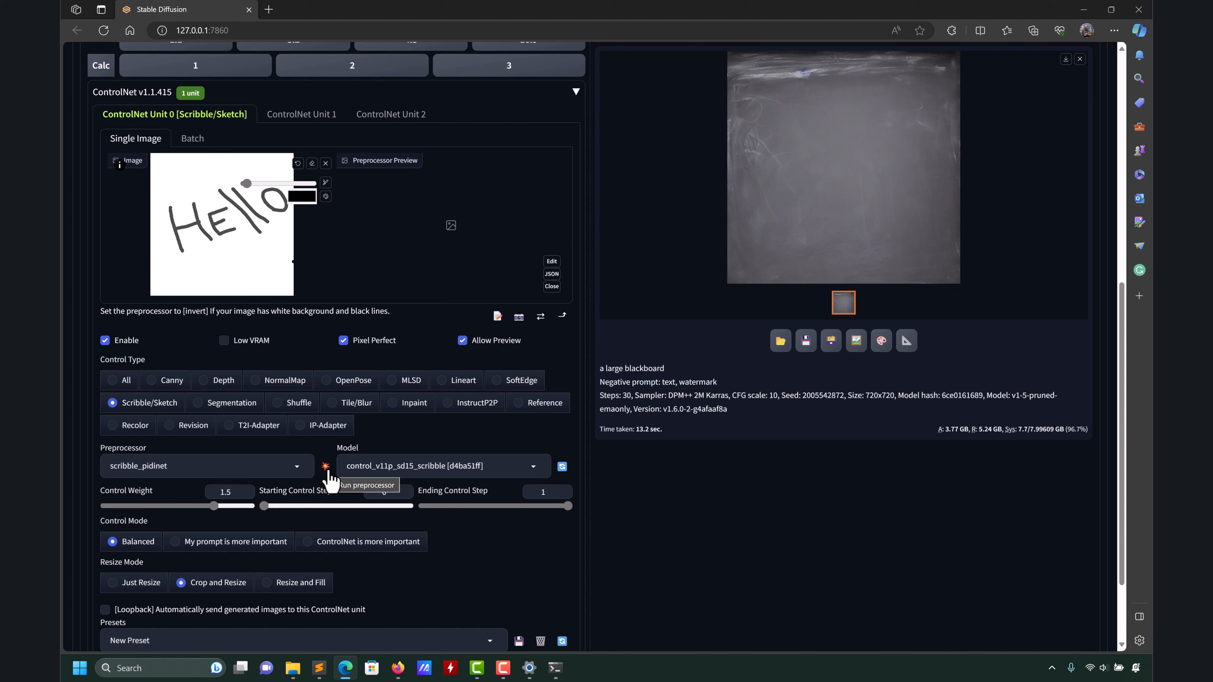
click(325, 467)
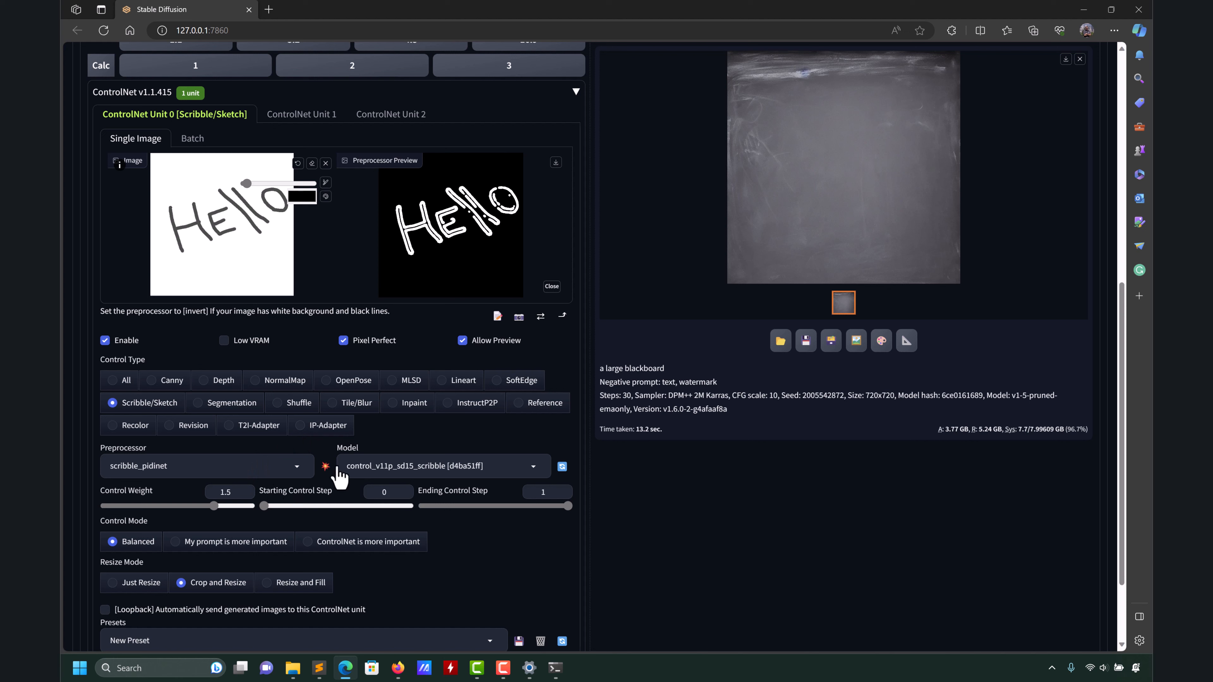
click(296, 466)
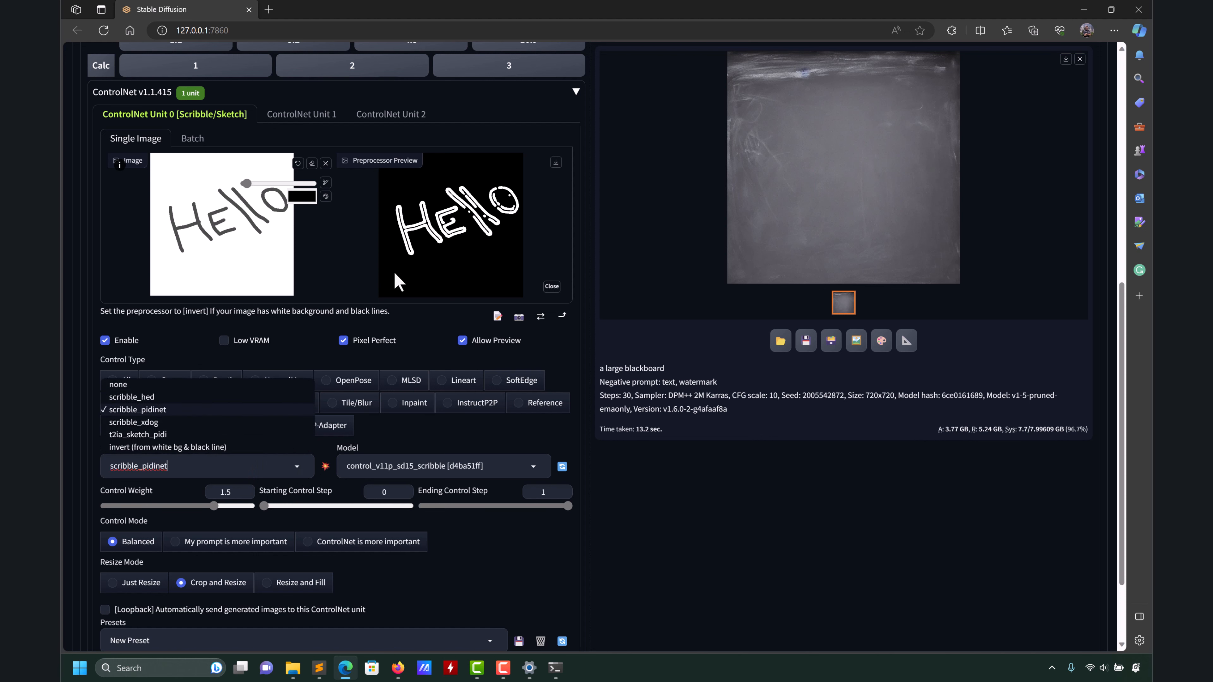
Generate the large blackboard image using the "Hello" scribble as ControlNet guidance.
scroll(390, 221, up, 10)
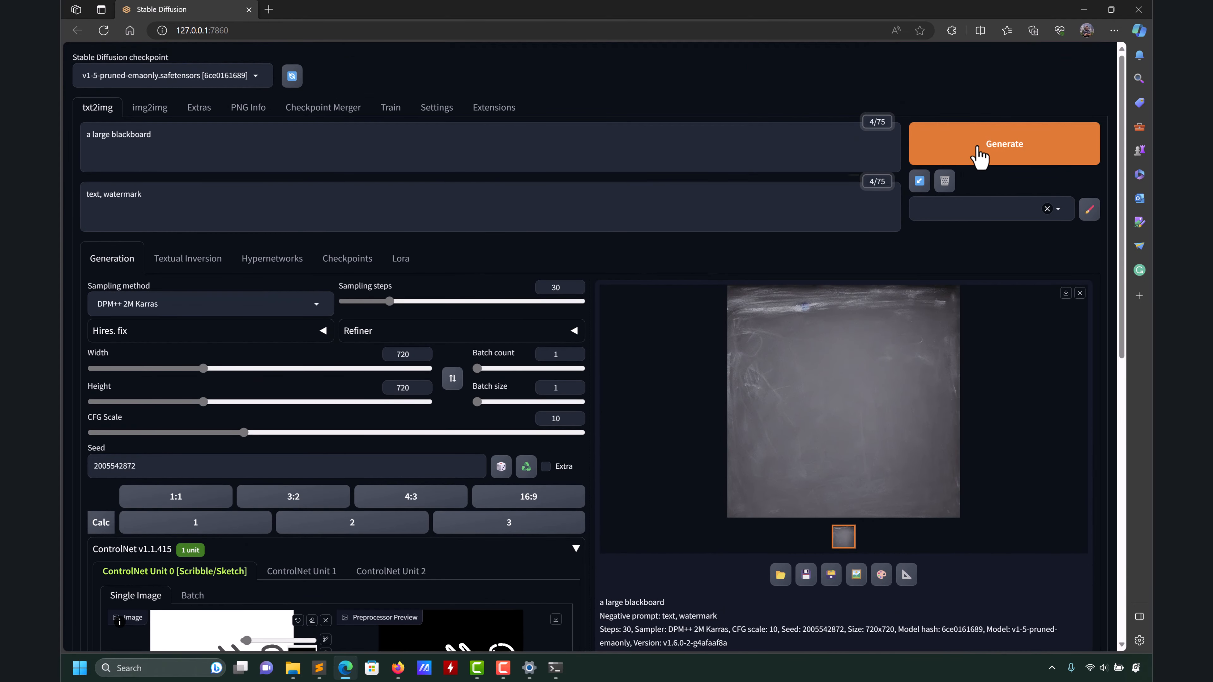
click(979, 152)
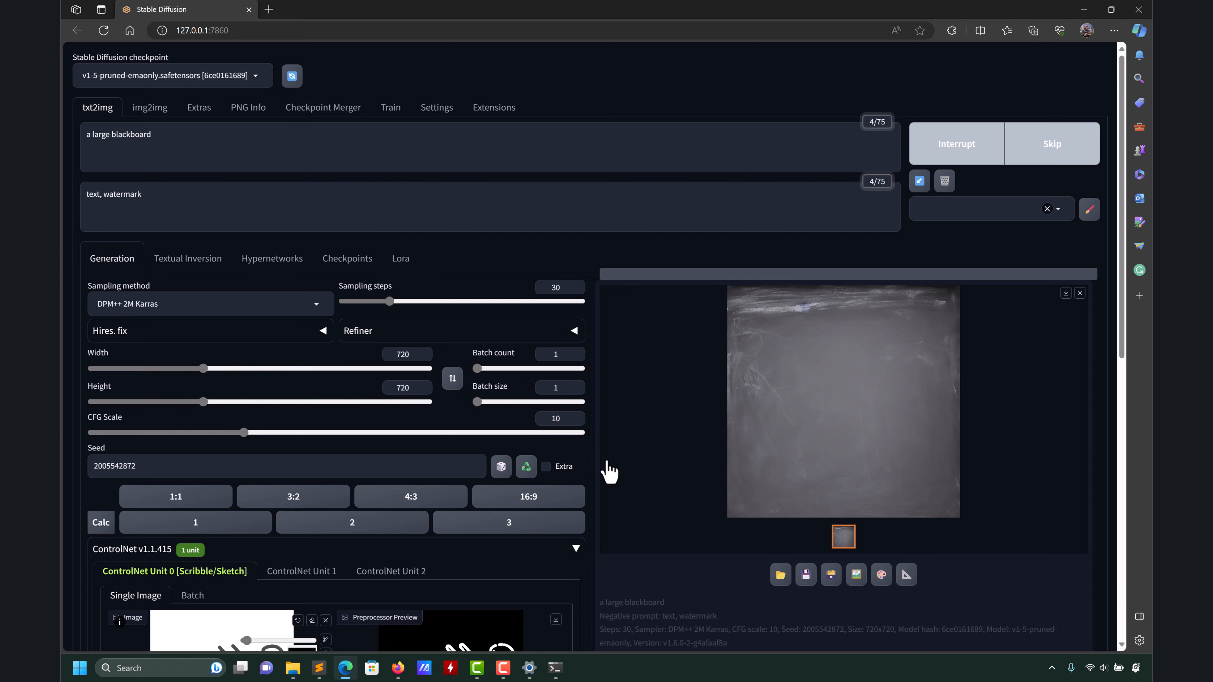
scroll(405, 550, down, 2)
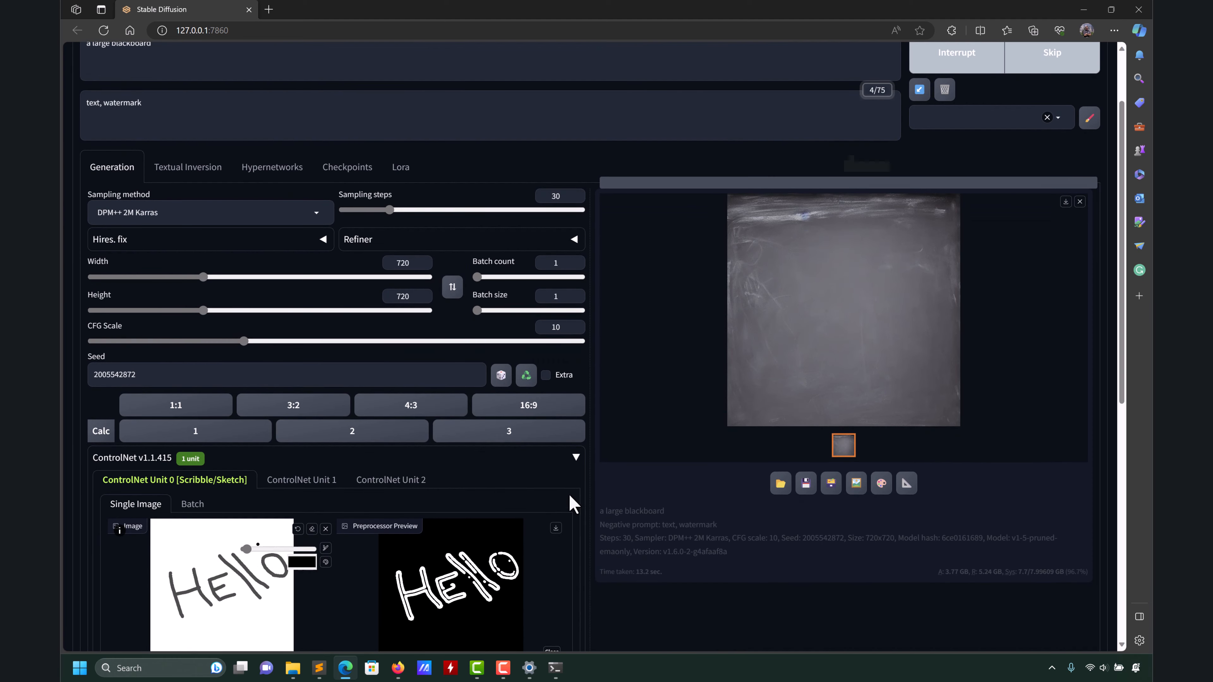
scroll(701, 392, up, 1)
scroll(701, 392, up, 2)
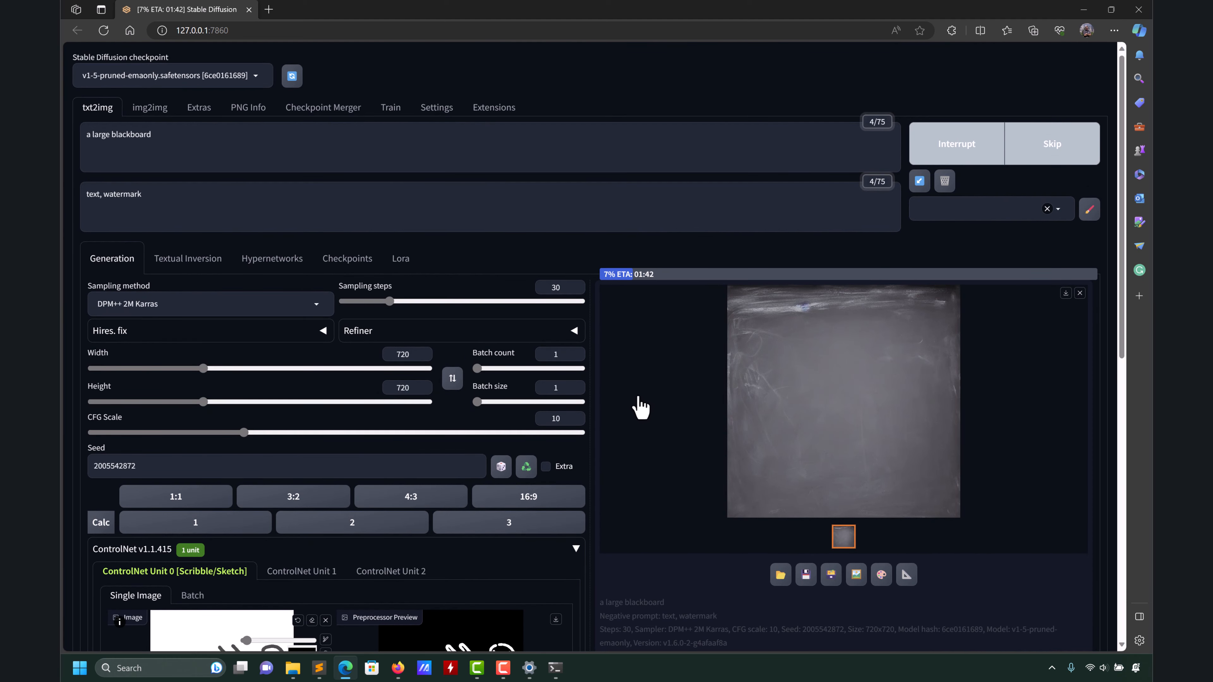
Check the generation progress in the terminal window and return to the image generator.
click(554, 667)
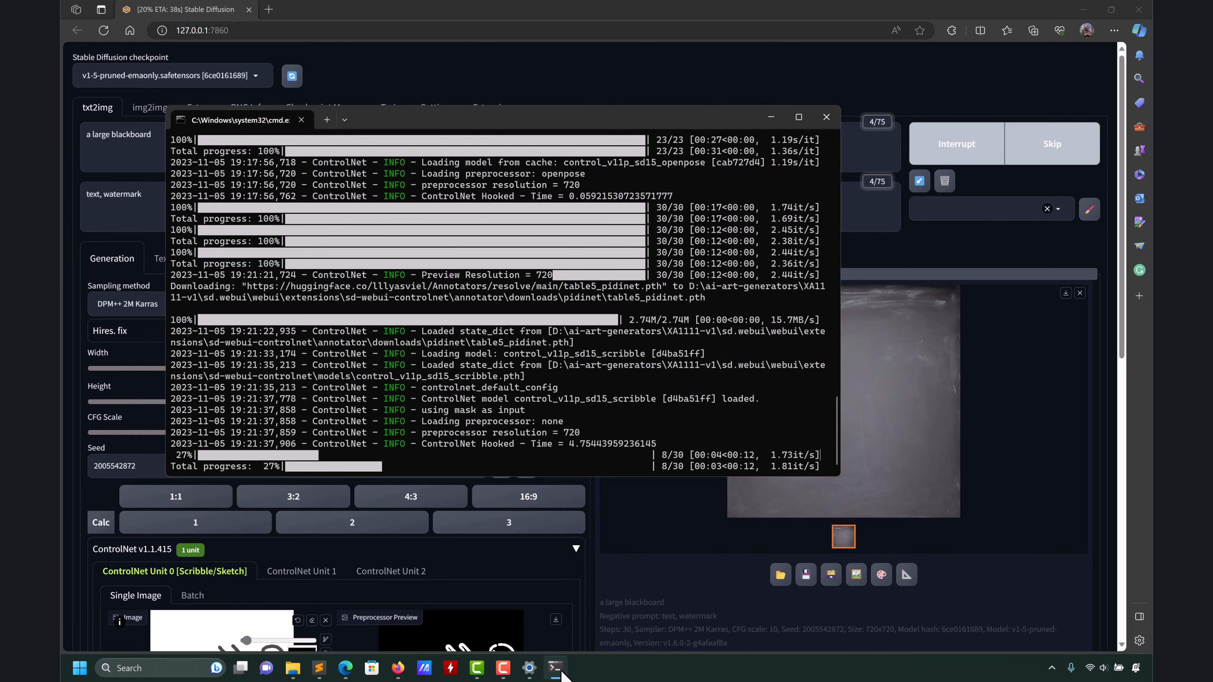
click(771, 117)
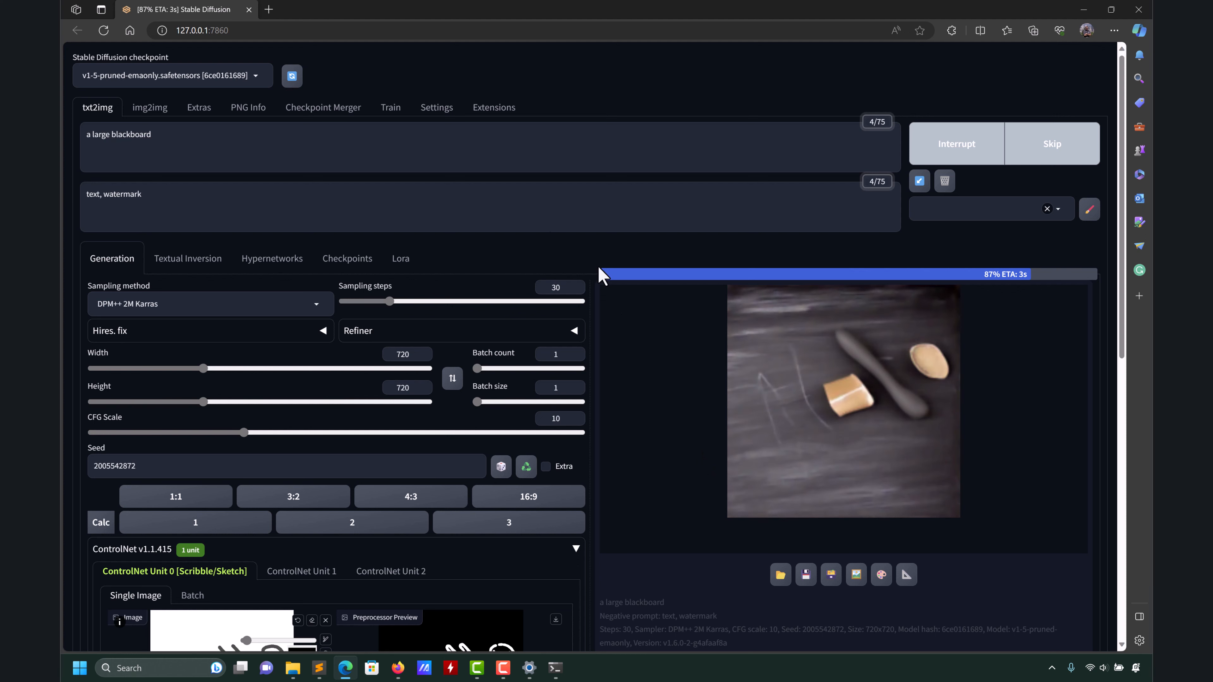
Add "objects" to the negative prompt and regenerate the large blackboard image.
click(177, 196)
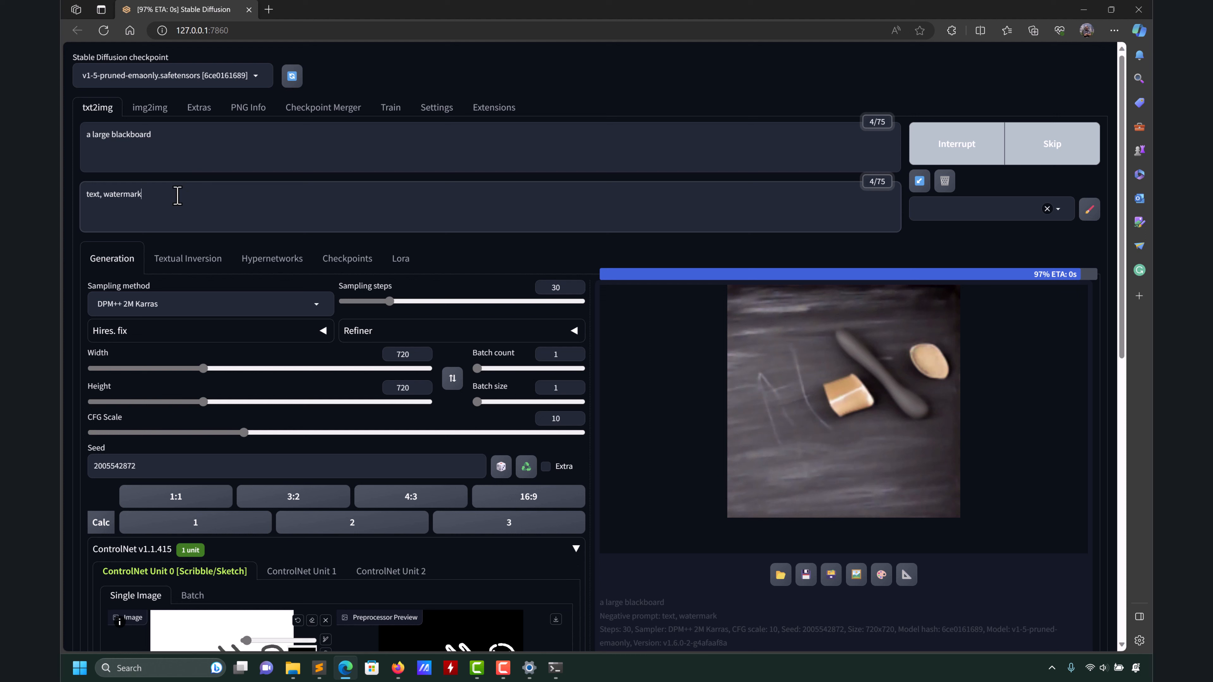
text(, he)
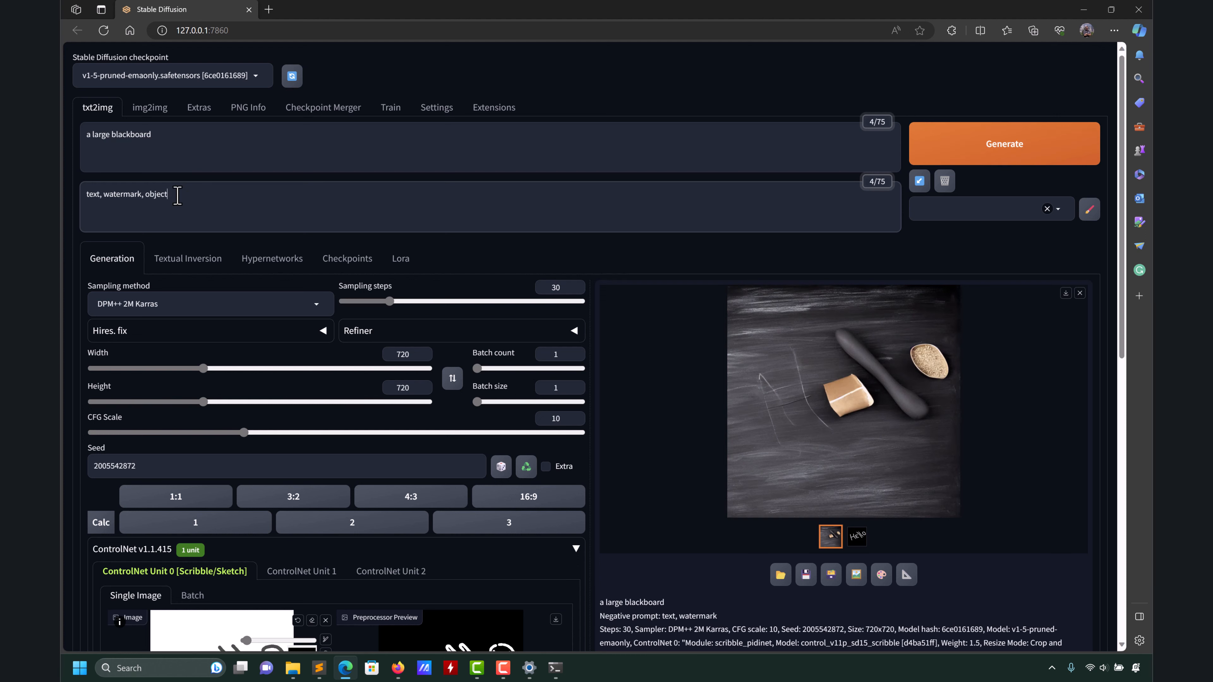
text(jects)
click(1001, 148)
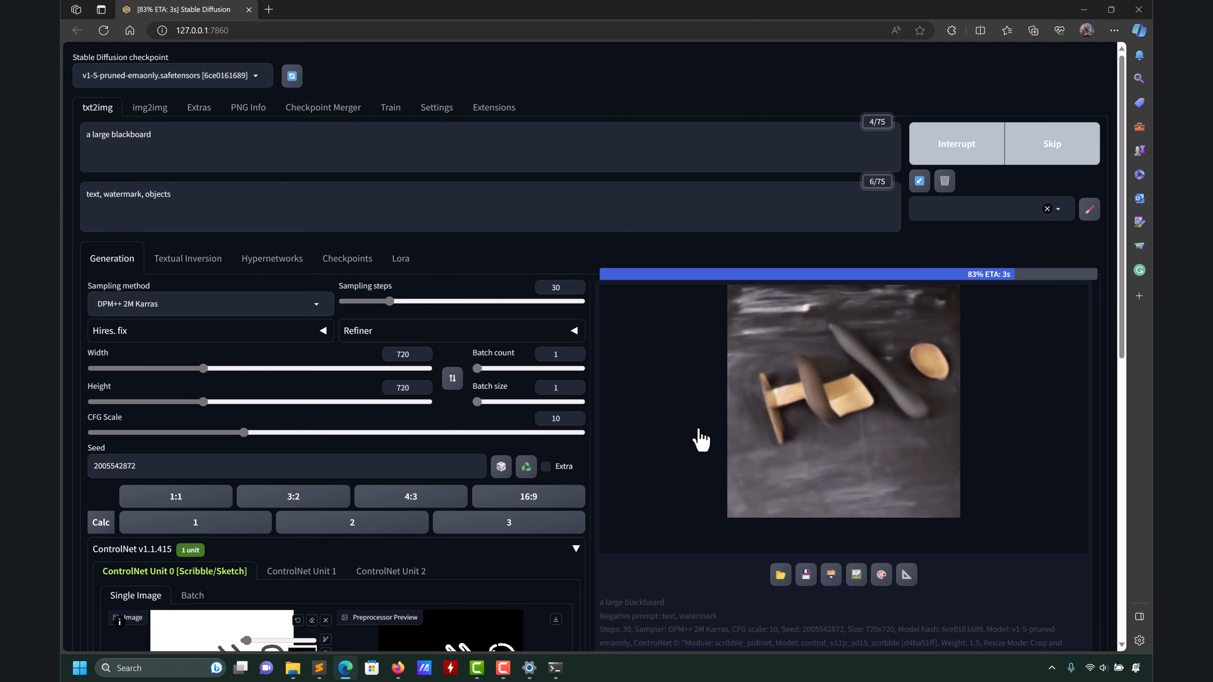
Review the scribble settings in ControlNet Unit 0 and the list of available preprocessors, keeping scribble_pidinet.
scroll(650, 473, down, 6)
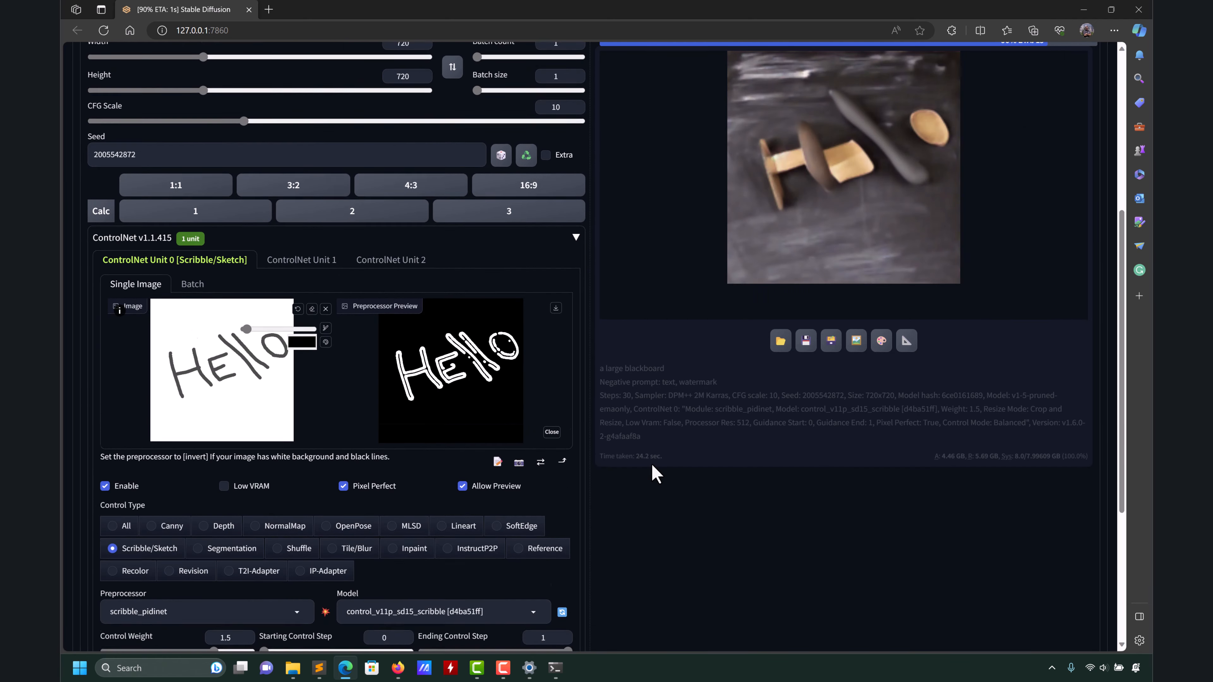
scroll(650, 473, down, 1)
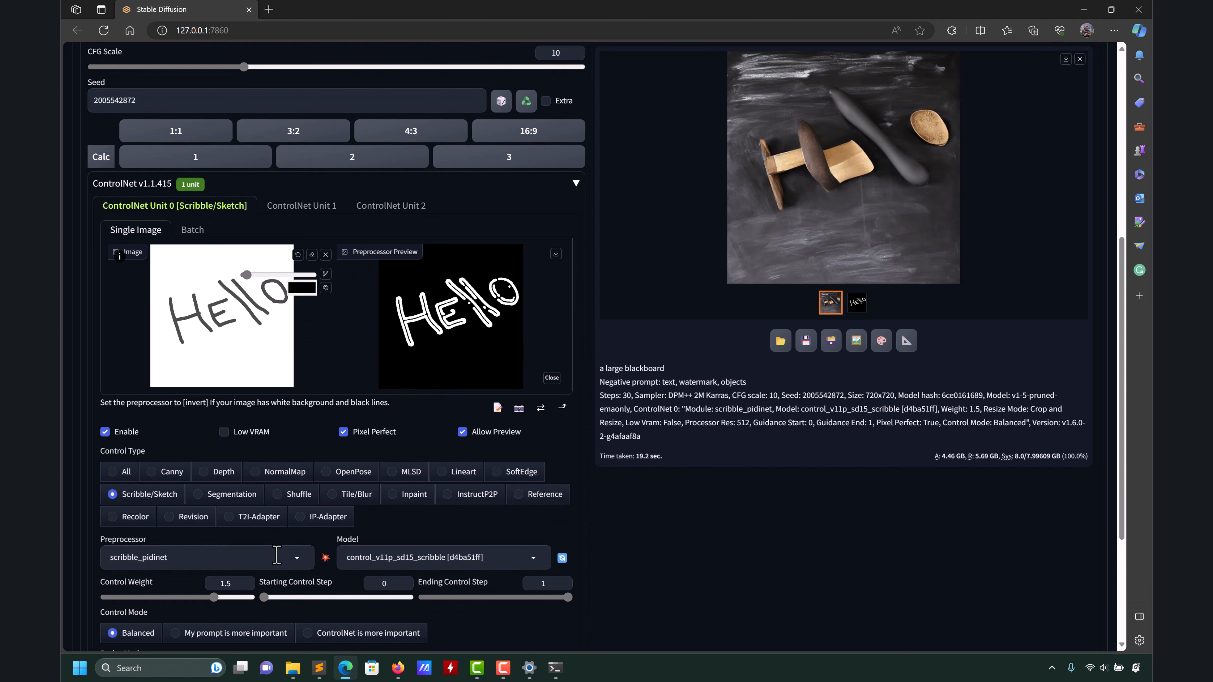
click(302, 563)
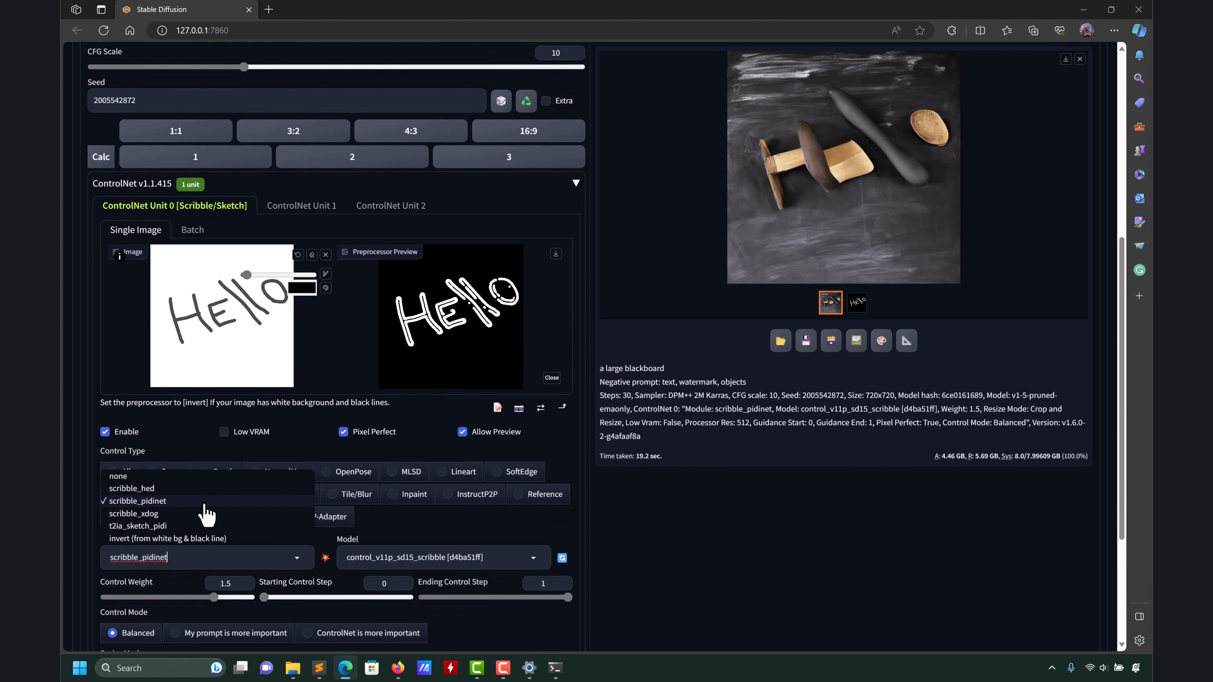
scroll(206, 515, down, 2)
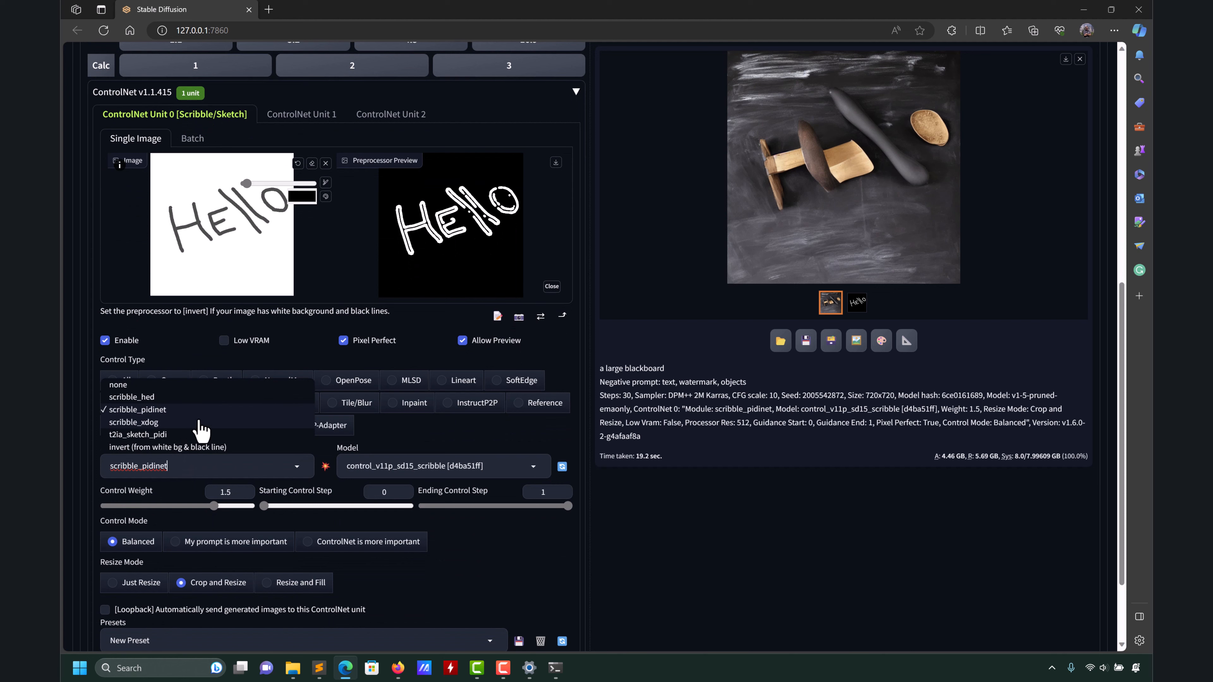
scroll(229, 437, up, 2)
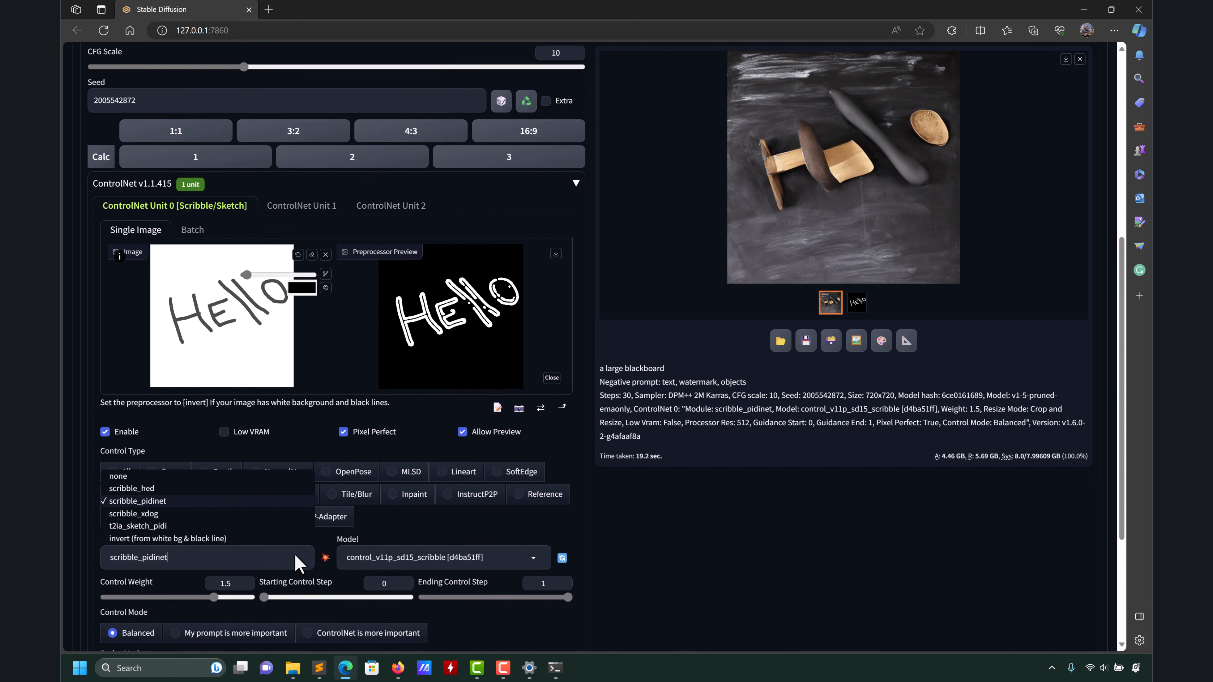
click(233, 500)
scroll(293, 478, down, 2)
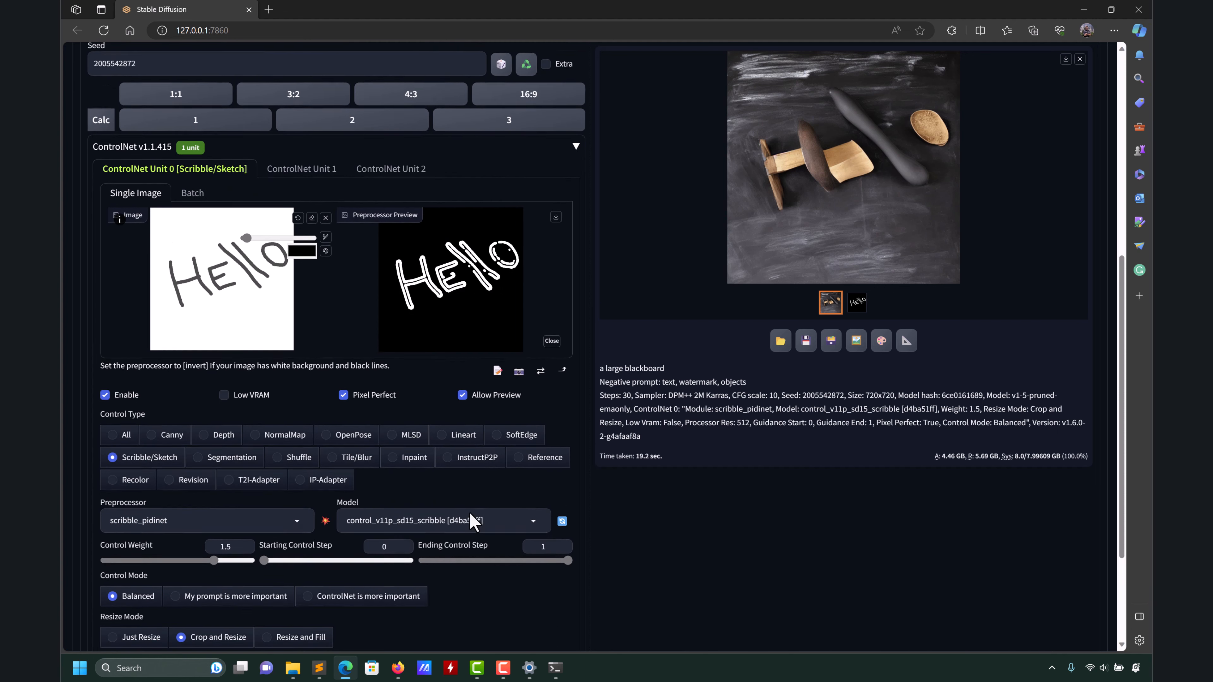
scroll(295, 475, down, 2)
click(297, 376)
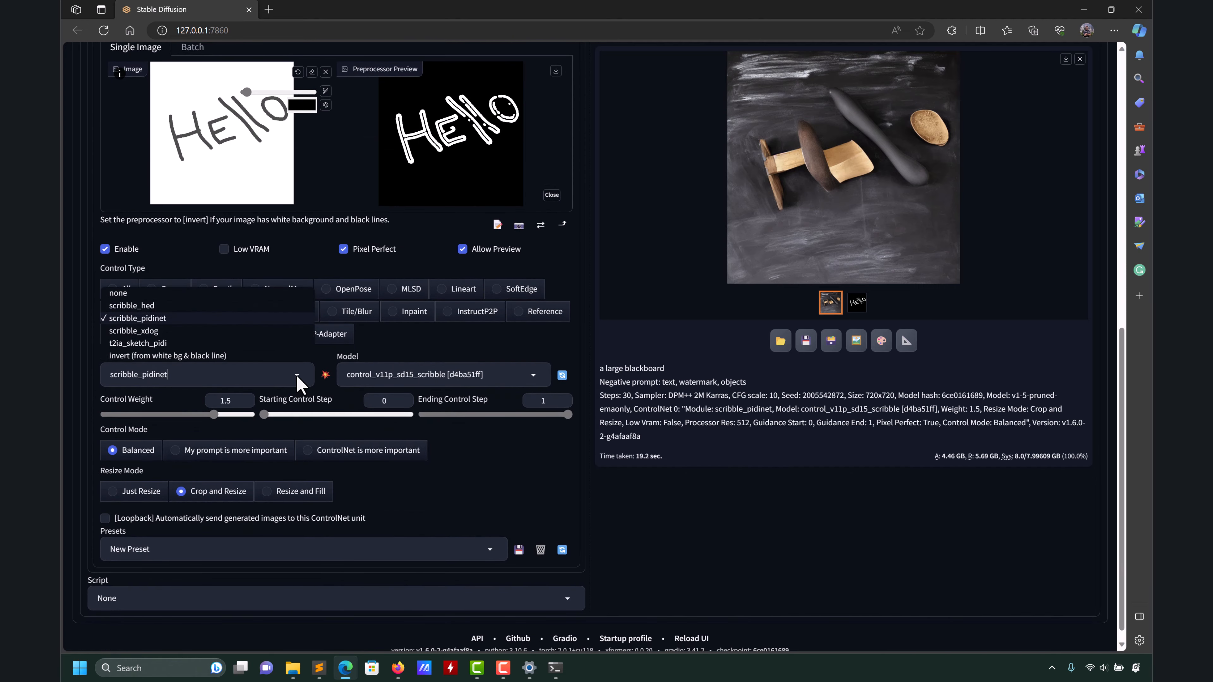
scroll(216, 322, up, 3)
scroll(217, 329, up, 1)
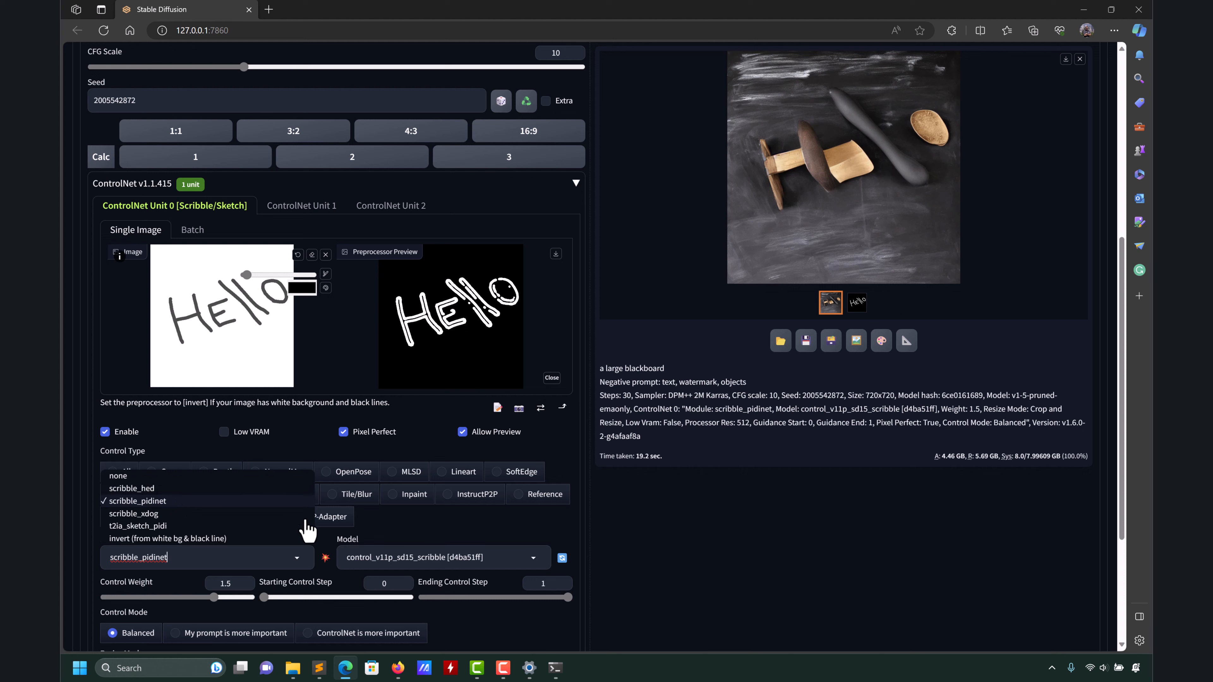
click(431, 531)
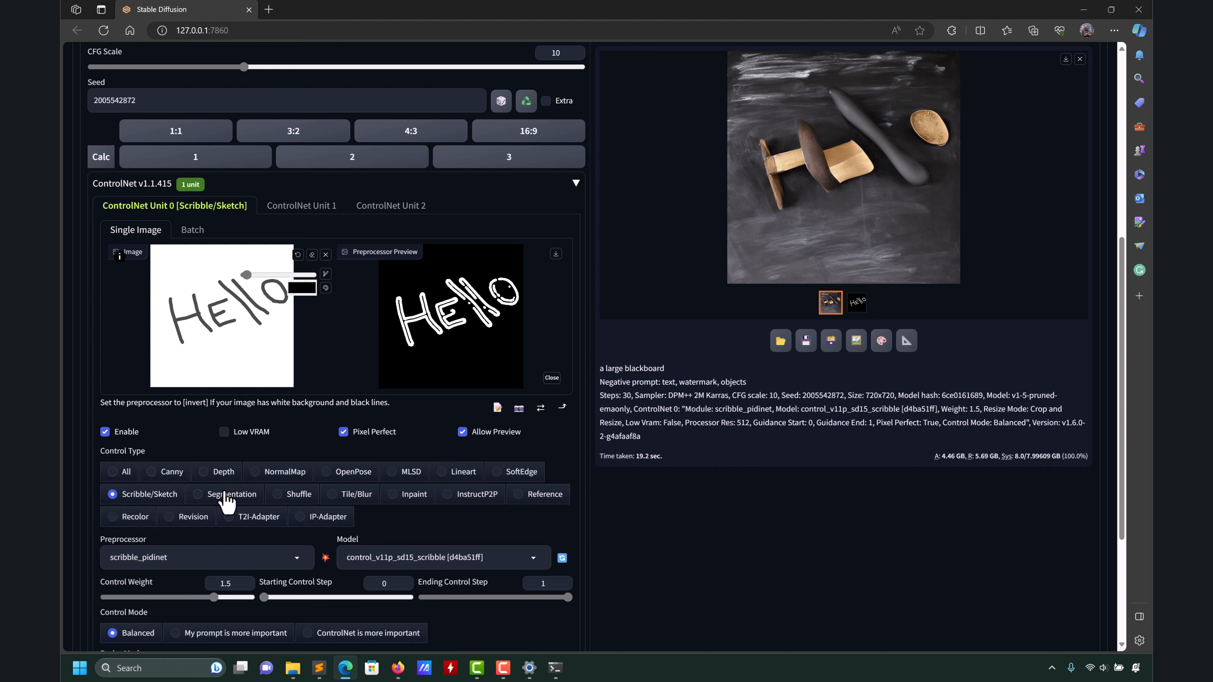
Switch the ControlNet control type to Tile/Blur and preview the "Hello" sketch with the tile_resample preprocessor.
click(350, 497)
click(287, 559)
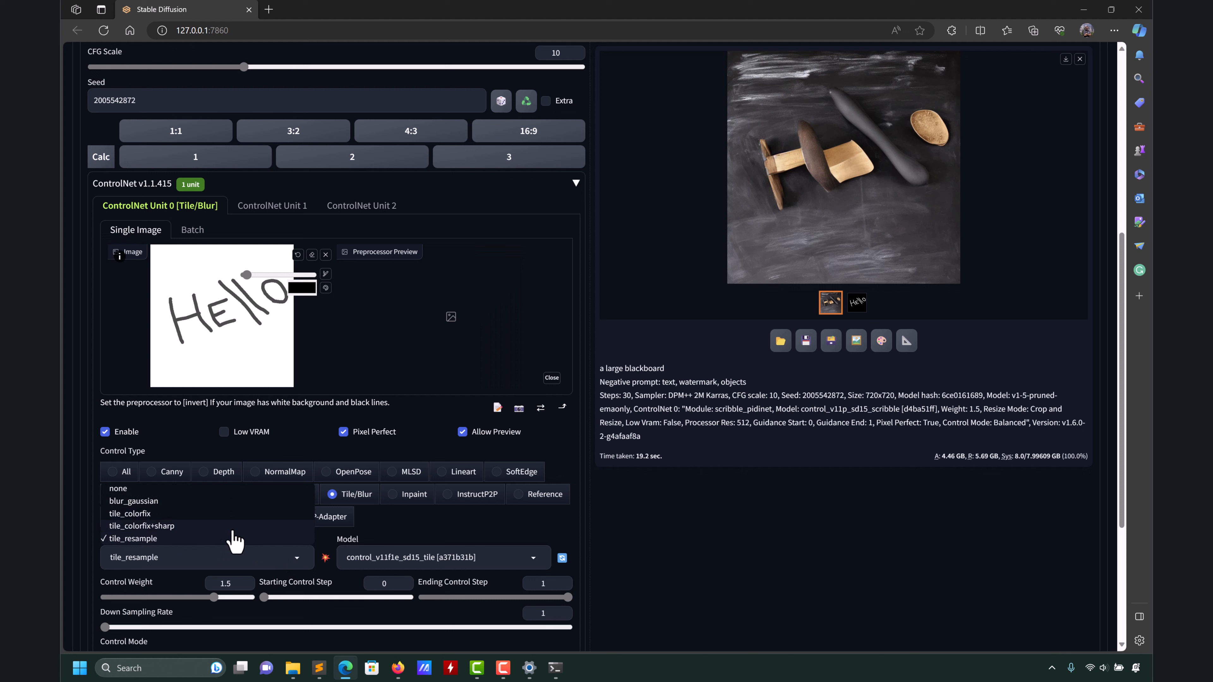
click(325, 557)
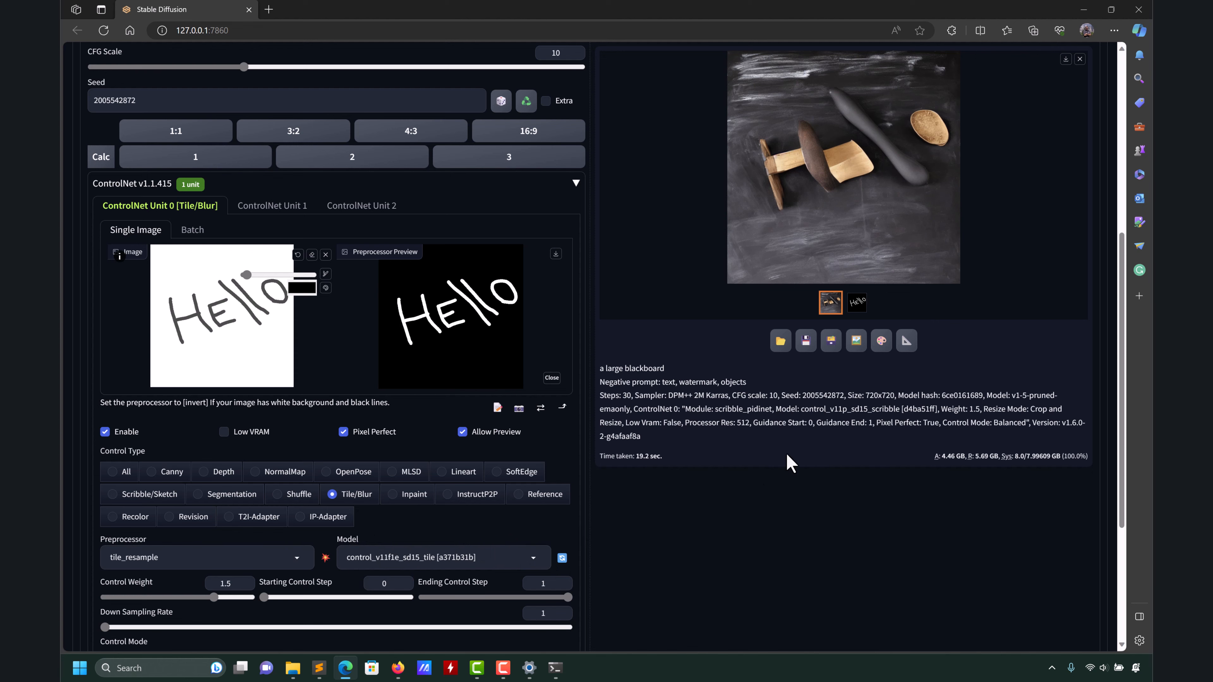
Generate the large blackboard image with the Tile/Blur guidance and compare the result with the "Hello" sketch.
scroll(696, 433, up, 7)
click(937, 167)
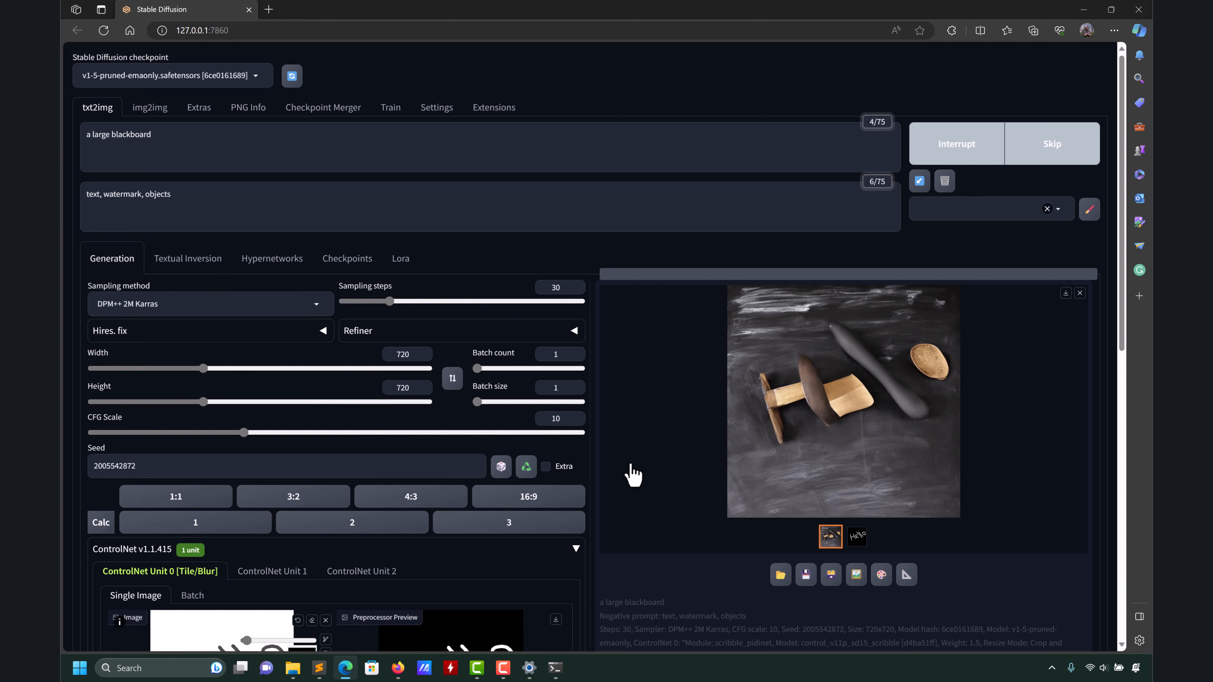
scroll(634, 474, down, 4)
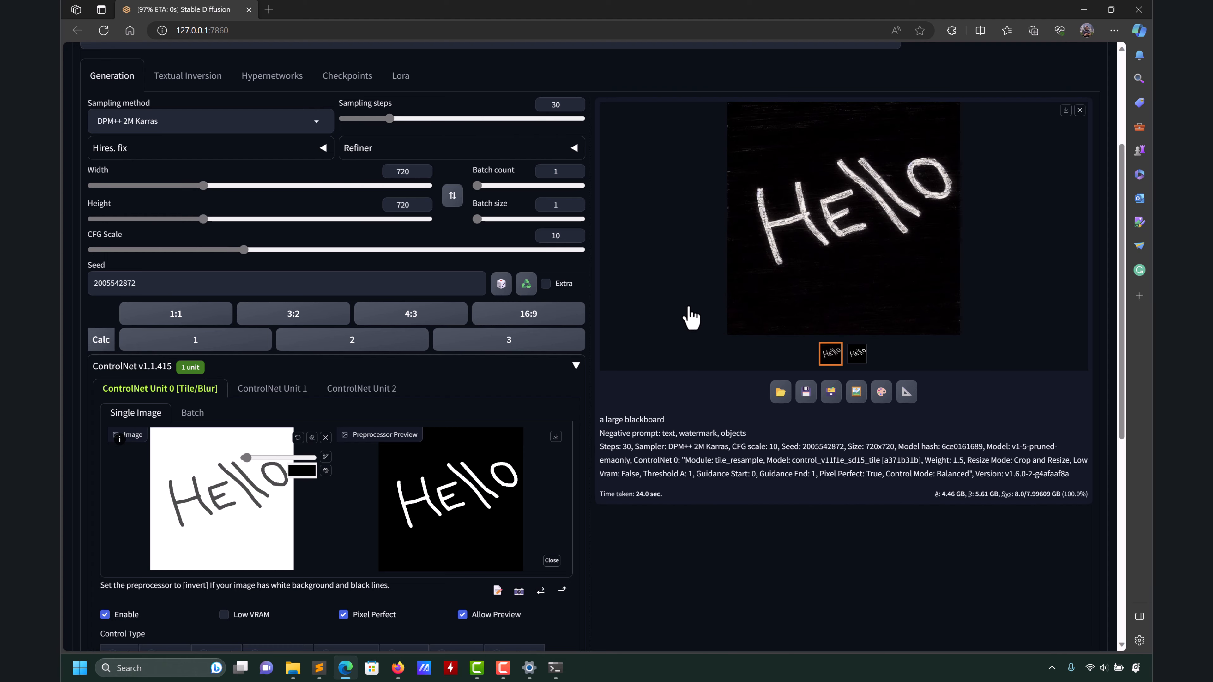
scroll(725, 306, up, 4)
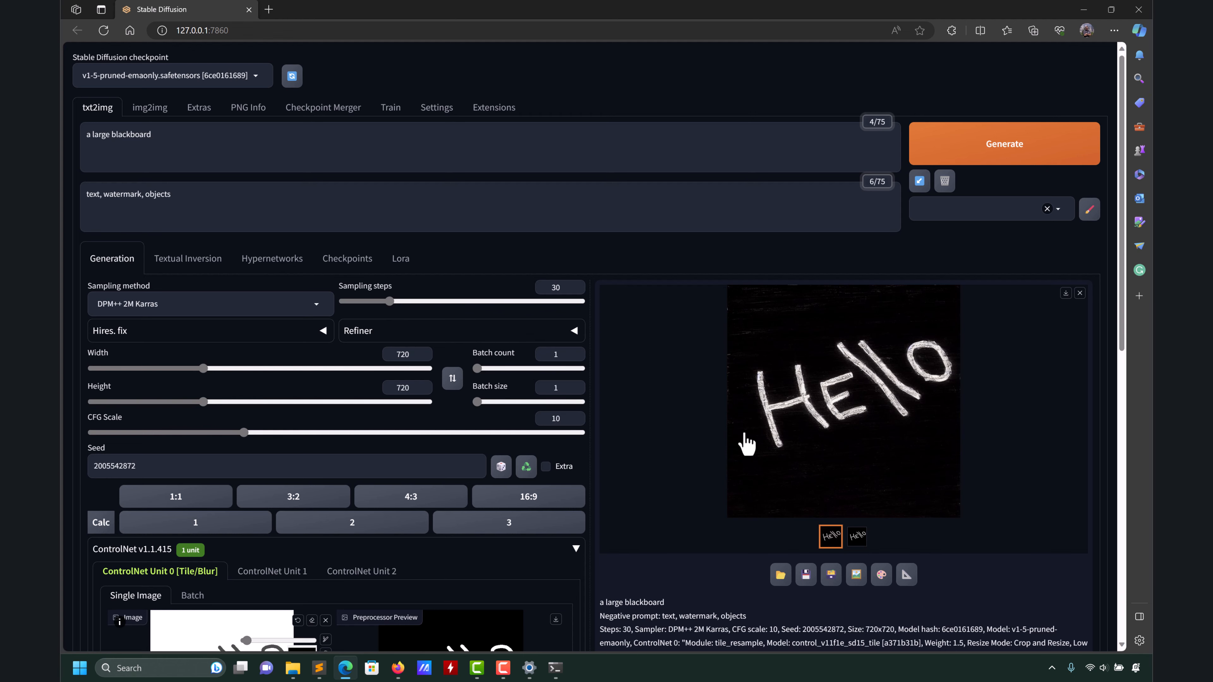
scroll(434, 340, down, 4)
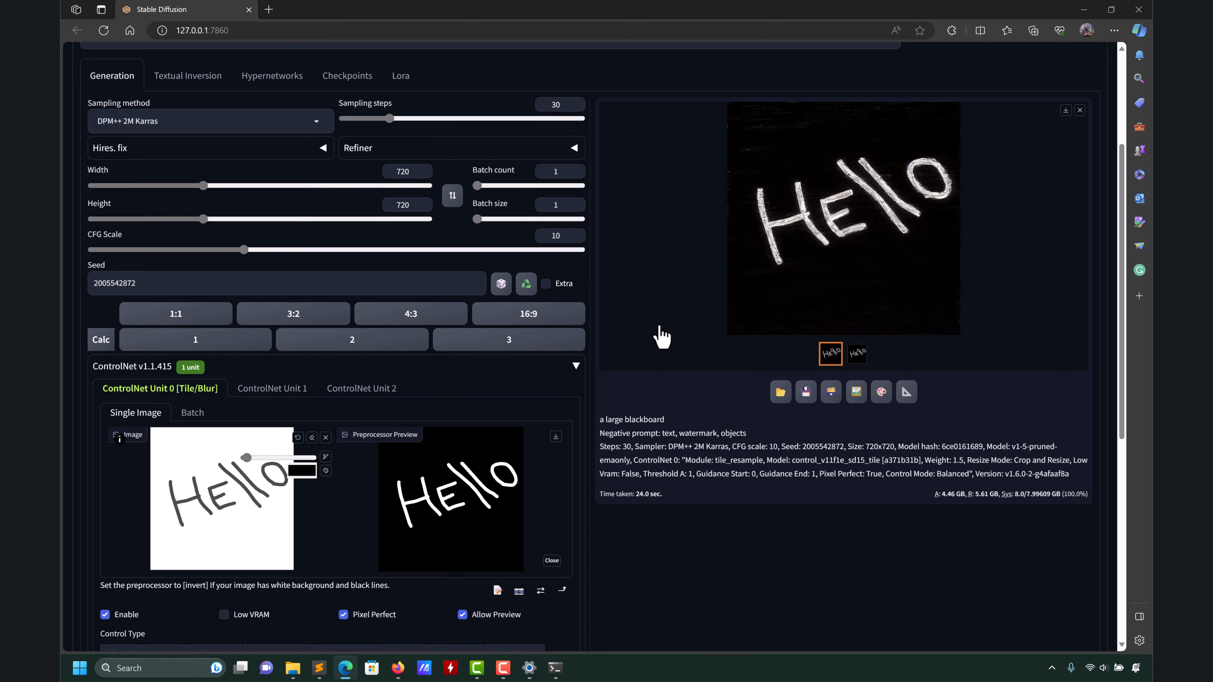
scroll(661, 337, up, 3)
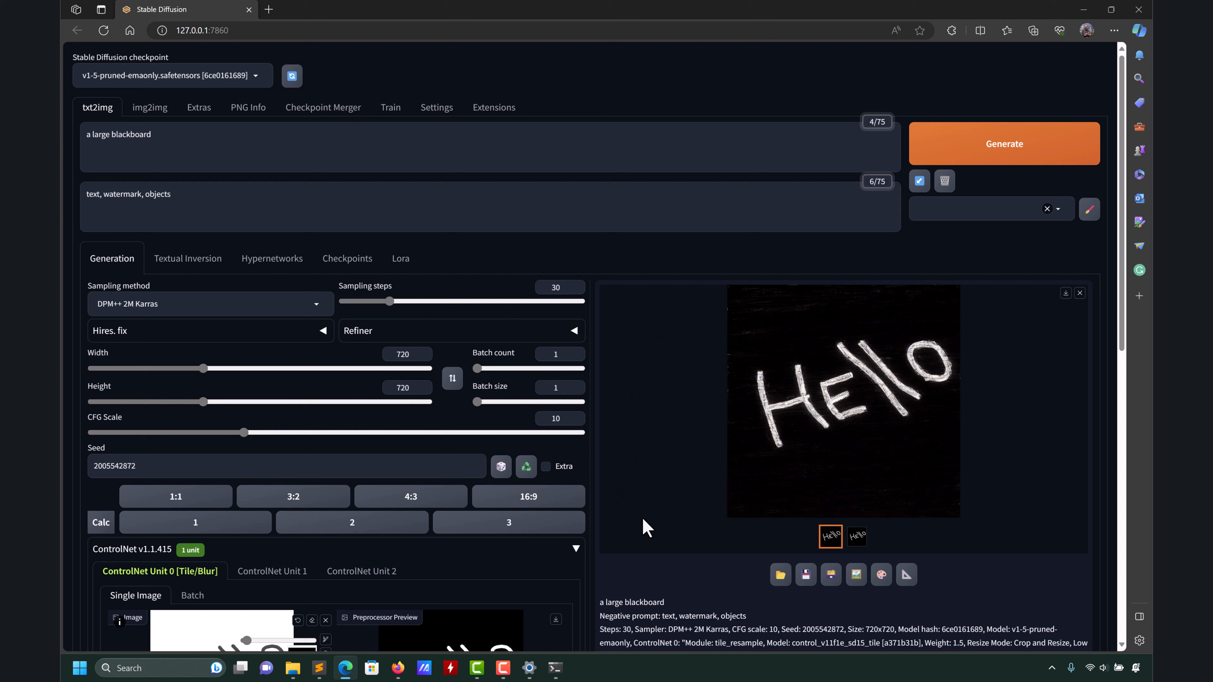
View the bit.ly QR code image from the images-support folder and minimize the image viewer and folder windows.
mouse_move(293, 667)
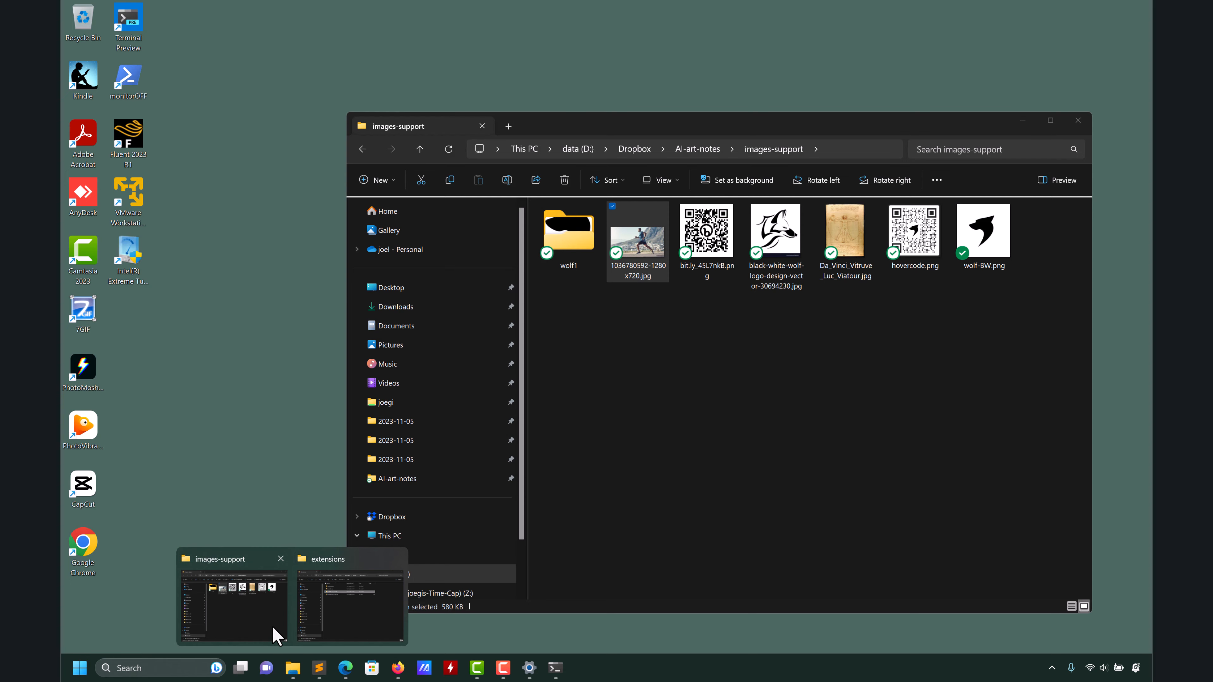
click(277, 638)
click(702, 277)
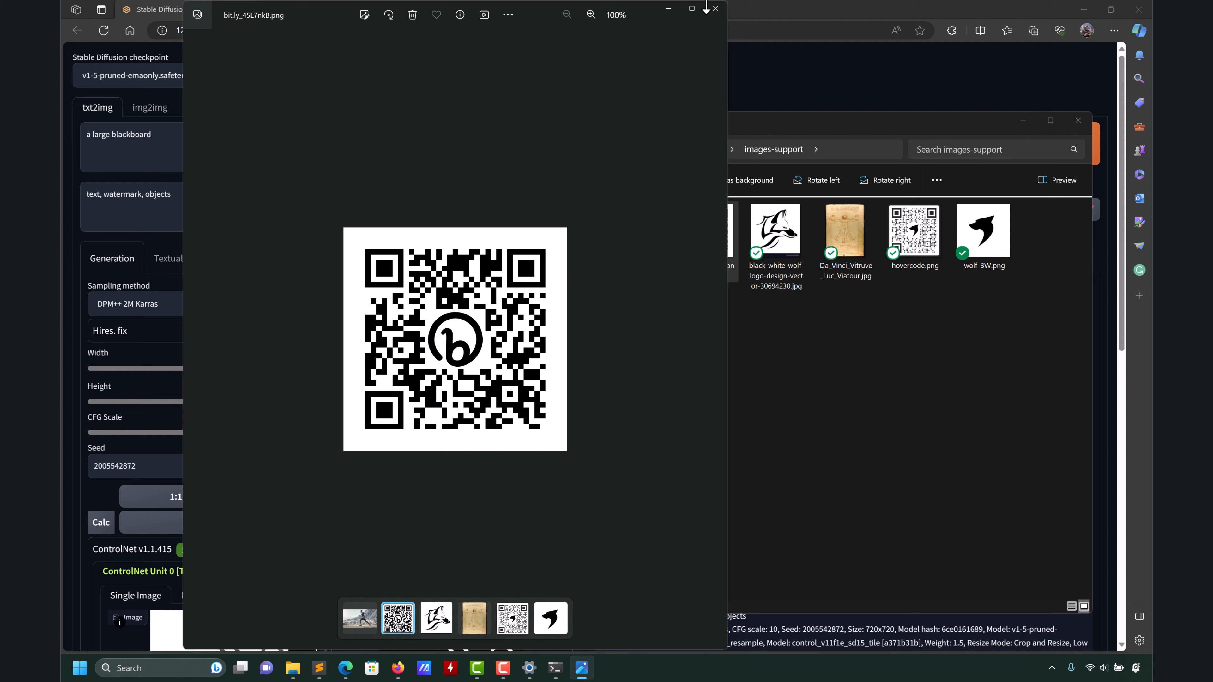
click(667, 9)
click(1023, 121)
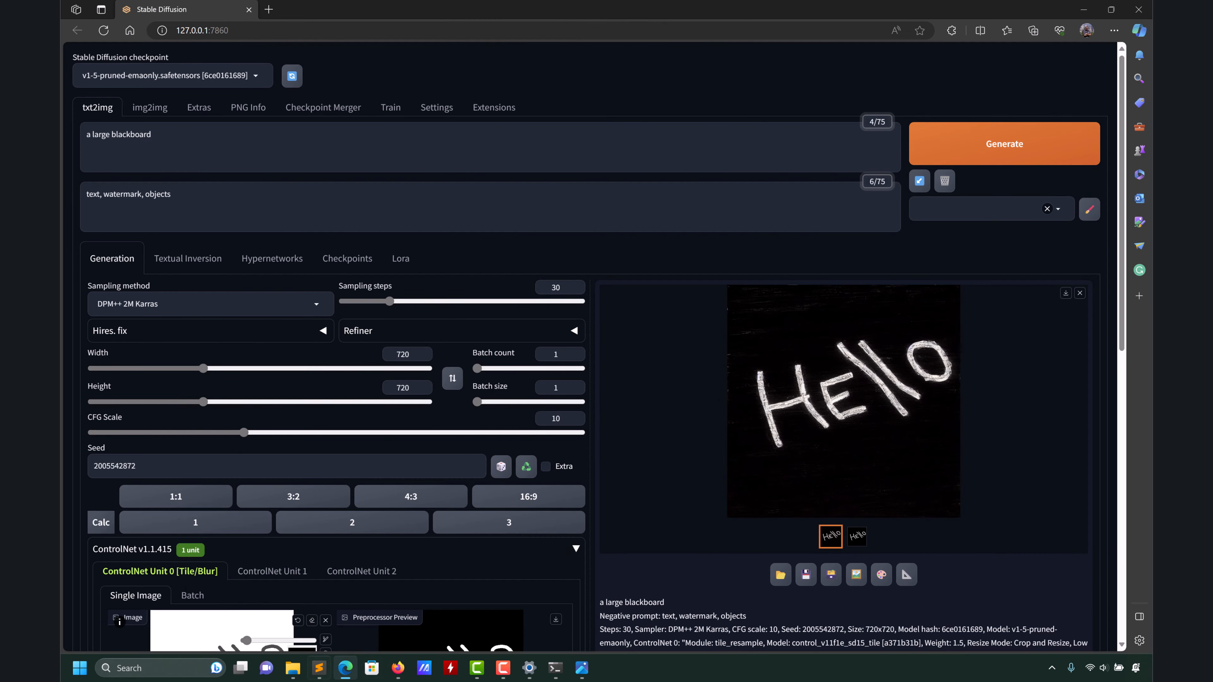
Switch to Firefox and look through the "Refining AI Generated QR Code" article, including its base QR code styles and generator settings.
click(392, 674)
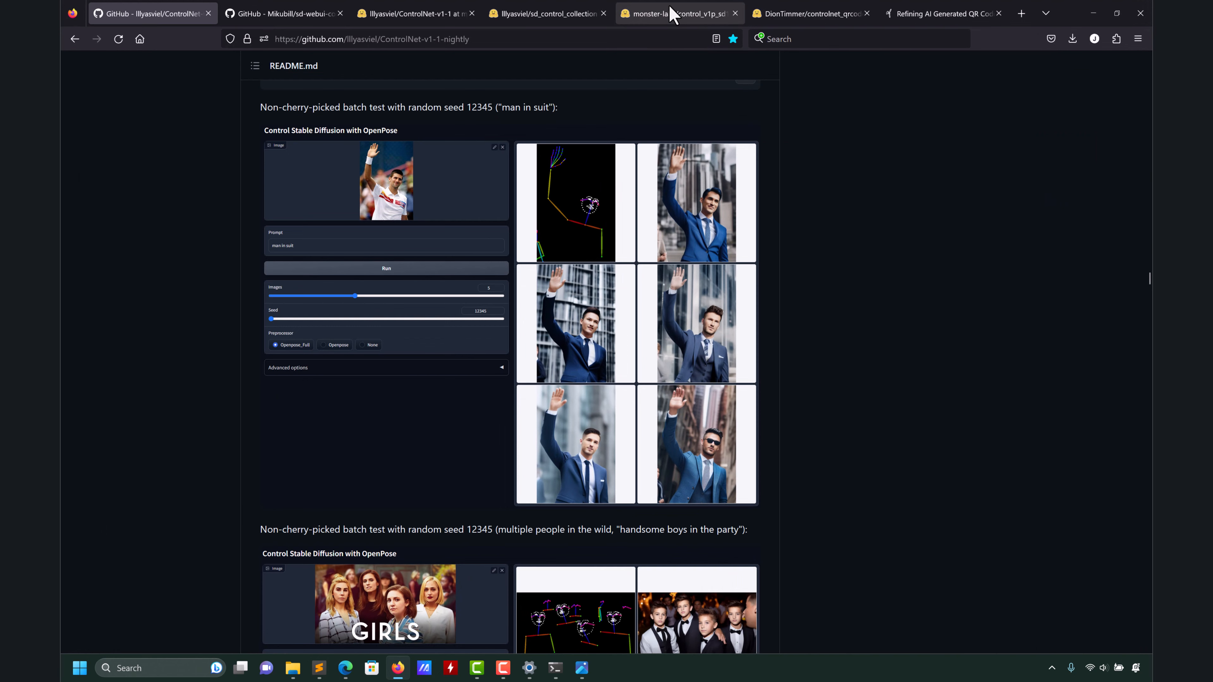
click(894, 18)
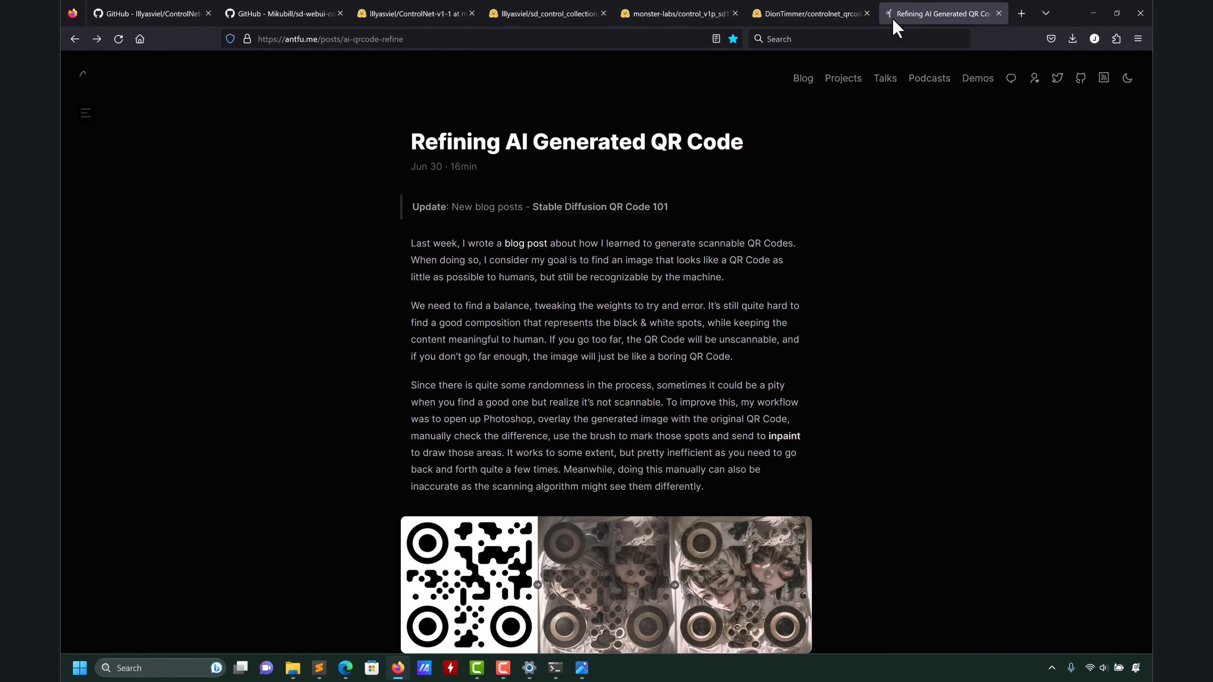
scroll(849, 273, down, 2)
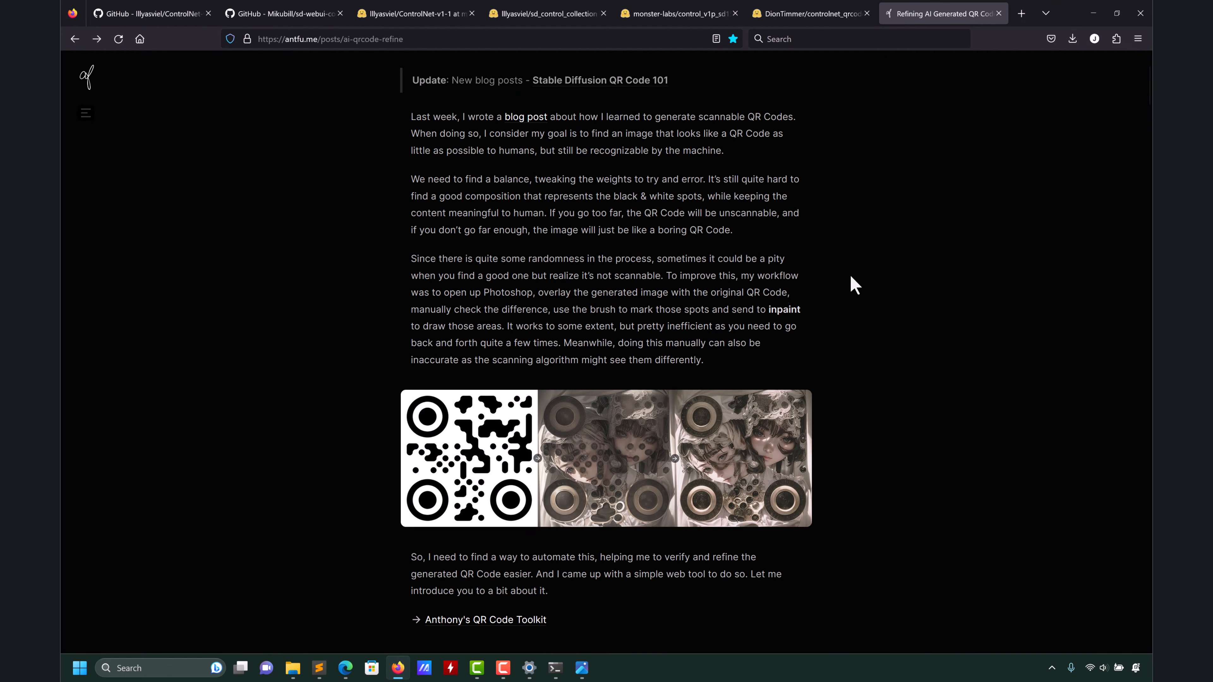
scroll(849, 274, up, 2)
scroll(492, 308, down, 4)
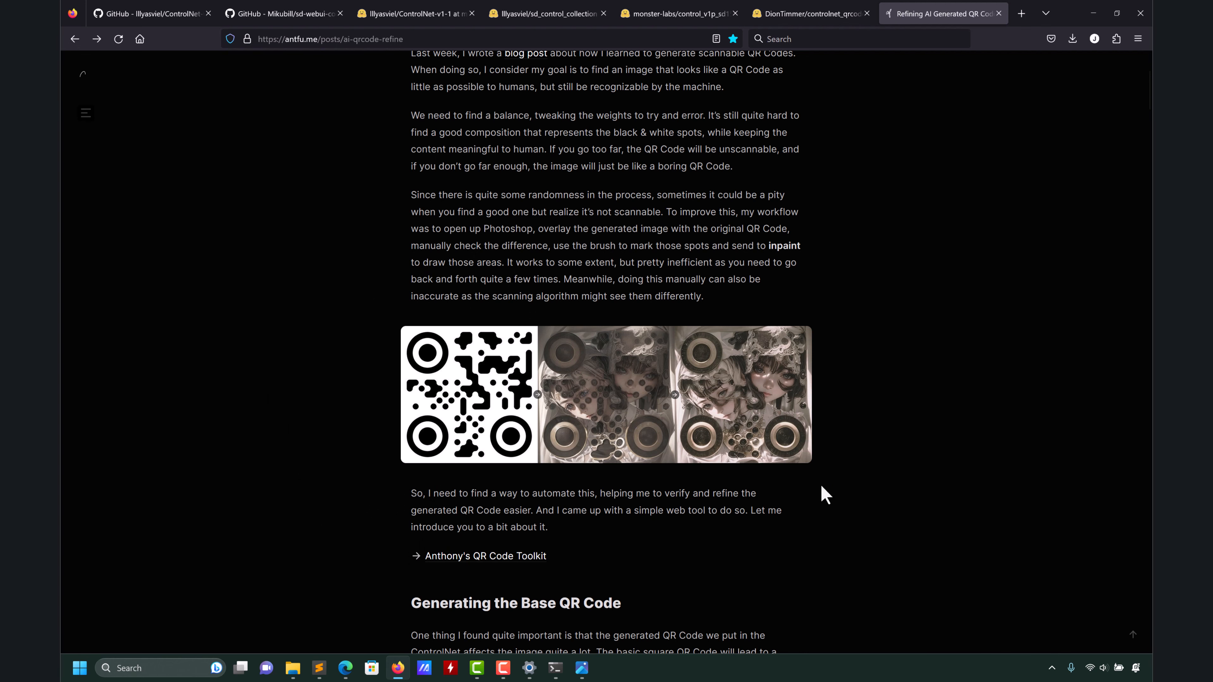
scroll(759, 328, down, 10)
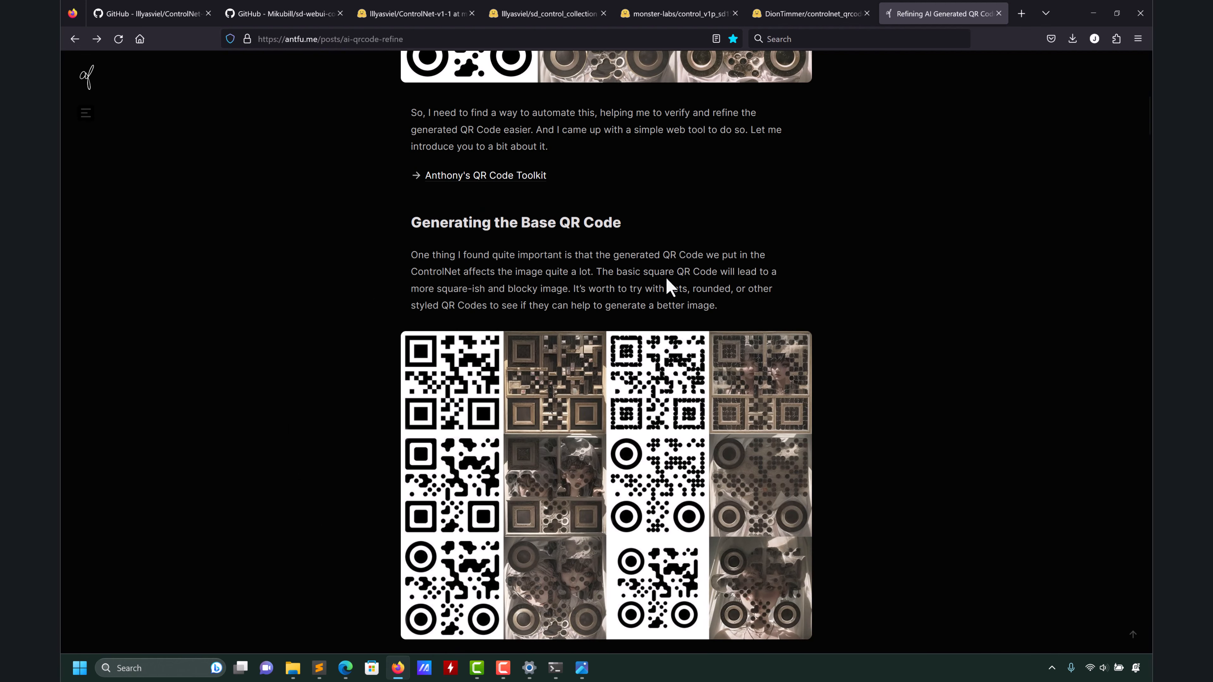
scroll(764, 315, up, 2)
scroll(787, 325, up, 1)
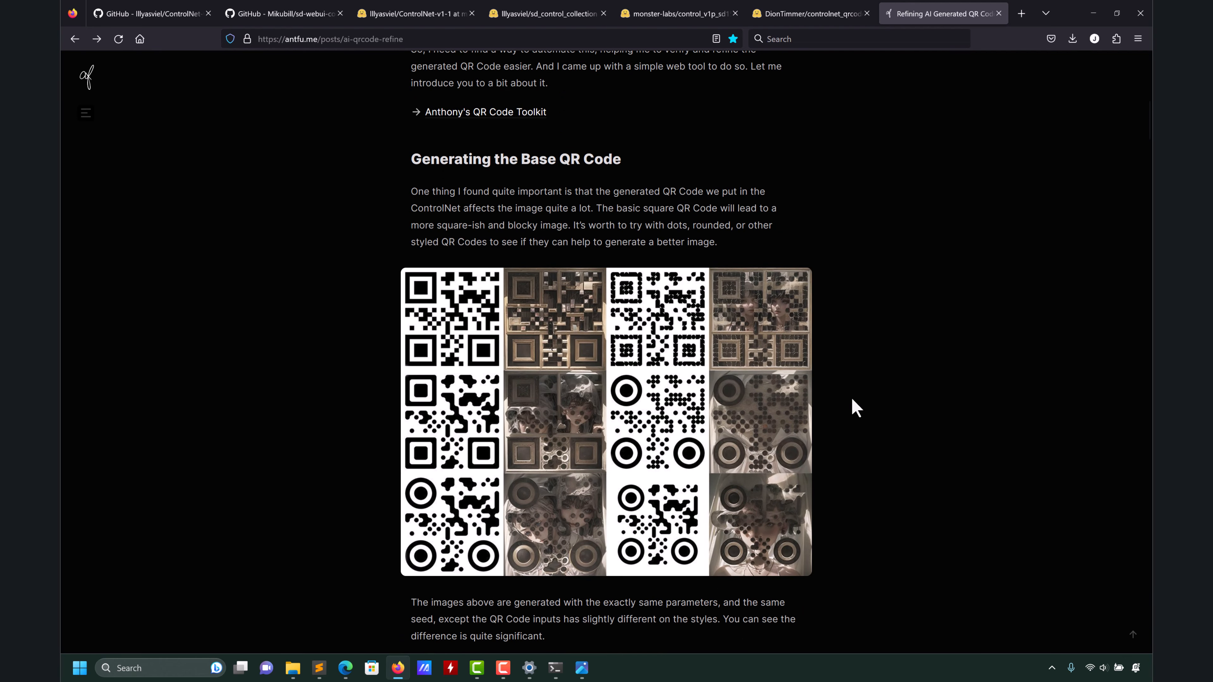
scroll(873, 397, down, 5)
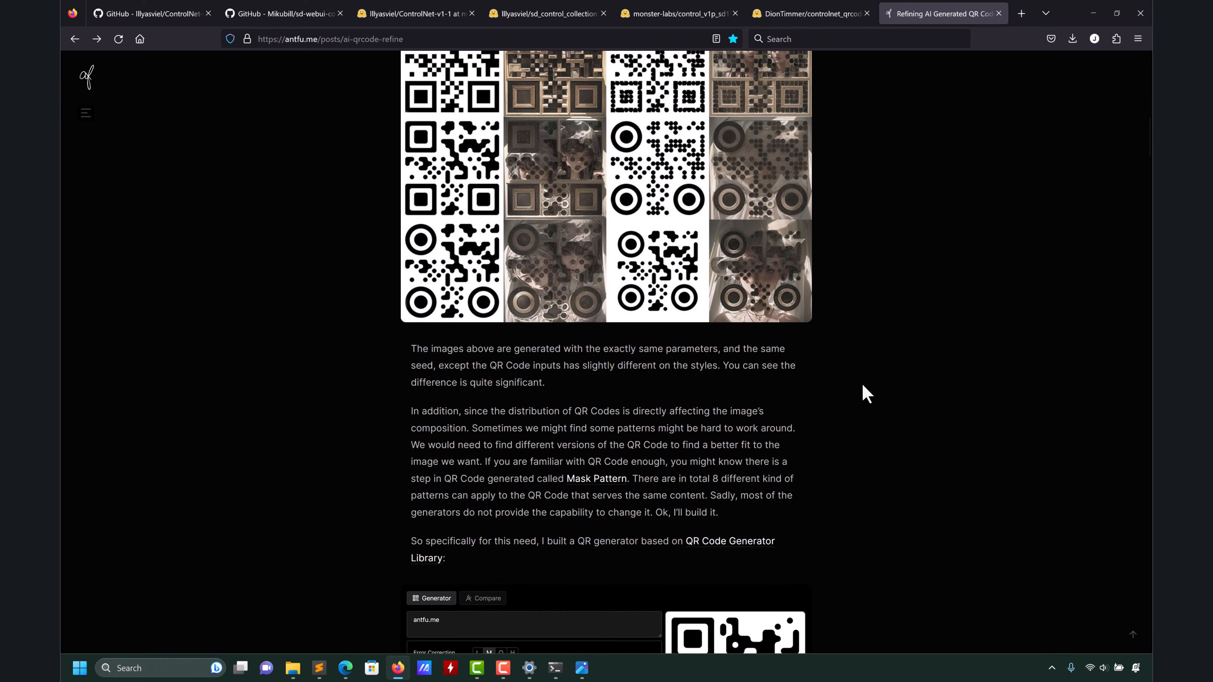
scroll(840, 378, down, 6)
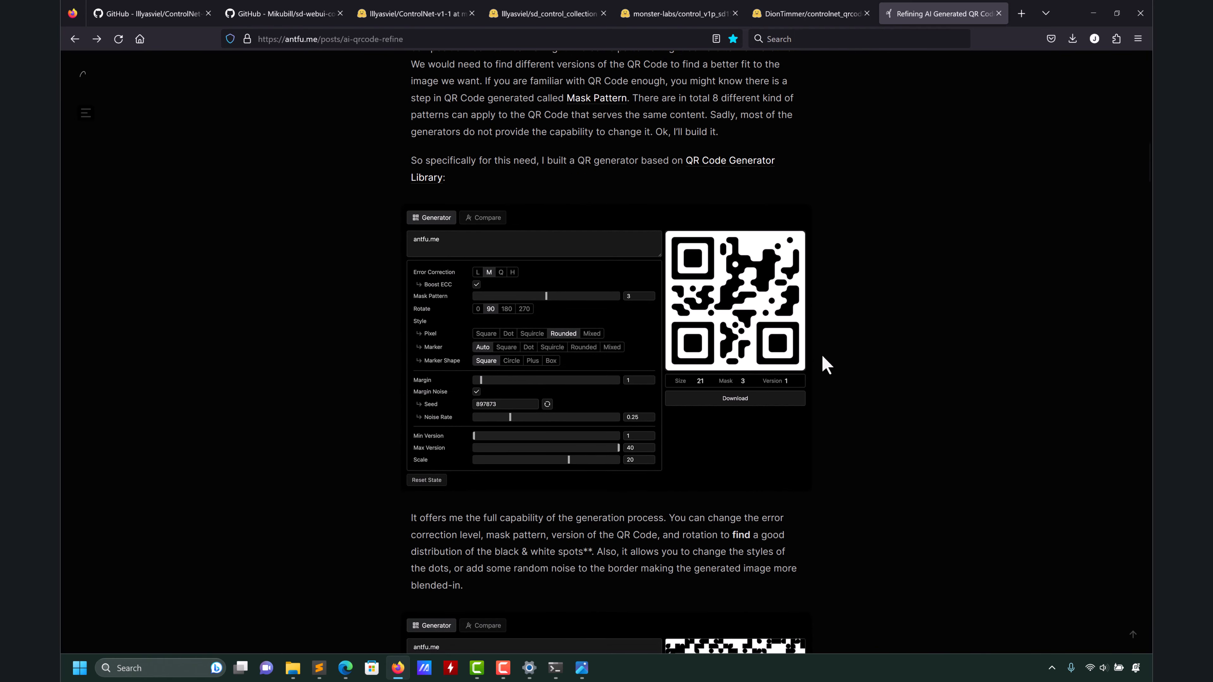
scroll(822, 356, up, 6)
scroll(822, 356, up, 4)
Examine the Hugging Face model cards for controlnet_qrcode and monster-labs control_v1p_sd15_qrcode_monster.
key(ctrl+shift+Tab)
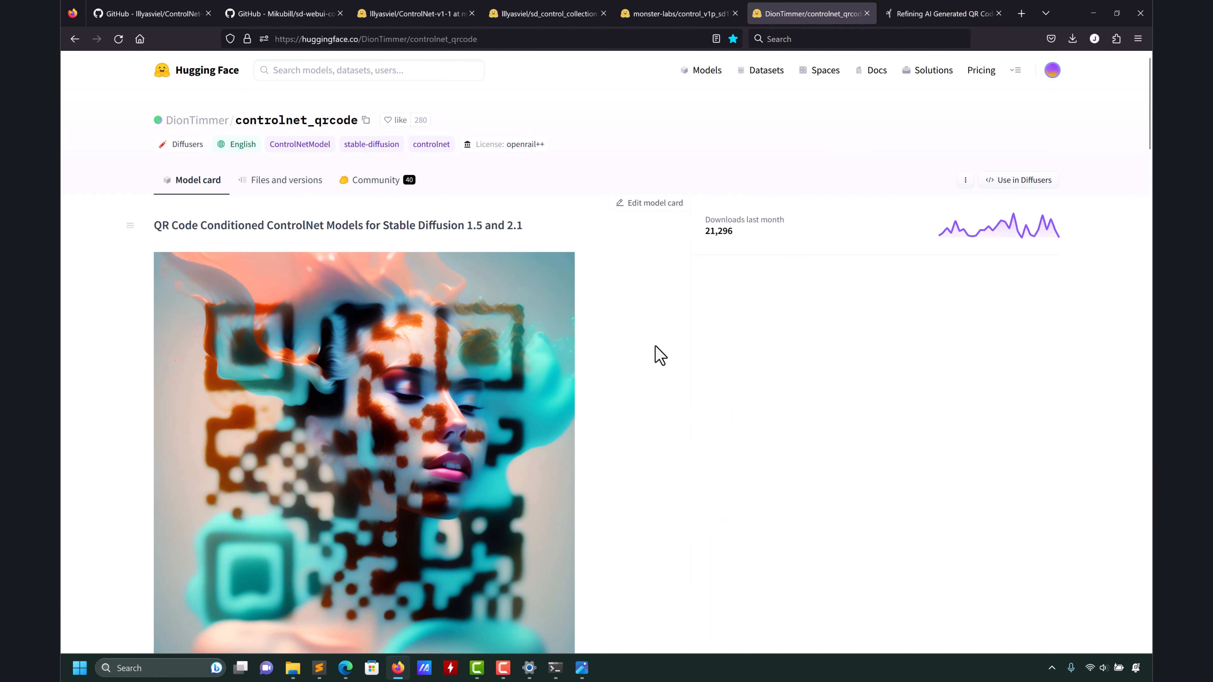
scroll(266, 289, down, 3)
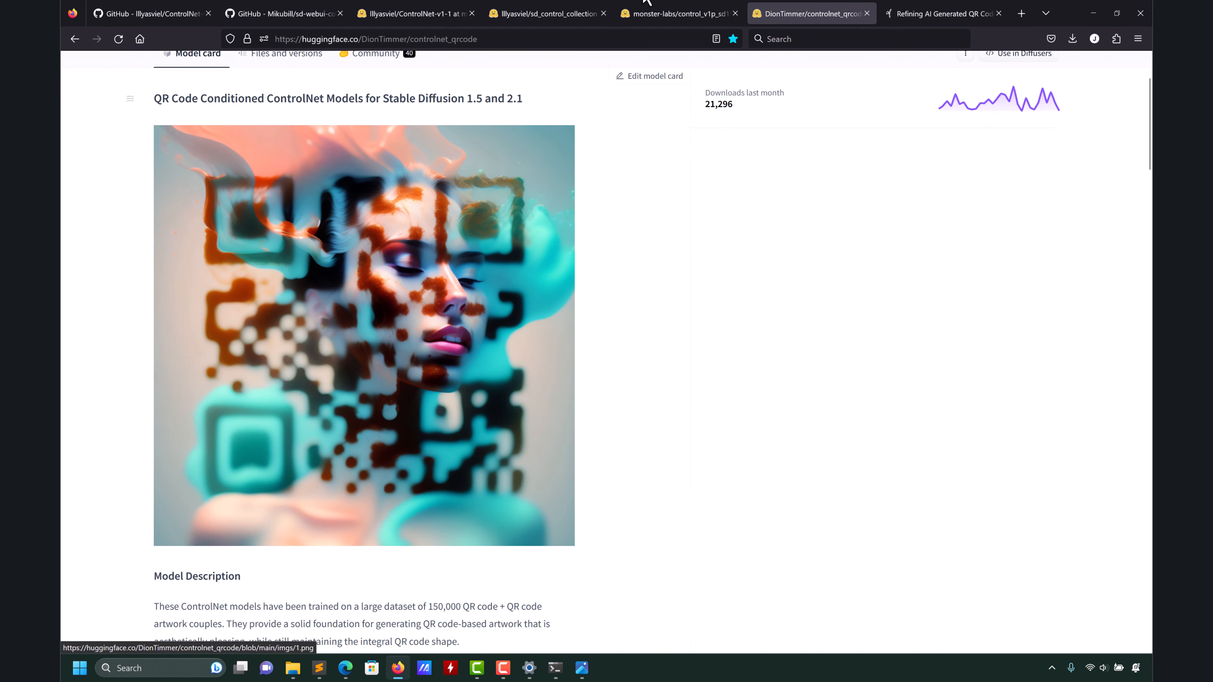
click(685, 10)
scroll(550, 344, down, 4)
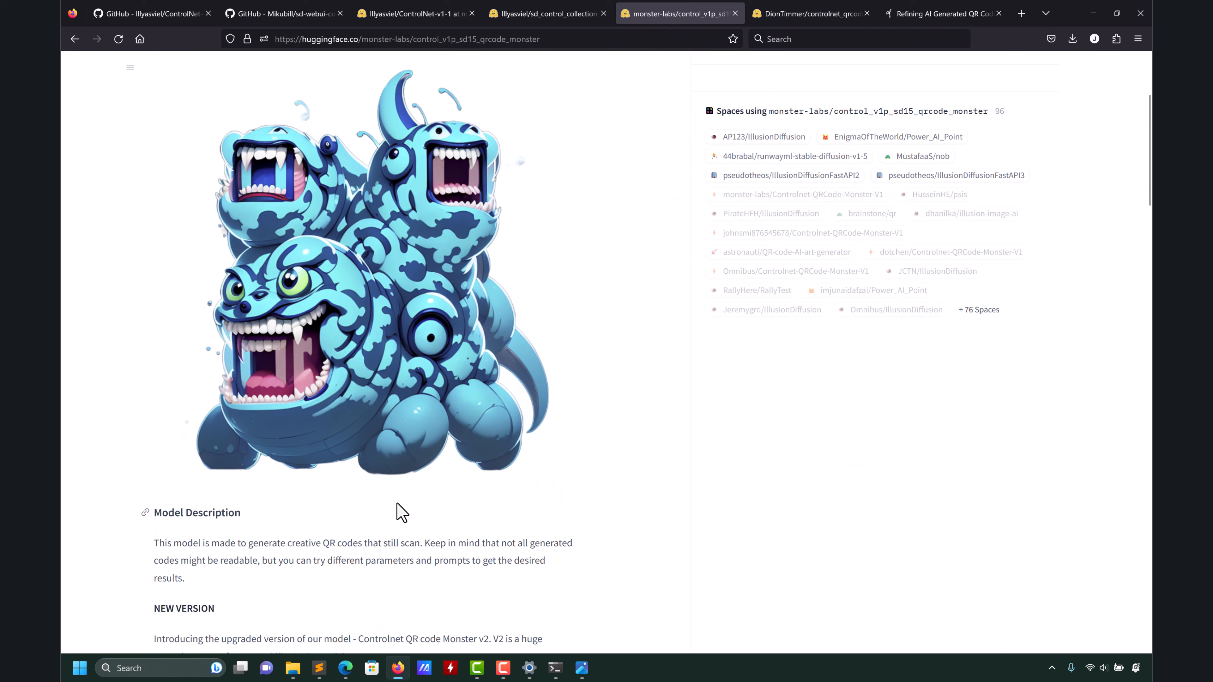
Download the control_v1p_sd15_qrcode_monster .safetensors and .yaml files from the monster-labs repository's file list.
scroll(495, 506, up, 4)
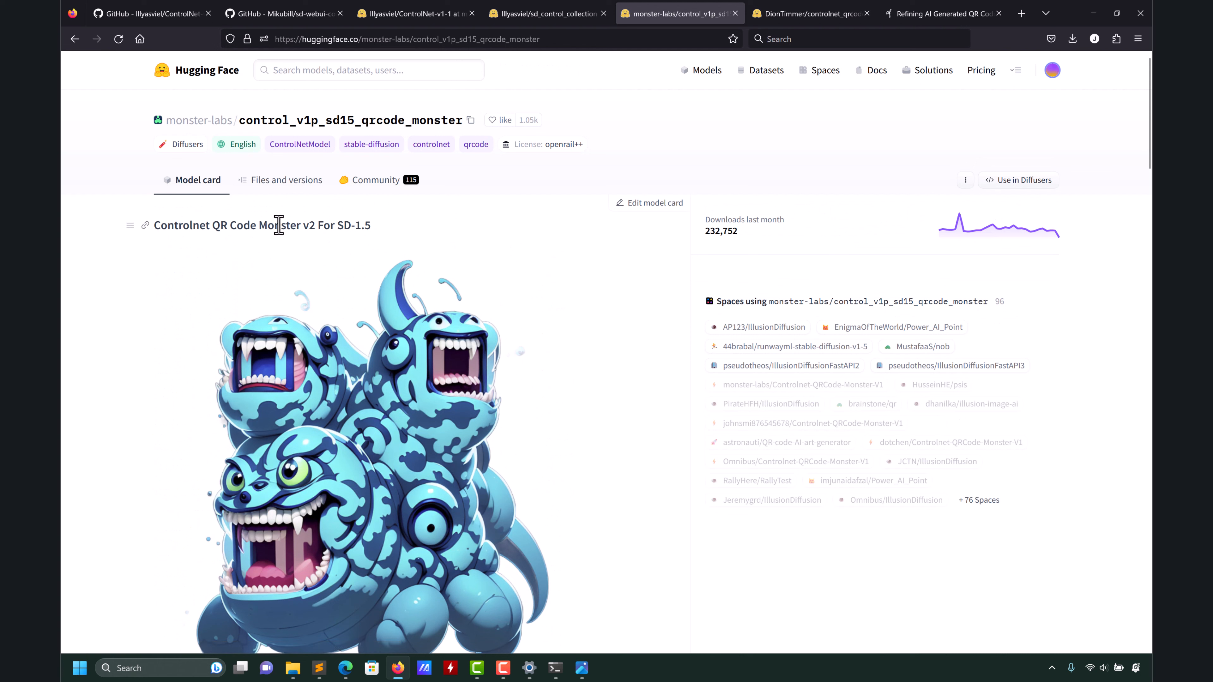
click(295, 184)
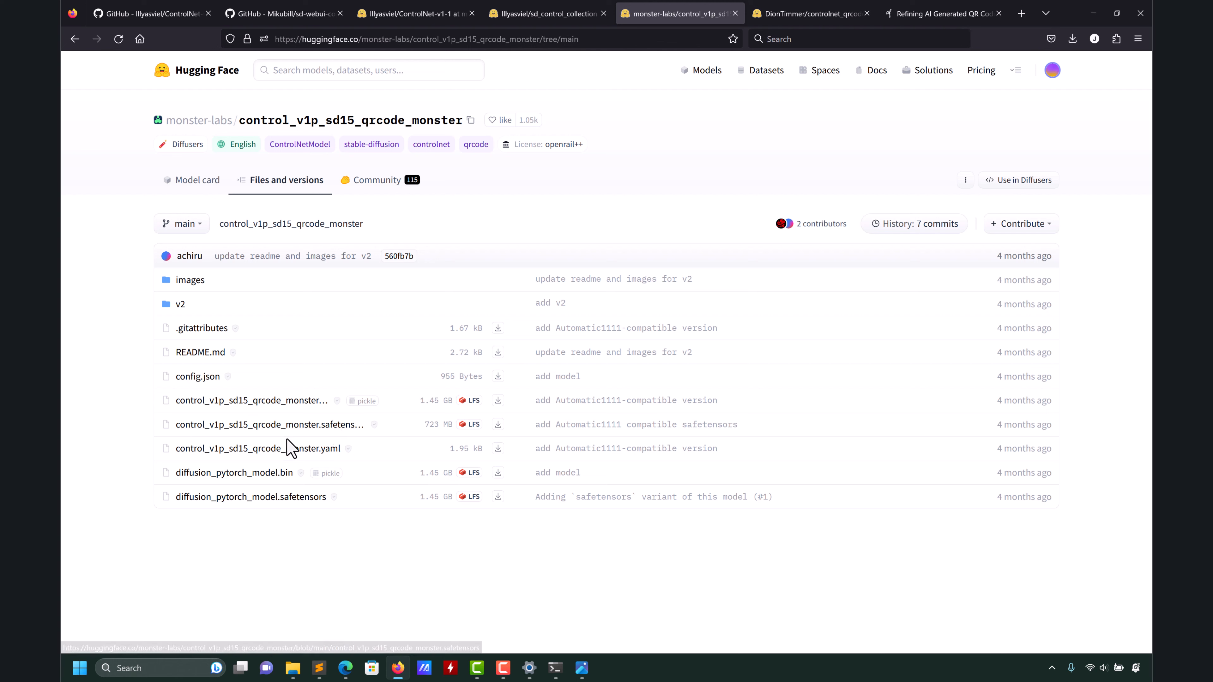
click(499, 452)
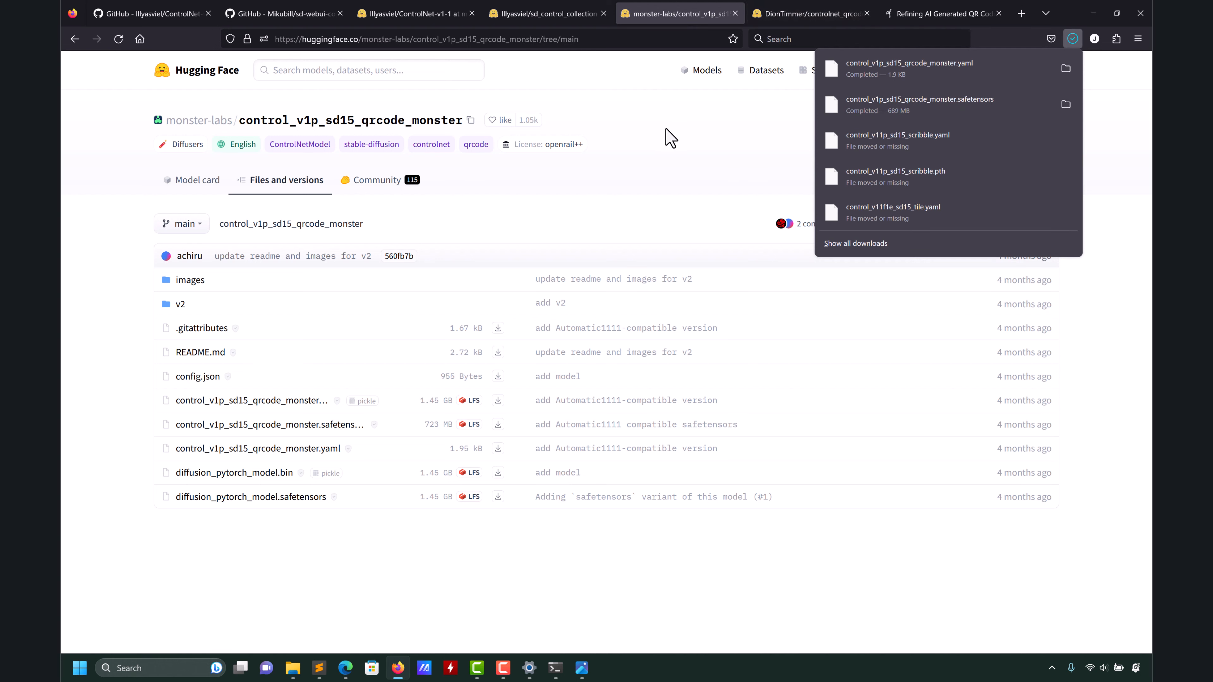
click(793, 21)
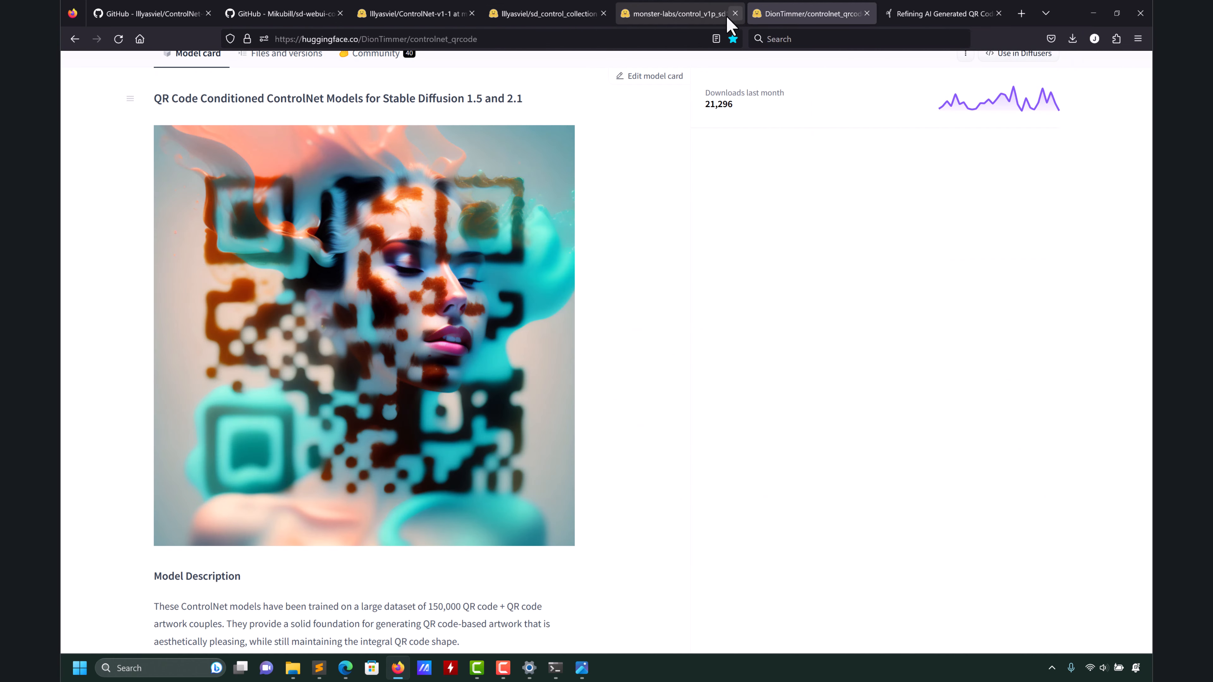
click(693, 23)
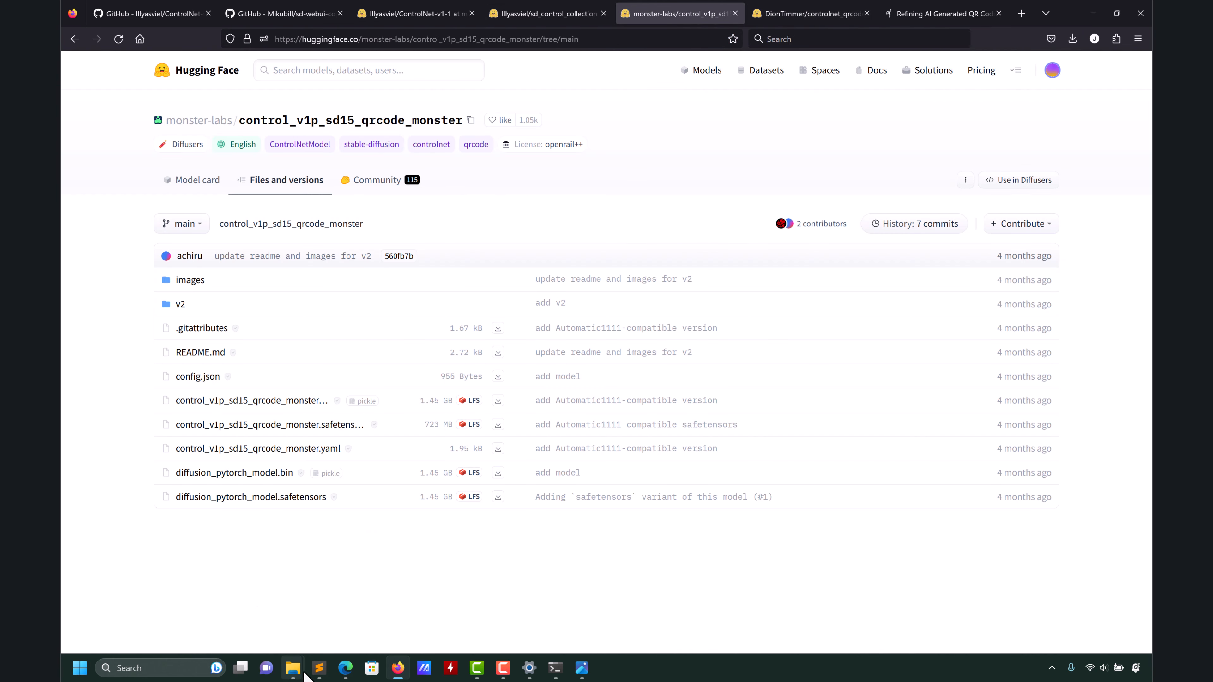
Switch to File Explorer and copy control_v1p_sd15_qrcode_monster.safetensors and control_v1p_sd15_qrcode_monster.yaml from the Downloads folder.
mouse_move(294, 669)
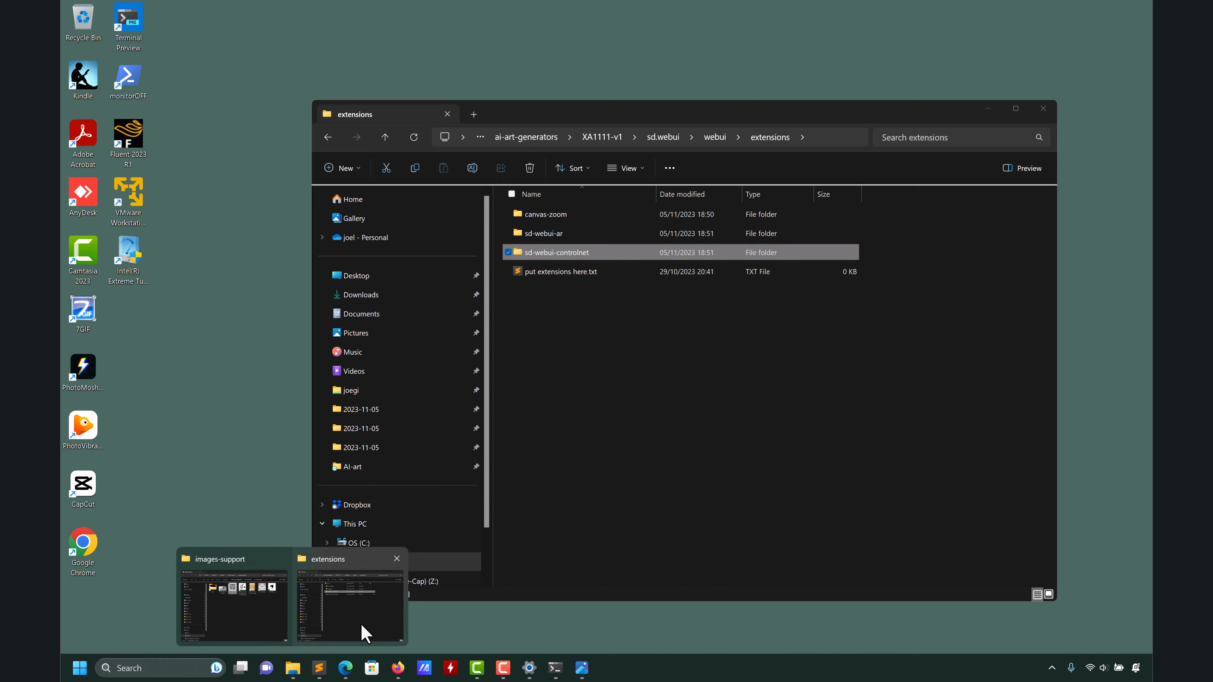
click(360, 623)
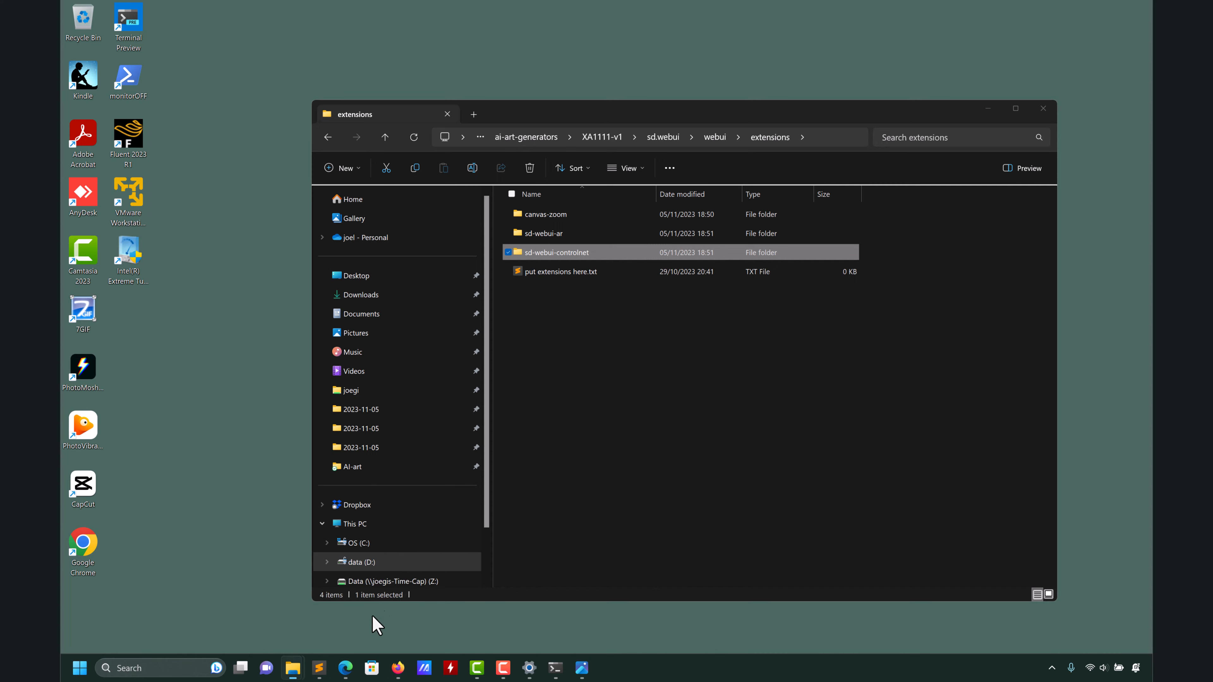
click(399, 295)
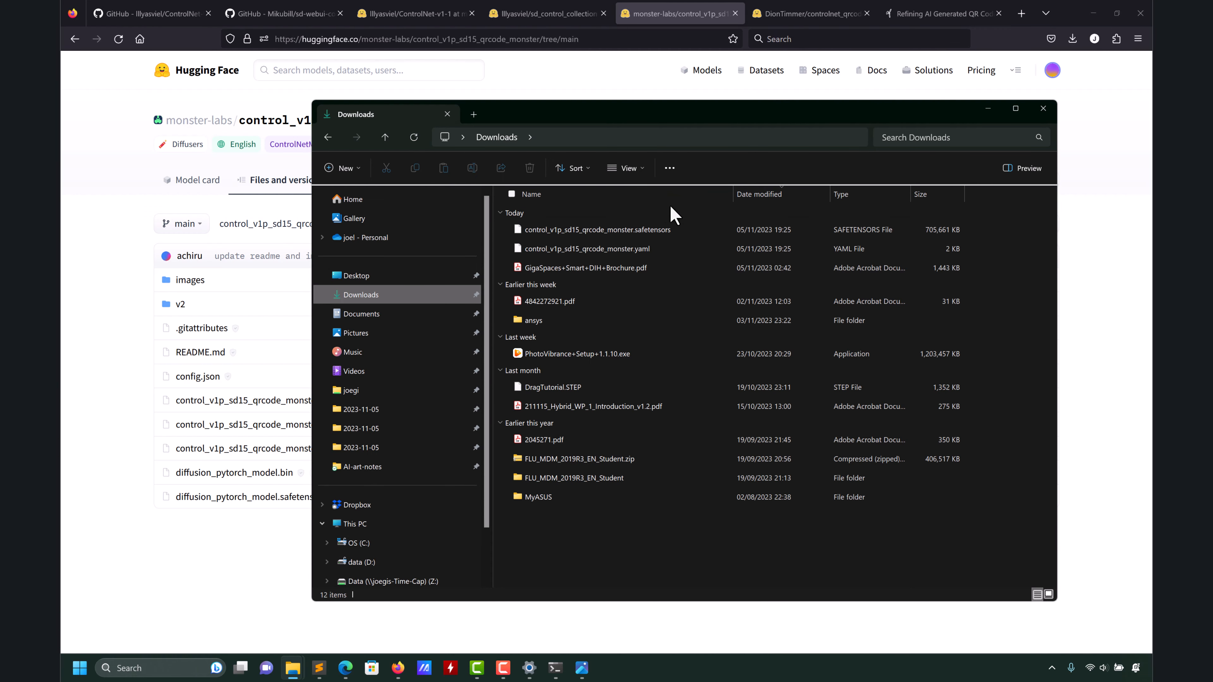
click(663, 229)
ctrl+click(623, 248)
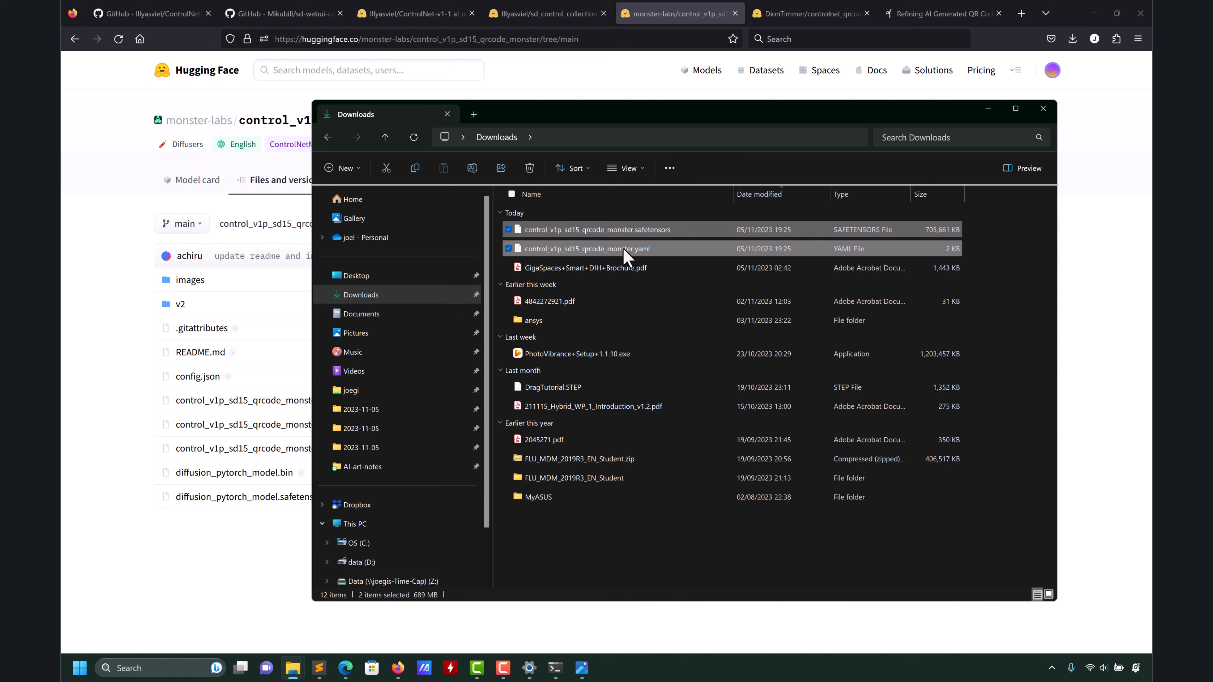
click(414, 168)
Paste the two copied QR code model files into the webui's models\ControlNet folder.
click(327, 137)
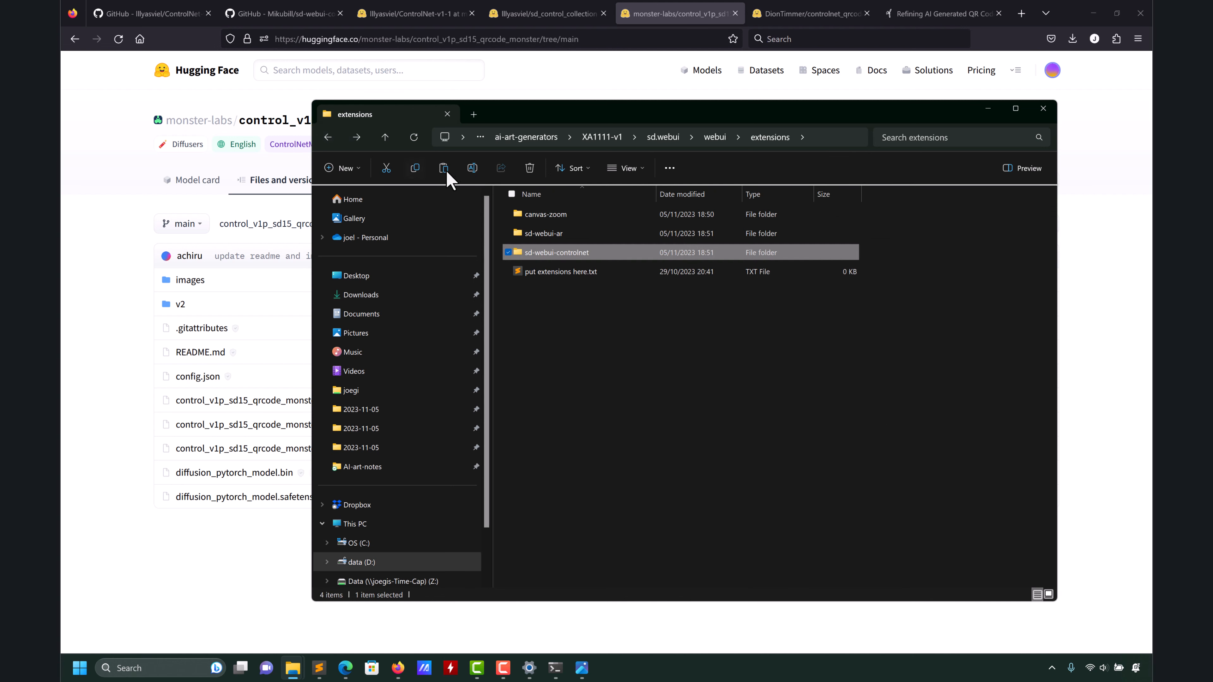
click(663, 137)
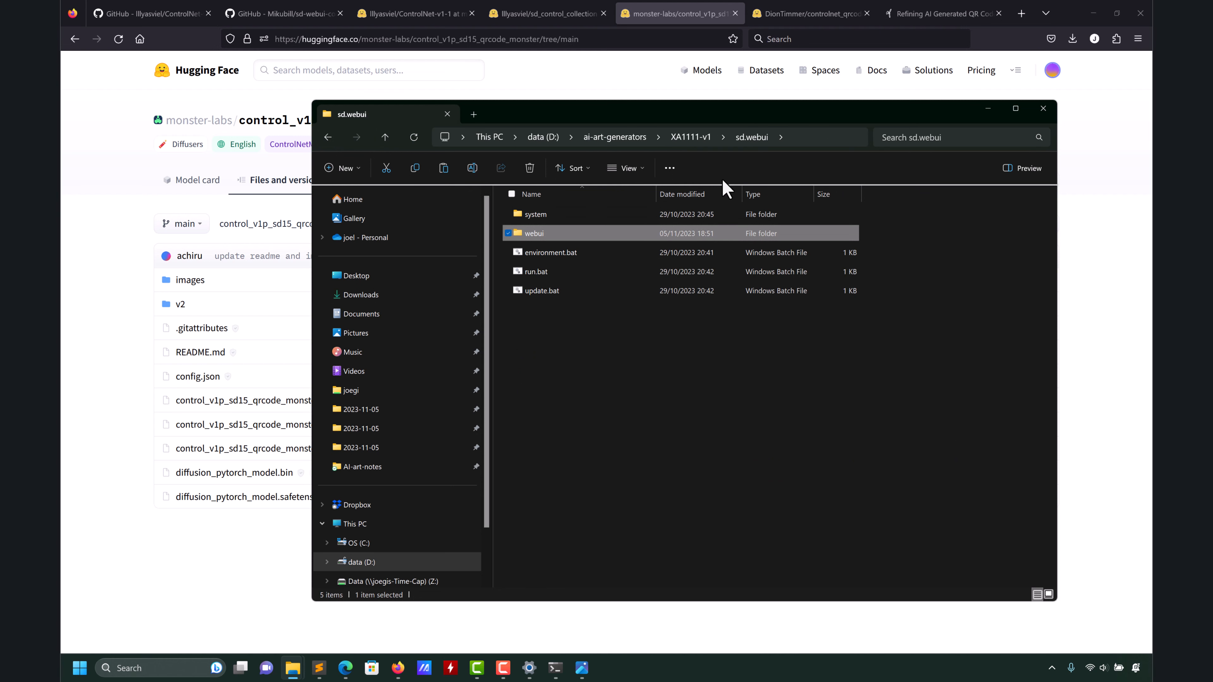
double_click(573, 234)
click(561, 427)
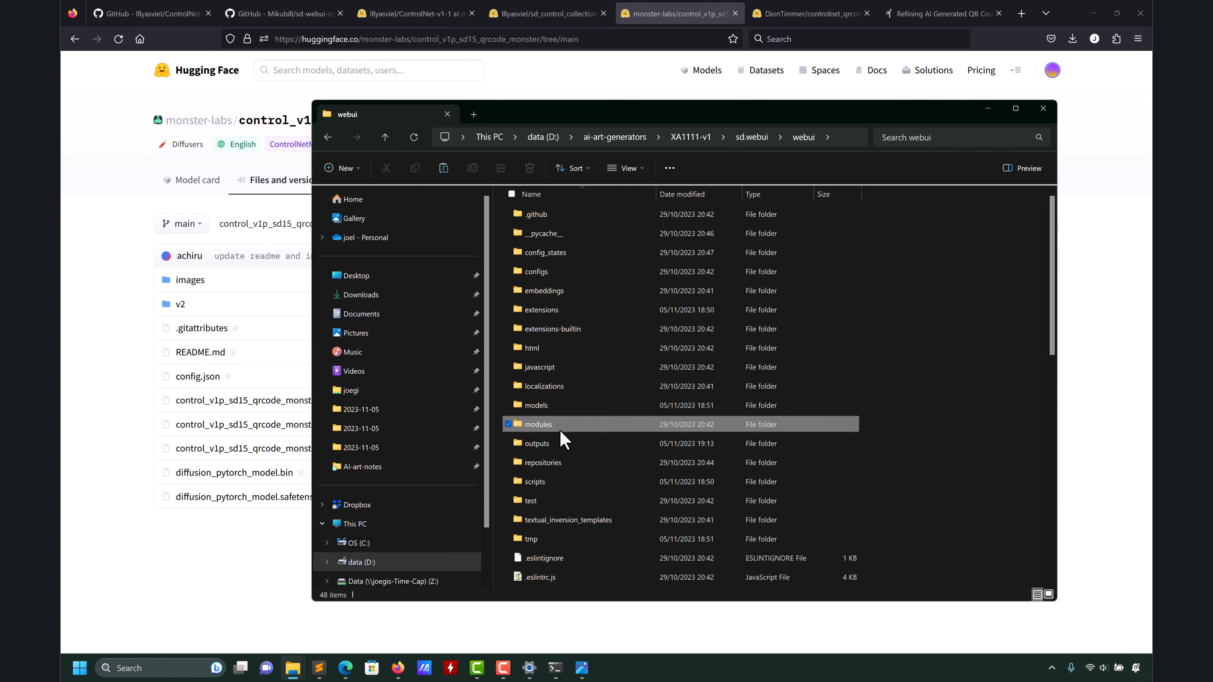
double_click(562, 430)
click(385, 138)
double_click(545, 405)
double_click(554, 234)
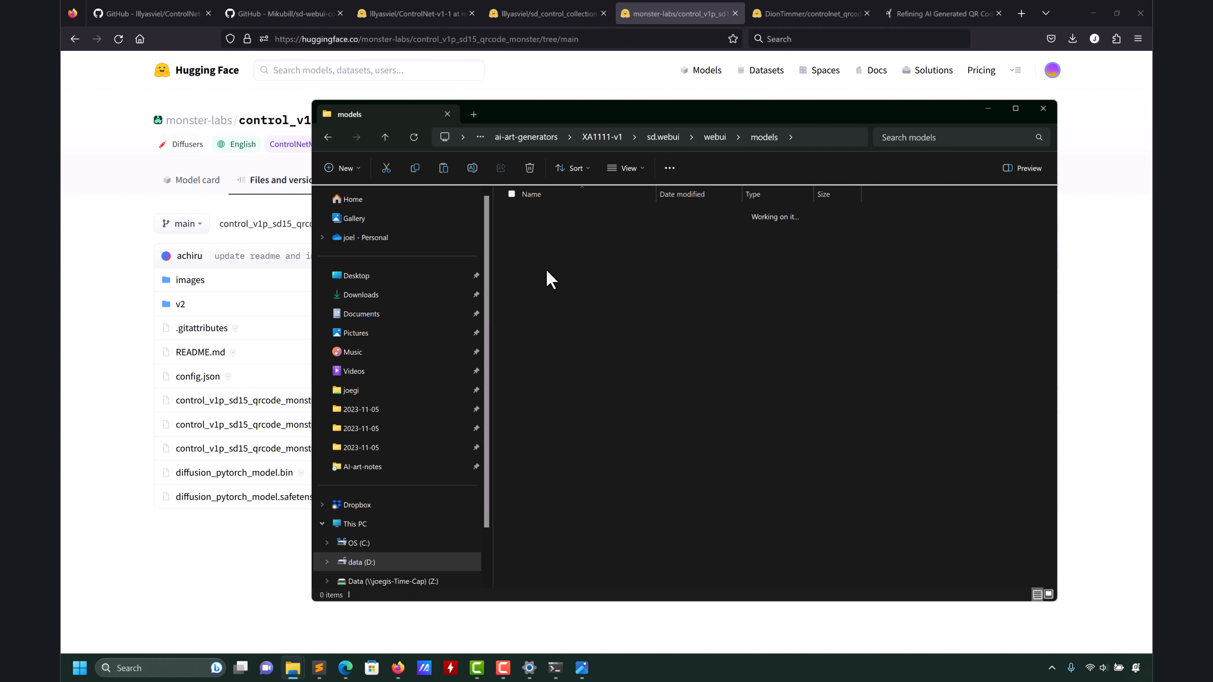
key(ctrl+v)
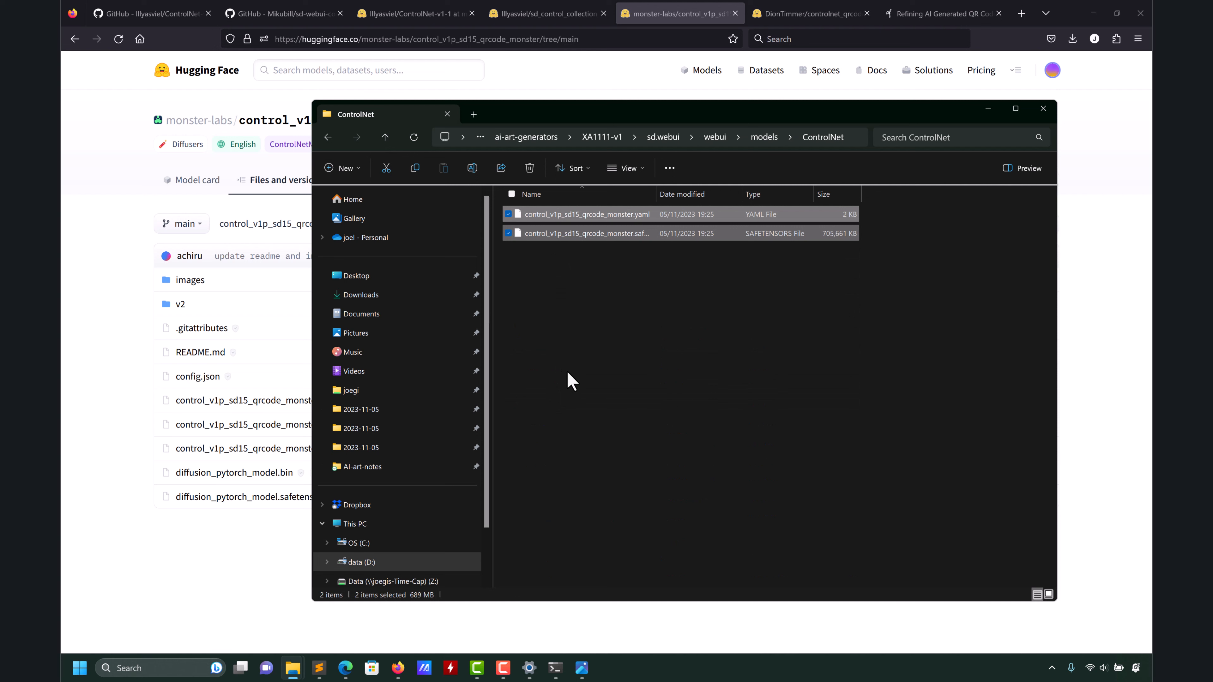
click(622, 364)
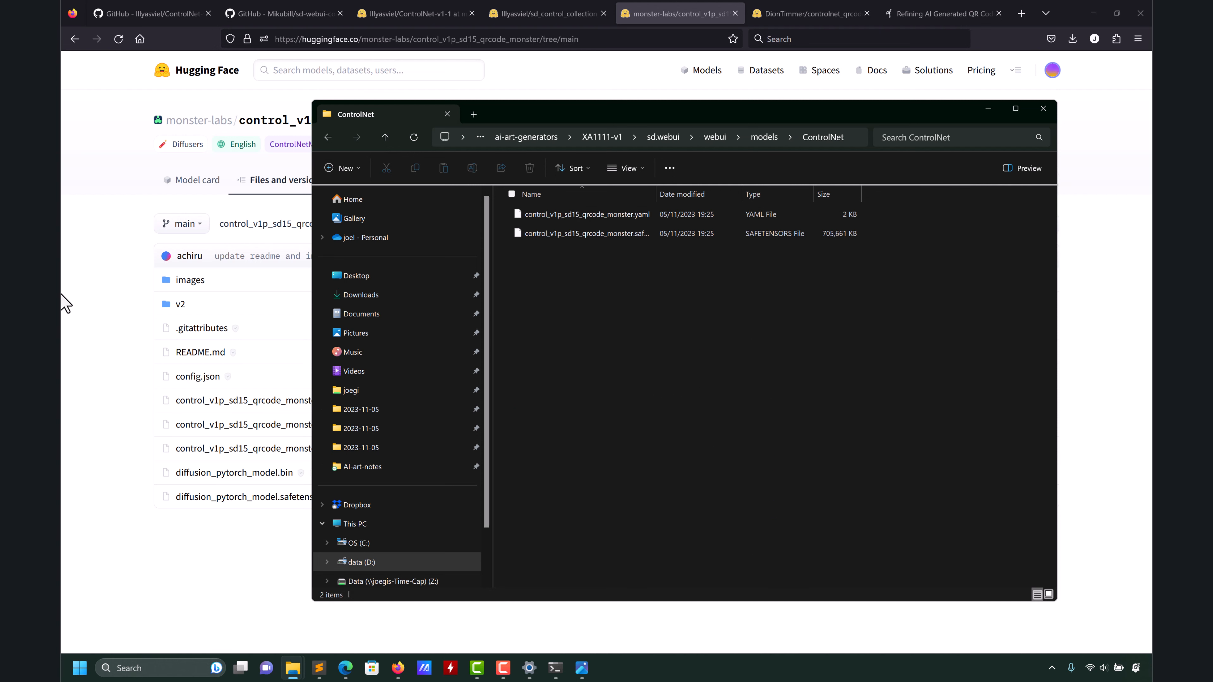
Return to Firefox and review the QR code model cards, the QR code refining article and the sd_control_collection file list.
click(63, 294)
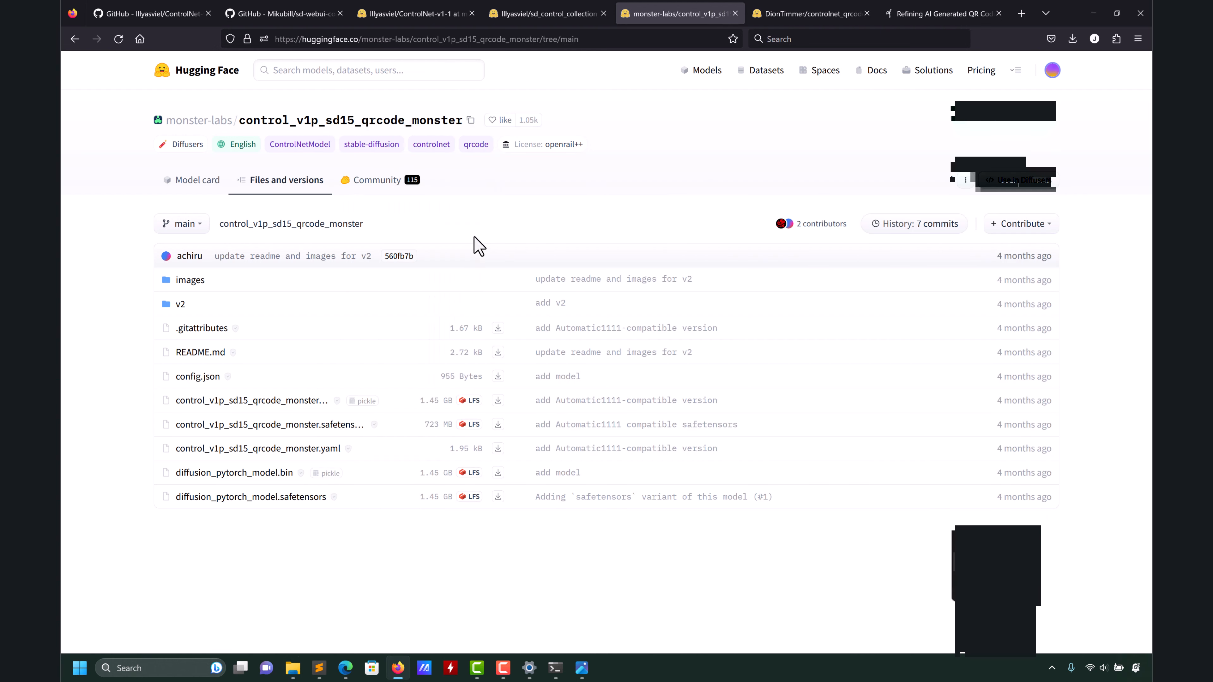
click(75, 39)
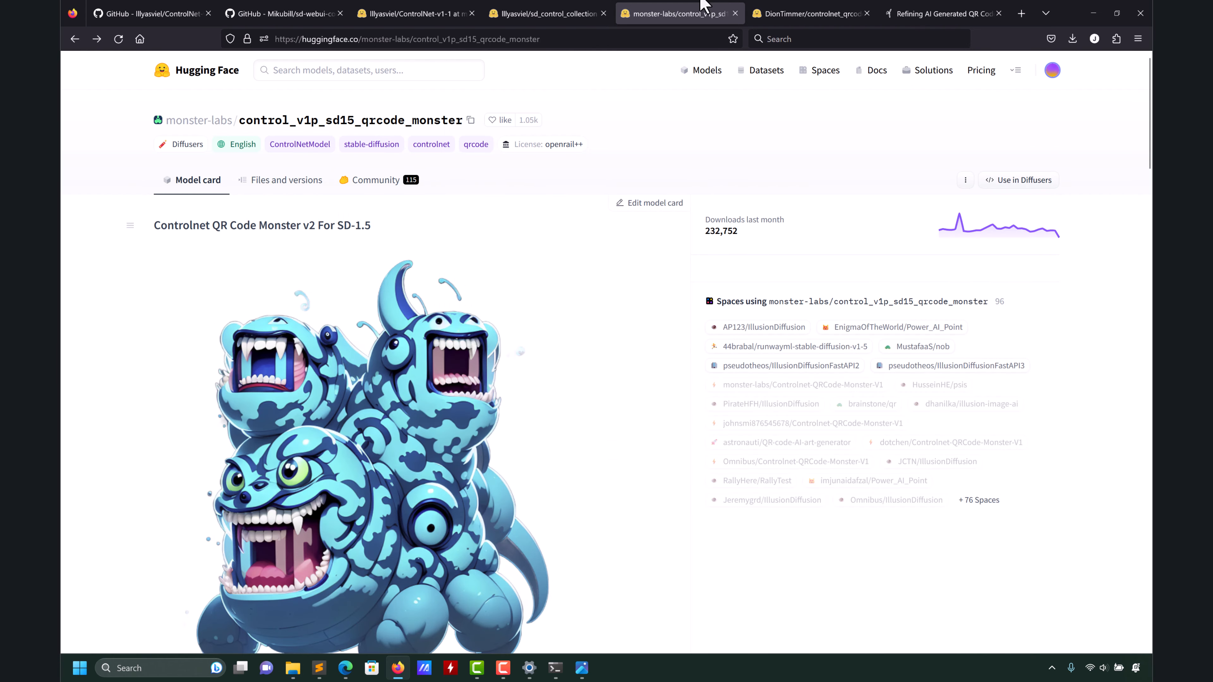
click(793, 11)
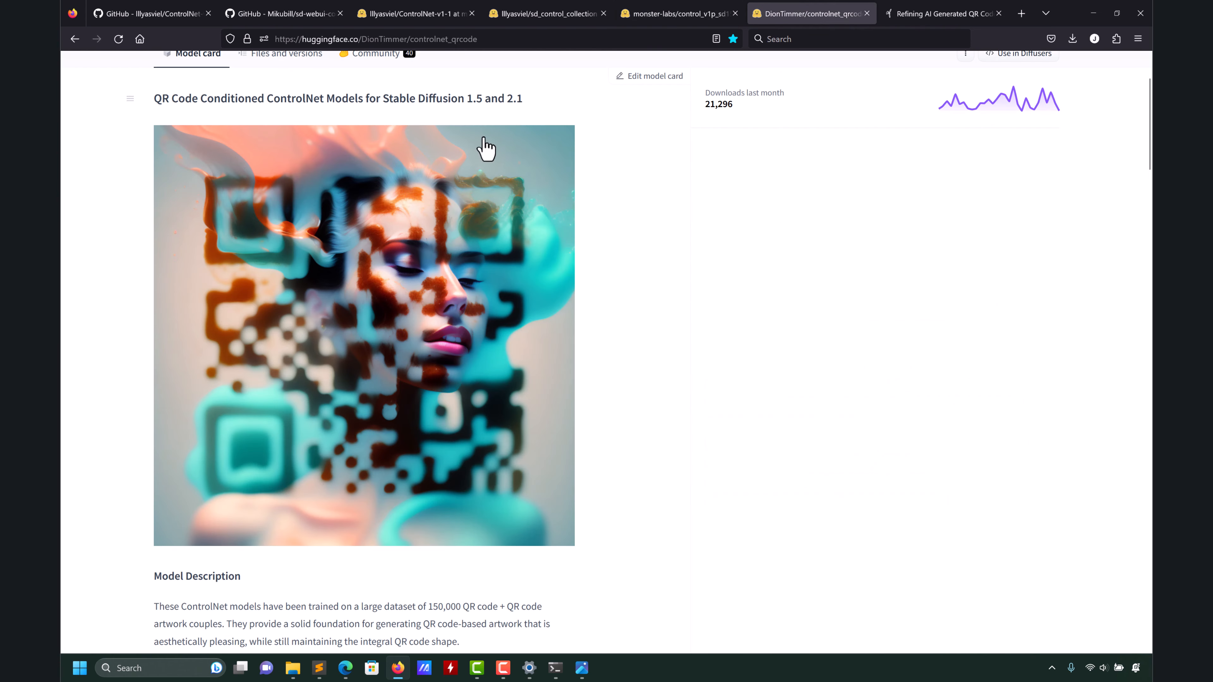
scroll(148, 270, up, 3)
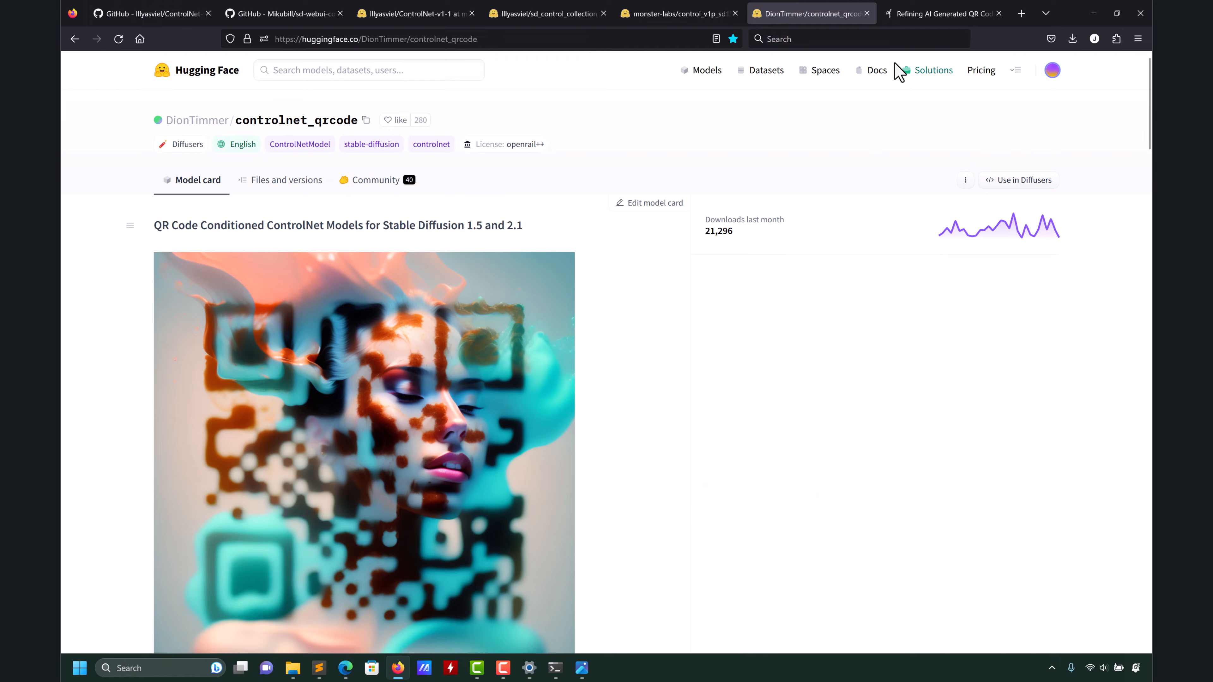
click(907, 13)
scroll(398, 333, up, 6)
scroll(397, 333, down, 4)
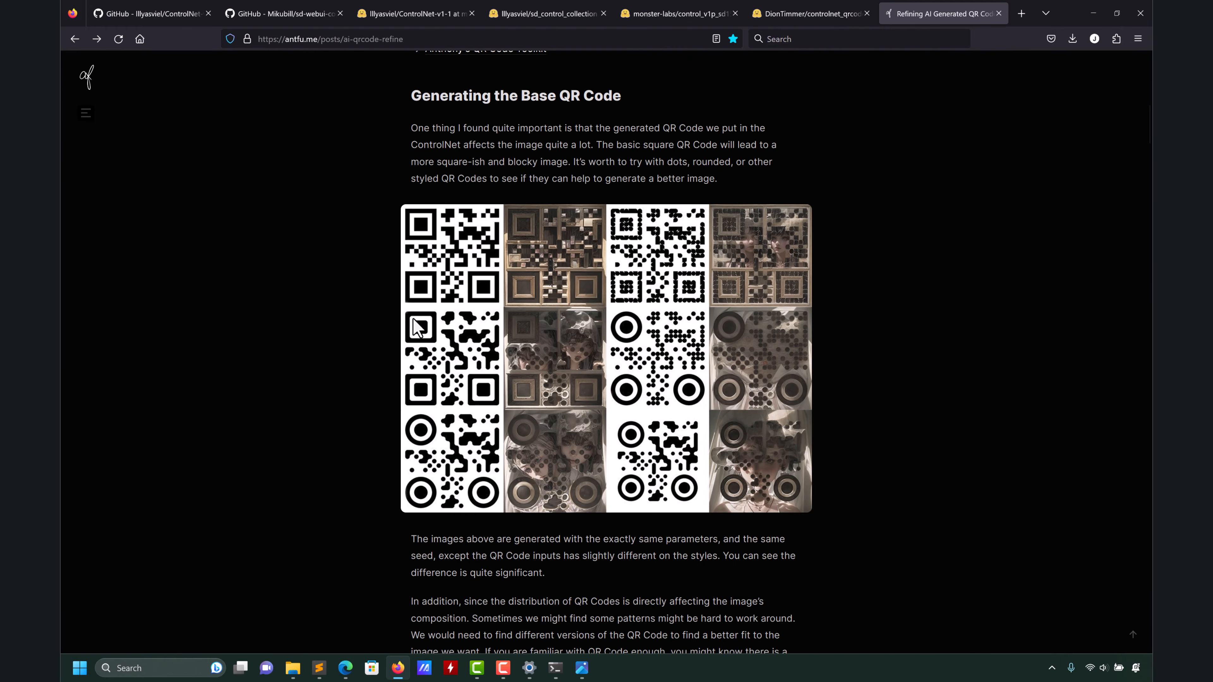
scroll(398, 333, up, 4)
click(807, 10)
click(697, 9)
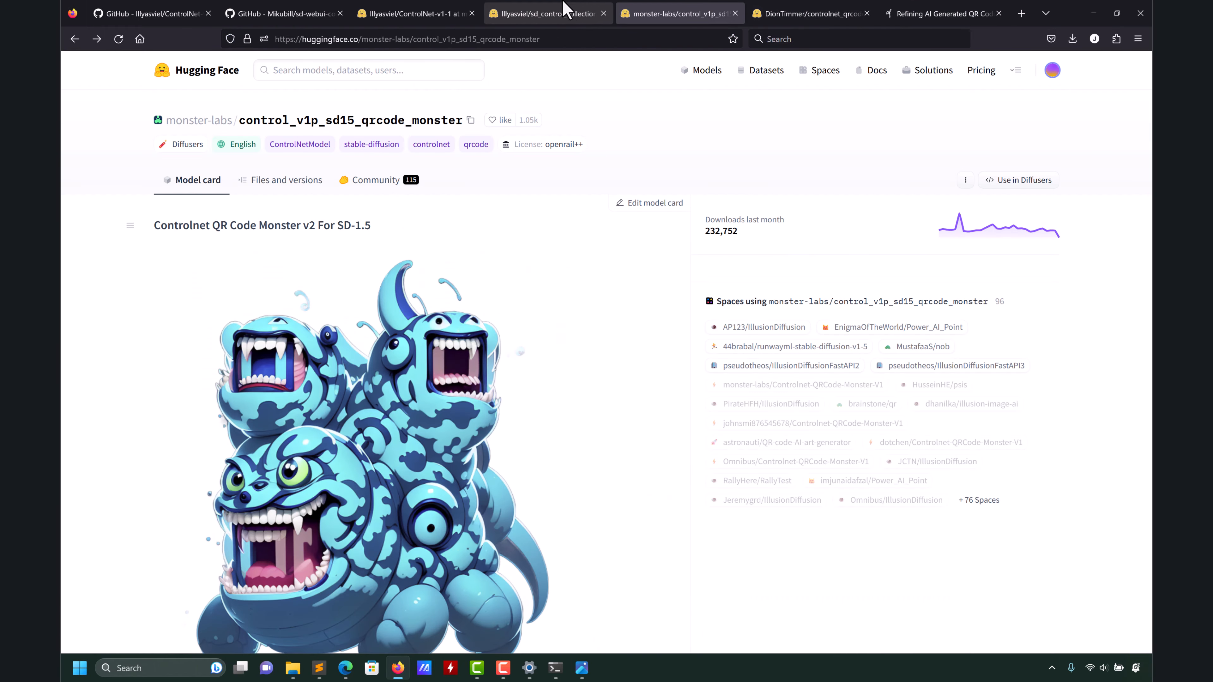
click(566, 10)
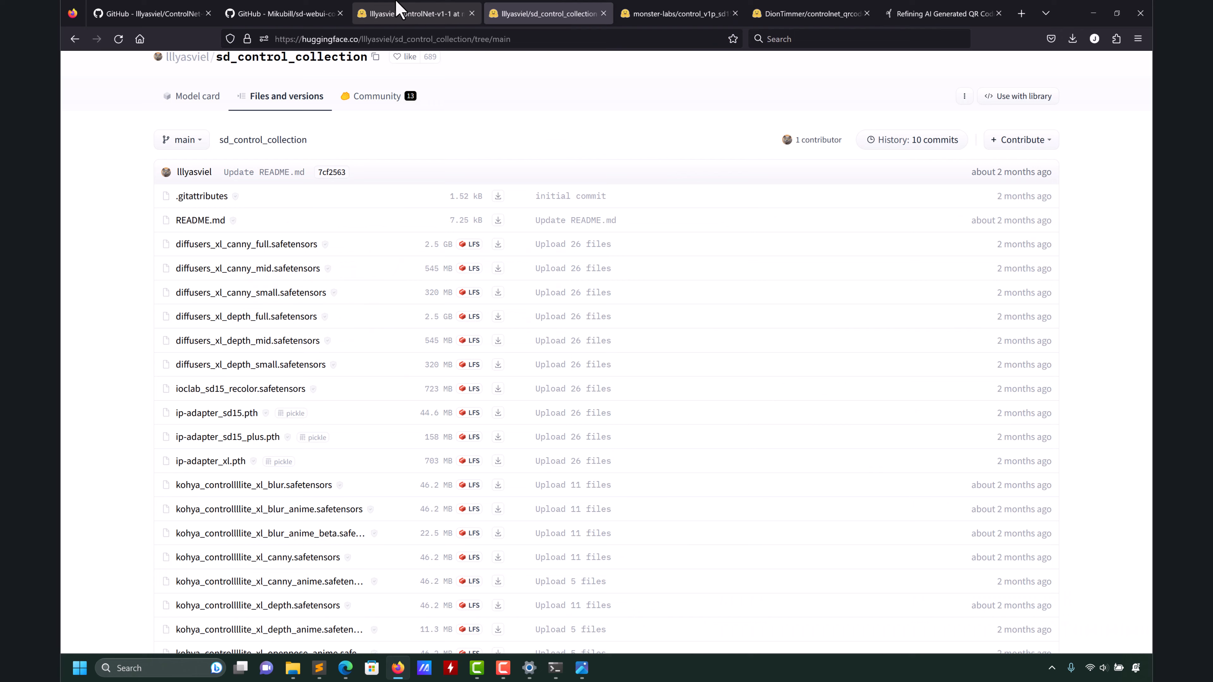
Switch to the Stable Diffusion web UI and set ControlNet Unit 0's model to control_v1p_sd15_qrcode_monster [a6e58995].
click(1093, 13)
click(988, 108)
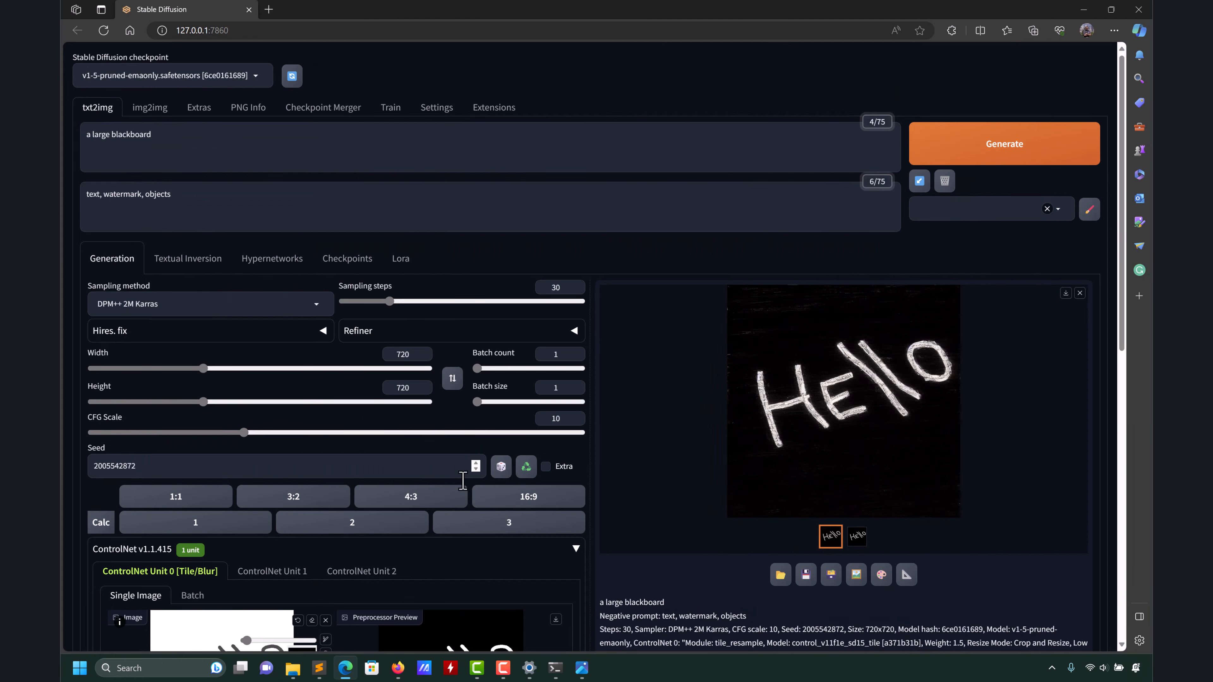
scroll(602, 466, down, 5)
scroll(602, 473, down, 3)
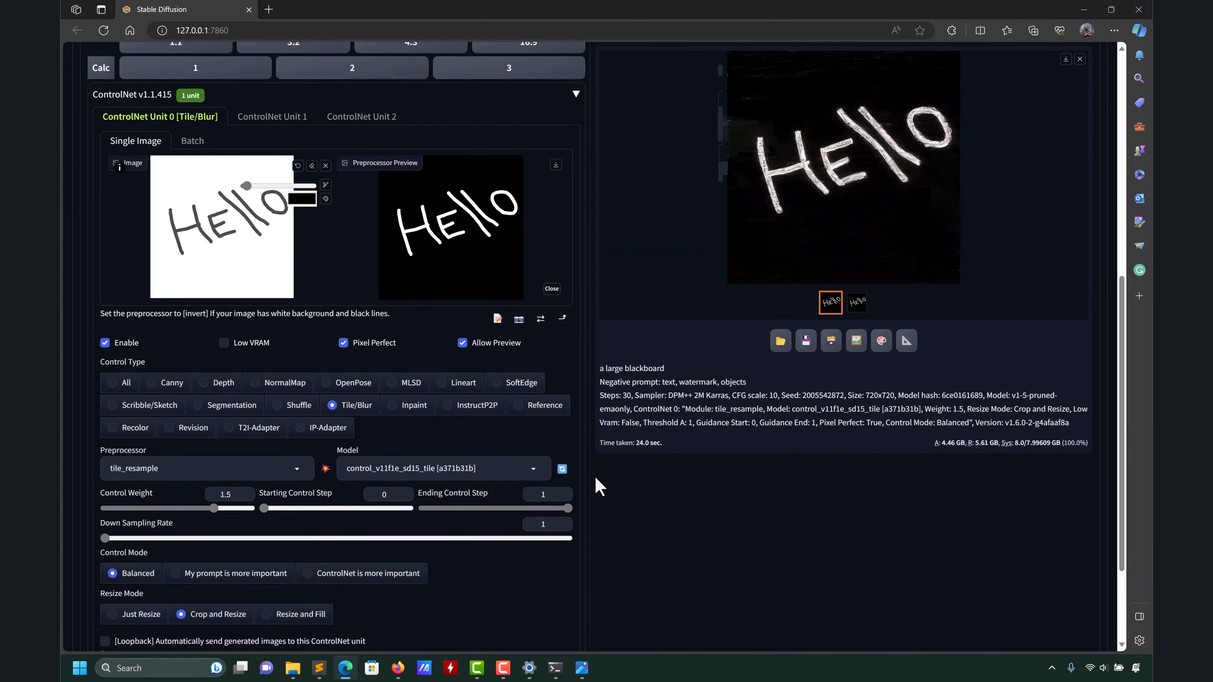
click(533, 467)
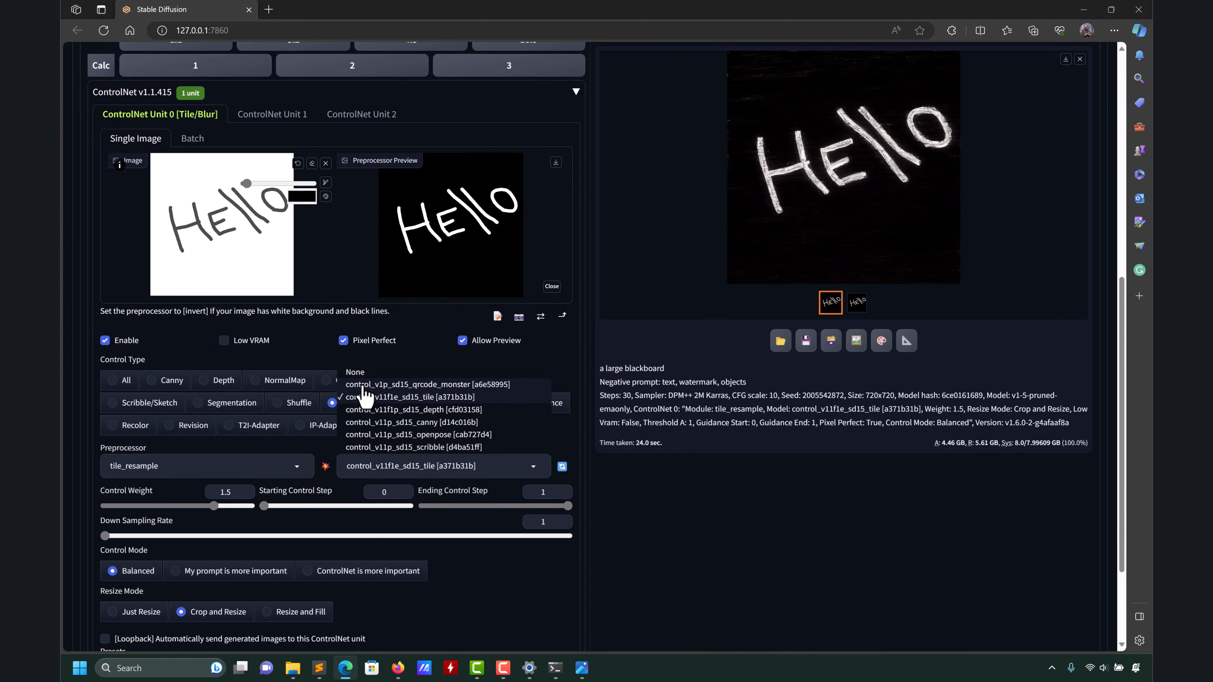
click(429, 385)
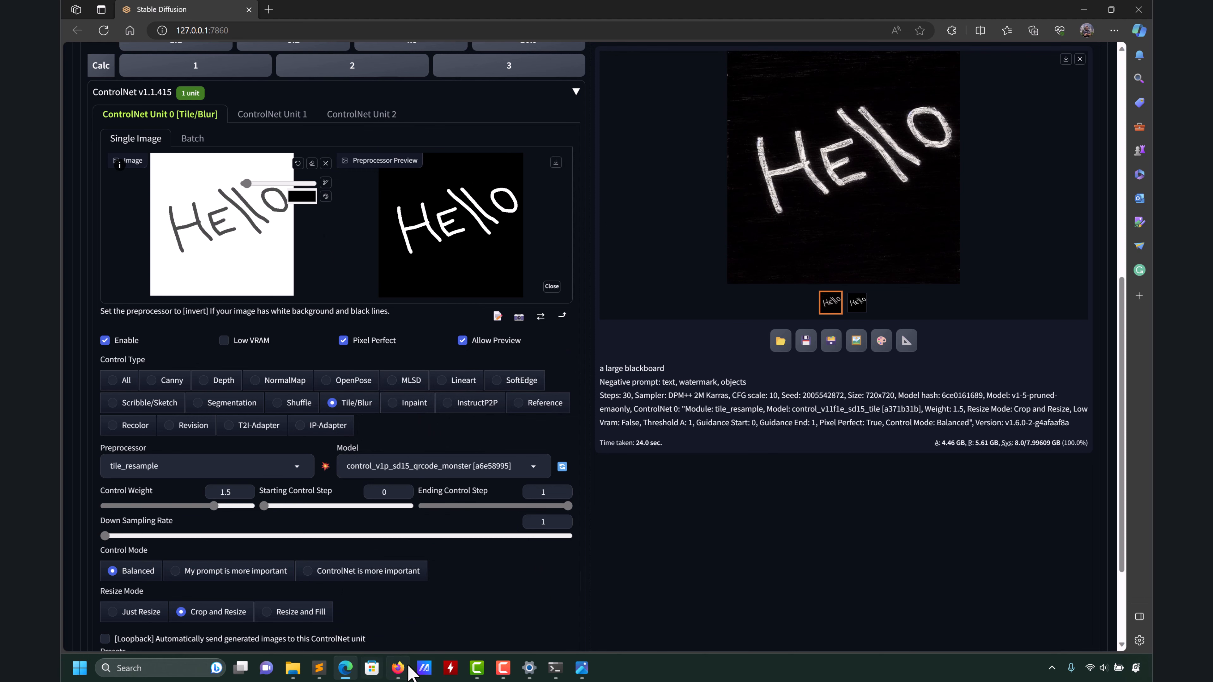
Switch to Firefox to examine the usage notes and sample images on the qrcode_monster model card, and minimize the browser.
click(399, 668)
click(301, 12)
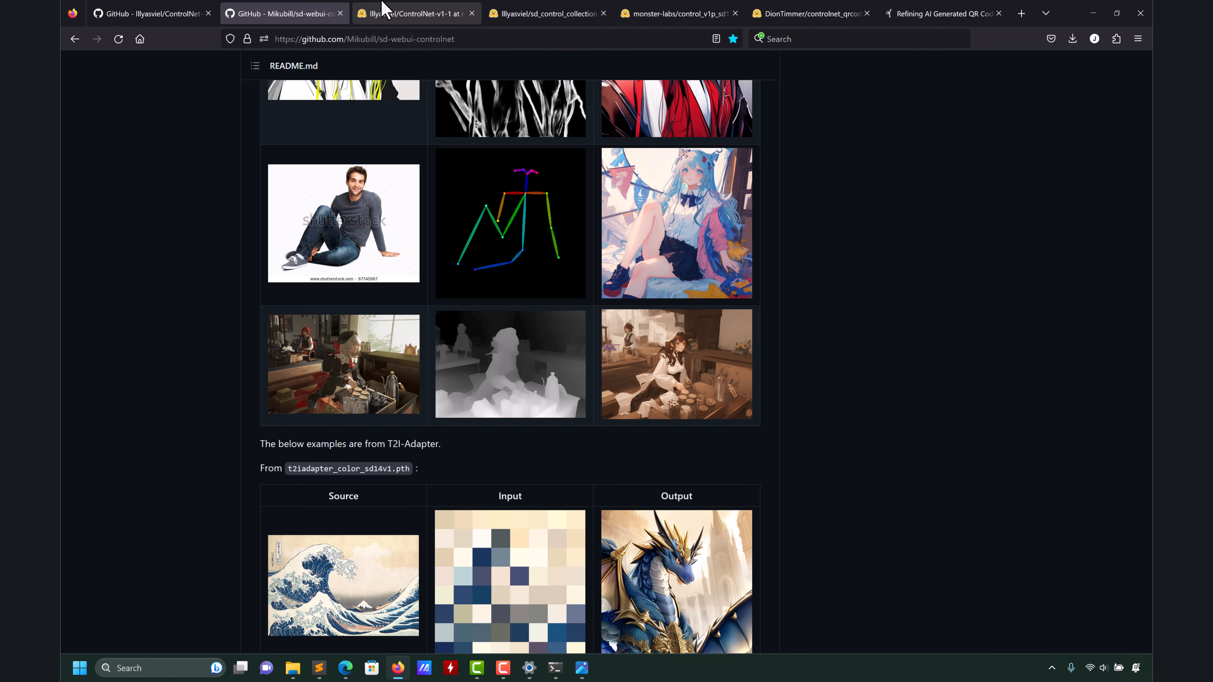
click(392, 8)
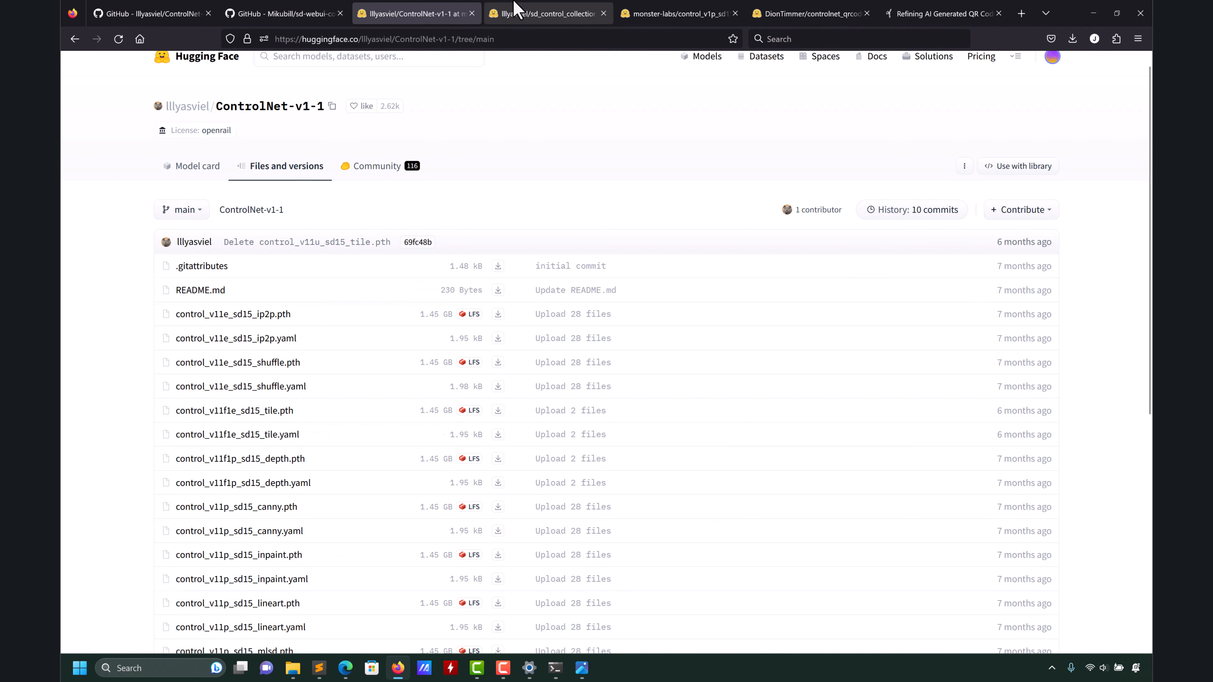
click(494, 9)
click(675, 10)
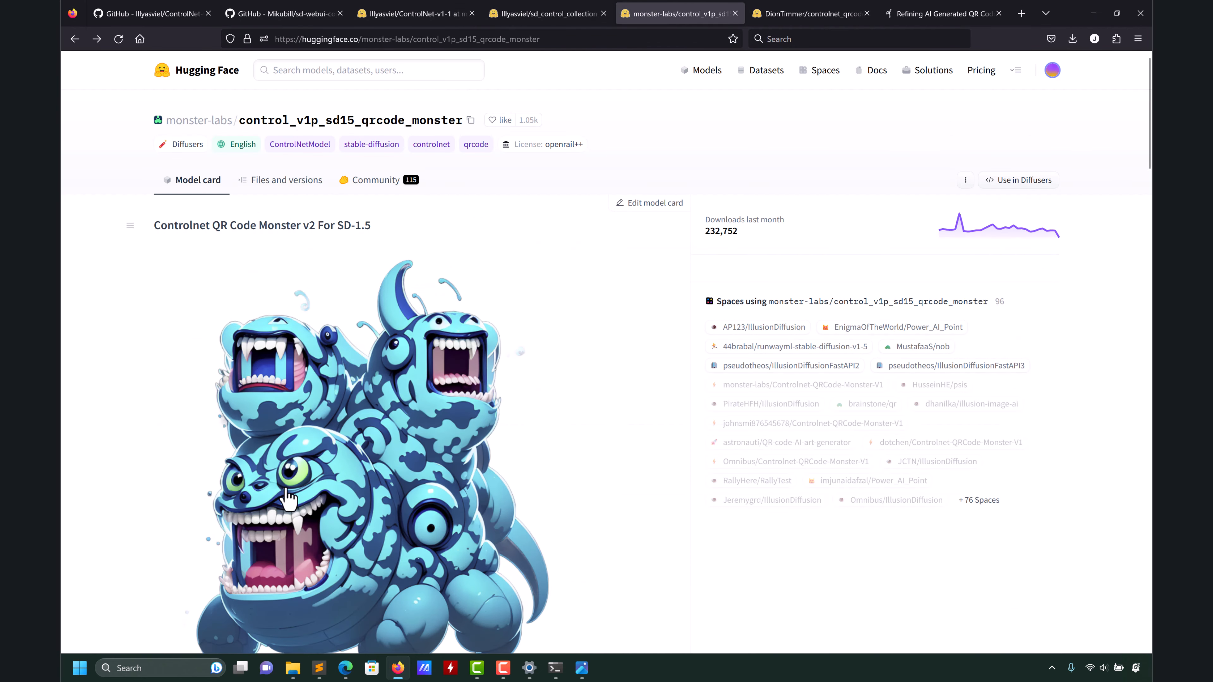
scroll(398, 478, down, 15)
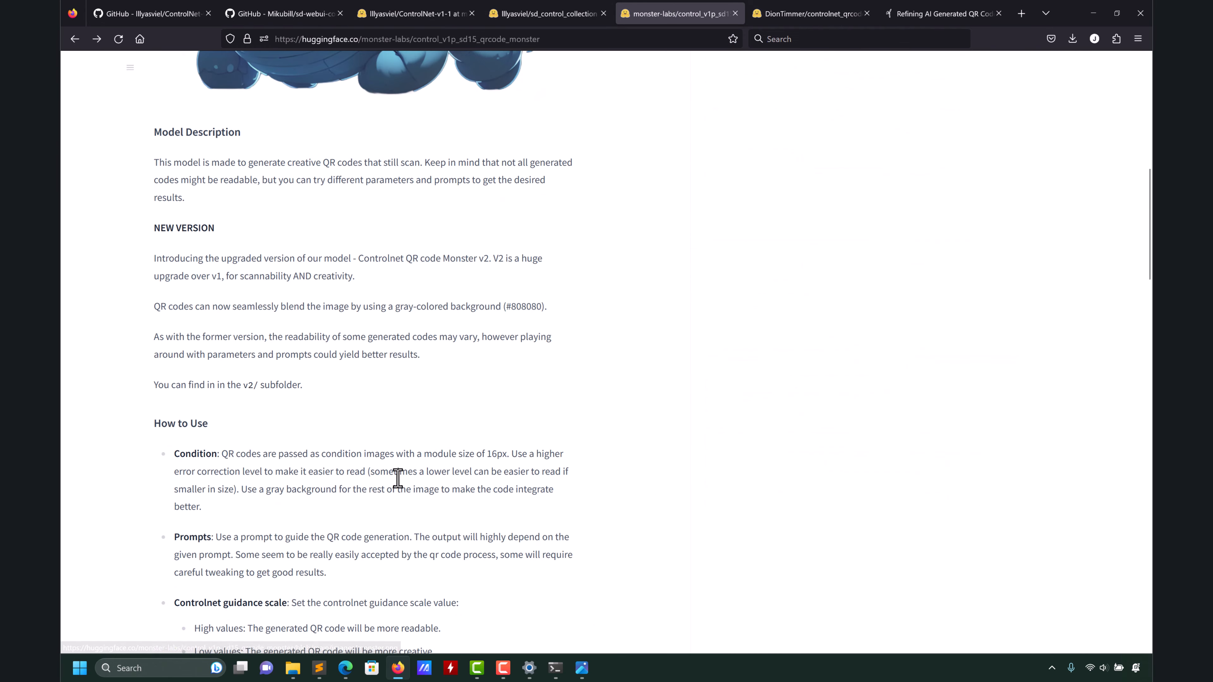
scroll(534, 514, up, 8)
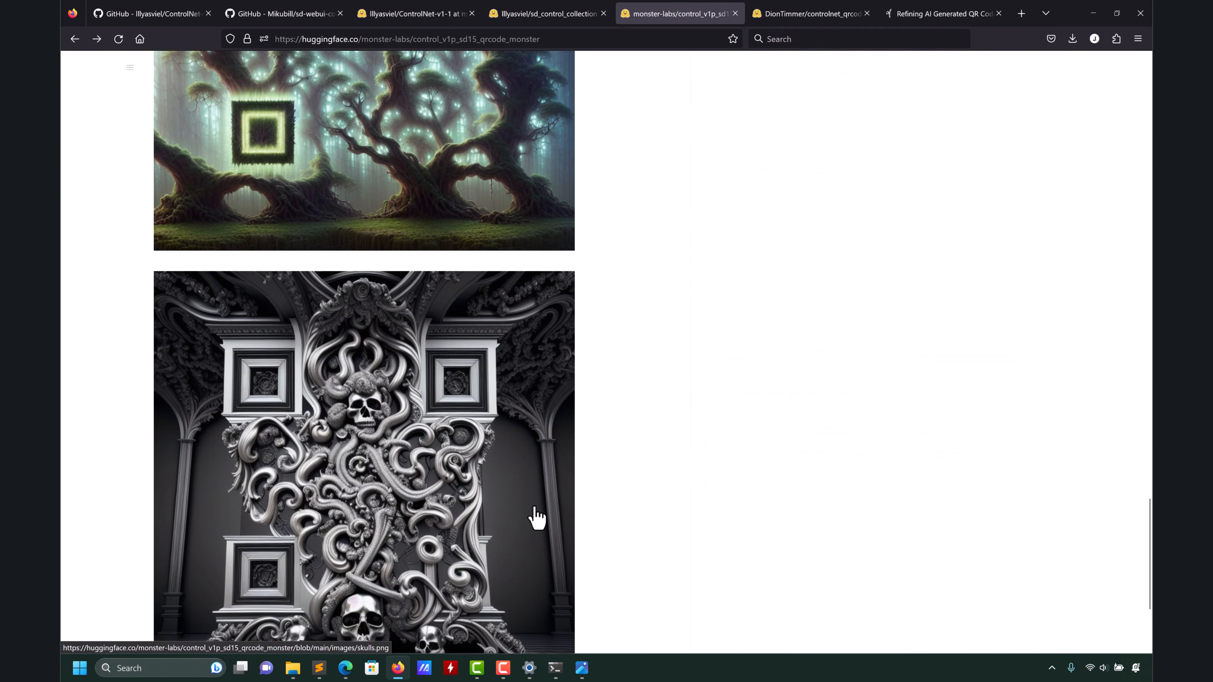
click(1094, 13)
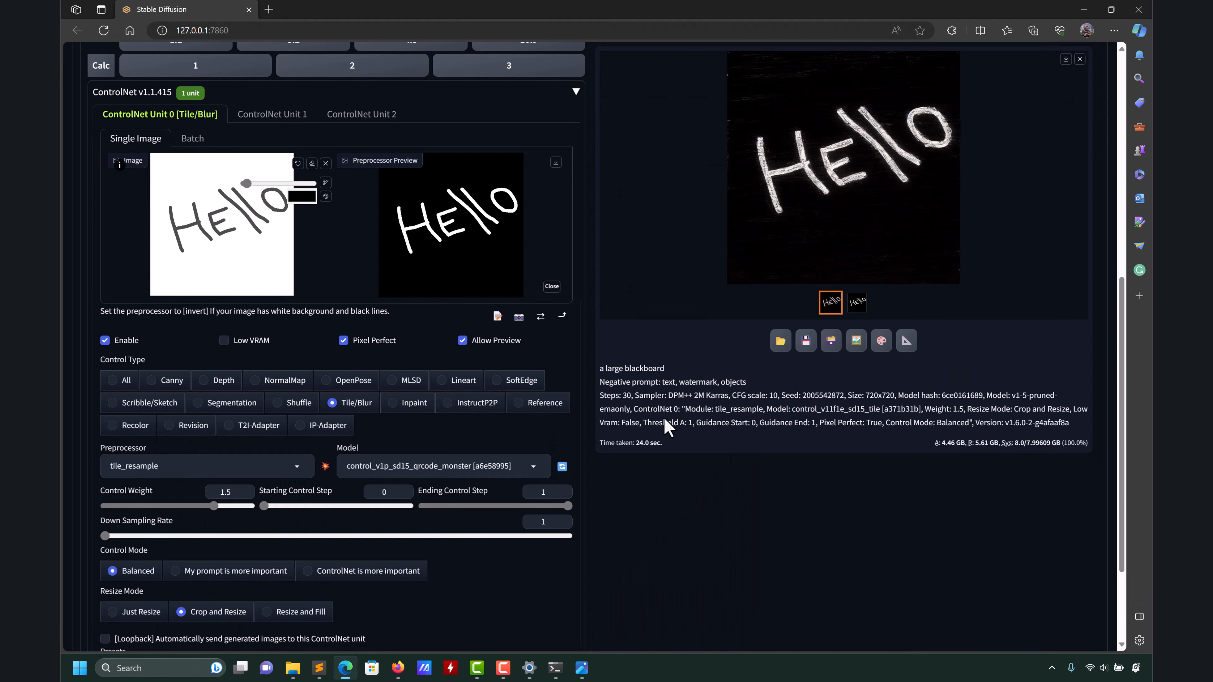
Disable ControlNet Unit 0 in the Stable Diffusion web UI and go back to the prompt.
scroll(669, 445, up, 10)
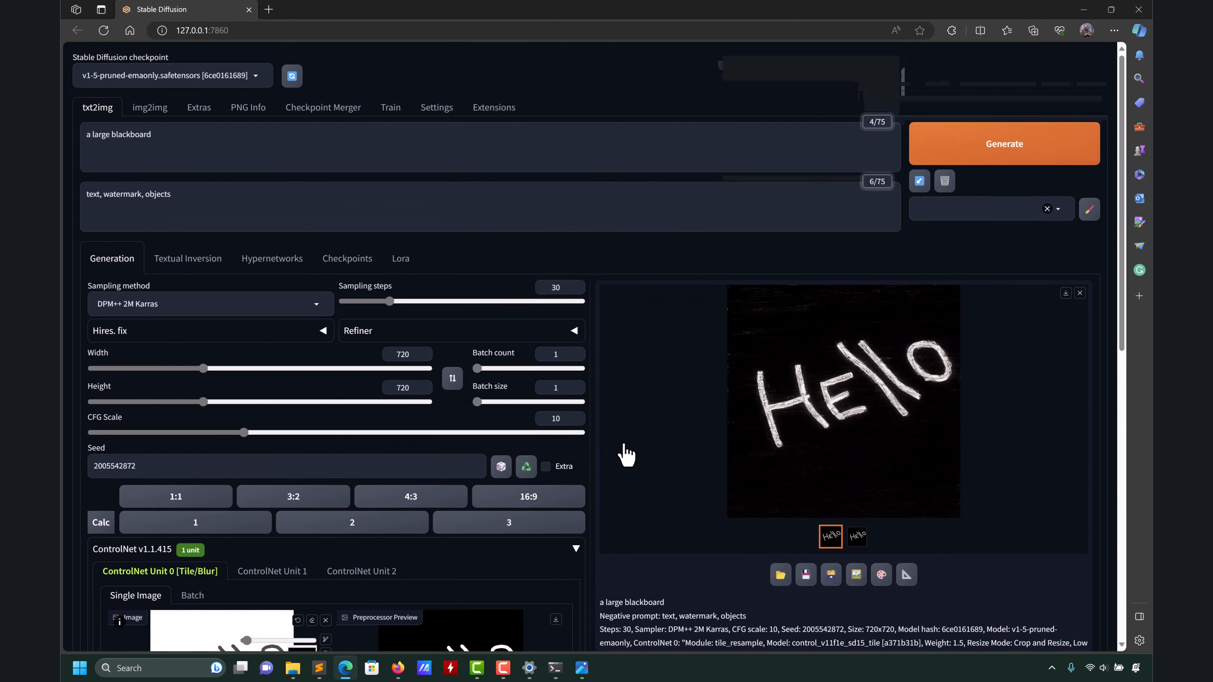
scroll(149, 618, down, 5)
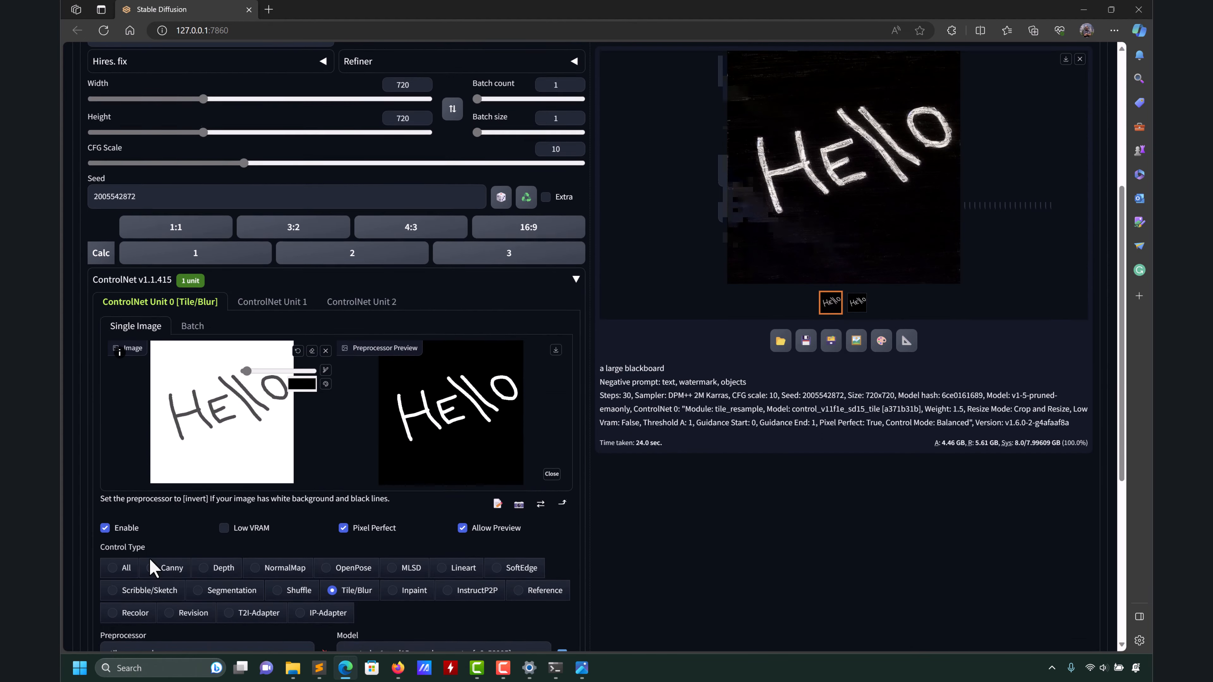
click(115, 531)
scroll(237, 536, up, 5)
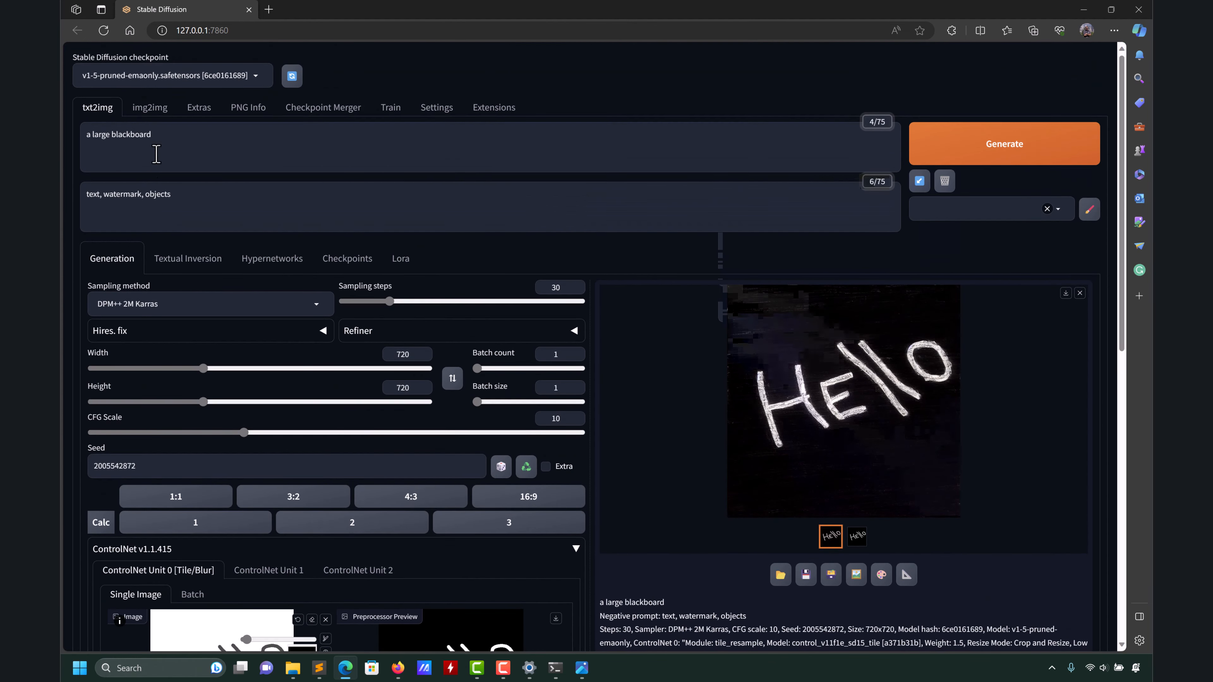
Replace the prompt with "a nebula", clear the negative prompt and generate the image.
drag(152, 134, 64, 141)
text(a n)
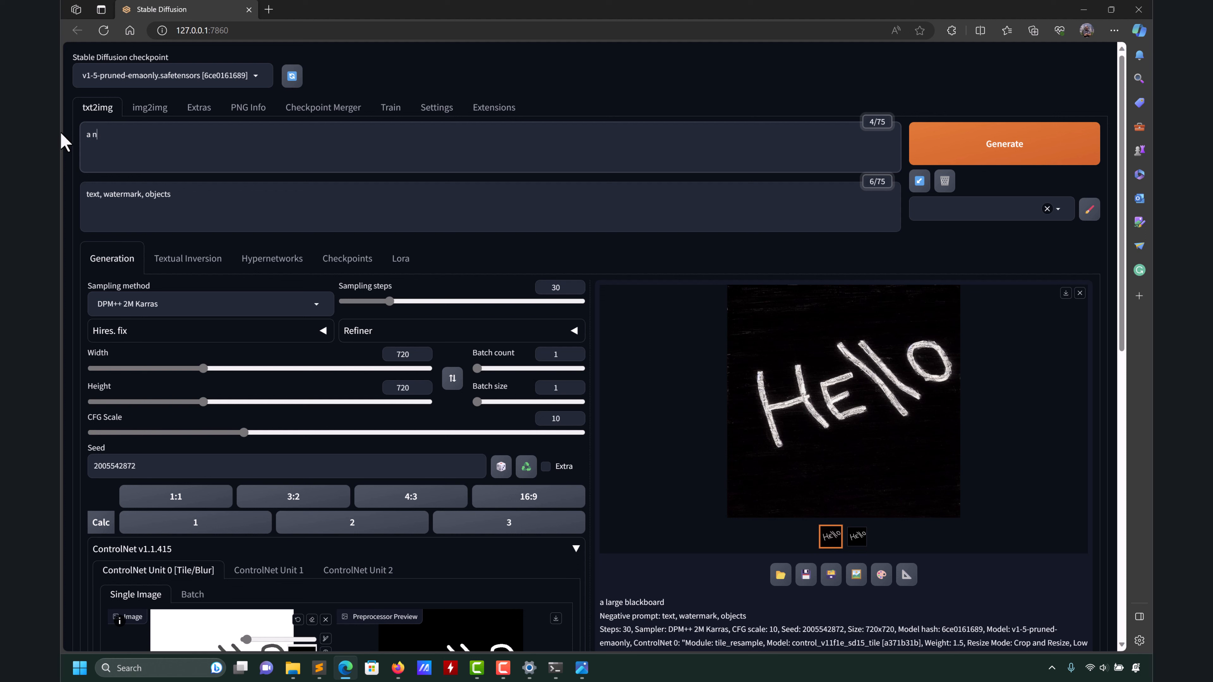
text(ebula)
triple_click(160, 196)
key(BackSpace)
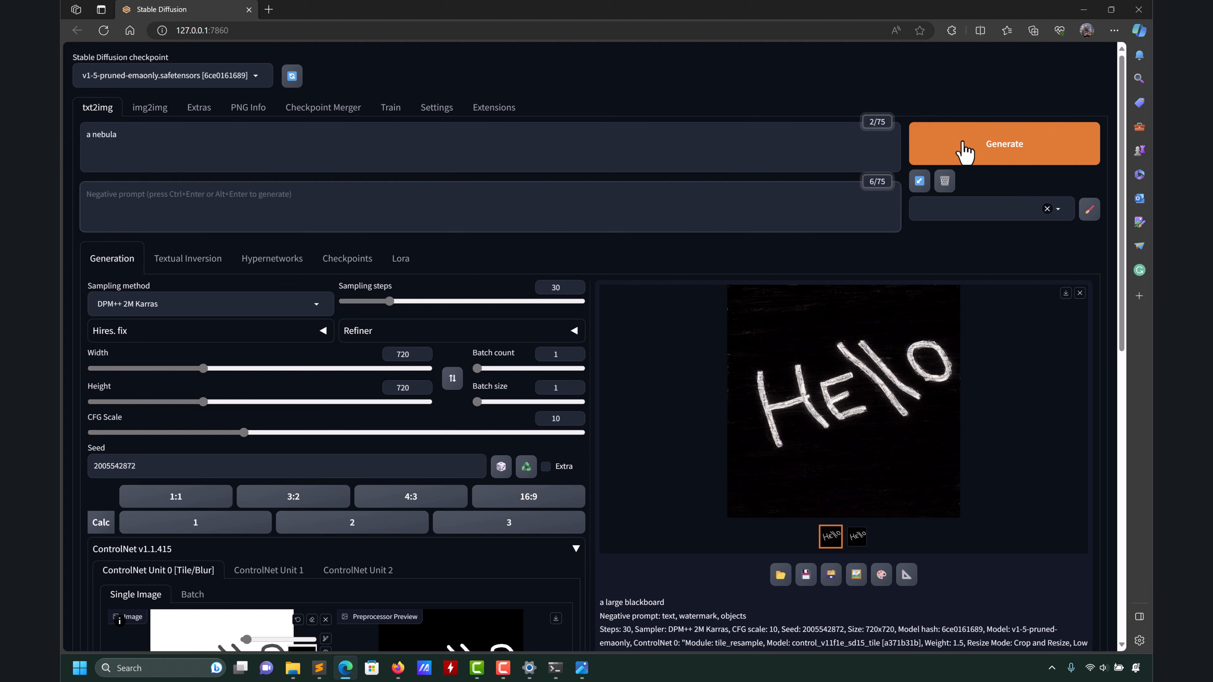
click(976, 152)
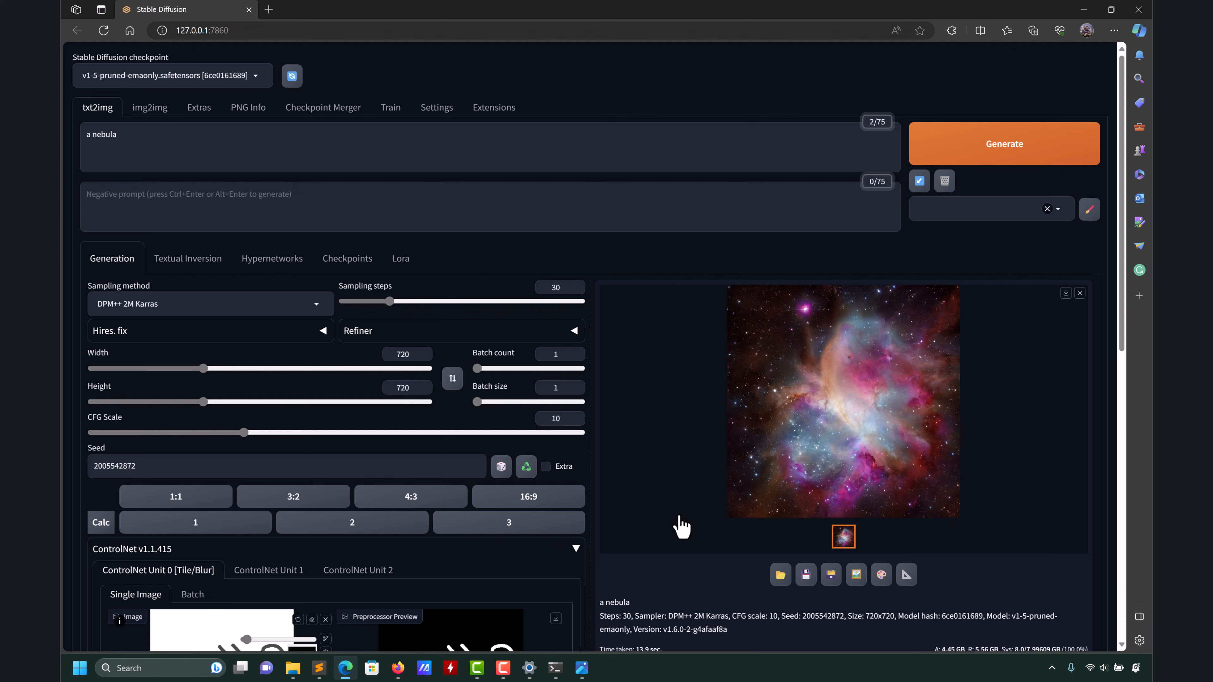
Replace the handwritten Hello image in ControlNet Unit 0 with the bit.ly QR code image from the images-support folder.
scroll(682, 525, down, 4)
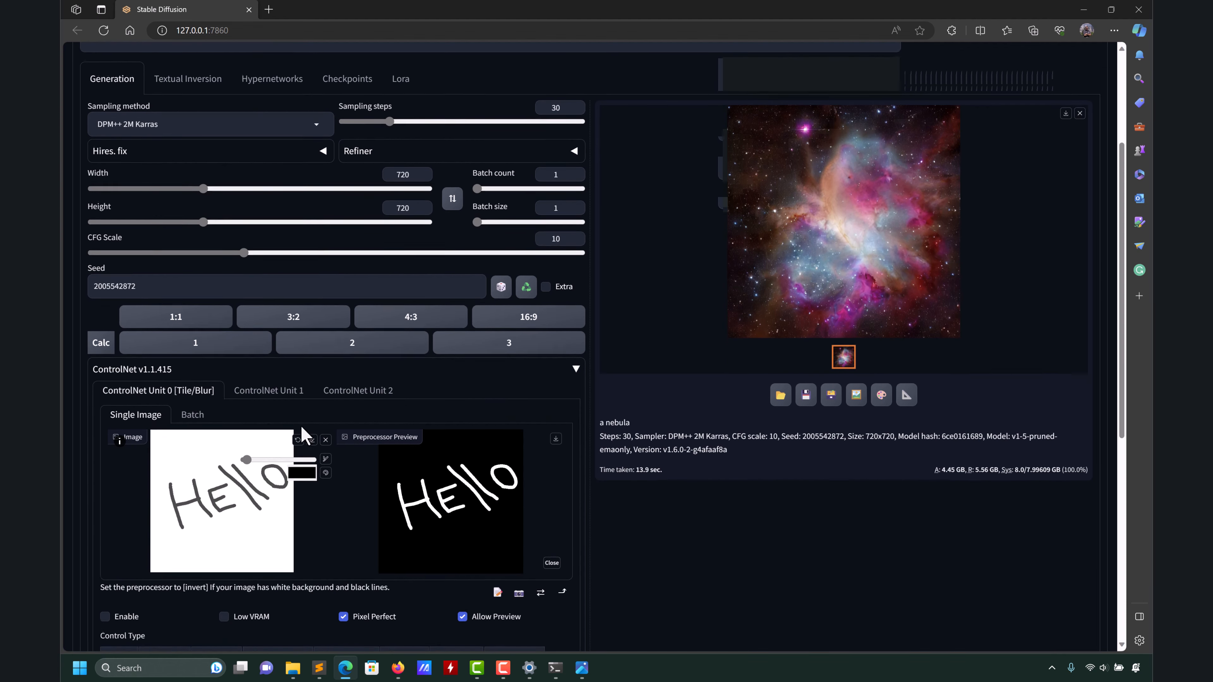
click(326, 436)
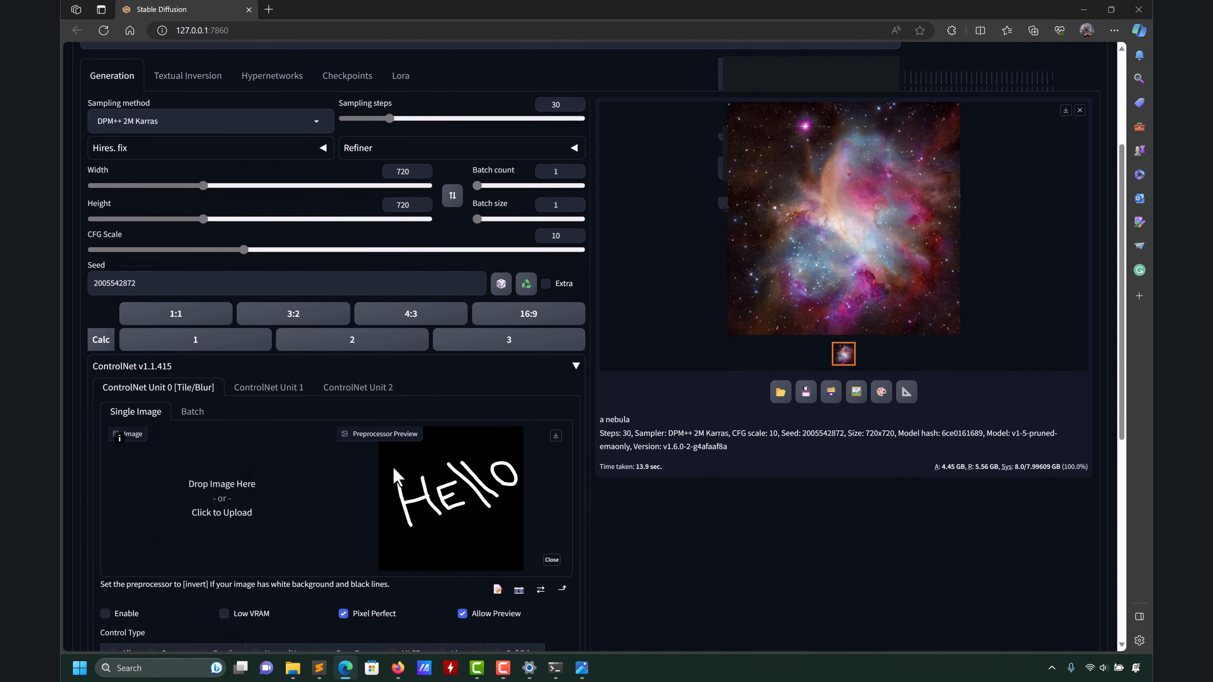
click(553, 560)
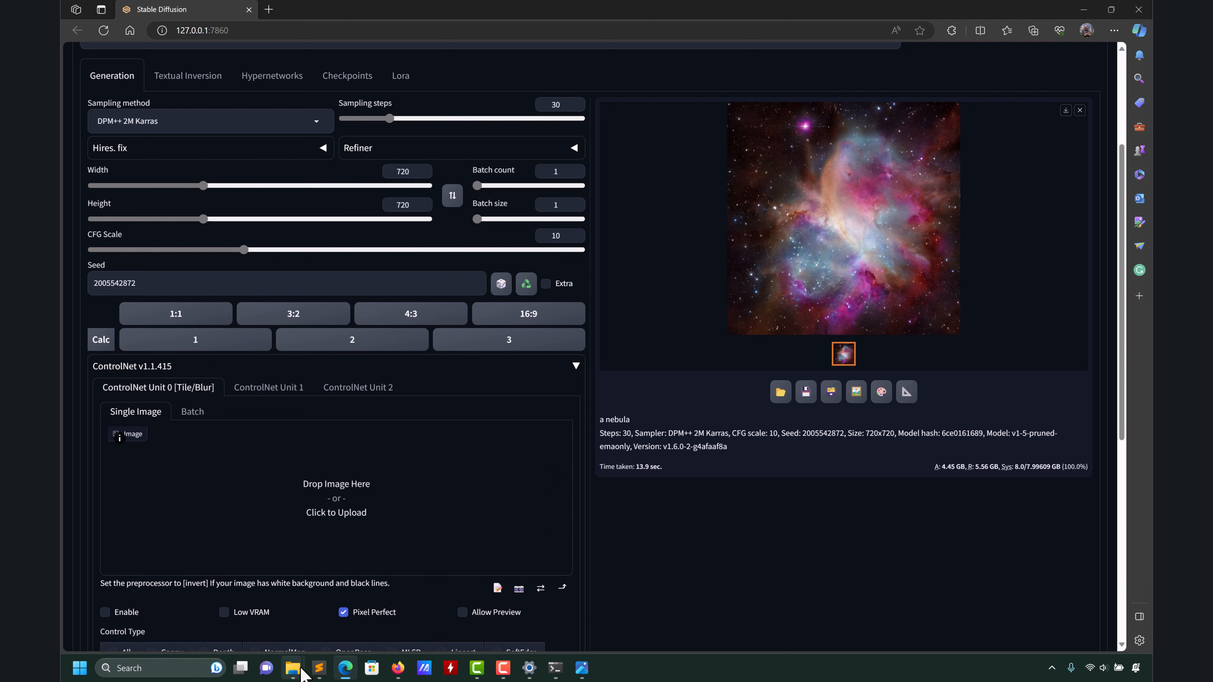
mouse_move(294, 668)
click(249, 601)
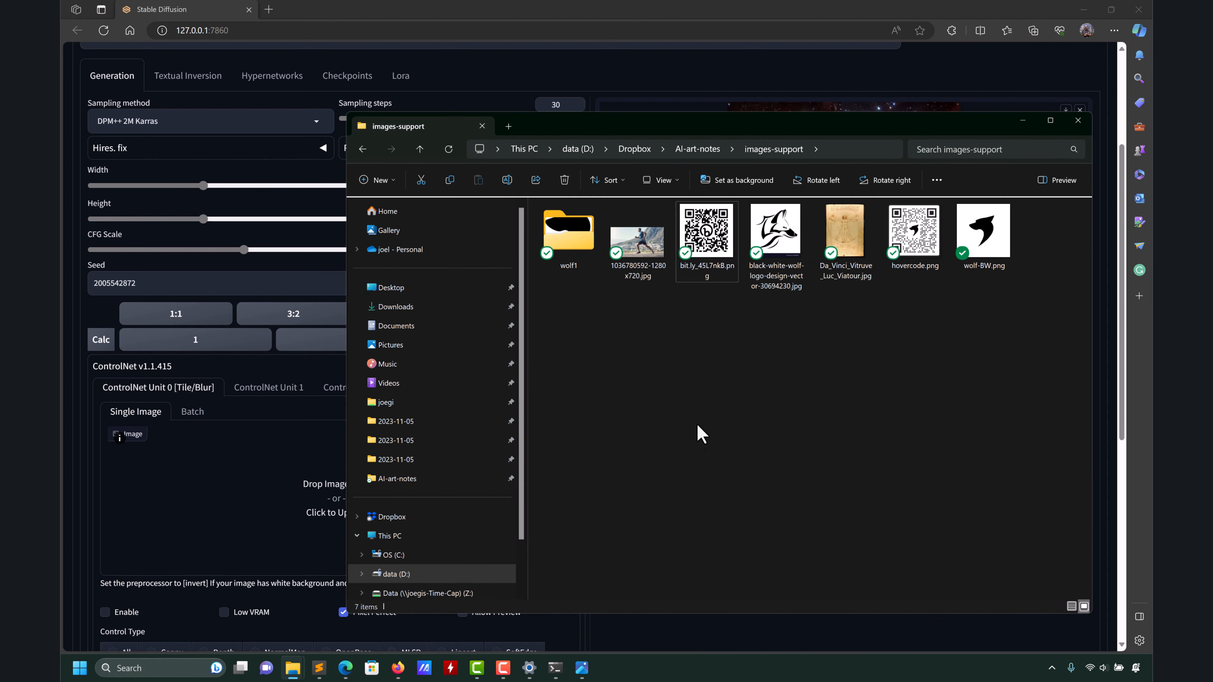
drag(716, 232, 241, 514)
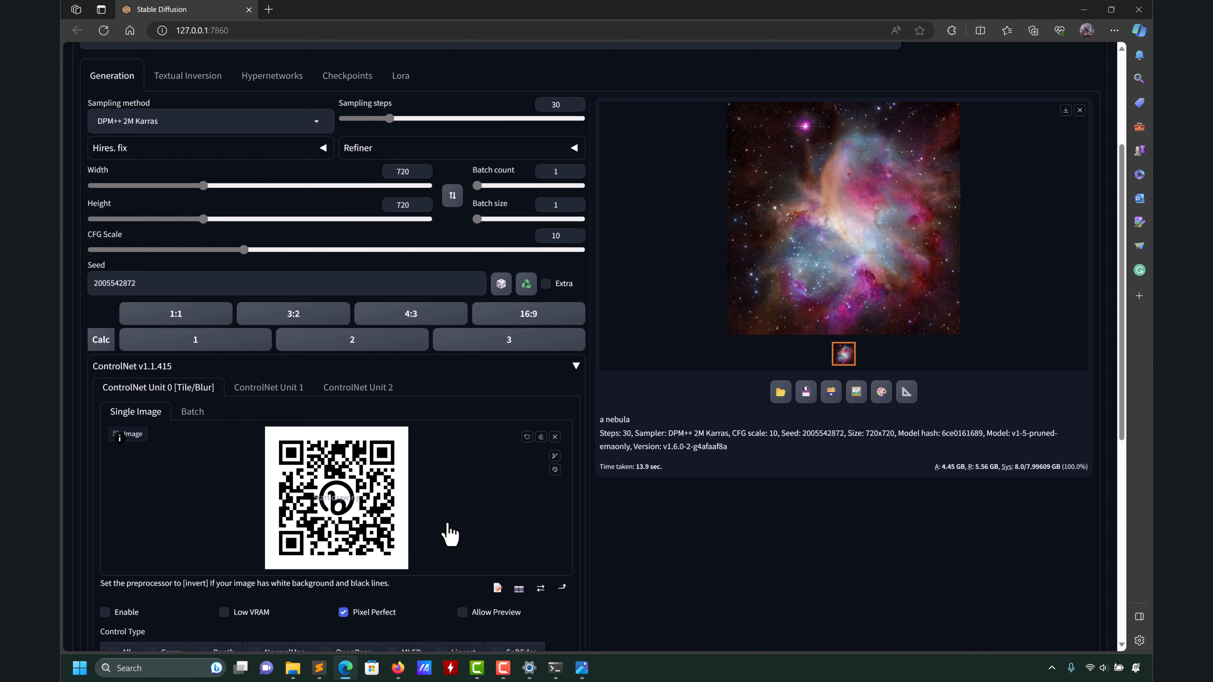
Set ControlNet Unit 0's control type to All with preprocessor none, and run the preprocessor preview.
scroll(441, 526, down, 4)
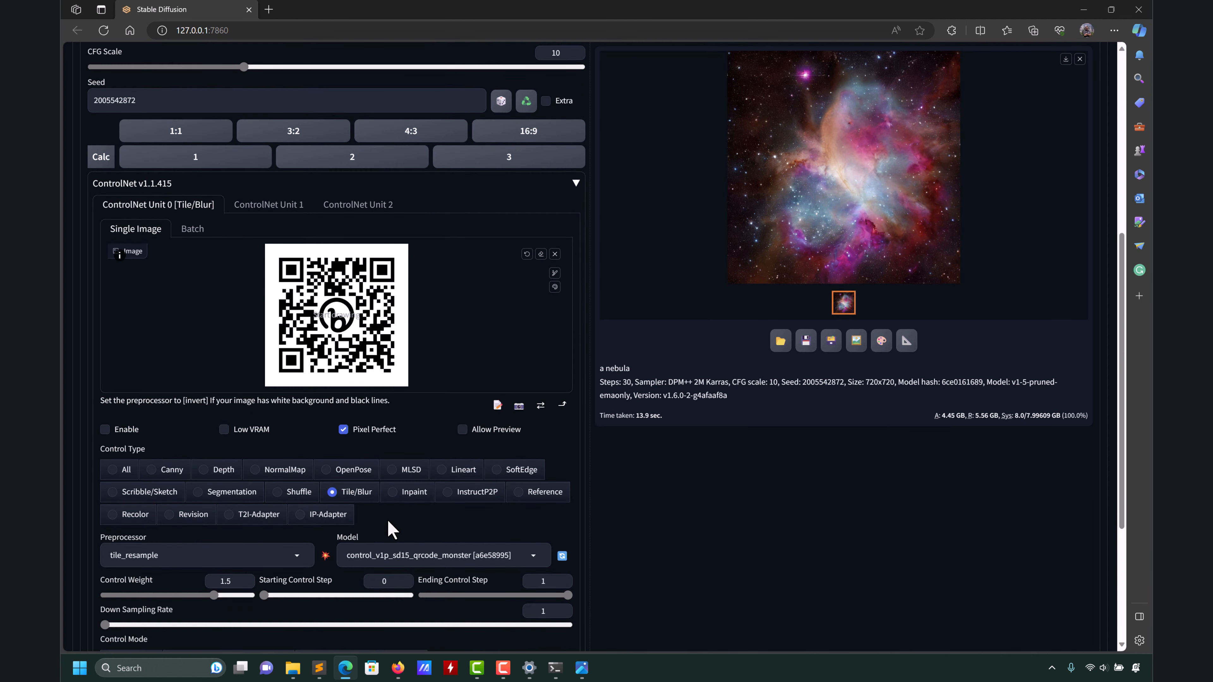
click(297, 555)
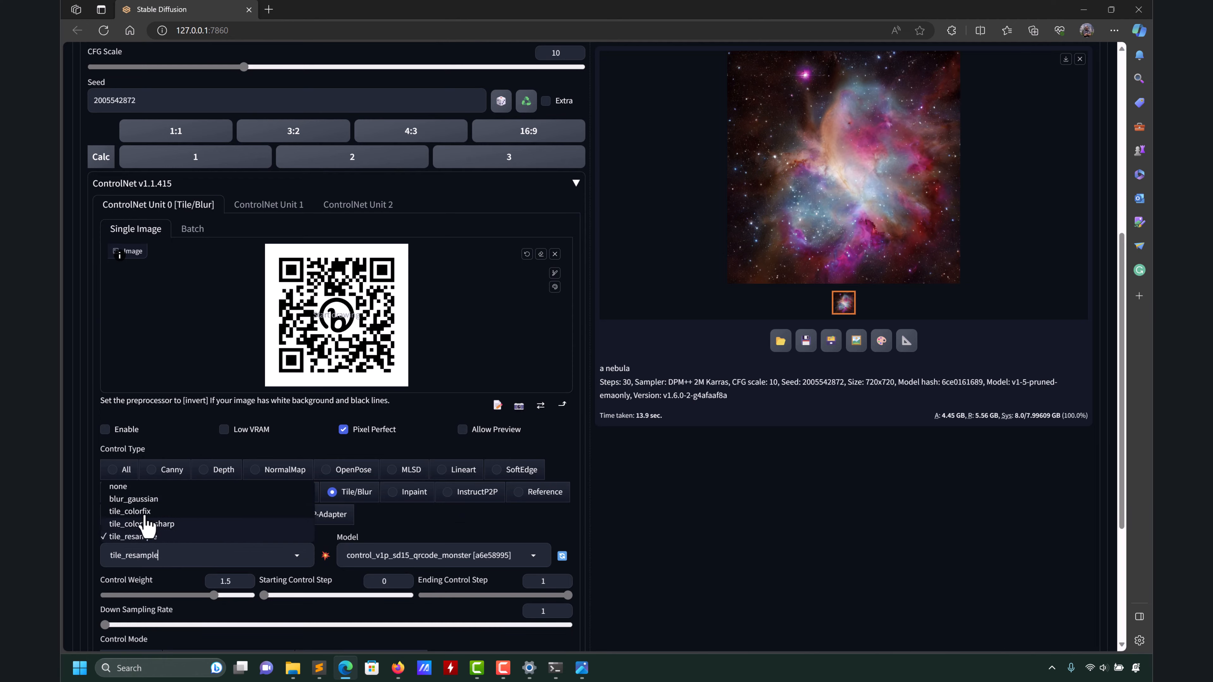
click(126, 525)
scroll(138, 516, up, 7)
scroll(138, 516, down, 8)
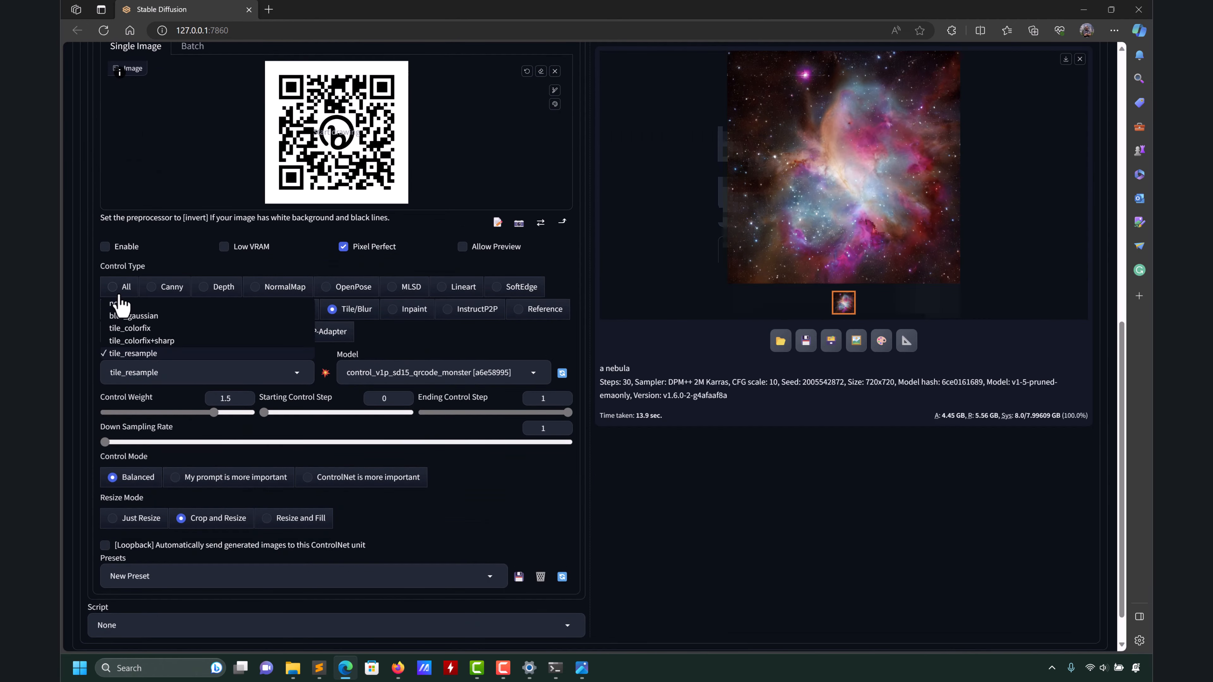
click(297, 372)
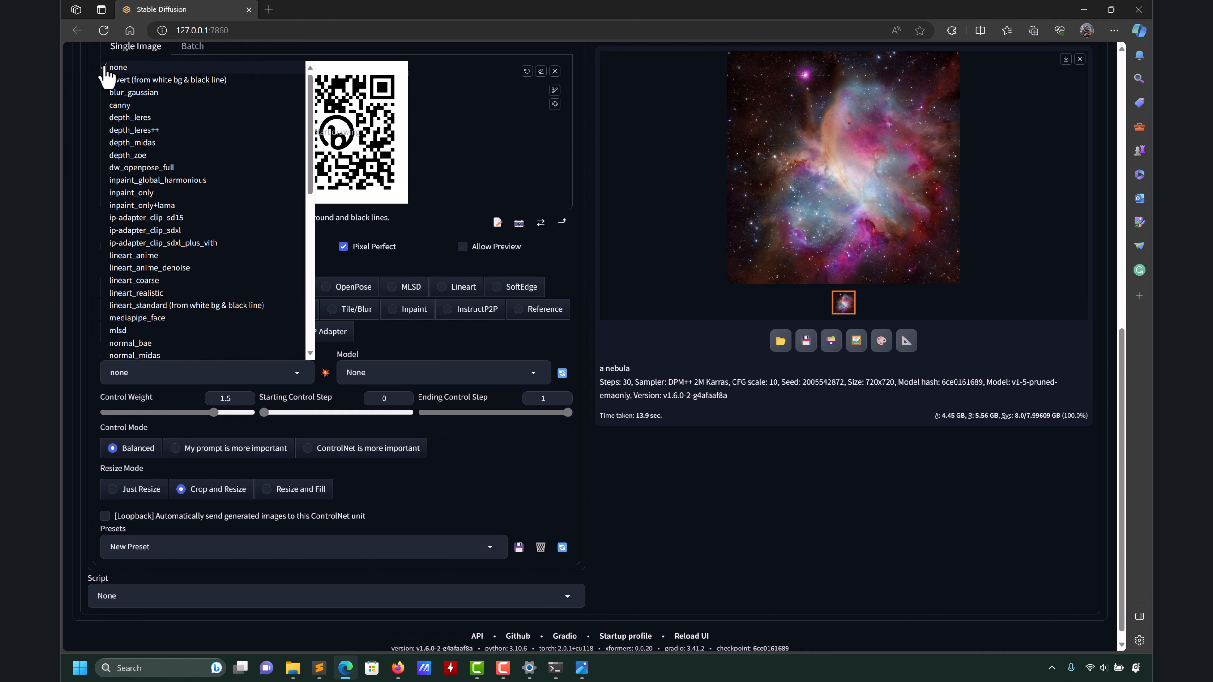
click(133, 71)
click(325, 373)
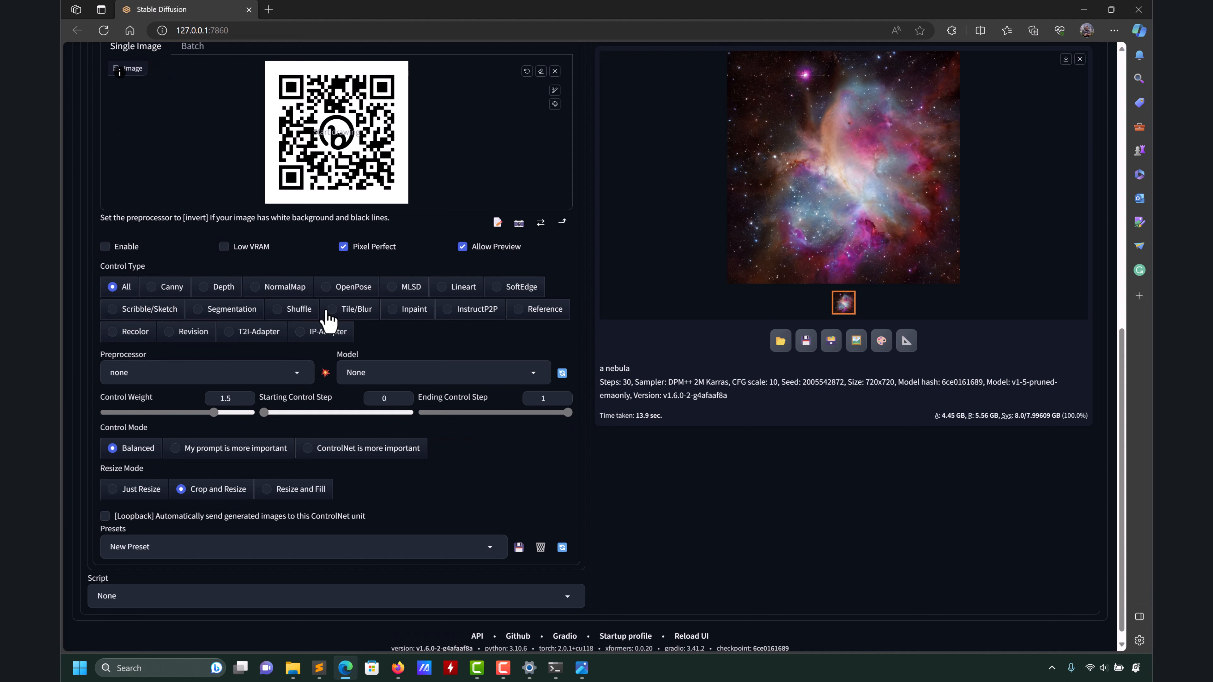
Try the invert (from white bg & black line) preprocessor on the QR code and preview it.
scroll(371, 258, up, 4)
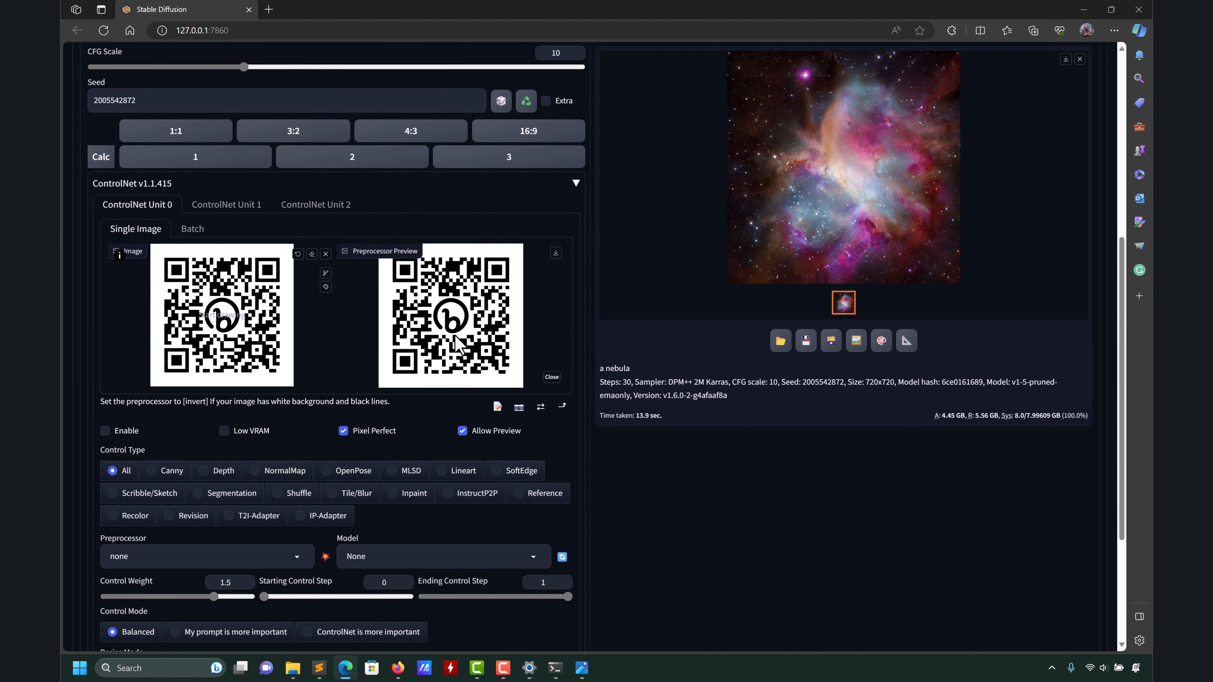
click(299, 565)
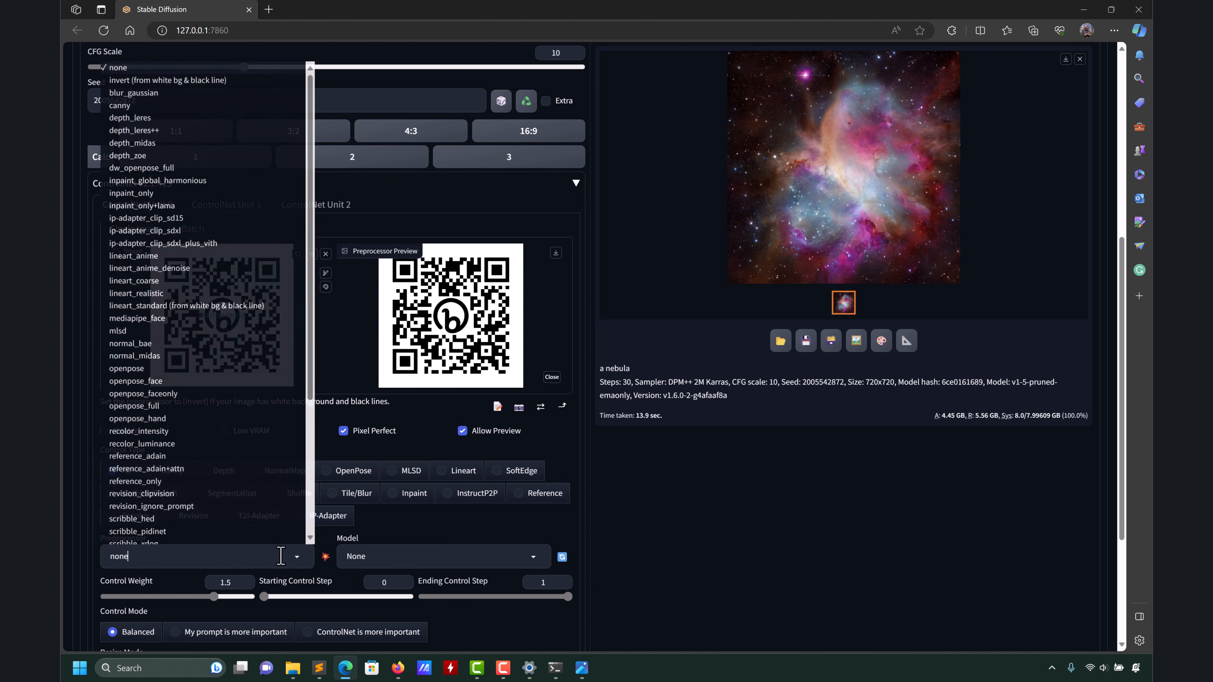
click(215, 80)
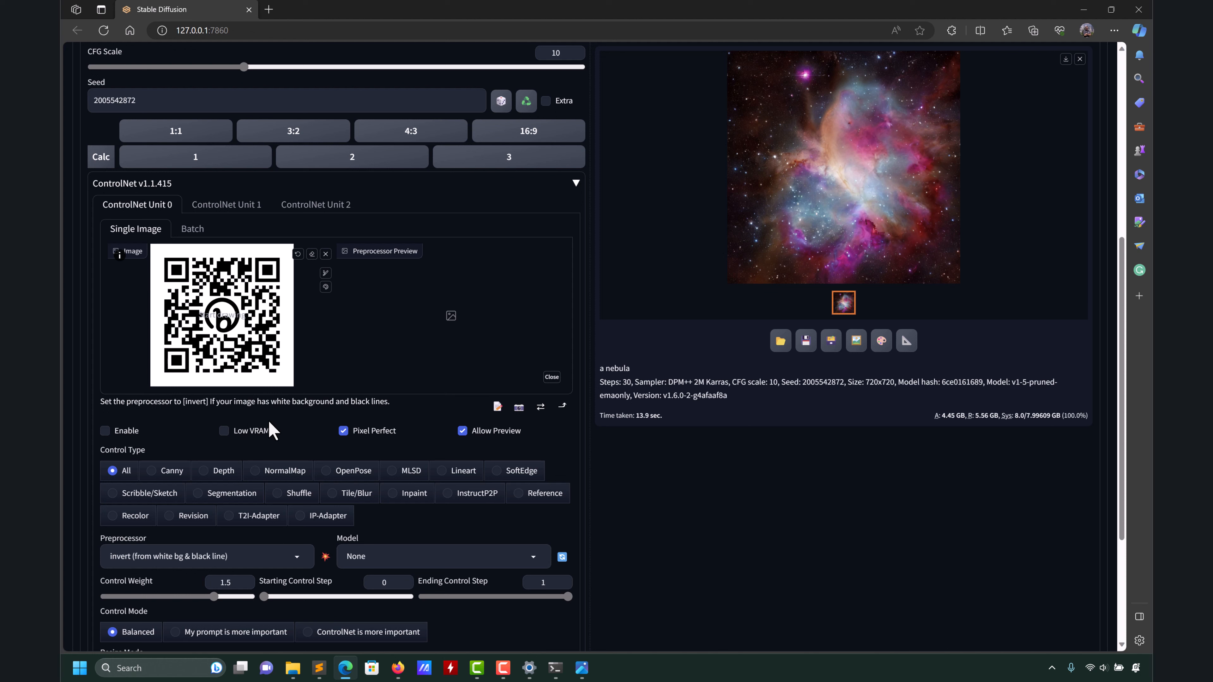
click(325, 556)
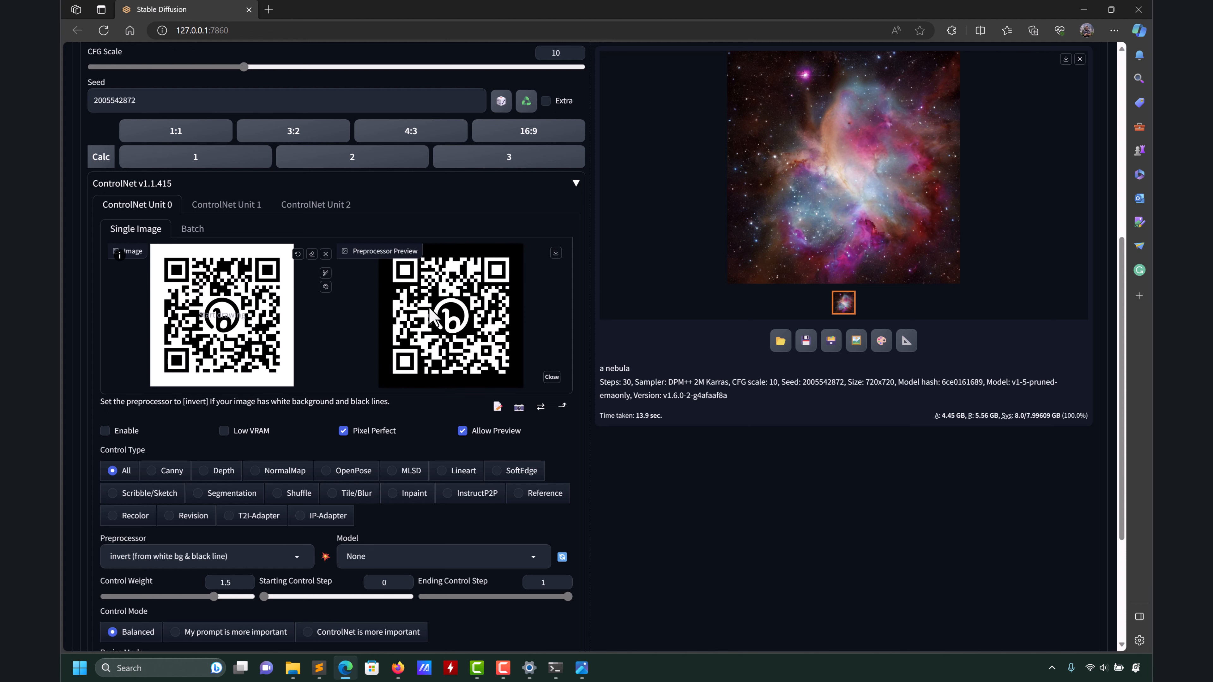
Set the preprocessor back to none, refresh the preview and choose the control_v1p_sd15_qrcode_monster [a6e58995] model.
click(303, 559)
scroll(122, 84, up, 1)
click(120, 69)
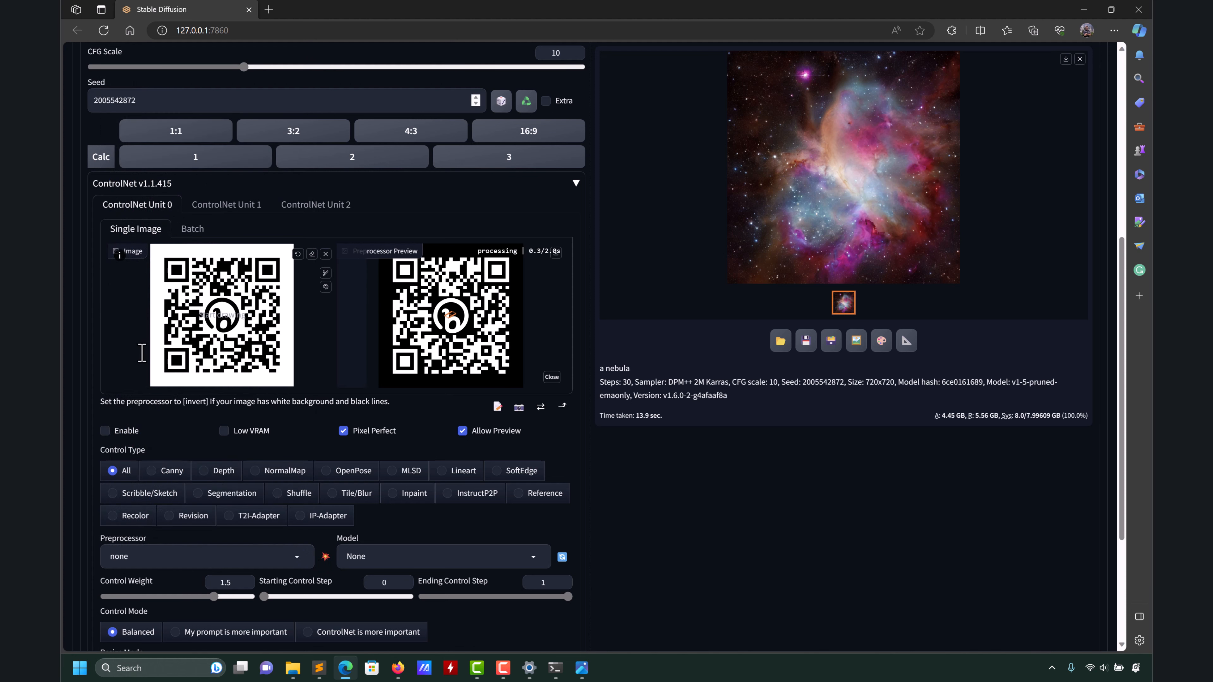
click(325, 558)
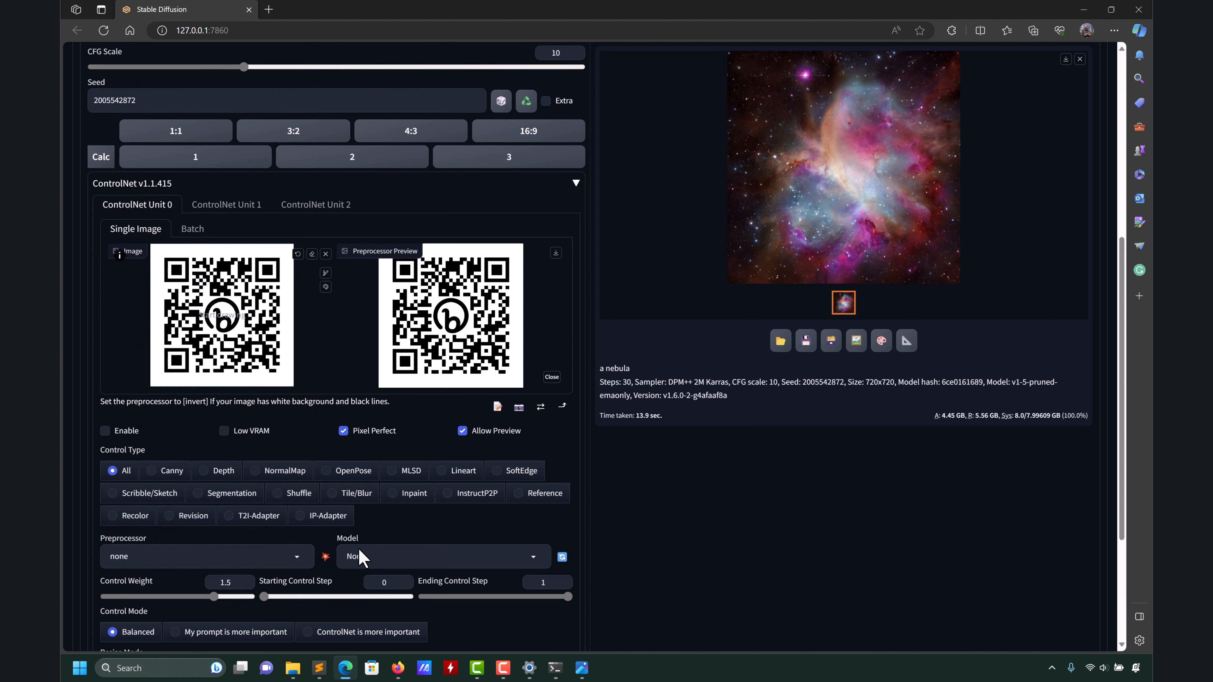
click(534, 557)
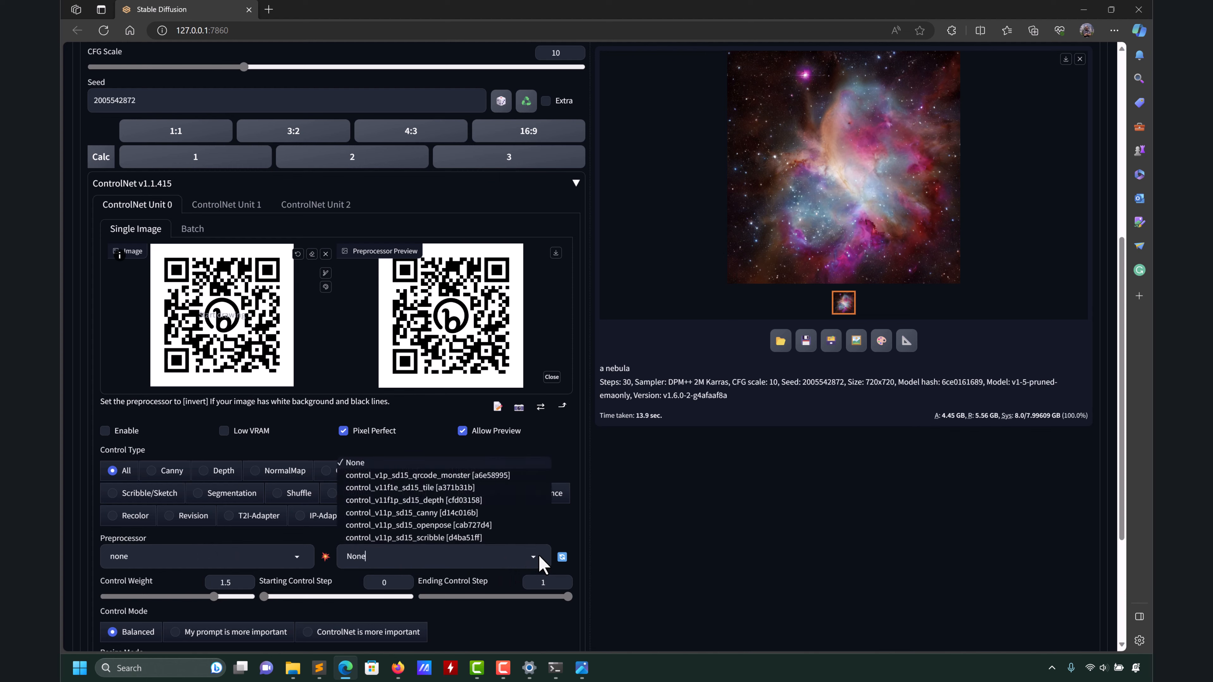
click(512, 525)
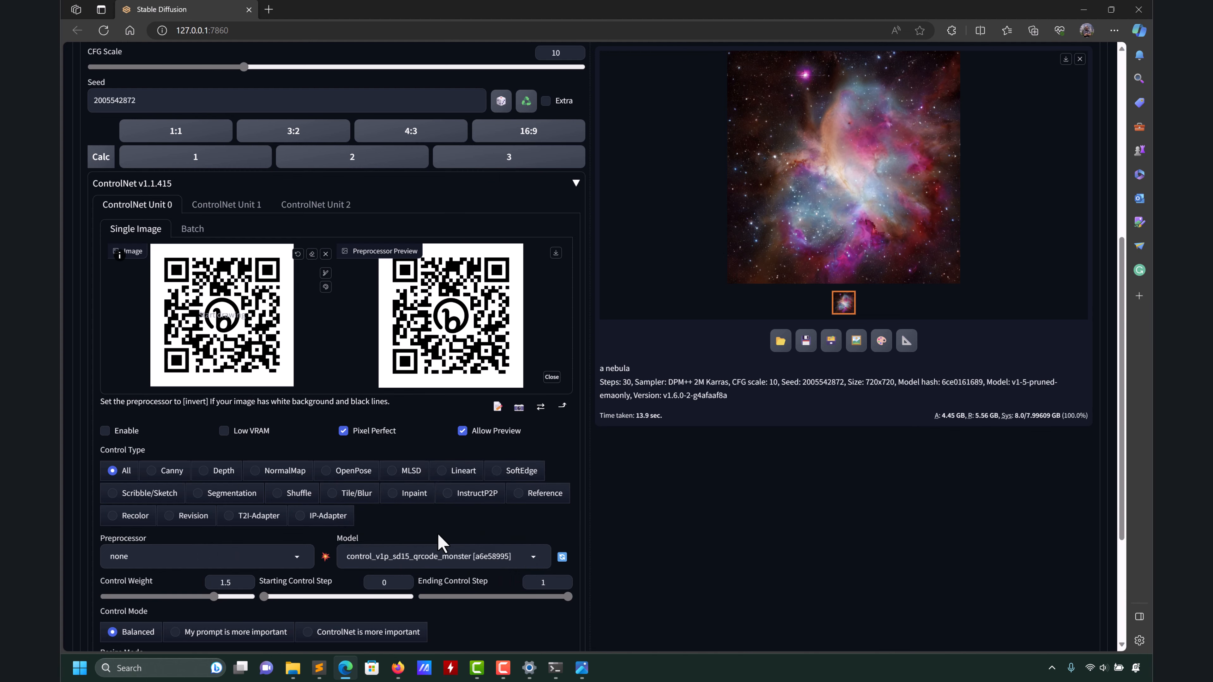
Generate the nebula image with ControlNet Unit 0 still disabled.
scroll(549, 525, up, 8)
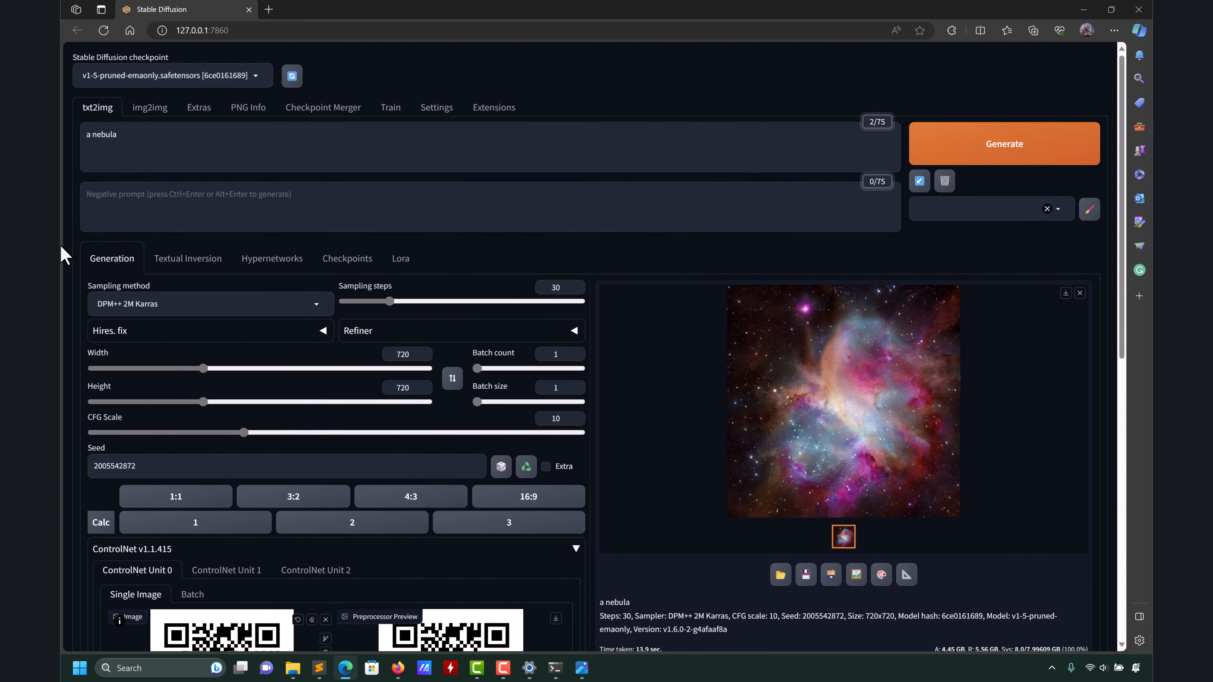
scroll(638, 372, down, 8)
scroll(642, 381, up, 8)
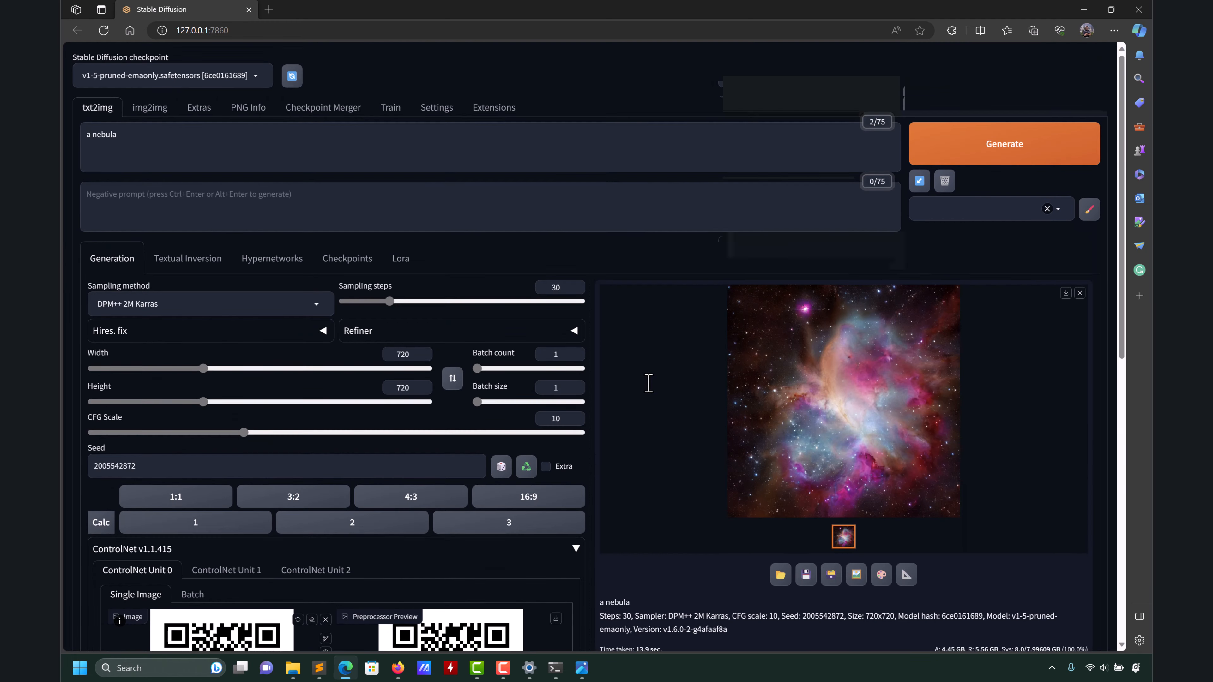
click(991, 155)
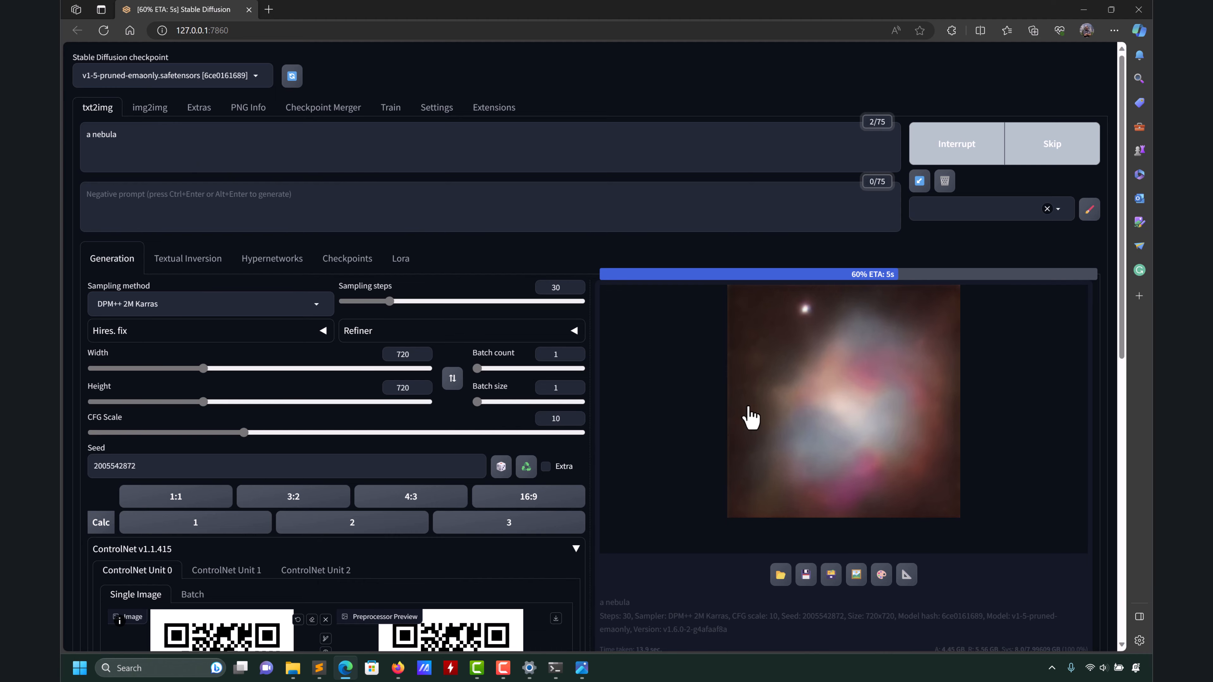
Enable ControlNet Unit 0 and generate the nebula image guided by the QR code.
scroll(610, 490, down, 4)
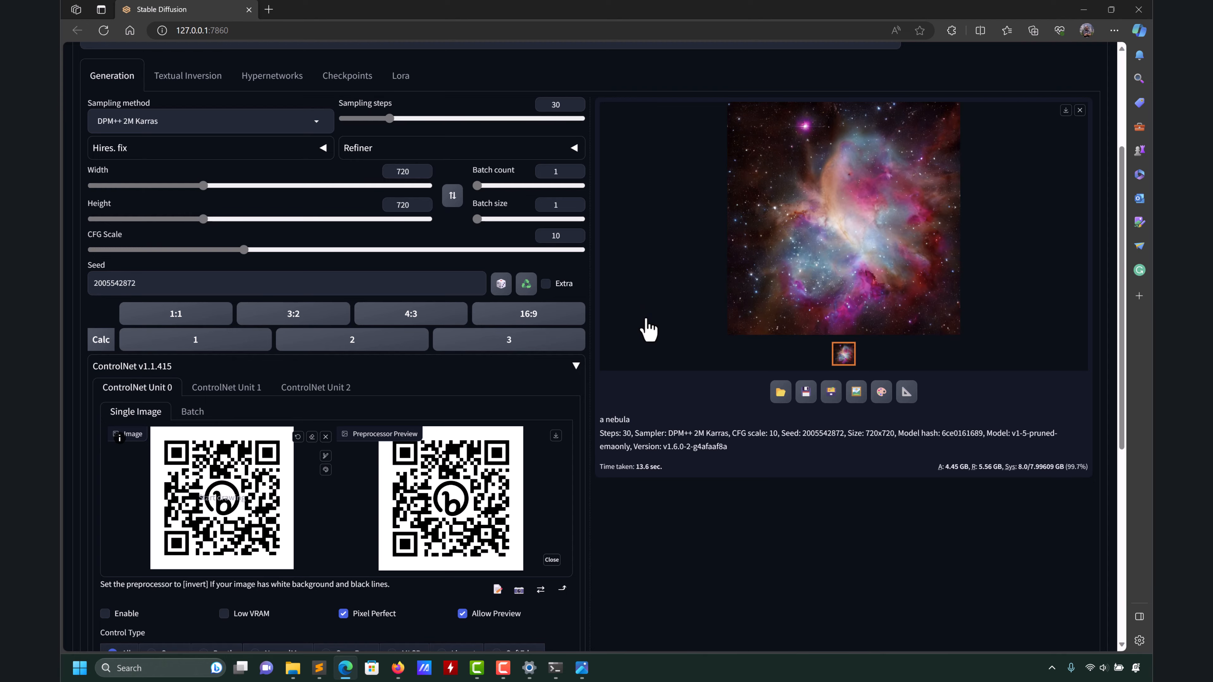
scroll(648, 330, down, 8)
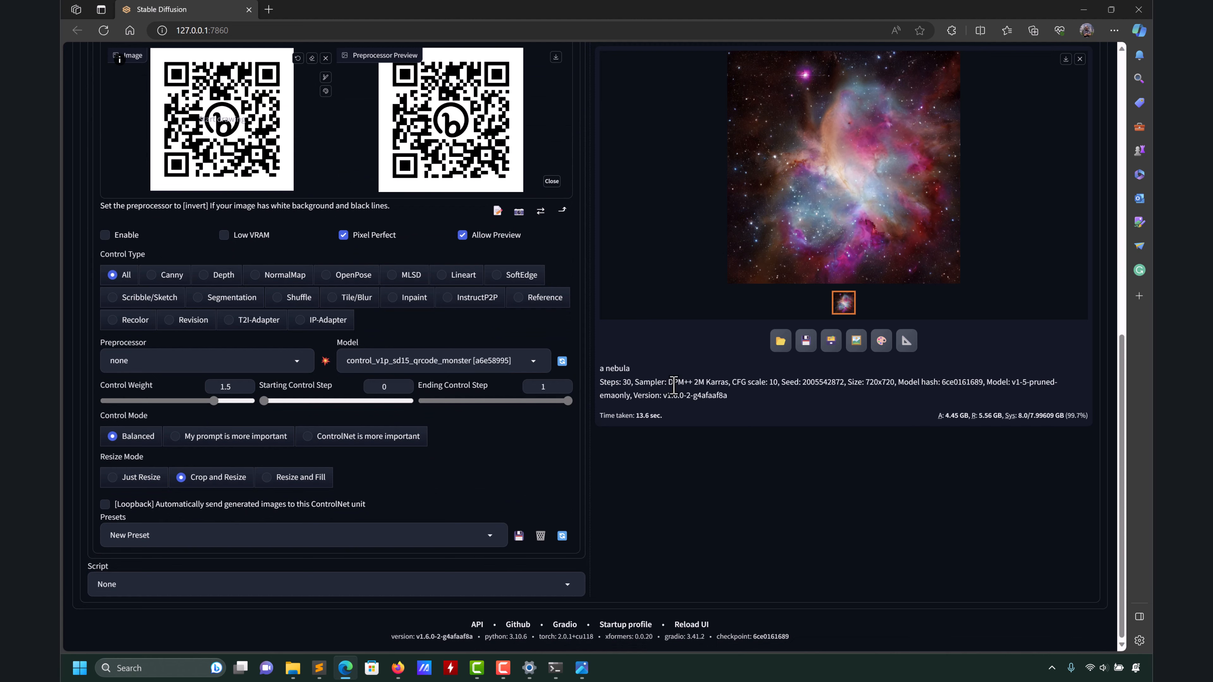
scroll(673, 386, up, 2)
click(125, 329)
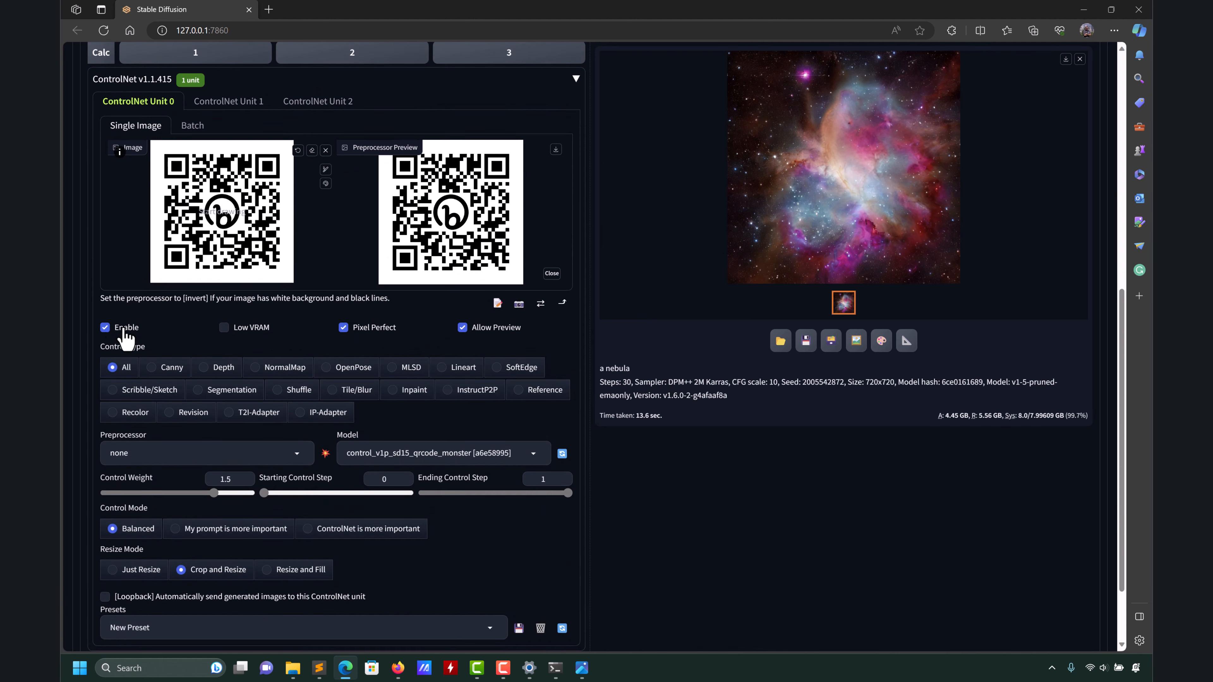
scroll(621, 342, up, 10)
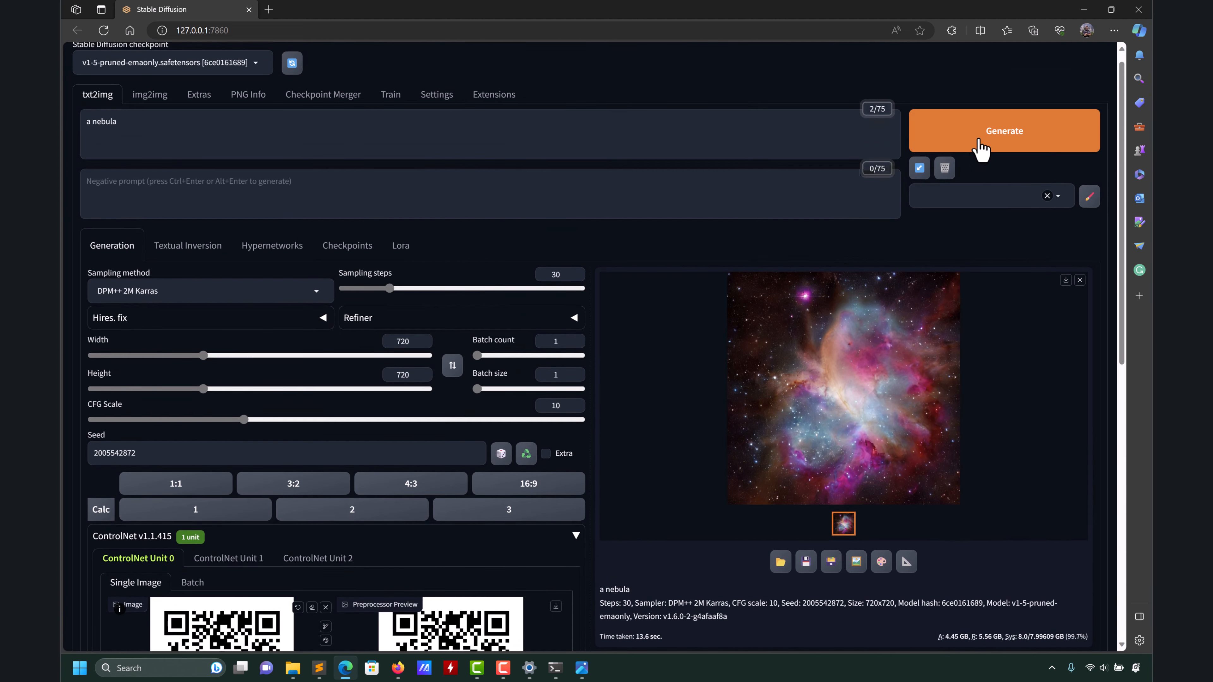
click(981, 149)
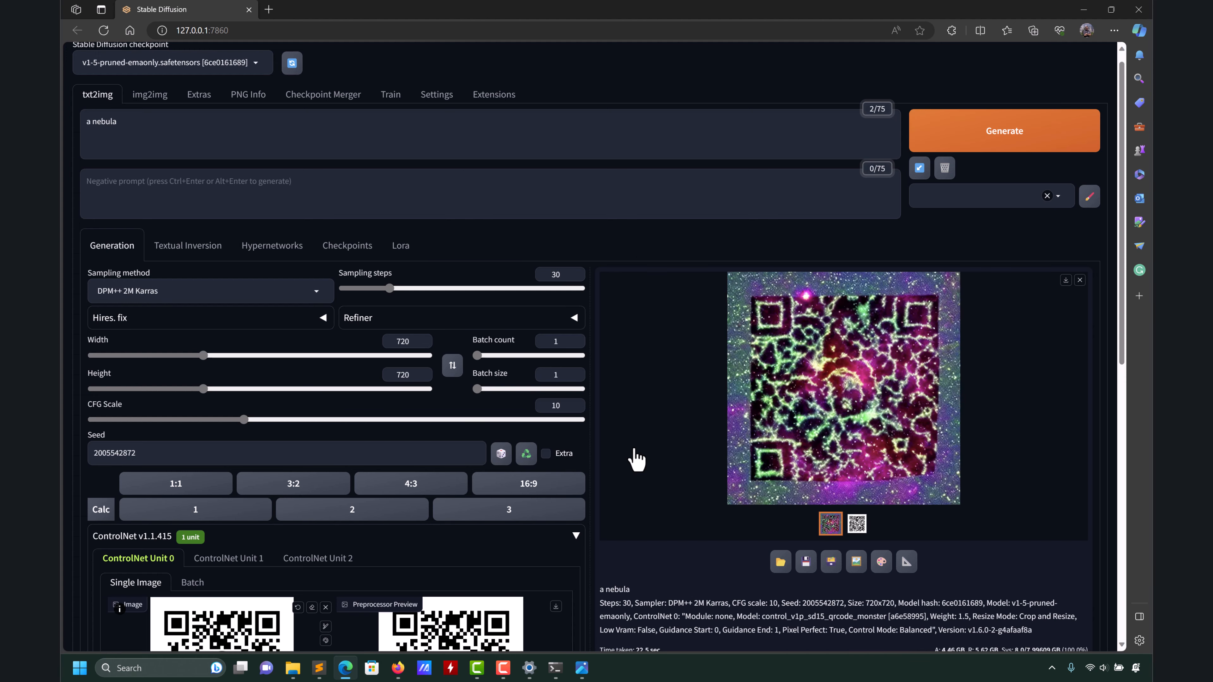
Set the ControlNet control weight to 1.65, the sampling steps to 40 and the CFG scale to 12.
scroll(627, 456, down, 4)
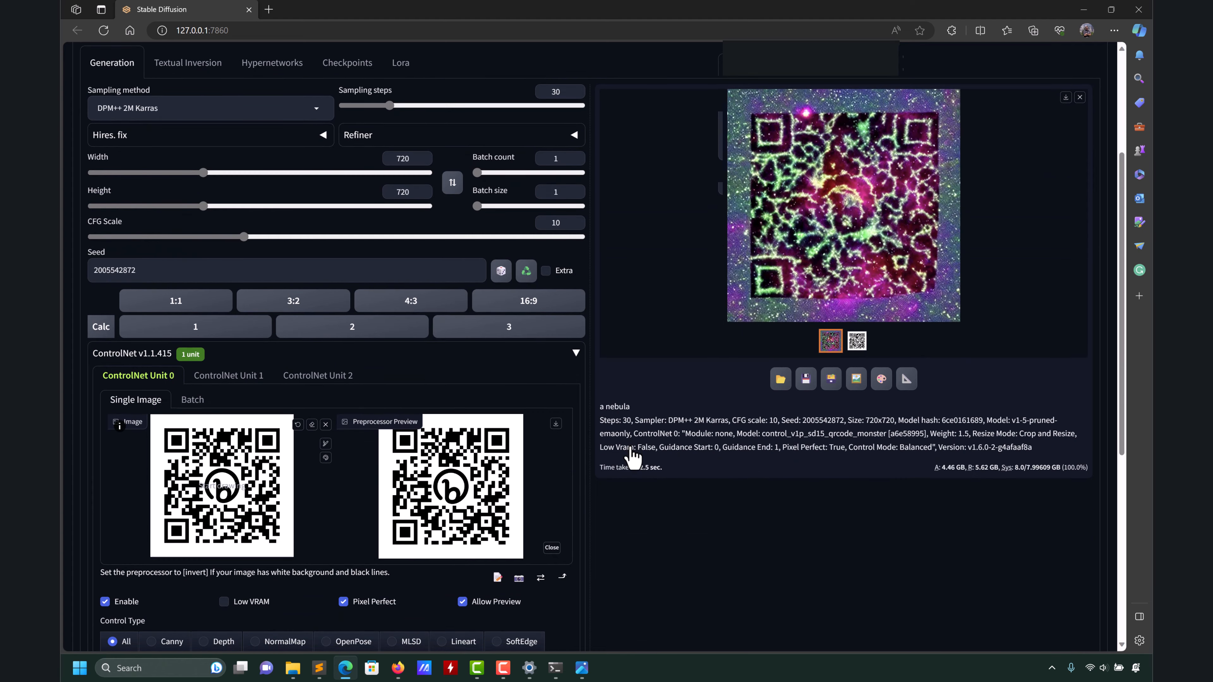
scroll(599, 453, down, 8)
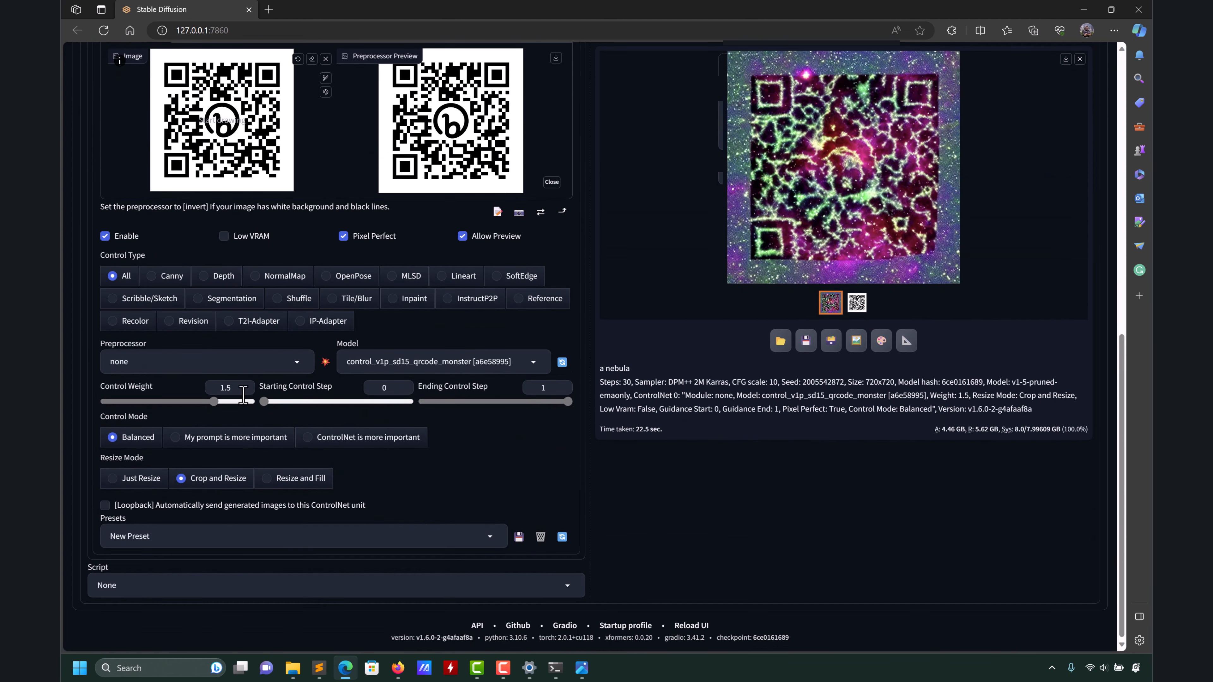
drag(211, 403, 223, 403)
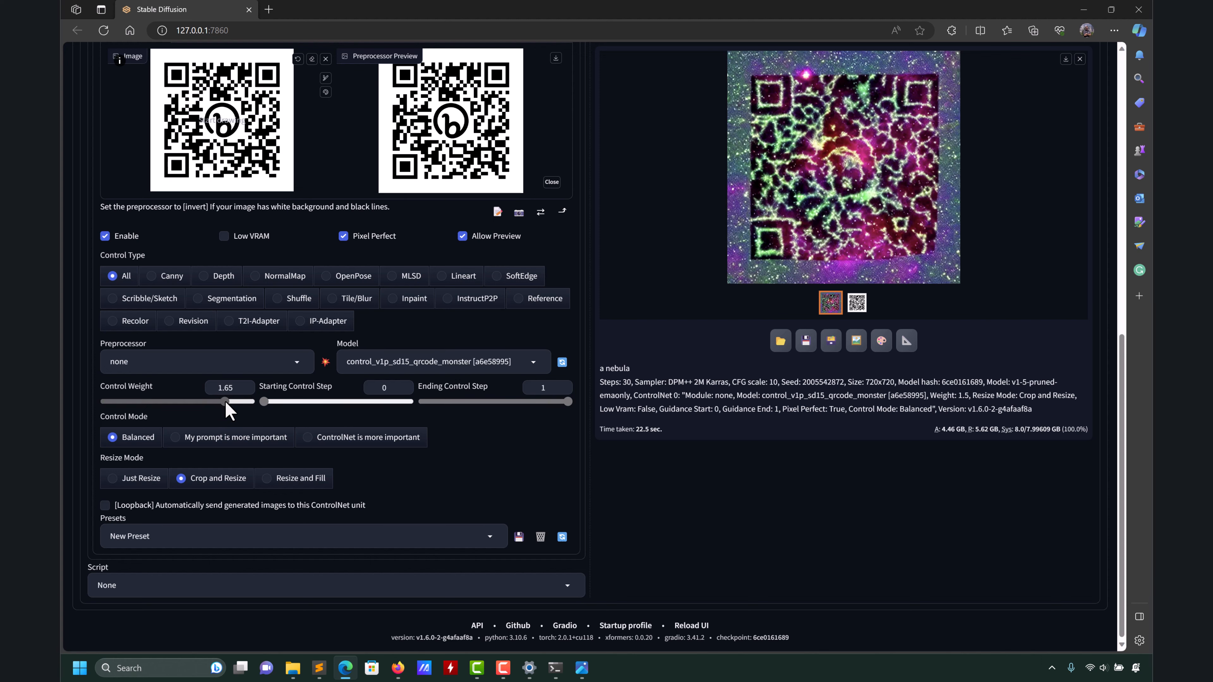
scroll(539, 378, up, 8)
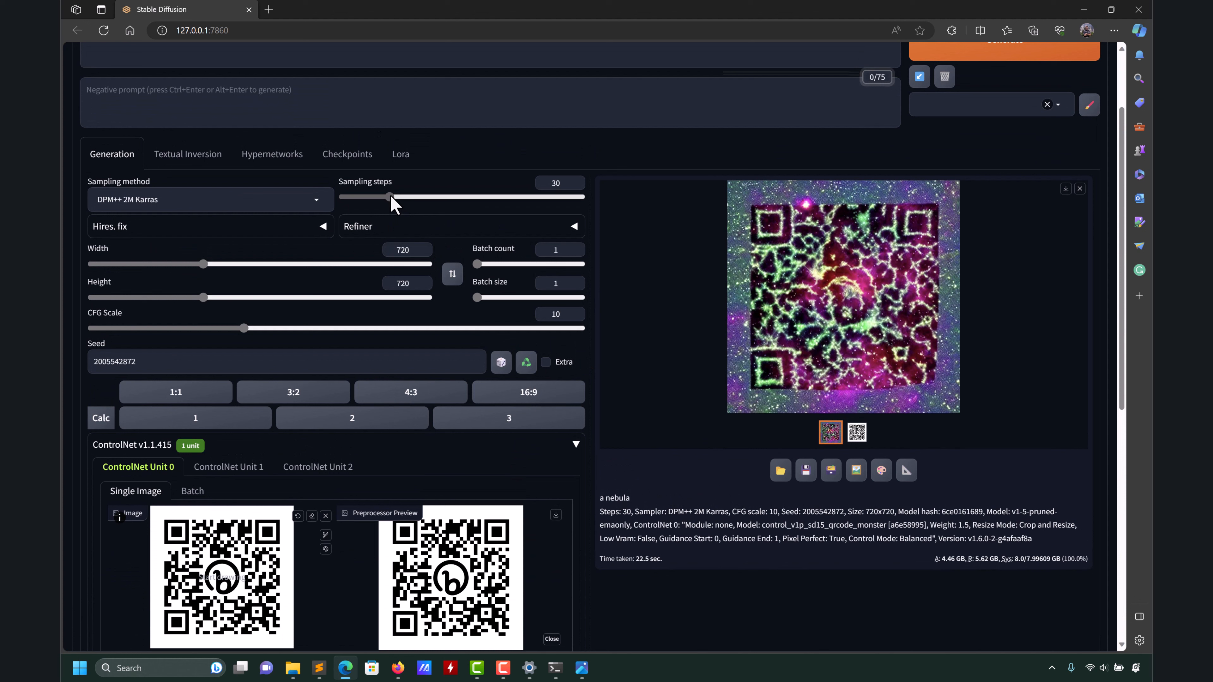
drag(390, 197, 411, 198)
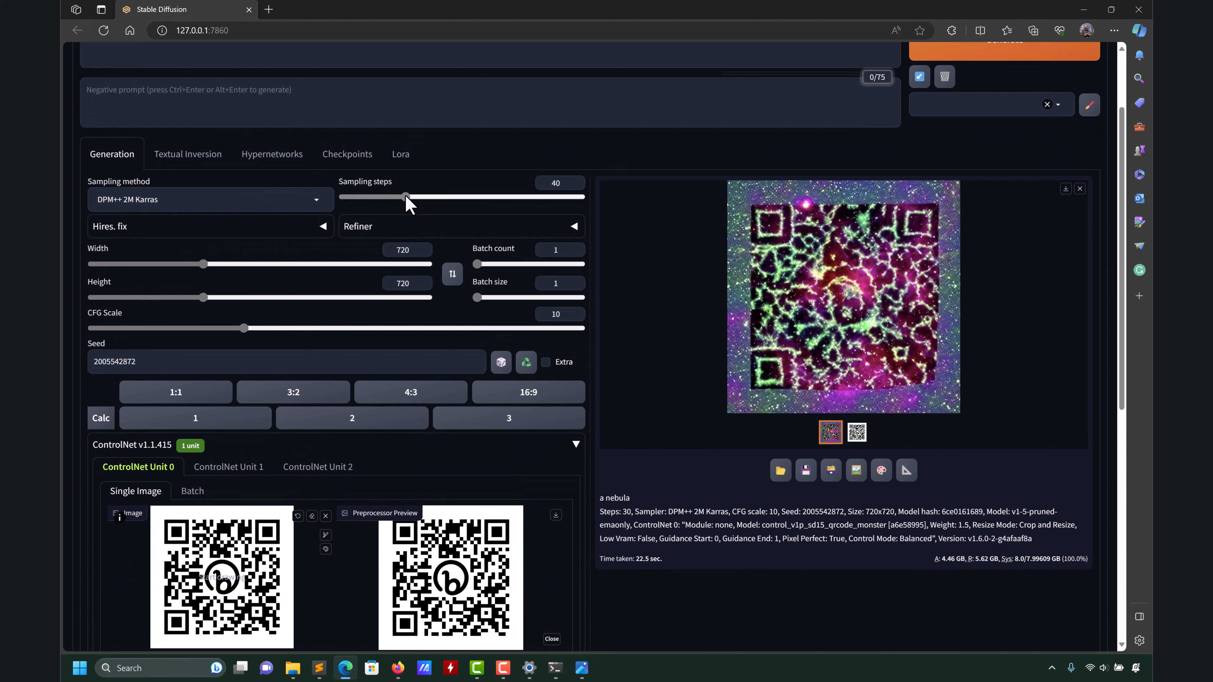
drag(246, 324, 278, 328)
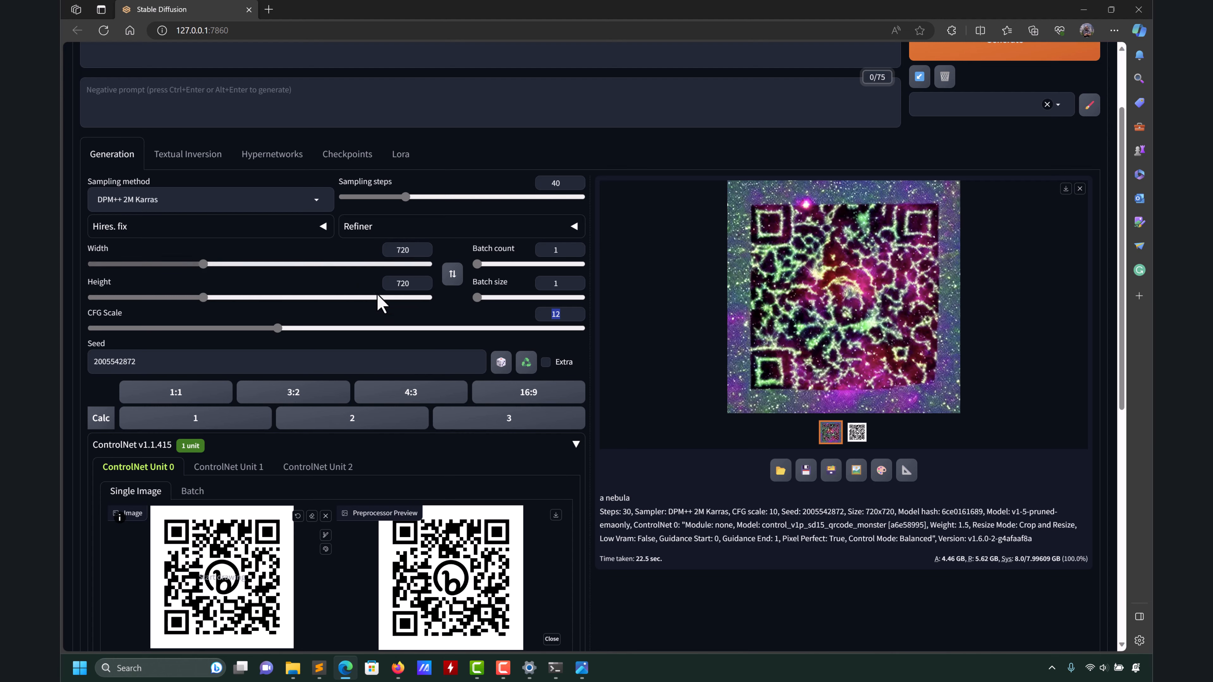
Regenerate the nebula QR code image with a ControlNet control weight of 1.85 and view the result enlarged.
scroll(382, 287, down, 8)
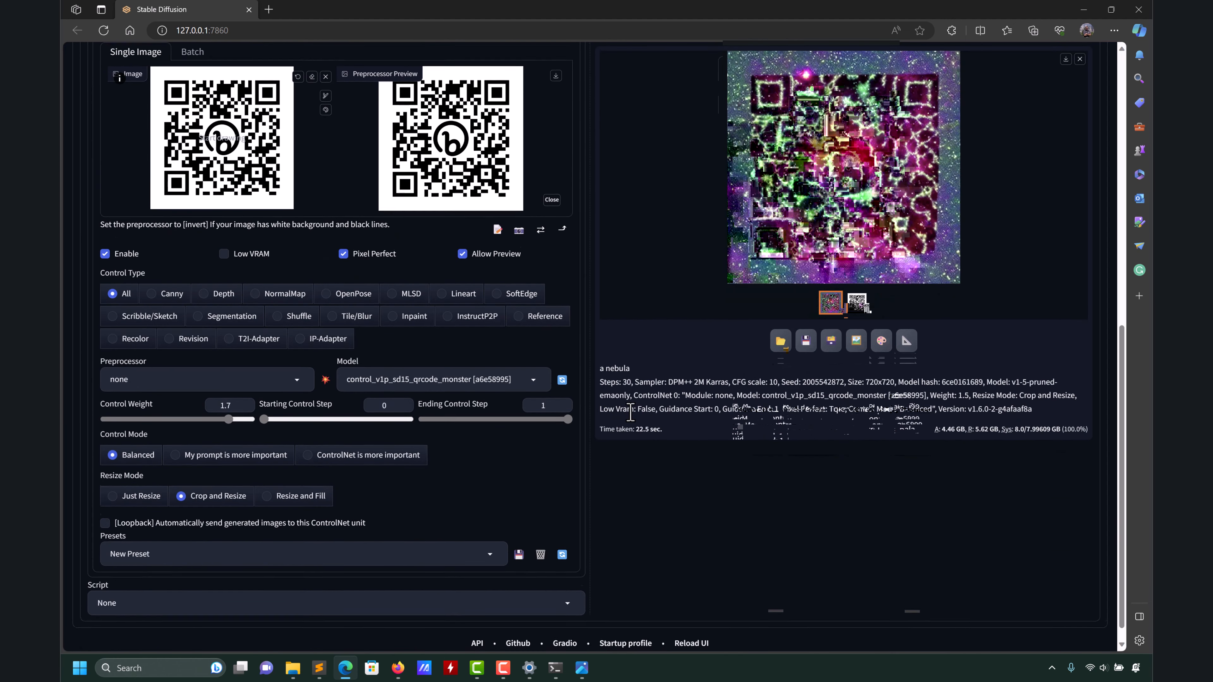
drag(227, 398, 239, 402)
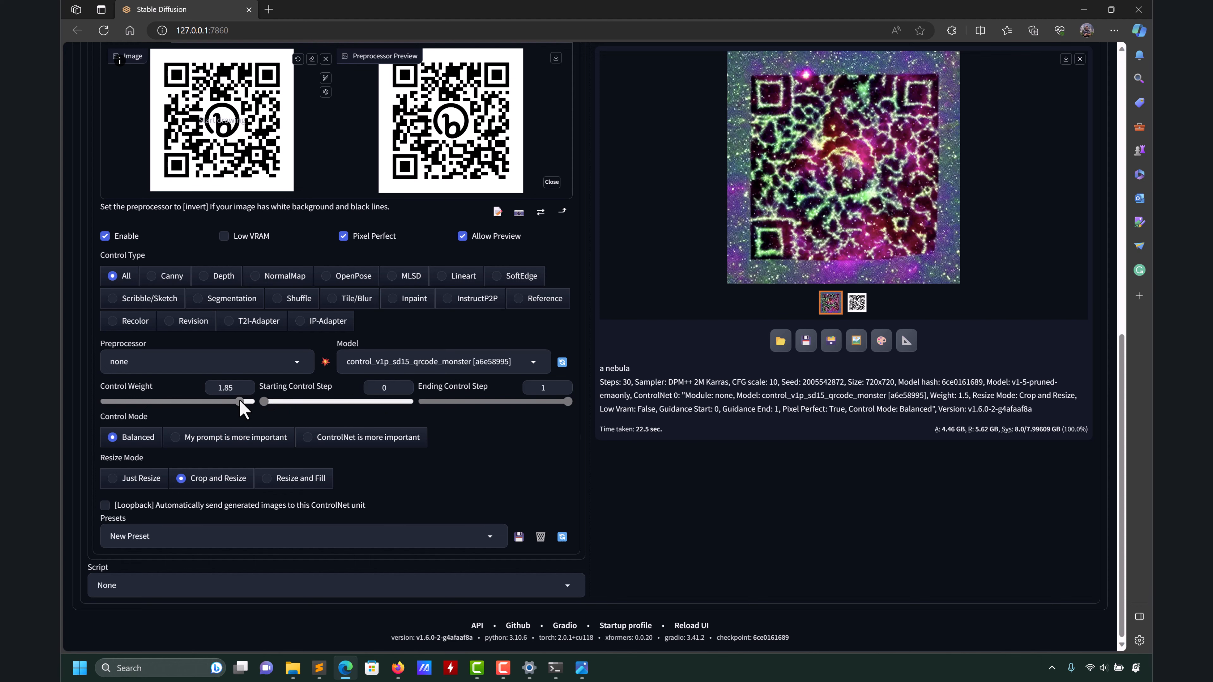
scroll(747, 496, up, 10)
click(1005, 157)
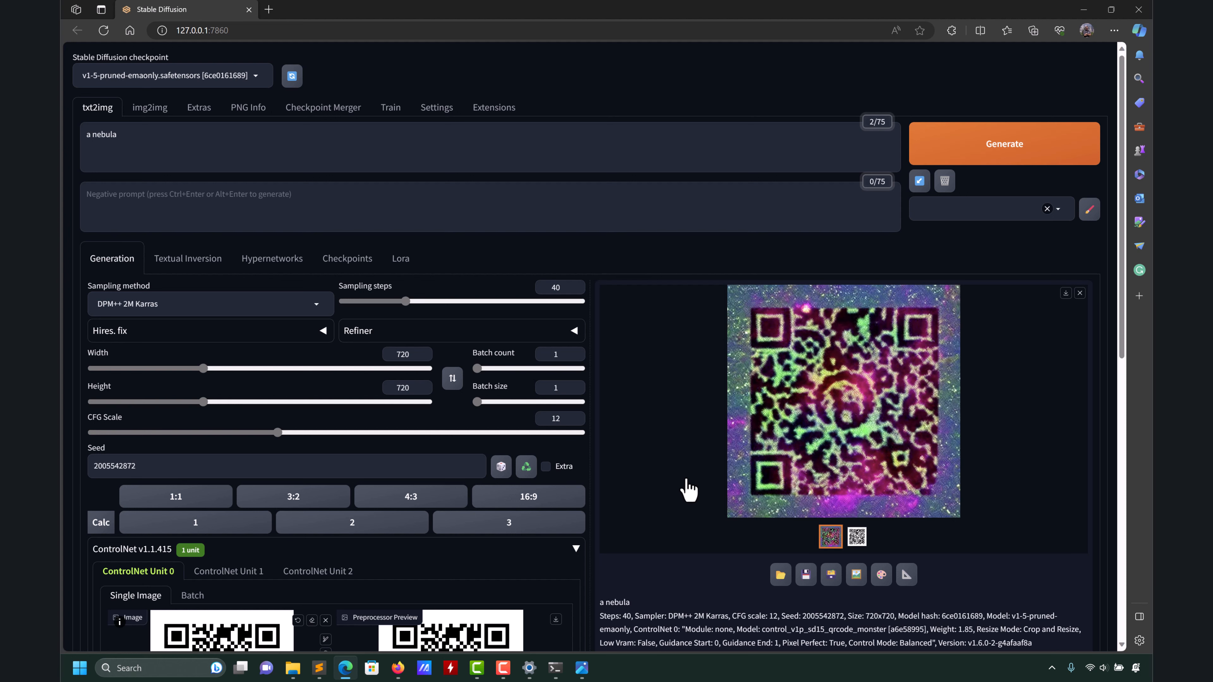
click(868, 438)
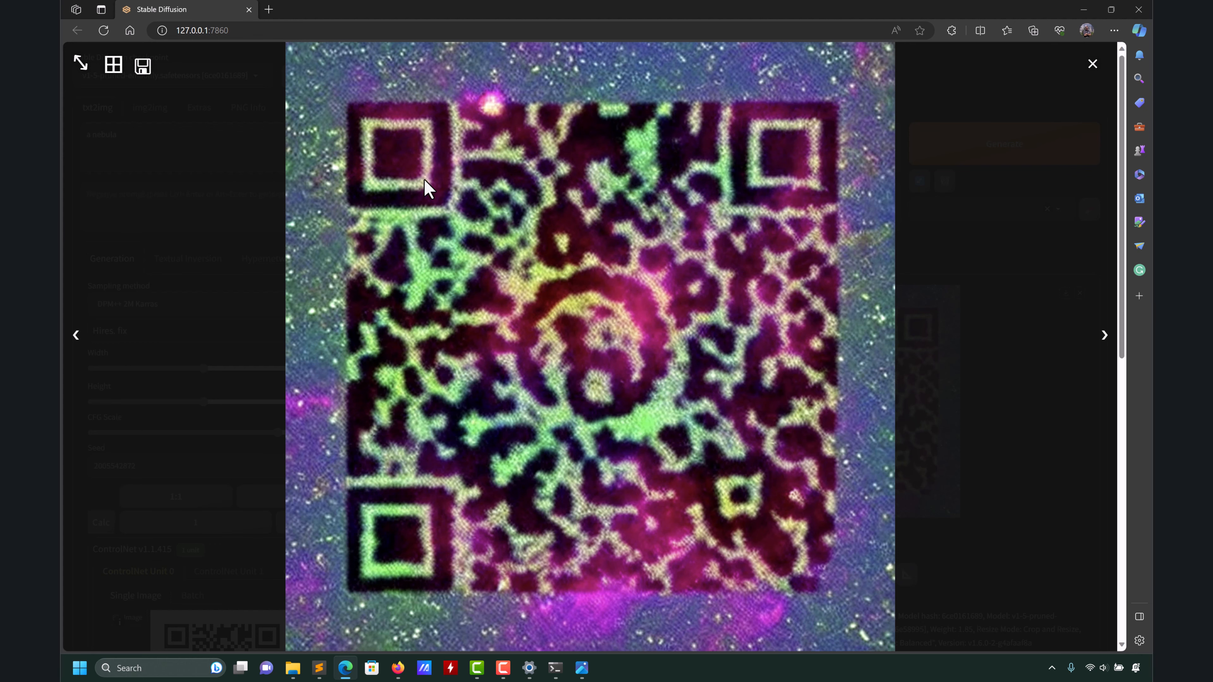
click(1092, 64)
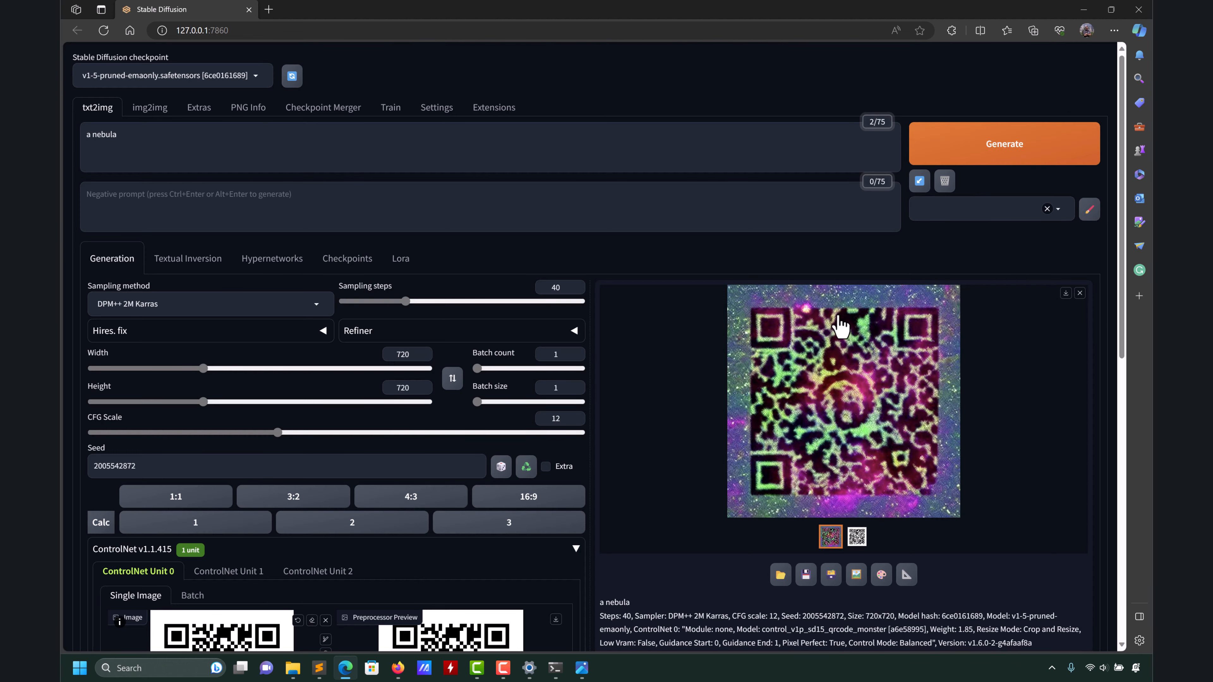
Disable ControlNet Unit 0 and generate the plain nebula image without QR code guidance.
scroll(650, 406, down, 4)
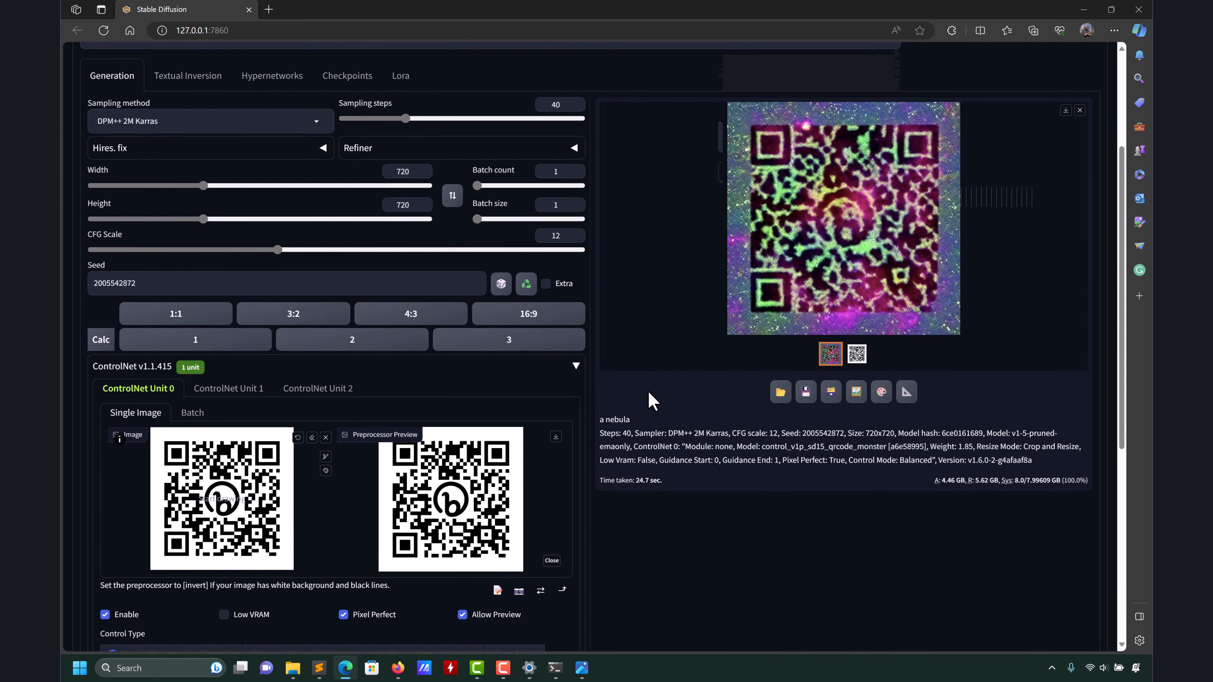
scroll(635, 389, up, 2)
scroll(630, 382, up, 5)
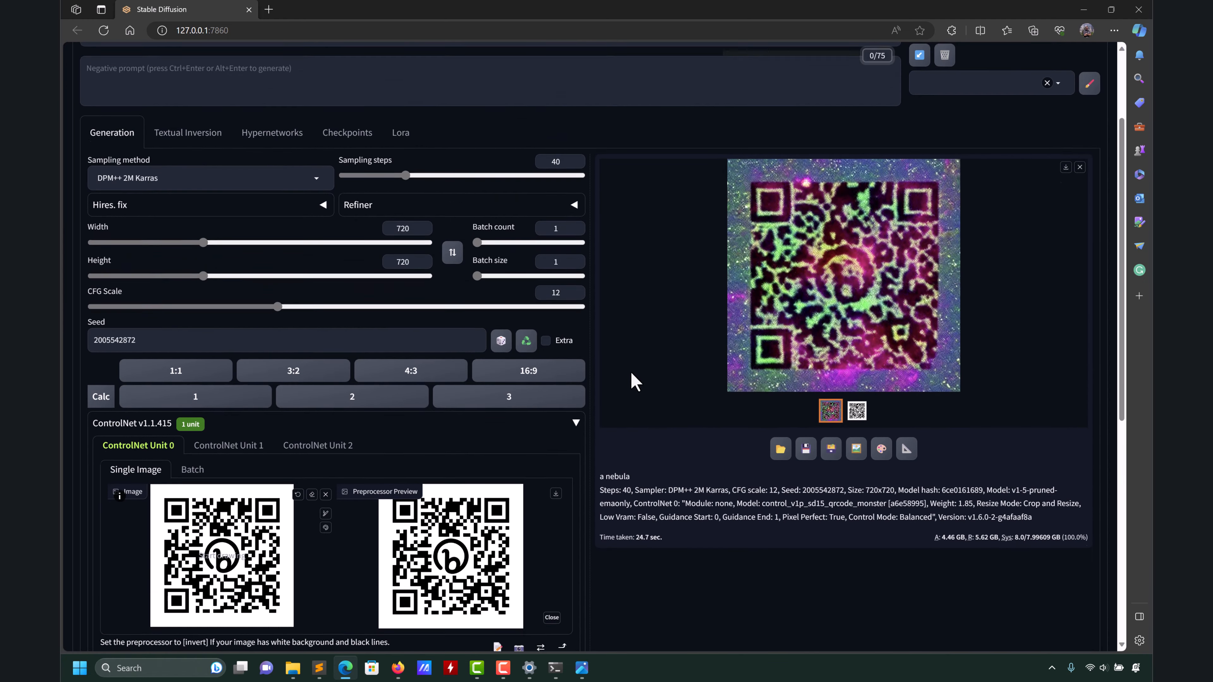
scroll(361, 368, down, 5)
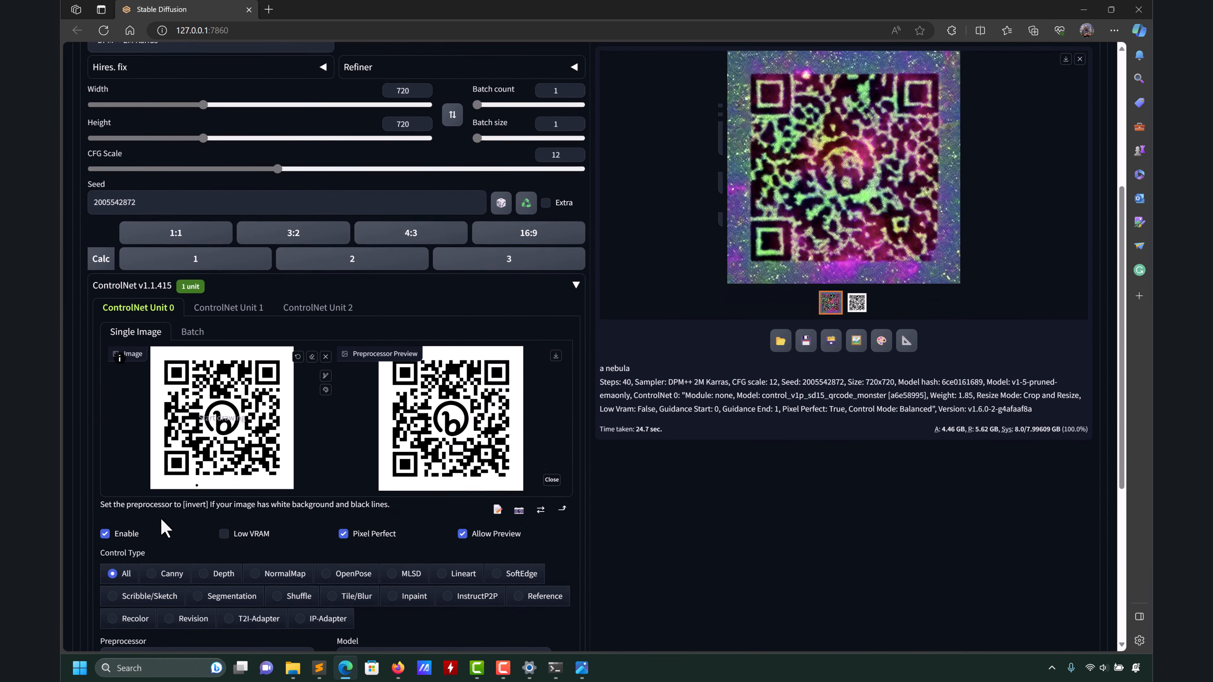
click(113, 530)
scroll(144, 526, up, 5)
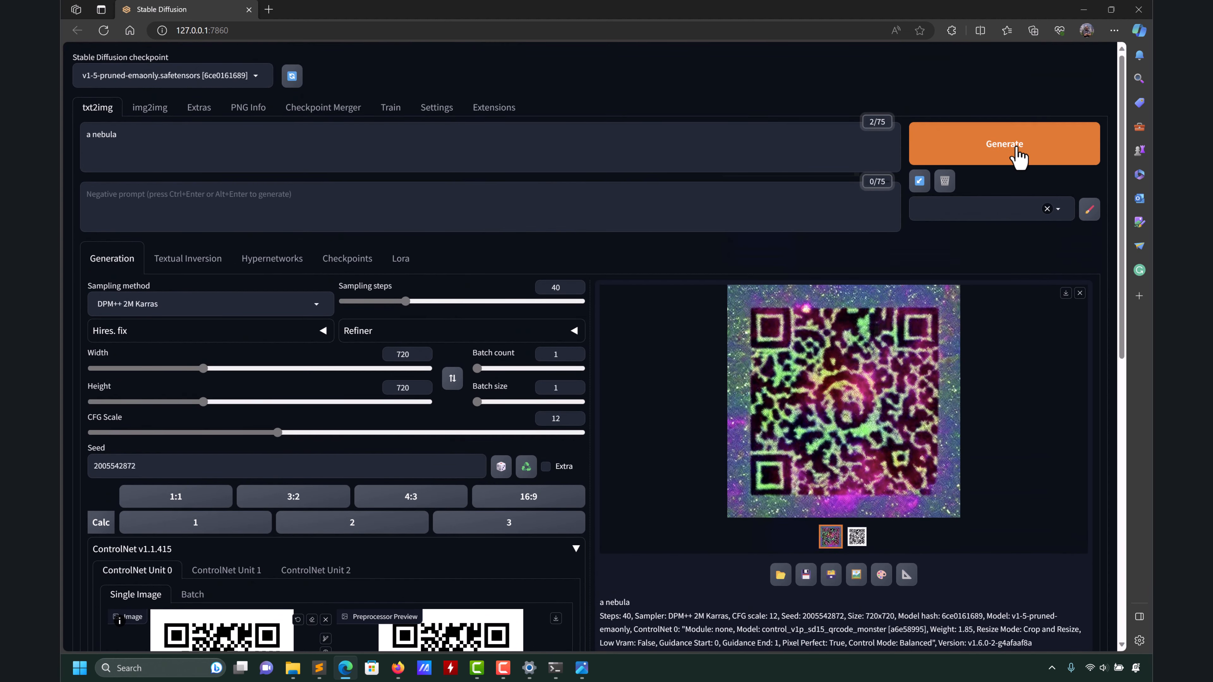
click(1018, 153)
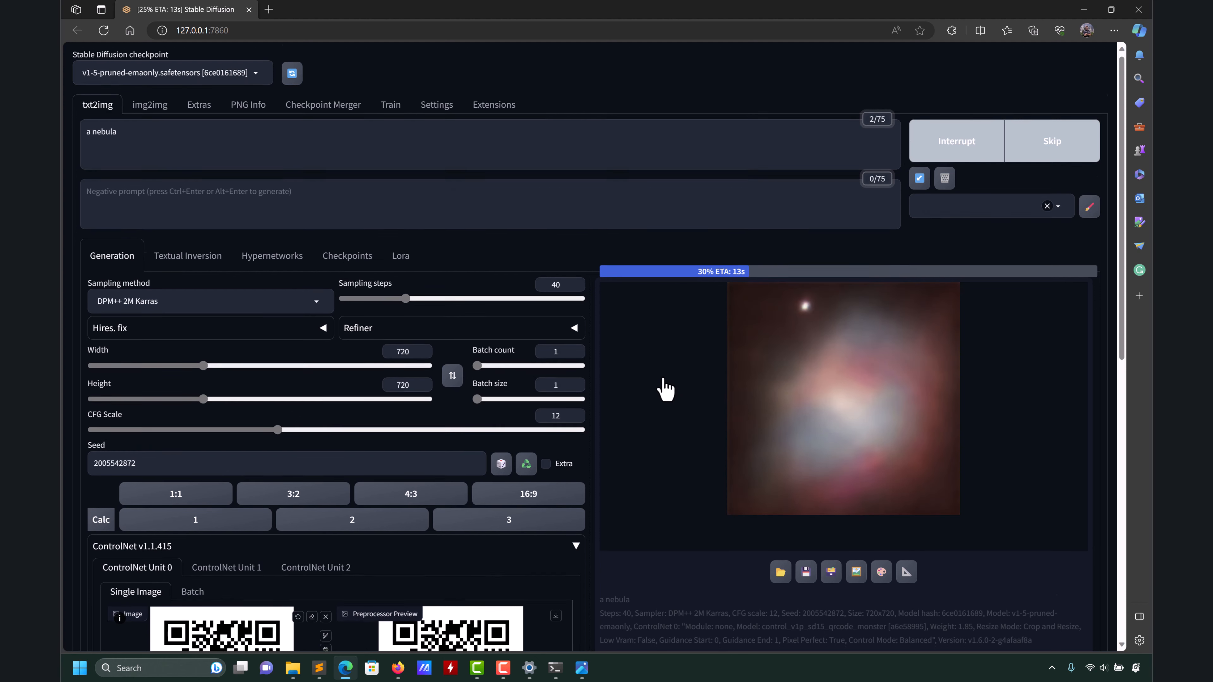
Review the img2img source image, generation parameters and ControlNet Unit 0 settings for the nebula.
scroll(663, 388, down, 4)
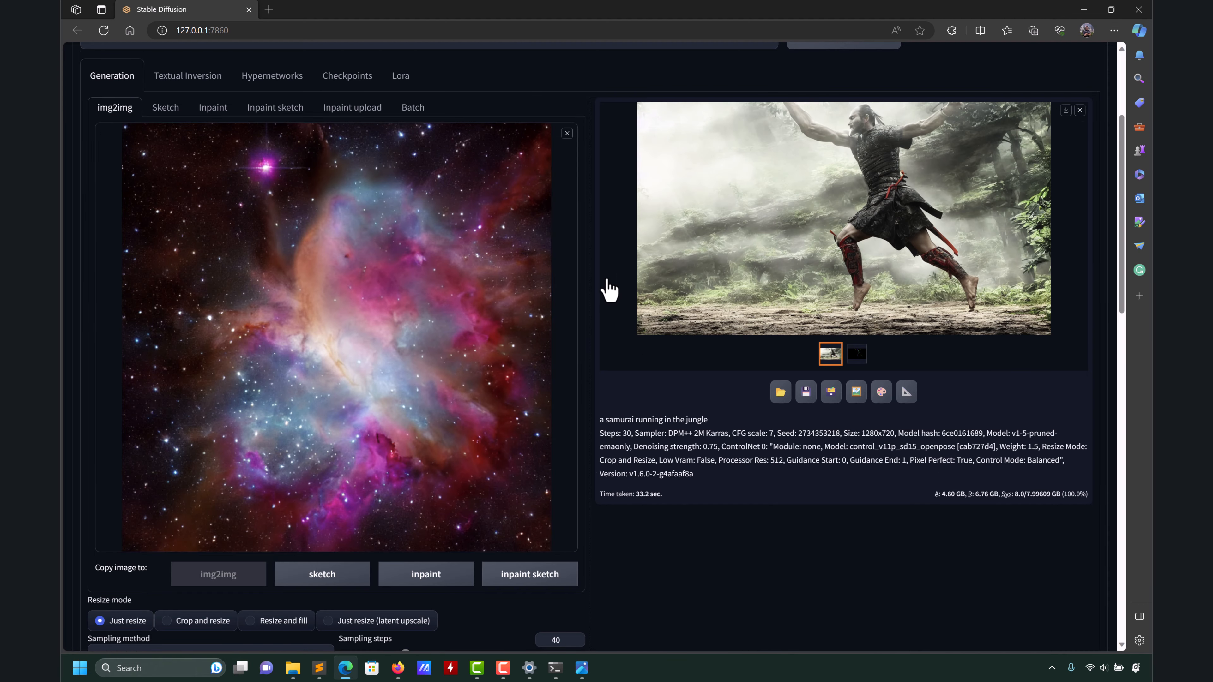
scroll(606, 287, up, 4)
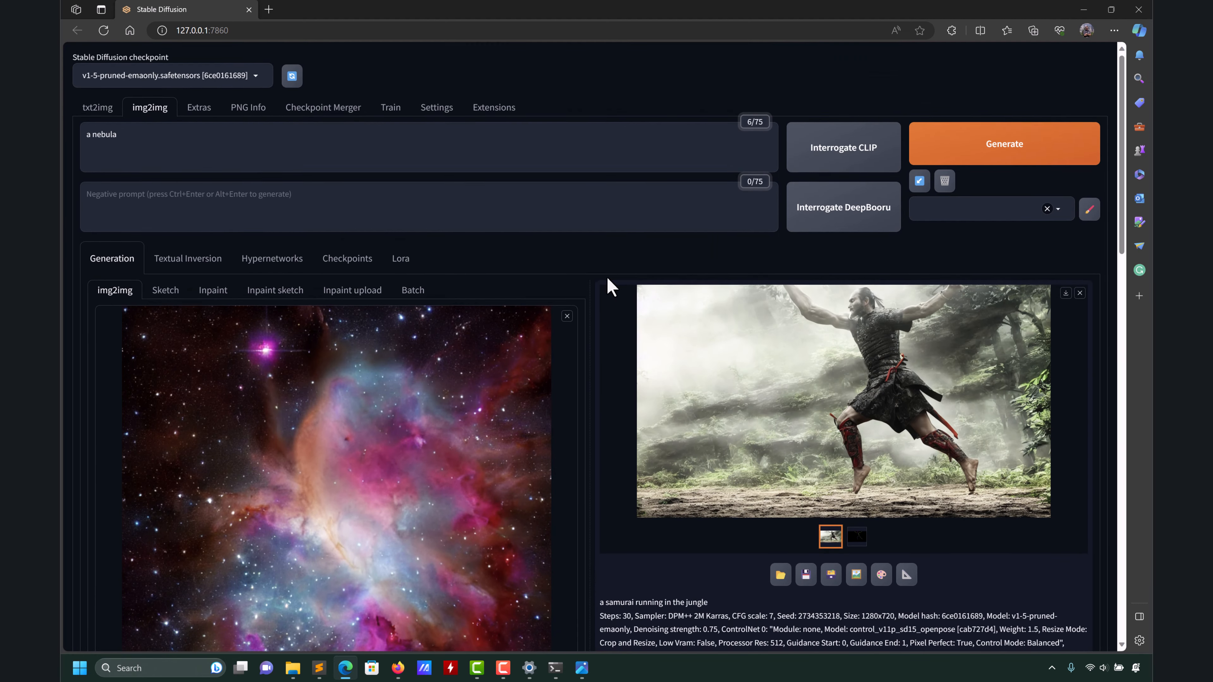
scroll(606, 282, down, 8)
scroll(610, 289, down, 6)
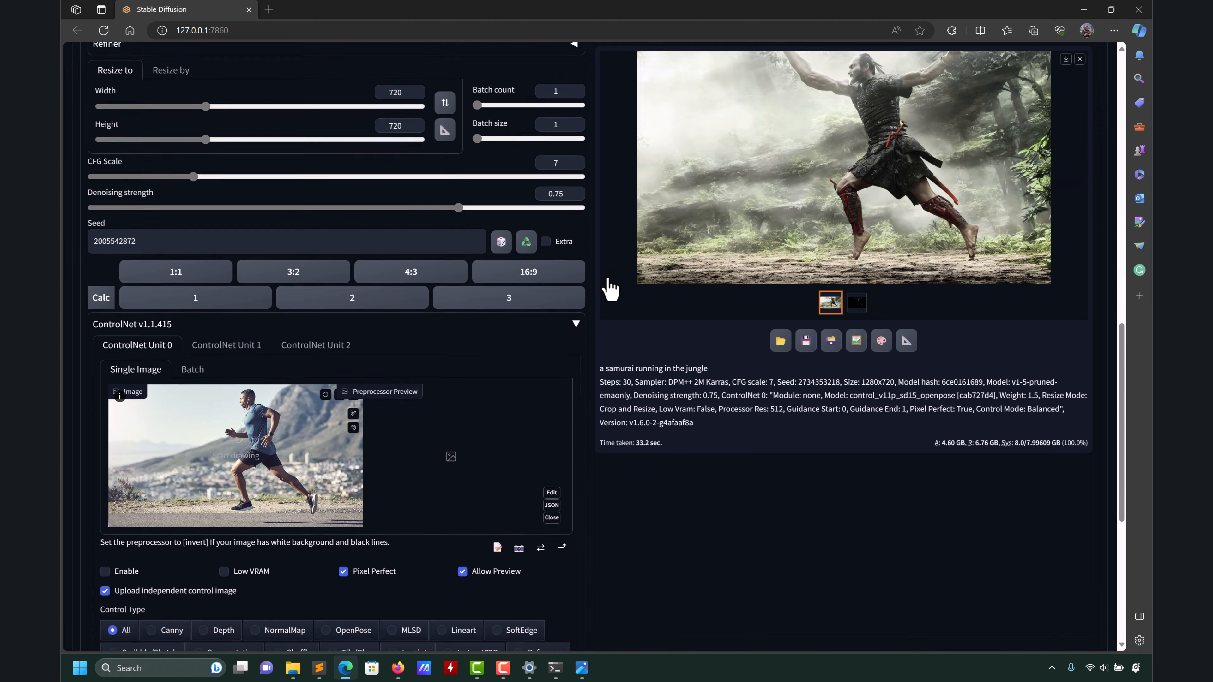
scroll(614, 289, up, 3)
scroll(616, 286, up, 8)
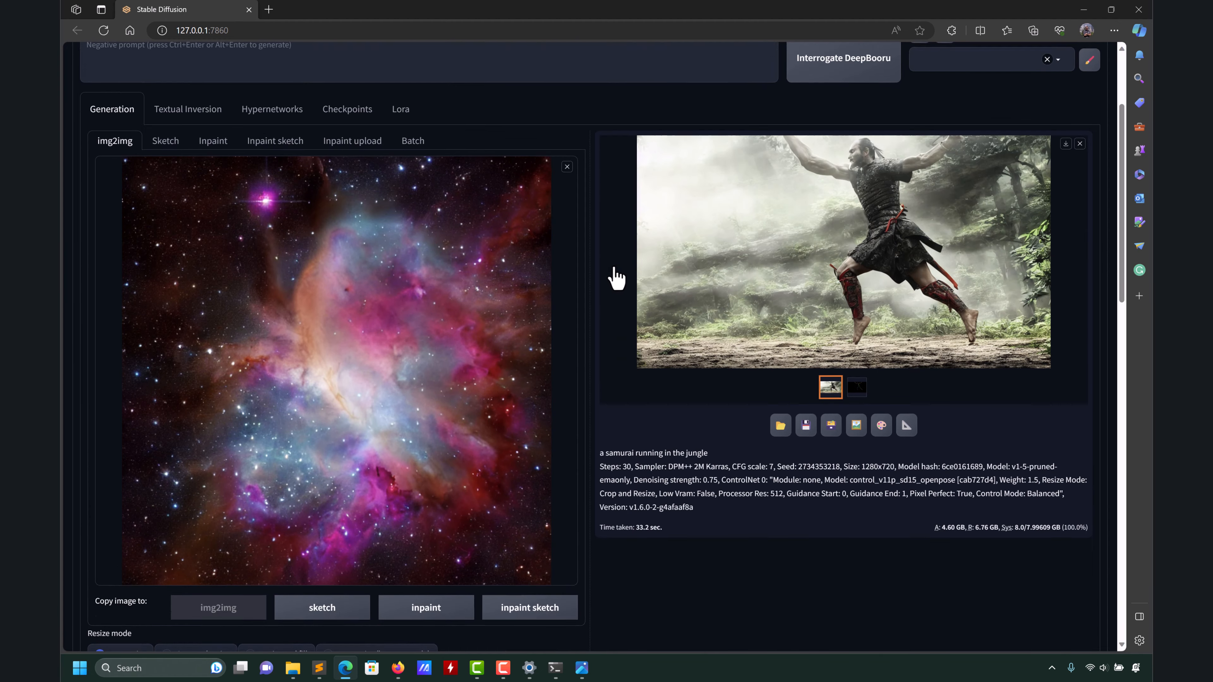
scroll(616, 279, down, 6)
scroll(616, 276, down, 5)
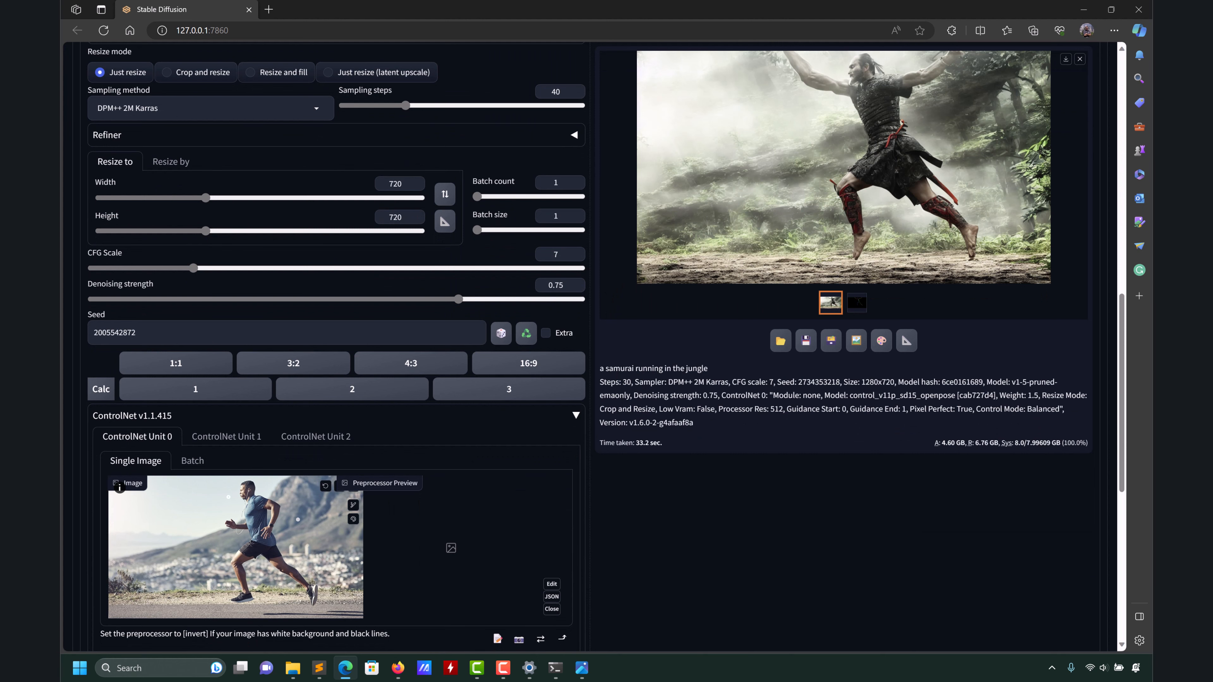
scroll(358, 490, up, 2)
scroll(395, 523, down, 8)
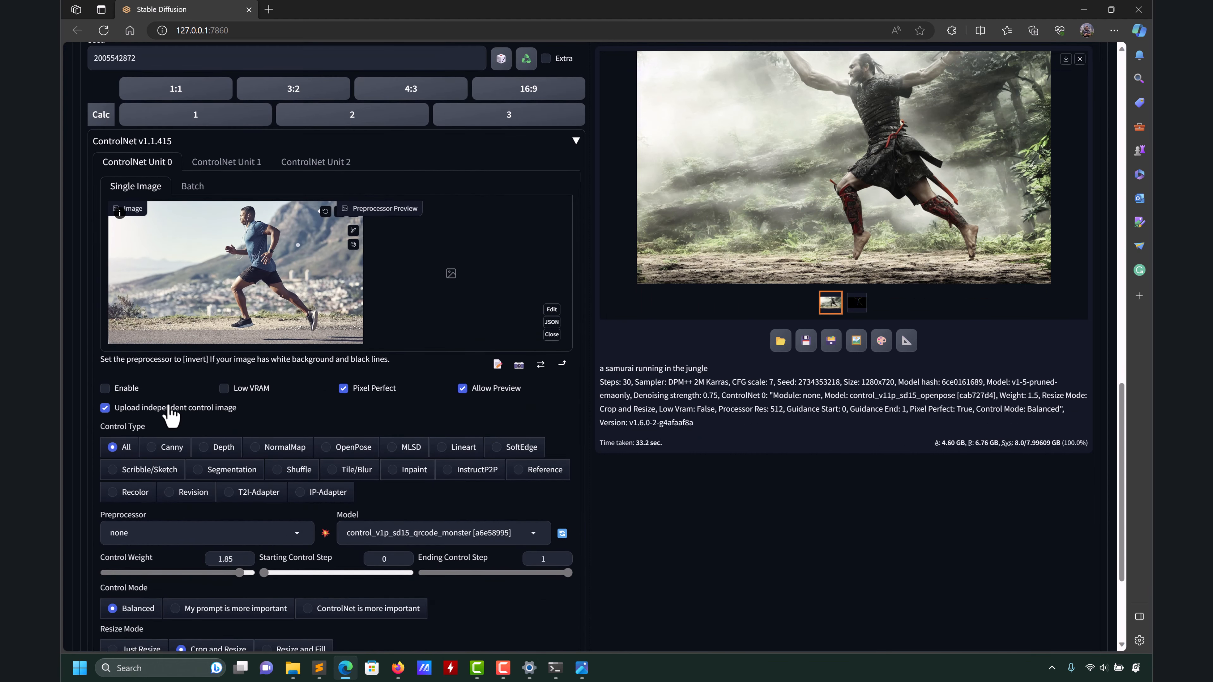
Enable ControlNet Unit 0 for the img2img nebula generation.
click(115, 388)
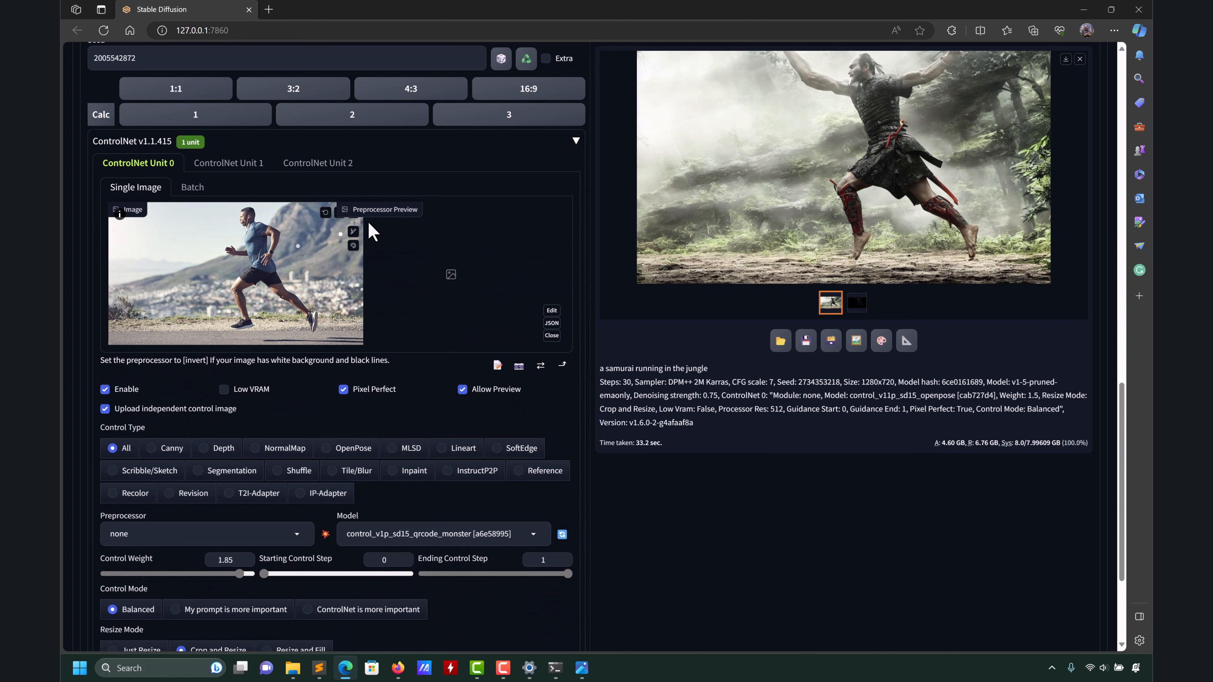
scroll(359, 221, up, 4)
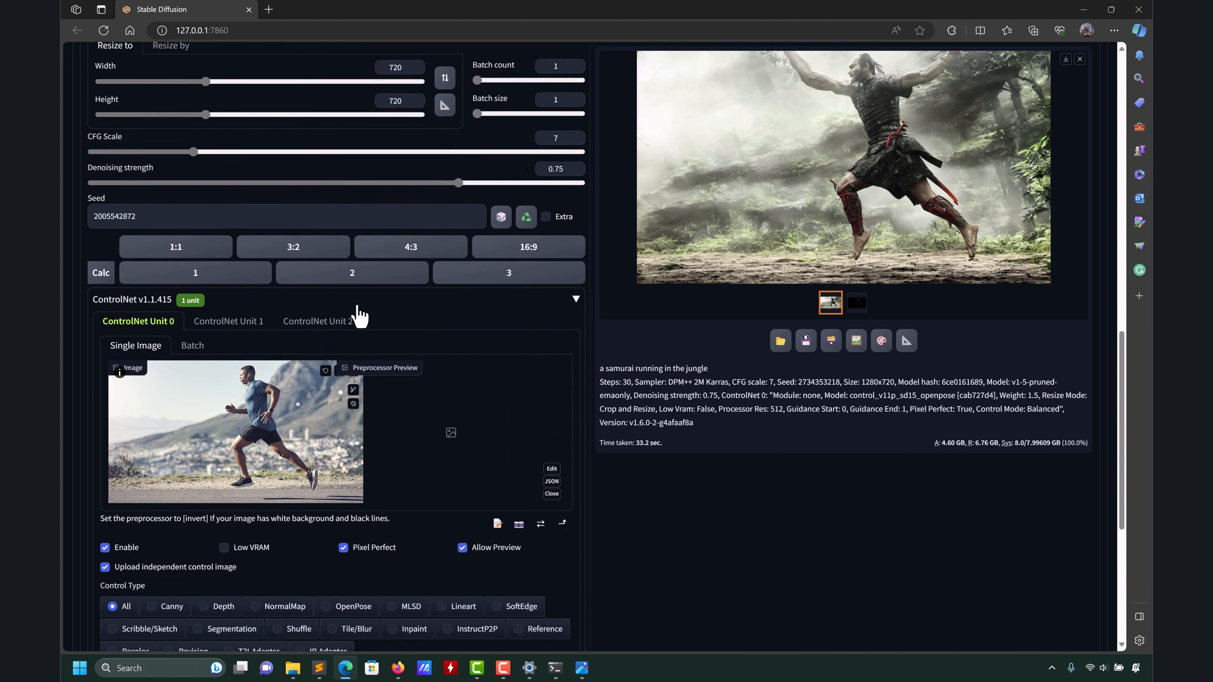
scroll(271, 473, down, 4)
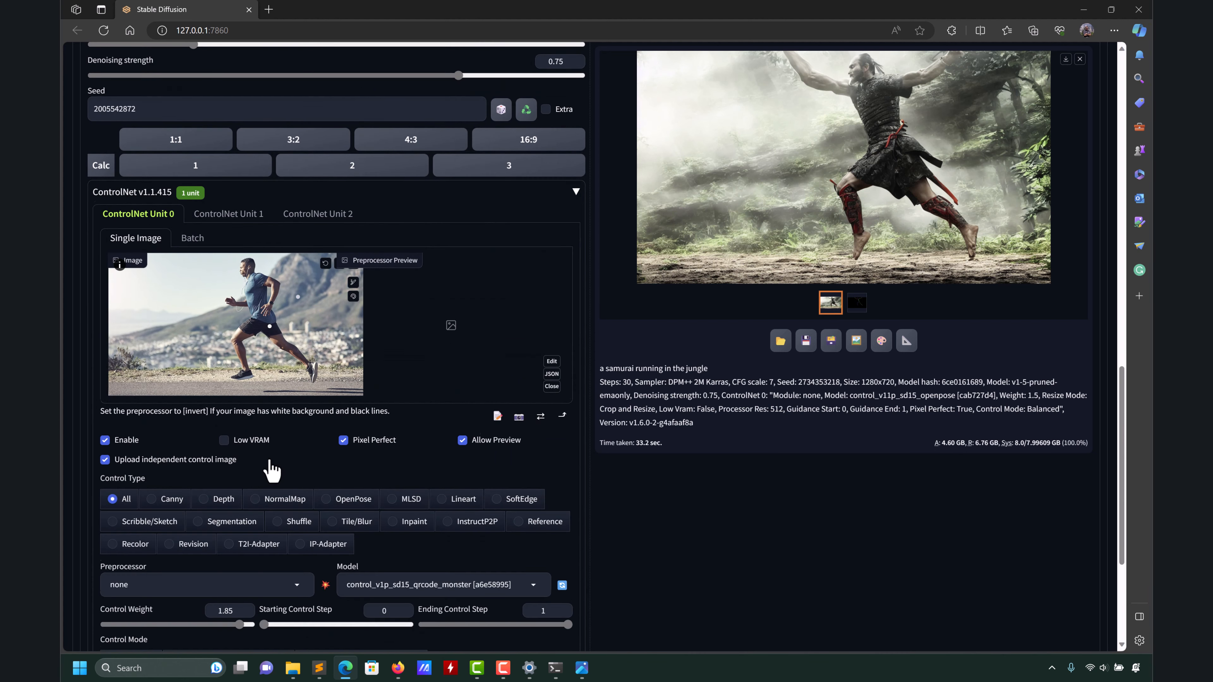
Try to replace the runner photo in ControlNet Unit 0 with bit.ly_45L7nkB.png from the images-support folder.
mouse_move(292, 669)
click(265, 606)
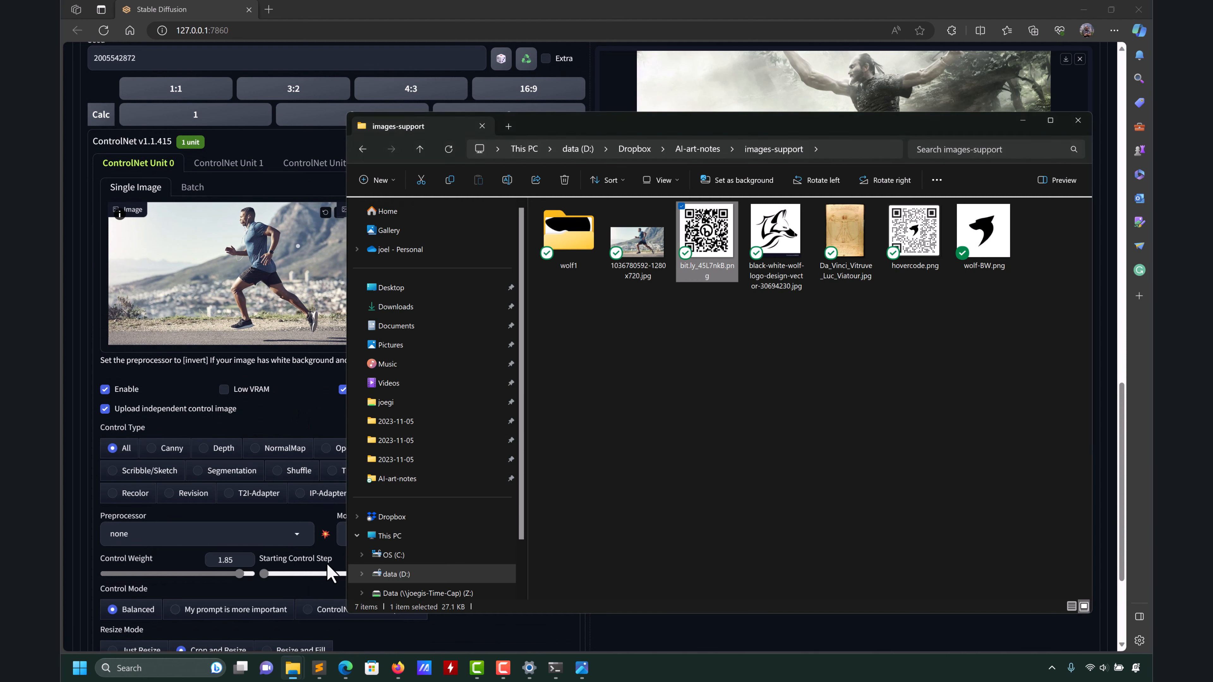
drag(714, 227, 283, 273)
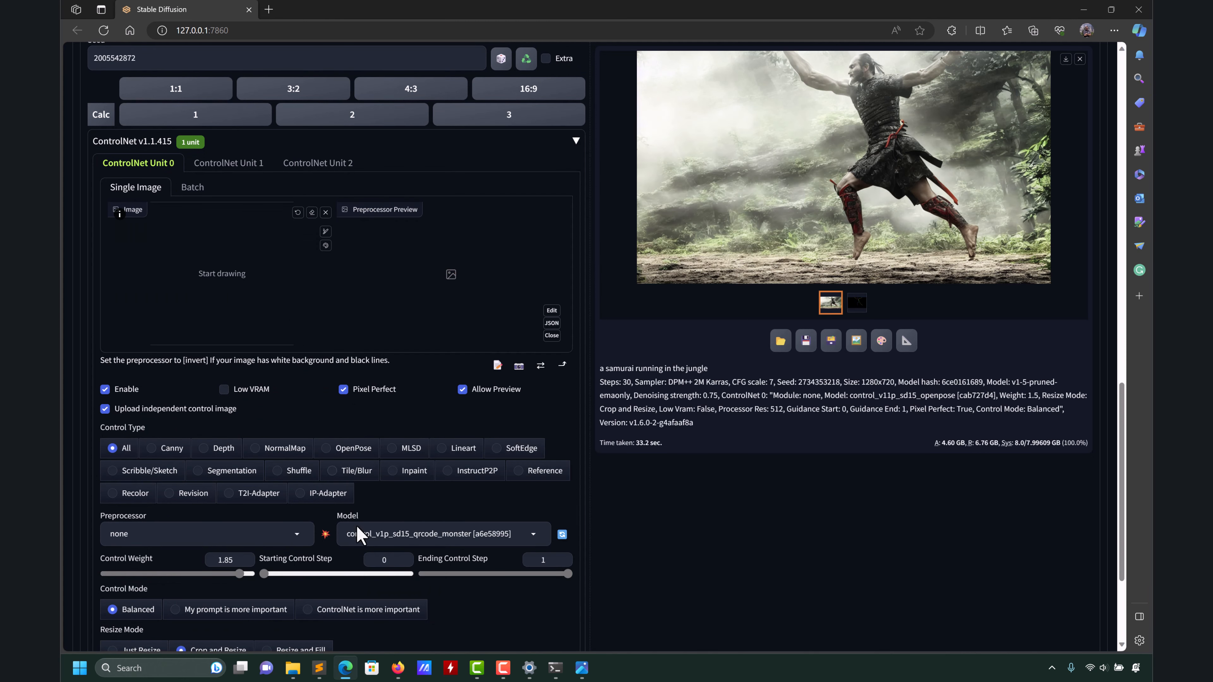
mouse_move(292, 669)
click(267, 639)
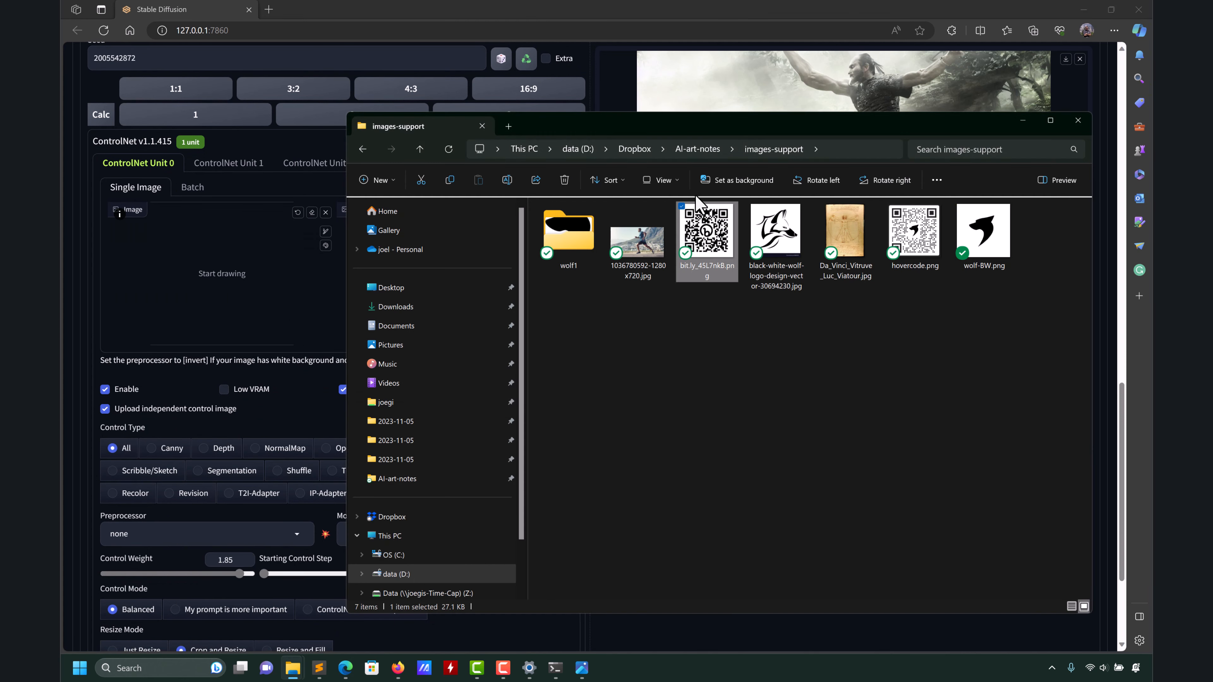
drag(697, 199, 240, 305)
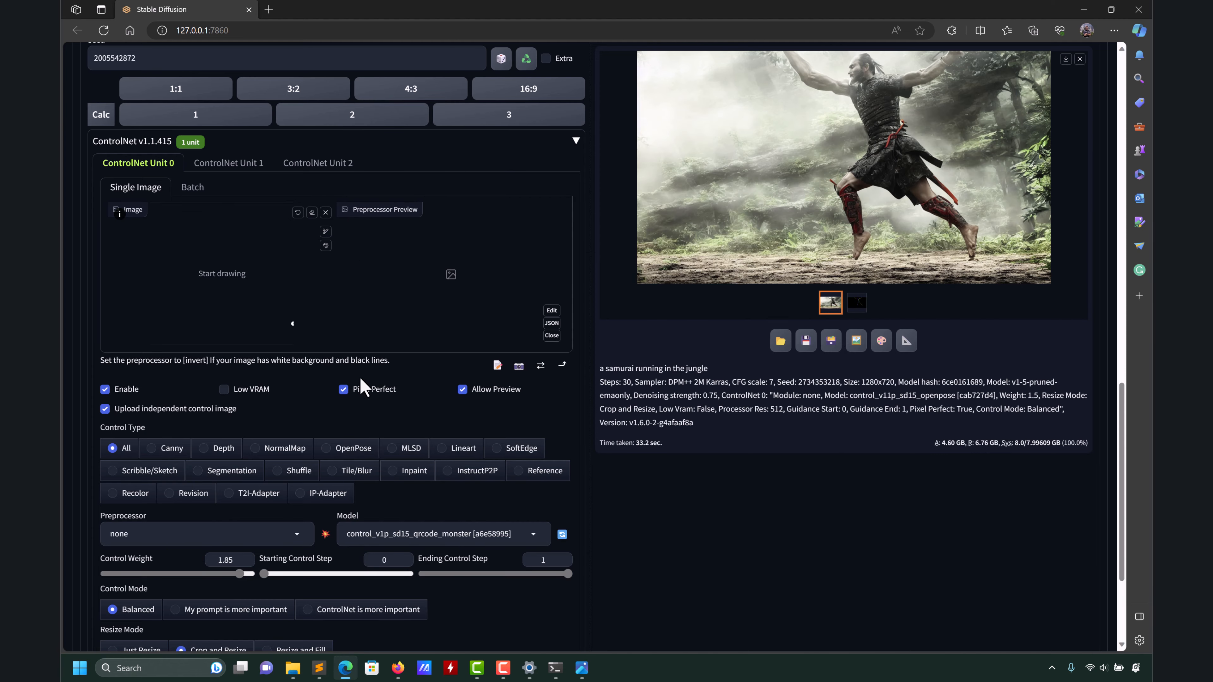
Turn the independent control image off and on again to clear it, and load bit.ly_45L7nkB.png from images-support into Unit 0.
scroll(119, 214, up, 15)
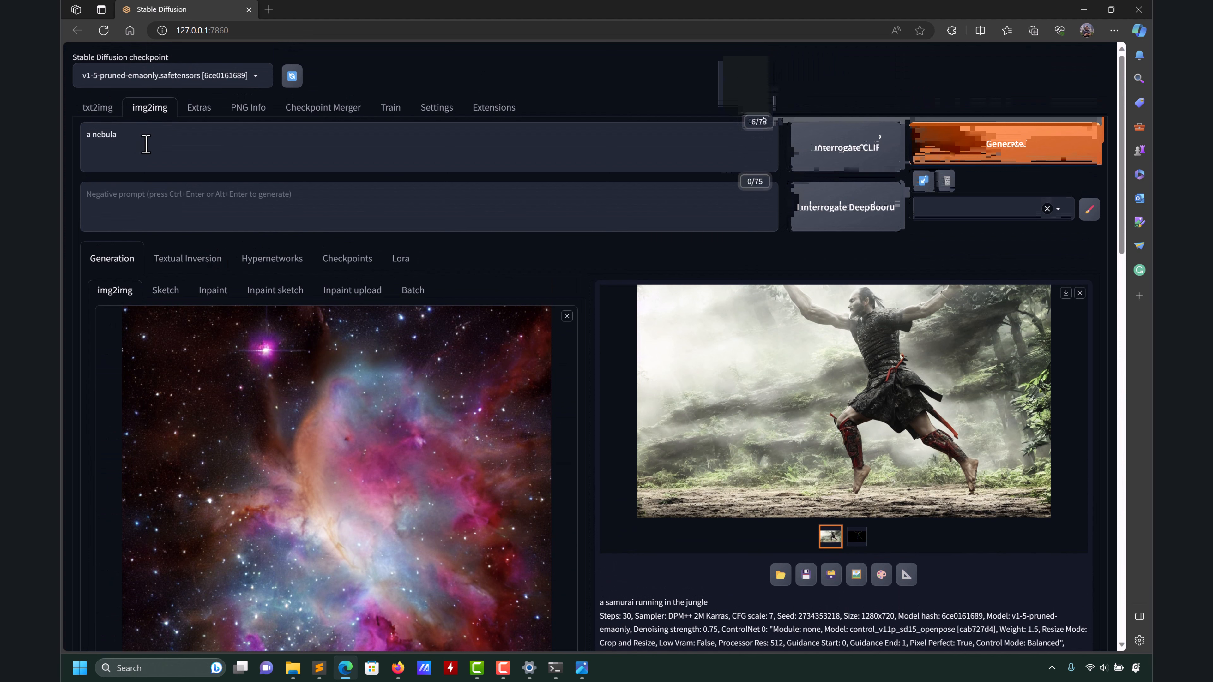
scroll(146, 144, down, 10)
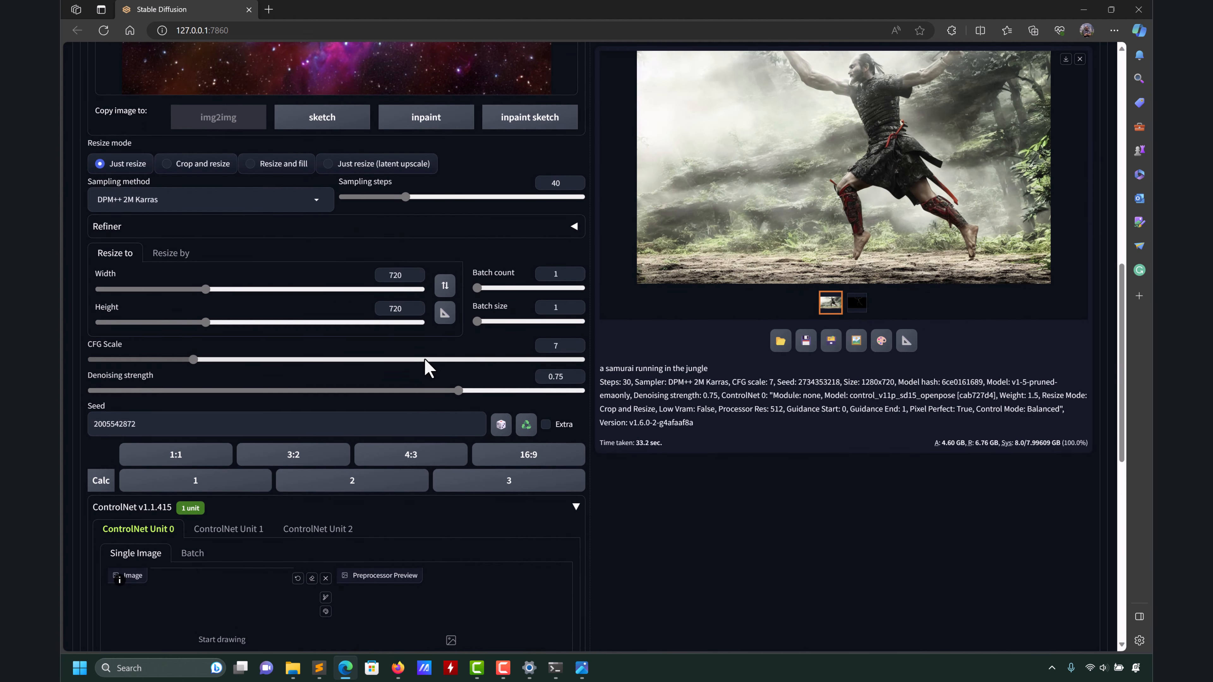
scroll(363, 365, down, 5)
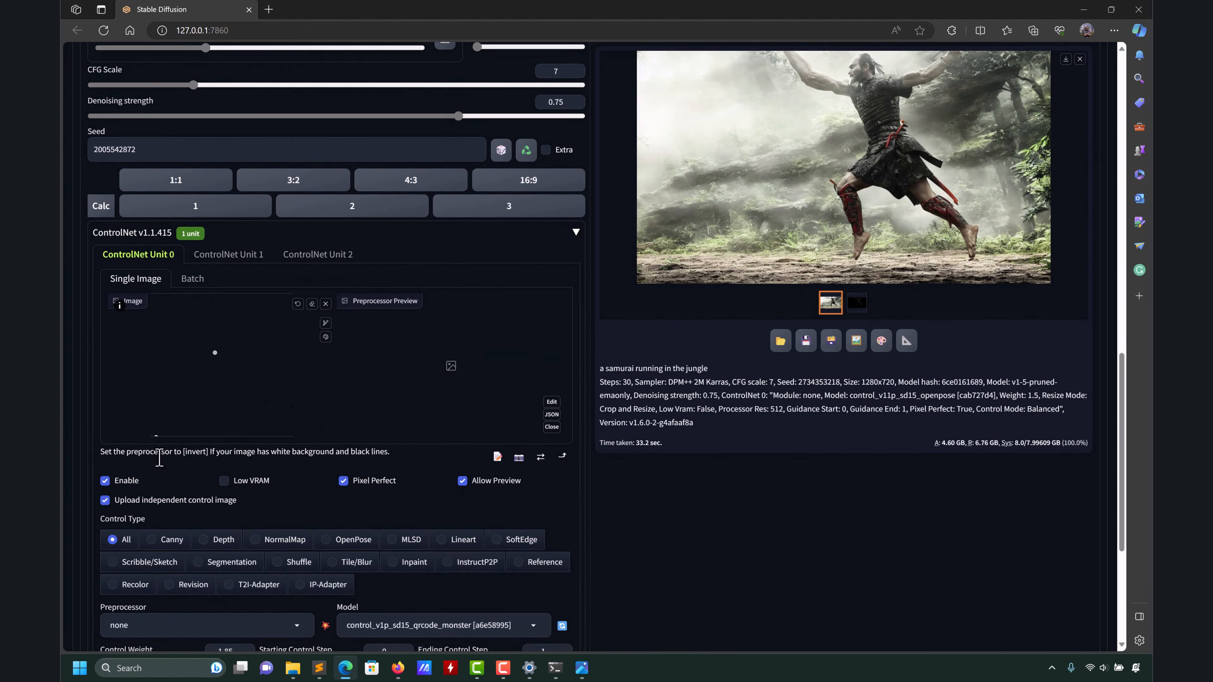
click(105, 500)
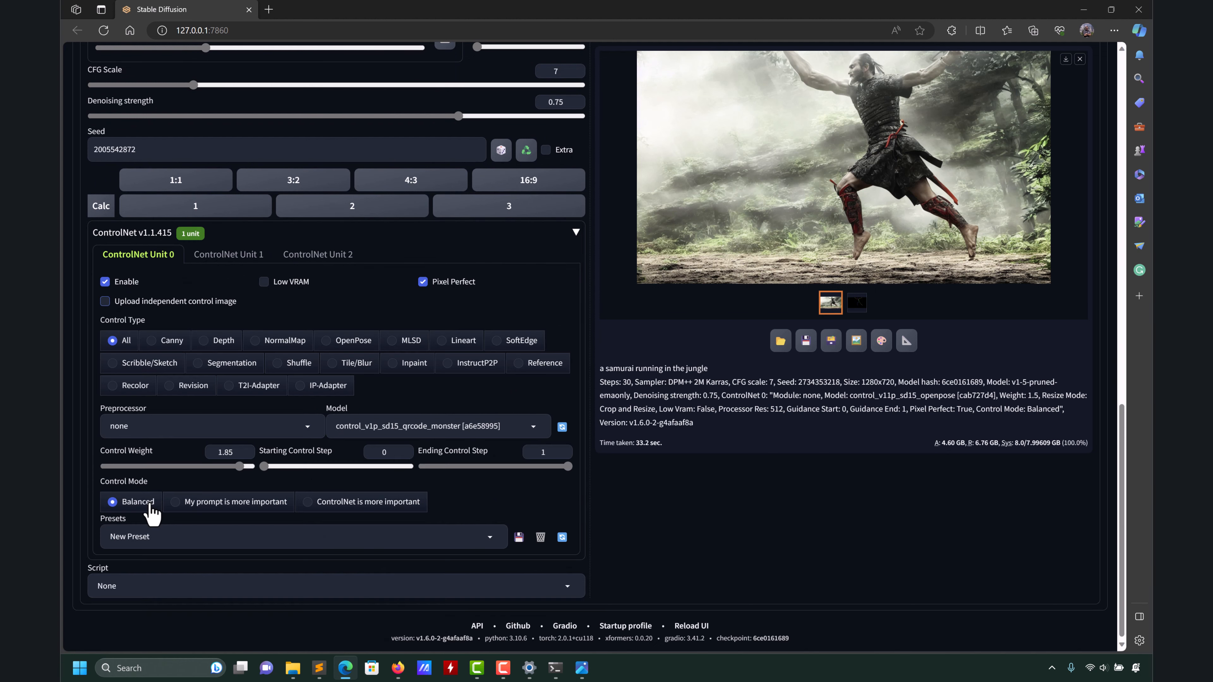
click(139, 303)
mouse_move(286, 675)
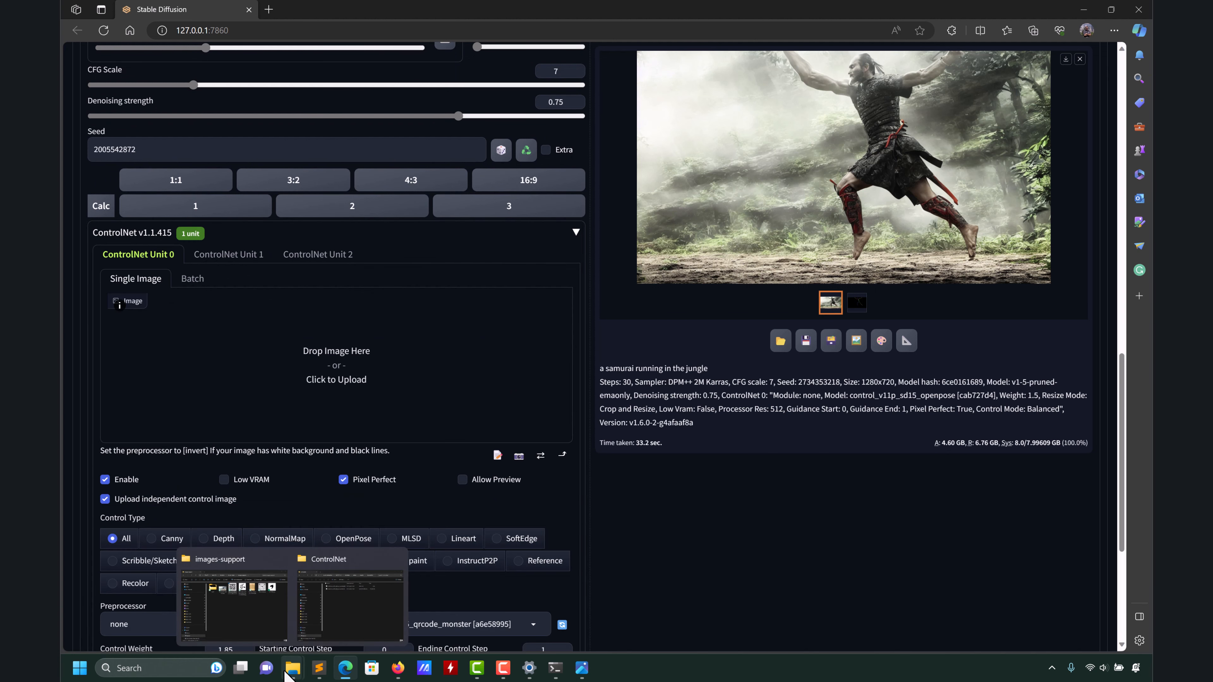
click(234, 604)
drag(706, 229, 195, 391)
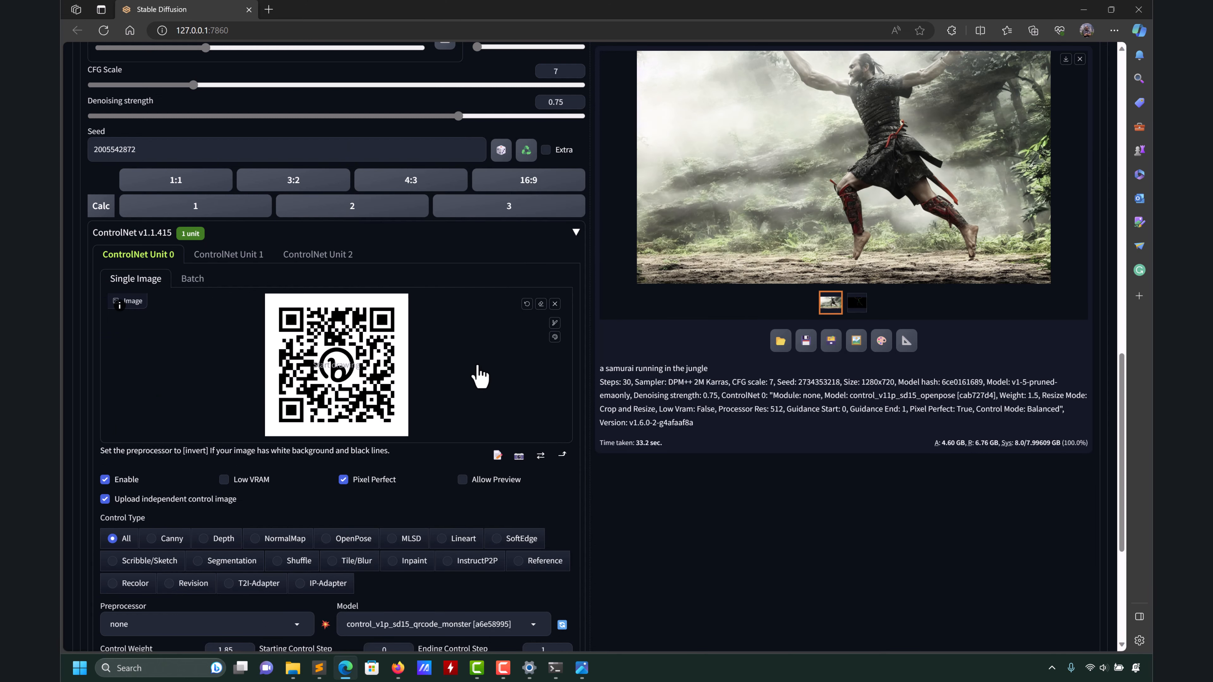
Choose none as the preprocessor for ControlNet Unit 0.
scroll(454, 375, down, 3)
scroll(426, 378, down, 1)
click(302, 444)
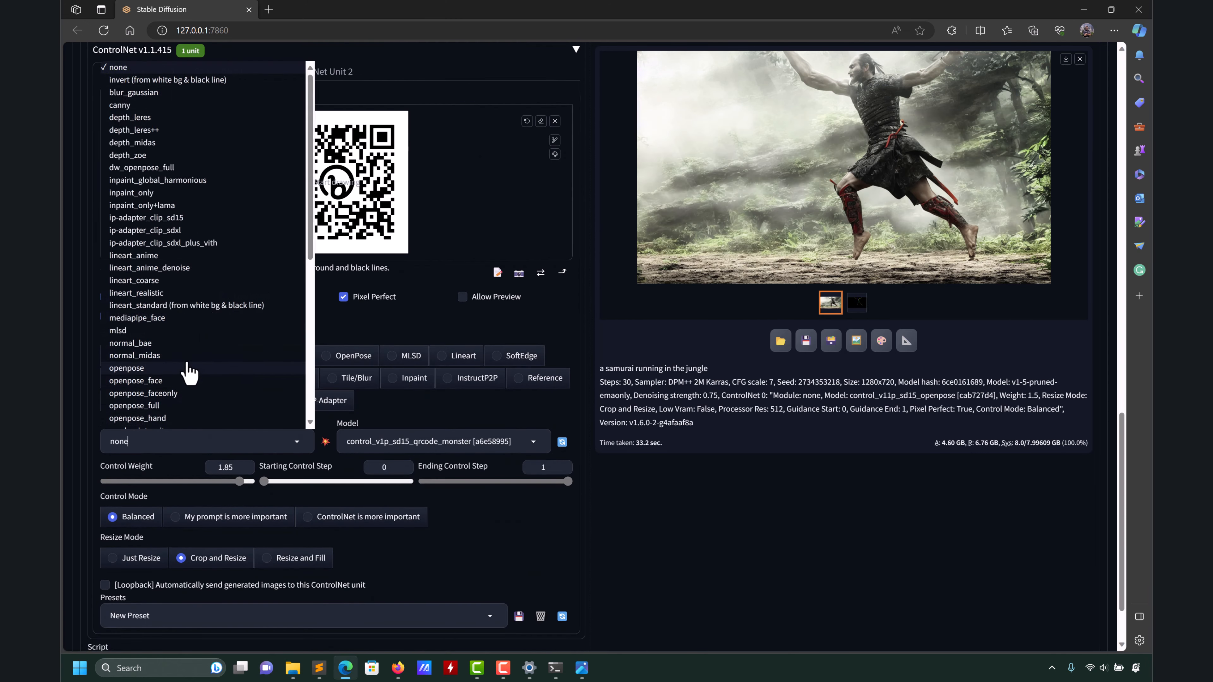
click(123, 70)
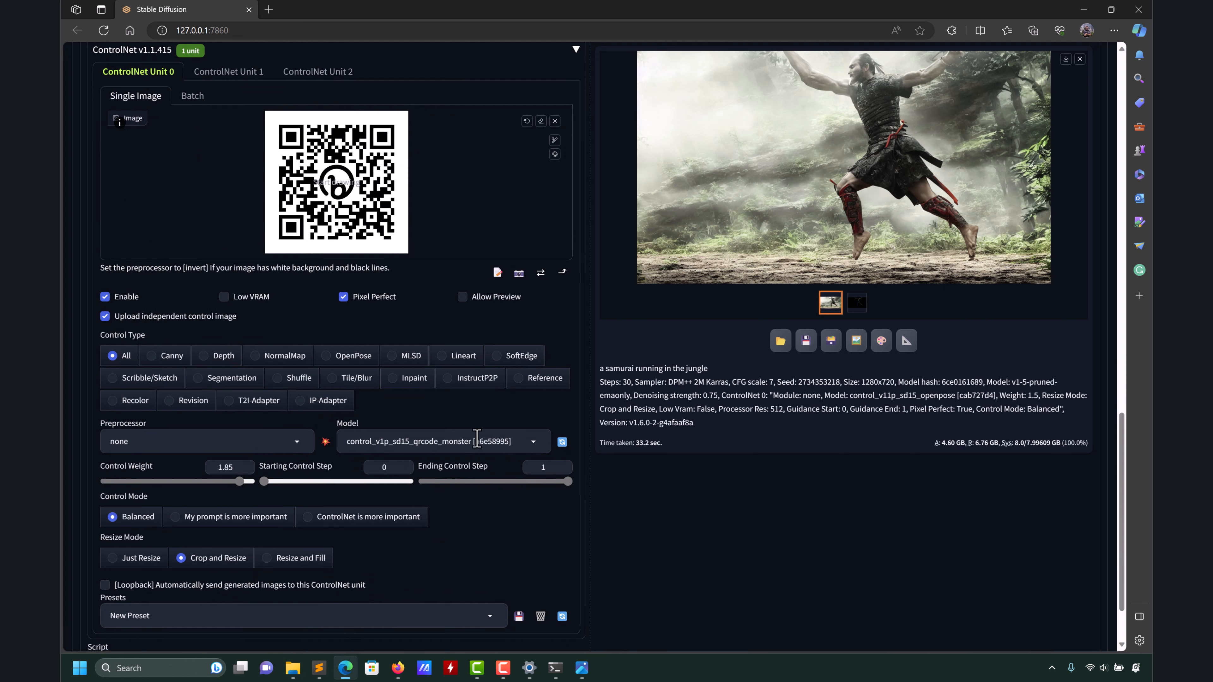
Set the img2img denoising strength to 1.
scroll(635, 506, up, 12)
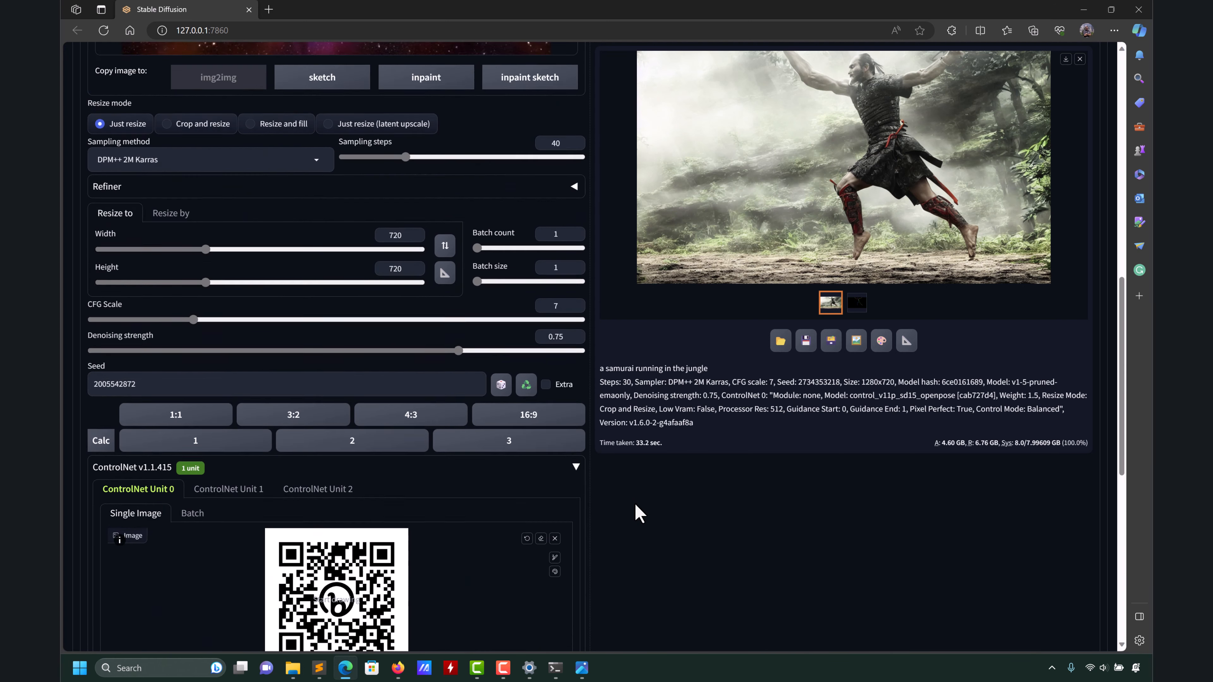
scroll(642, 513, up, 3)
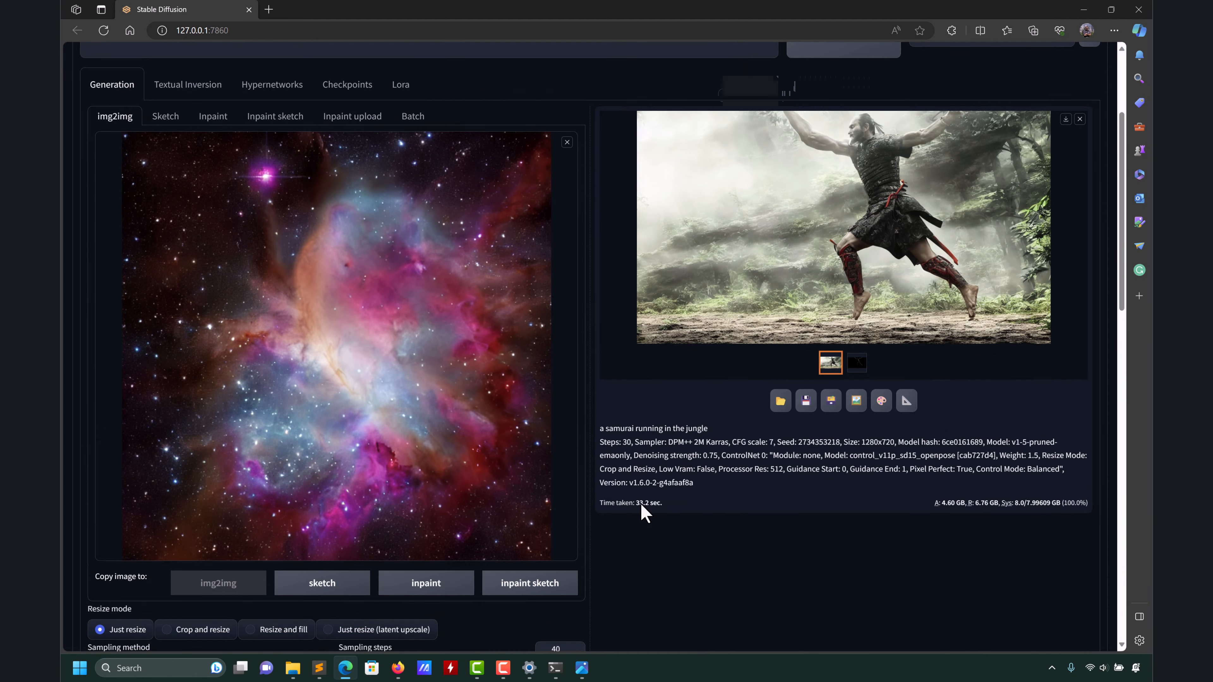
scroll(549, 352, down, 6)
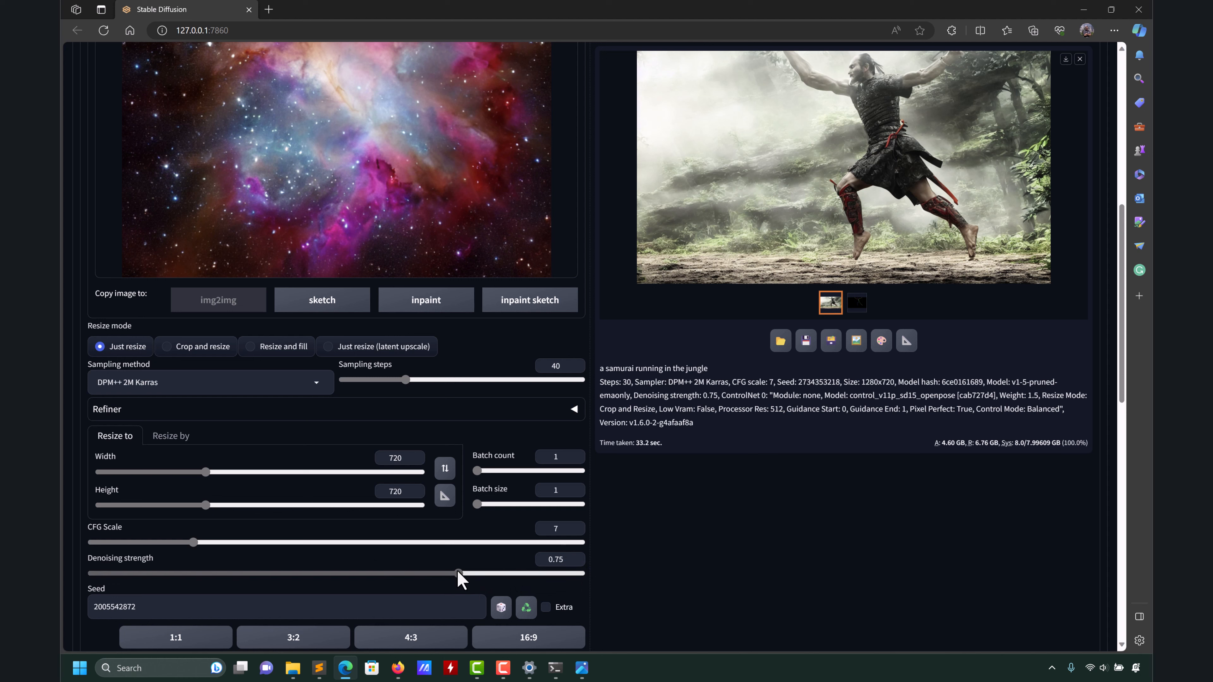
drag(459, 574, 606, 577)
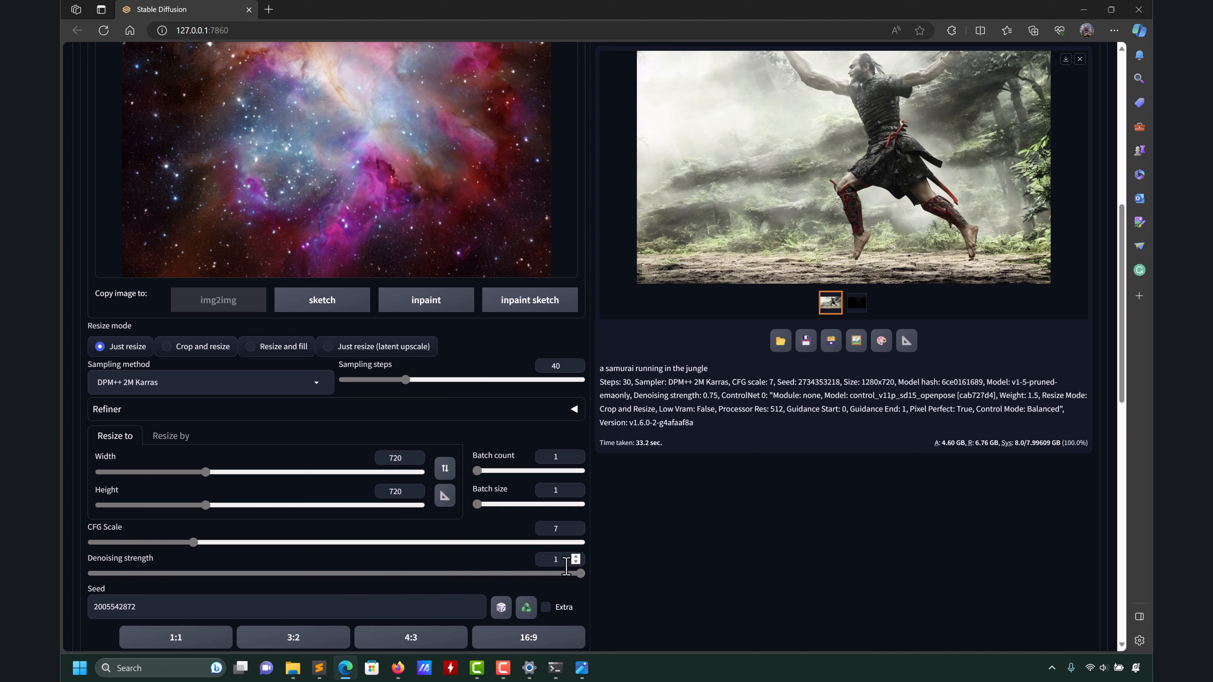
Set the img2img denoising strength to 0.85.
drag(578, 575, 617, 575)
scroll(666, 485, up, 3)
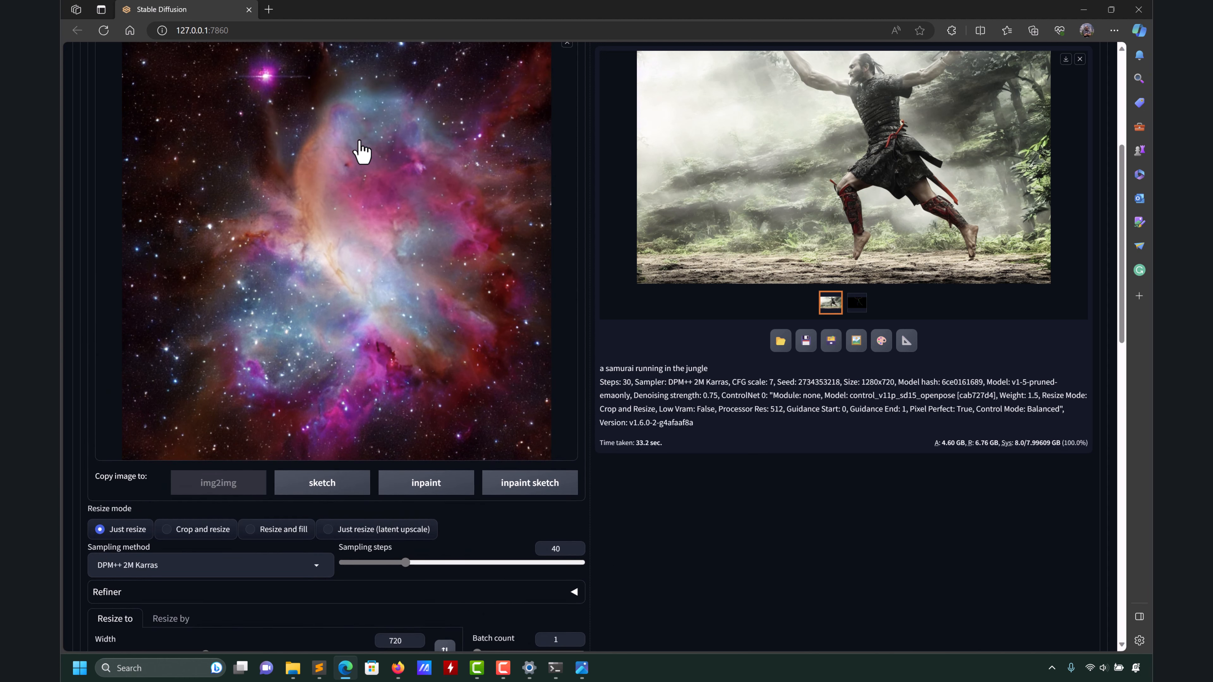
scroll(696, 497, down, 1)
scroll(683, 495, down, 10)
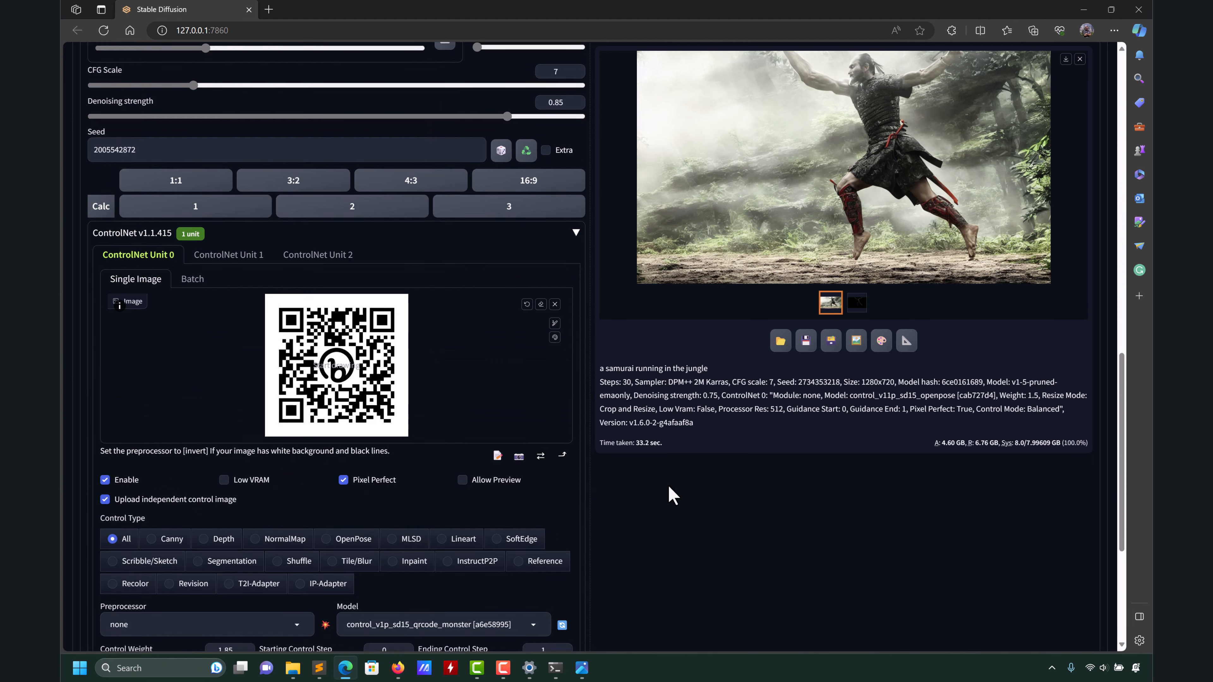
Disable ControlNet Unit 0 and generate a plain img2img version of the nebula.
scroll(640, 429, up, 15)
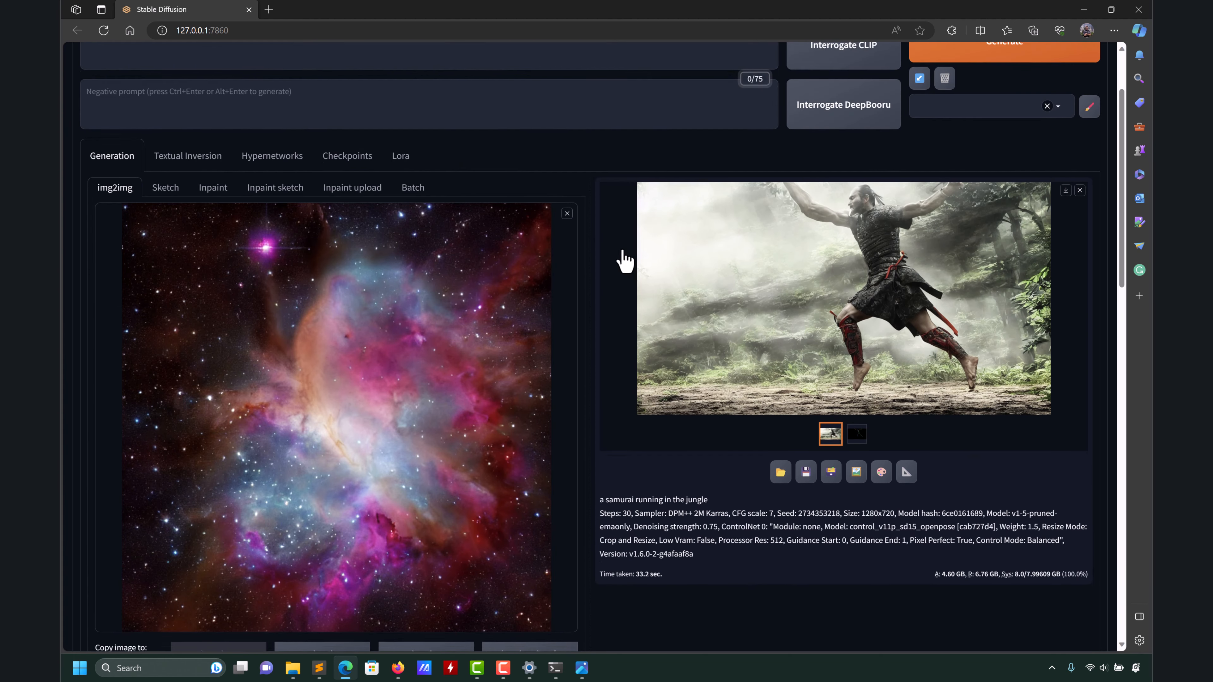
click(969, 67)
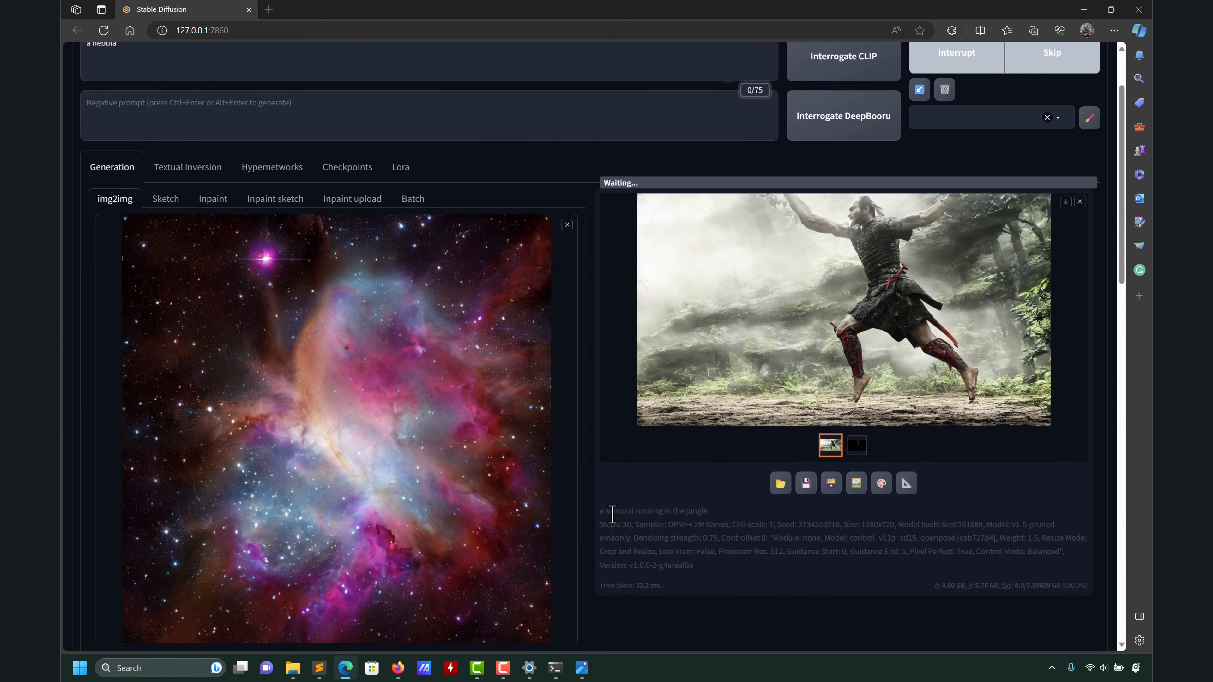
scroll(619, 310, down, 3)
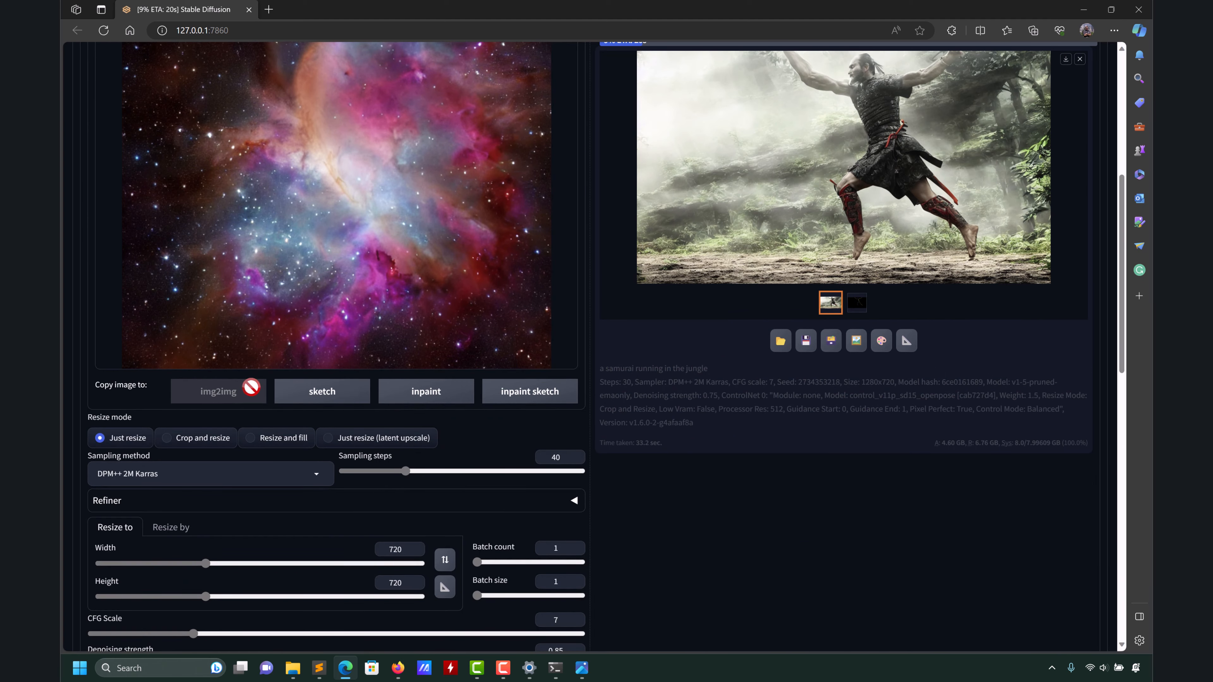
scroll(706, 430, down, 4)
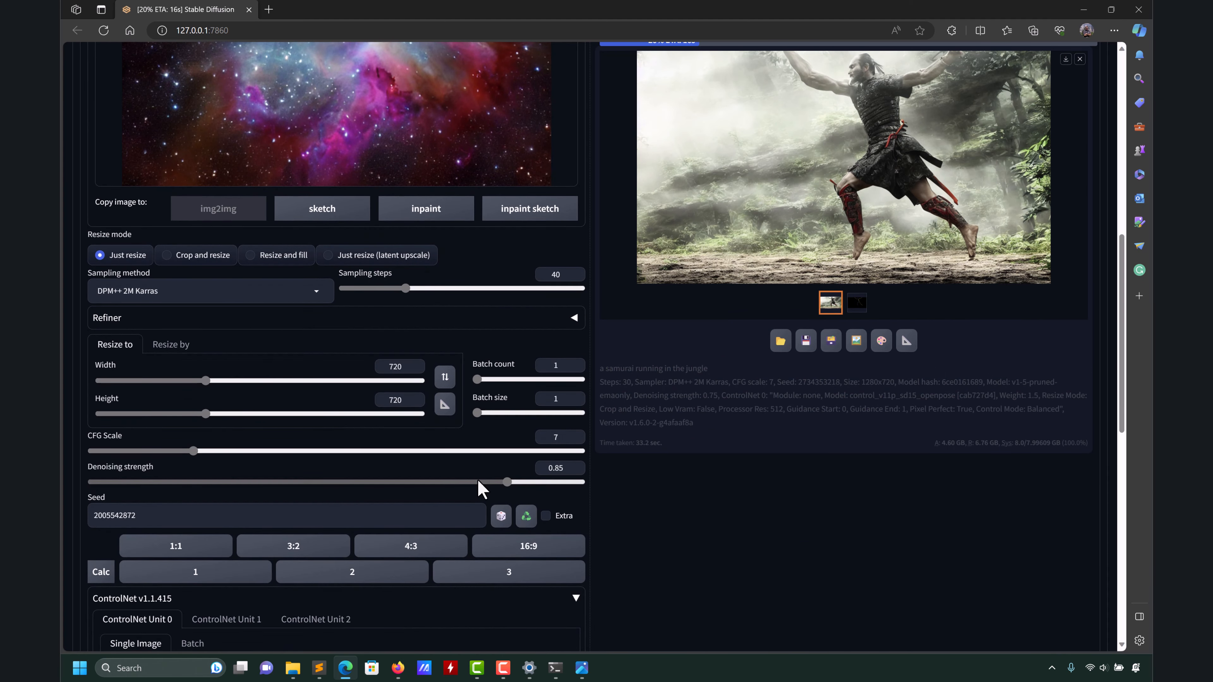
scroll(677, 421, up, 1)
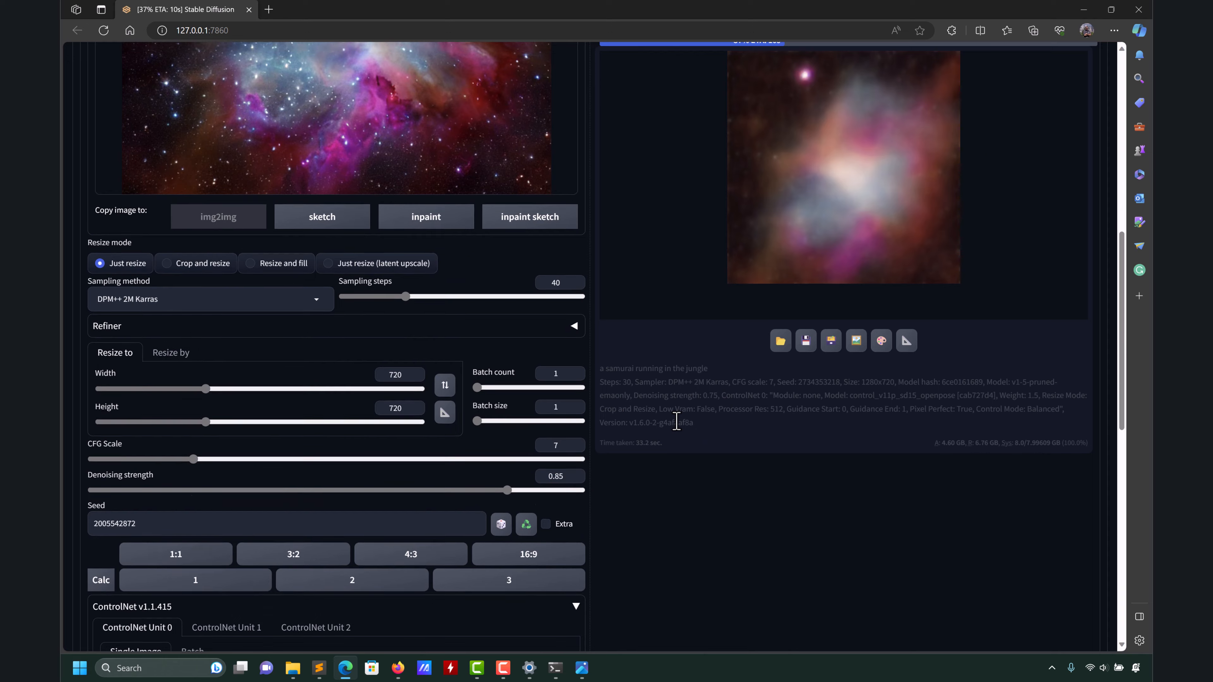
scroll(676, 421, up, 9)
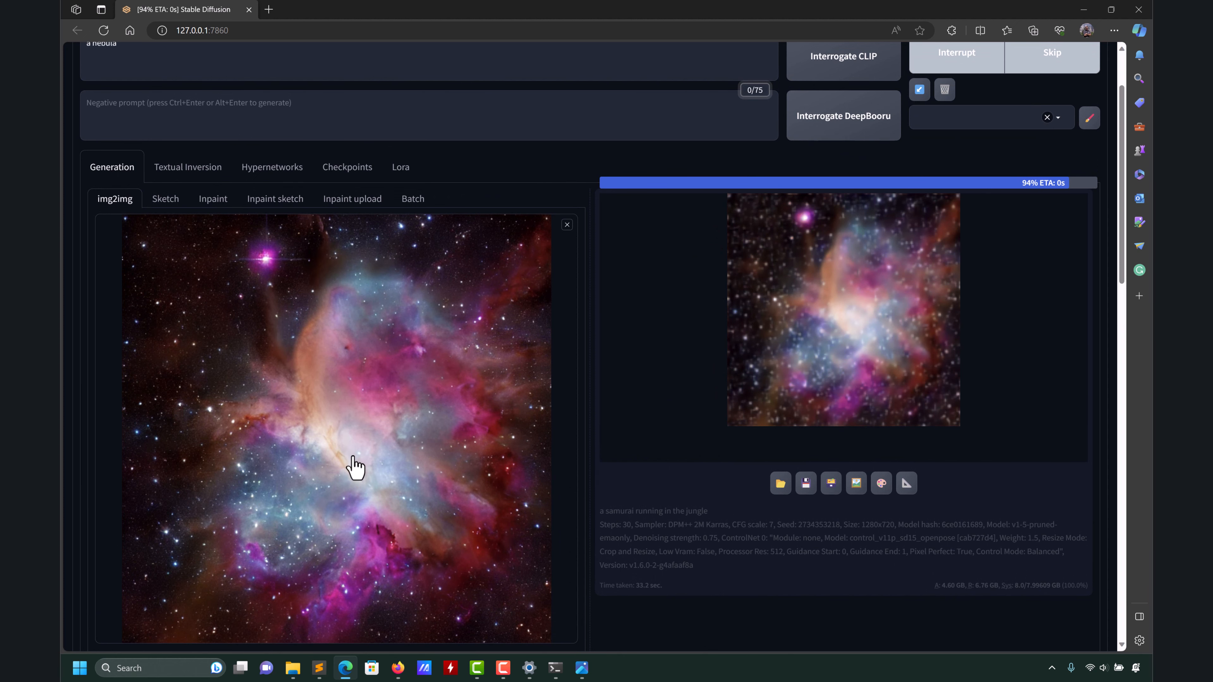
scroll(406, 421, down, 2)
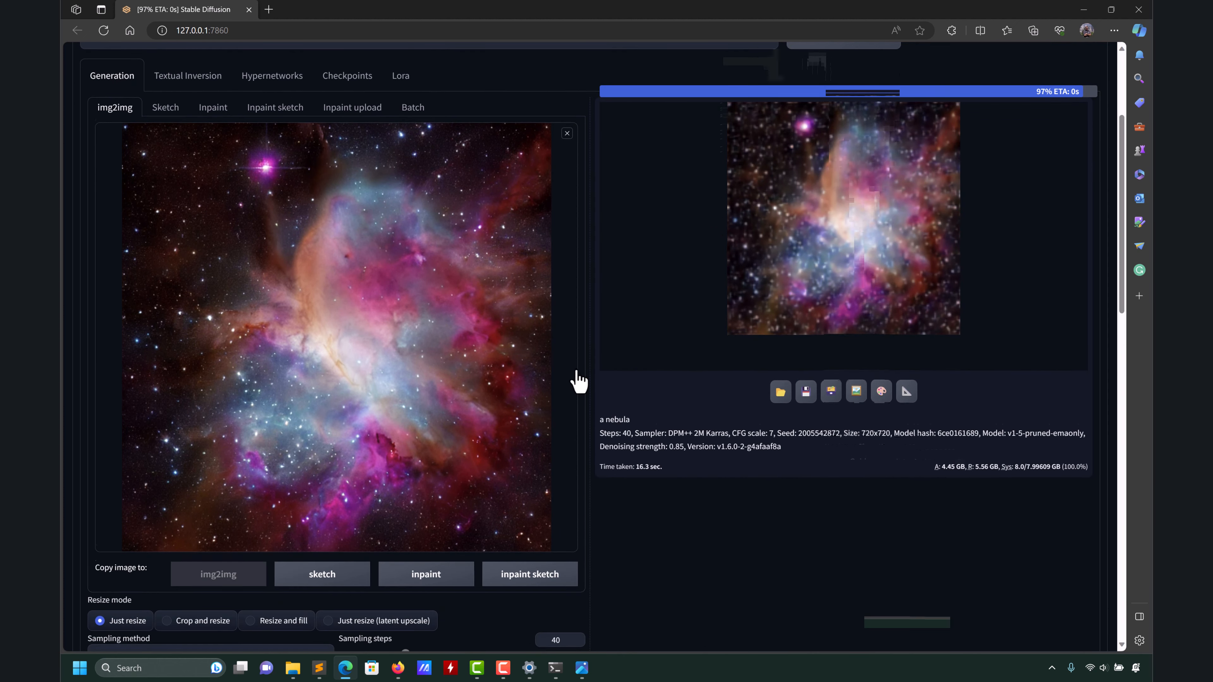
Re-enable ControlNet Unit 0 with the QR code image and set its control weight to 1.5.
scroll(621, 429, down, 5)
scroll(347, 260, down, 4)
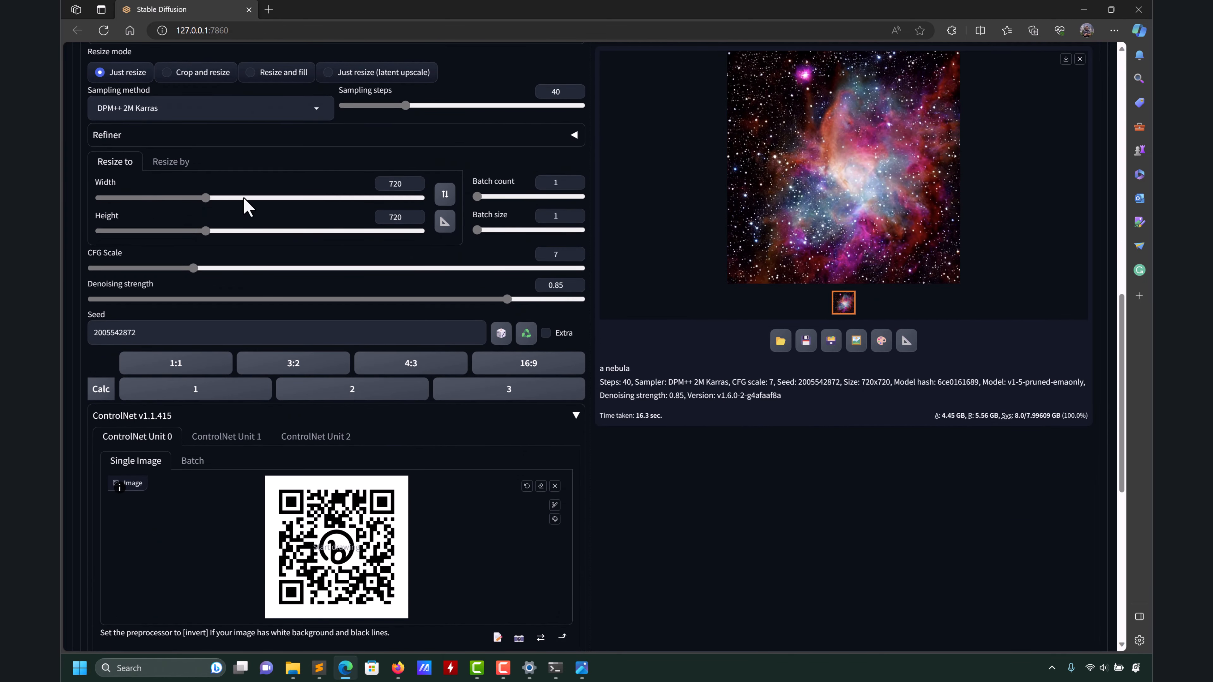
scroll(588, 473, down, 4)
click(106, 479)
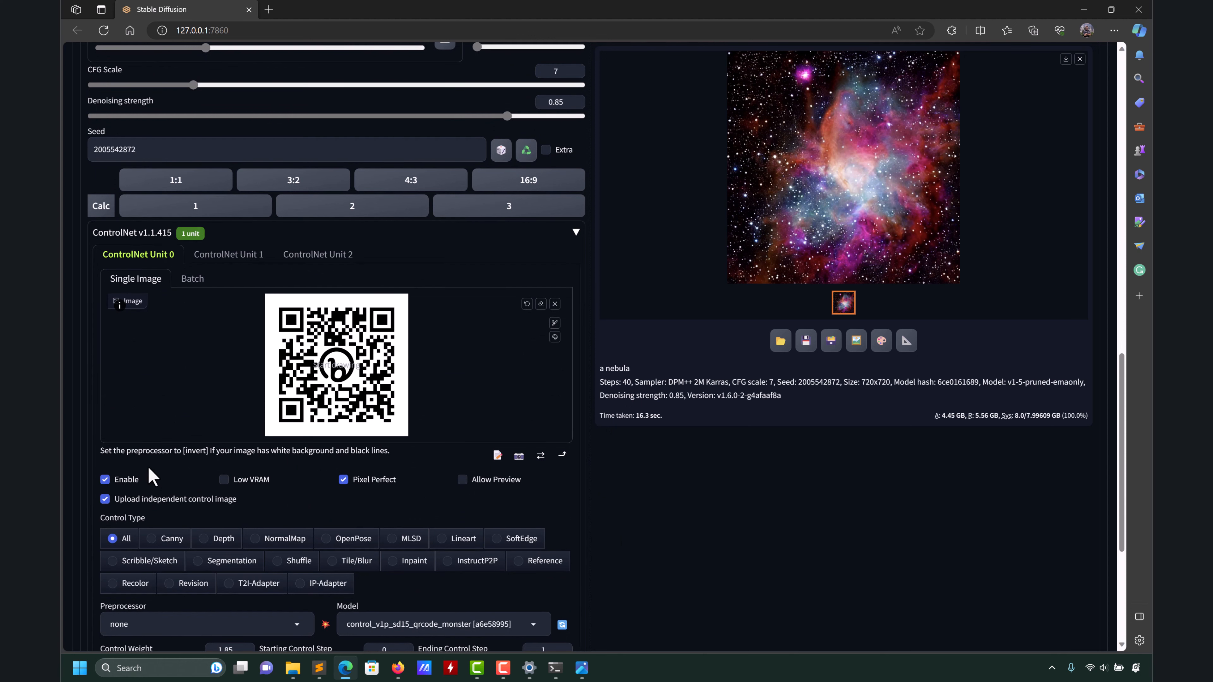
scroll(433, 555, down, 4)
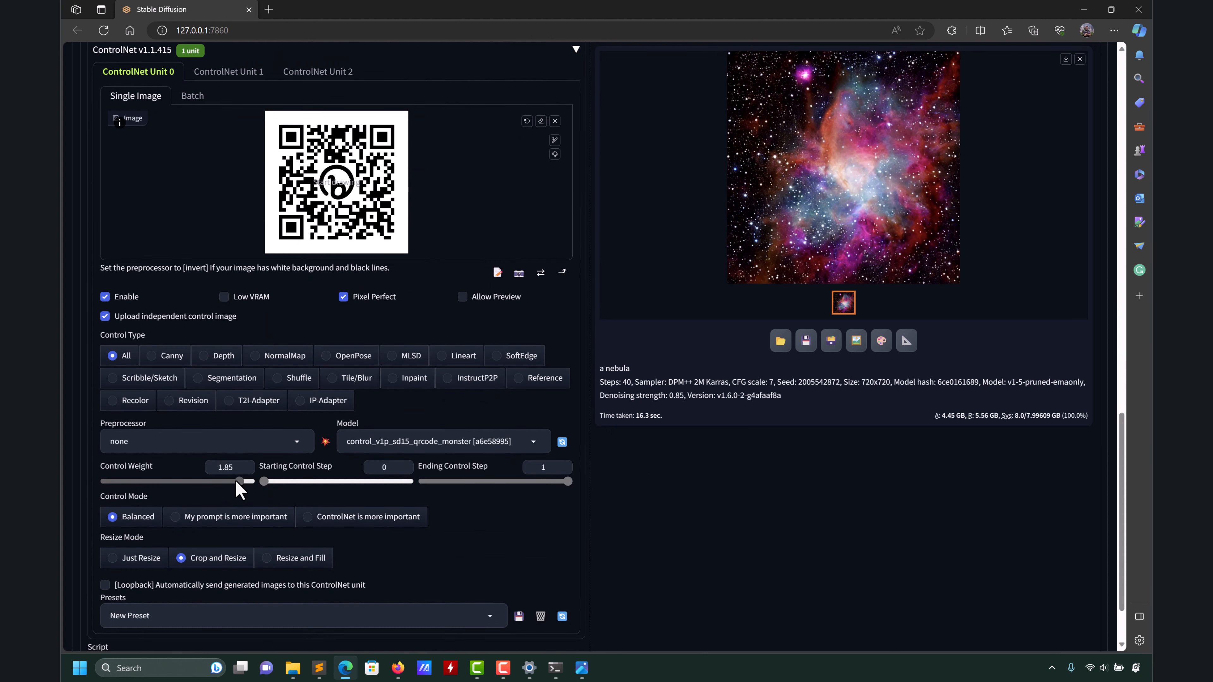
click(194, 481)
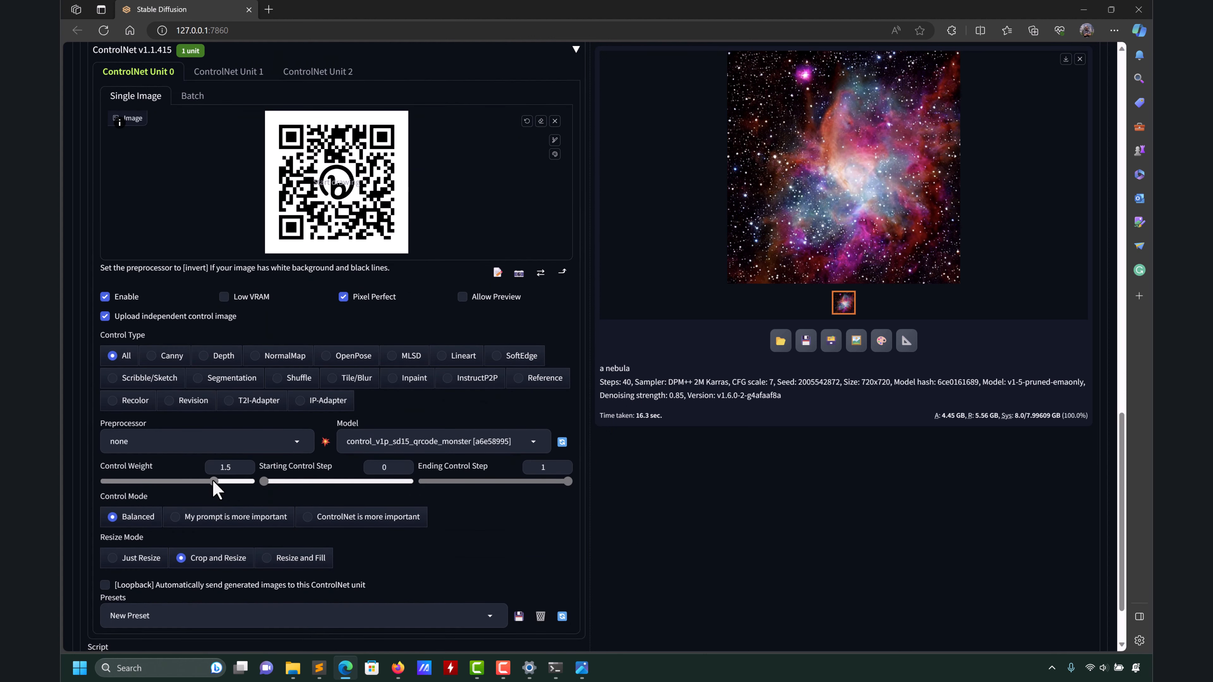
Generate the nebula image with the QR code control applied, and review the result beside the source image.
scroll(717, 506, up, 8)
scroll(691, 499, up, 10)
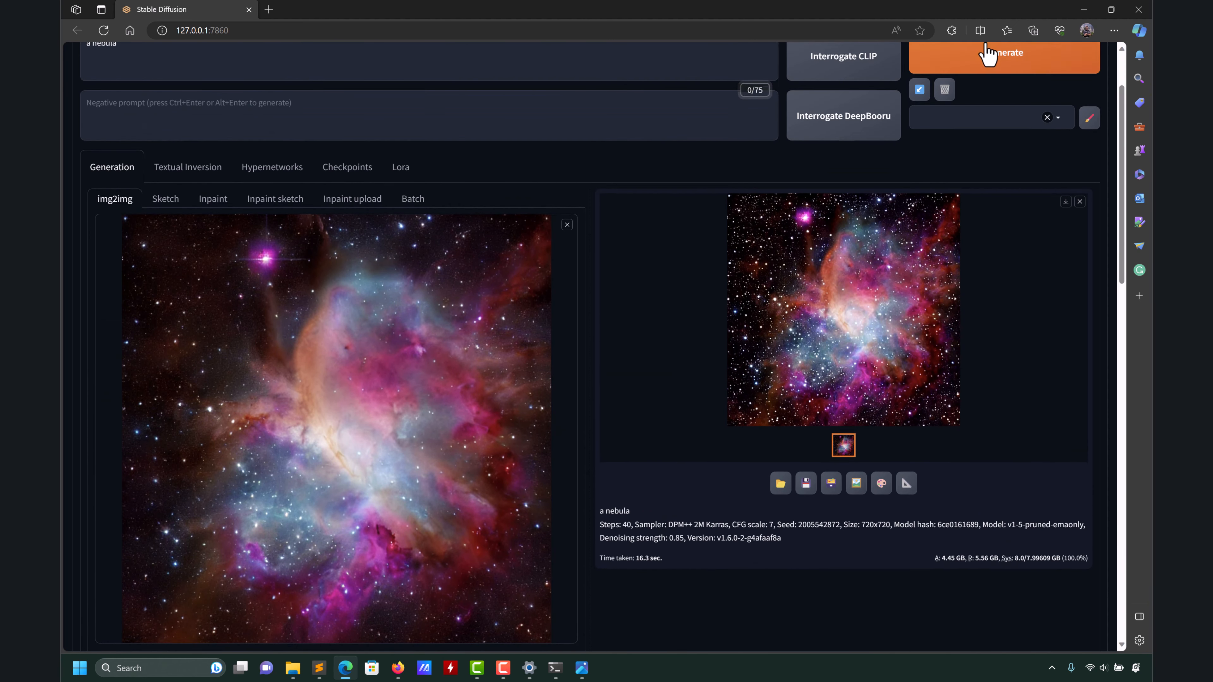
click(987, 54)
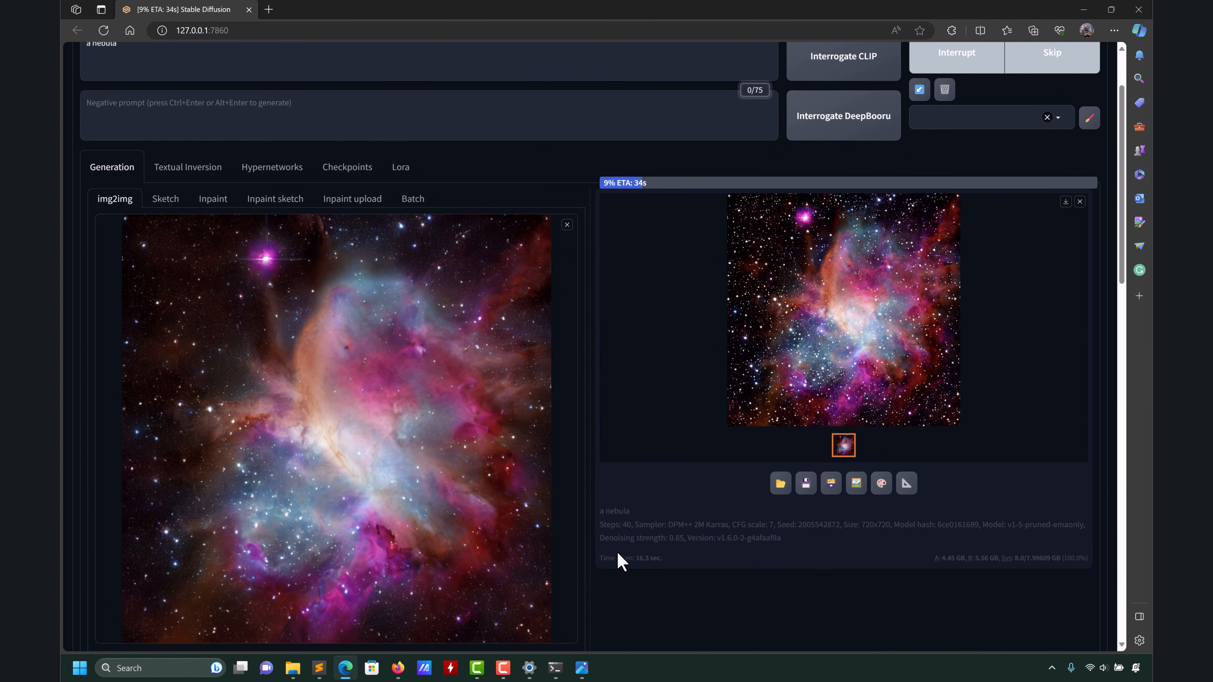
scroll(618, 559, up, 2)
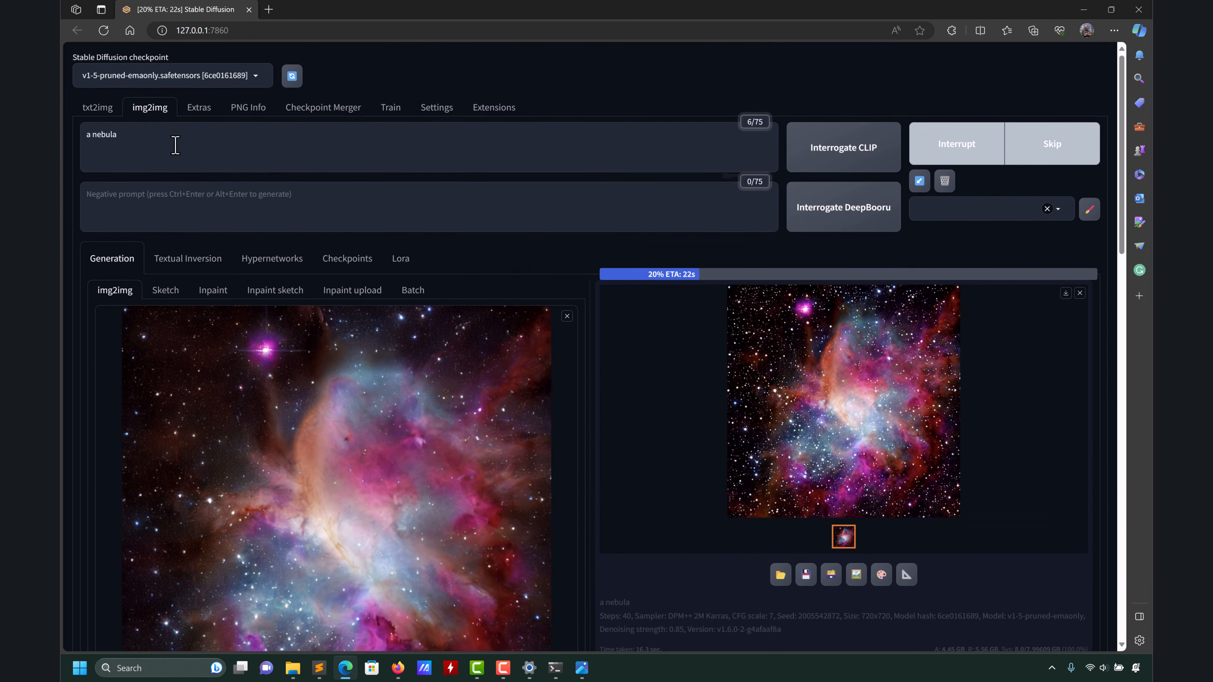
scroll(603, 481, down, 18)
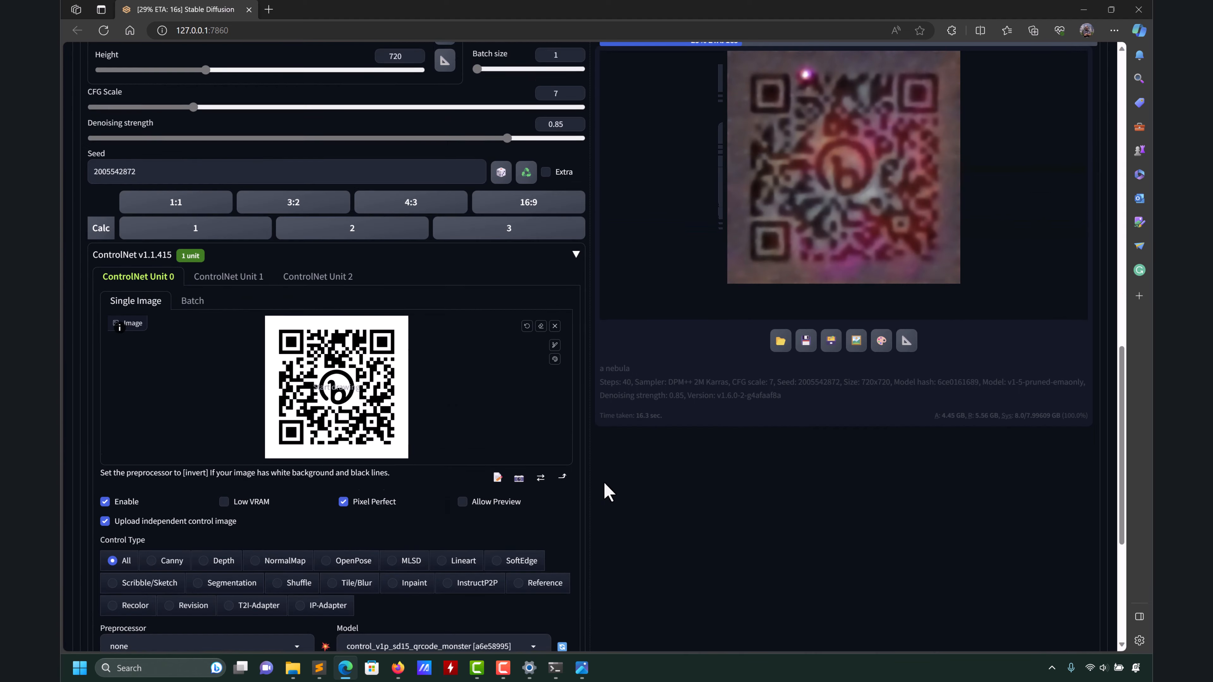
scroll(616, 483, up, 7)
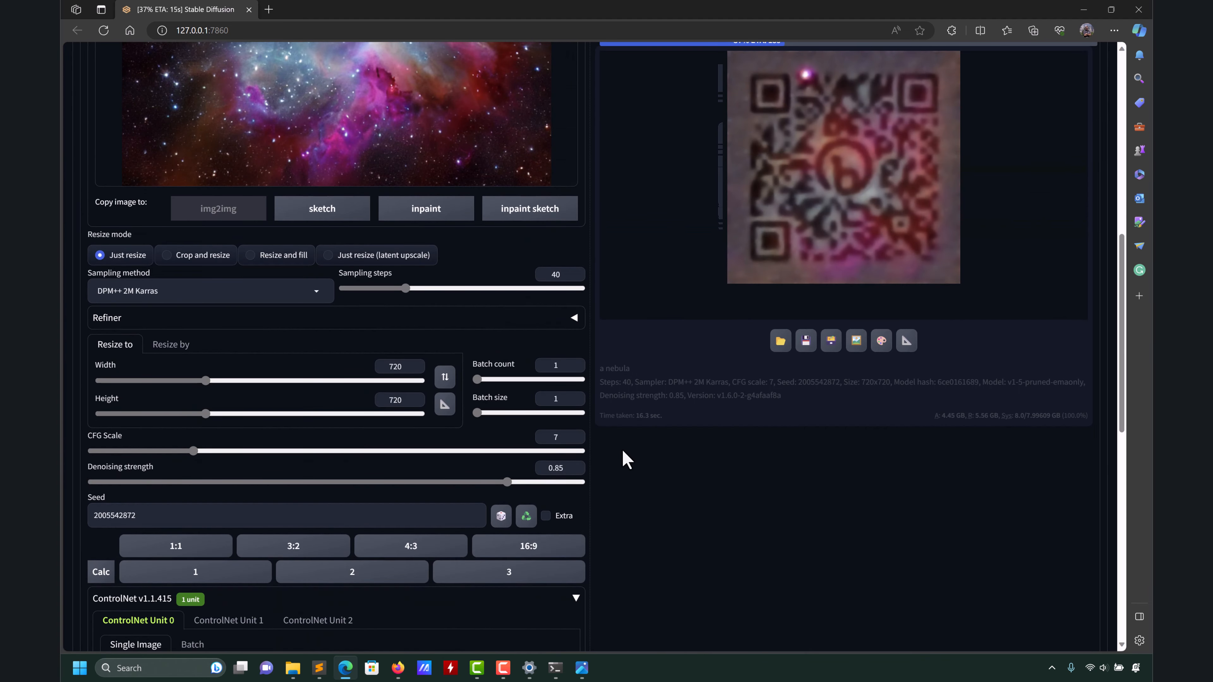
scroll(623, 460, up, 10)
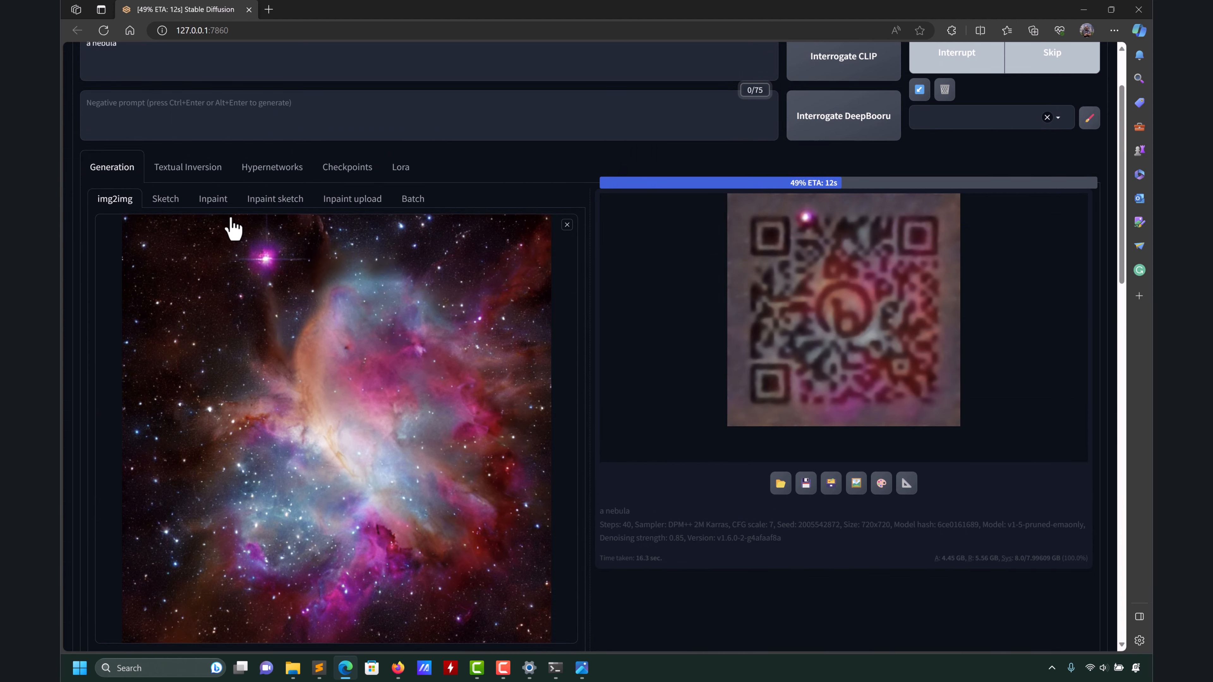
scroll(201, 200, up, 2)
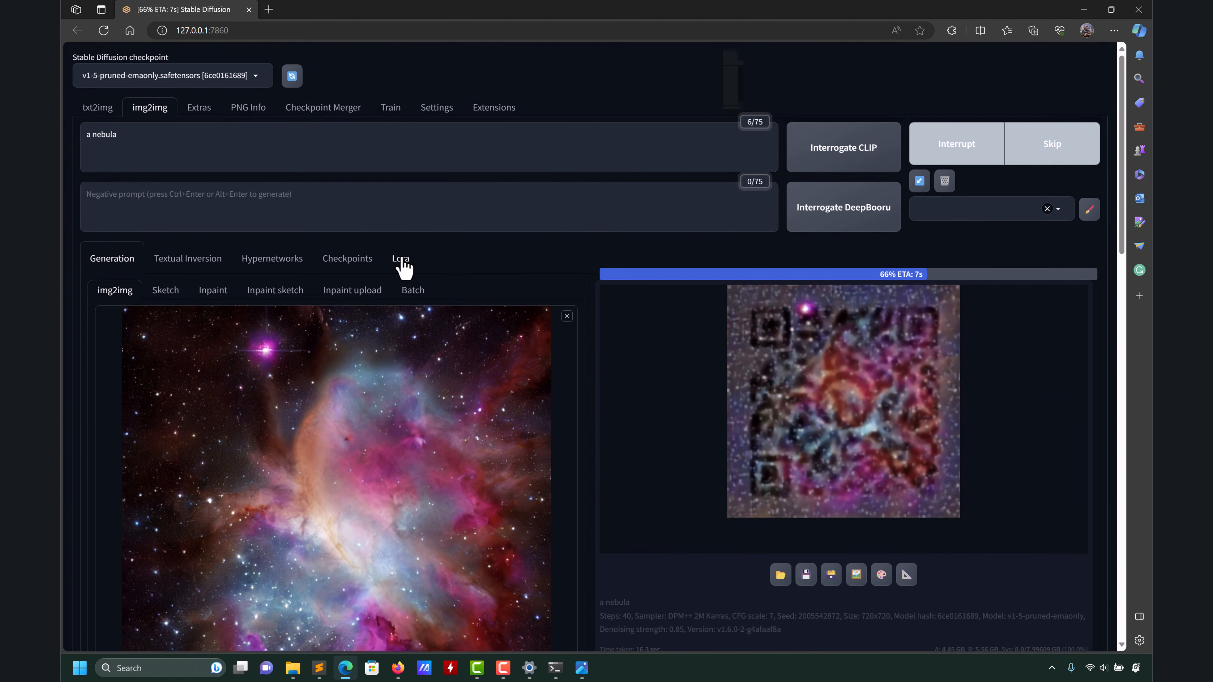
scroll(652, 449, down, 2)
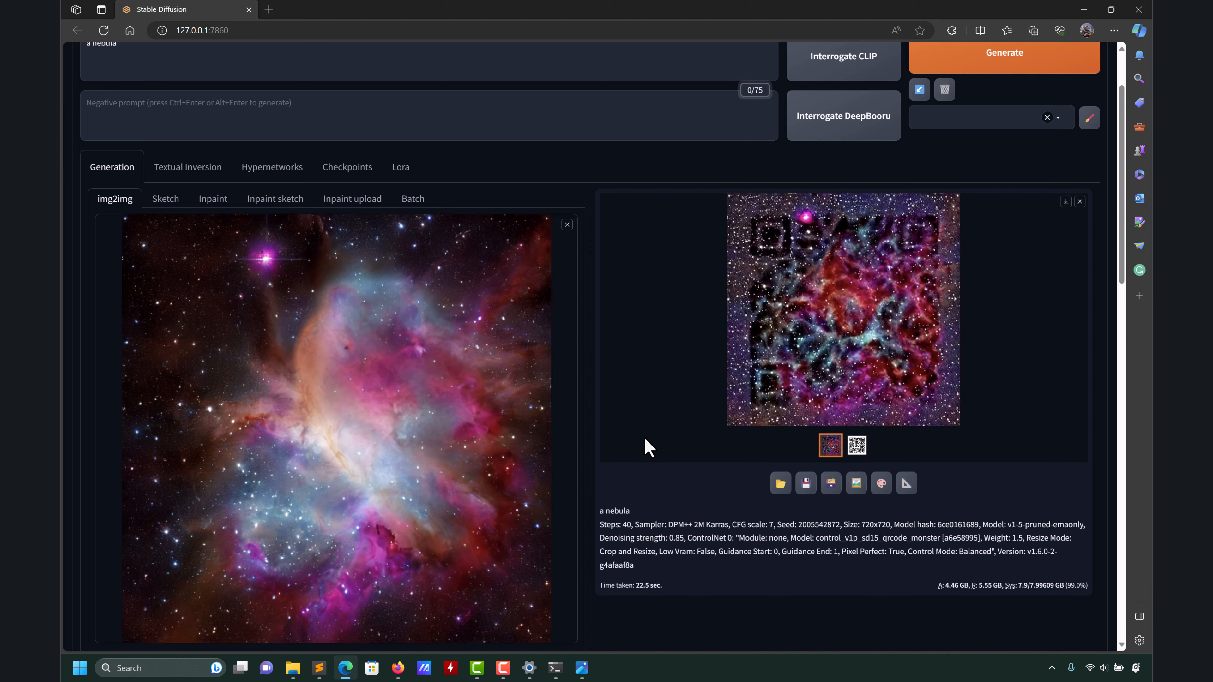
Raise the ControlNet Unit 0 control weight to 1.9 and generate the QR code nebula again.
scroll(644, 438, down, 10)
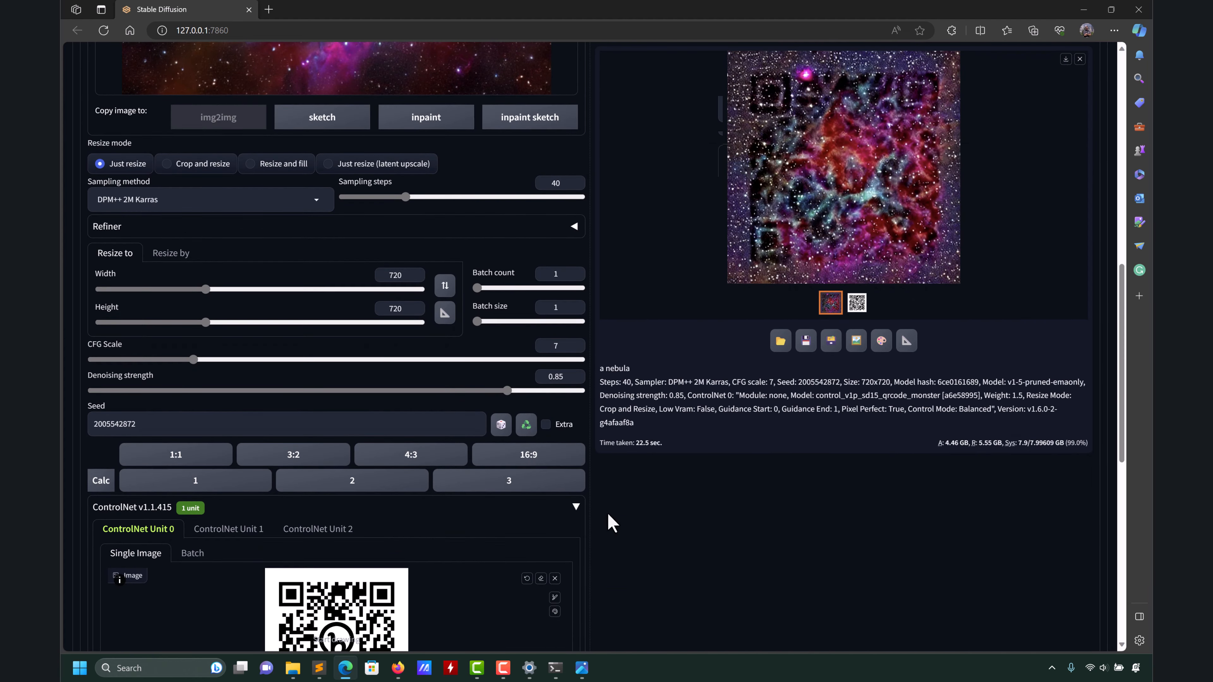
scroll(620, 503, down, 4)
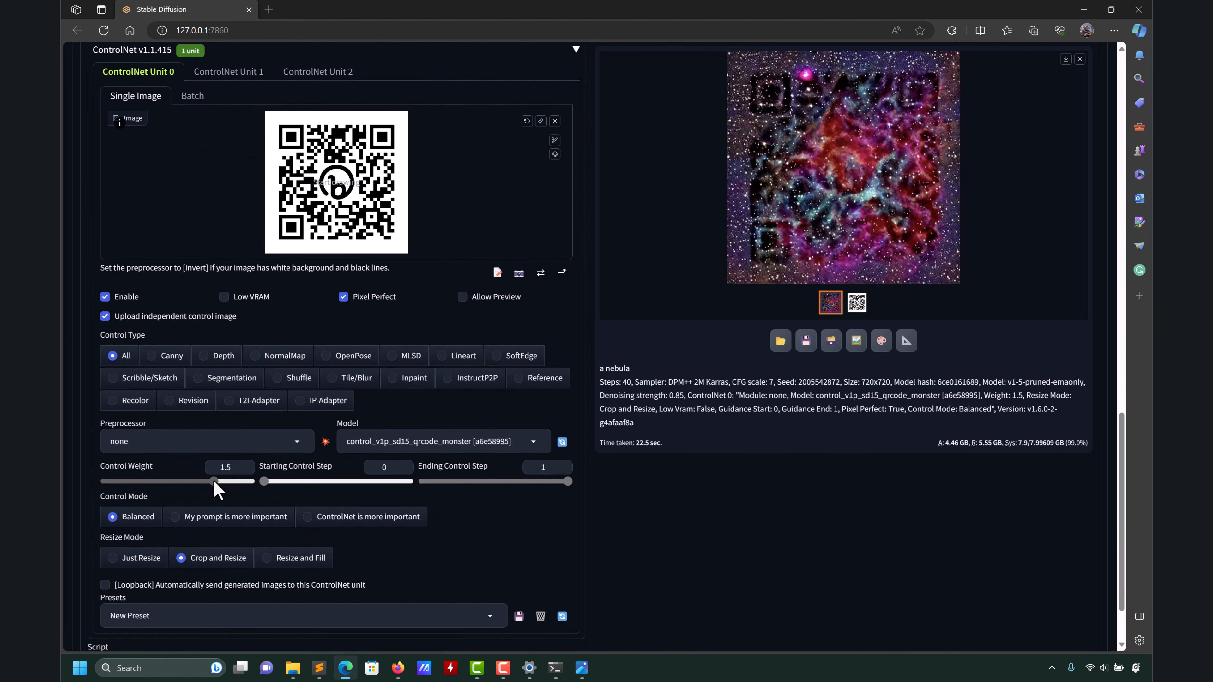
drag(219, 481, 235, 482)
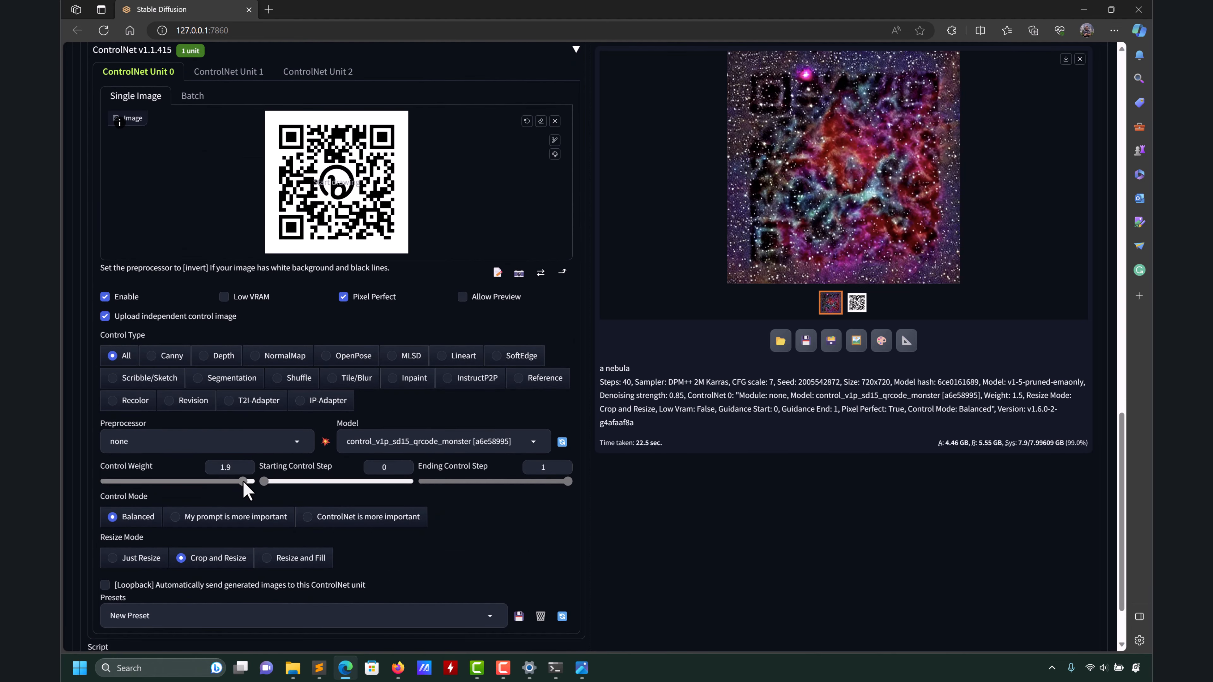
scroll(723, 497, up, 14)
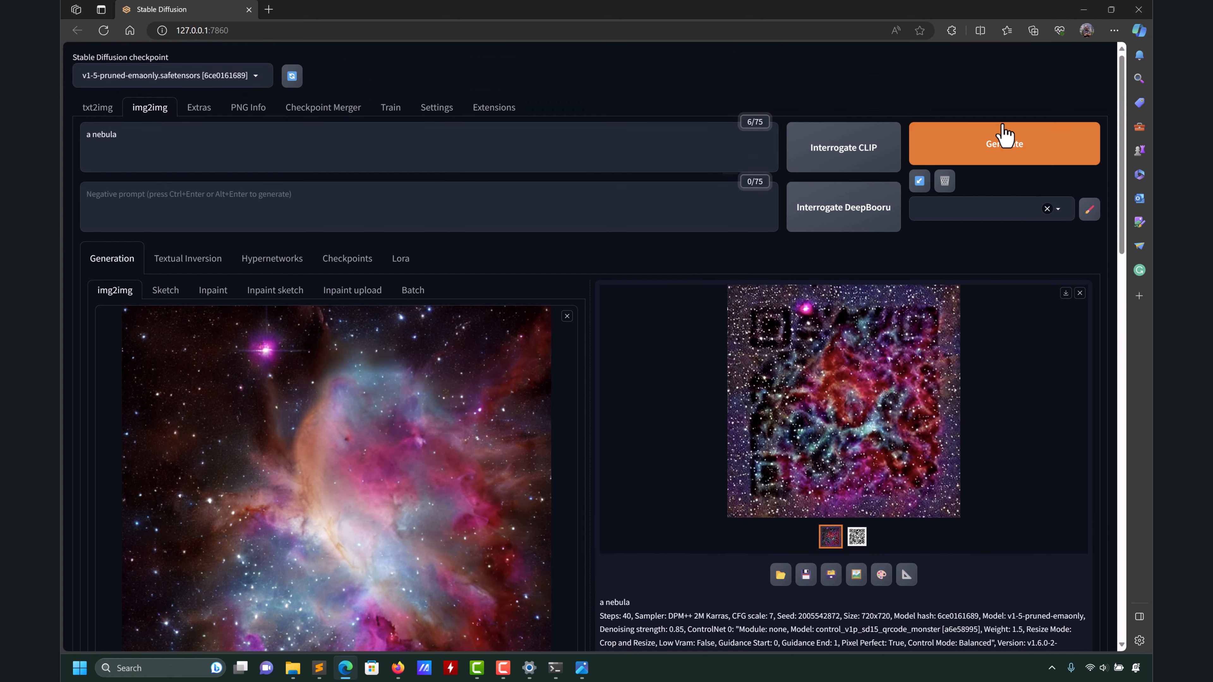
click(1004, 136)
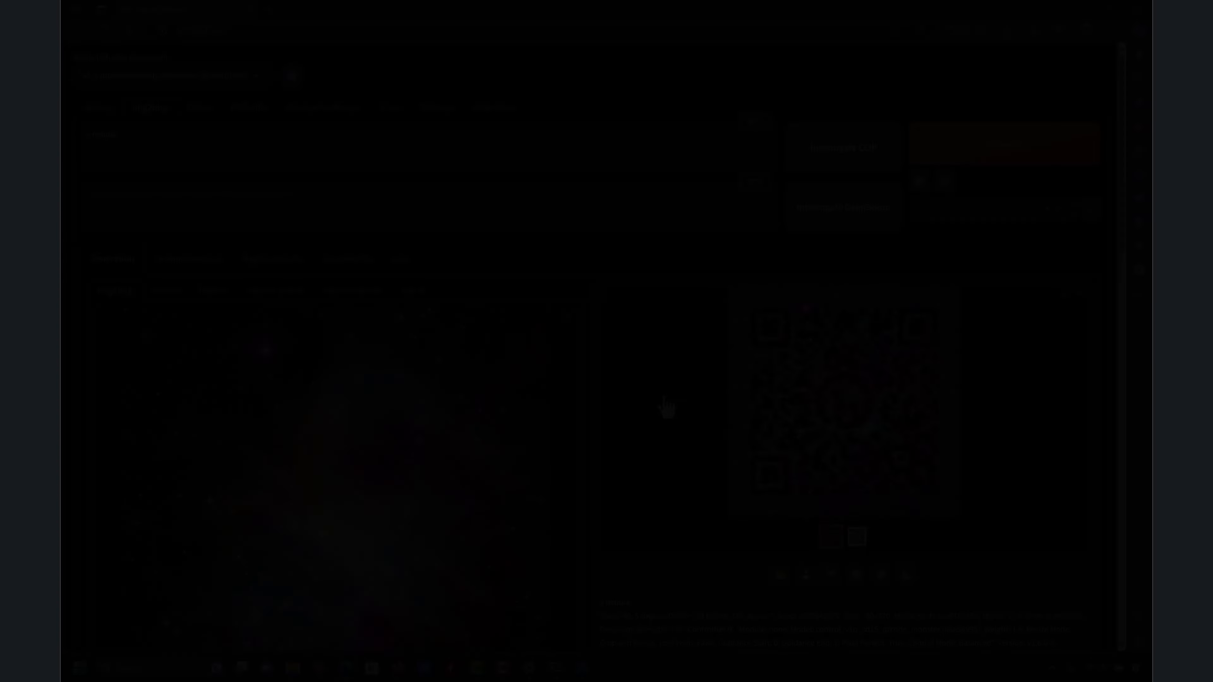
scroll(664, 430, down, 5)
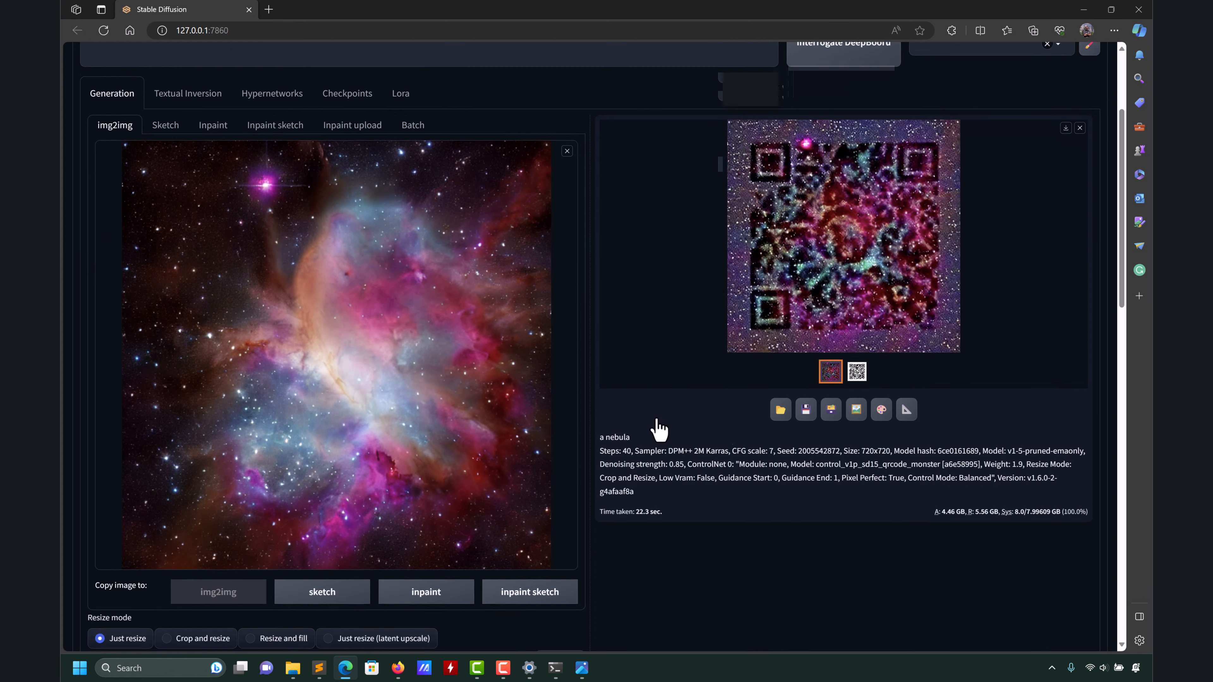
scroll(655, 416, up, 5)
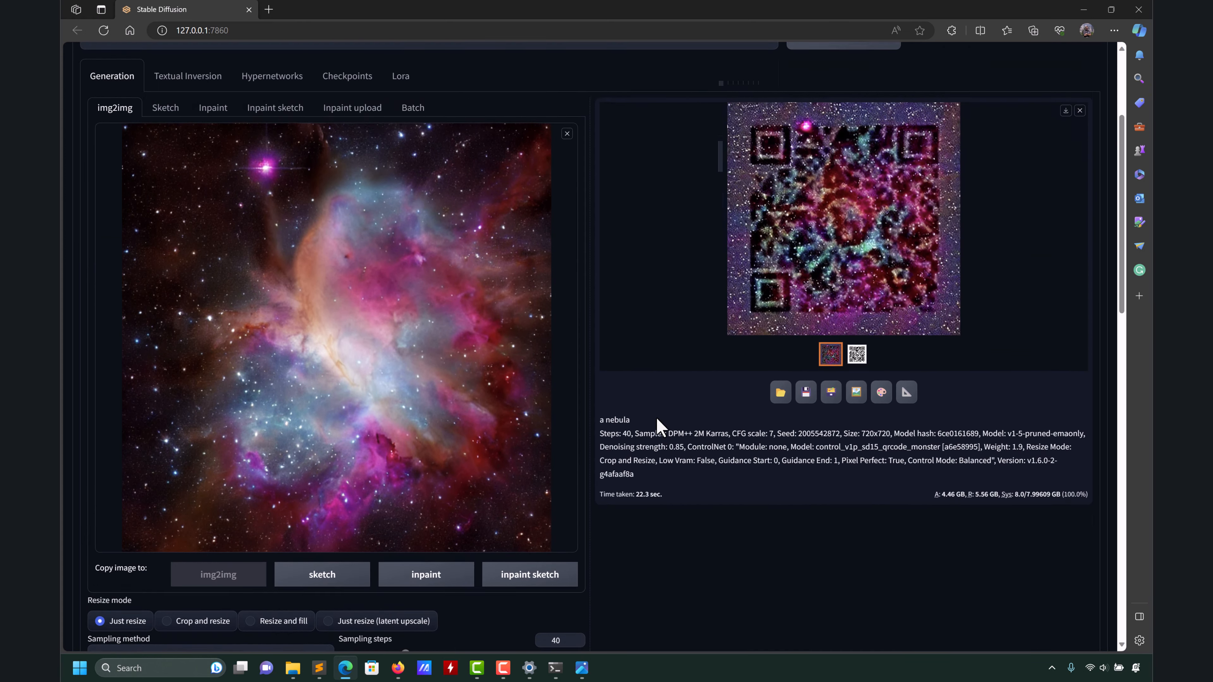
Increase the batch size and generate several QR code nebula variations.
scroll(655, 416, down, 10)
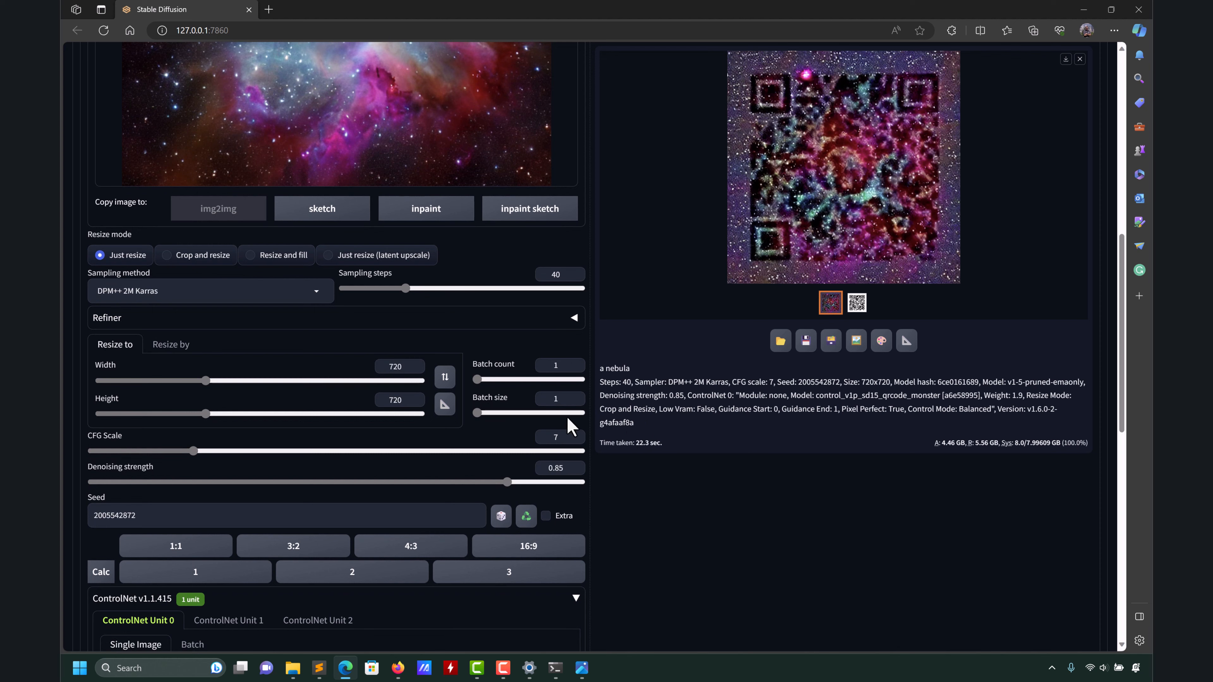
double_click(576, 396)
scroll(643, 425, up, 10)
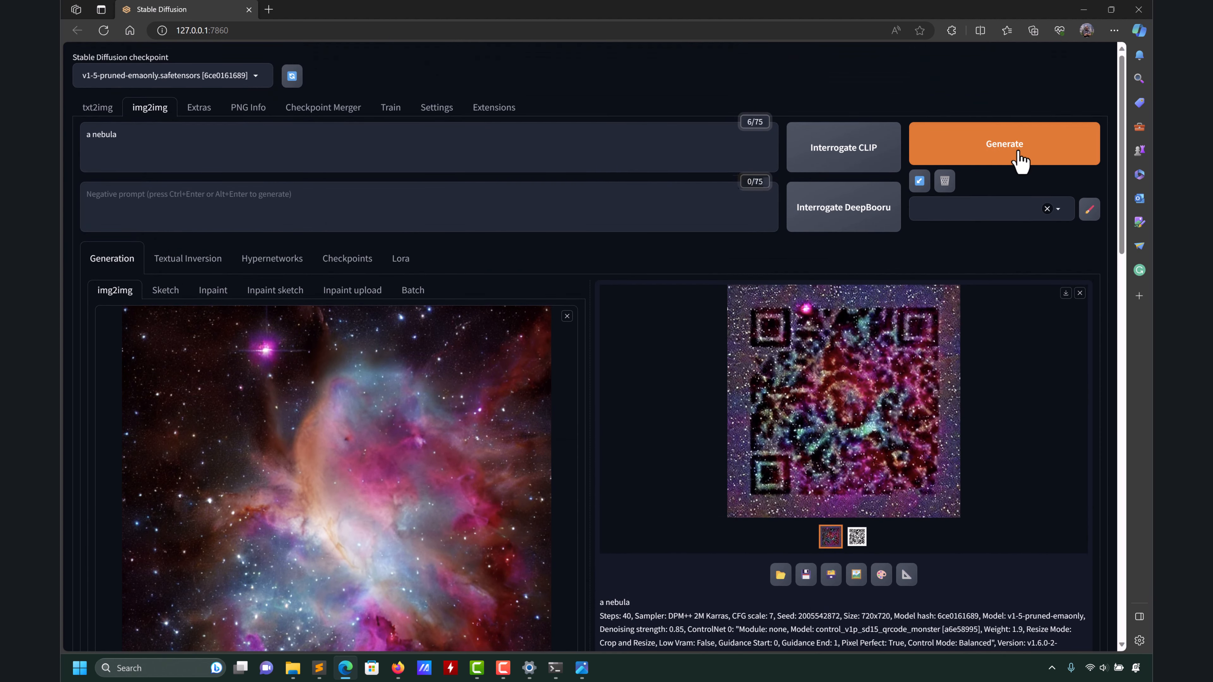
click(1019, 161)
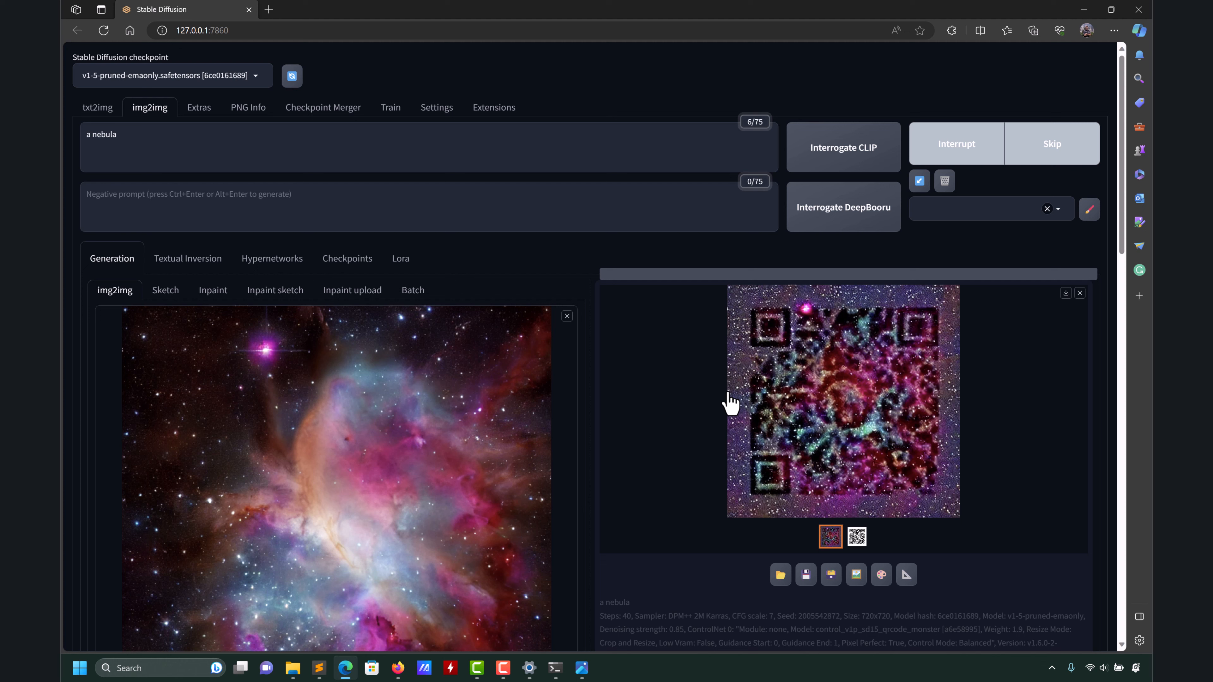
View the four individual QR code nebula images of the generated batch one after another.
scroll(609, 474, down, 5)
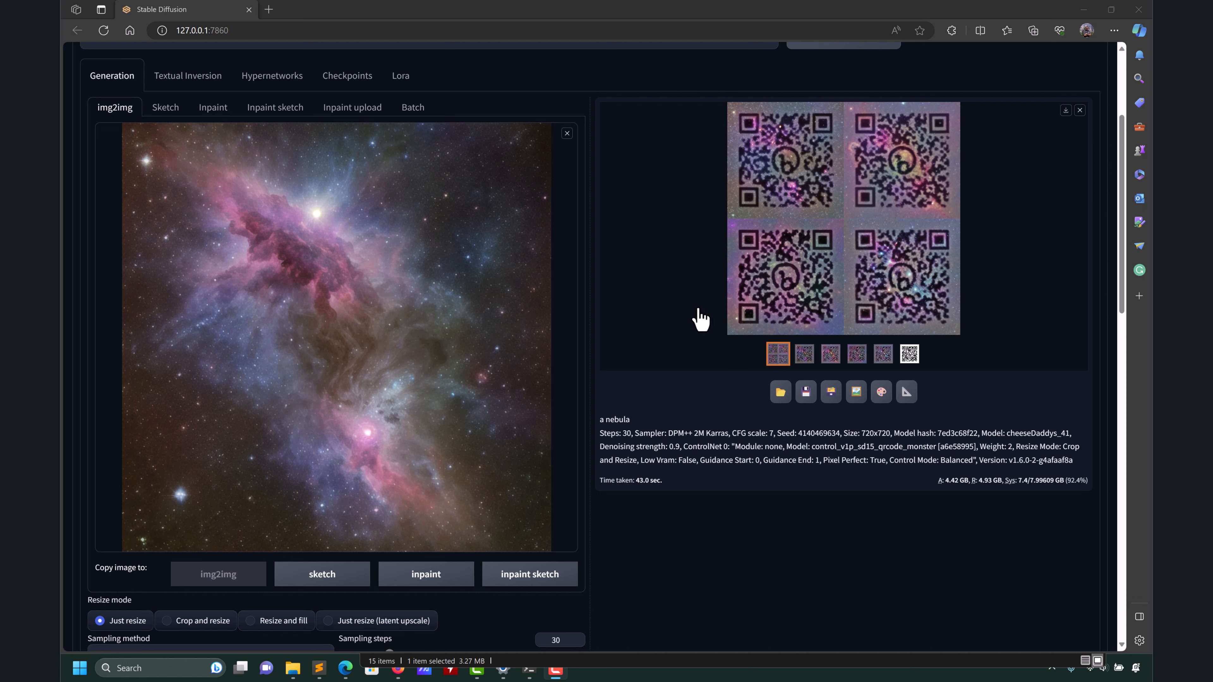
click(806, 354)
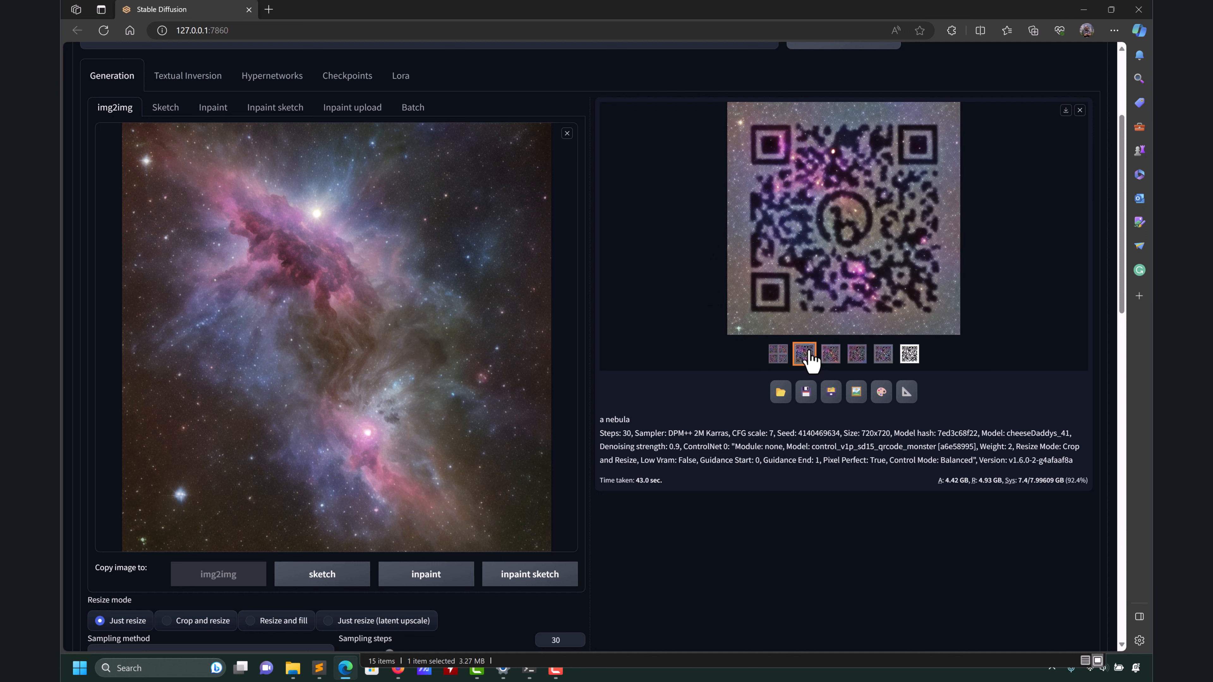
click(830, 355)
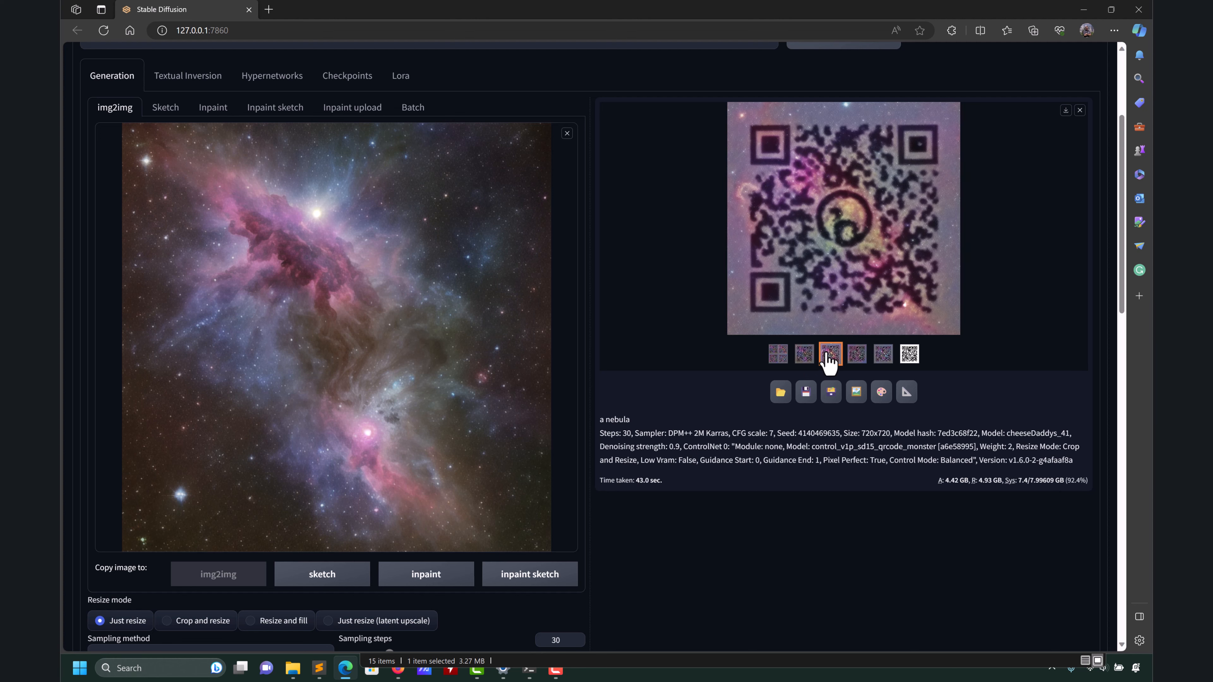
click(859, 356)
click(882, 355)
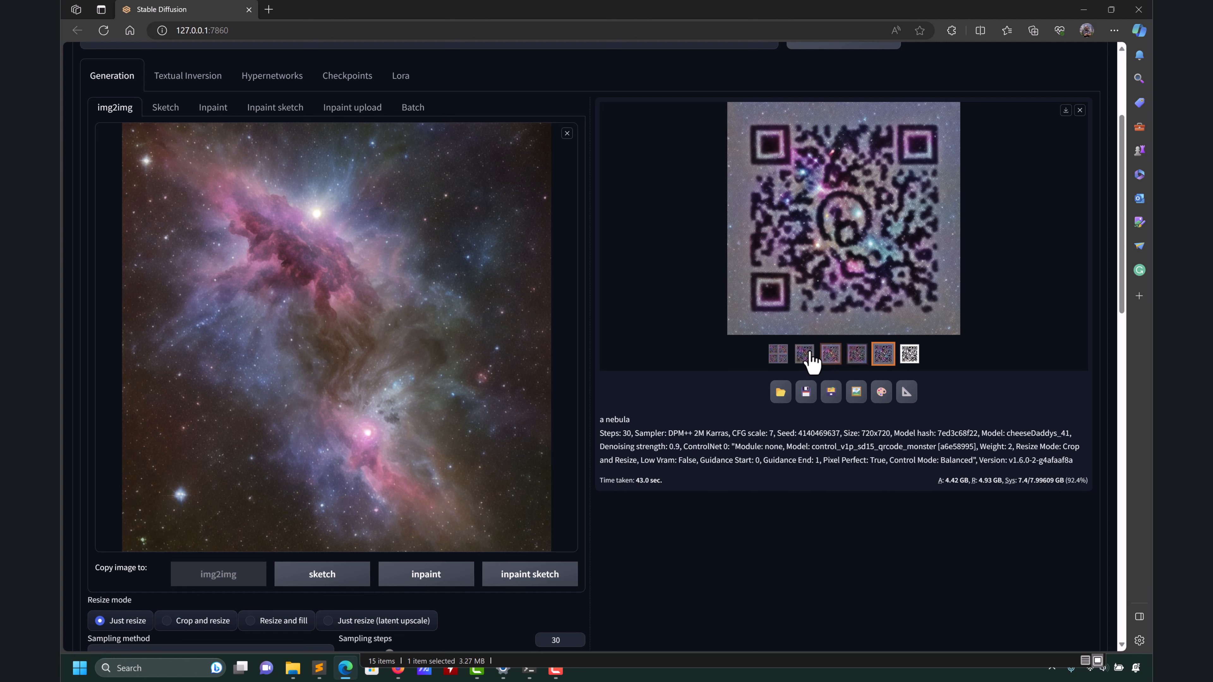
Review the img2img sampling, size, batch and denoising settings and the ControlNet Unit 0 setup beside the QR code nebula result.
scroll(712, 419, down, 10)
scroll(669, 439, up, 3)
scroll(678, 411, down, 2)
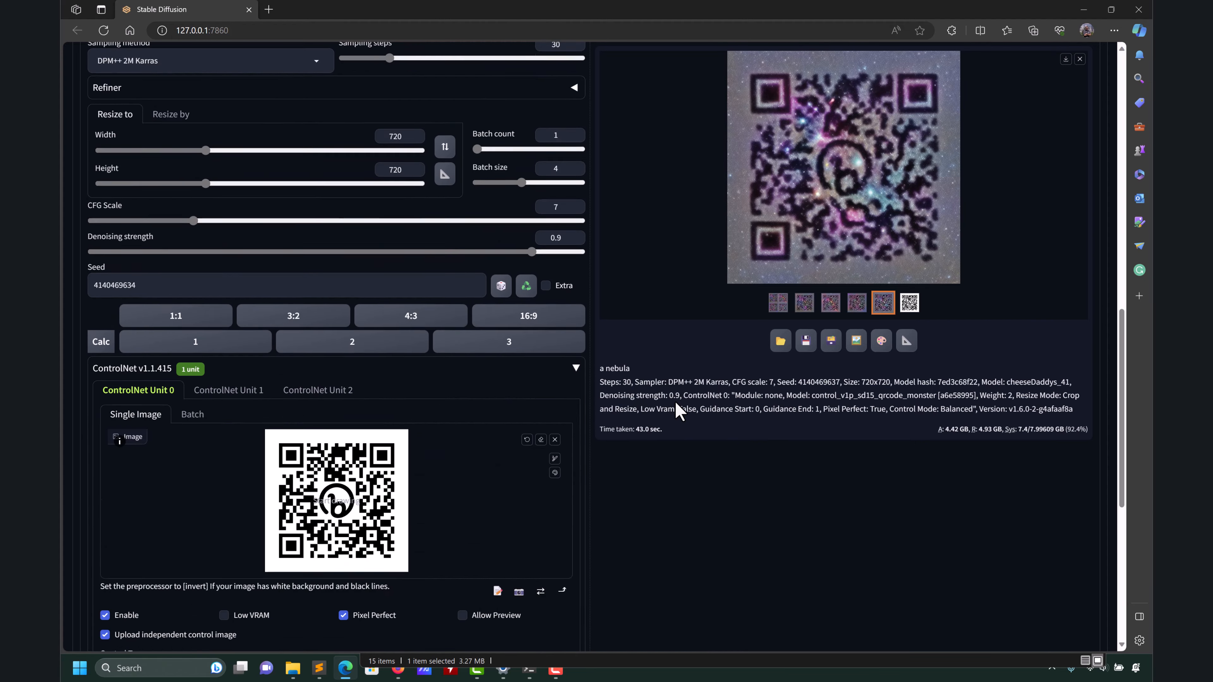
scroll(678, 411, down, 2)
scroll(252, 157, up, 10)
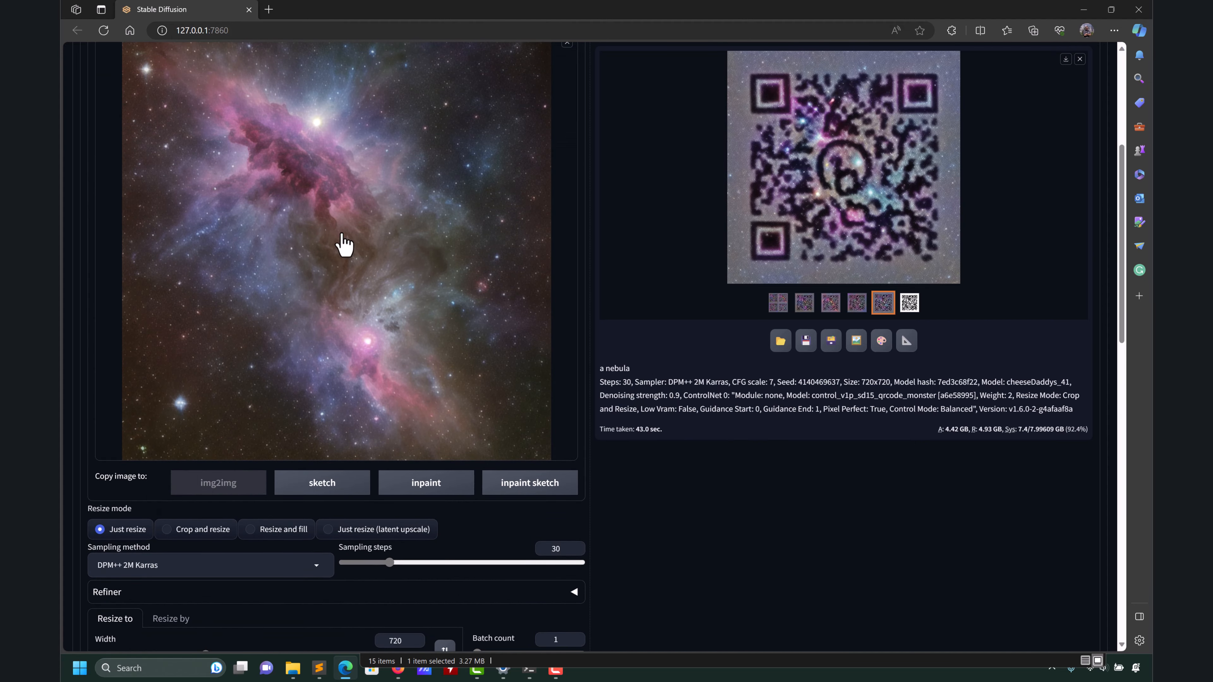
scroll(344, 245, down, 4)
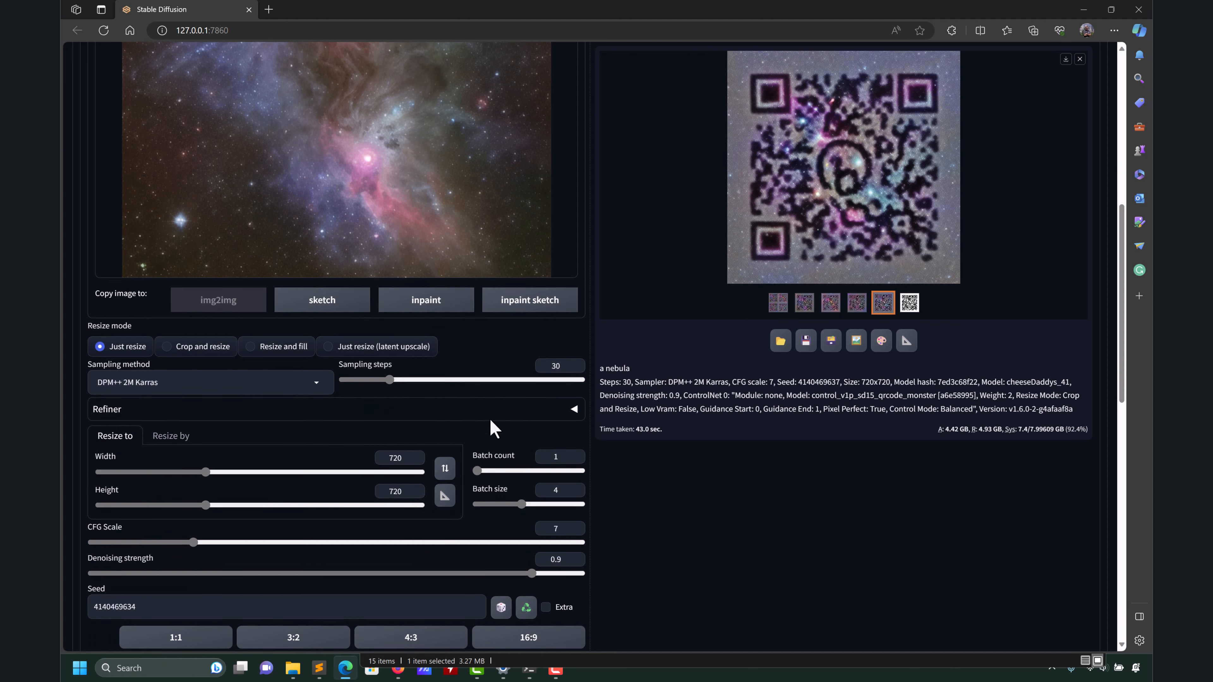
scroll(491, 427, down, 7)
scroll(712, 377, up, 3)
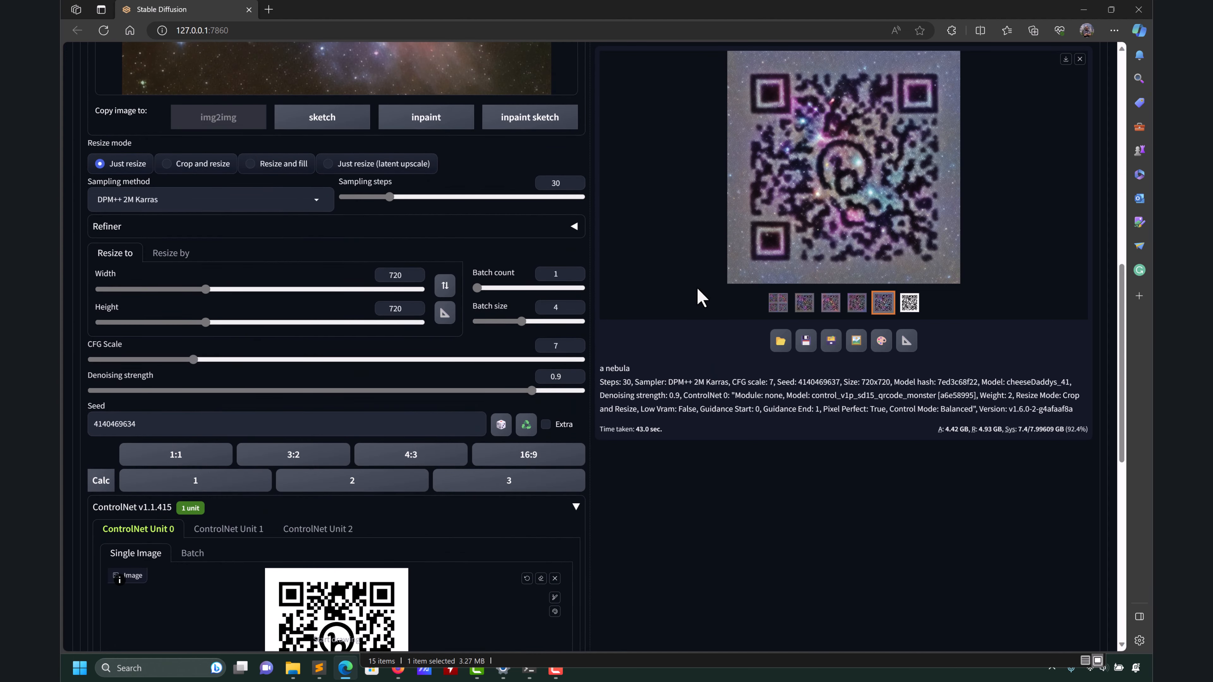
scroll(687, 289, up, 4)
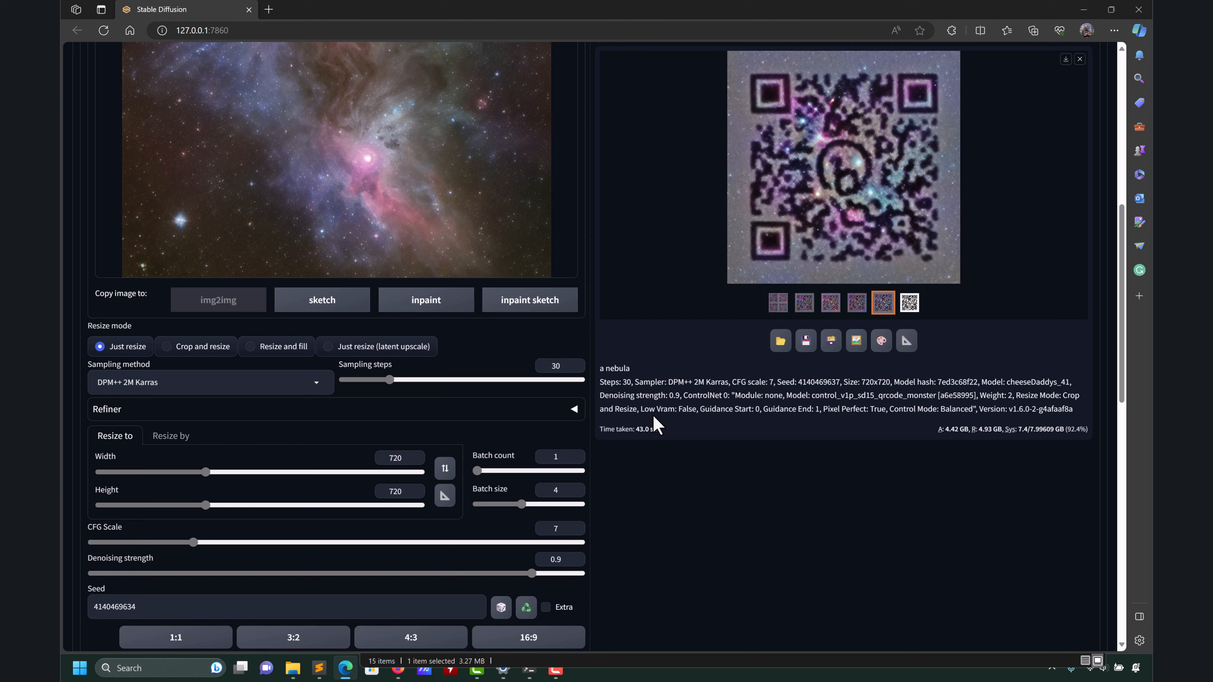
scroll(654, 424, down, 2)
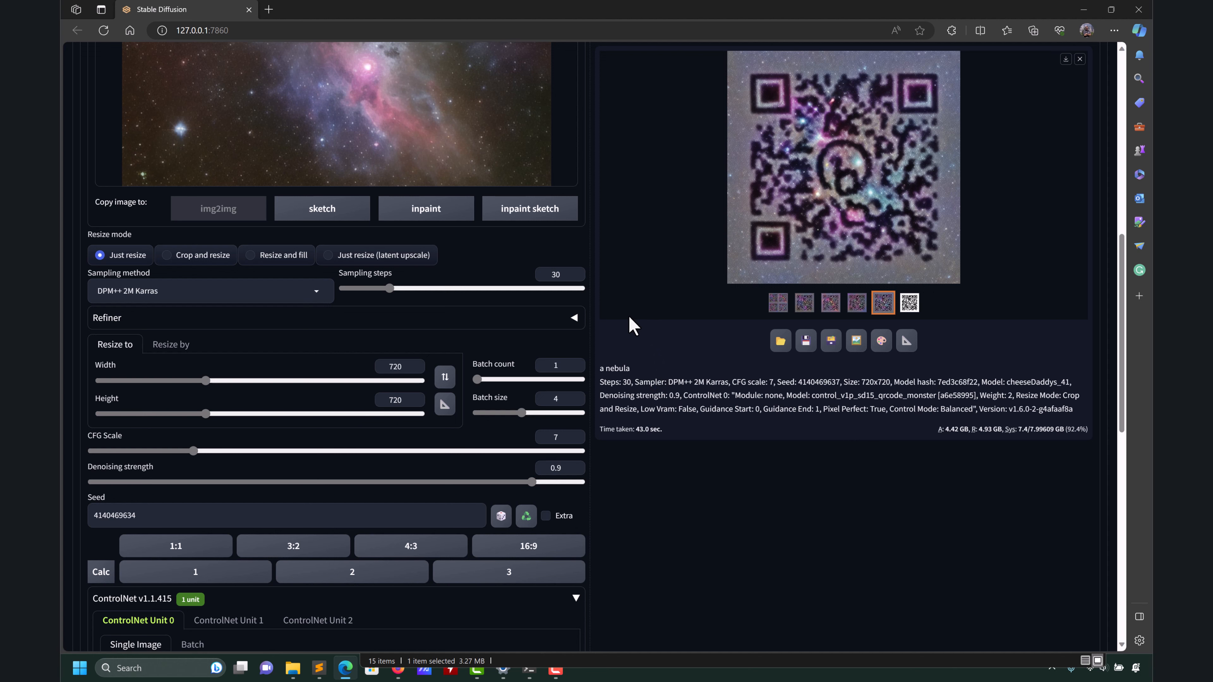
scroll(606, 281, down, 2)
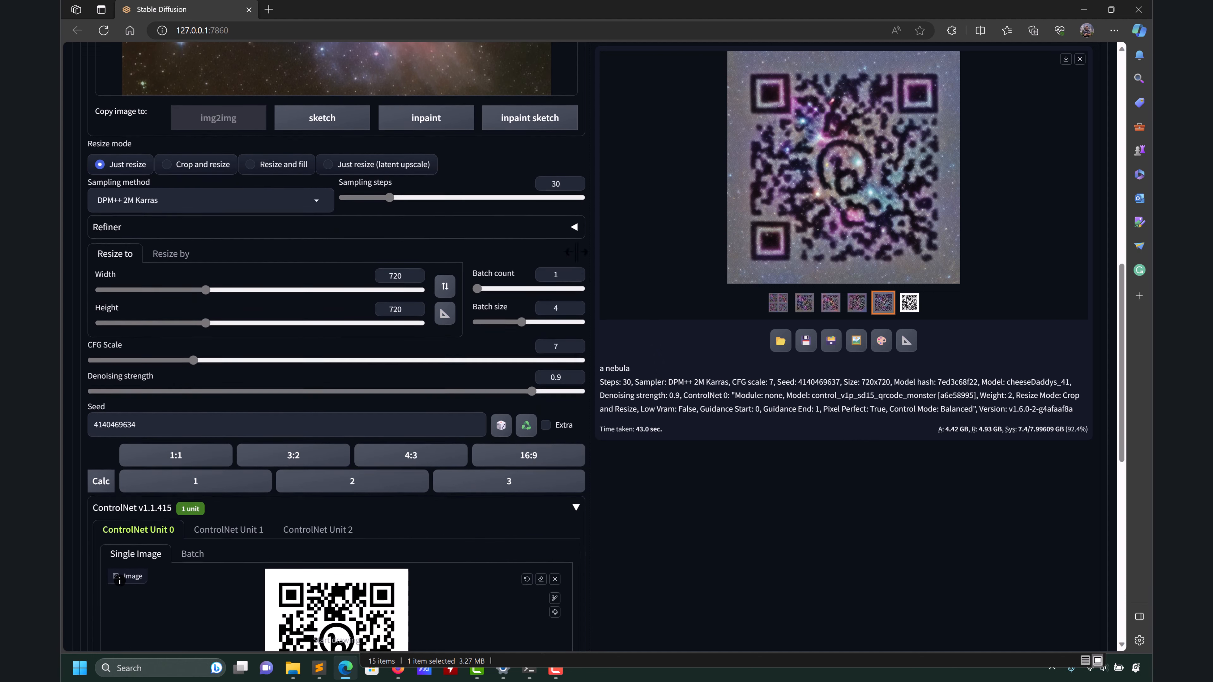
Check the Refiner section, the Resize by options, and the ControlNet Unit 0 weight, control mode and model settings.
click(575, 227)
click(574, 227)
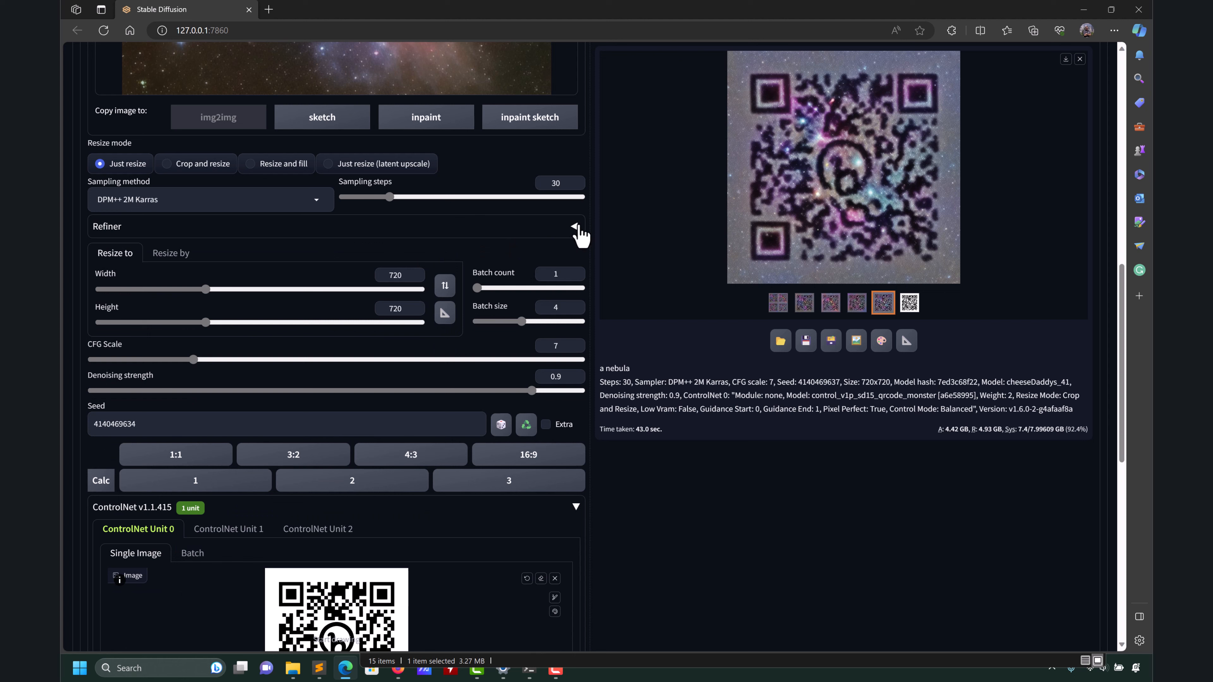
click(160, 253)
click(115, 253)
scroll(667, 321, down, 10)
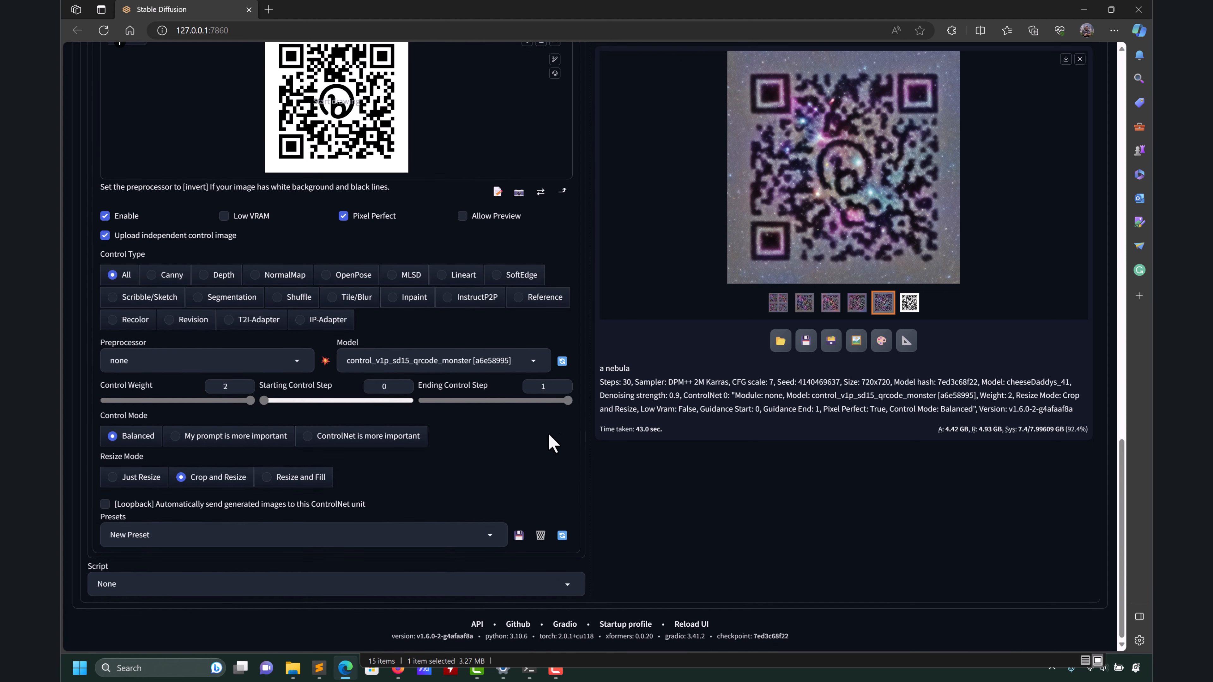
scroll(695, 413, up, 8)
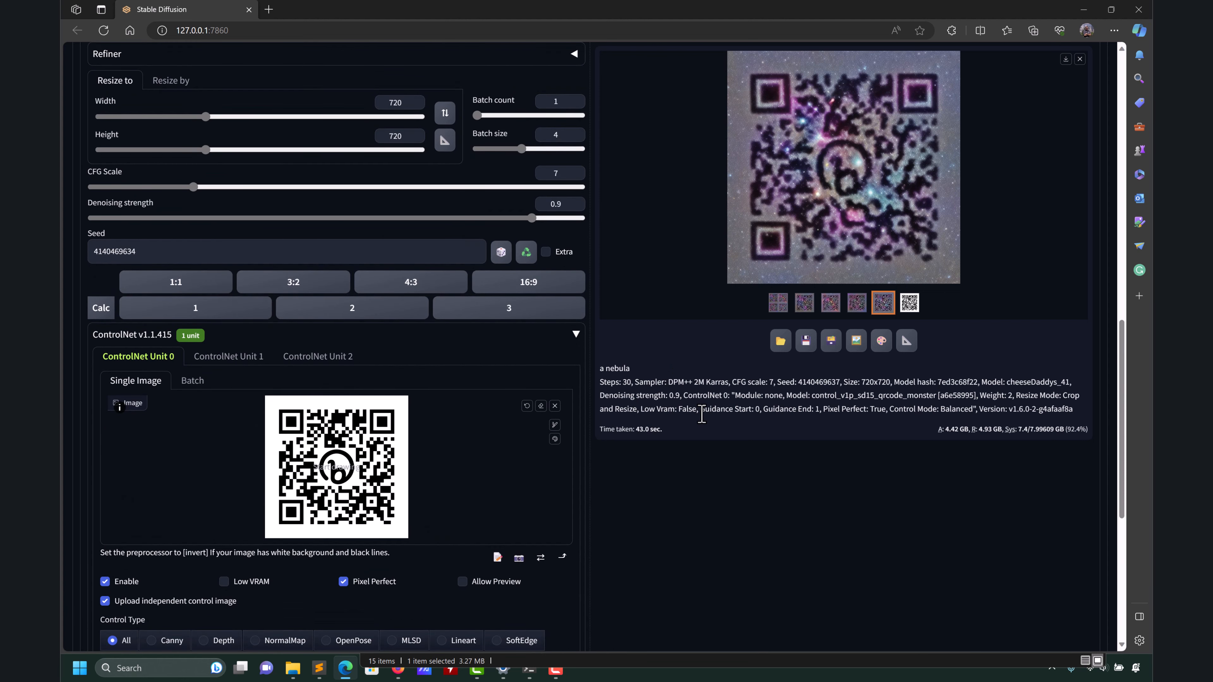
click(777, 302)
scroll(681, 337, up, 3)
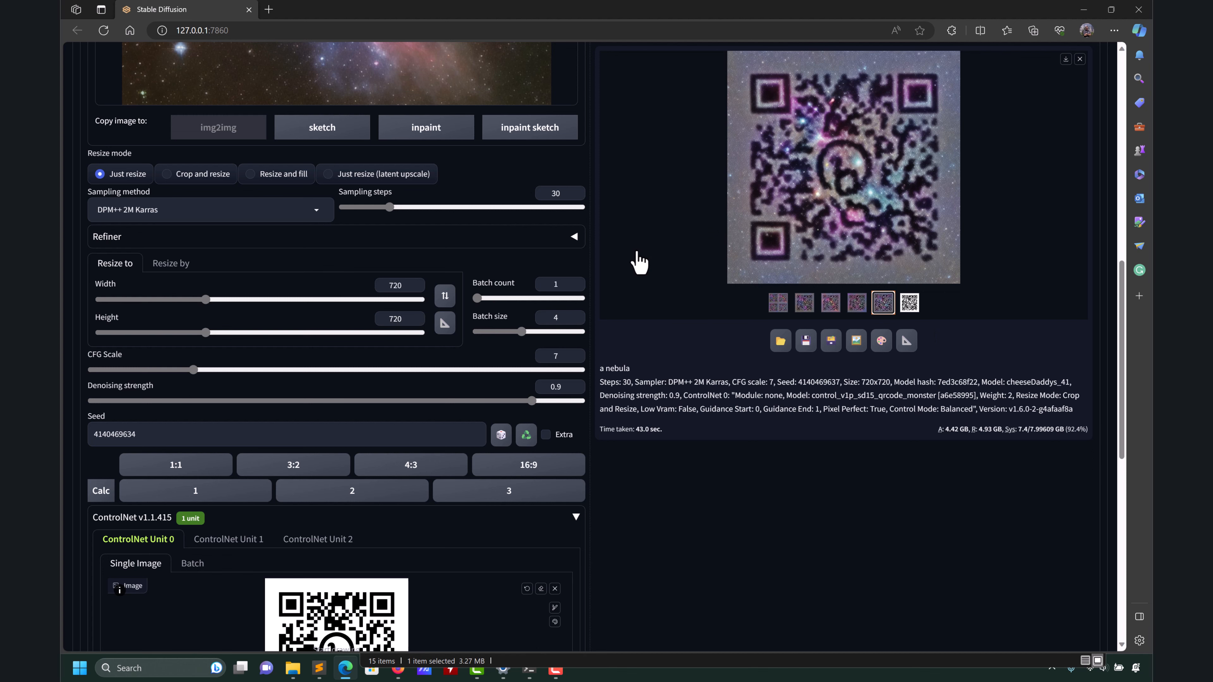
scroll(638, 263, up, 5)
scroll(638, 263, up, 5)
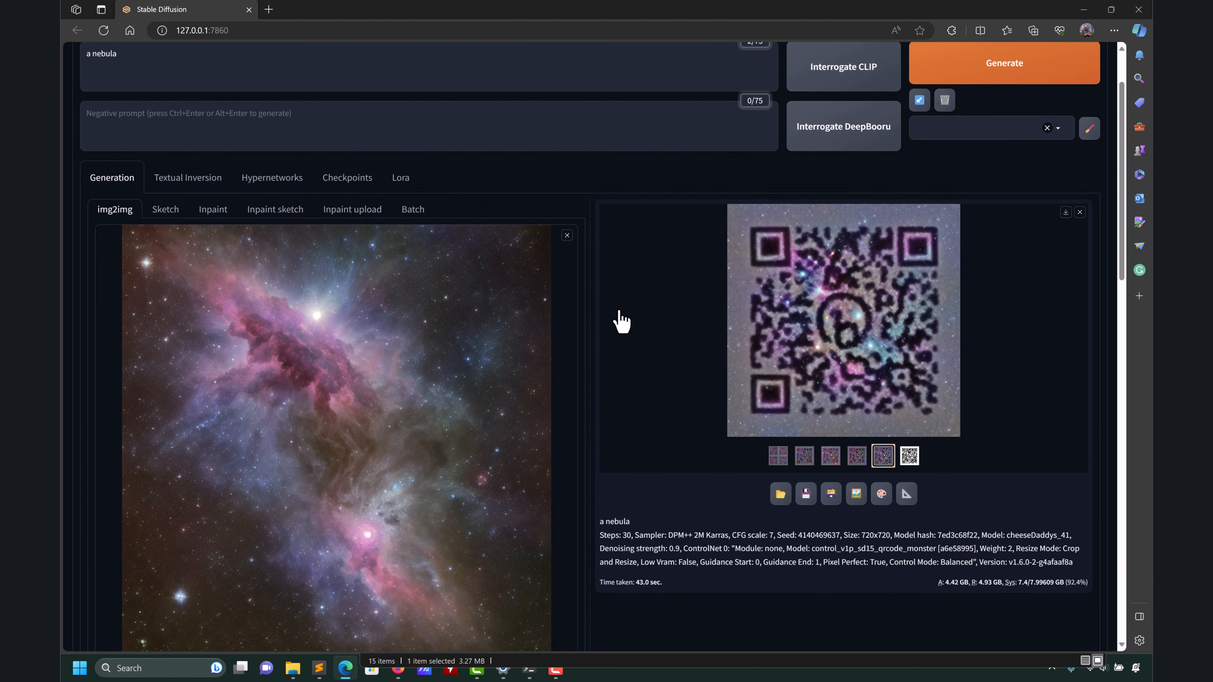
scroll(619, 313, up, 2)
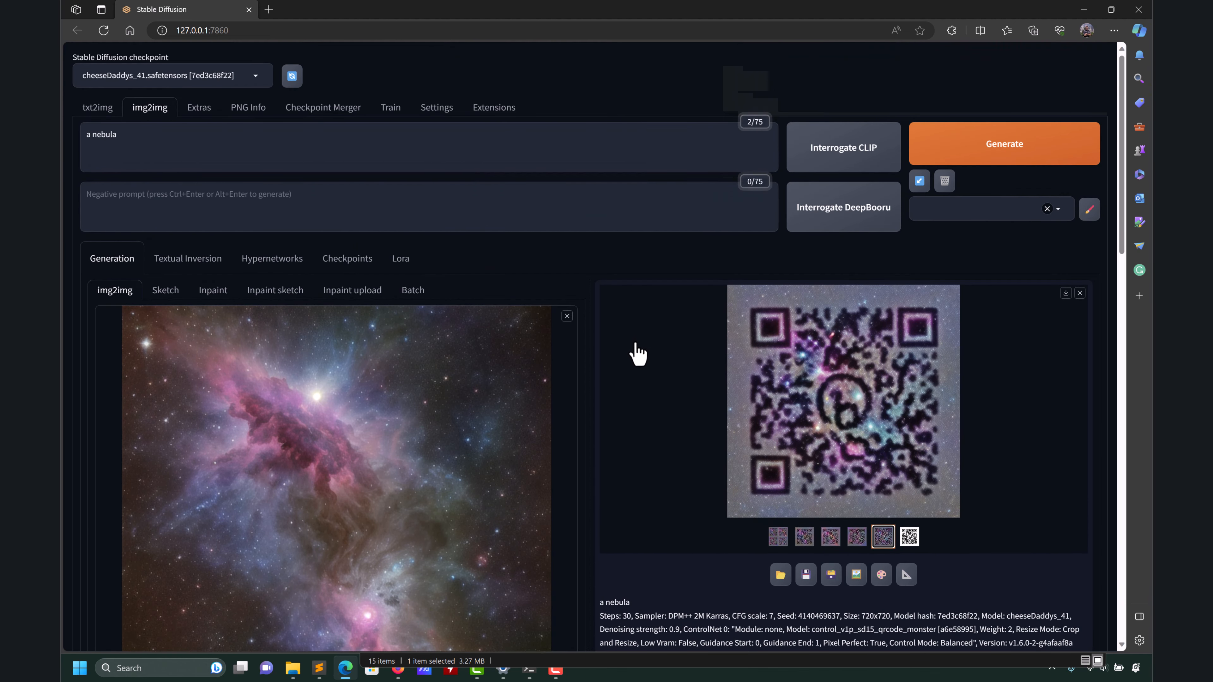
Set the img2img batch size to 1.
scroll(635, 356, down, 3)
scroll(635, 362, down, 5)
scroll(625, 355, up, 6)
scroll(626, 355, down, 6)
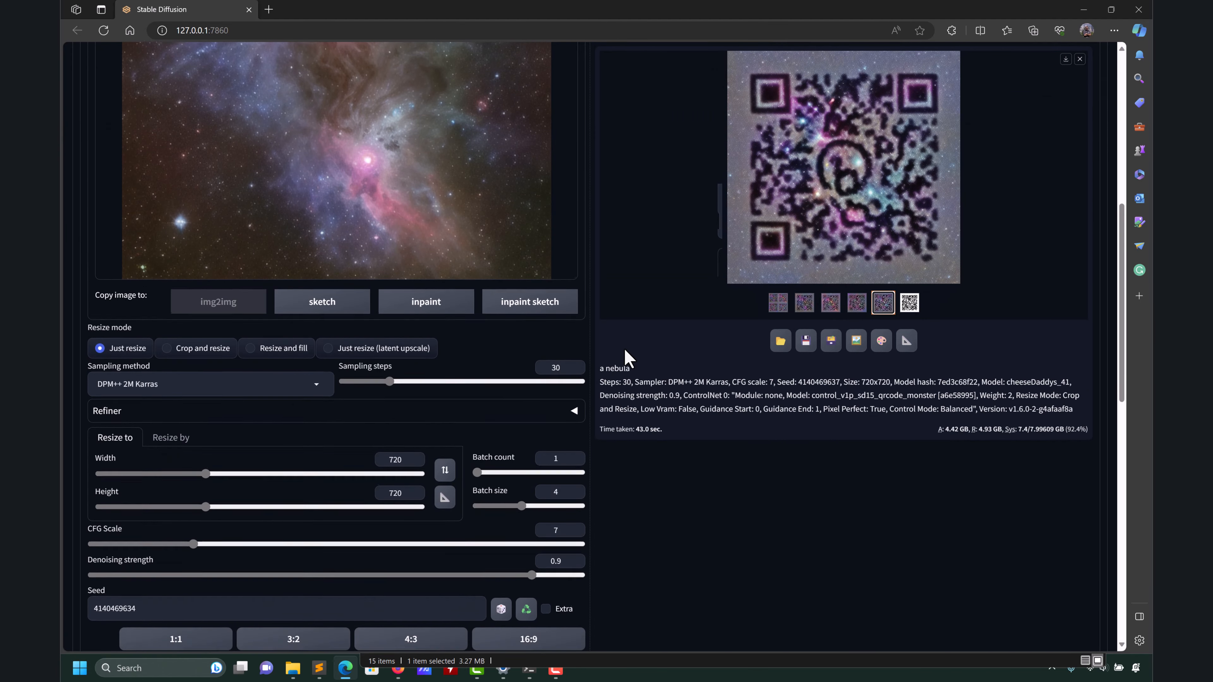
click(576, 492)
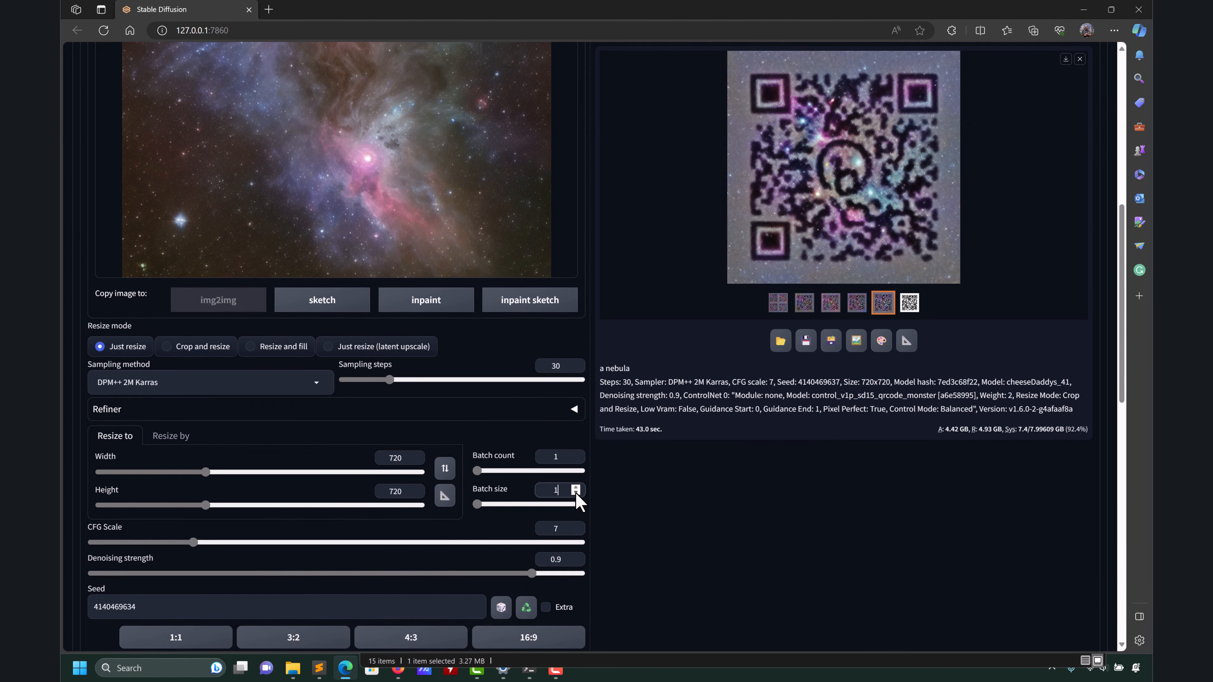
Replace the QR code in ControlNet Unit 0 with wolf-BW.png from the images-support folder.
scroll(628, 515, down, 5)
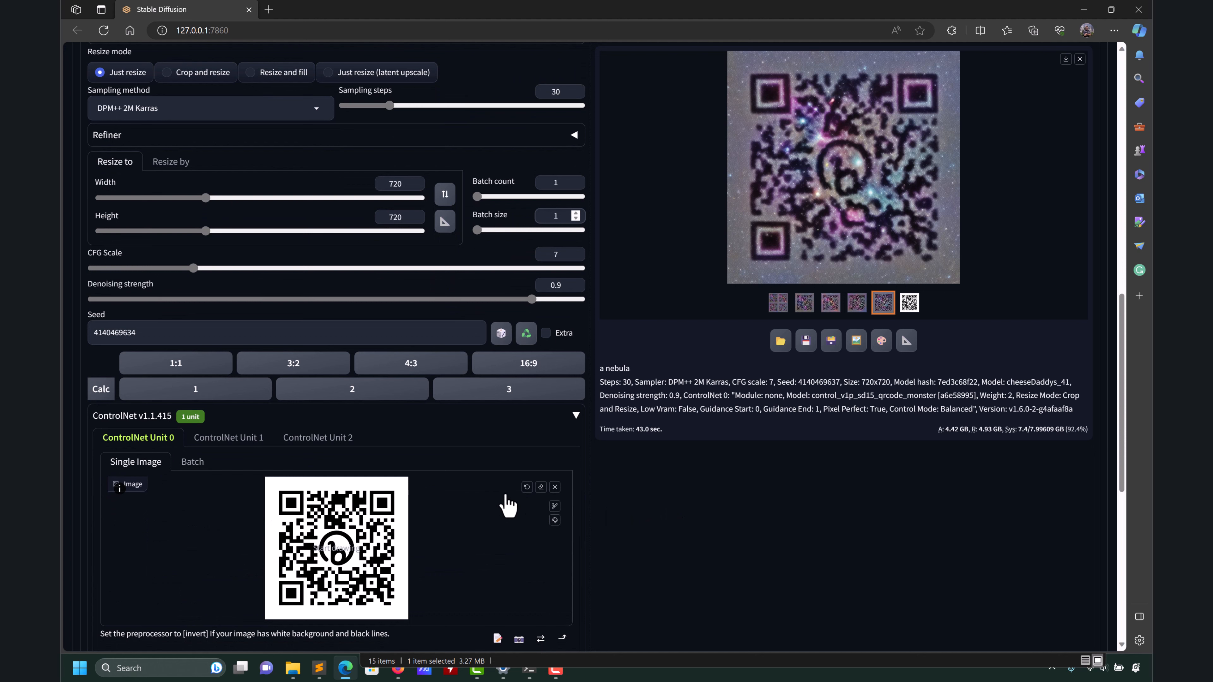
click(555, 486)
click(293, 667)
click(257, 626)
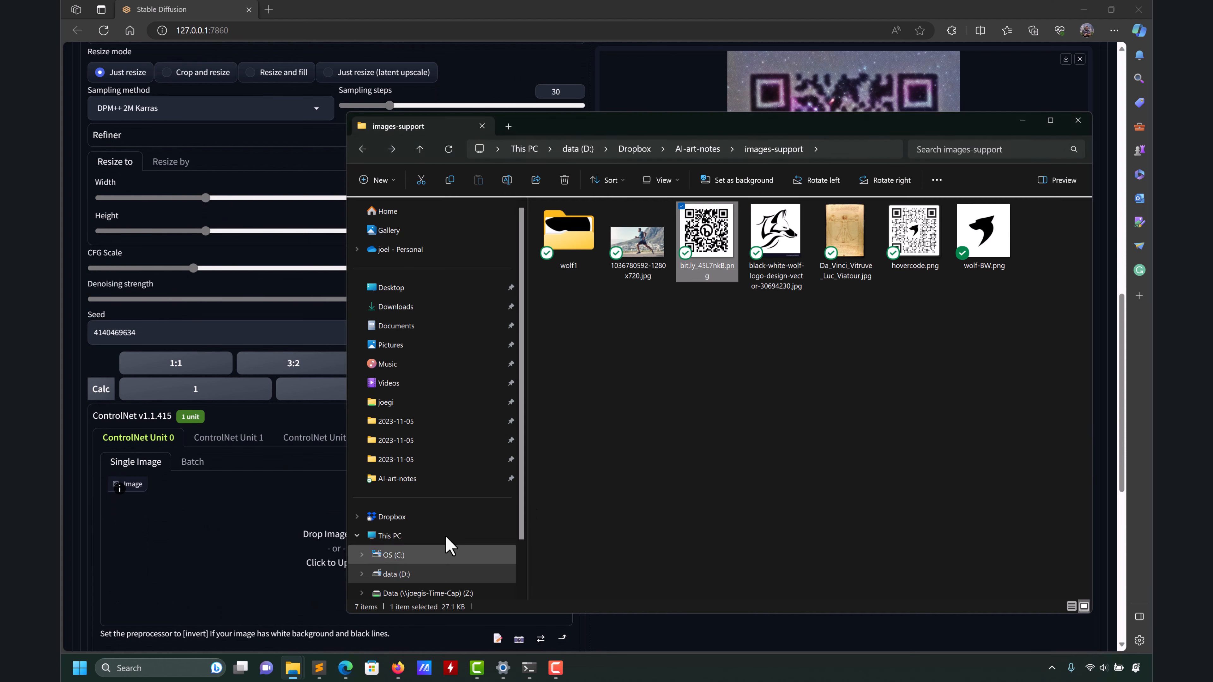
drag(983, 229, 285, 568)
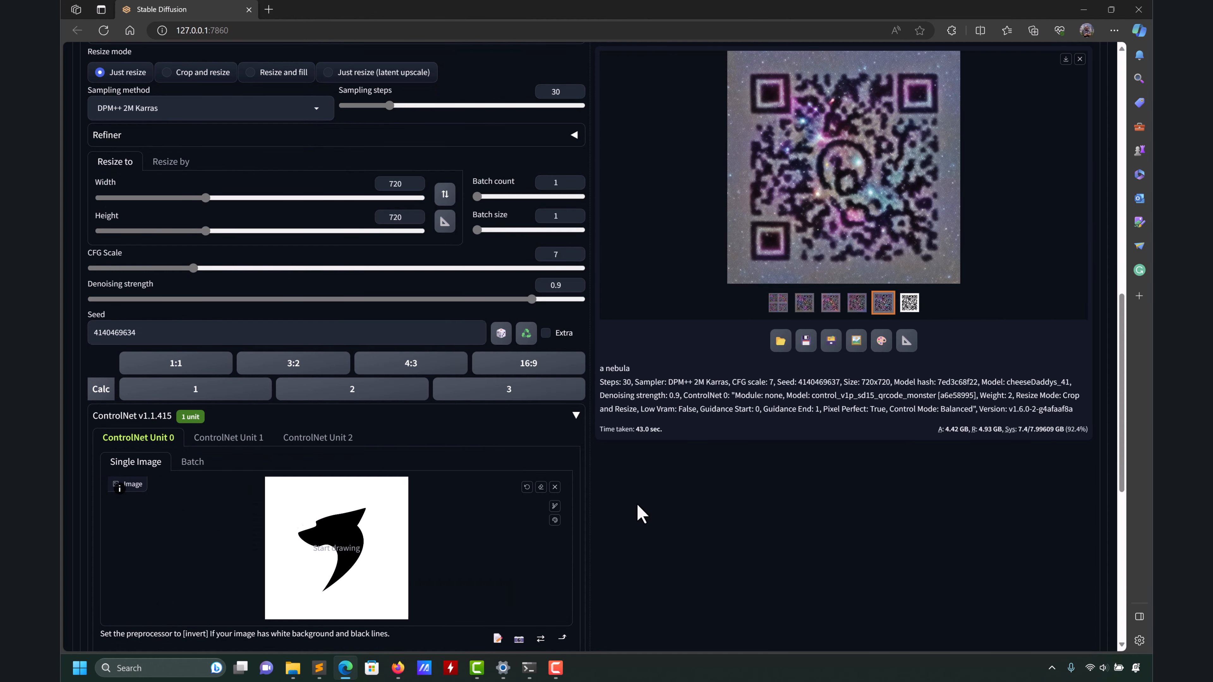
Generate the nebula image with the wolf silhouette as the control image.
scroll(642, 507, up, 5)
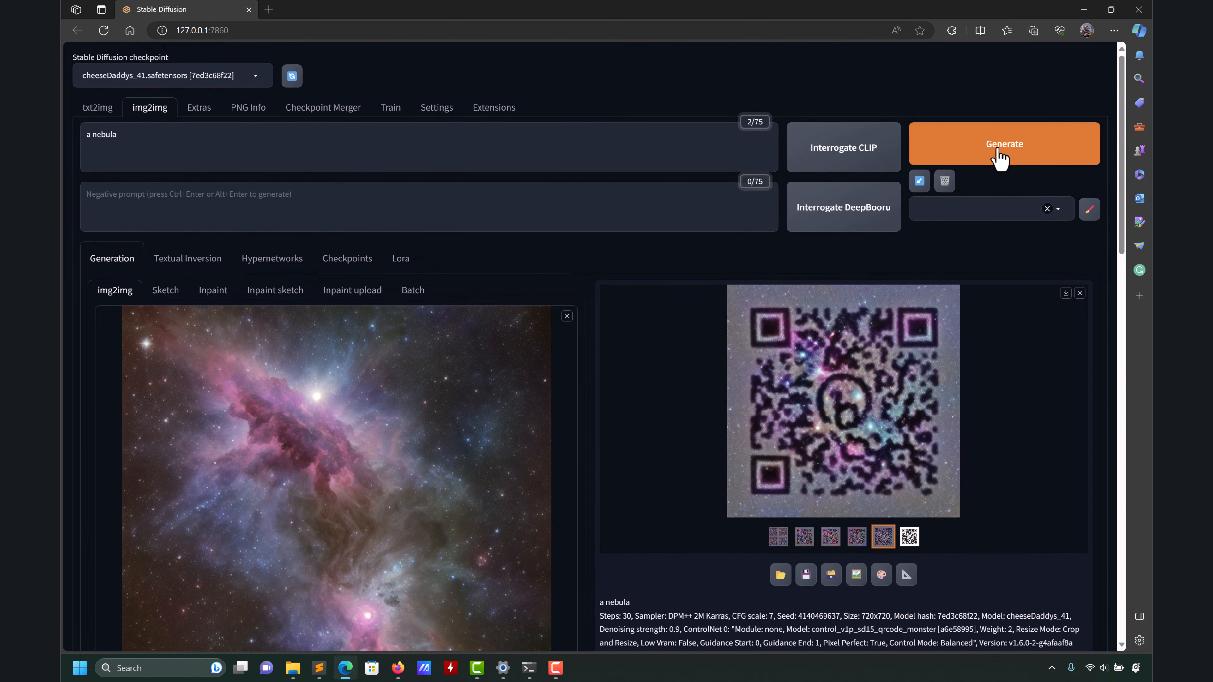
click(999, 159)
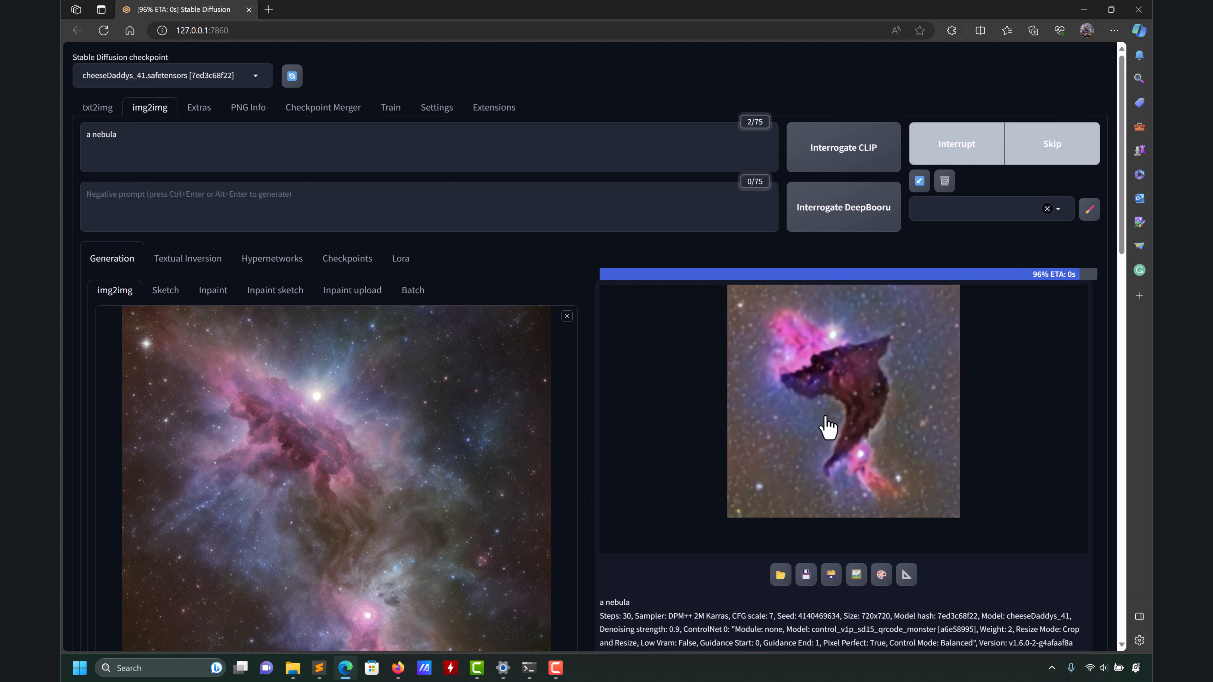
click(677, 375)
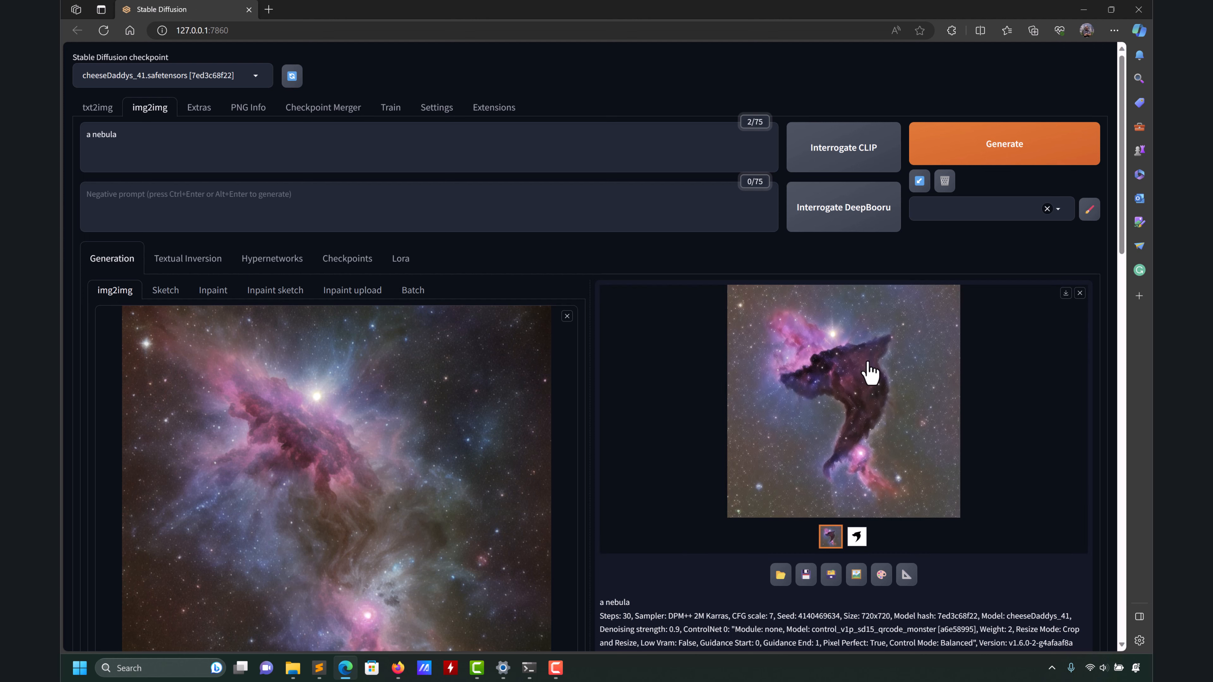